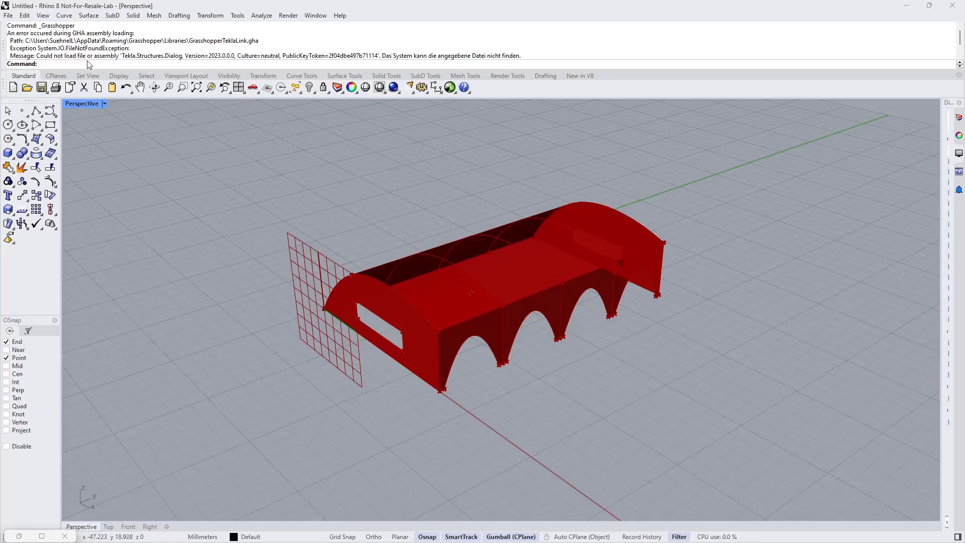
Step: Look up the Dlubal-plugin with the PackageManager command, view its available versions, and close the package manager without installing anything
text(PackageManager)
key(Return)
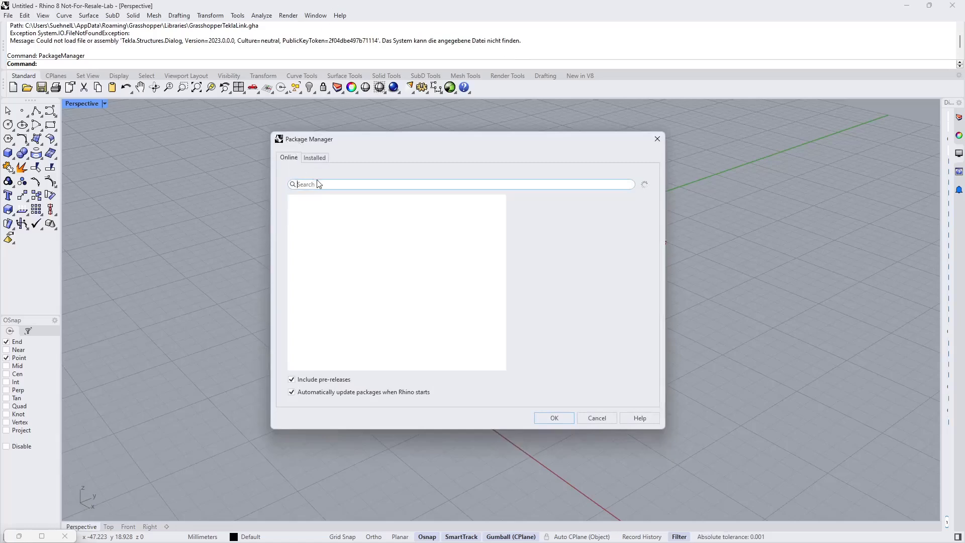
text(dlubal)
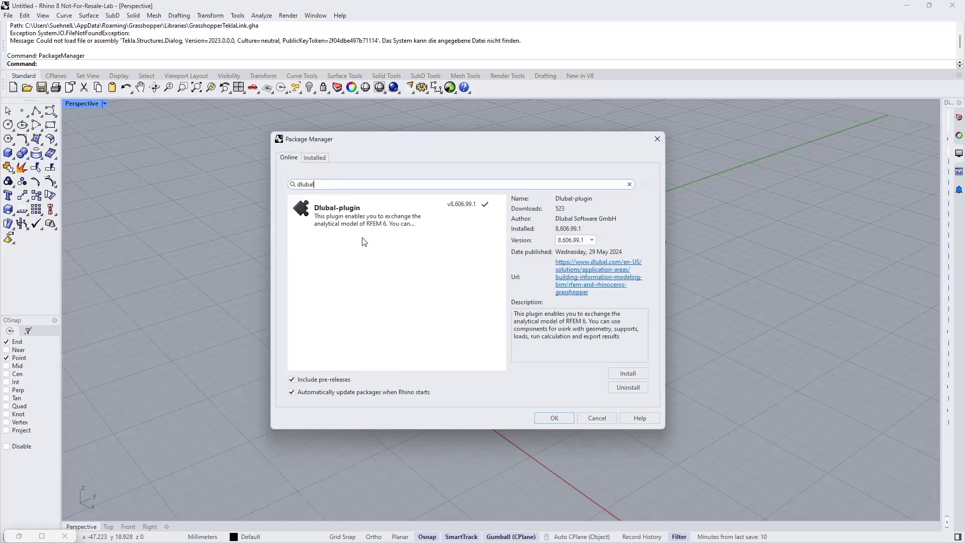
click(378, 222)
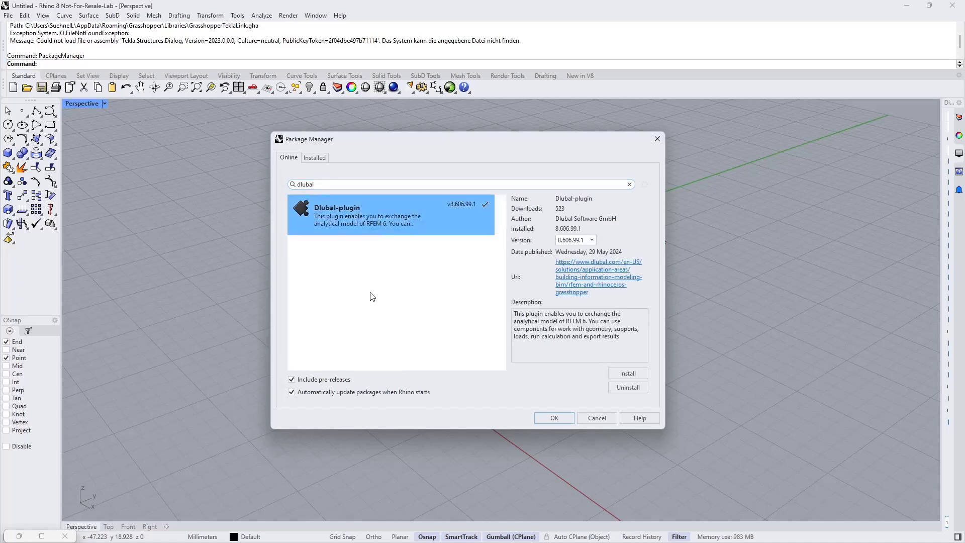
click(577, 240)
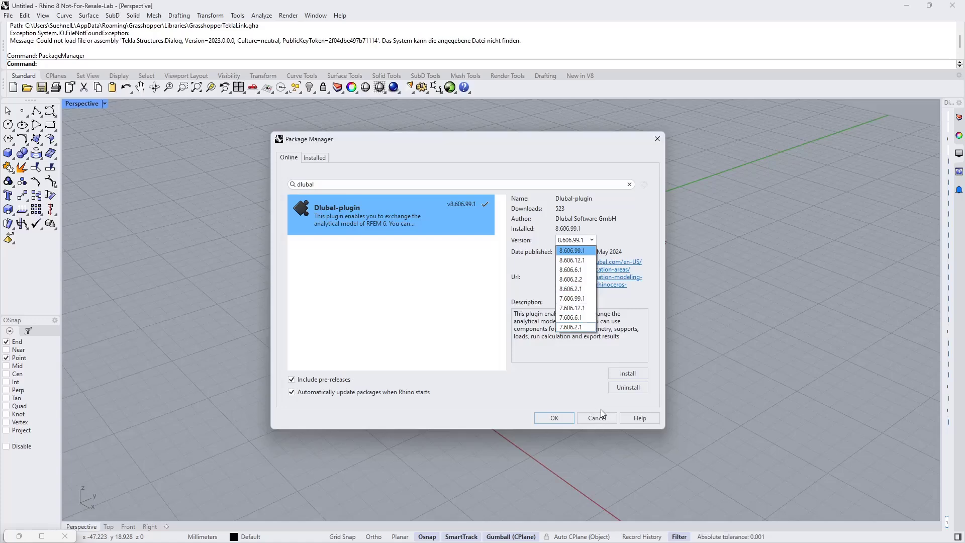
click(594, 420)
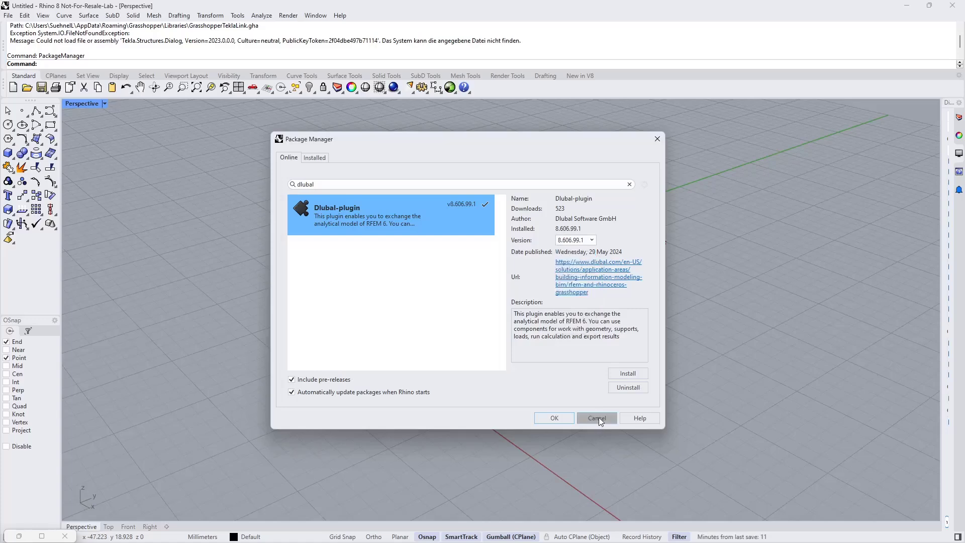
click(599, 419)
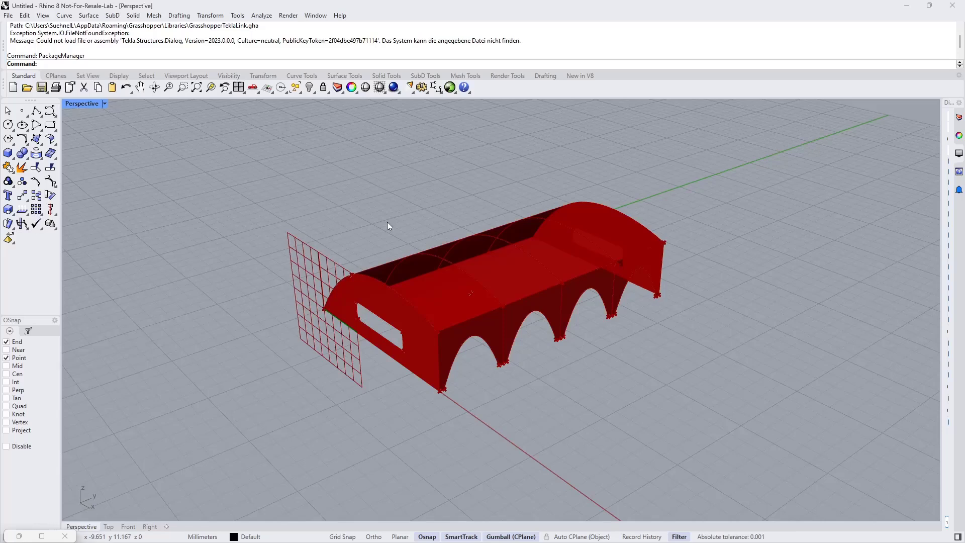
Step: Switch to RFEM and examine the Haltestelle.rf6 structure from outside, including the vaulted roof, arched wall and window walls
key(alt+Tab)
key(alt+Tab)
key(alt+Tab)
key(alt+Tab)
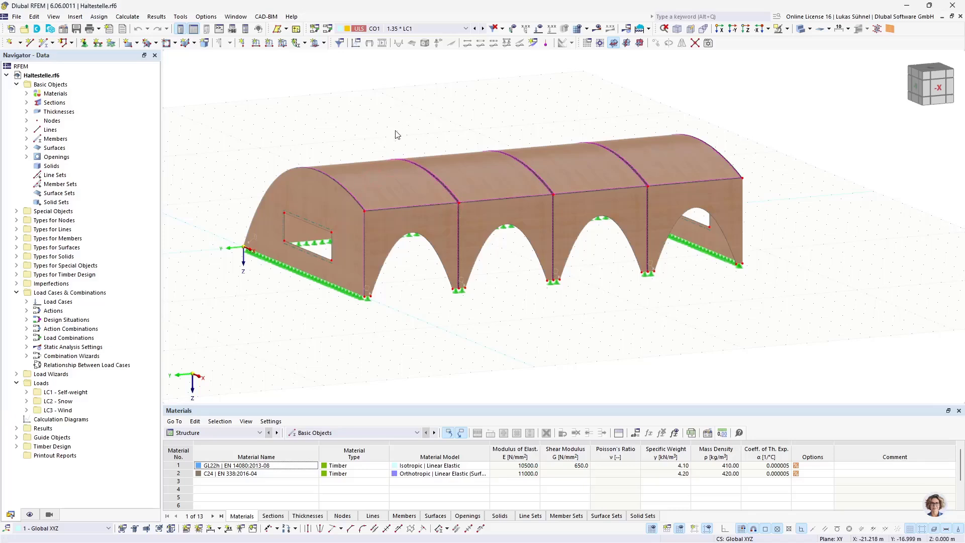
ctrl+middle_drag(408, 110, 424, 169)
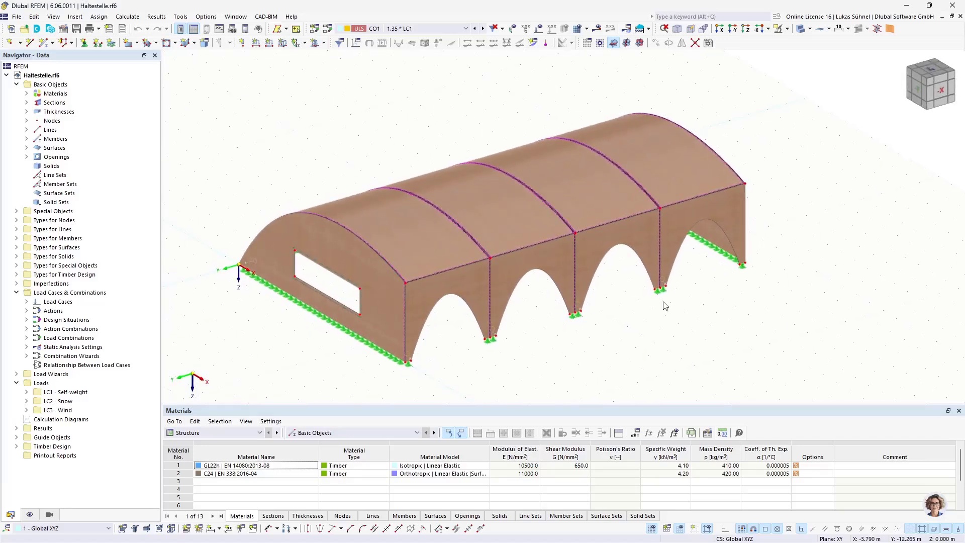
ctrl+middle_drag(664, 346, 671, 313)
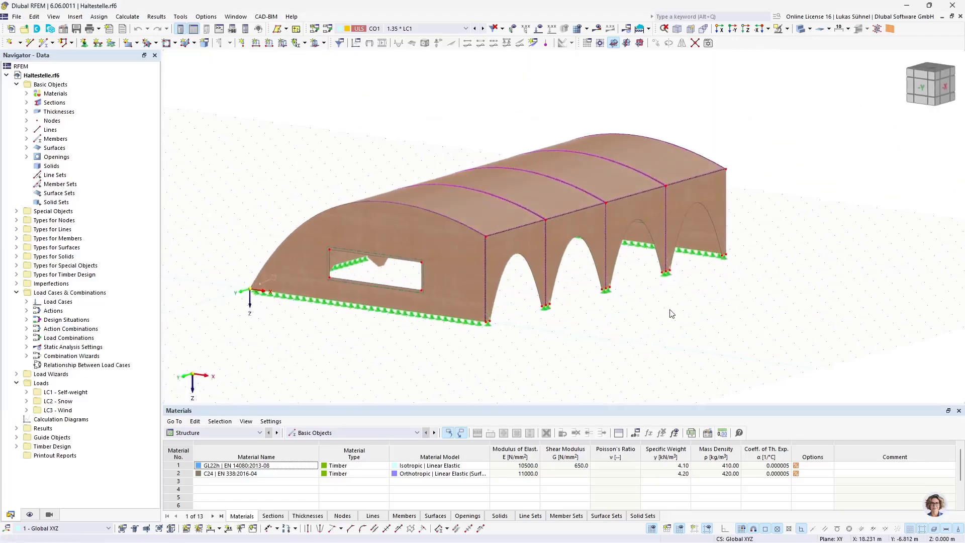
ctrl+middle_drag(523, 329, 493, 340)
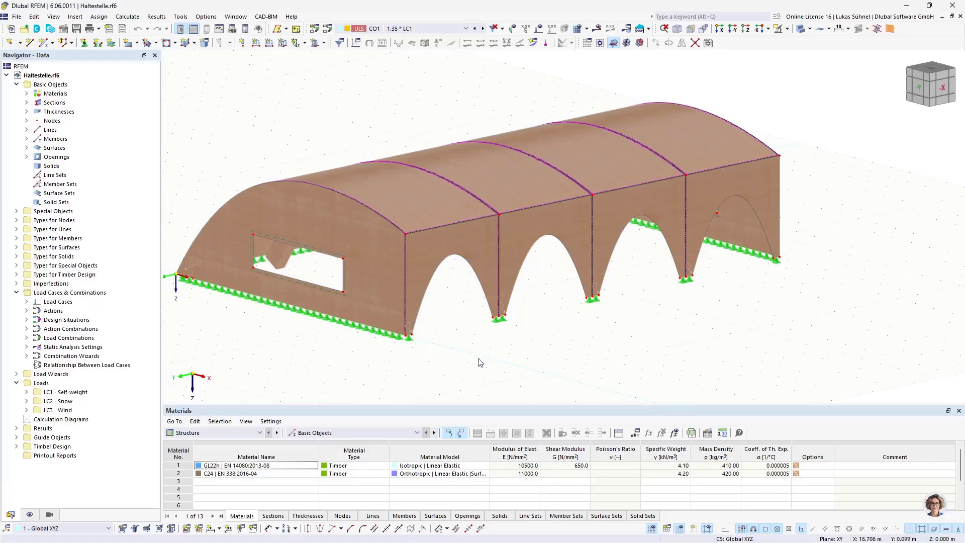
mouse_move(459, 341)
ctrl+middle_down()
mouse_move(437, 345)
mouse_move(459, 338)
ctrl+middle_up()
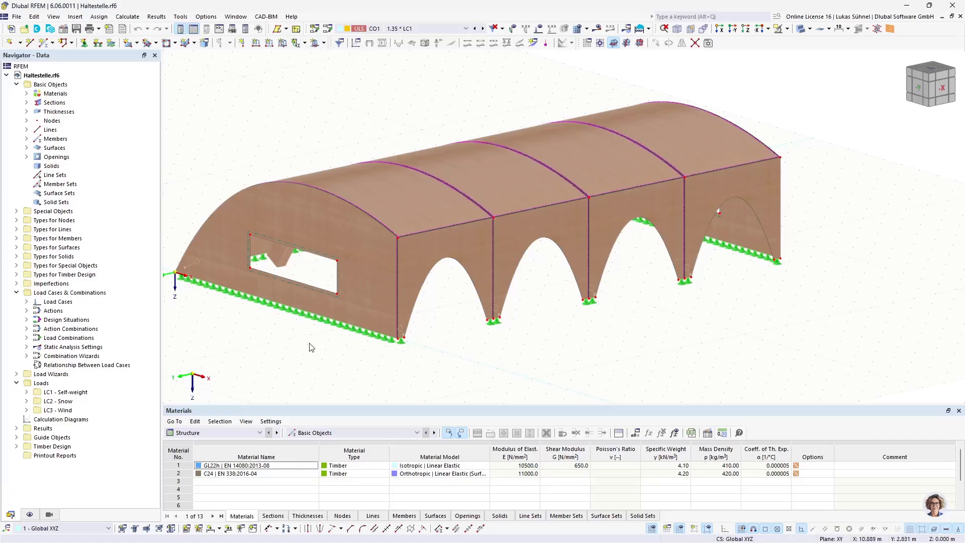
ctrl+middle_drag(309, 344, 316, 314)
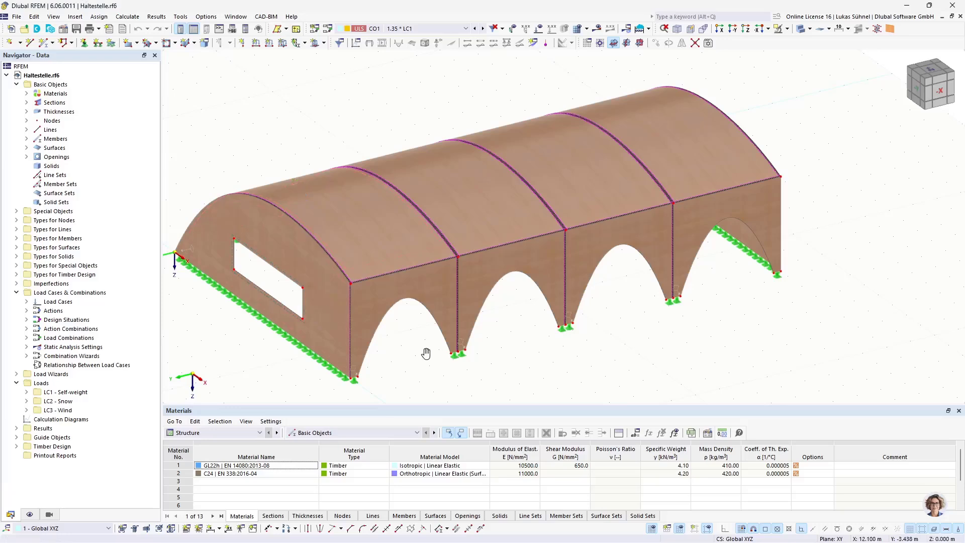
Step: Inspect the underside of the vaulted roof with its curved beams, and return to an overall view of the structure
ctrl+middle_drag(429, 354, 437, 268)
scroll(339, 233, up, 4)
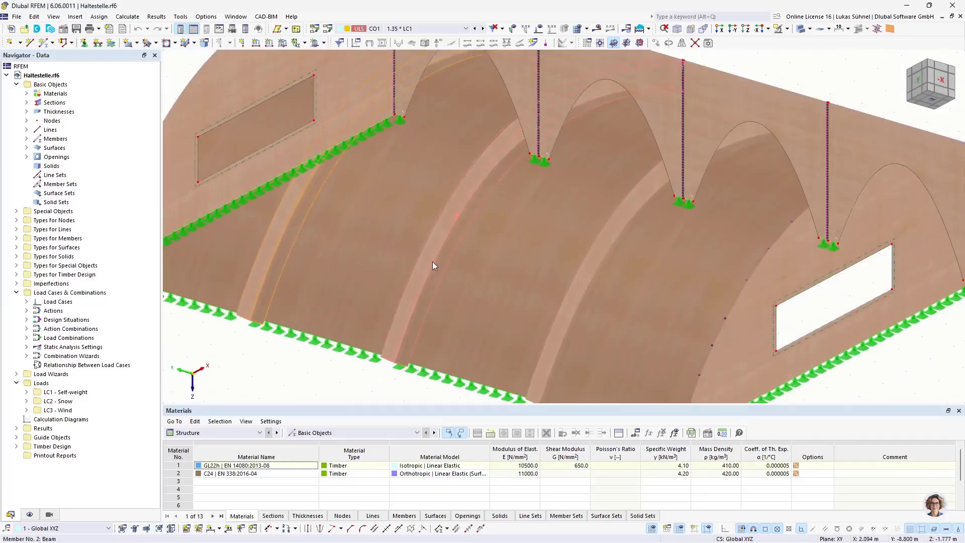
scroll(527, 236, down, 3)
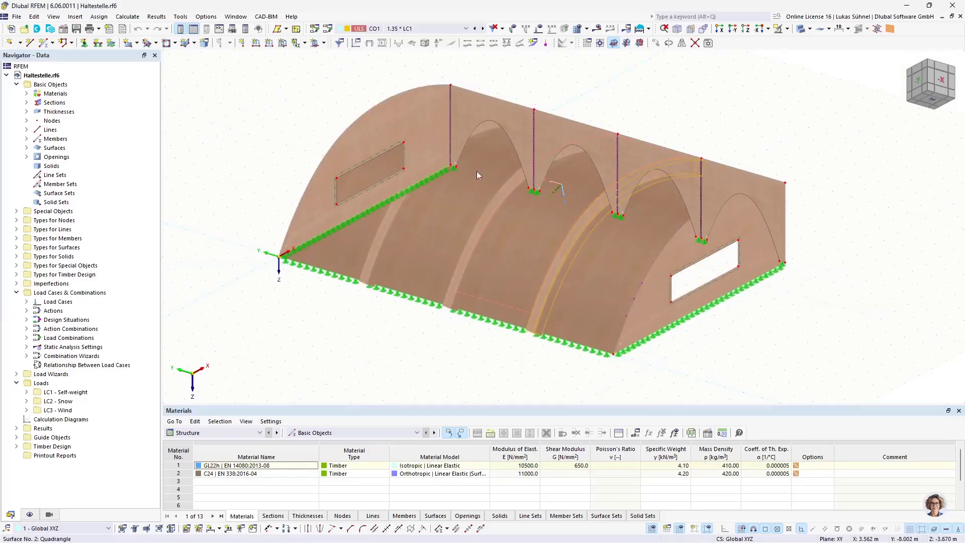
ctrl+middle_drag(477, 171, 511, 312)
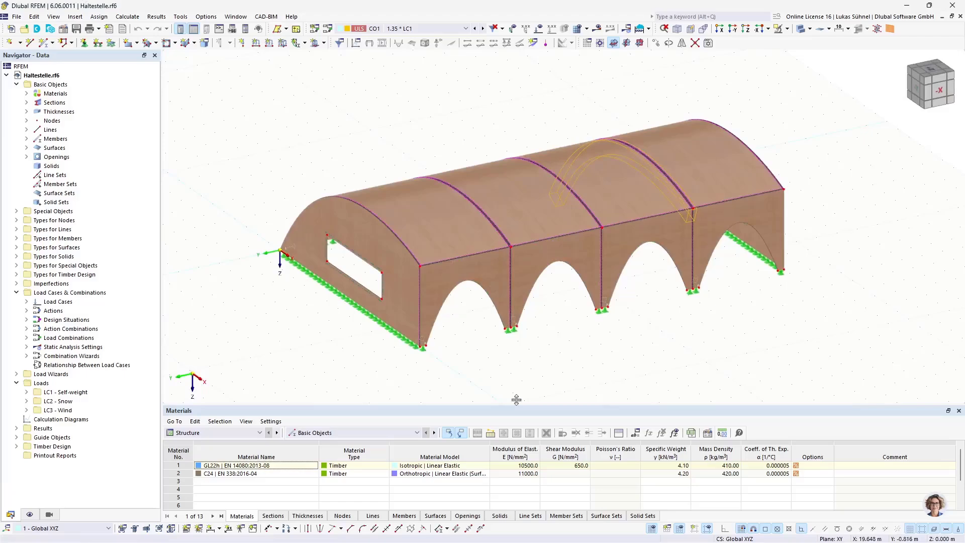
mouse_move(336, 346)
ctrl+middle_down()
mouse_move(458, 316)
mouse_move(428, 362)
mouse_move(304, 371)
mouse_move(316, 375)
mouse_move(293, 360)
mouse_move(324, 346)
ctrl+middle_up()
scroll(290, 364, down, 1)
ctrl+middle_drag(323, 346, 316, 359)
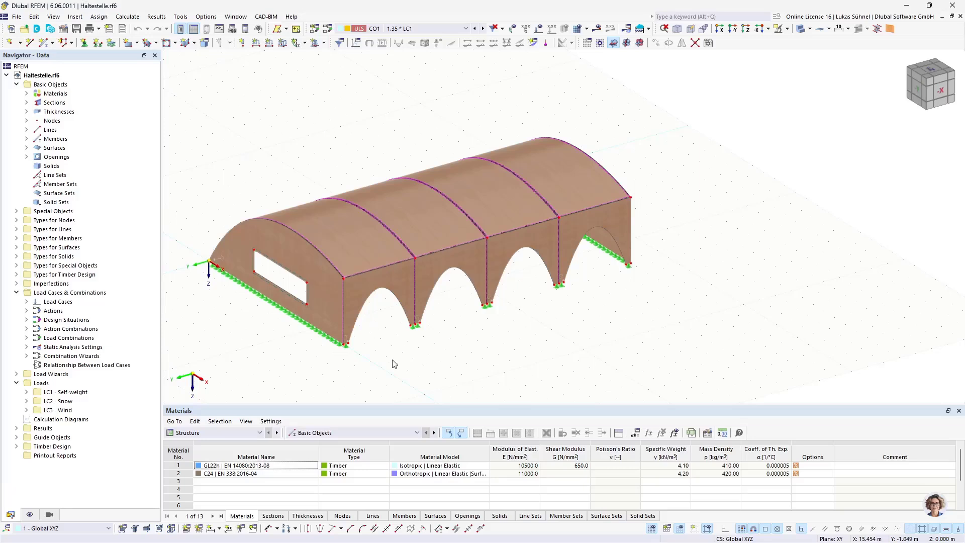
Step: Examine the supports at the wall bases and the line hinges along the edges where the roof and walls meet
scroll(319, 353, up, 5)
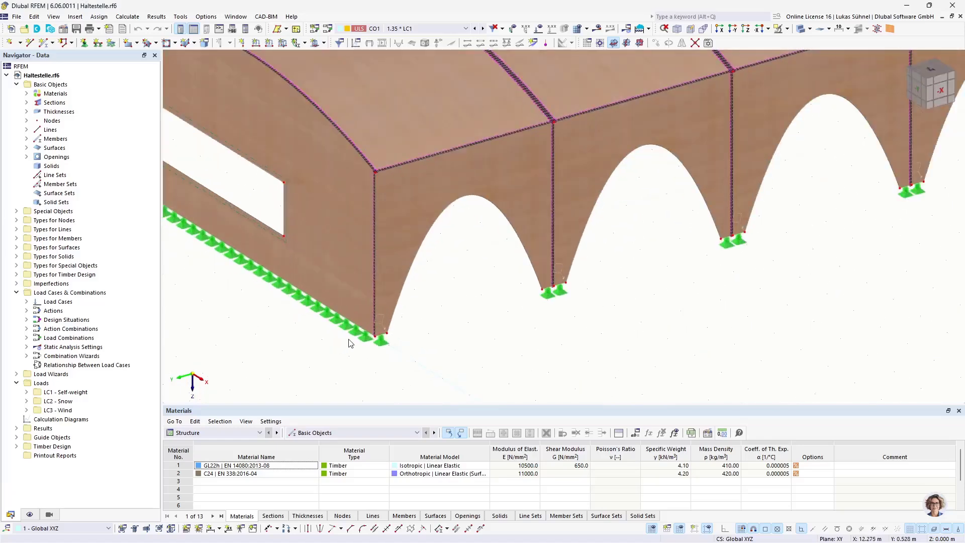
middle_drag(418, 335, 422, 327)
scroll(421, 328, down, 5)
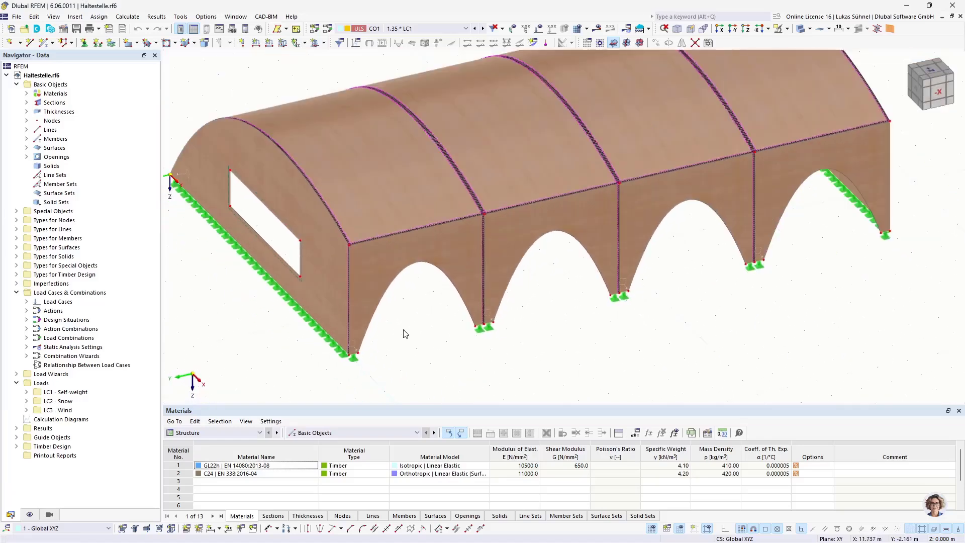
scroll(330, 250, up, 5)
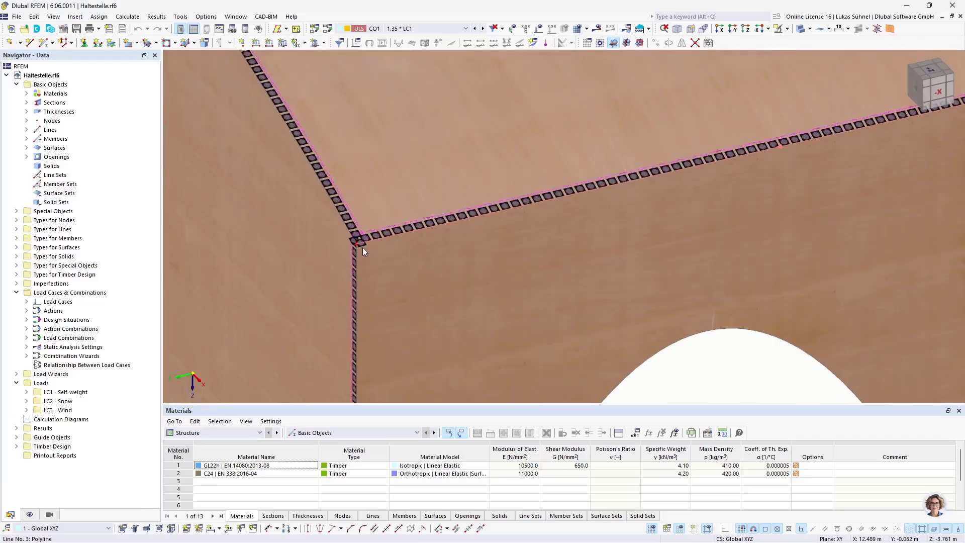
scroll(363, 247, down, 3)
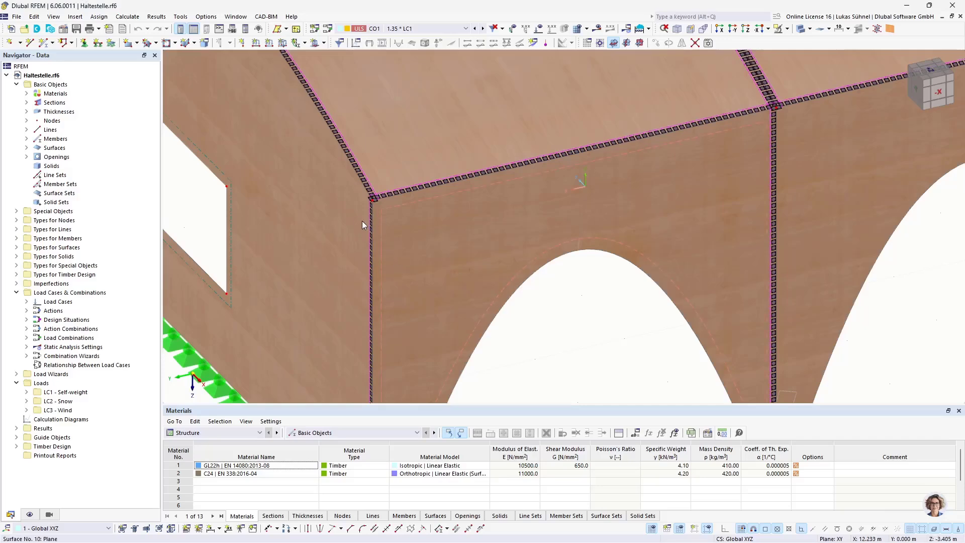
scroll(362, 187, up, 3)
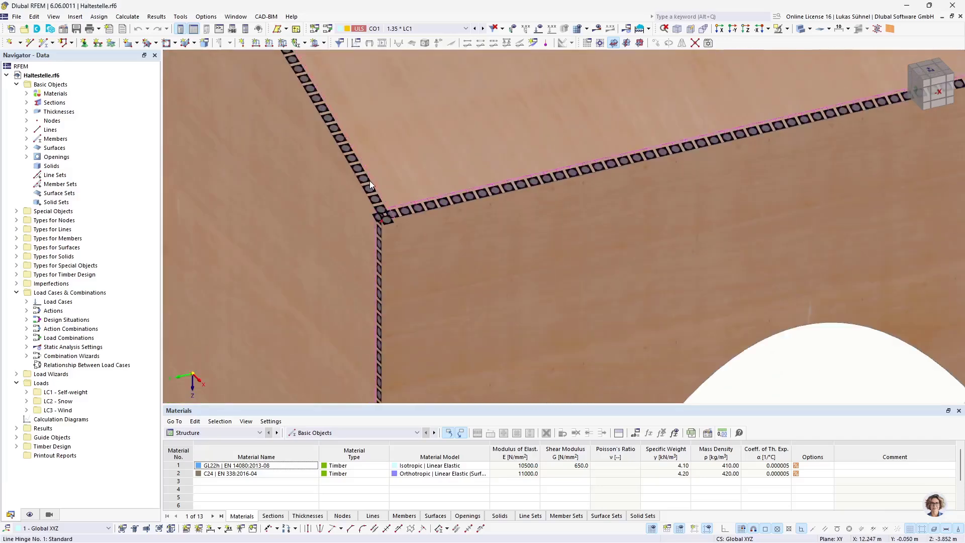
scroll(408, 194, down, 3)
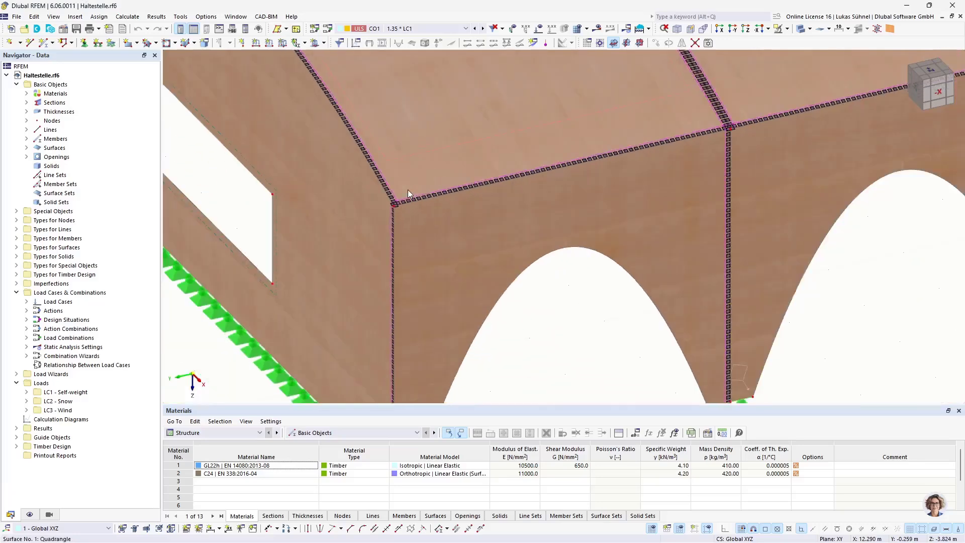
scroll(367, 216, down, 3)
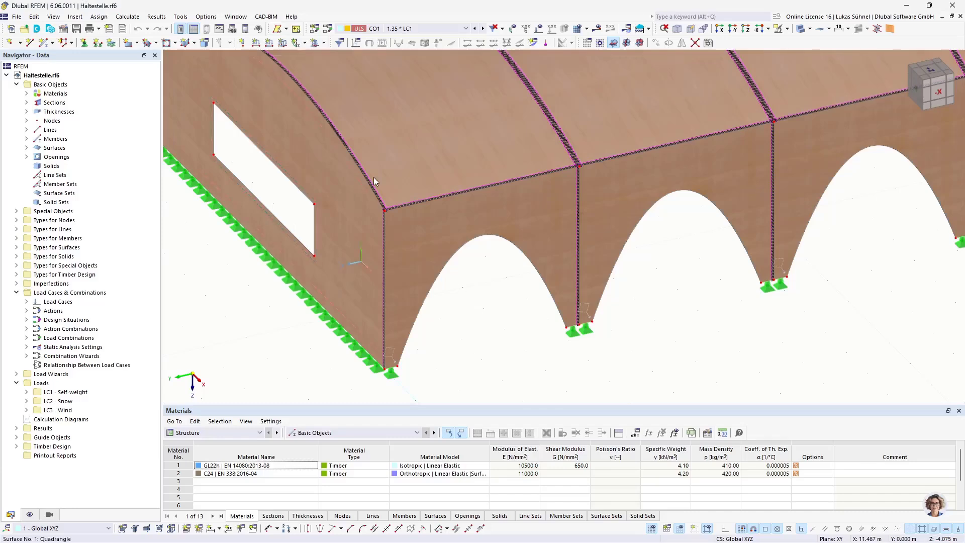
scroll(362, 215, up, 5)
scroll(379, 221, down, 4)
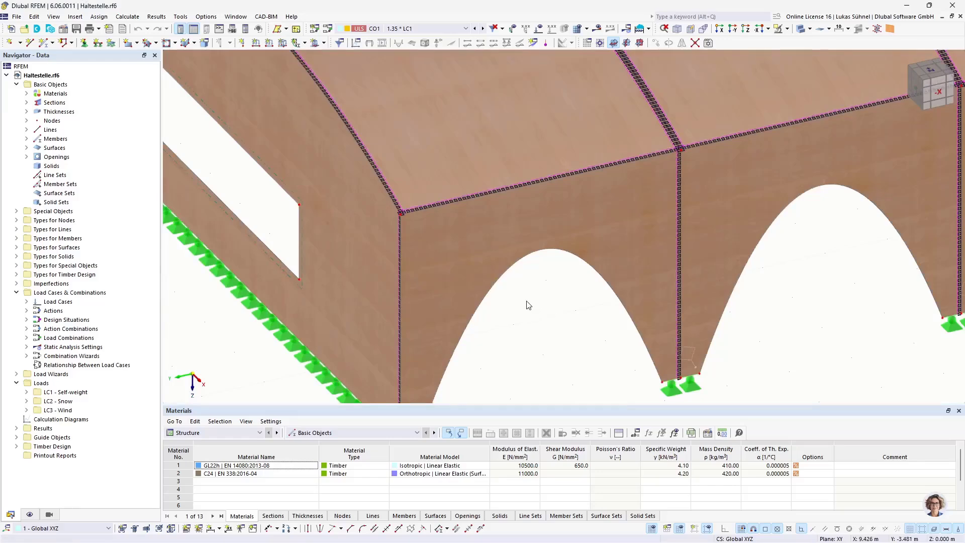
scroll(525, 307, down, 2)
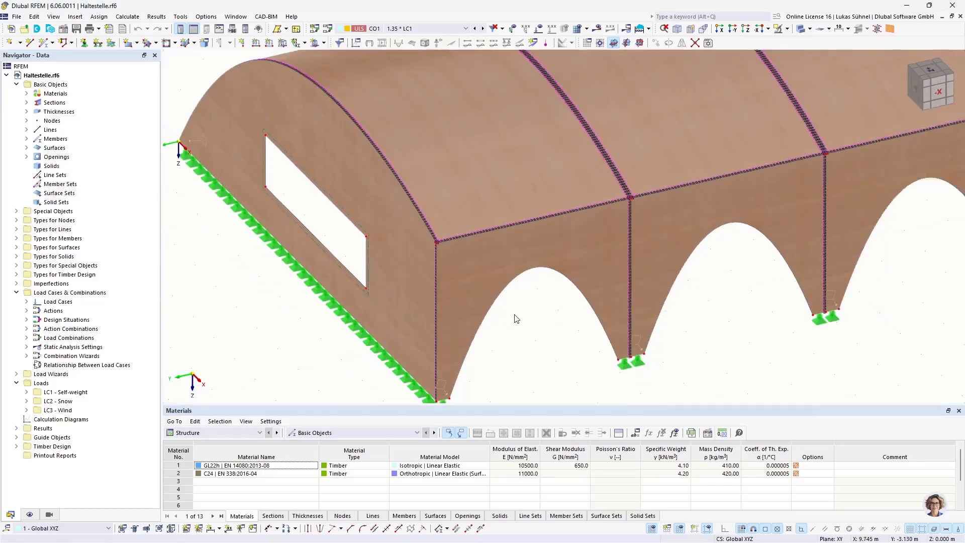
Step: Review the layer compositions of the 110 mm and 180 mm layered thicknesses, and close the thickness settings without changes
click(26, 112)
click(78, 122)
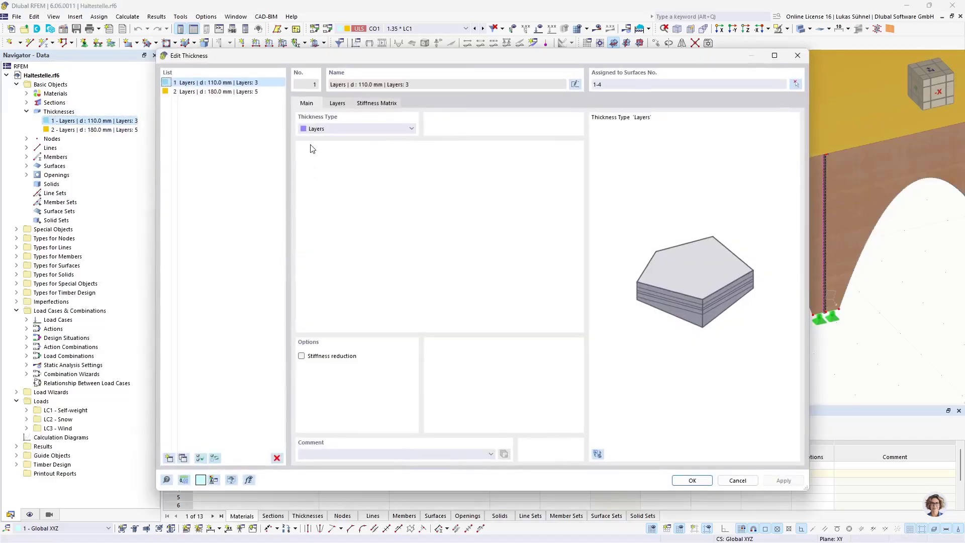
click(338, 103)
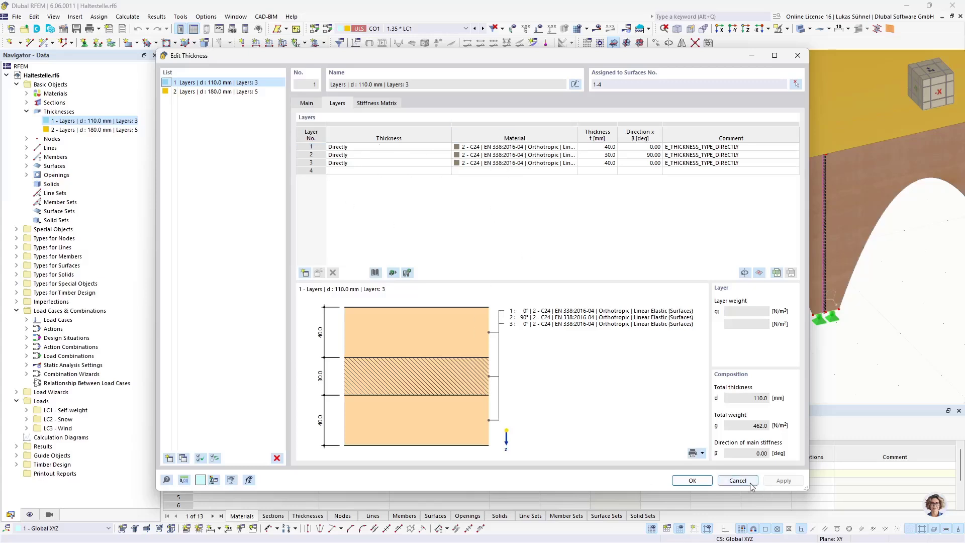
click(243, 92)
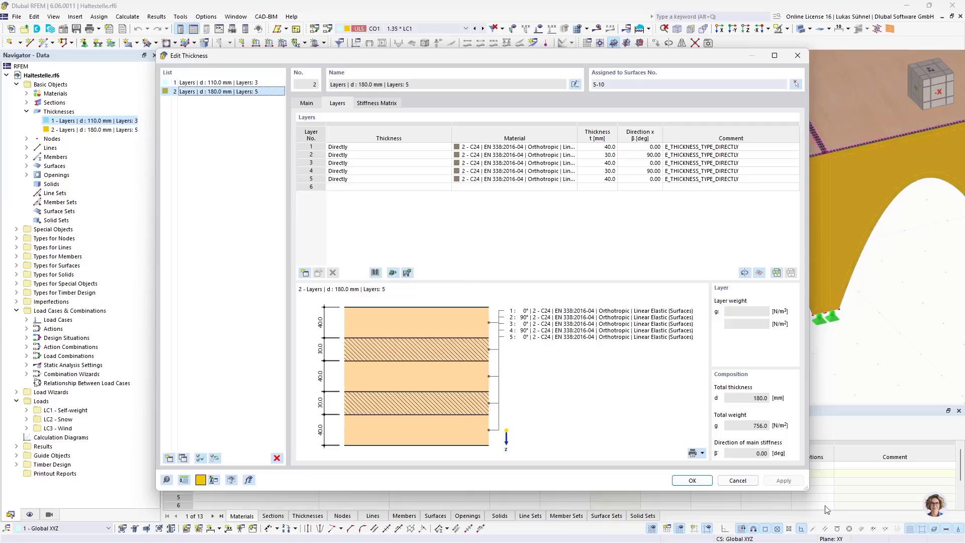
click(743, 481)
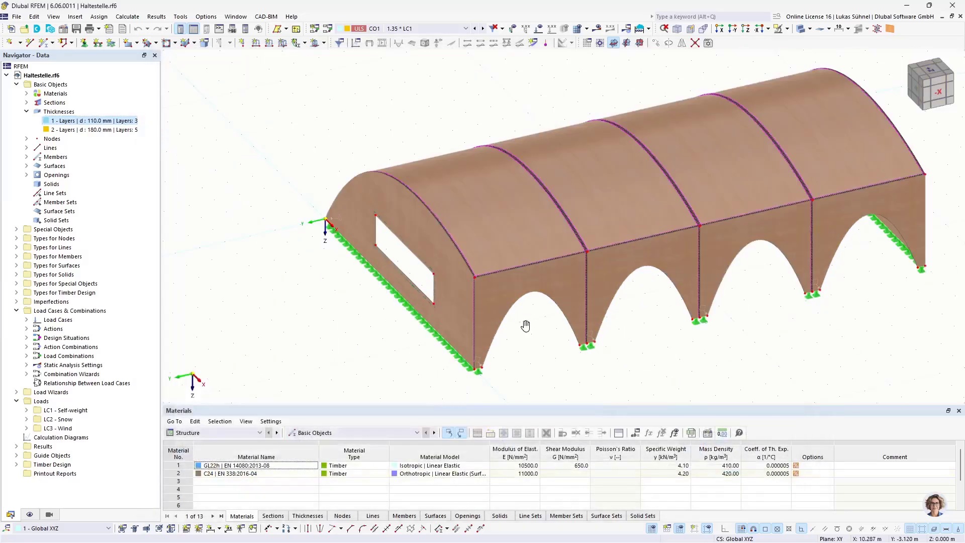
scroll(533, 329, down, 5)
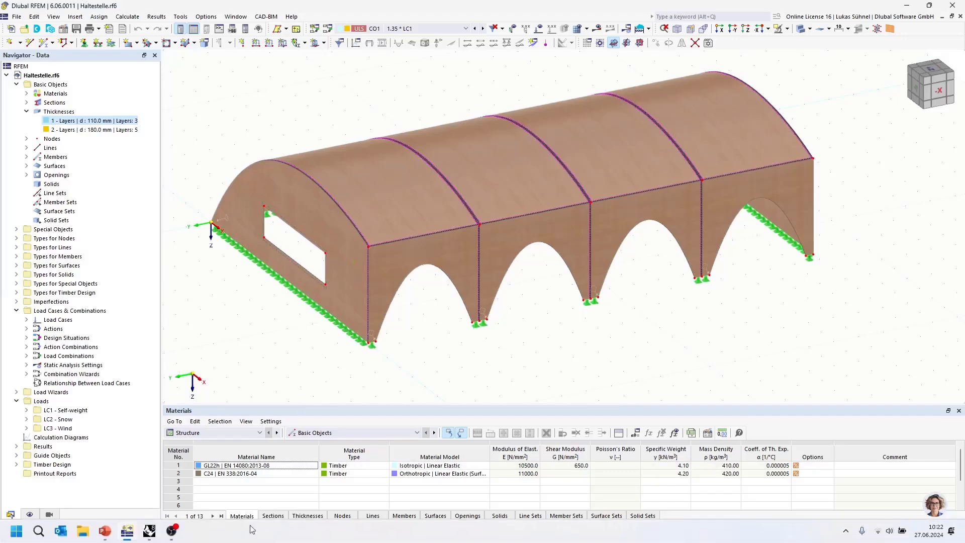
Step: Switch to Rhino, bring up the BSH_Struktur_EN Grasshopper definition, and look over its groups, closing in on the Roof group
click(150, 530)
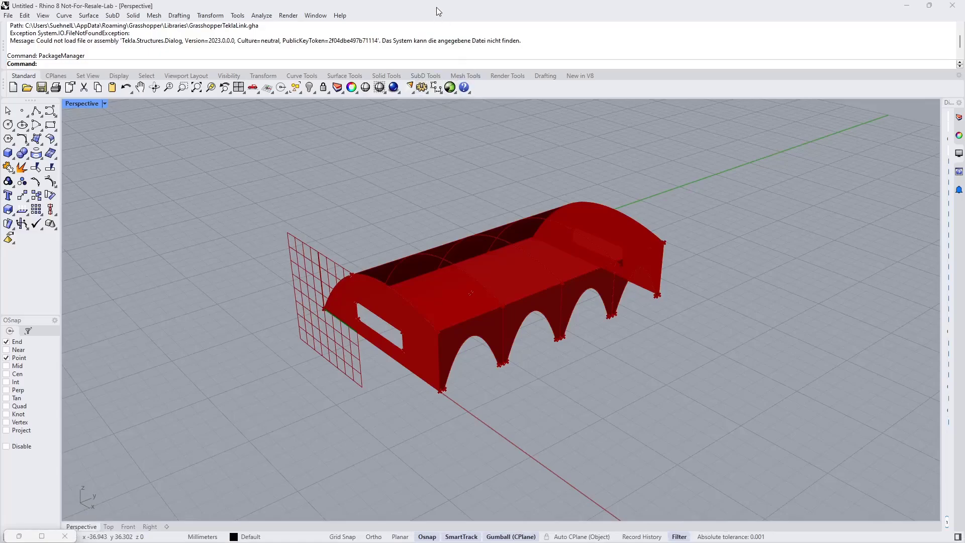
drag(440, 6, 1, 126)
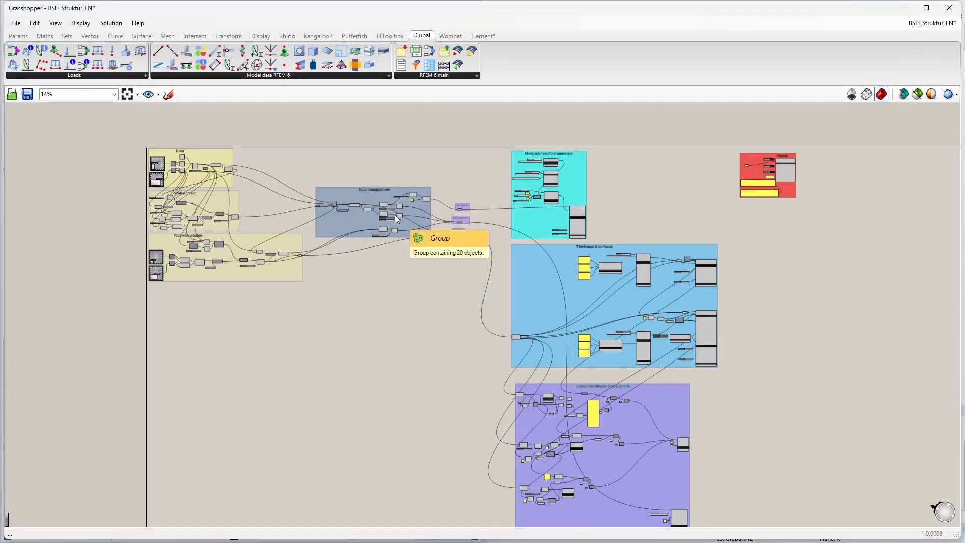
right_drag(413, 394, 398, 367)
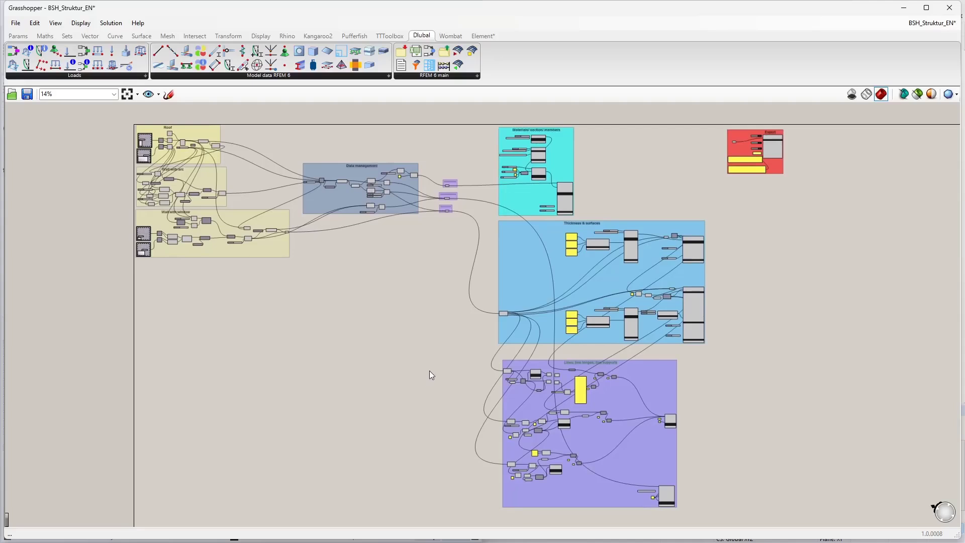
mouse_move(183, 258)
right_down()
mouse_move(189, 274)
mouse_move(190, 252)
mouse_move(186, 266)
right_up()
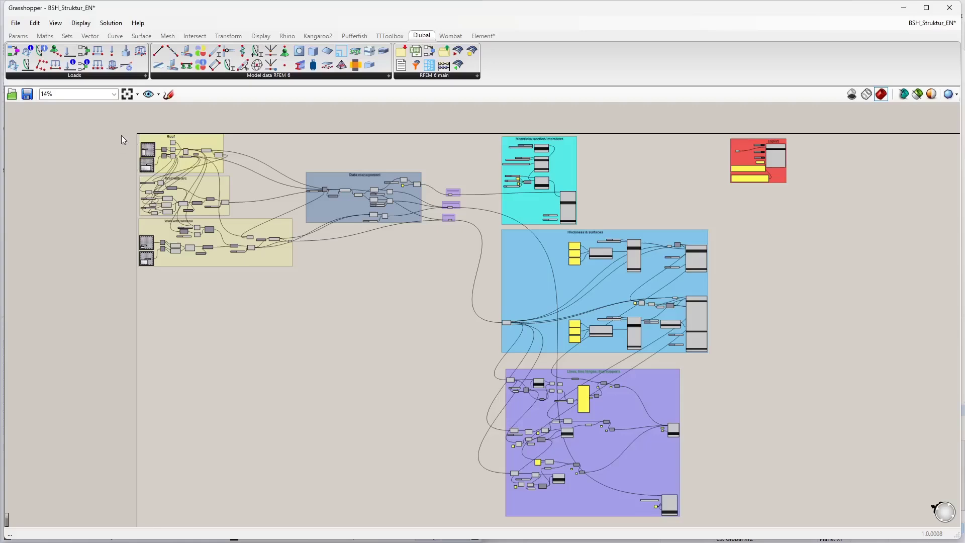
scroll(122, 135, up, 4)
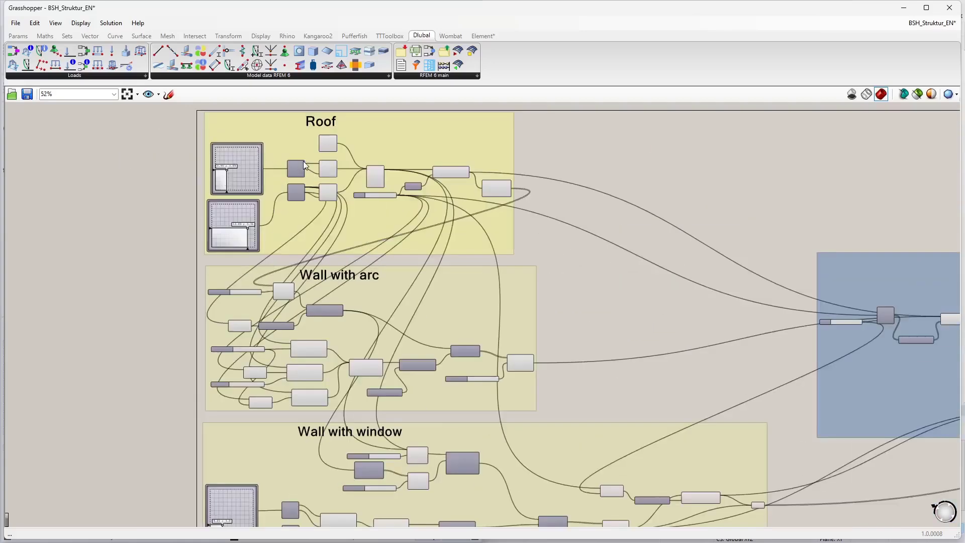
Step: Look over the Roof, Wall with arc and Wall with window groups of the definition, and follow their wires to Data management
scroll(304, 165, up, 1)
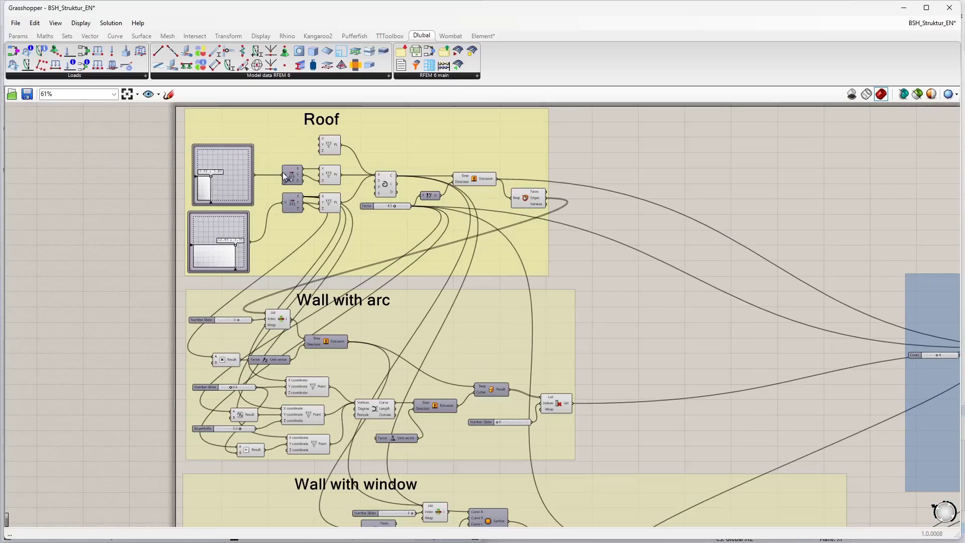
right_drag(332, 293, 303, 205)
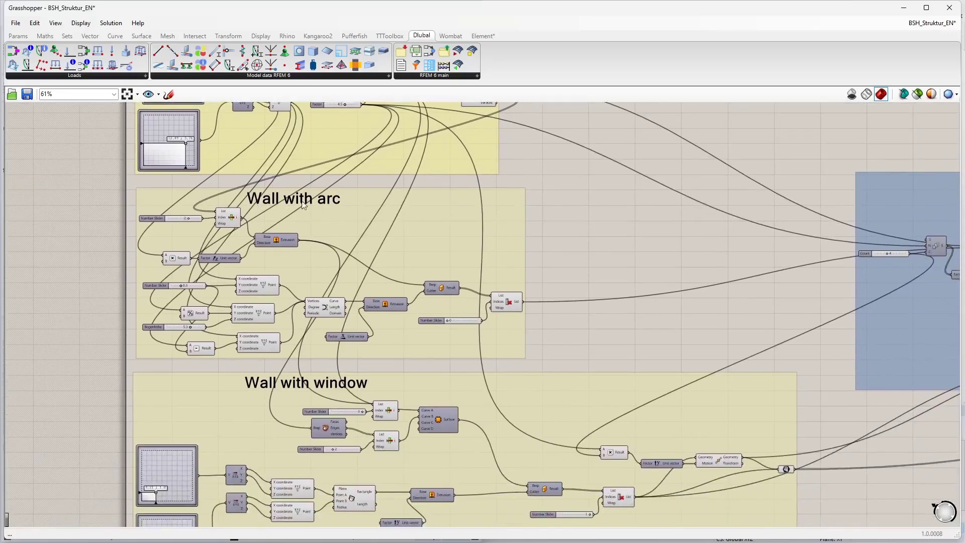
right_drag(259, 412, 181, 246)
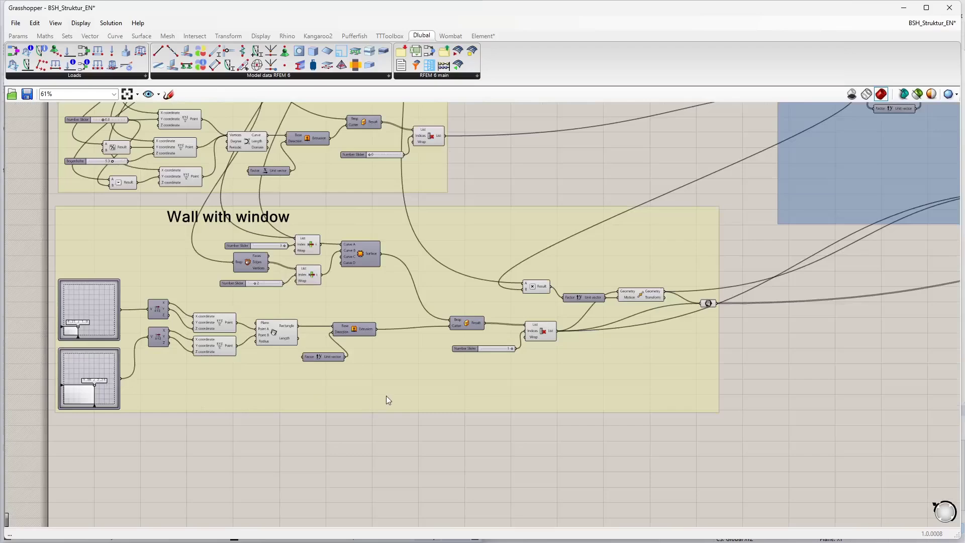
scroll(482, 346, down, 1)
right_drag(692, 285, 297, 384)
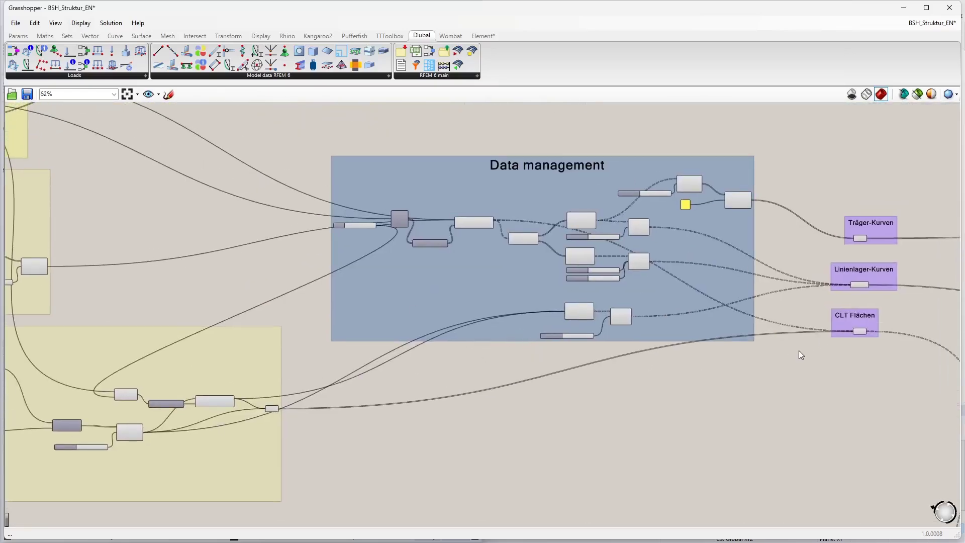
Step: Review the beam curve, line support curve and CLT surface parameters, and close in on the Materials/ section/ members group
right_drag(801, 354, 421, 263)
drag(388, 190, 553, 382)
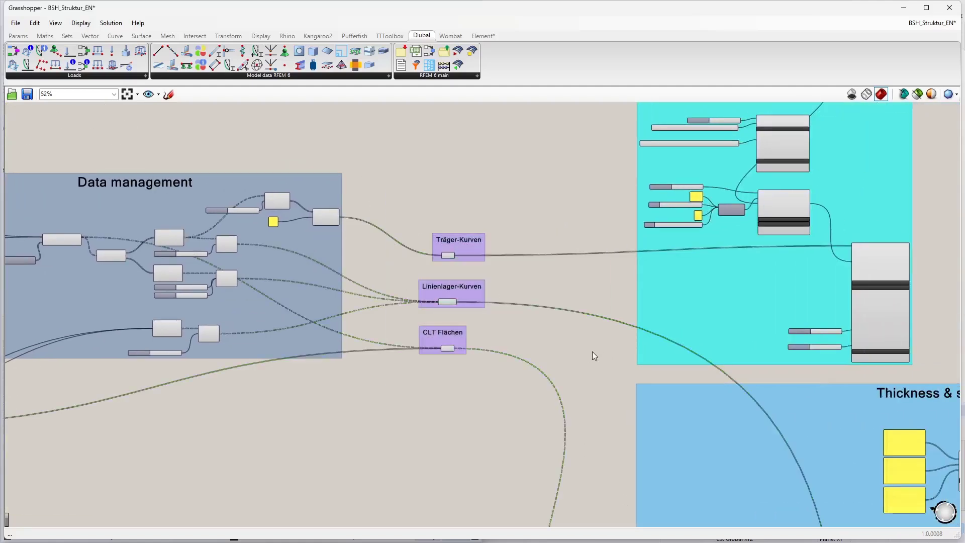
right_drag(594, 355, 256, 306)
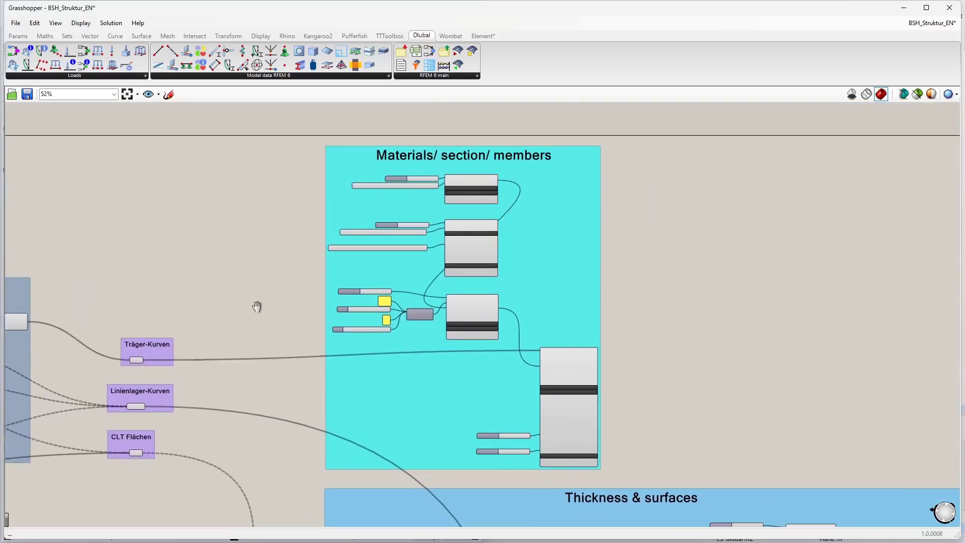
scroll(374, 192, up, 2)
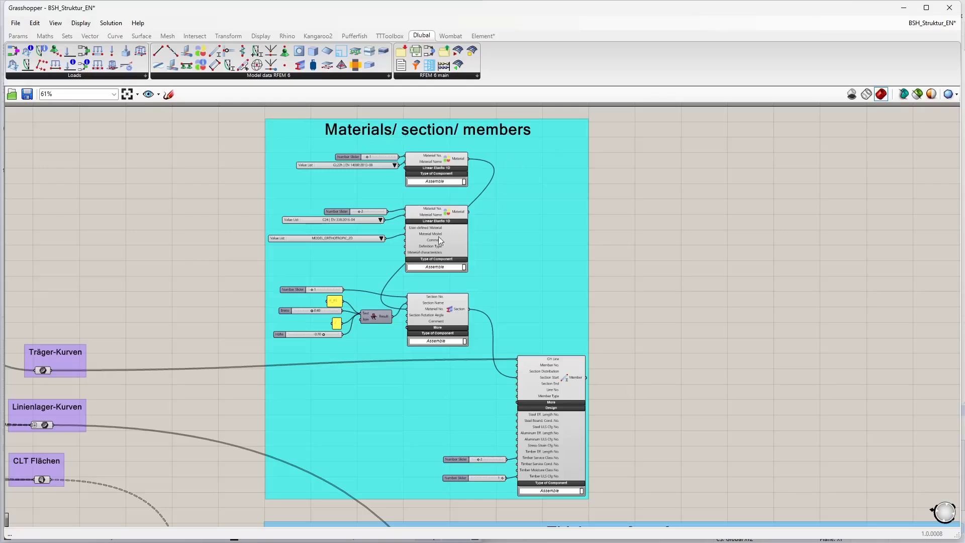
Step: Examine the Thickness & surfaces group and the Lines, line hinges, line supports group below it
scroll(364, 197, down, 4)
right_drag(588, 339, 493, 190)
scroll(474, 237, down, 4)
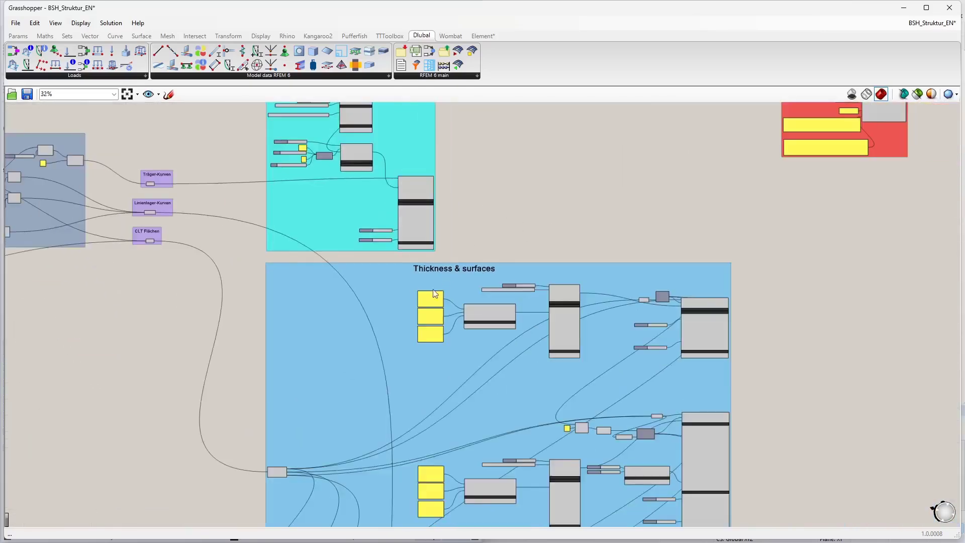
right_drag(497, 383, 438, 88)
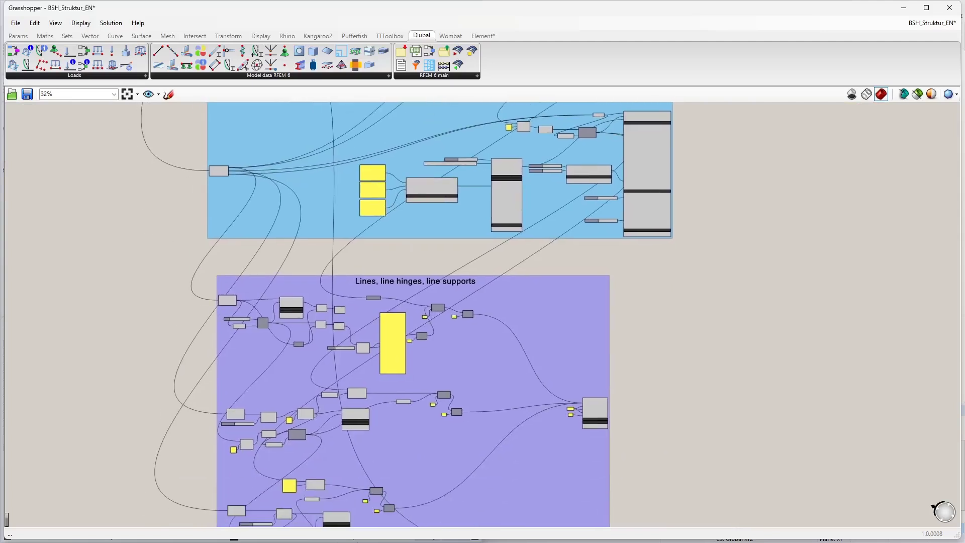
right_click(363, 397)
click(328, 375)
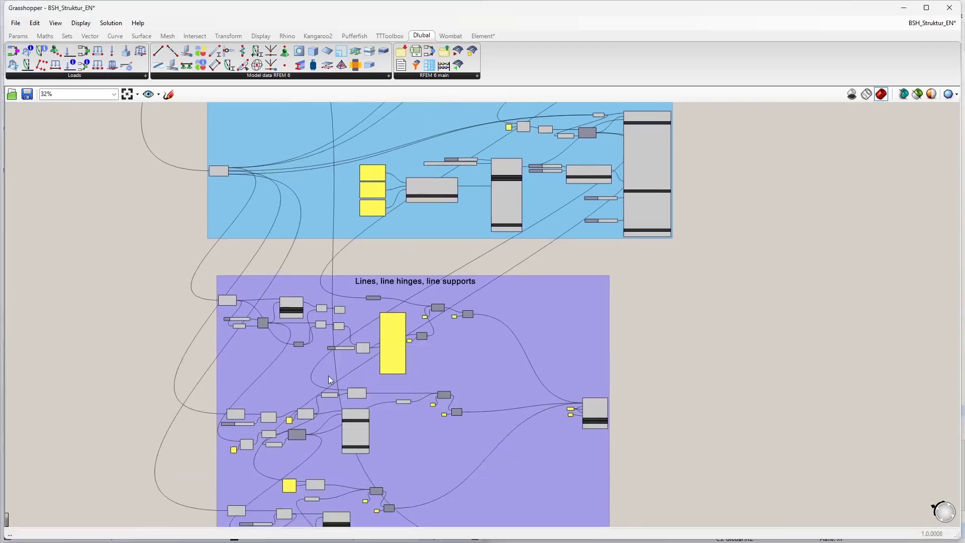
right_drag(372, 293, 375, 260)
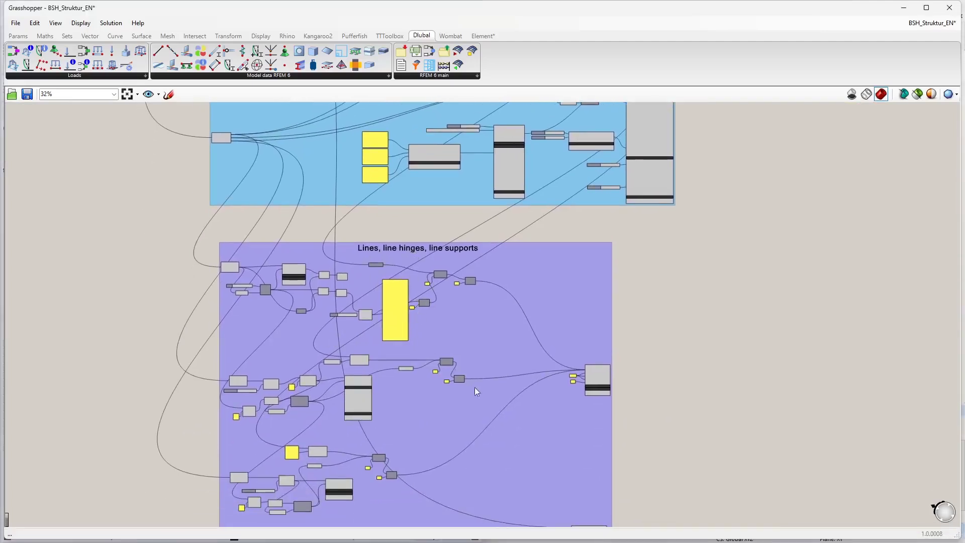
Step: Inspect the Export group, and return to an overview of the whole Grasshopper definition
right_drag(748, 189, 582, 420)
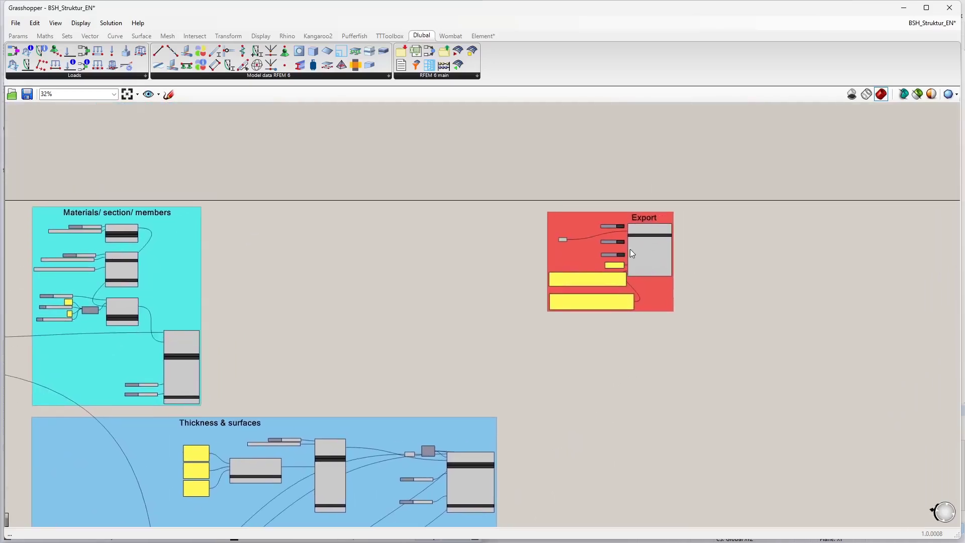
scroll(665, 248, up, 4)
scroll(591, 290, down, 2)
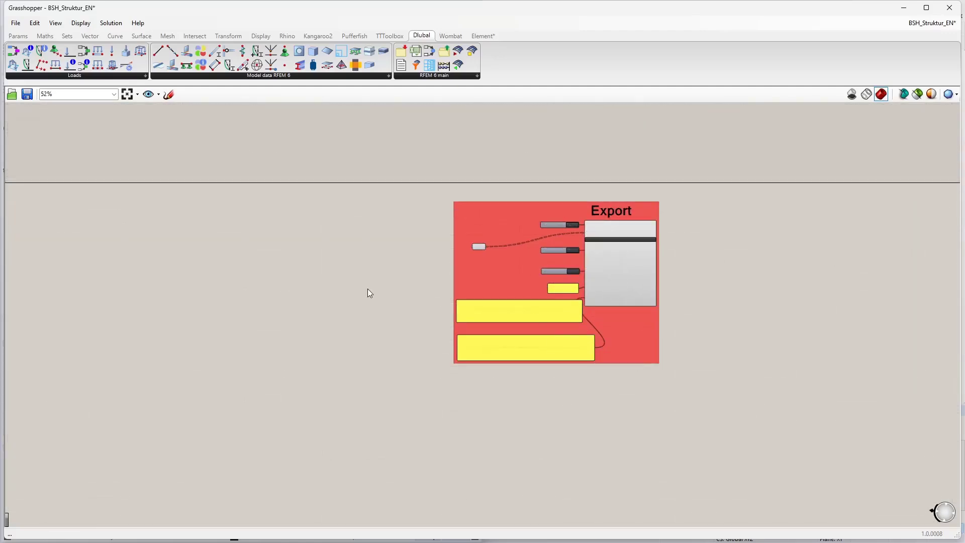
scroll(369, 294, down, 2)
scroll(249, 327, down, 2)
right_drag(249, 326, 505, 276)
scroll(359, 331, down, 1)
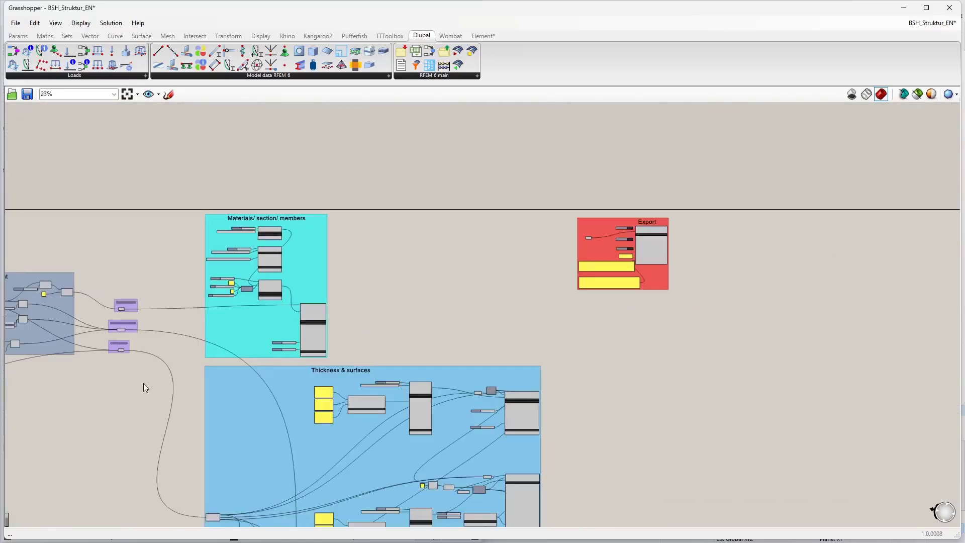
right_drag(144, 386, 401, 282)
scroll(401, 282, down, 2)
right_drag(338, 311, 410, 278)
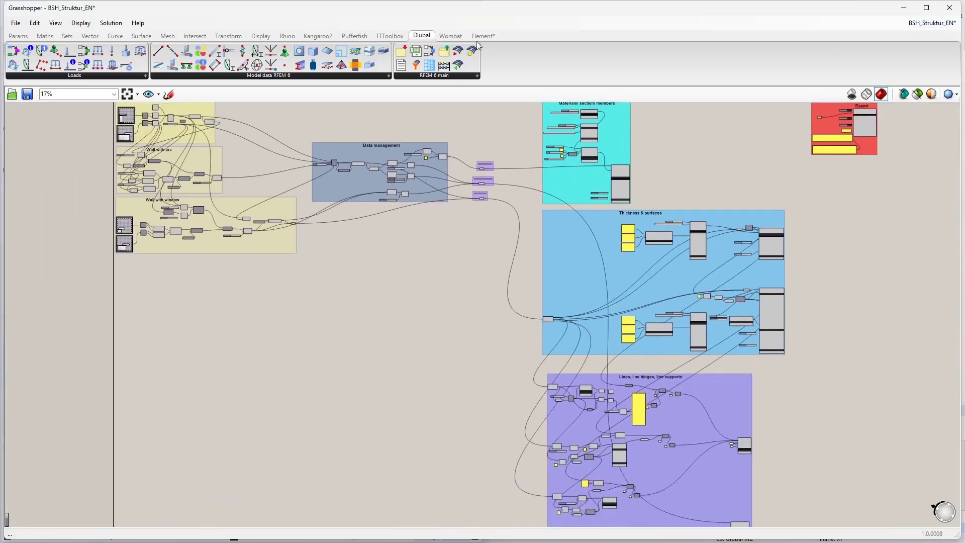
Step: Create a new Grasshopper document, and arrange its window beside Rhino with a low-angle perspective view of the ground plane
click(16, 23)
click(38, 36)
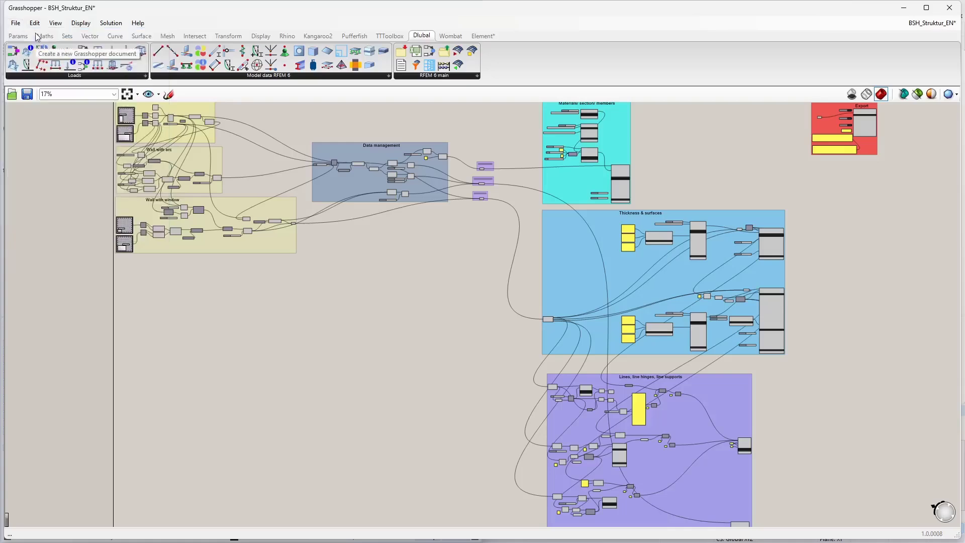
drag(213, 17, 963, 133)
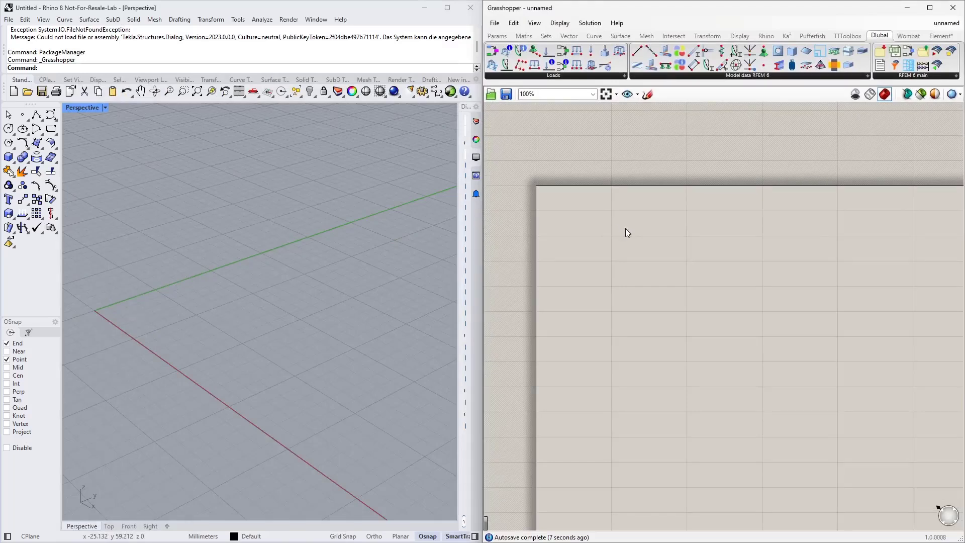
right_drag(602, 232, 576, 178)
right_drag(306, 273, 164, 317)
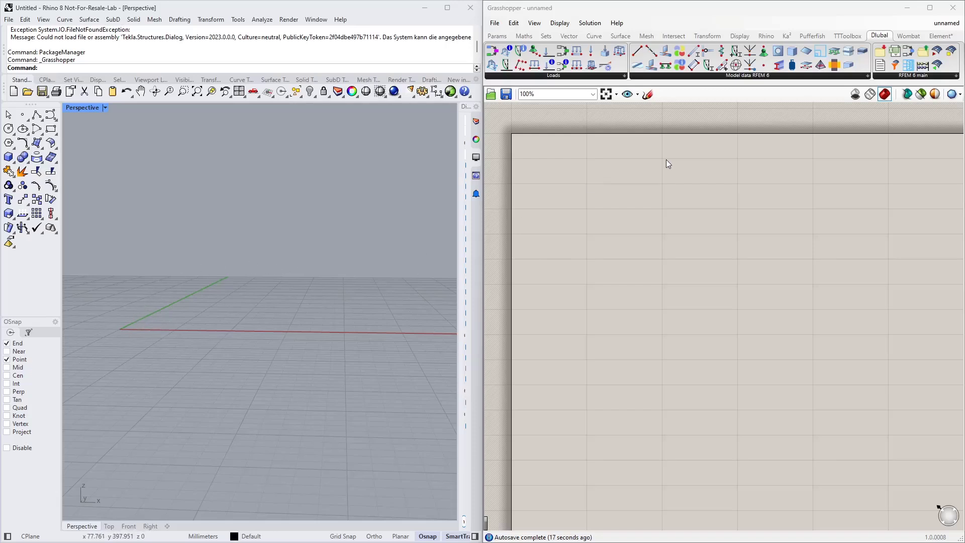
Step: Add an Interpolate curve component to the empty canvas, and look closely at its inputs and outputs
double_click(647, 189)
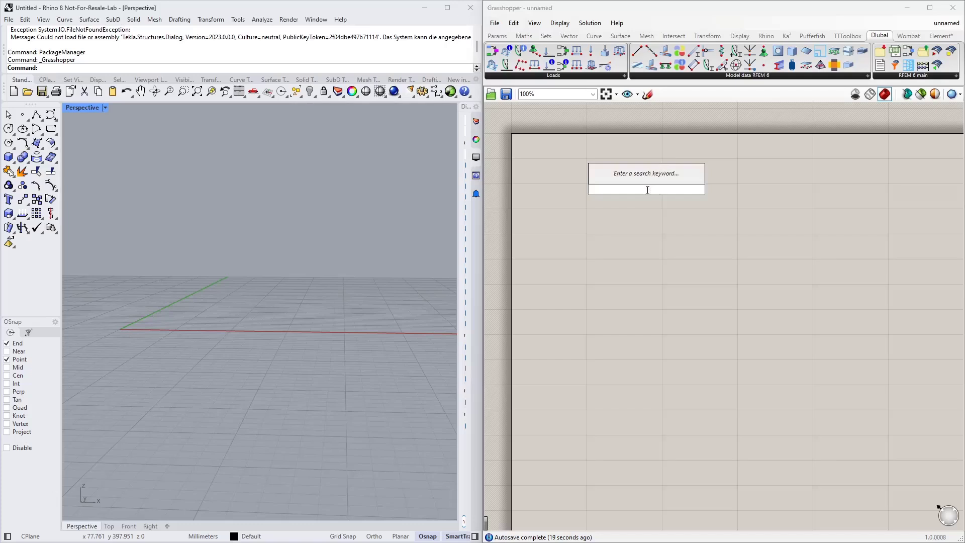
text(interpolat)
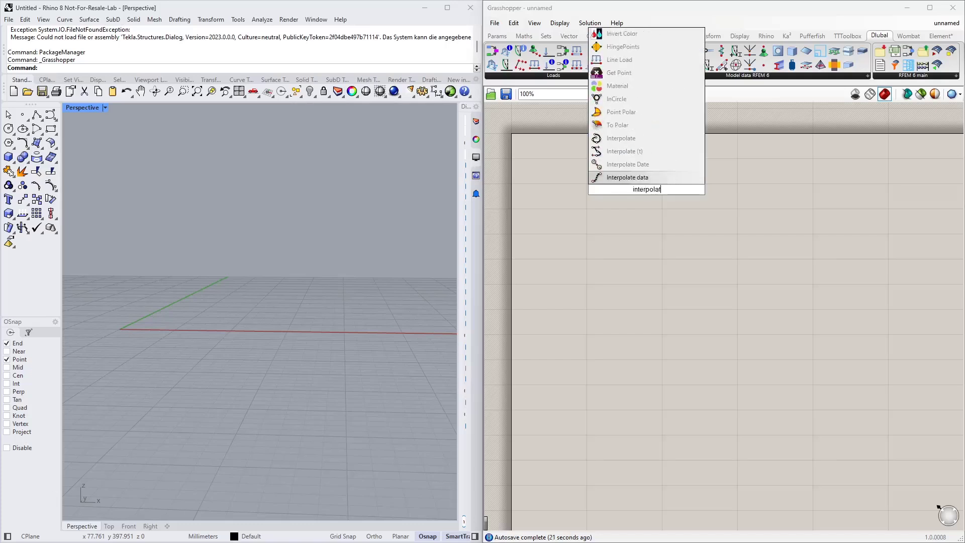
text(e)
key(Return)
drag(632, 191, 666, 198)
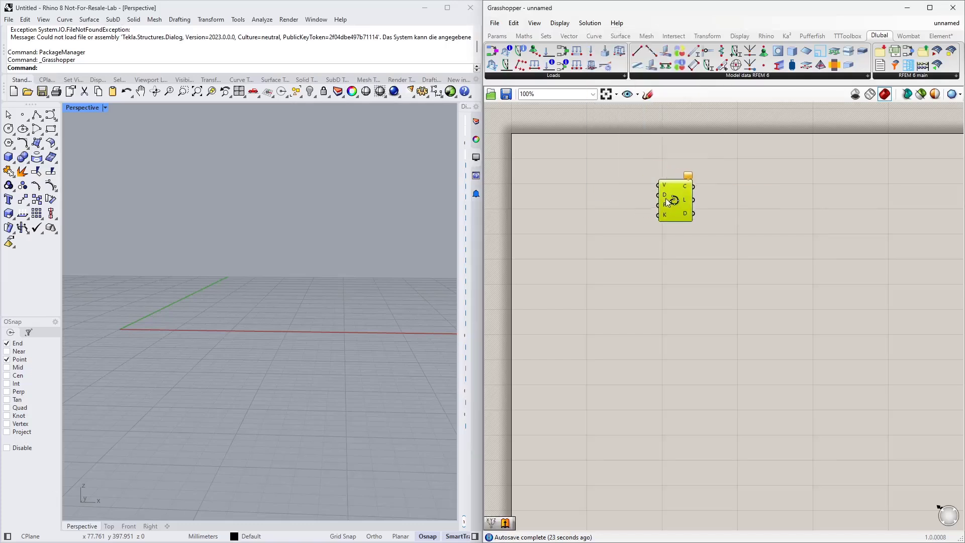
scroll(679, 206, up, 2)
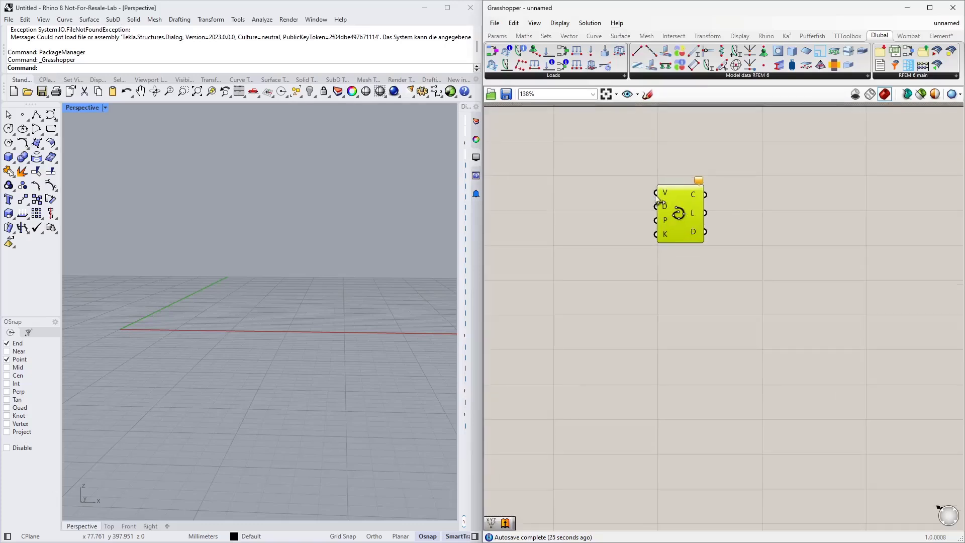
scroll(676, 215, up, 5)
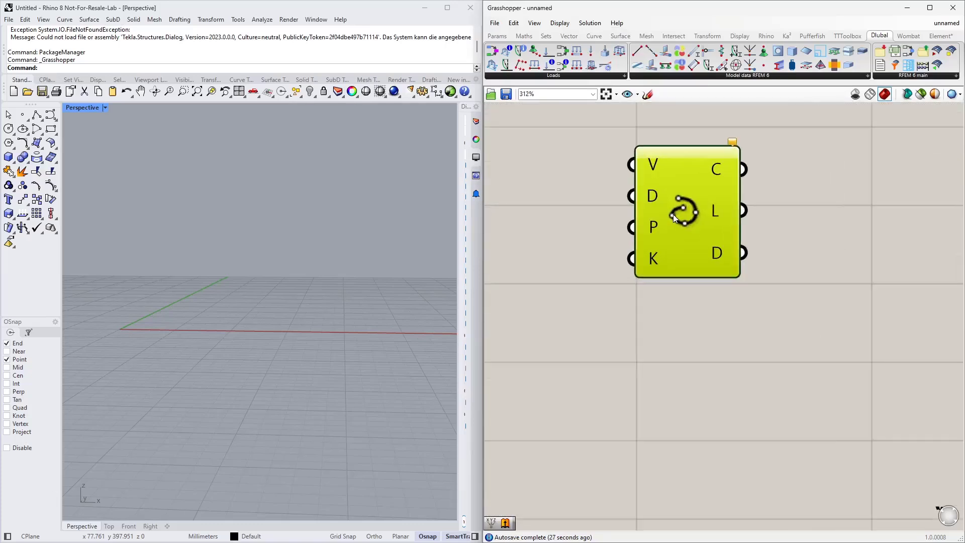
scroll(674, 214, up, 3)
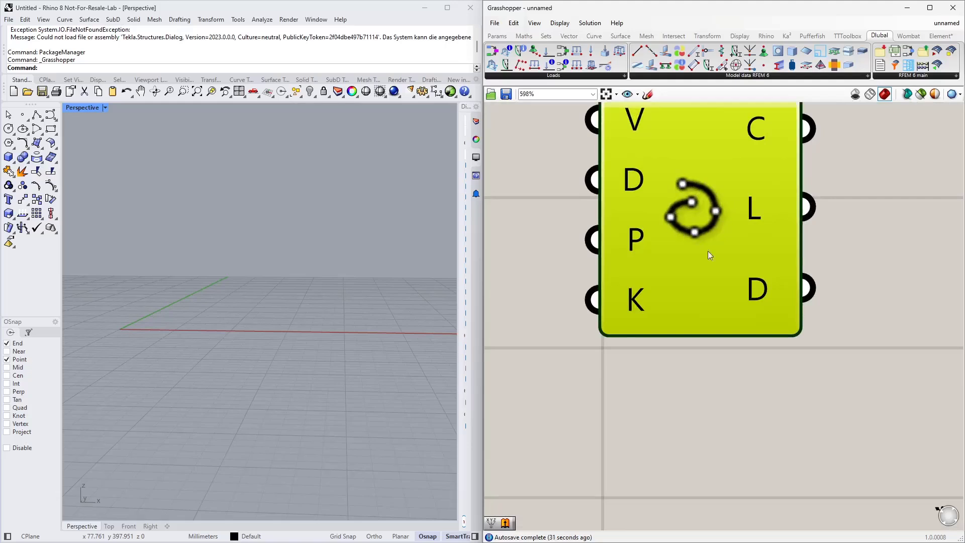
scroll(709, 255, down, 10)
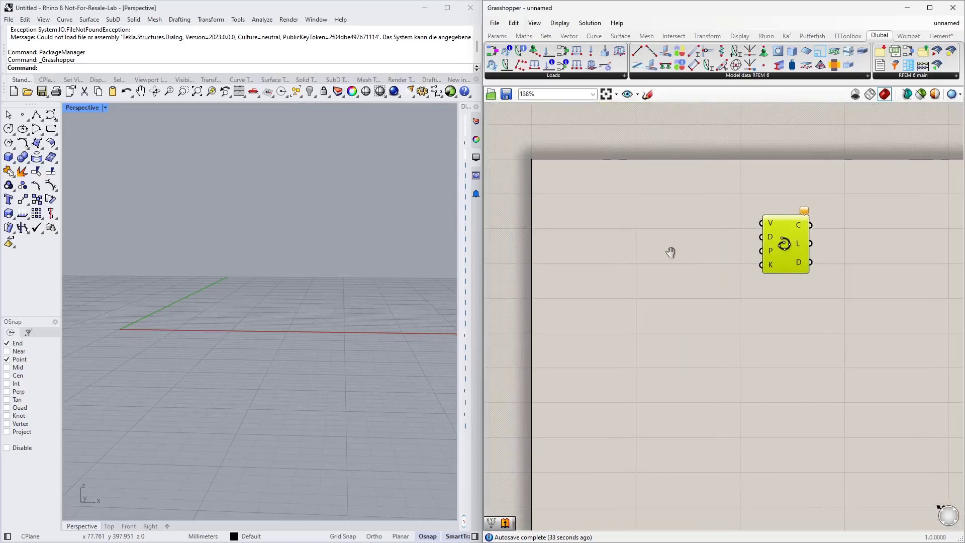
Step: Add a Construct Point component before the Interpolate component, and space the two apart
double_click(638, 217)
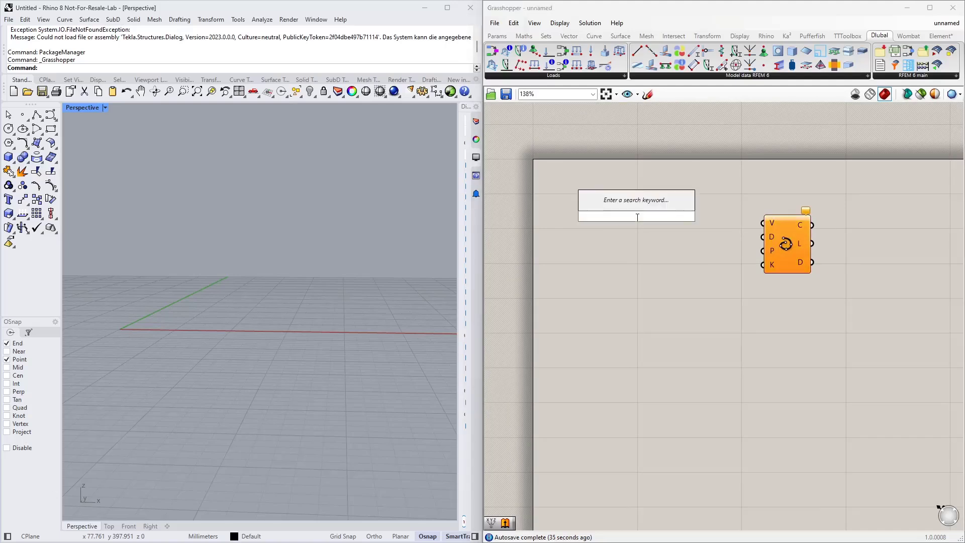
text(construc poin)
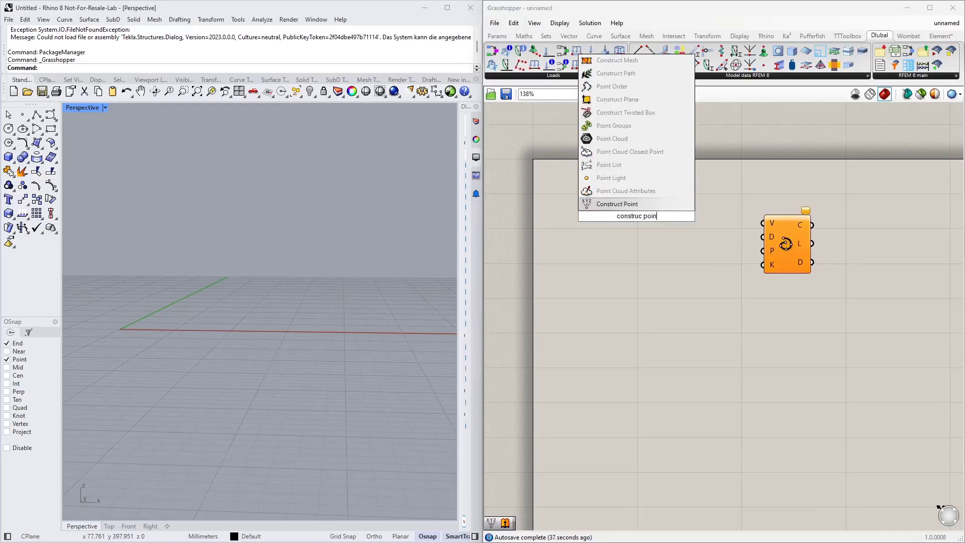
key(Return)
scroll(734, 246, down, 2)
click(776, 243)
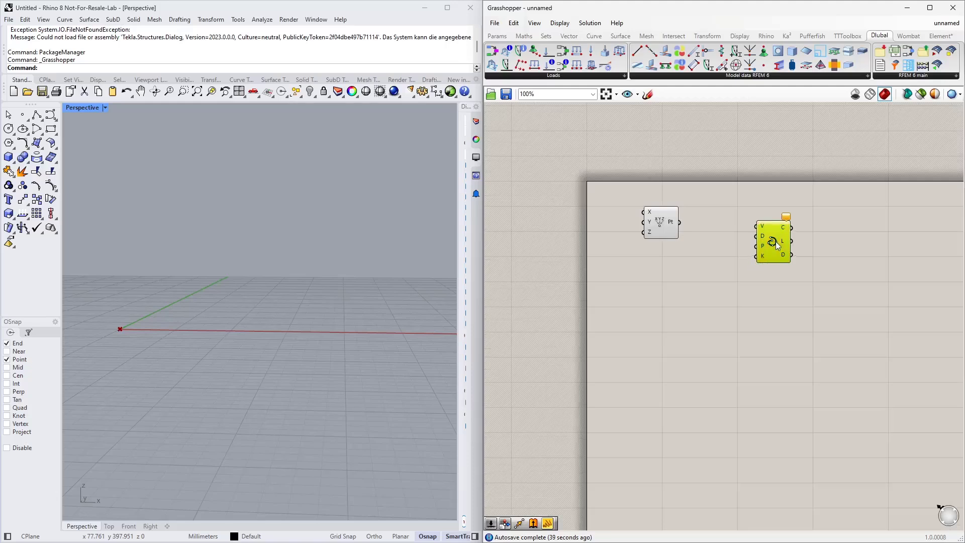
drag(776, 244, 815, 245)
drag(660, 222, 697, 217)
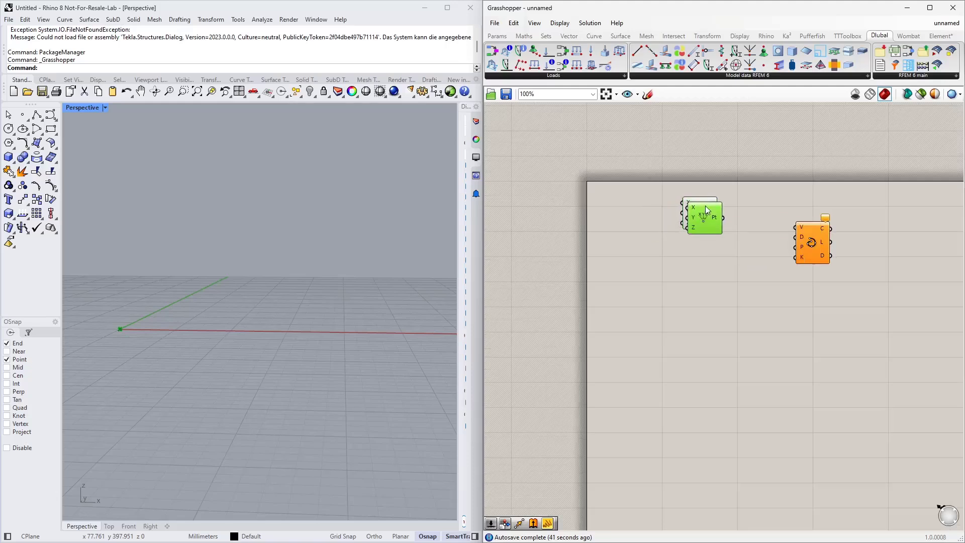
Step: Duplicate the Construct Point component twice, and arrange the three point components in a column
key(ctrl+c)
key(ctrl+v)
key(ctrl+v)
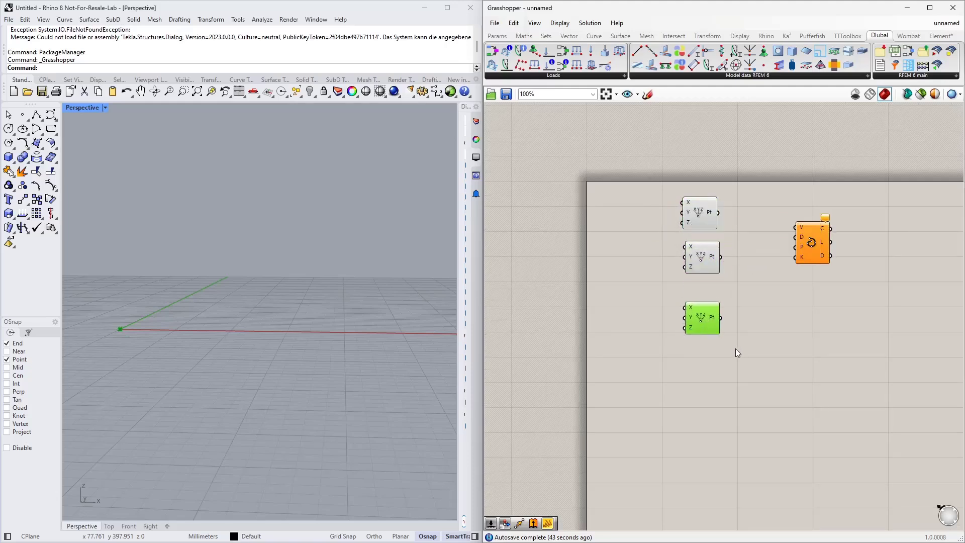
click(743, 343)
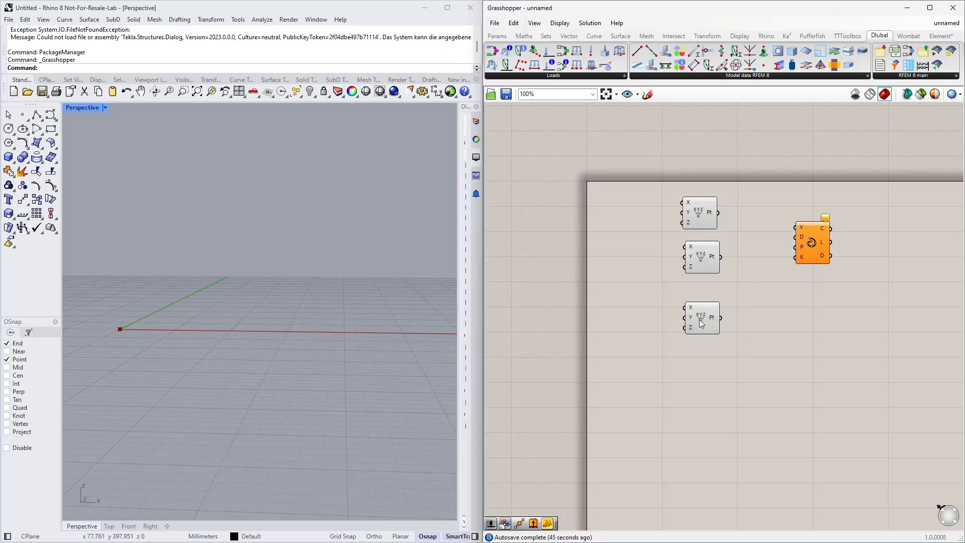
drag(700, 320, 704, 343)
drag(703, 257, 707, 276)
drag(710, 215, 716, 230)
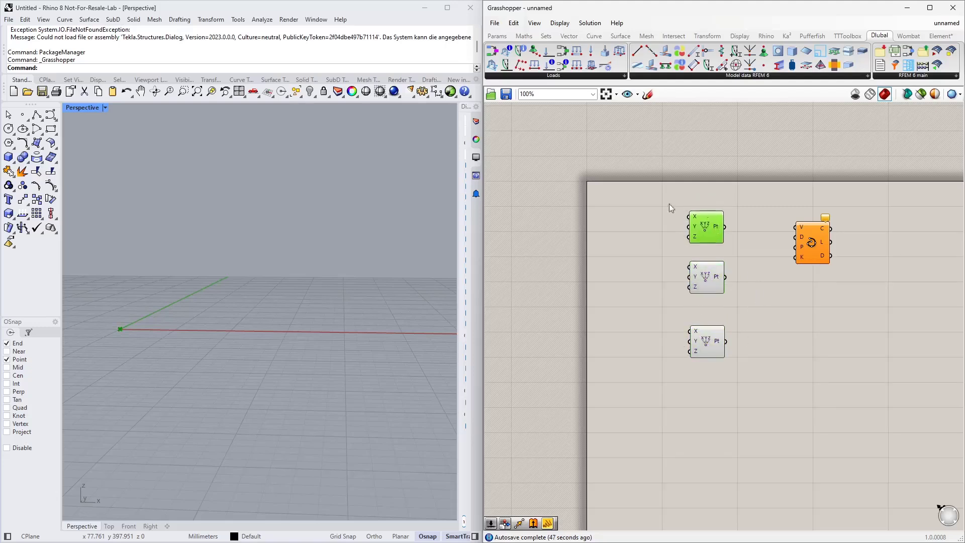
Step: Add an MD Slider beside the column of point components
double_click(526, 207)
text(md sli)
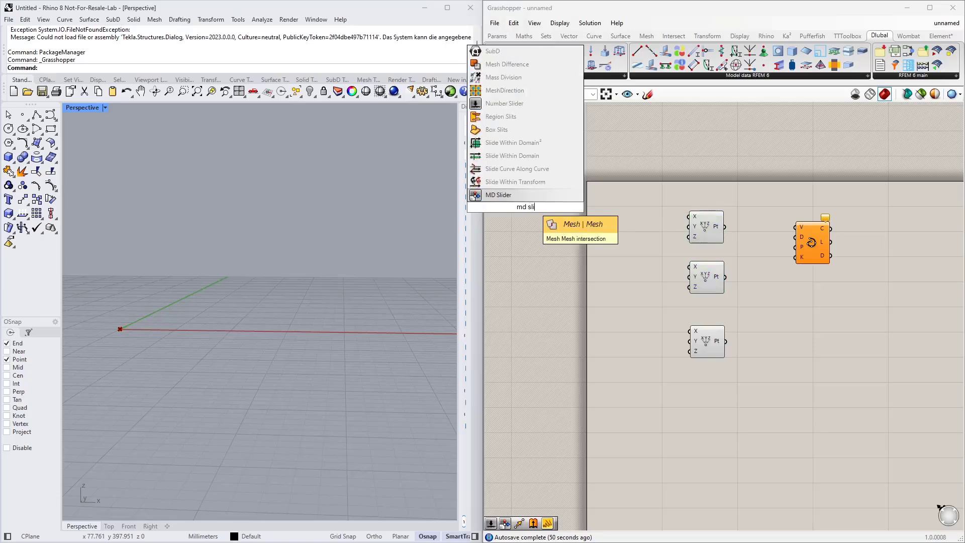
key(Return)
right_drag(529, 204, 591, 221)
Step: Set both the X-Domain and Y-Domain of the MD Slider to 0 To 10
double_click(620, 201)
click(653, 177)
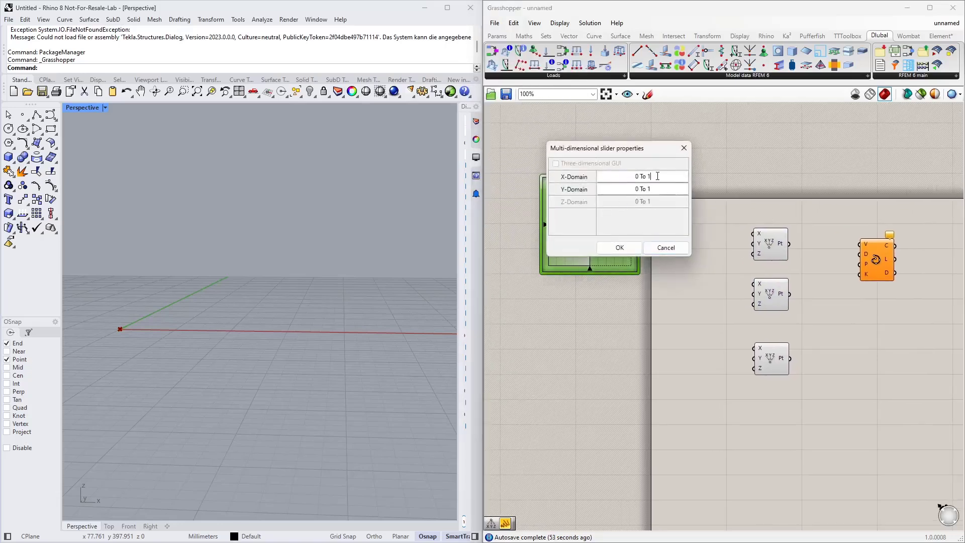
text(0)
click(653, 189)
text(0)
click(619, 247)
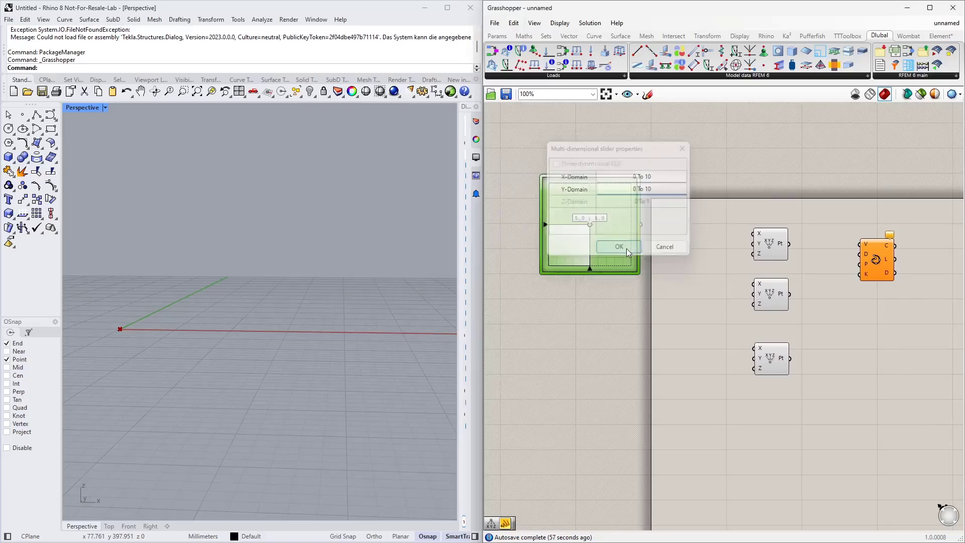
Step: Set the MD Slider to about 3.99 ; 5.18, and move it clear of the column of point components
scroll(659, 301, up, 2)
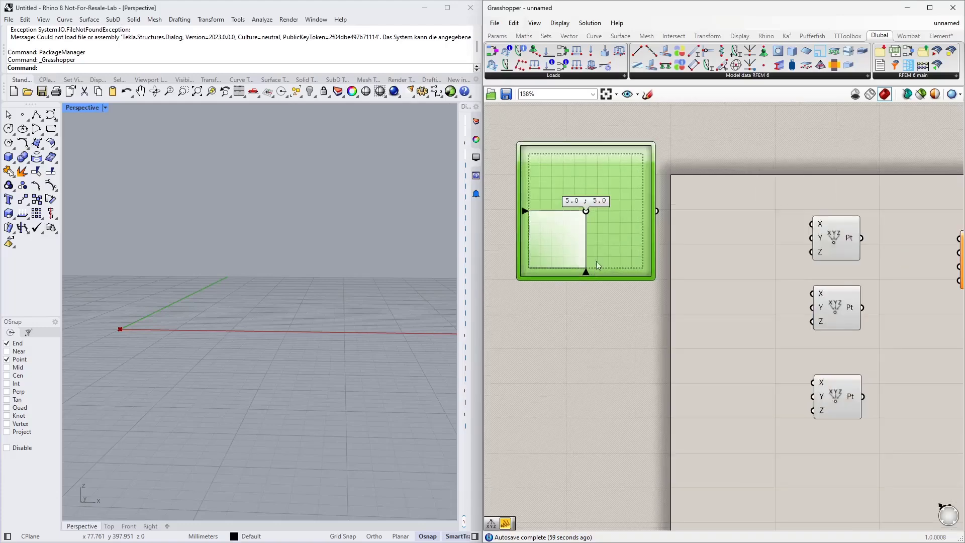
right_drag(633, 276, 644, 248)
drag(629, 232, 620, 268)
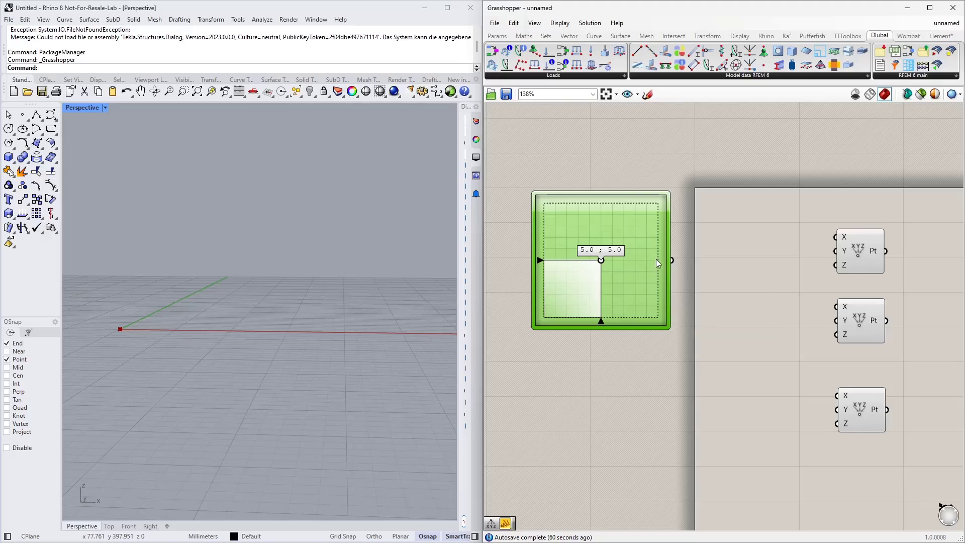
mouse_move(601, 260)
mouse_down()
mouse_move(571, 275)
mouse_move(629, 290)
mouse_move(621, 248)
mouse_move(575, 278)
mouse_move(624, 270)
mouse_move(588, 258)
mouse_up()
right_drag(682, 276, 670, 230)
scroll(671, 275, down, 2)
drag(585, 220, 606, 188)
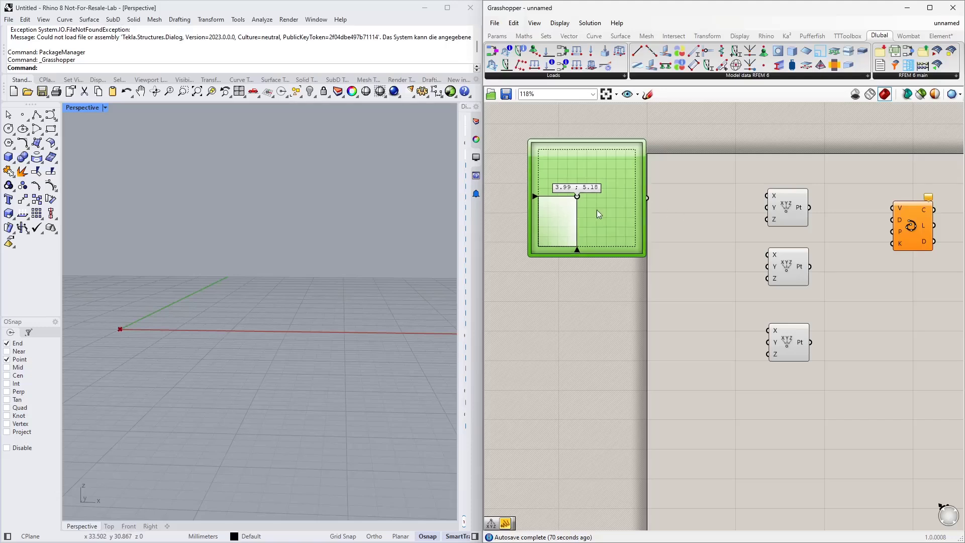
drag(596, 210, 558, 225)
Step: Add a Deconstruct component between the MD Slider and the point components, and connect the slider's output to its P input
double_click(670, 208)
text(deconstruct)
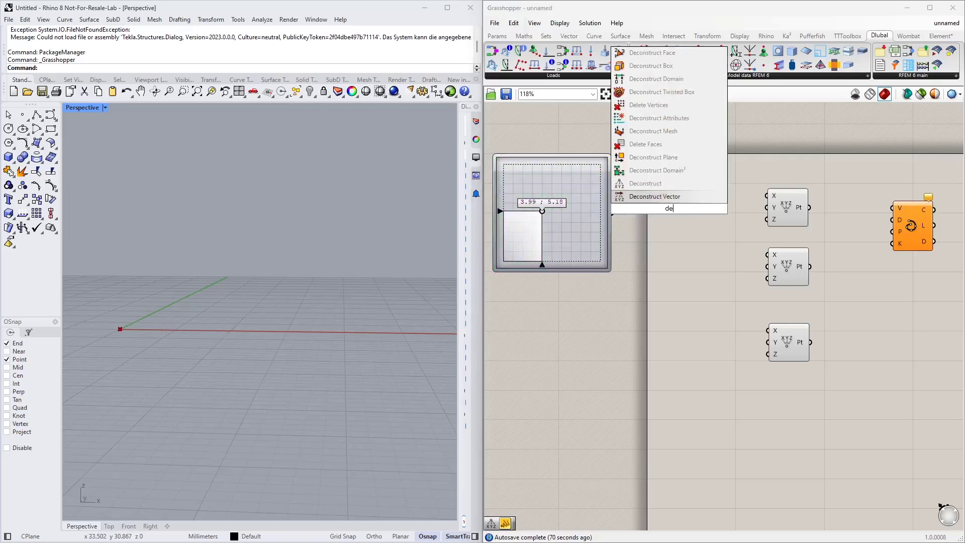
key(Return)
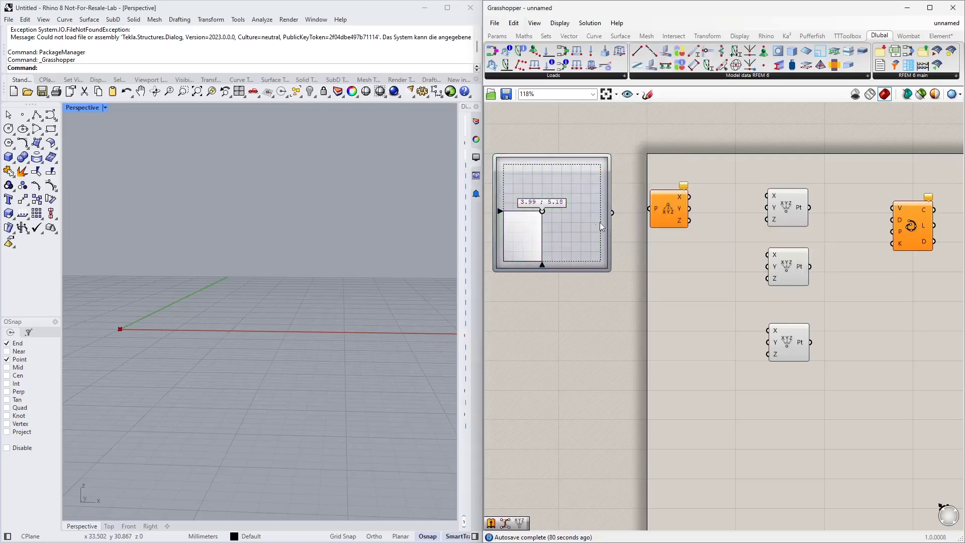
drag(613, 212, 652, 209)
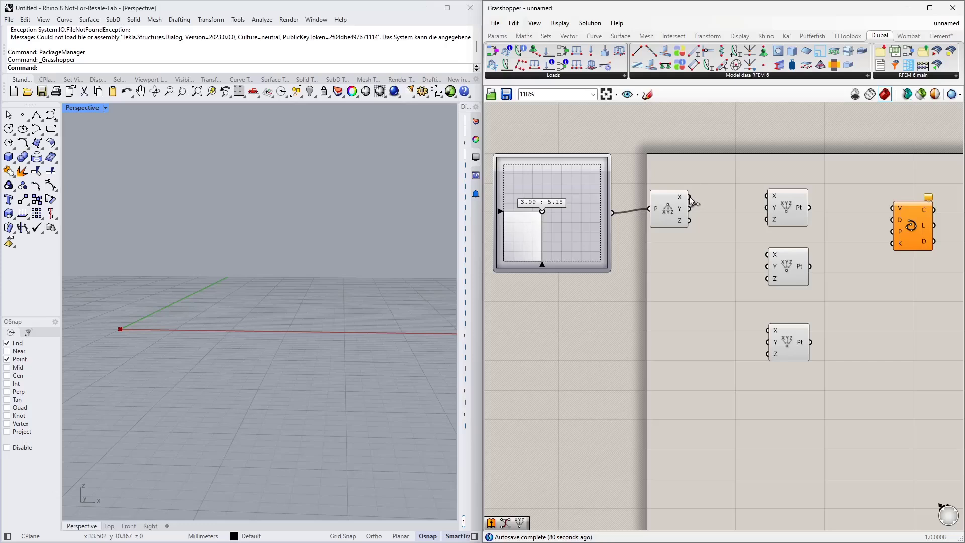
Step: Wire the Deconstruct X and Y outputs to X and Z of the uppermost Construct Point, and set the MD Slider to about 5.28 ; 3.78
drag(689, 197, 768, 196)
drag(546, 212, 555, 224)
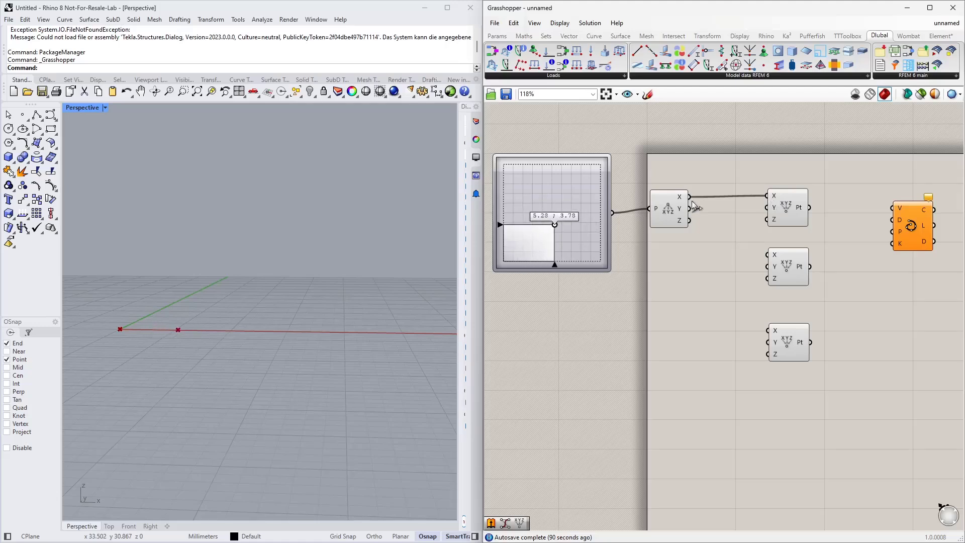
drag(692, 213, 767, 219)
drag(653, 216, 688, 217)
right_drag(526, 206, 566, 202)
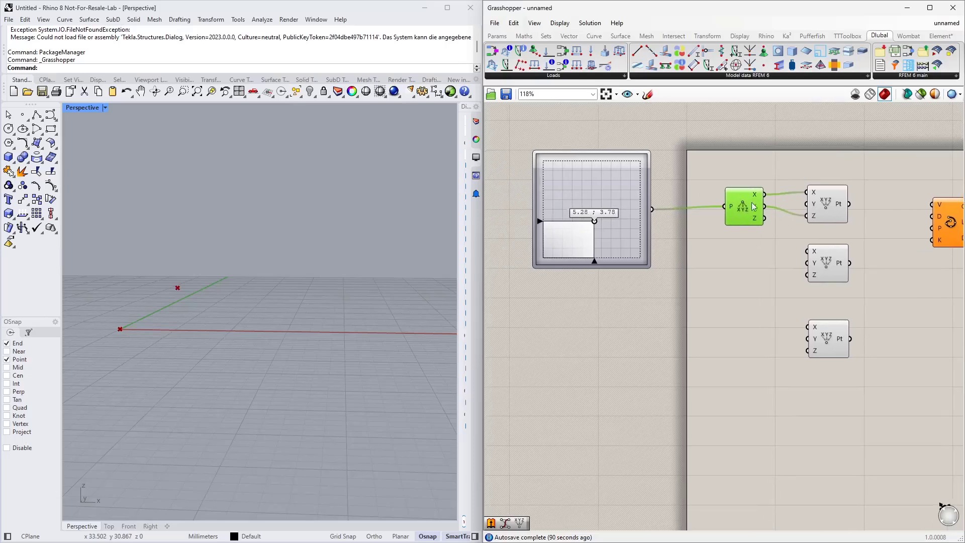
Step: Swap the wired Construct Point with the unwired one below it, moving its Deconstruct component along to the middle row
shift+click(821, 213)
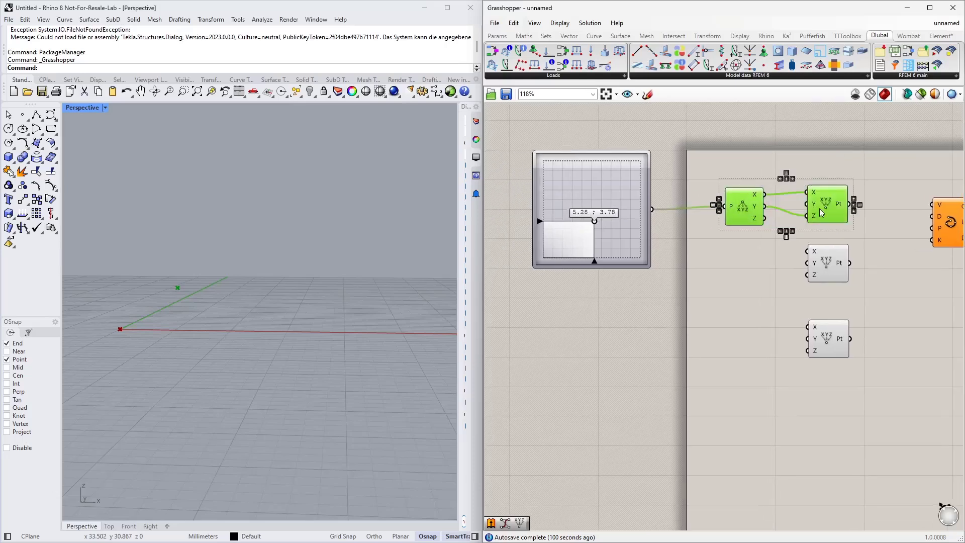
drag(827, 206, 829, 299)
drag(828, 263, 829, 195)
drag(867, 308, 727, 256)
drag(837, 289, 837, 259)
click(819, 203)
scroll(120, 330, up, 3)
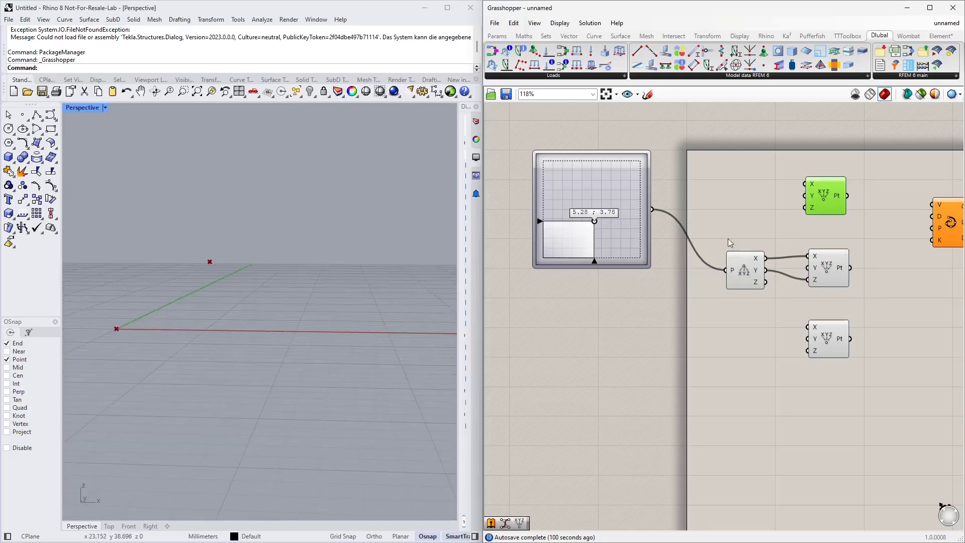
Step: Set the MD Slider to about 2.74 ; 2.17, and duplicate it together with its Deconstruct component below the originals
click(840, 267)
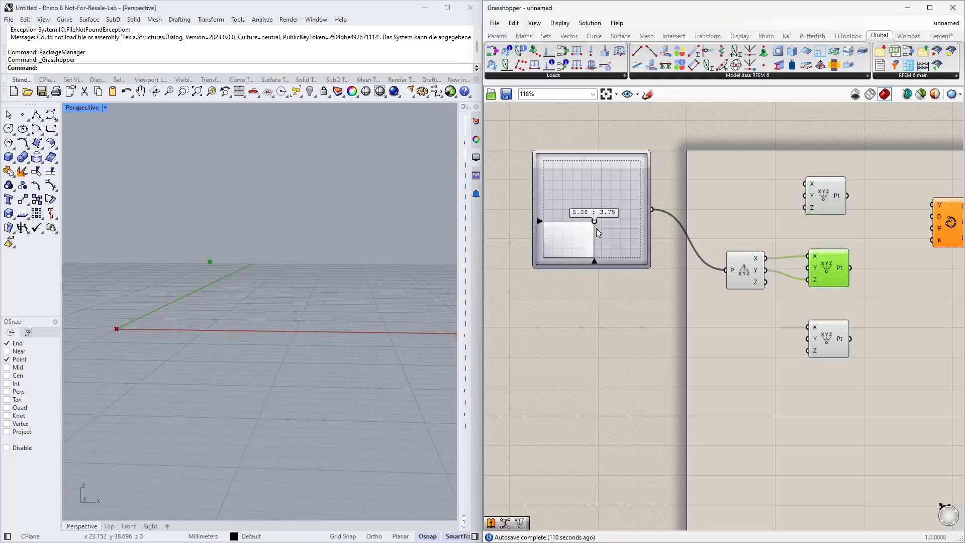
drag(598, 226, 577, 237)
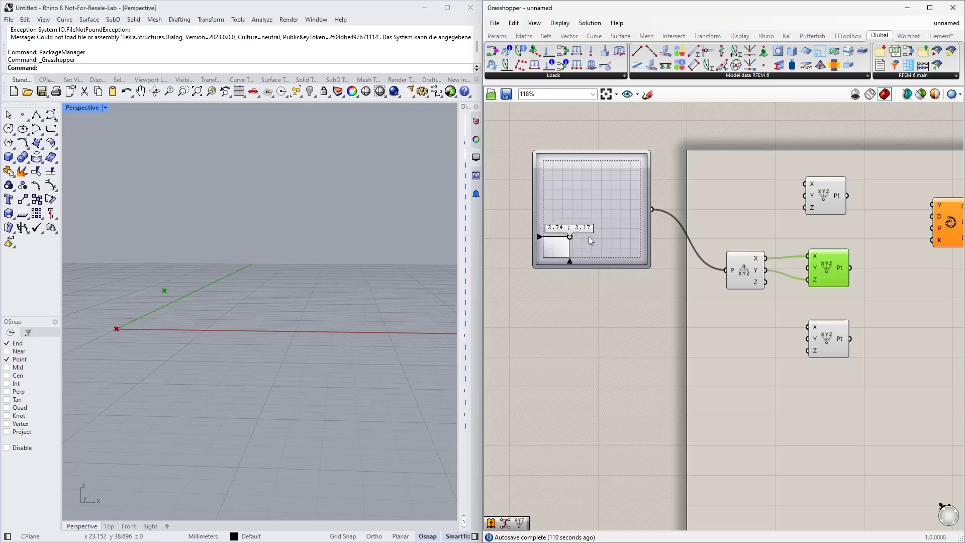
drag(745, 322, 583, 216)
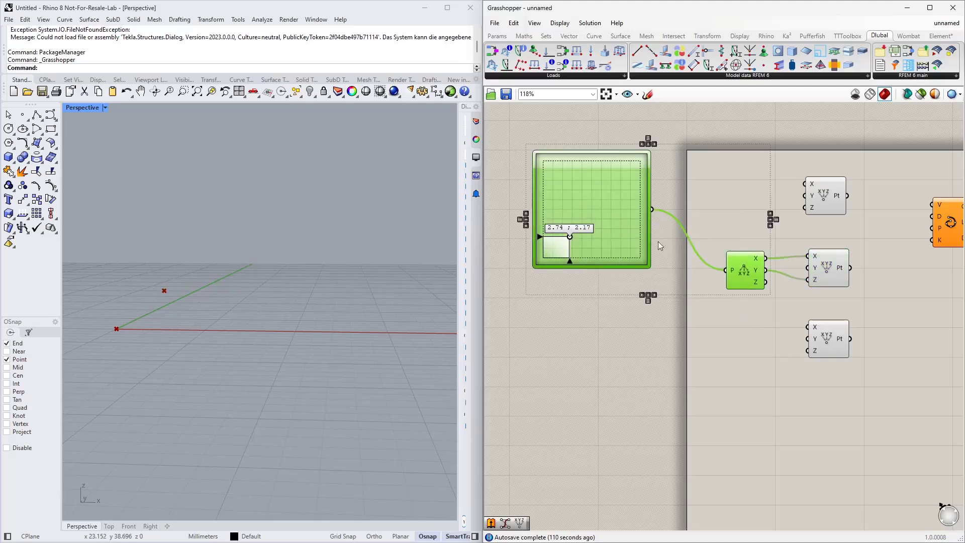
alt+drag(750, 276, 808, 327)
Step: Wire the duplicated Deconstruct's X and Y outputs to the X and Z inputs of the lowest Construct Point
click(789, 425)
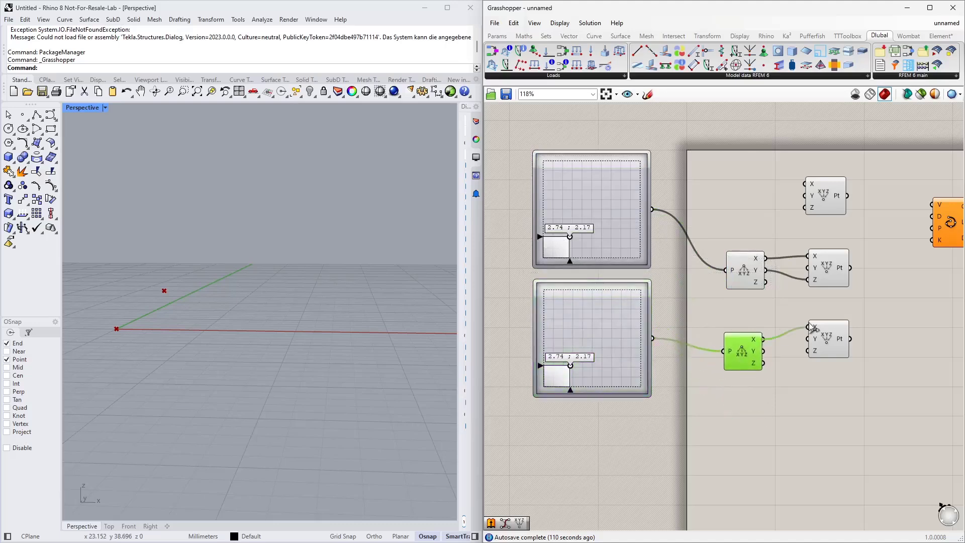
drag(764, 351, 810, 352)
click(719, 388)
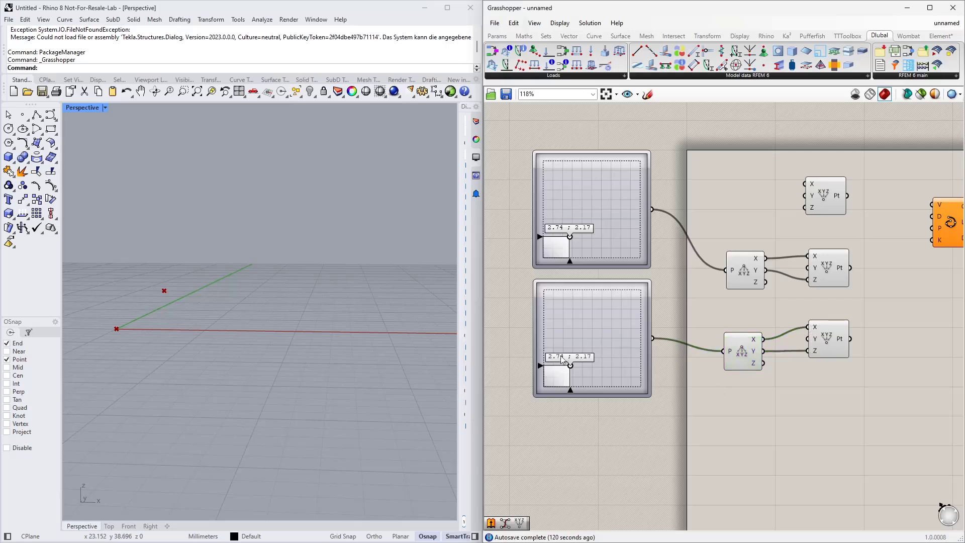
Step: Set the lower MD Slider to about 8.39 ; 2.27 and the upper one to about 2.59 ; 3.15
drag(570, 366, 625, 365)
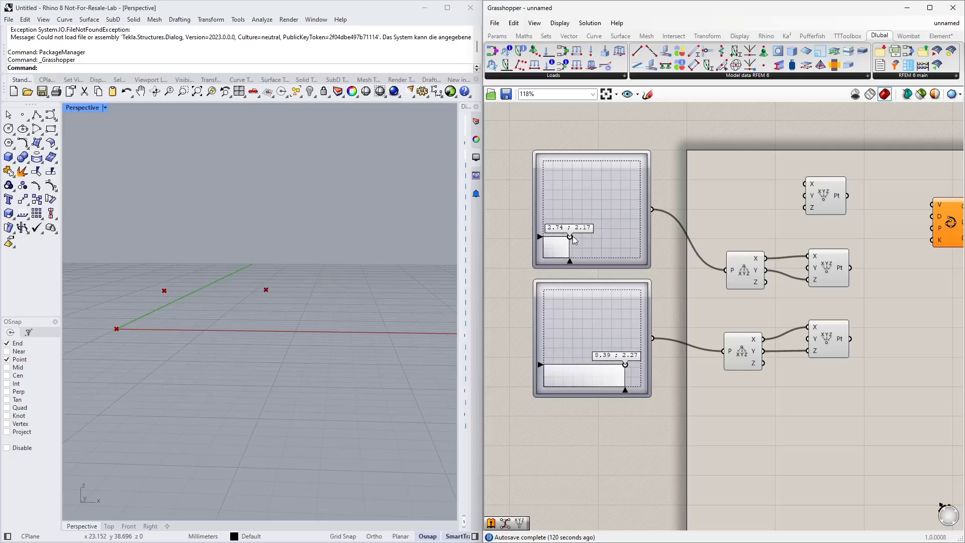
mouse_move(571, 236)
mouse_down()
mouse_move(580, 237)
mouse_move(569, 228)
mouse_up()
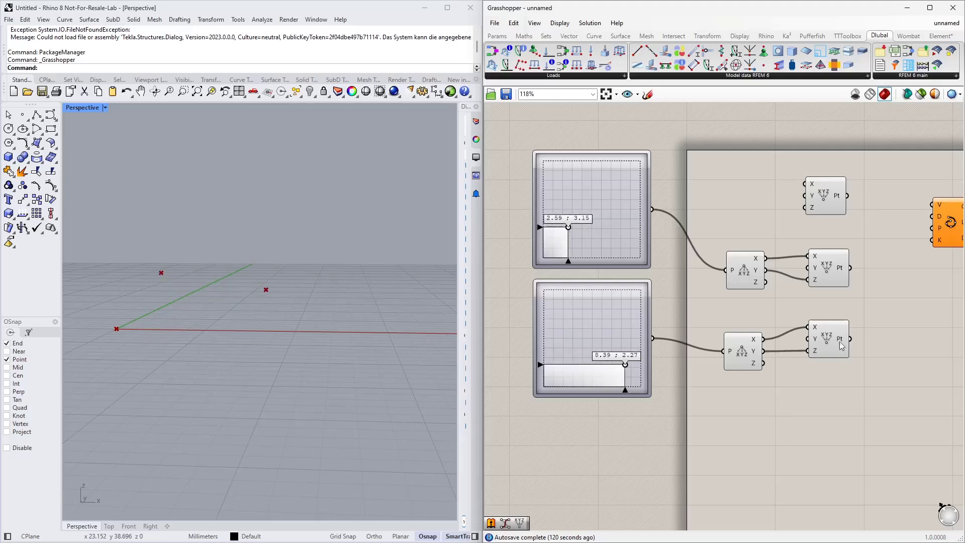
Step: Connect all three Construct Point outputs to the V input of the Interpolate component, and shift that component away from the points
right_drag(872, 388, 659, 414)
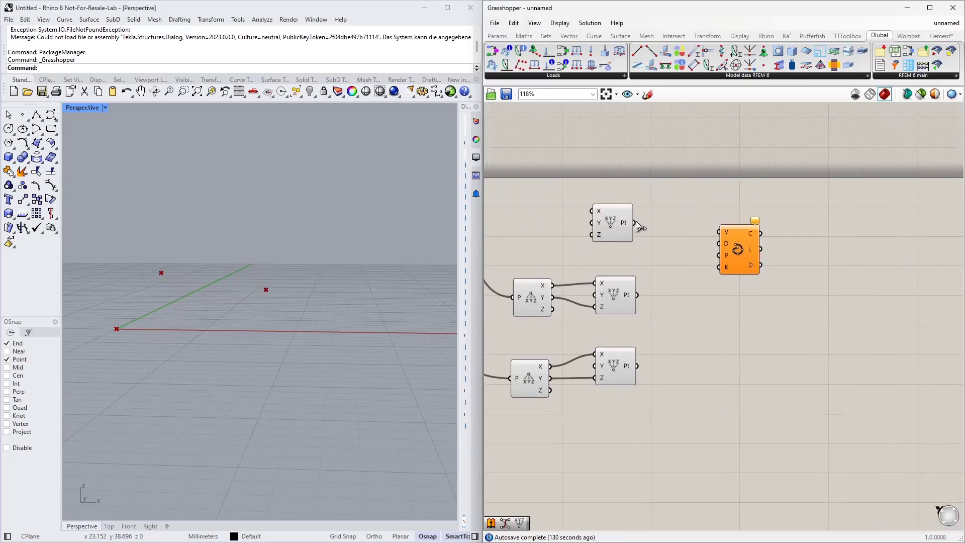
drag(635, 223, 719, 232)
drag(635, 296, 720, 232)
shift+drag(641, 366, 721, 232)
drag(741, 260, 761, 267)
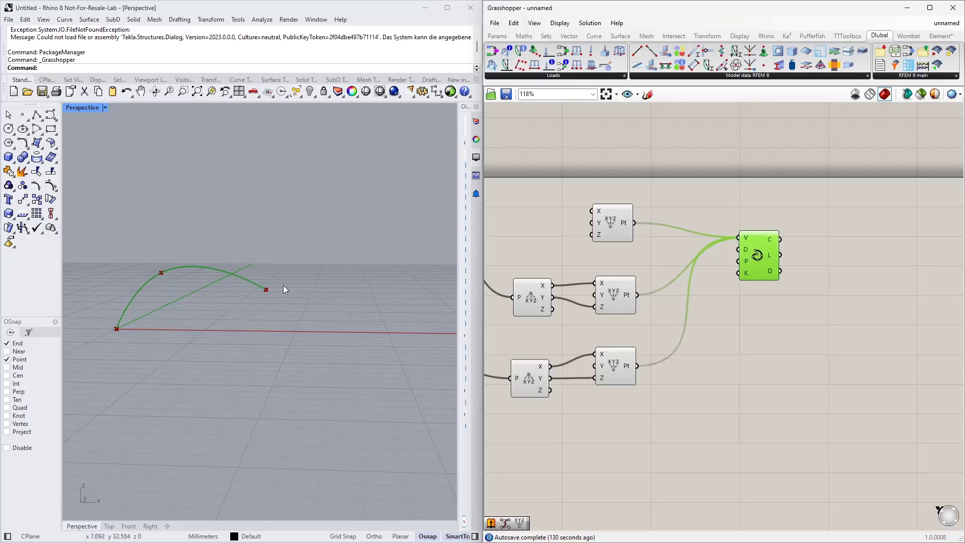
right_drag(283, 285, 344, 294)
Step: Add an Extrude component after the Interpolate component, and connect the curve output C to its base input B
scroll(888, 314, down, 2)
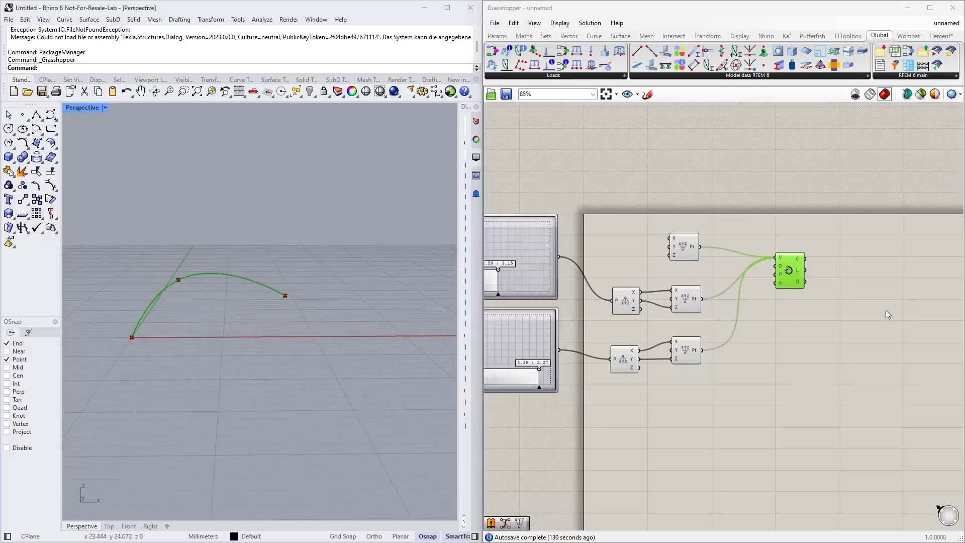
scroll(548, 346, up, 2)
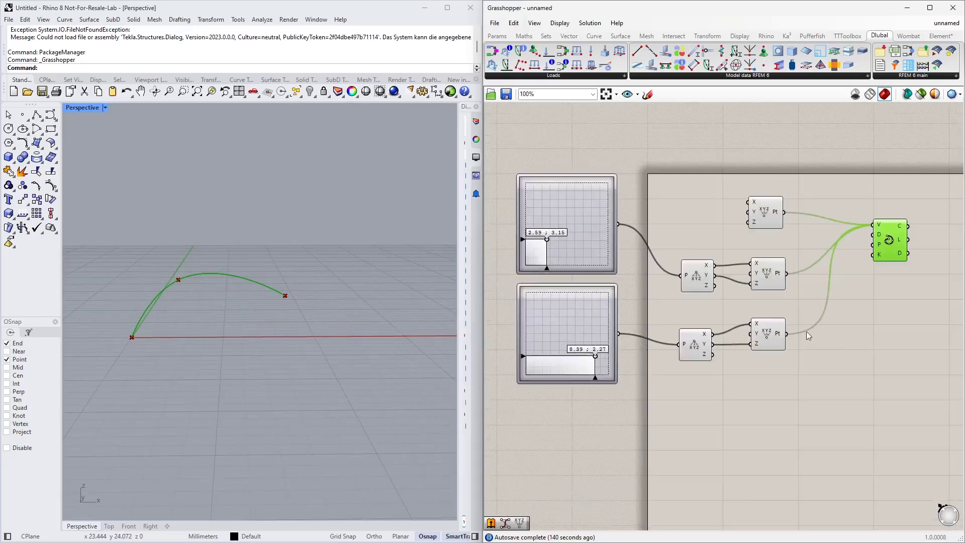
right_drag(807, 331, 711, 329)
scroll(711, 328, down, 2)
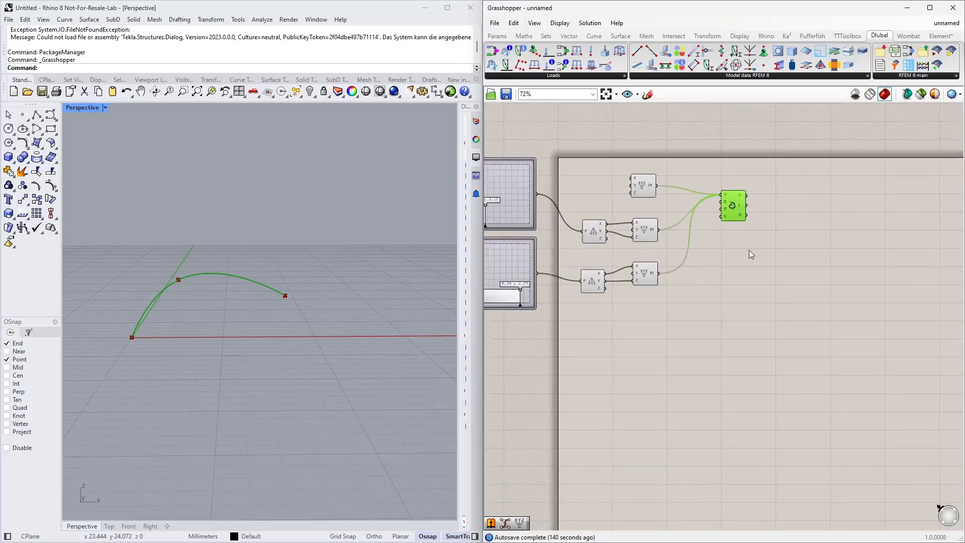
right_drag(737, 258, 701, 288)
scroll(701, 288, up, 2)
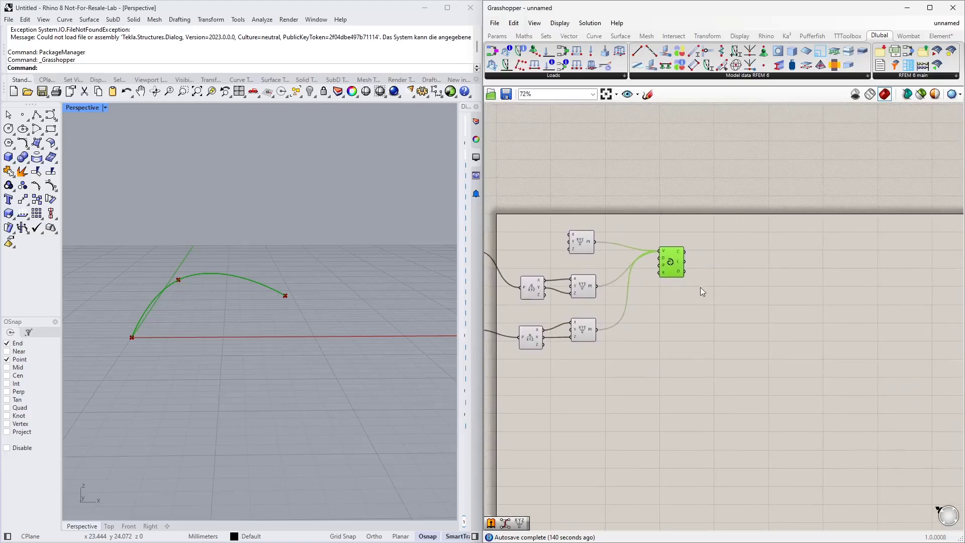
double_click(759, 292)
text(extr)
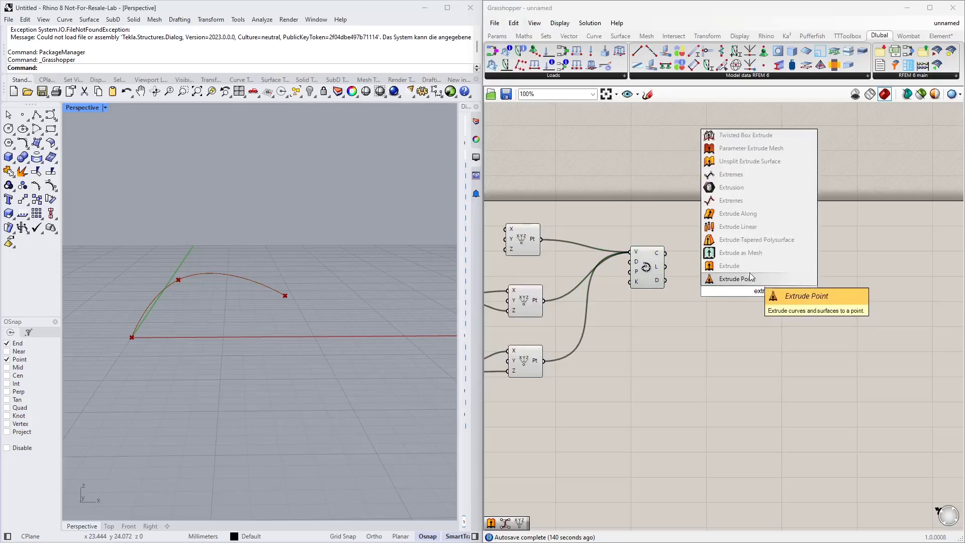
click(735, 278)
scroll(690, 255, up, 2)
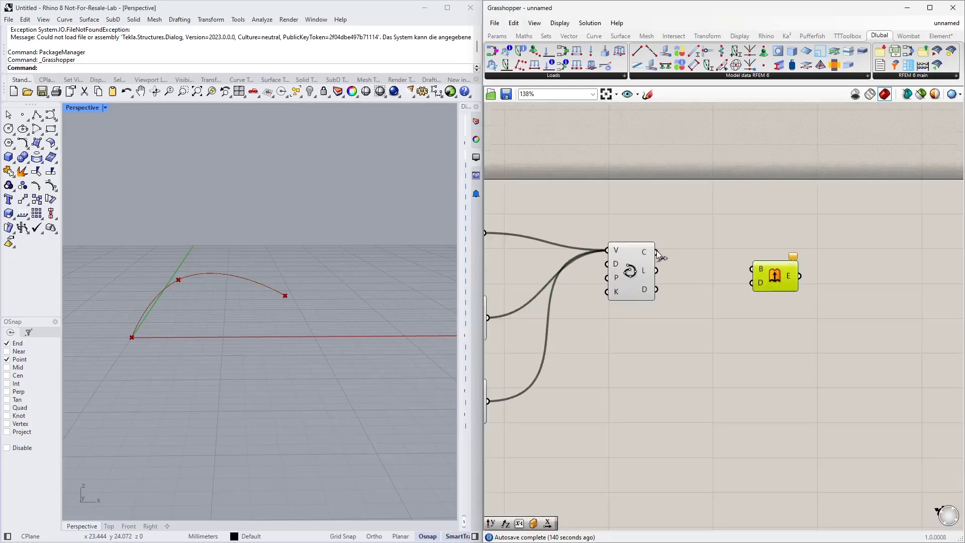
drag(658, 253, 790, 298)
scroll(762, 267, down, 2)
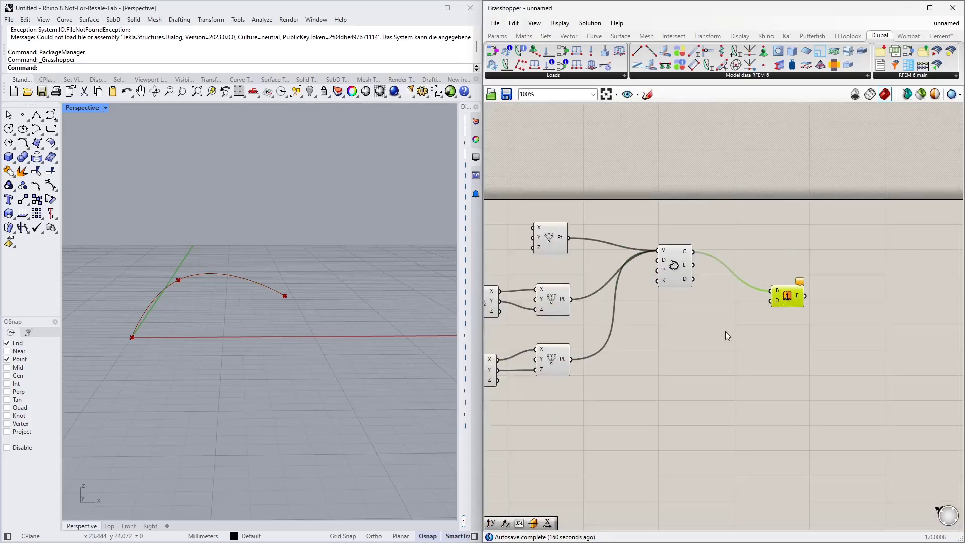
Step: Add a Unit Y component and connect its vector output to the Extrude component's D input
double_click(725, 331)
text(y)
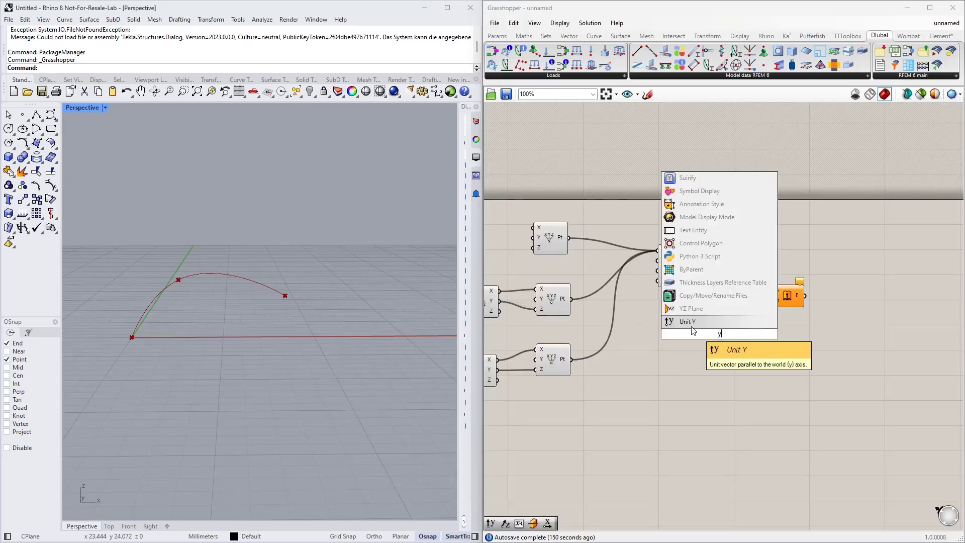
click(692, 325)
drag(737, 334, 770, 324)
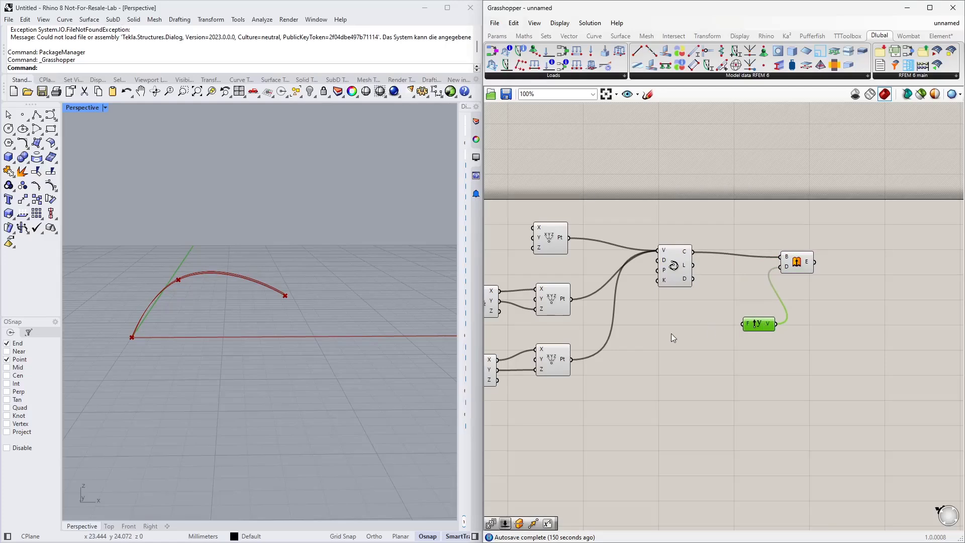
Step: Add an integer number slider ranging from 1 to 5, and connect it to the Unit Y component's F input
double_click(671, 334)
text(1<5)
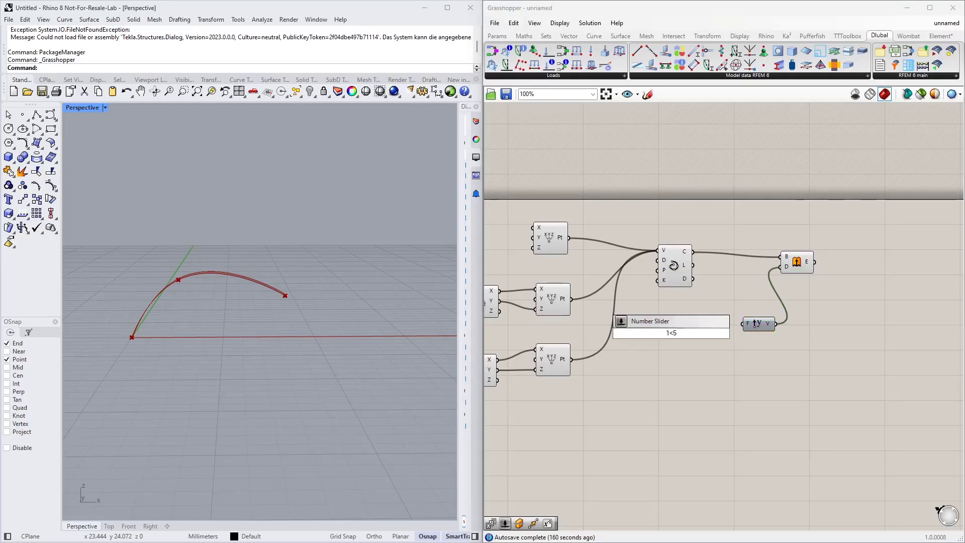
key(Return)
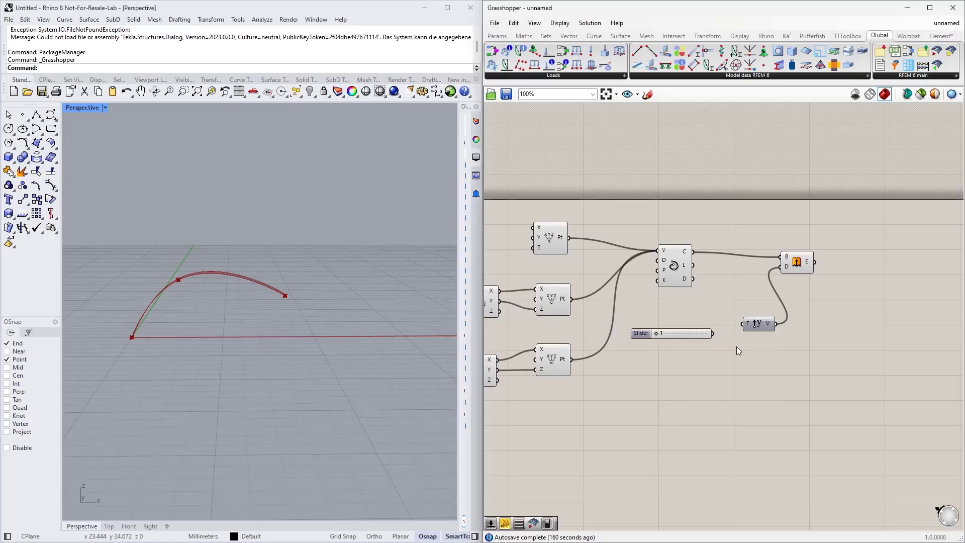
scroll(737, 347, up, 2)
drag(708, 331, 745, 320)
click(687, 333)
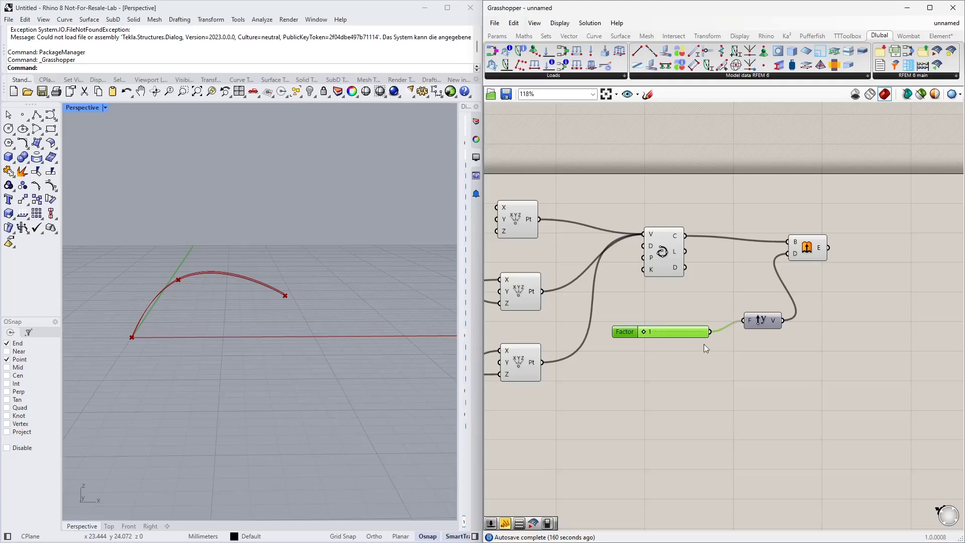
Step: Set the Factor slider for the Unit Y vector to 3, and view the extruded surface obliquely from above
right_drag(643, 353, 608, 370)
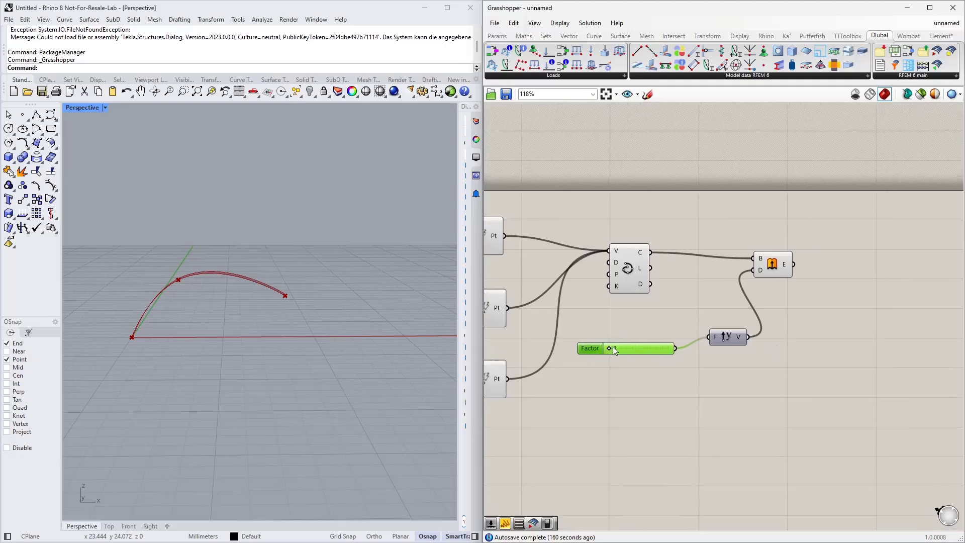
mouse_move(613, 347)
mouse_down()
mouse_move(638, 349)
mouse_move(606, 353)
mouse_move(630, 354)
mouse_up()
right_drag(608, 325, 583, 346)
right_drag(326, 352, 283, 352)
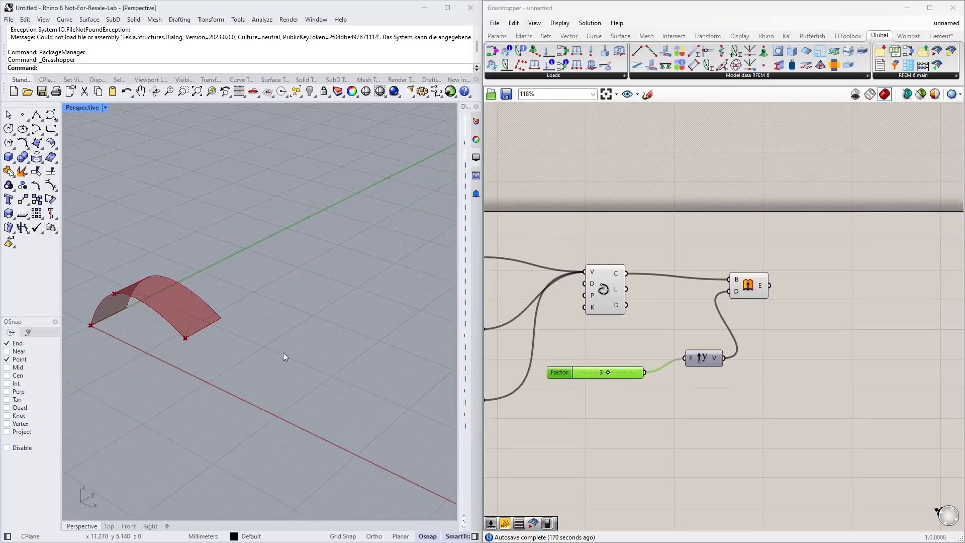
Step: Move the whole definition so that both MD Sliders also lie inside the canvas boundary
click(821, 331)
scroll(804, 331, down, 2)
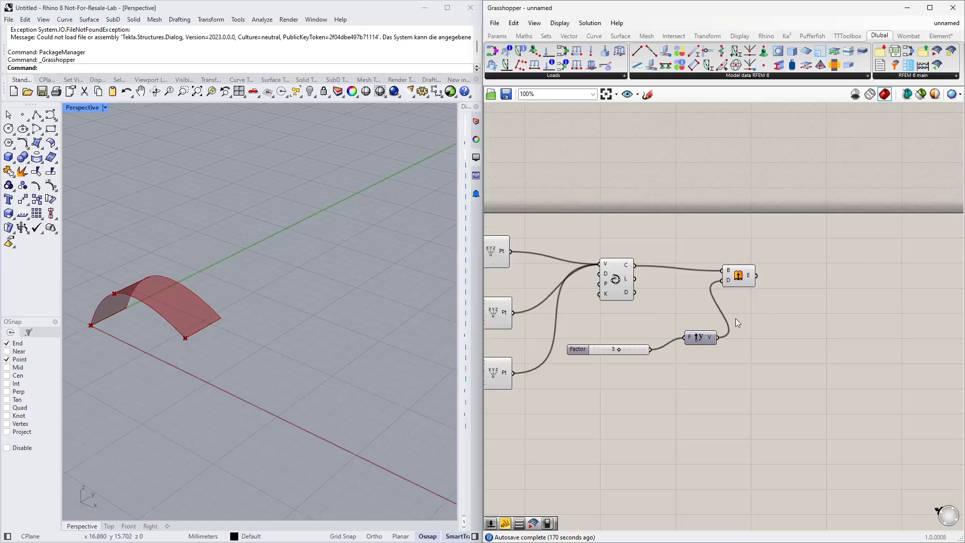
scroll(783, 298, down, 5)
drag(829, 371, 662, 273)
click(717, 379)
right_drag(717, 379, 659, 356)
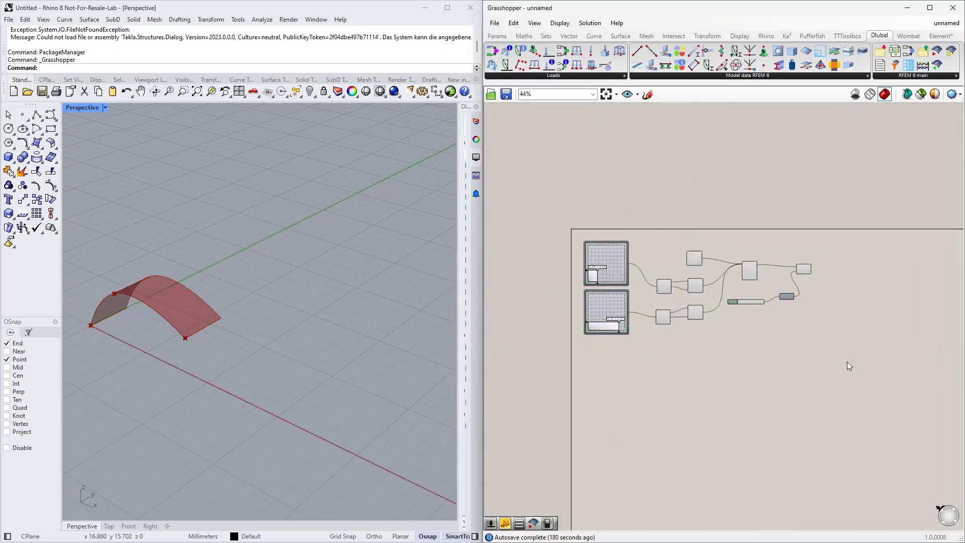
Step: Group all roof surface components, from both MD Sliders through to the Extrude component
drag(848, 366, 574, 205)
right_click(655, 219)
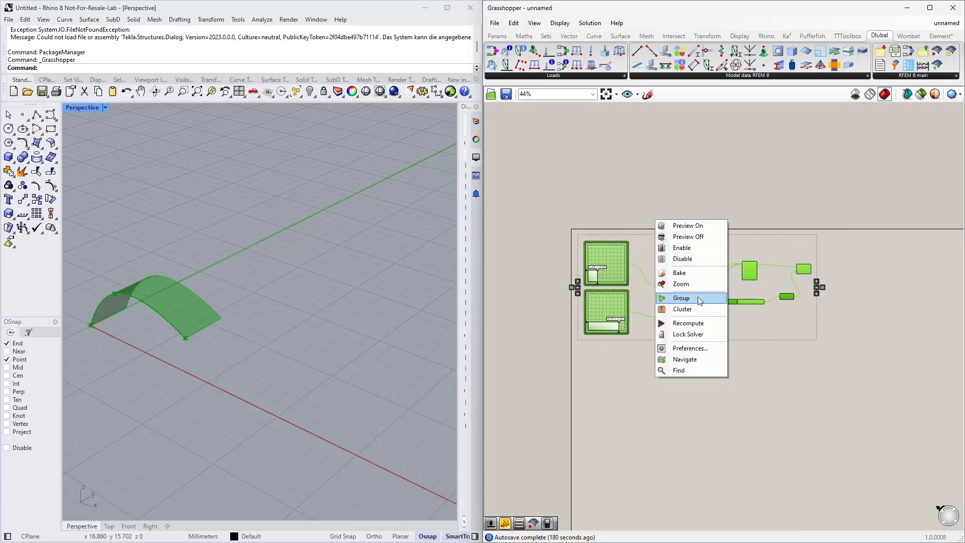
click(699, 299)
click(656, 176)
Step: Place a Scribble label above the group and set its text to "Rood surface"
double_click(672, 209)
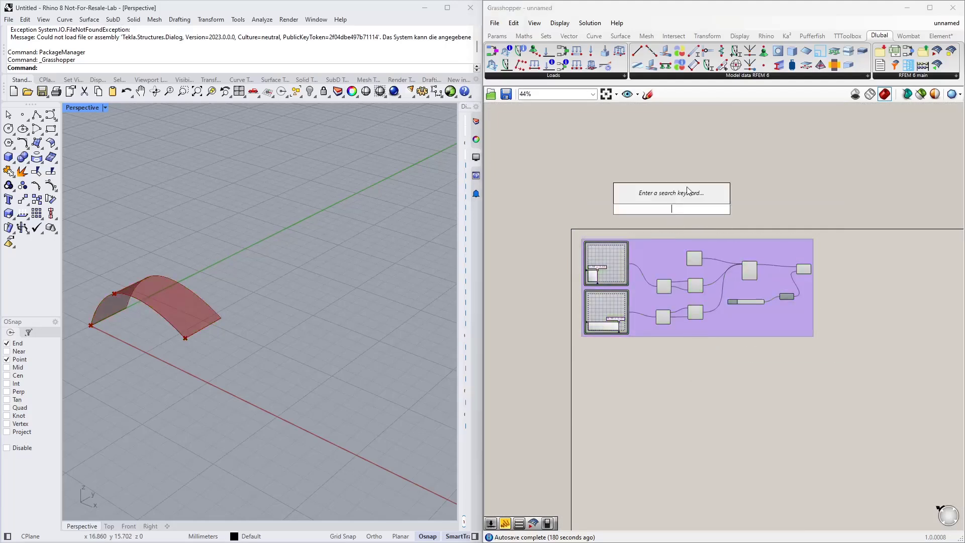
text(sc)
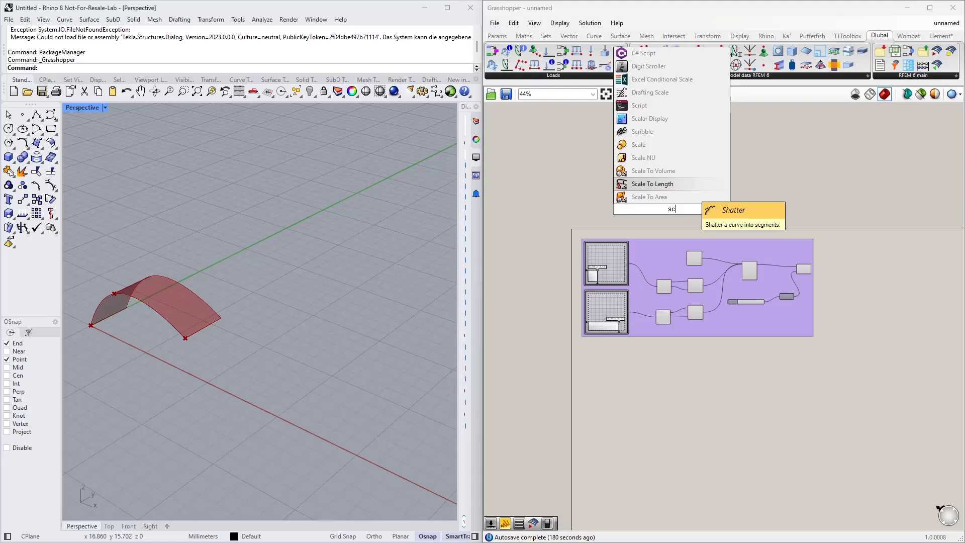
text(r)
click(683, 196)
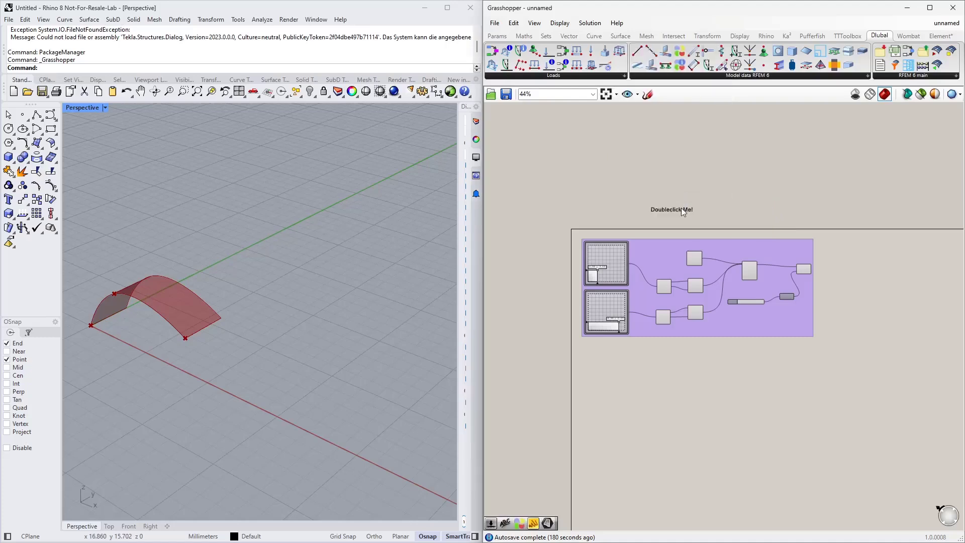
double_click(681, 208)
text(Rood surface)
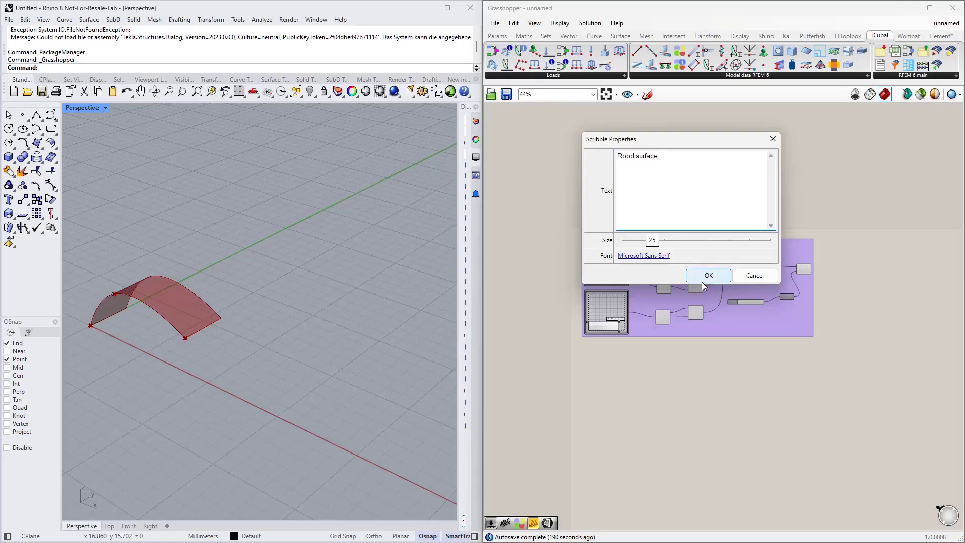
click(702, 282)
Step: Add the Scribble label to the component group and shift the whole group down so the label lies inside the canvas boundary
drag(739, 163, 662, 232)
right_click(653, 253)
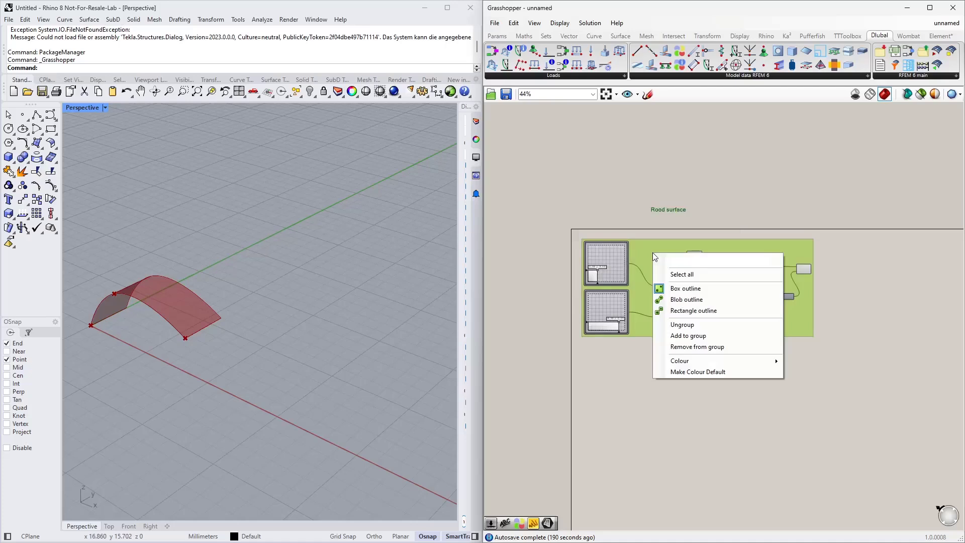
click(688, 335)
mouse_move(665, 287)
mouse_down()
mouse_move(686, 338)
mouse_move(672, 328)
mouse_up()
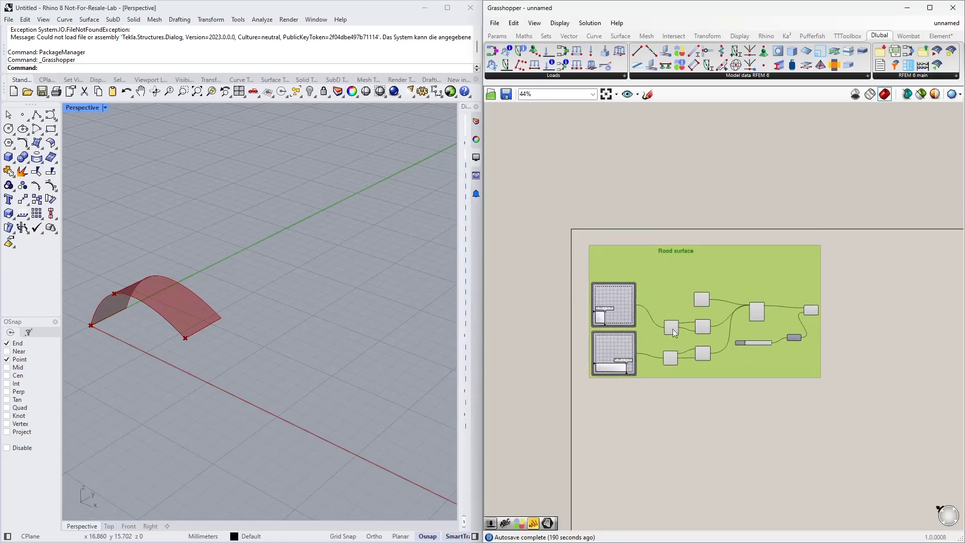
right_drag(673, 329, 644, 321)
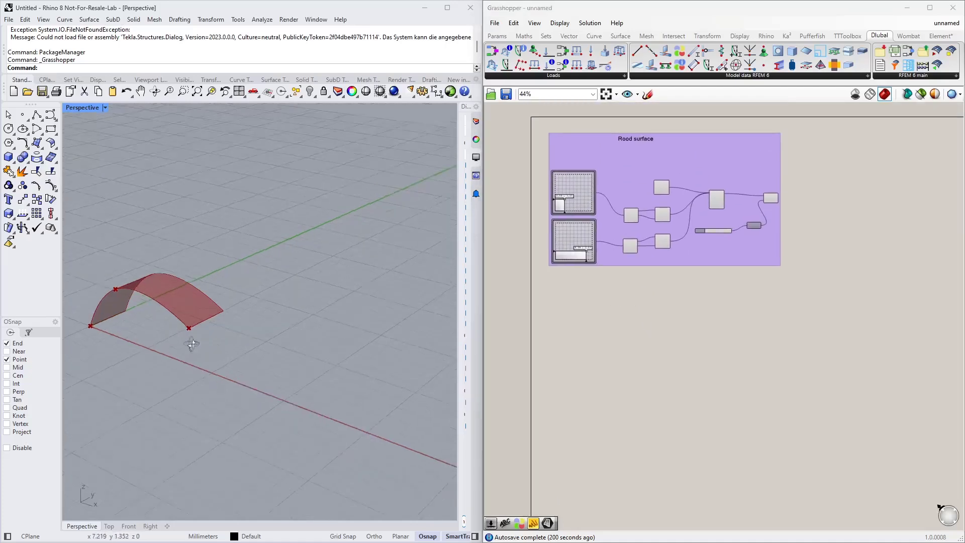
Step: Switch to the Haltestelle.rf6 model in RFEM and examine the wall surface with the arched opening below the roof edge
right_drag(189, 340, 176, 308)
key(alt+Tab)
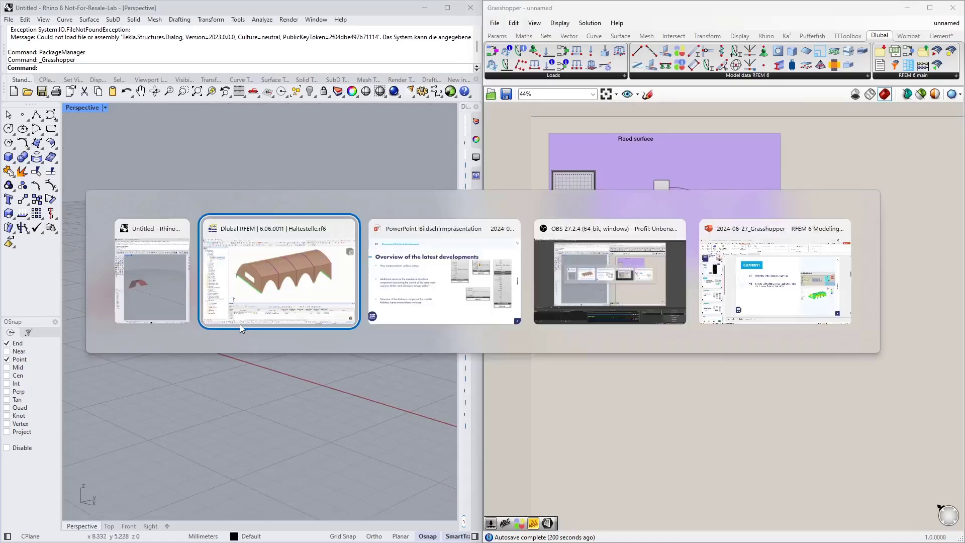
key(alt+Tab)
key(alt+Tab)
key(alt+shift+Tab)
key(alt+shift+Tab)
click(241, 321)
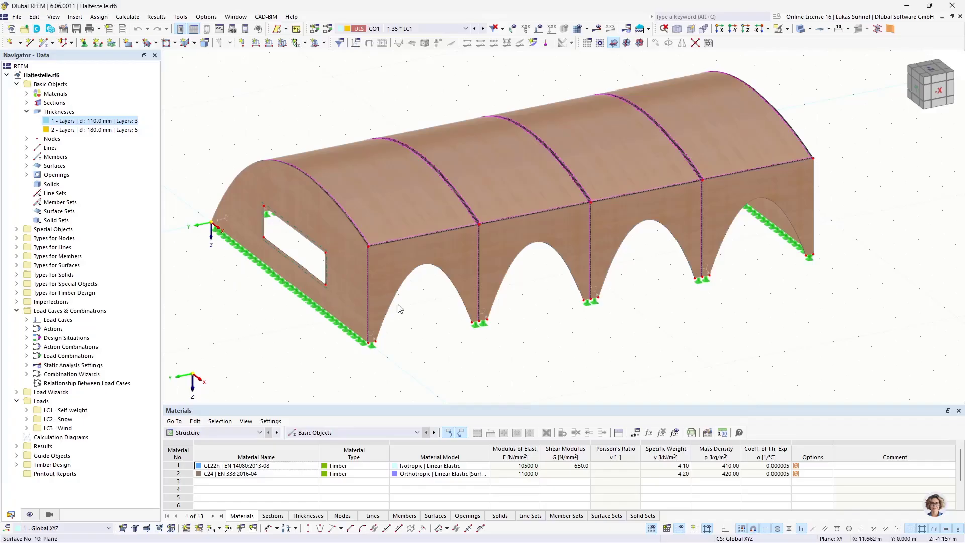
click(391, 253)
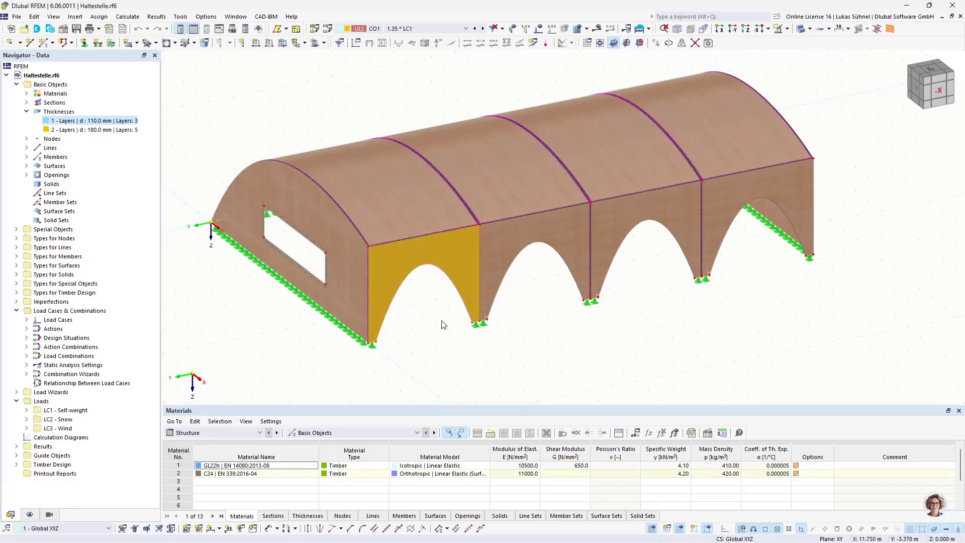
click(431, 344)
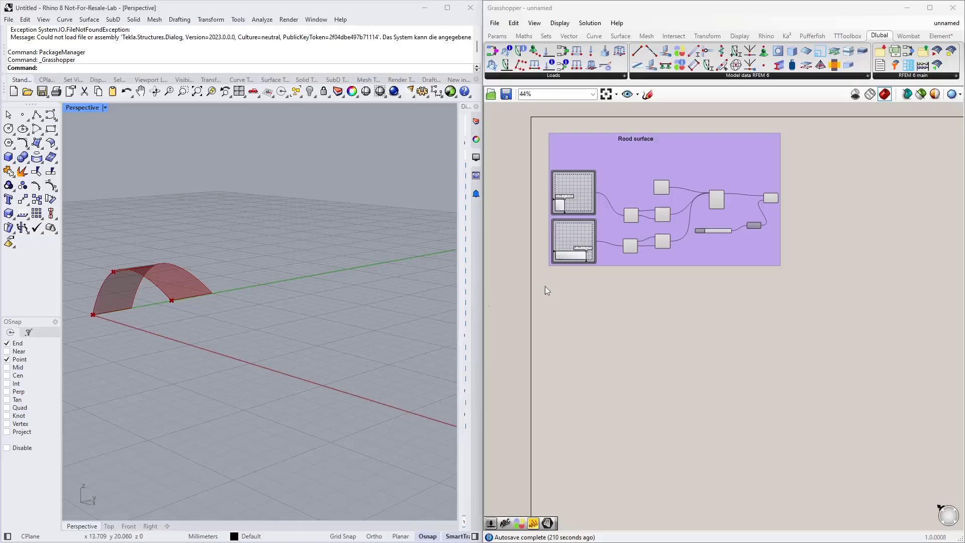
Step: Back in Grasshopper, add a Deconstruct Brep component below the group and connect the Extrude component's output to its B input
scroll(177, 290, up, 2)
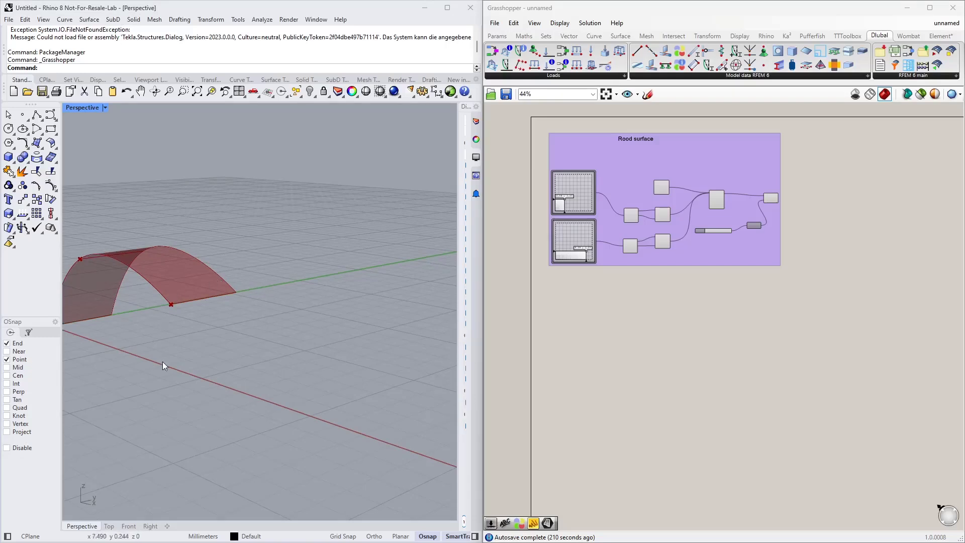
right_drag(161, 362, 313, 334)
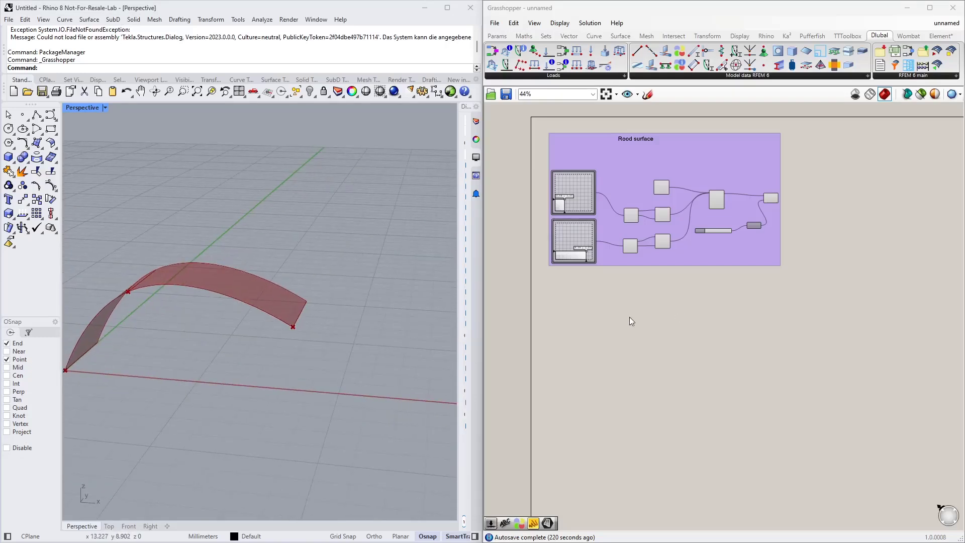
scroll(634, 307, up, 3)
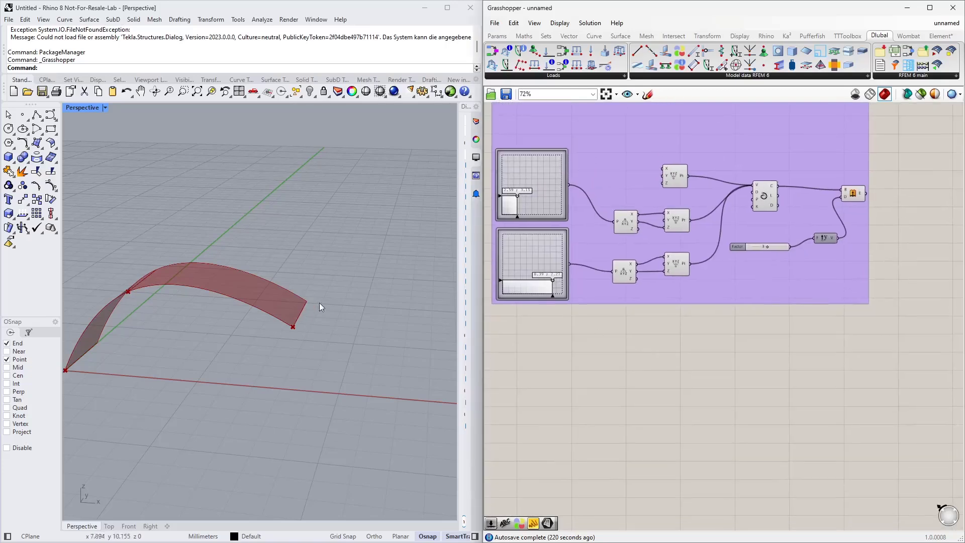
click(853, 195)
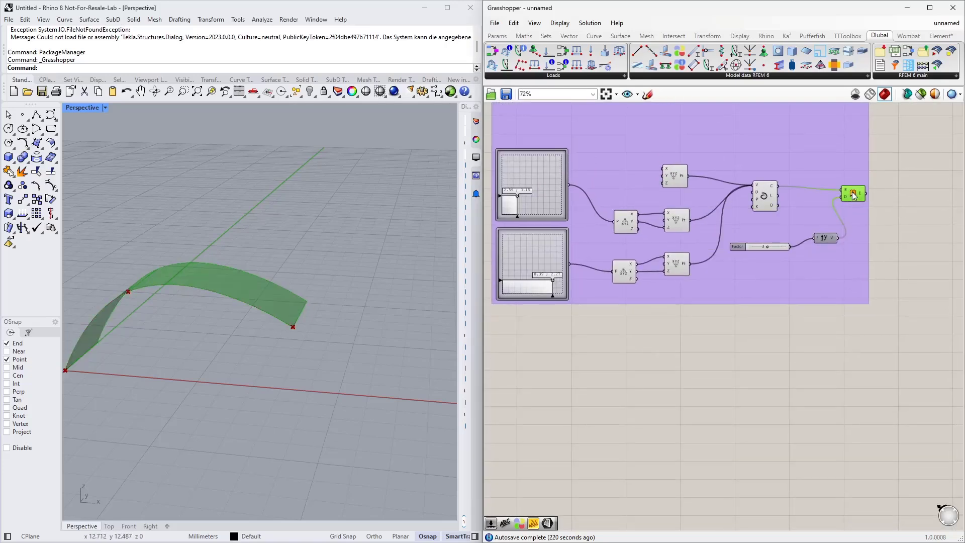
click(573, 378)
double_click(573, 378)
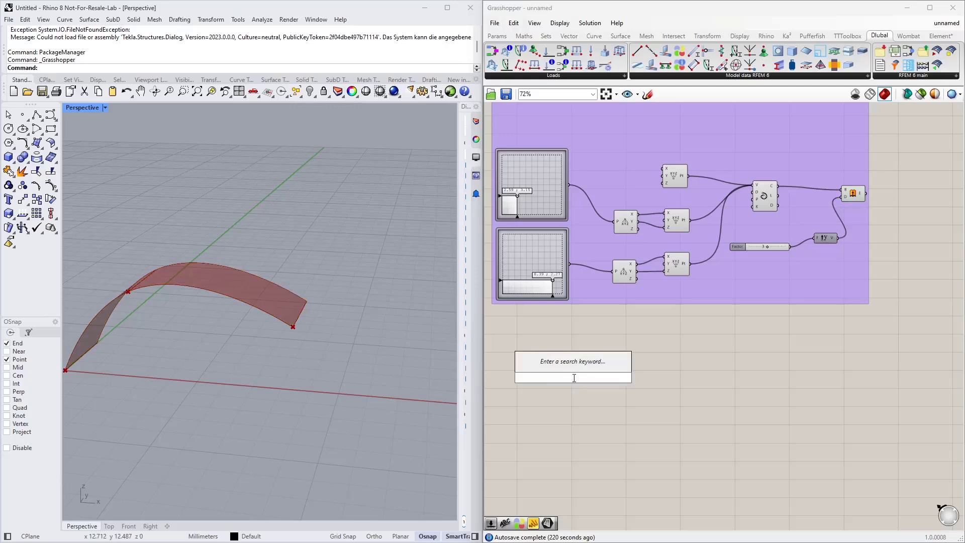
text(dec br)
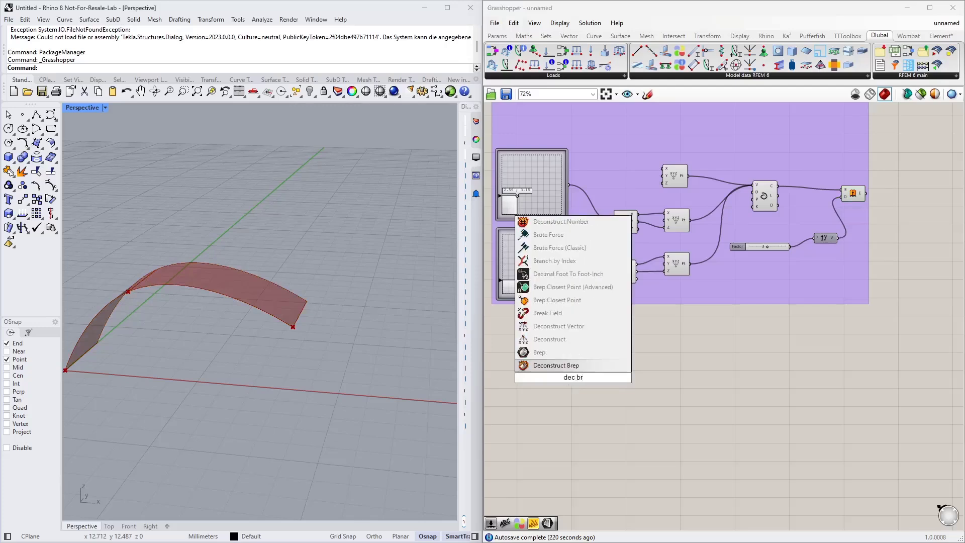
key(Return)
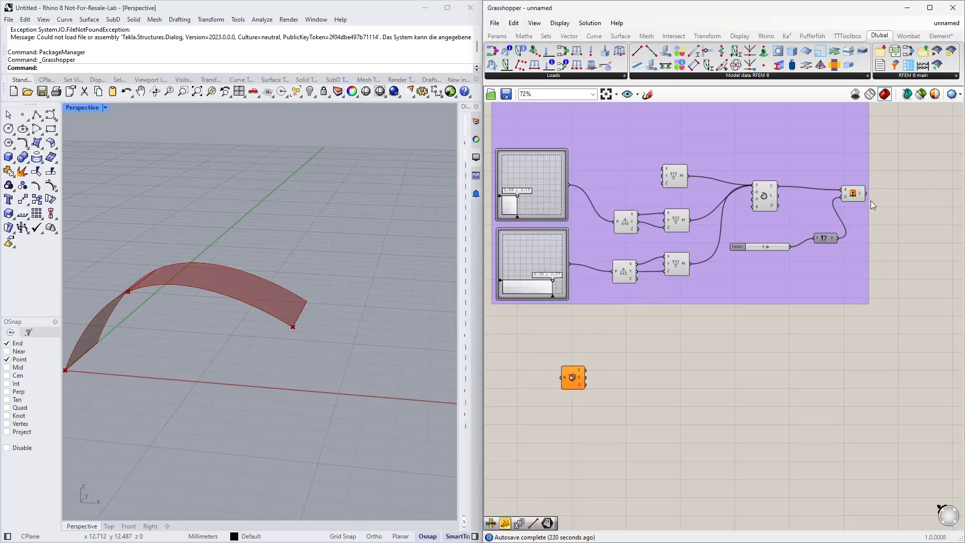
drag(867, 193, 576, 366)
scroll(599, 376, up, 3)
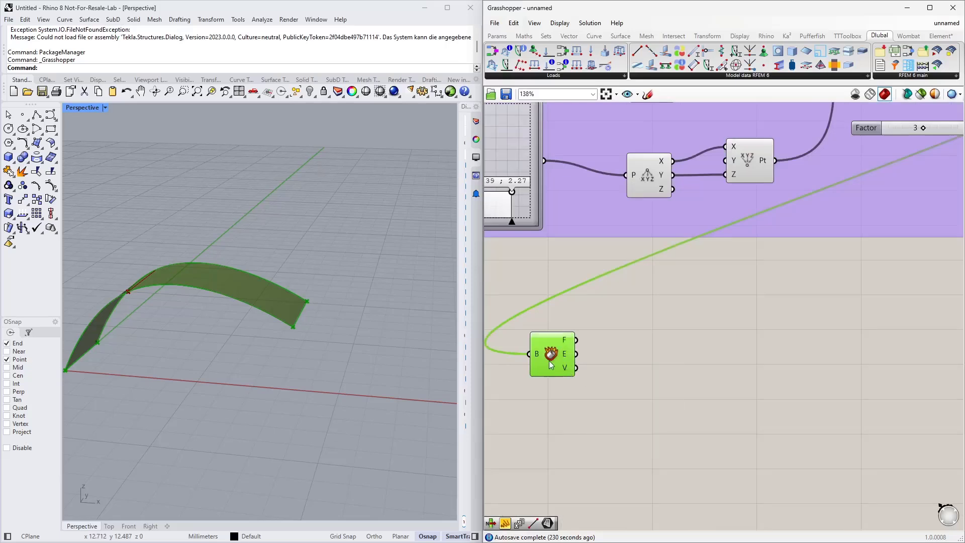
drag(549, 361, 534, 350)
Step: Add a List Item component and connect the Deconstruct Brep edges output to its L input
right_drag(629, 385, 679, 317)
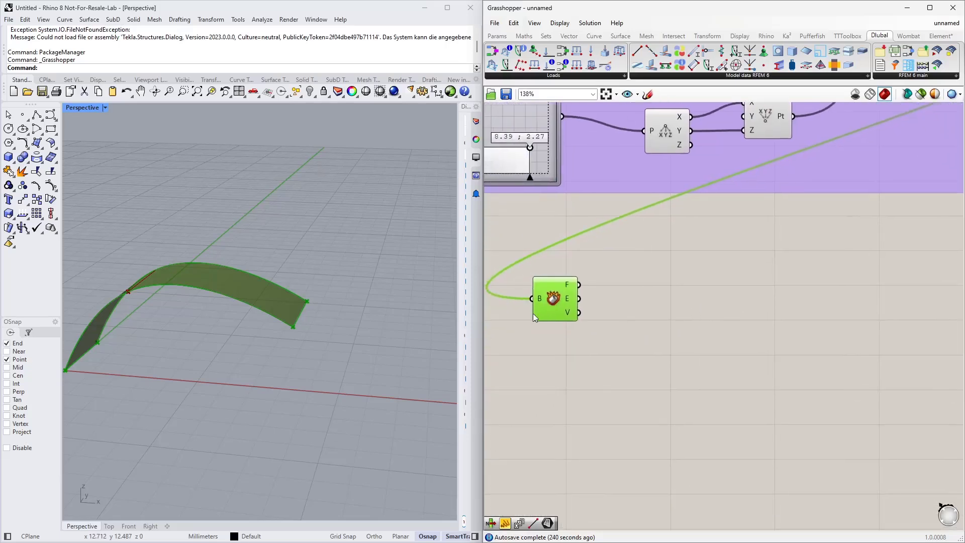
double_click(700, 306)
text(list item)
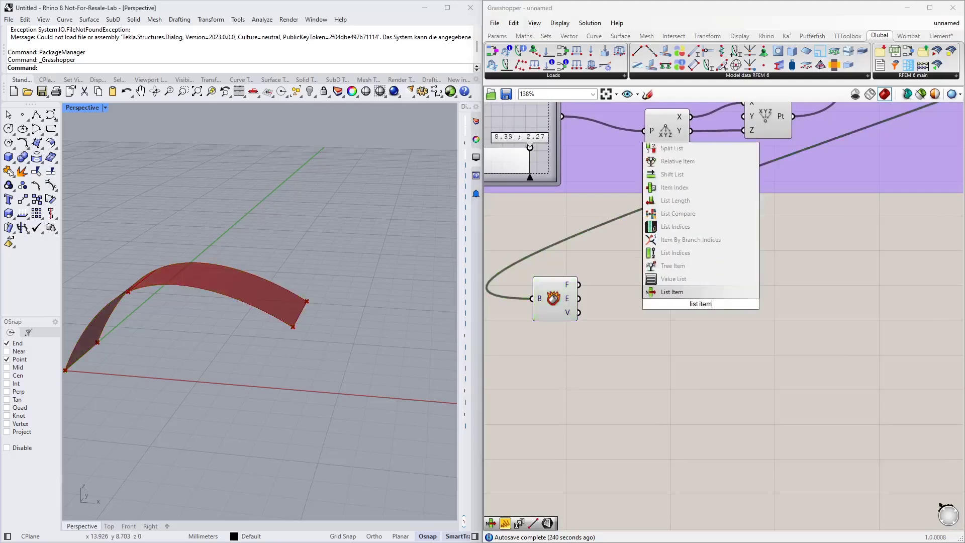
key(Return)
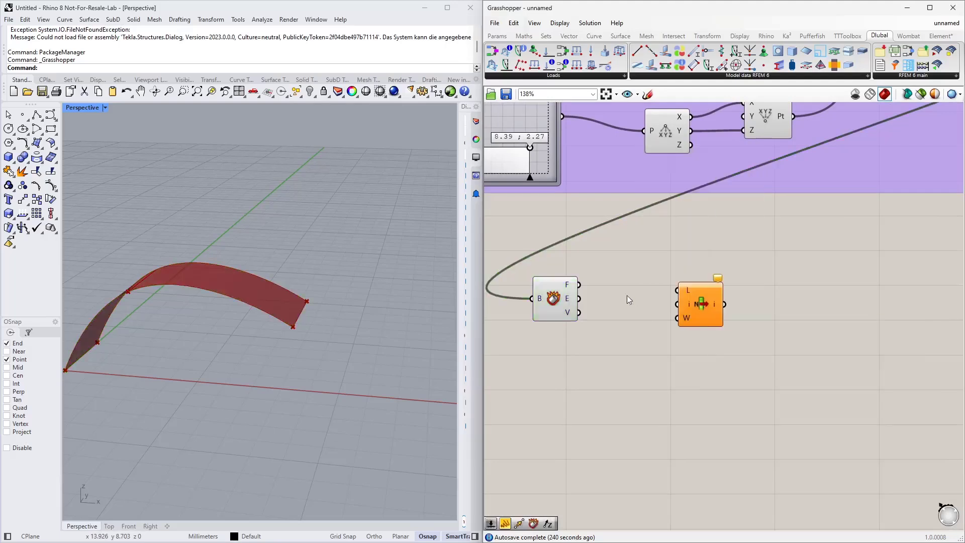
drag(580, 298, 685, 343)
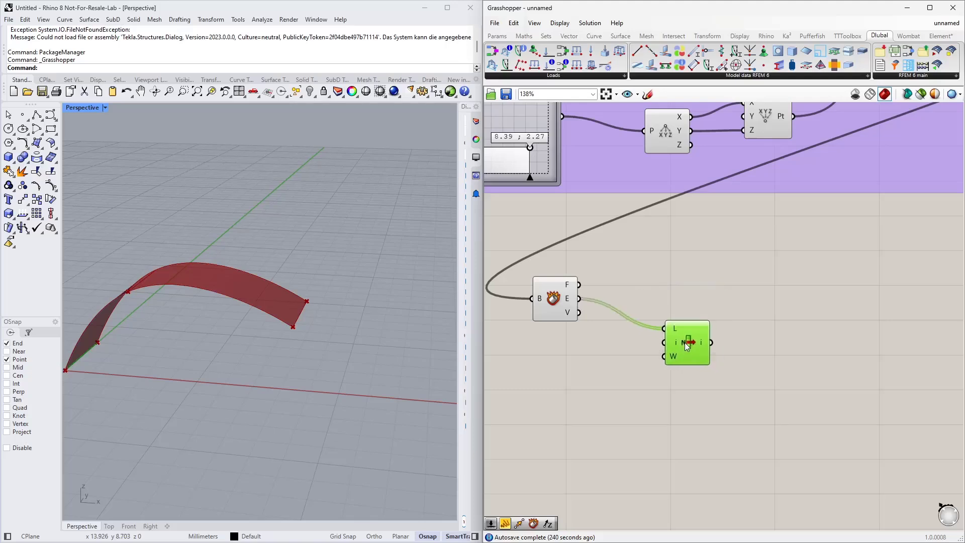
Step: Add an integer number slider ranging from 0 to 3 and connect it to the List Item's index input
double_click(562, 372)
text(0<3)
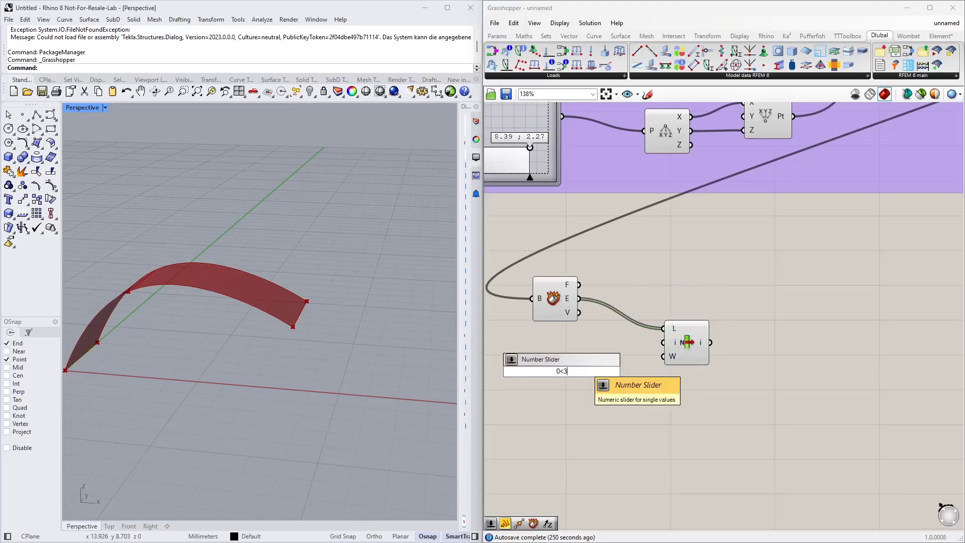
key(Return)
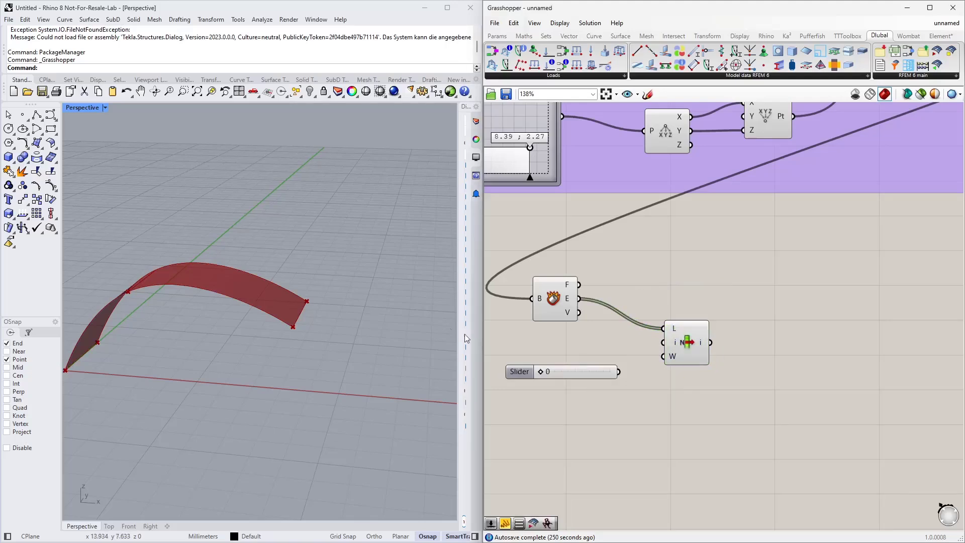
drag(619, 371, 682, 344)
click(682, 343)
Step: Set the Index slider to 2 to pick the straight roof edge at the far end, and align the slider with the List Item input
right_drag(237, 336, 221, 381)
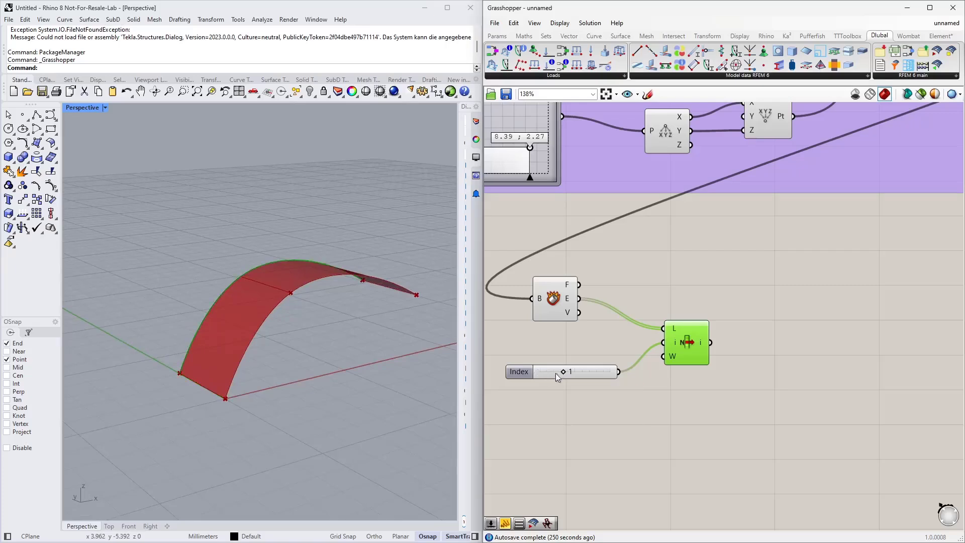
right_drag(234, 324, 246, 371)
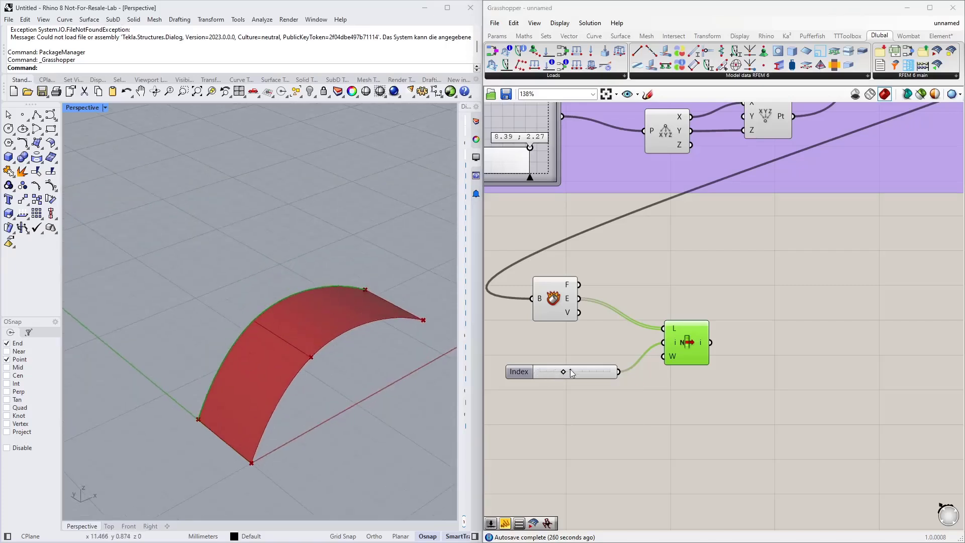
drag(572, 373, 589, 373)
right_drag(321, 352, 232, 356)
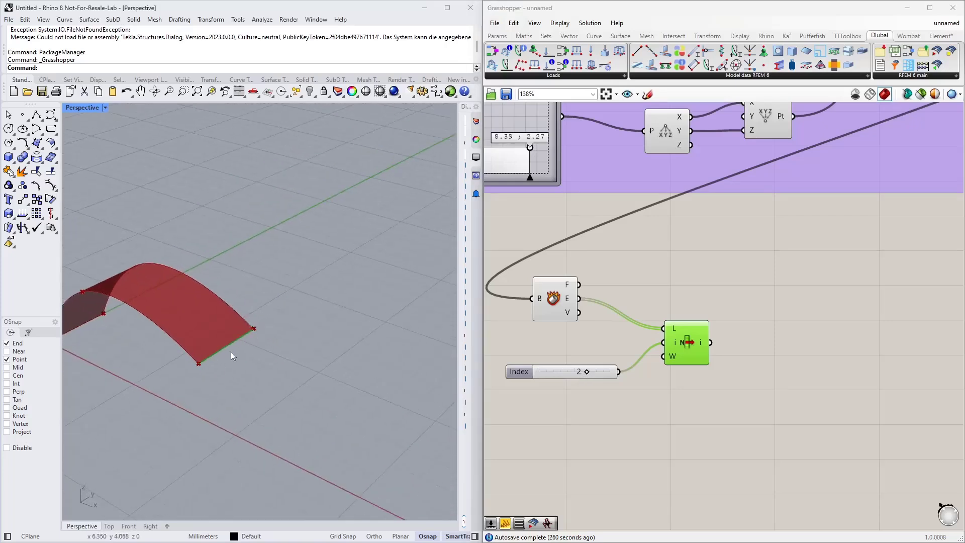
drag(600, 373, 606, 344)
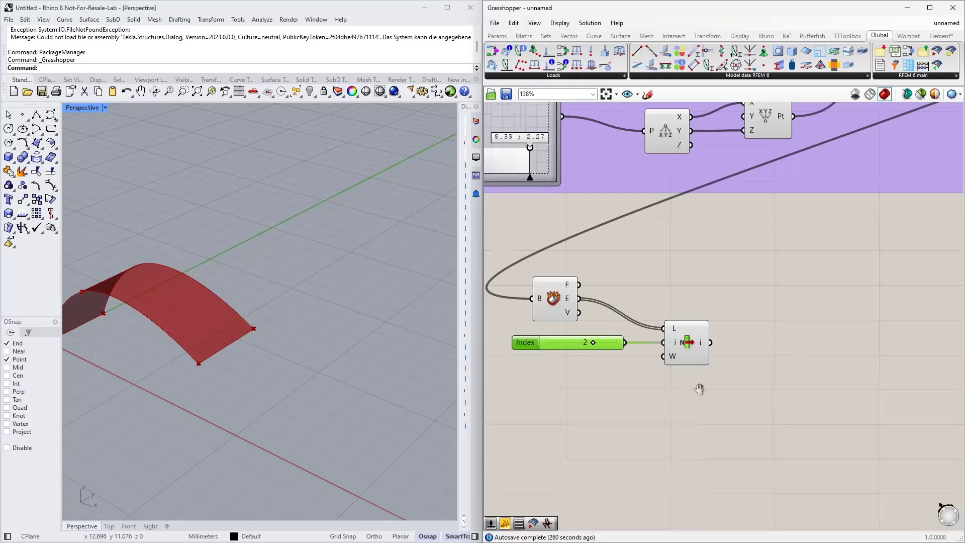
Step: Add a second Extrude component beside the List Item component
scroll(661, 331, down, 2)
double_click(727, 309)
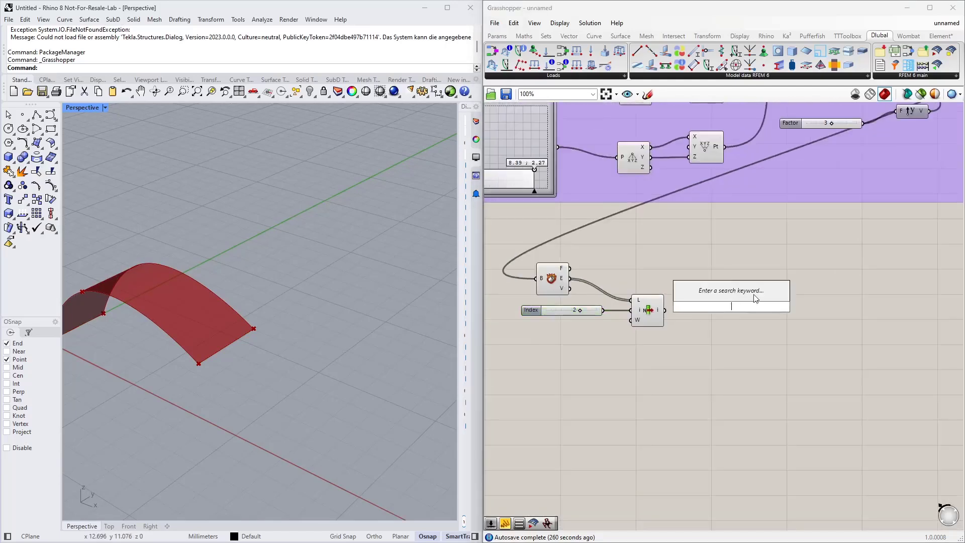
text(extrude)
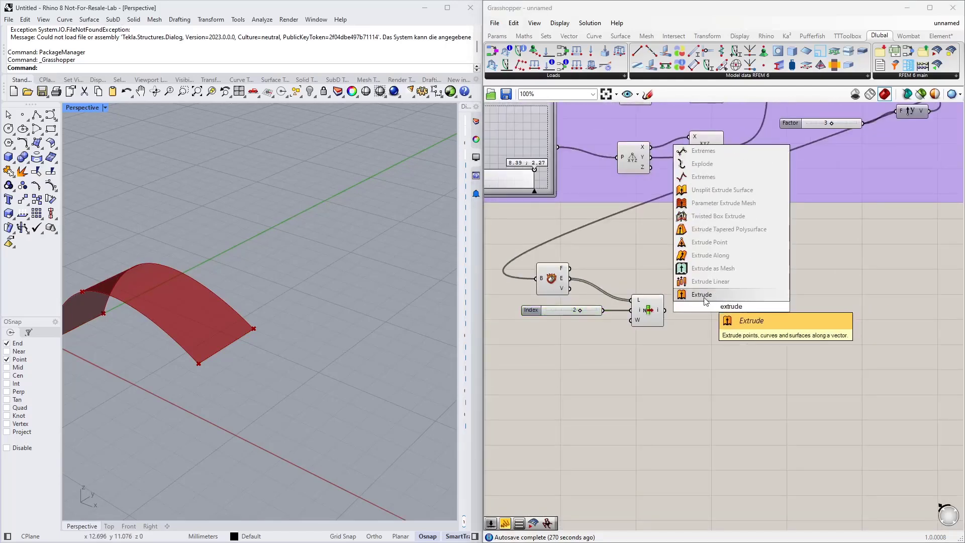
click(705, 297)
Step: Add a Unit Z component feeding the new Extrude's D input, and connect the List Item output to its B input
double_click(628, 374)
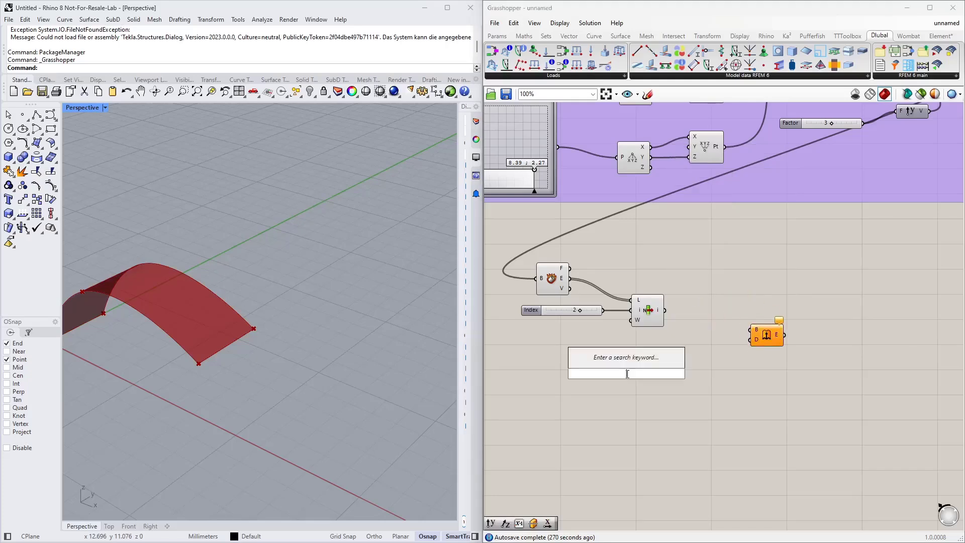
text(z)
click(647, 361)
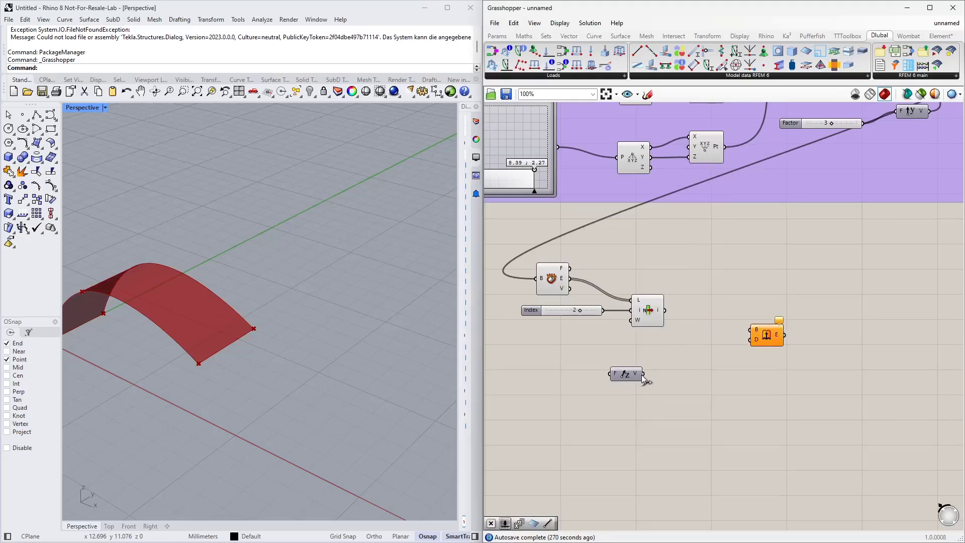
drag(644, 374, 752, 340)
mouse_move(665, 310)
mouse_down()
mouse_move(753, 330)
mouse_move(756, 317)
mouse_move(731, 317)
mouse_up()
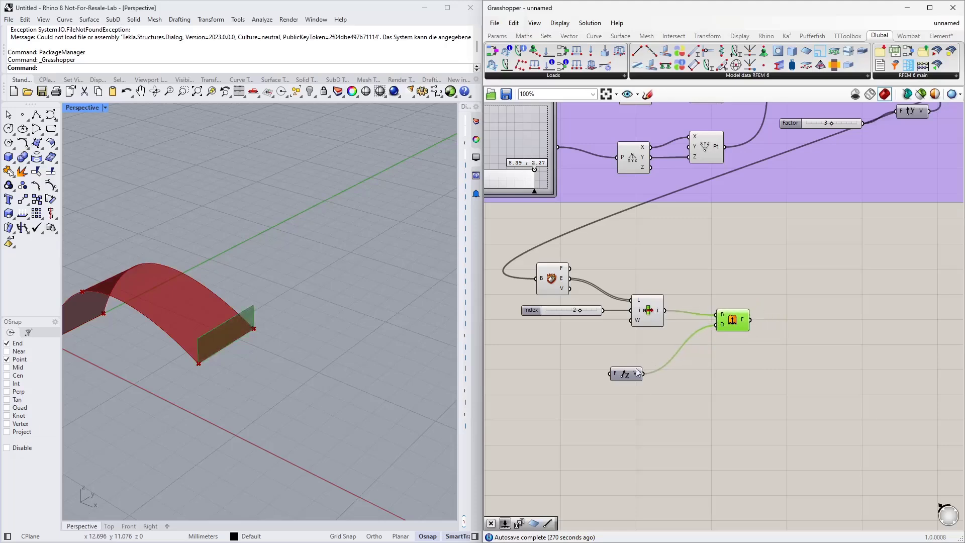
Step: Move the Unit Z component close to the second Extrude's D input and select the lowest MD slider
drag(626, 374, 680, 355)
right_drag(243, 340, 280, 278)
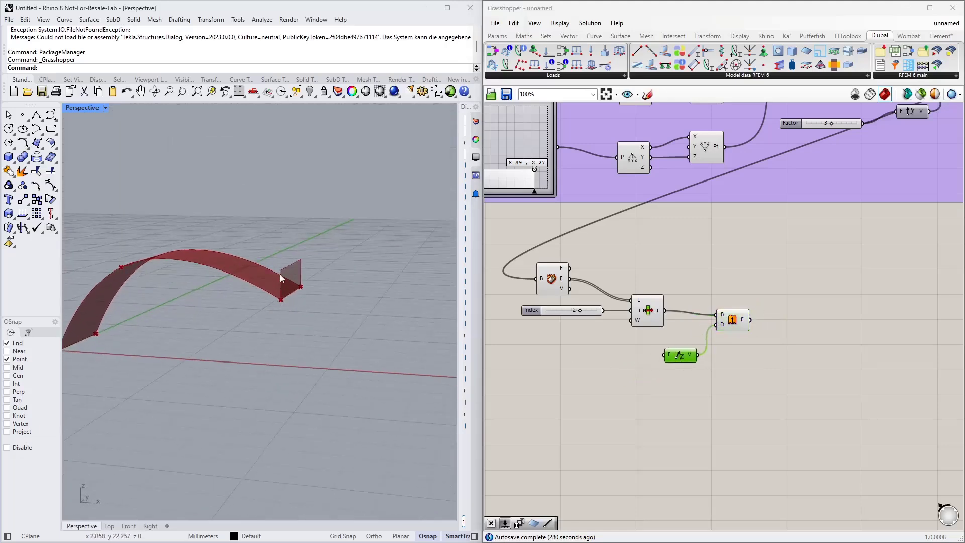
scroll(734, 264, down, 1)
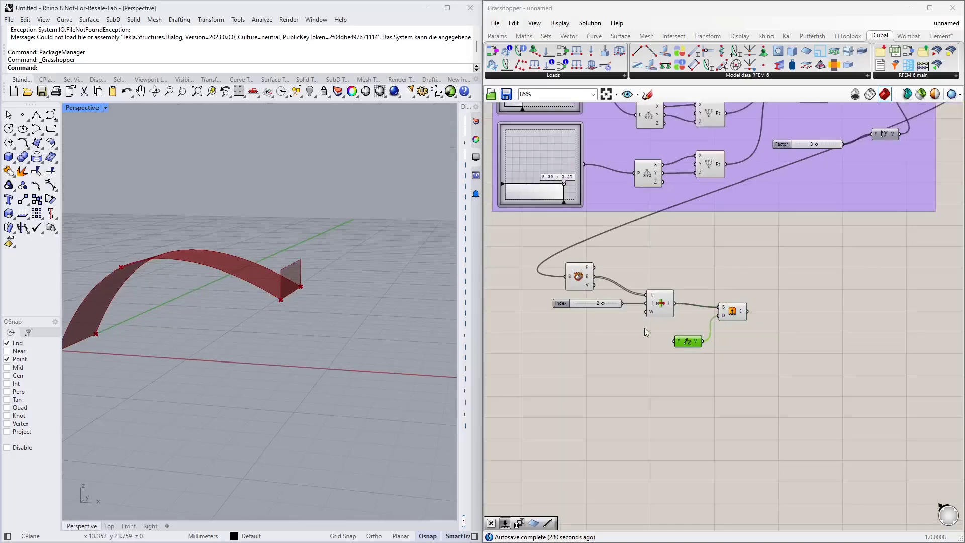
right_drag(635, 337, 641, 367)
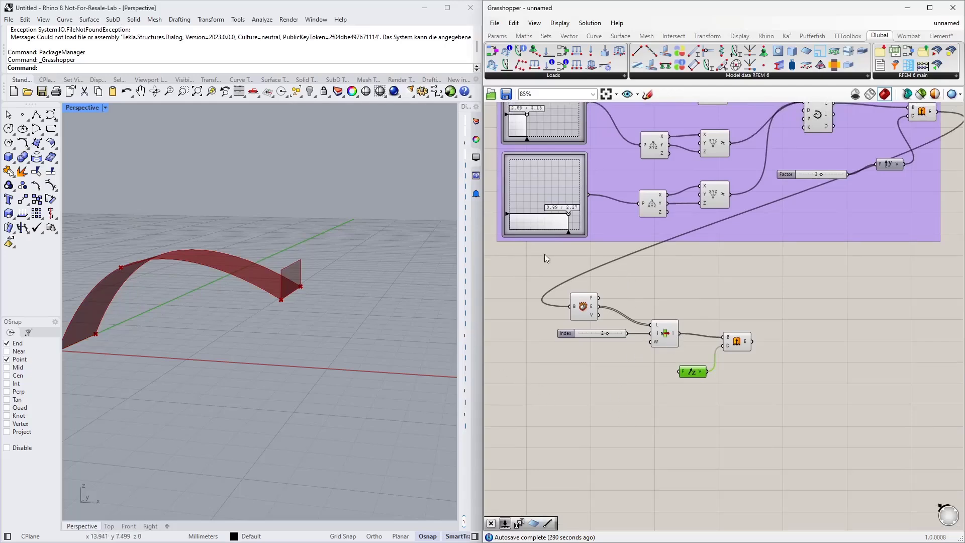
click(529, 181)
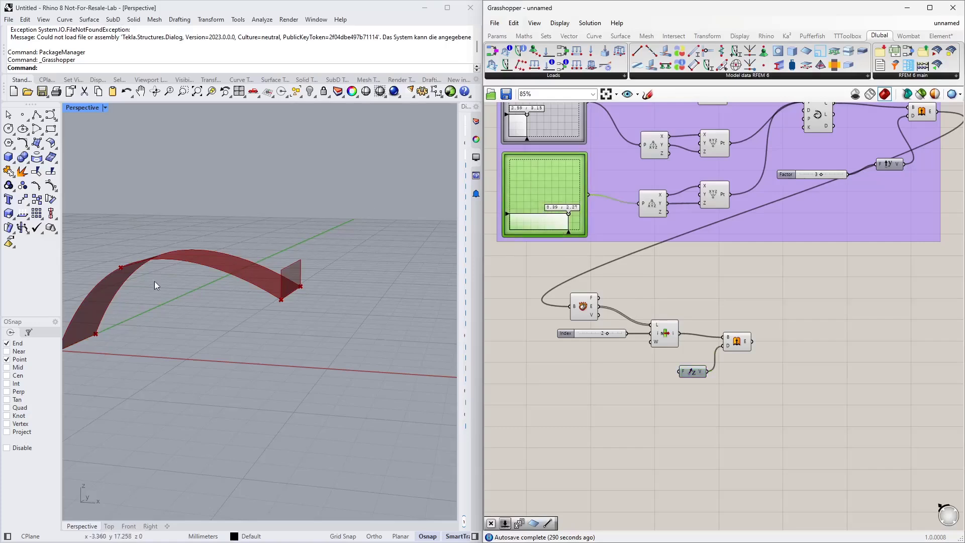
right_drag(155, 281, 94, 377)
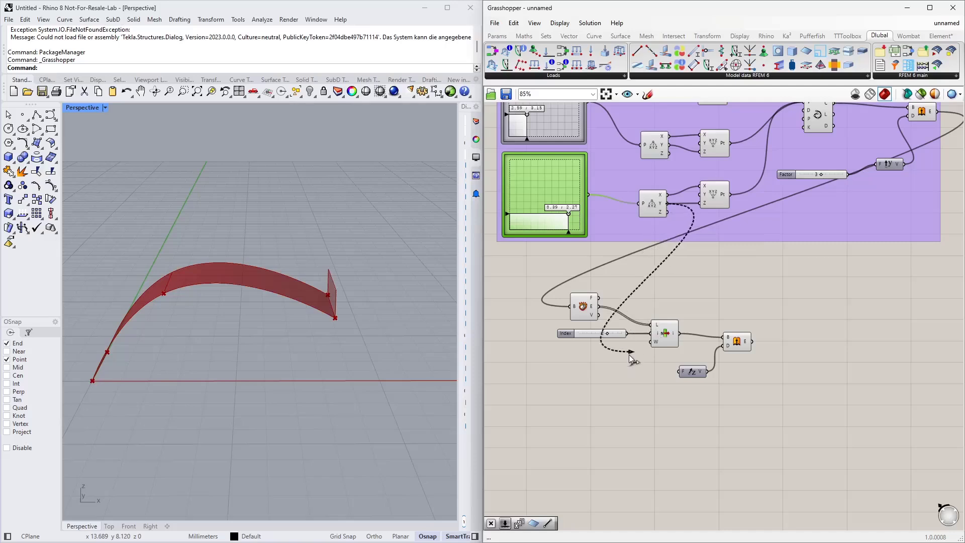
Step: Add a Multiplication component with factor -1, feed it the lowest deconstructed point's Y value, and connect its result to the Unit Z factor
double_click(653, 406)
text(*)
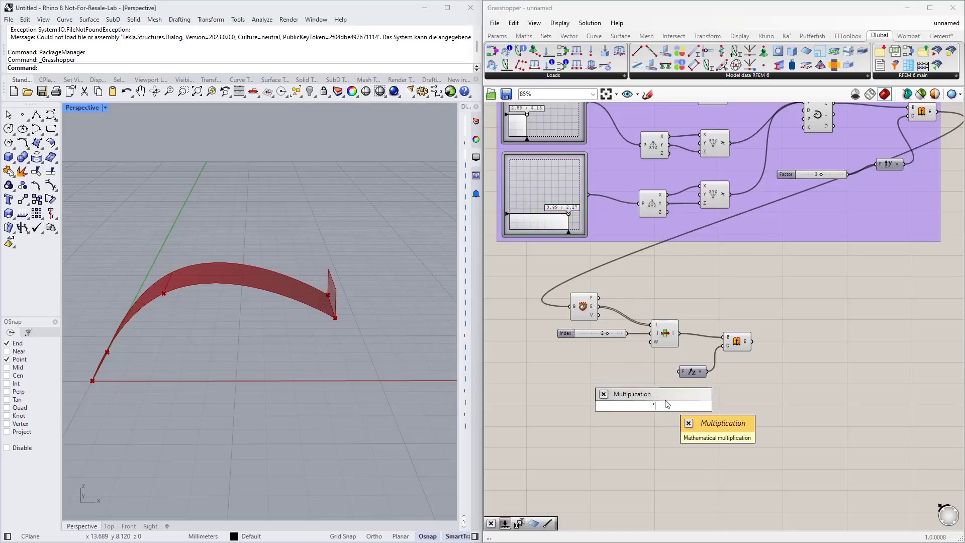
key(Return)
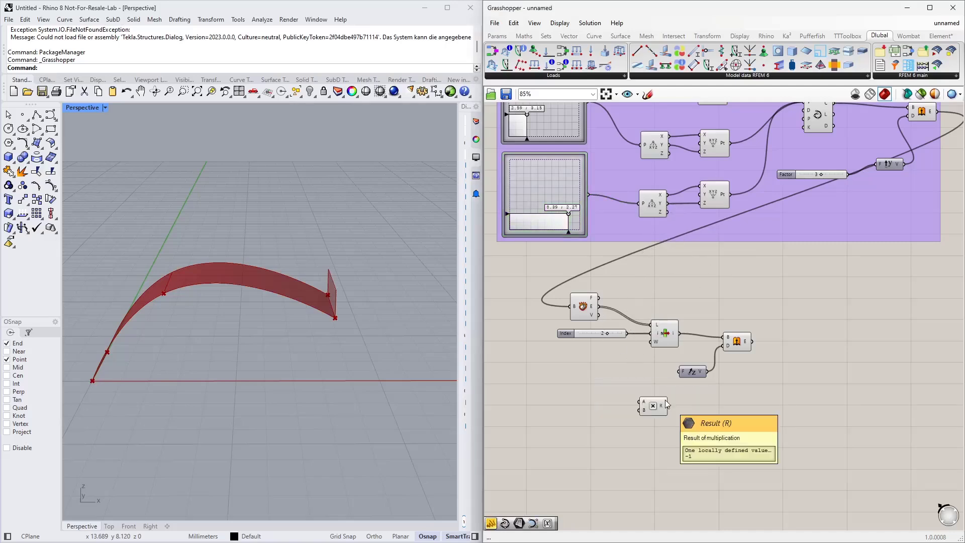
drag(668, 204, 681, 372)
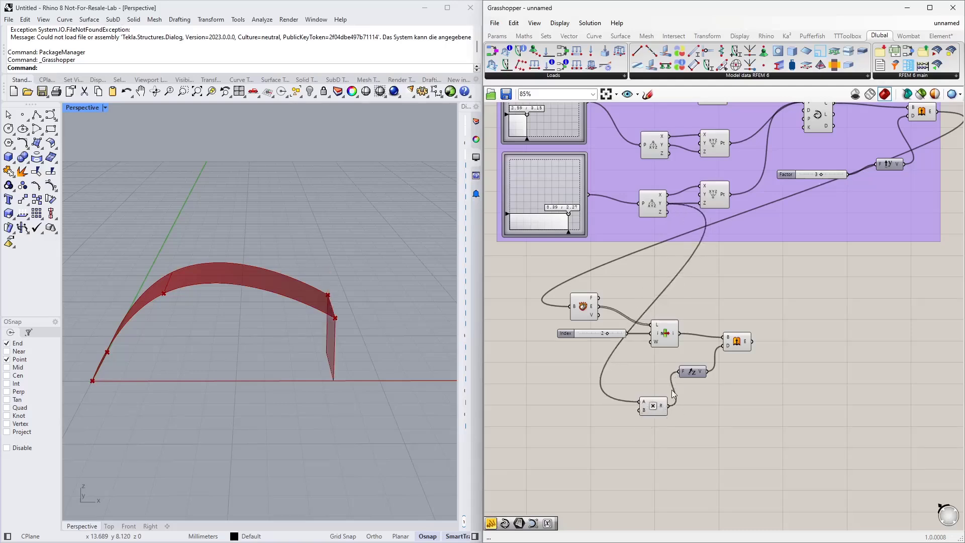
drag(653, 406, 643, 376)
right_drag(312, 396, 243, 390)
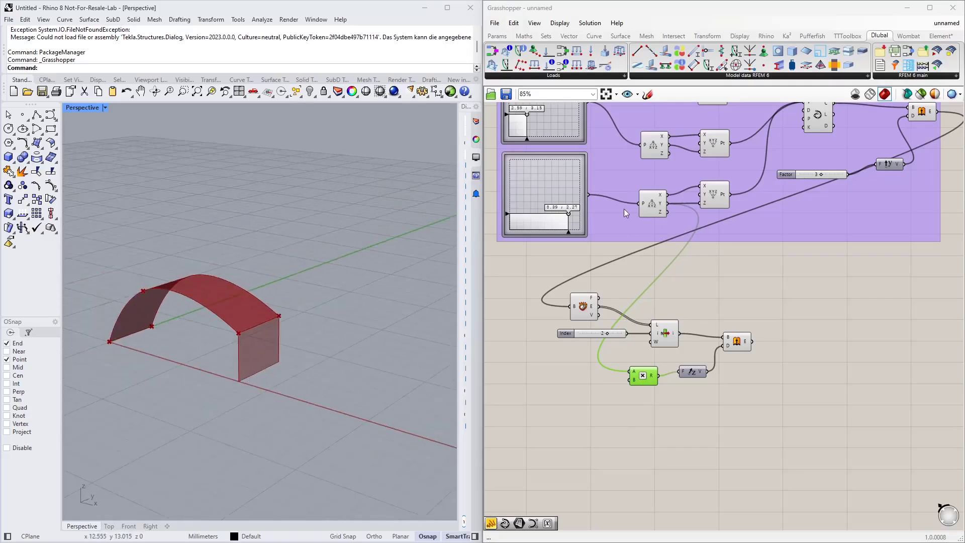
Step: Adjust the lowest MD slider to 8.97 ; 2.27 to shift the wall end of the arch
mouse_move(572, 212)
mouse_down()
mouse_move(565, 219)
mouse_move(575, 216)
mouse_up()
click(800, 289)
right_drag(799, 295, 747, 199)
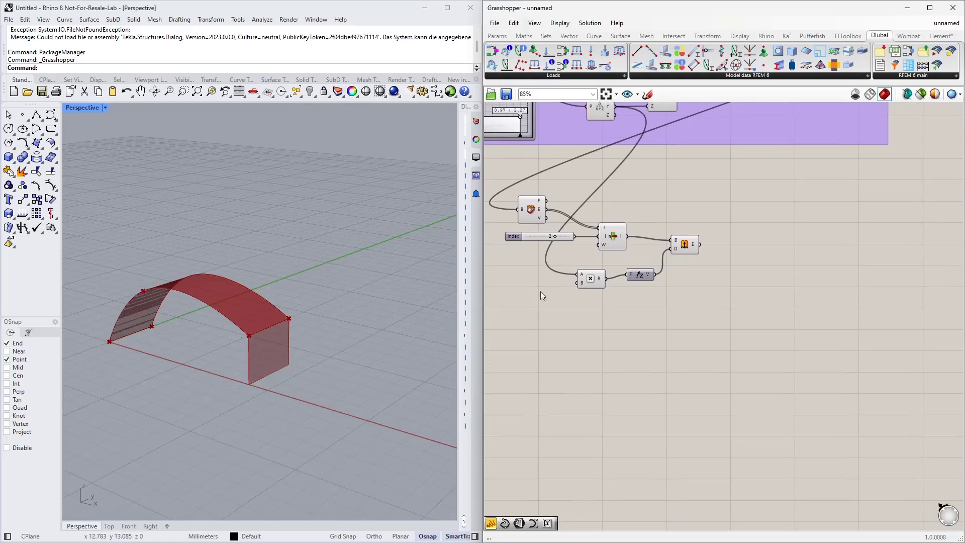
Step: Add a second Interpolate component in the free canvas area below the wall's Extrude component
right_drag(635, 330, 661, 305)
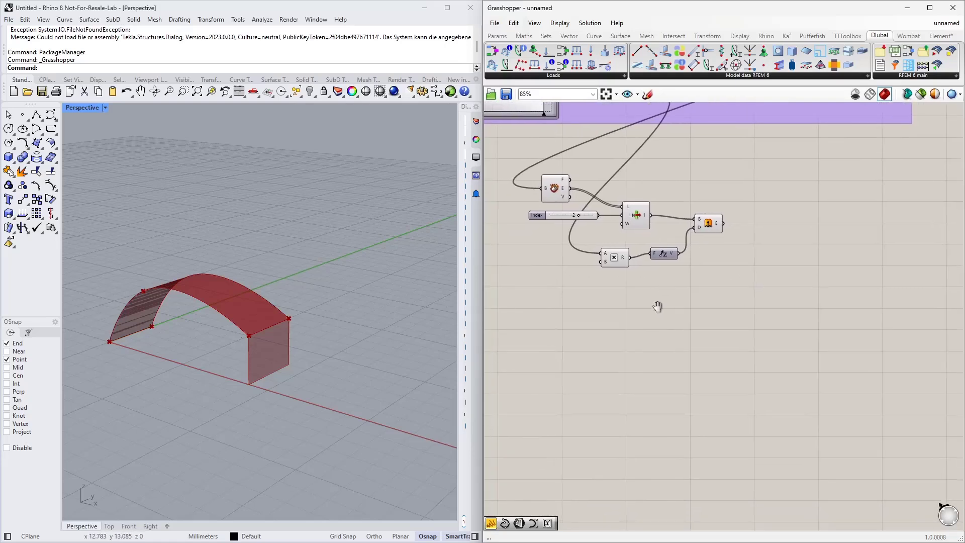
double_click(648, 297)
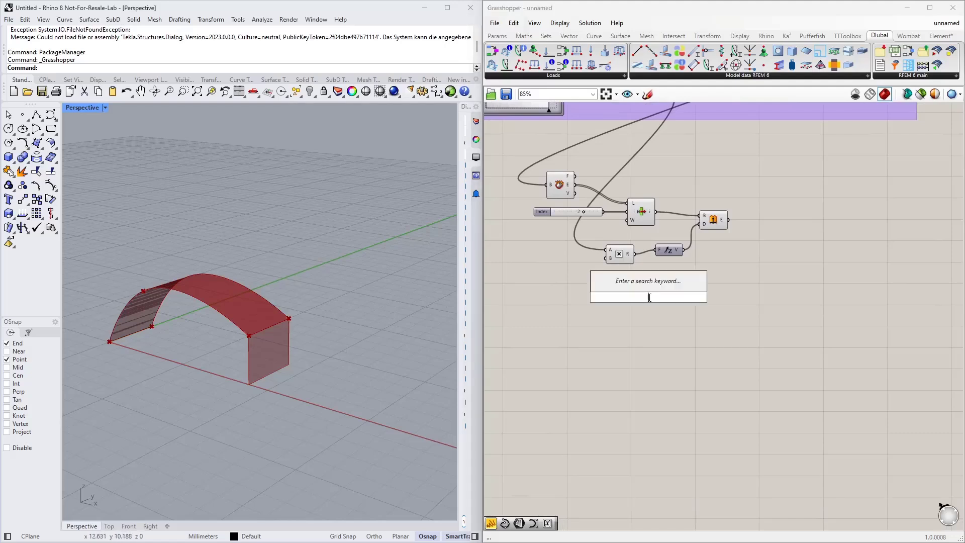
text(interpolate)
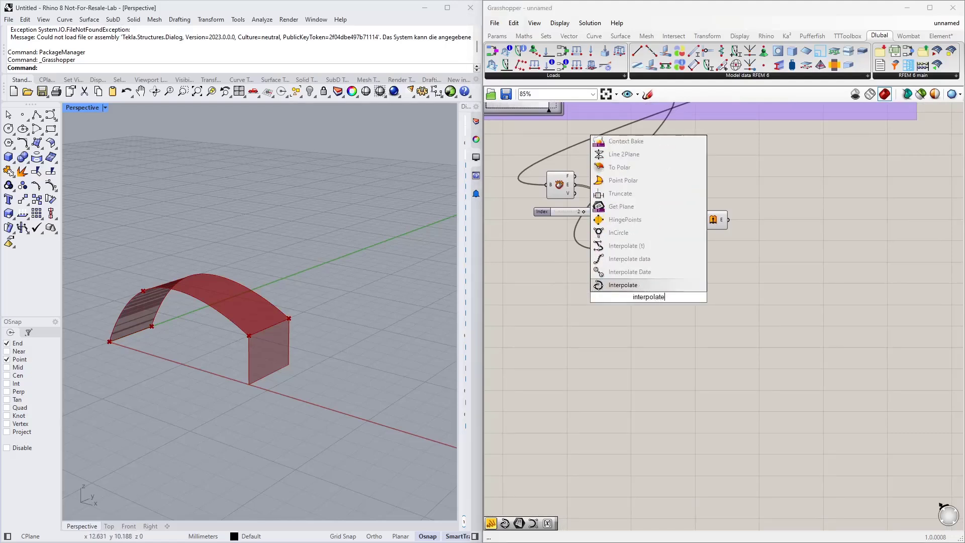
key(Return)
drag(649, 301, 714, 355)
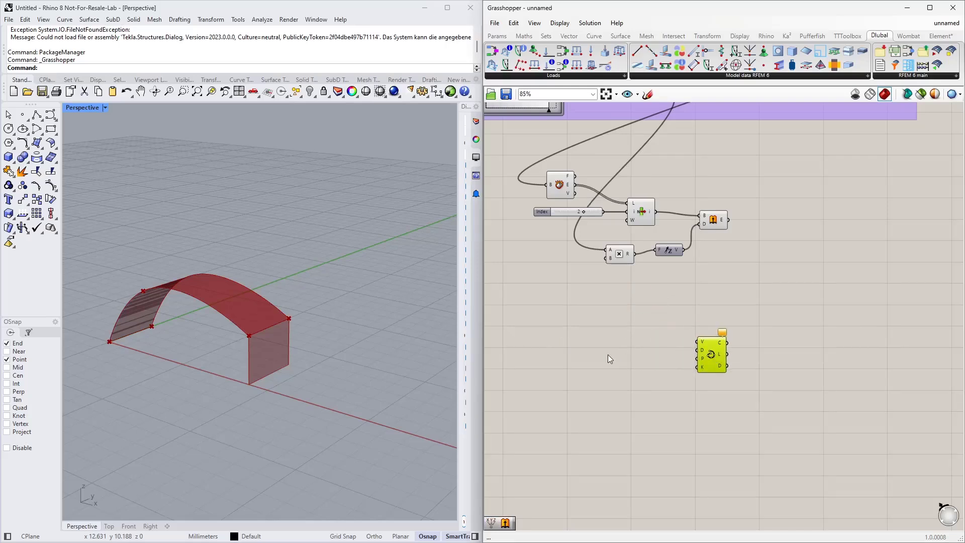
Step: Add three Construct Point components stacked vertically beside the new Interpolate component, and shift Interpolate level with them
double_click(610, 360)
text(construct point)
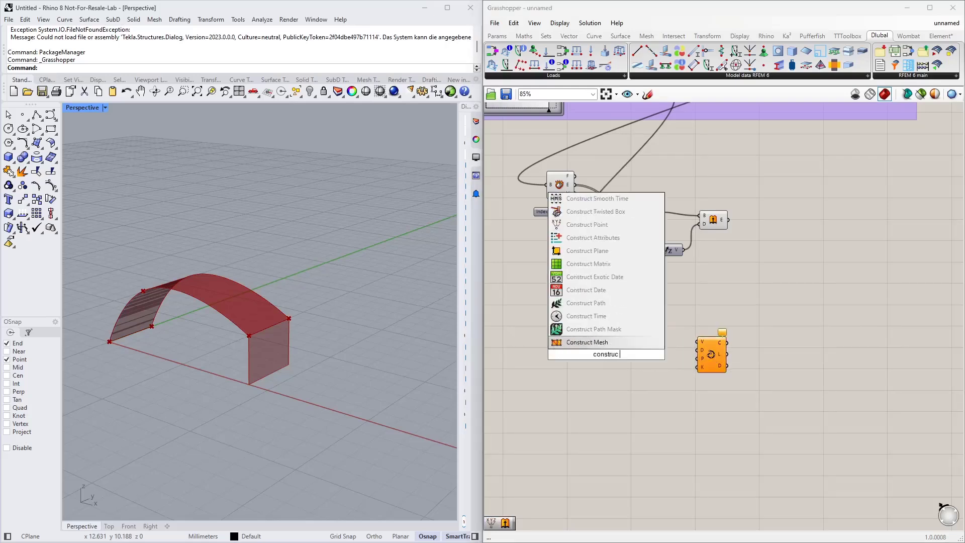
key(Return)
drag(609, 359, 563, 328)
click(595, 330)
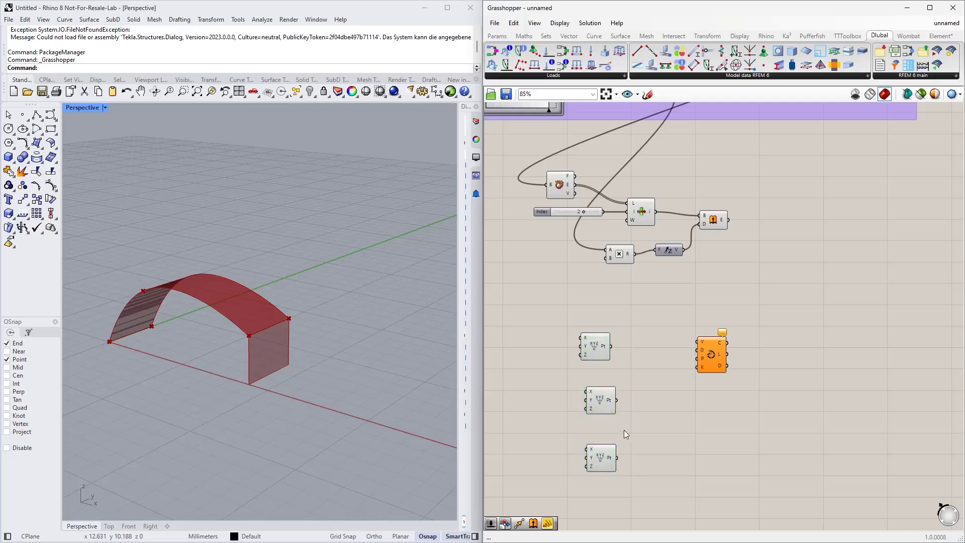
drag(639, 476, 597, 317)
click(597, 327)
drag(724, 369, 724, 391)
Step: Connect the X output of the lowest Deconstruct component to the X inputs of all three new Construct Point components
right_drag(535, 349, 586, 338)
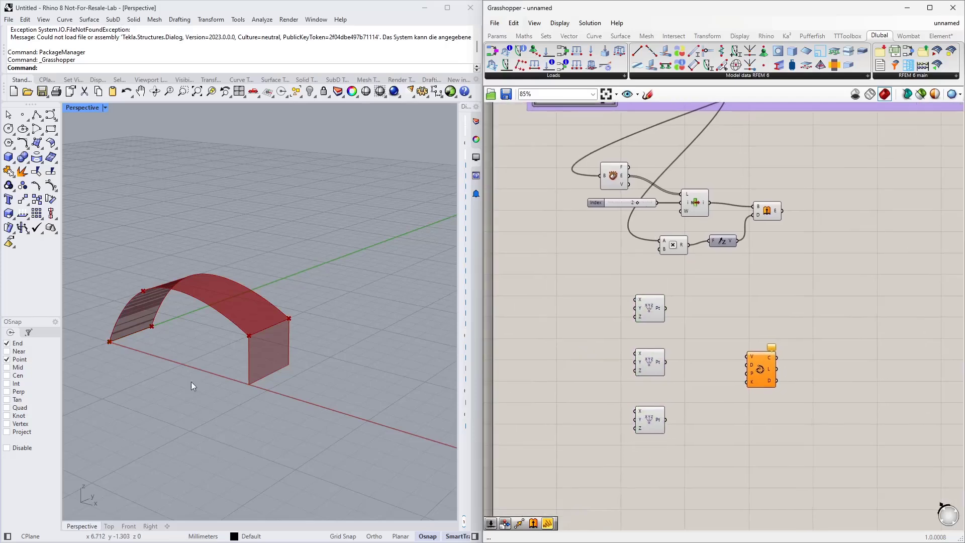
right_drag(191, 382, 228, 376)
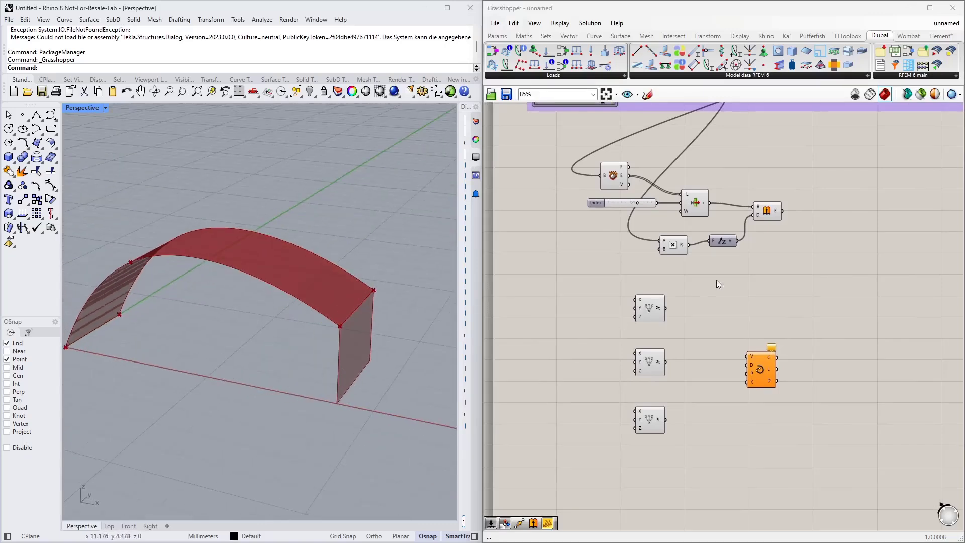
right_drag(706, 265, 687, 306)
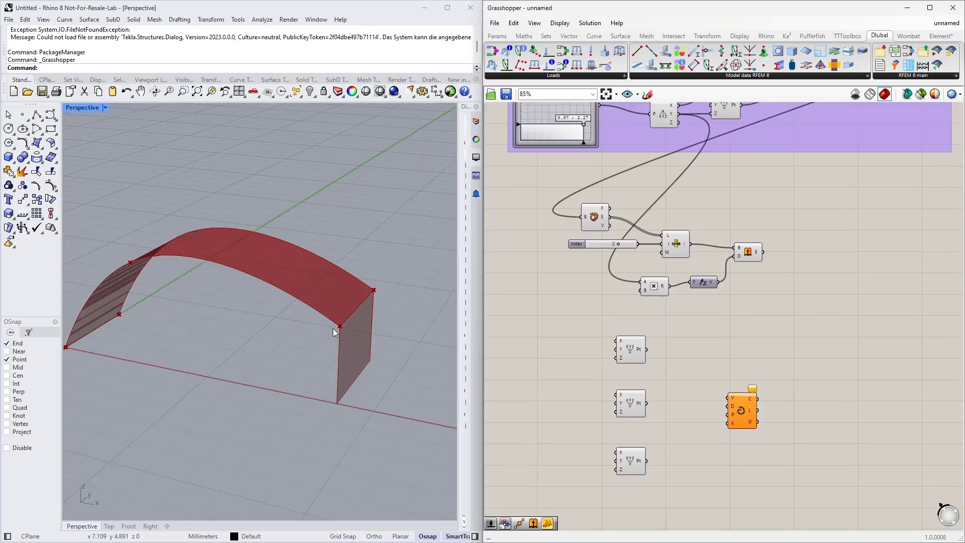
scroll(572, 306, down, 3)
right_drag(568, 240, 598, 267)
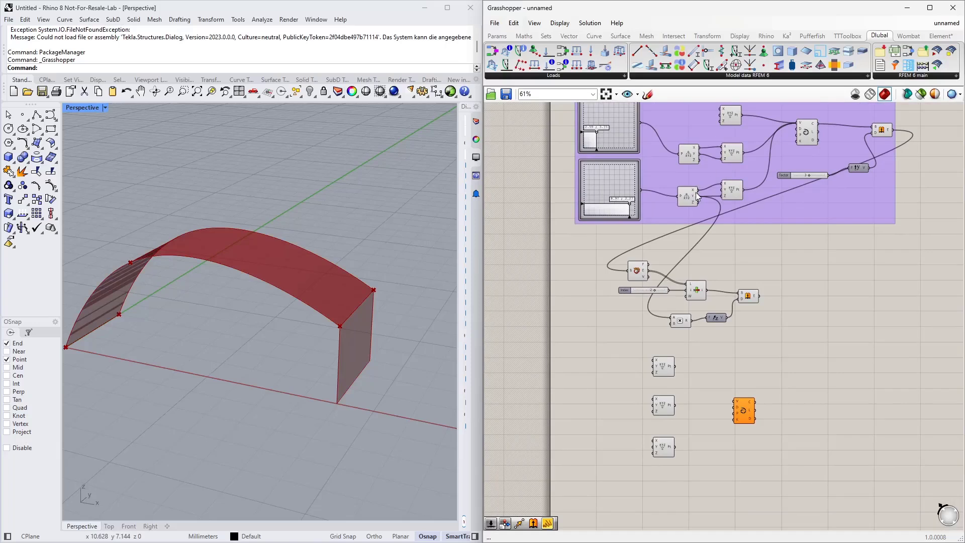
drag(699, 190, 654, 360)
drag(698, 189, 653, 396)
drag(704, 191, 654, 441)
right_drag(654, 439, 649, 378)
Step: Check the first constructed point at the wall's base corner and add a number slider beside its Construct Point component
right_drag(366, 360, 324, 360)
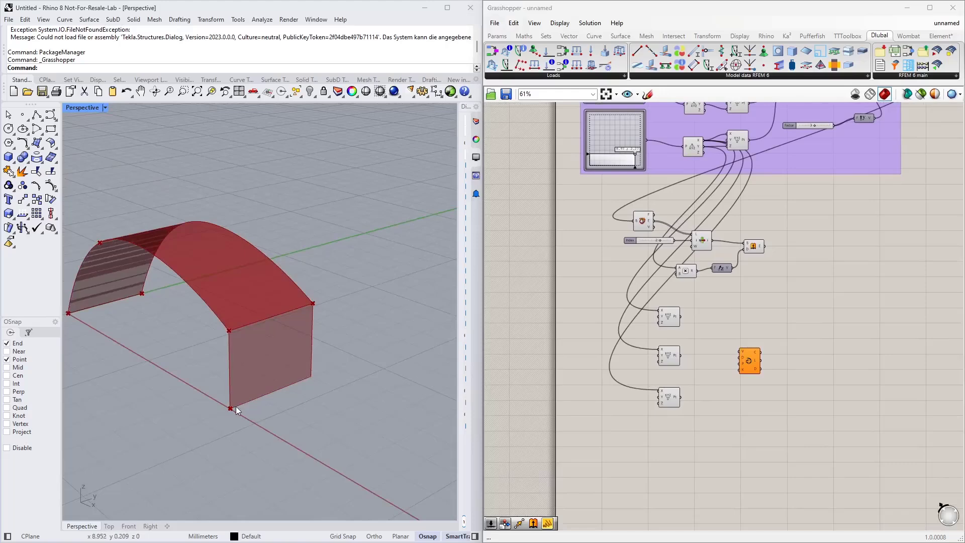
scroll(643, 336, up, 3)
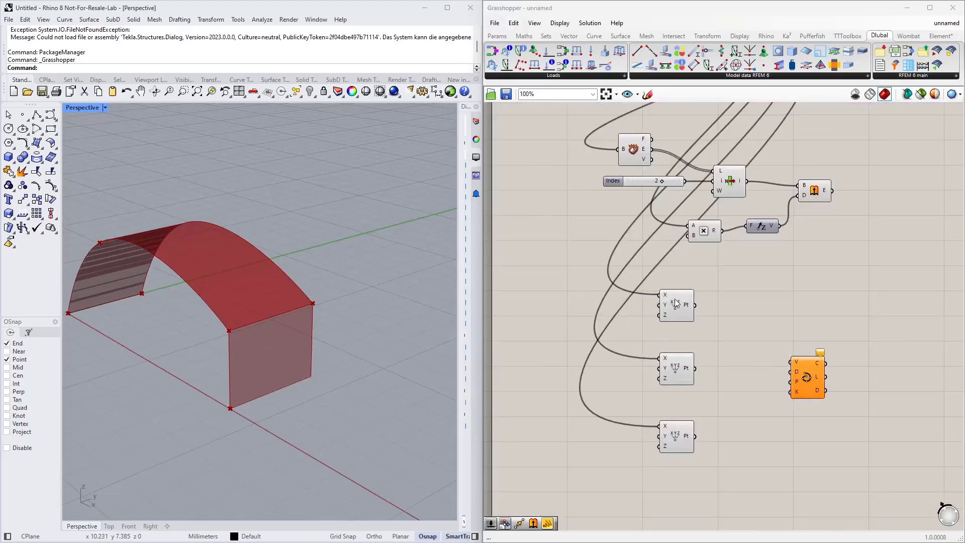
click(676, 304)
scroll(236, 402, up, 2)
scroll(236, 402, up, 2)
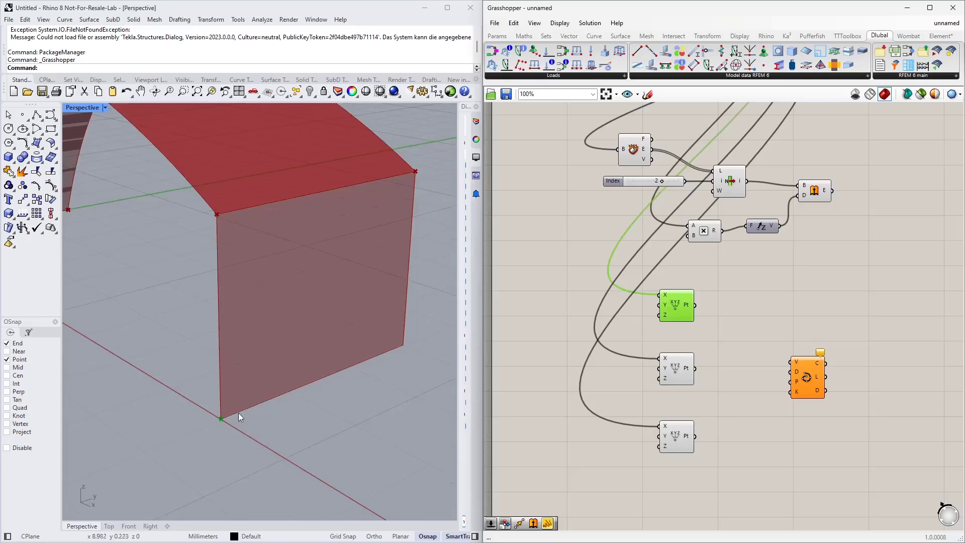
double_click(522, 300)
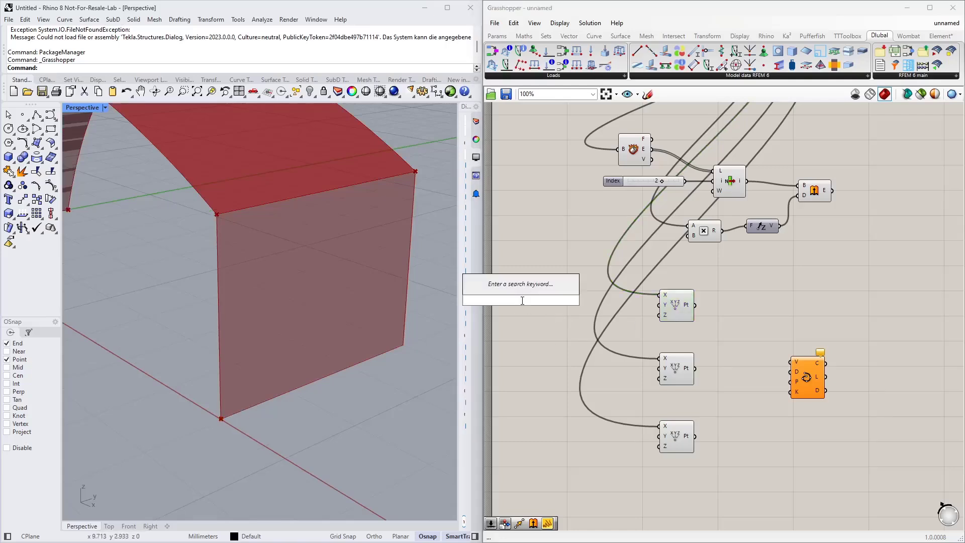
text(slider)
key(Return)
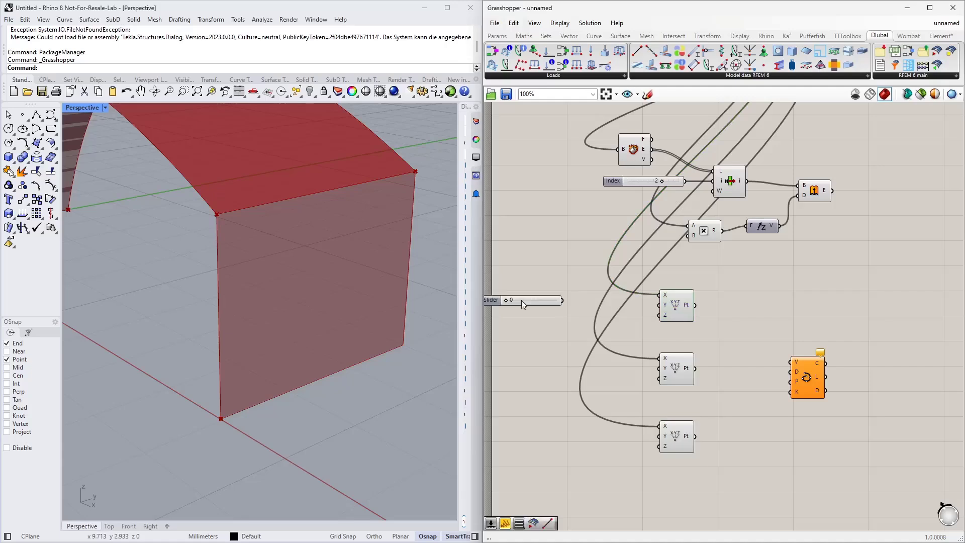
Step: Switch the new slider to floating point, set it to 0.289, and connect it to the first Construct Point's Y input
scroll(521, 301, up, 2)
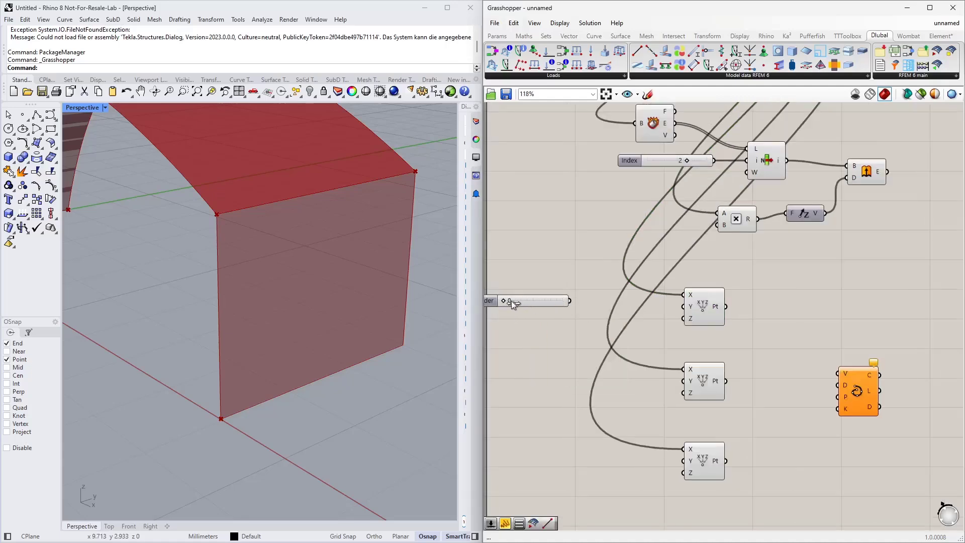
right_click(544, 303)
mouse_move(588, 334)
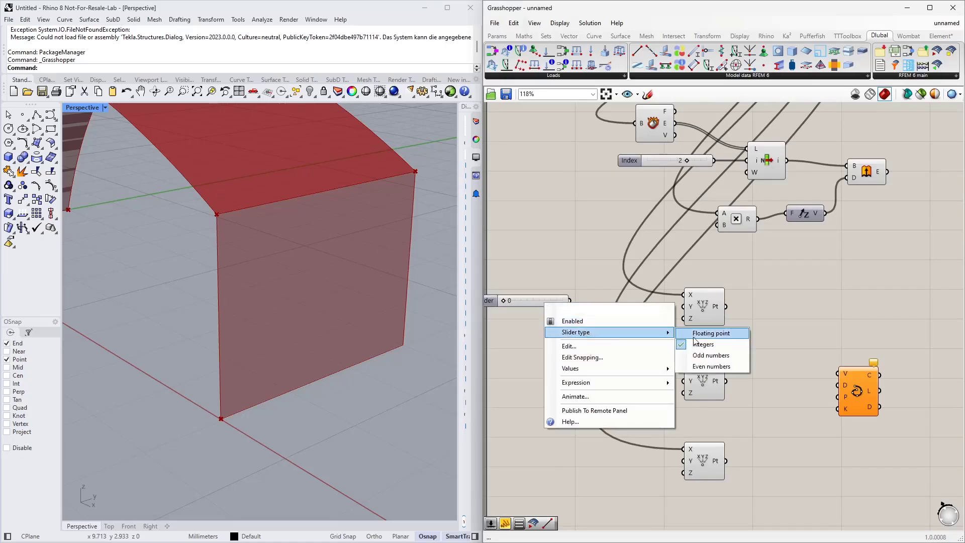
click(702, 334)
drag(510, 300, 528, 295)
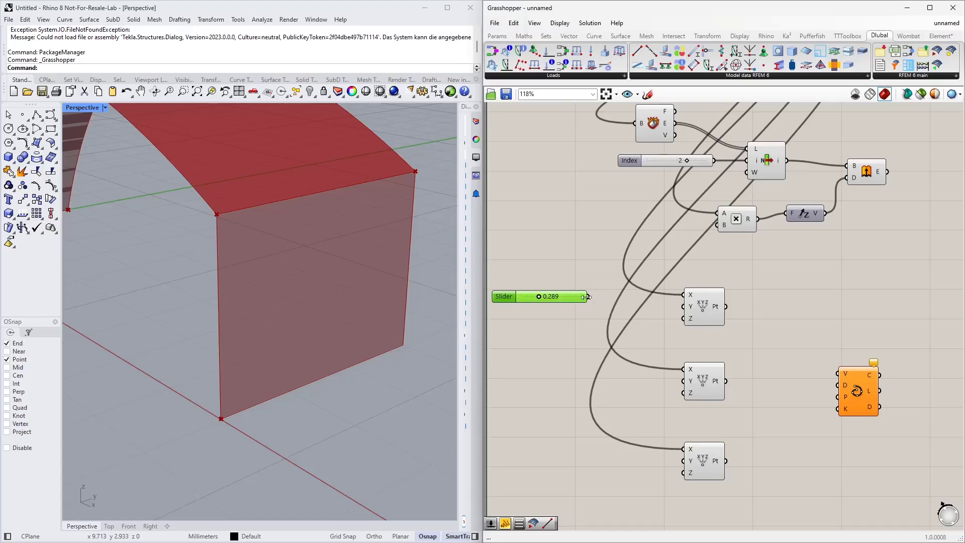
drag(588, 297, 684, 306)
scroll(633, 322, down, 3)
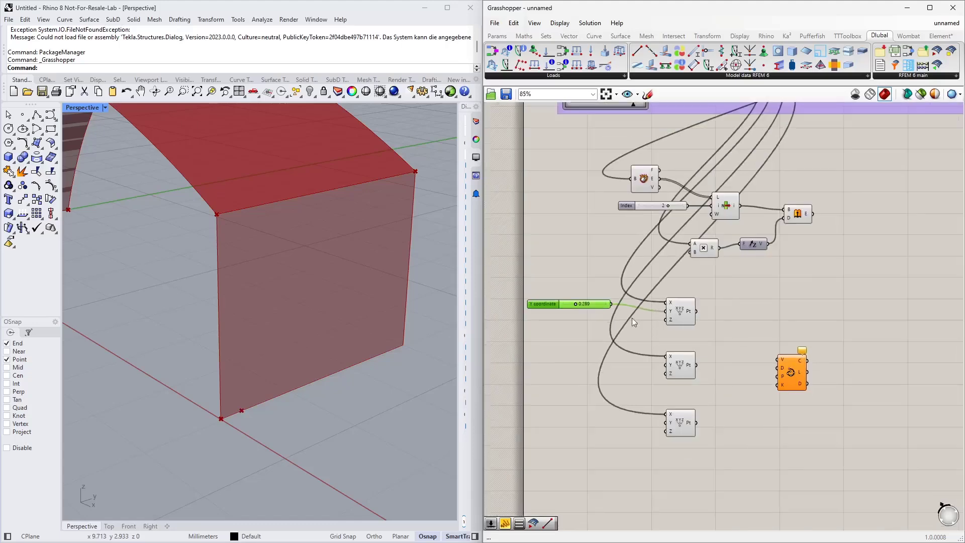
Step: Set the Y coordinate slider to 0.279 and align it with the first Construct Point's Y input
scroll(632, 318, up, 2)
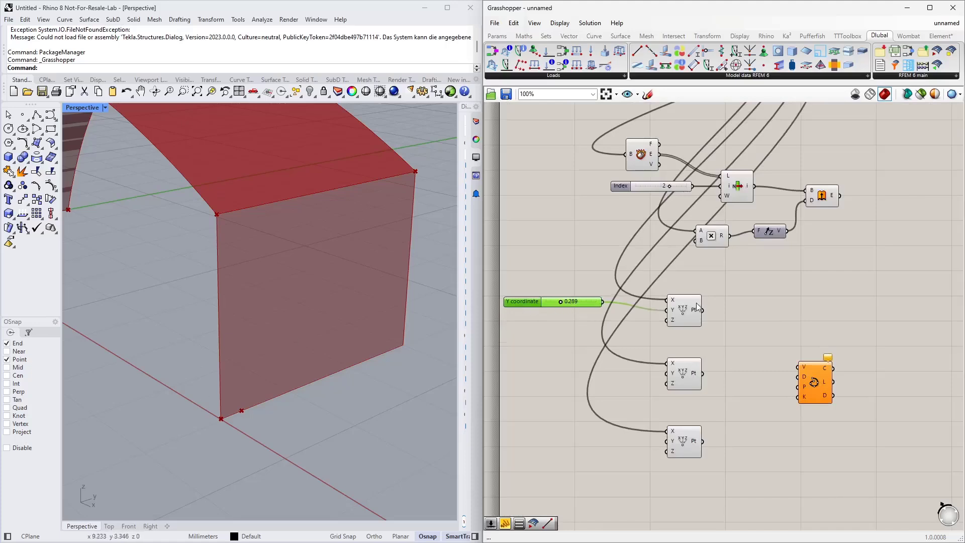
click(685, 315)
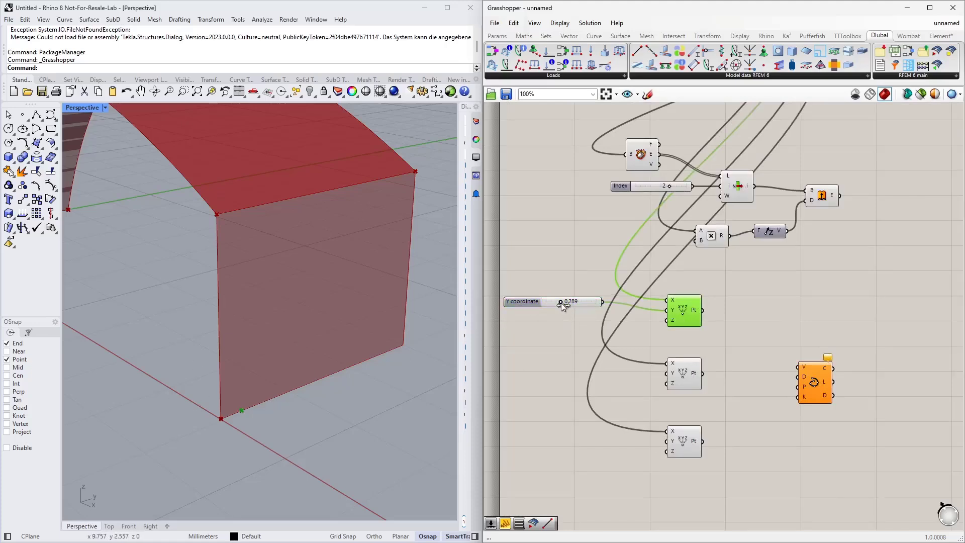
drag(556, 302, 562, 303)
right_drag(538, 343, 586, 255)
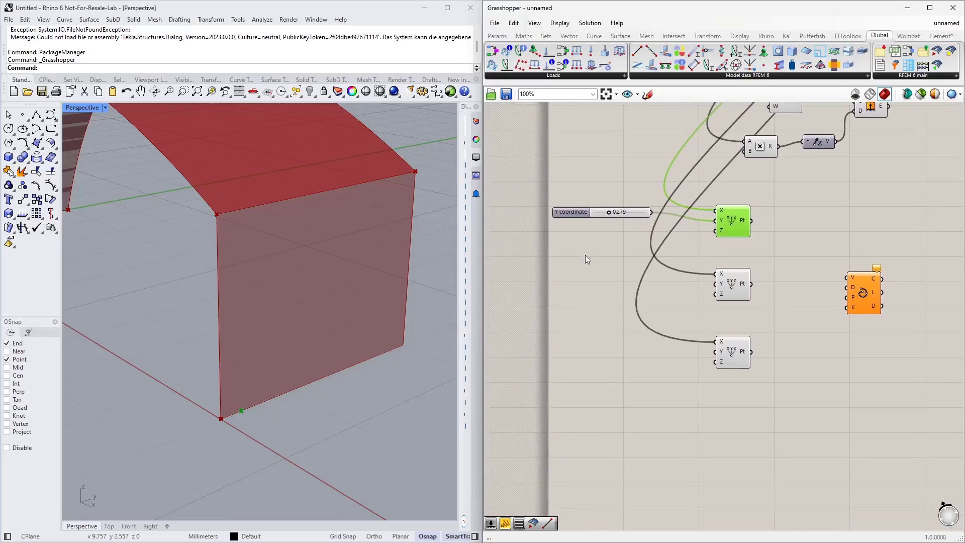
click(575, 211)
click(574, 220)
click(620, 287)
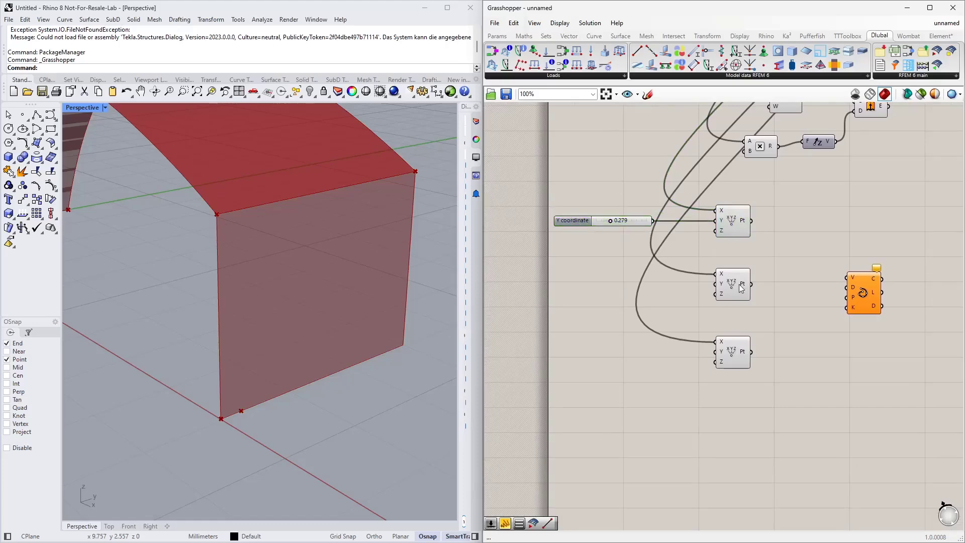
scroll(630, 384, down, 2)
scroll(740, 331, down, 2)
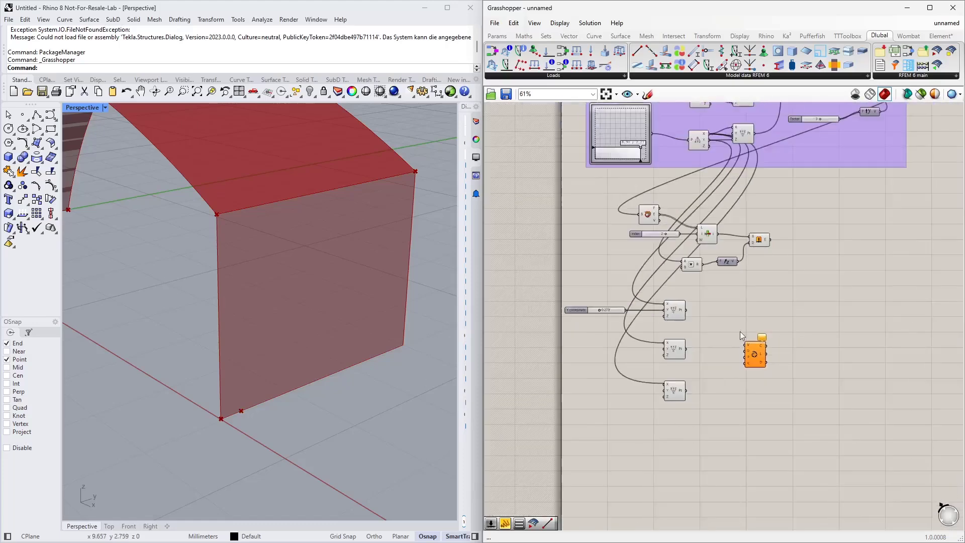
right_drag(788, 248, 745, 351)
scroll(771, 281, up, 2)
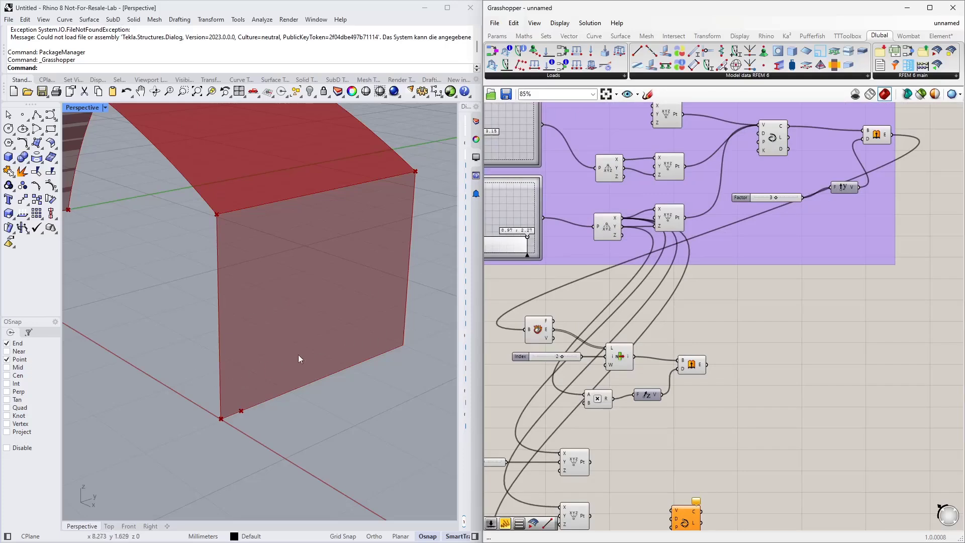
Step: Add a Division by 2 component, feed it the Factor slider, and connect its result to the second Construct Point's Y input
double_click(746, 300)
text(division)
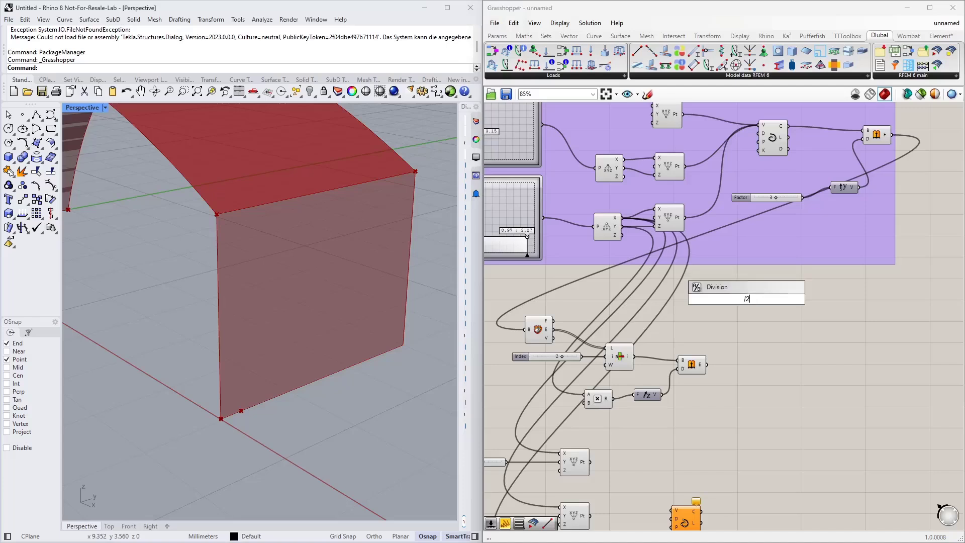
key(Return)
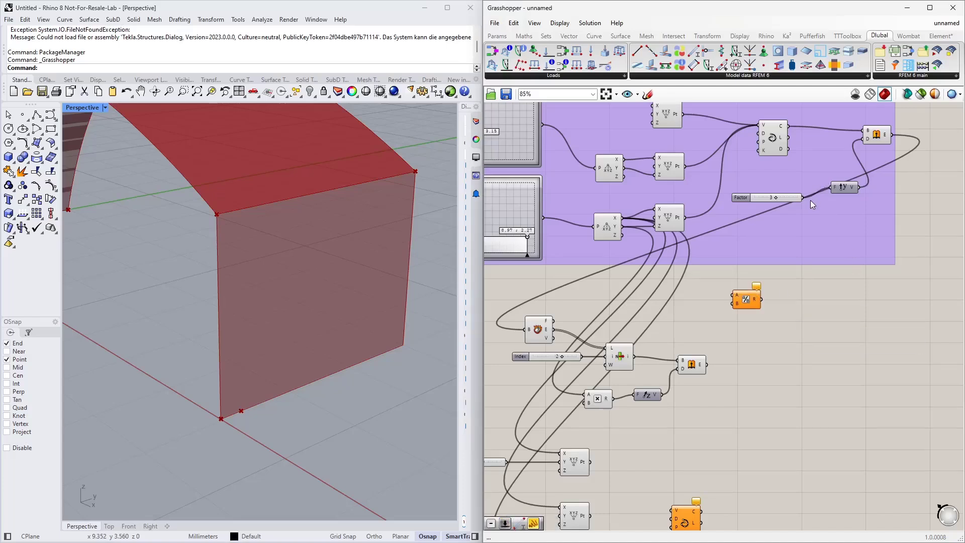
drag(803, 198, 733, 295)
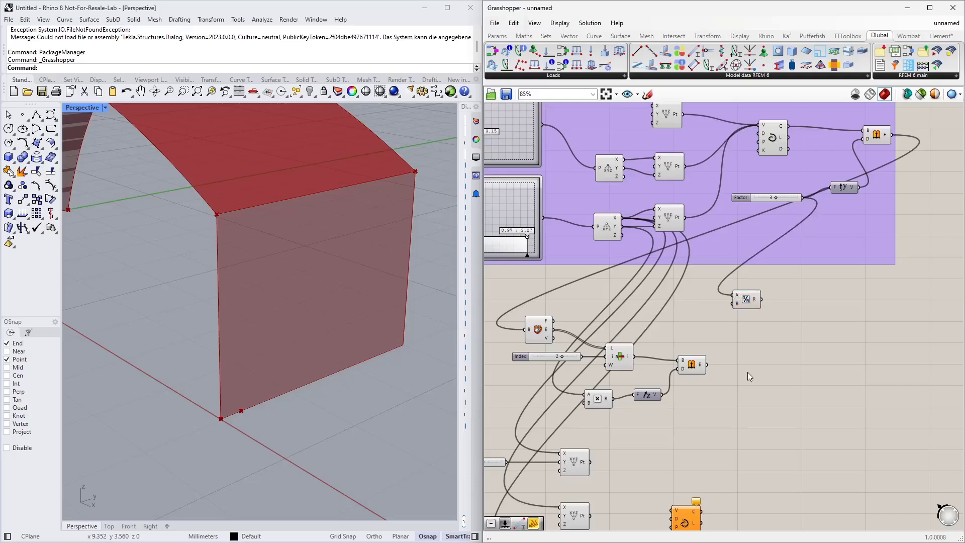
right_drag(747, 372, 797, 257)
drag(797, 185, 610, 401)
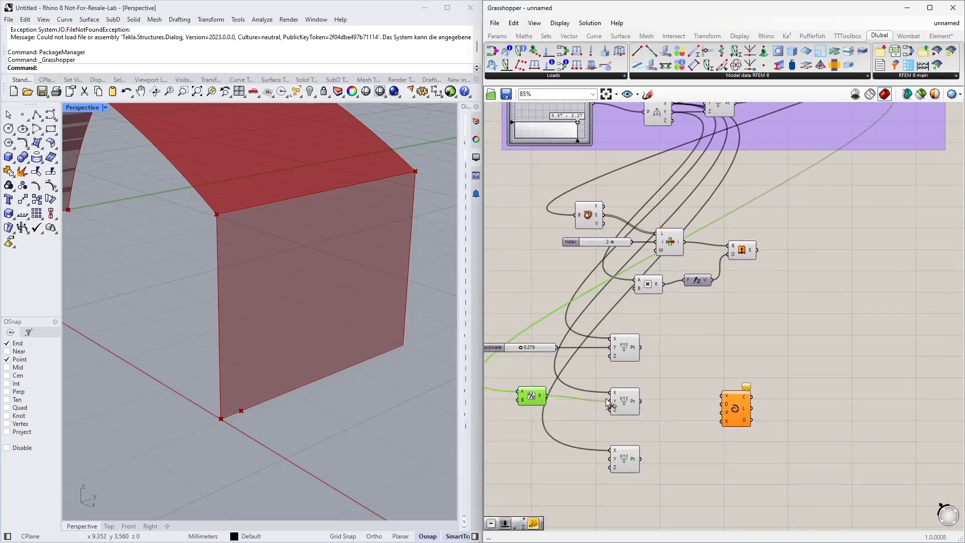
Step: Add a number slider ranging from 1 to 4 and connect it to the second Construct Point's Z input
right_drag(561, 434, 627, 365)
double_click(554, 358)
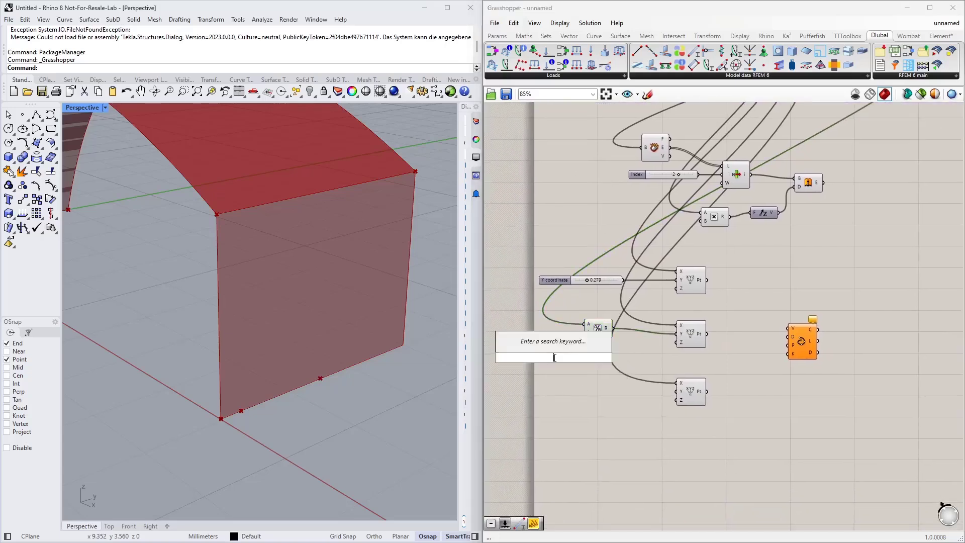
text(1<4)
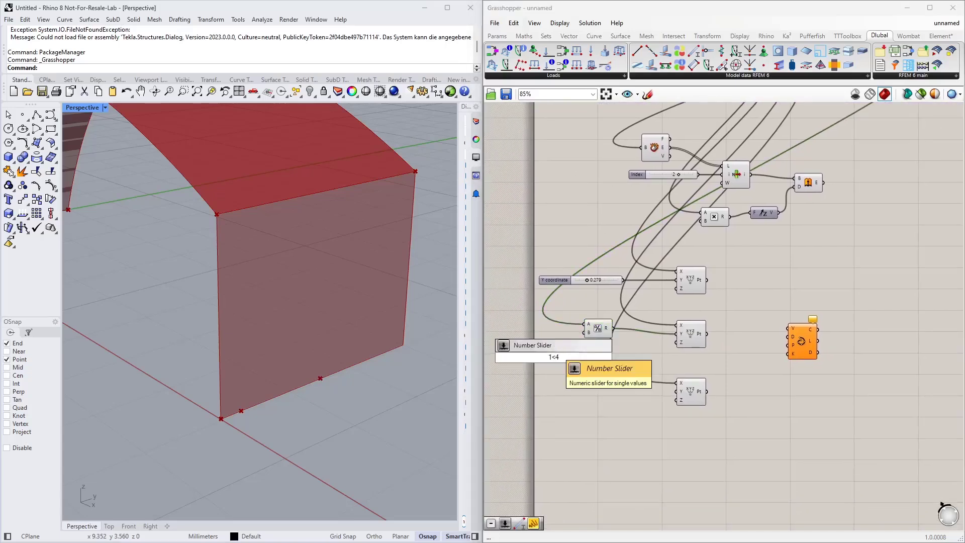
key(Return)
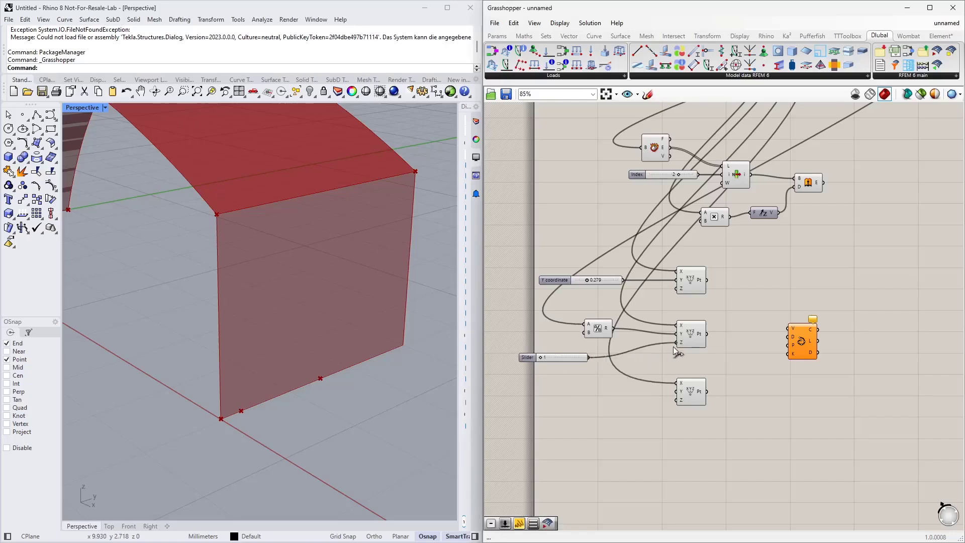
drag(674, 346, 676, 343)
Step: Switch the Z coordinate slider to floating point, set it to 1.788, and align it beside the second Construct Point
drag(559, 358, 569, 358)
right_click(537, 358)
mouse_move(593, 388)
click(687, 388)
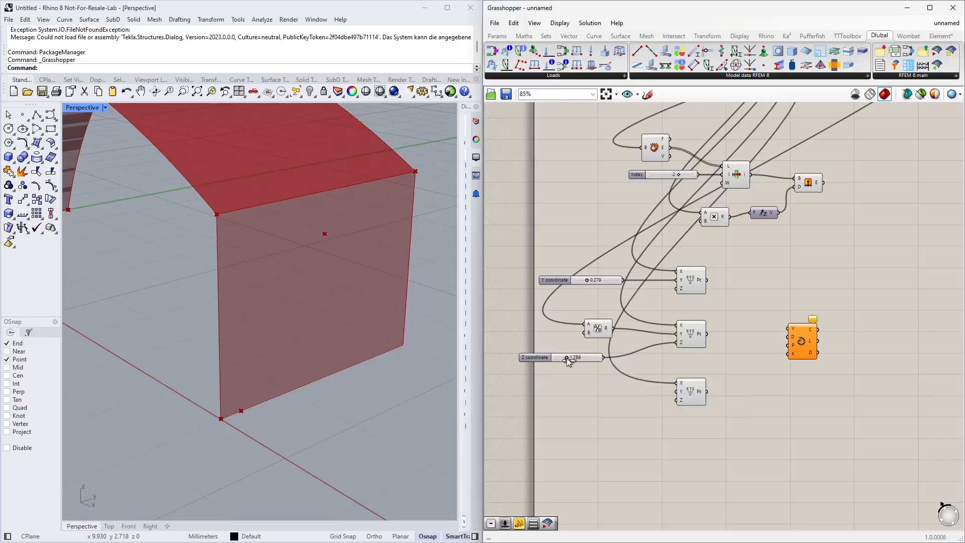
drag(590, 359, 595, 352)
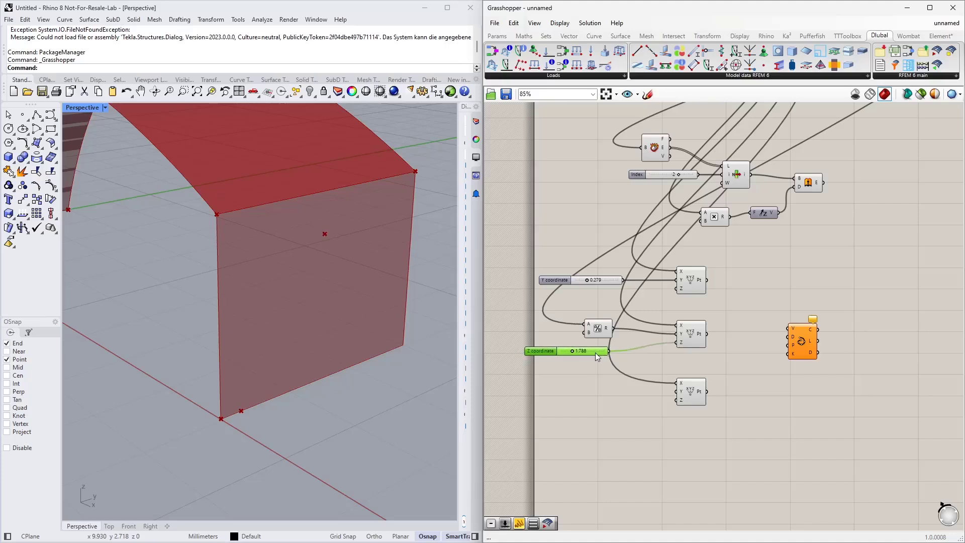
Step: Add a Subtraction component with the Factor slider as its A input and place it beside the third Construct Point
right_drag(670, 346, 654, 292)
right_drag(342, 341, 339, 372)
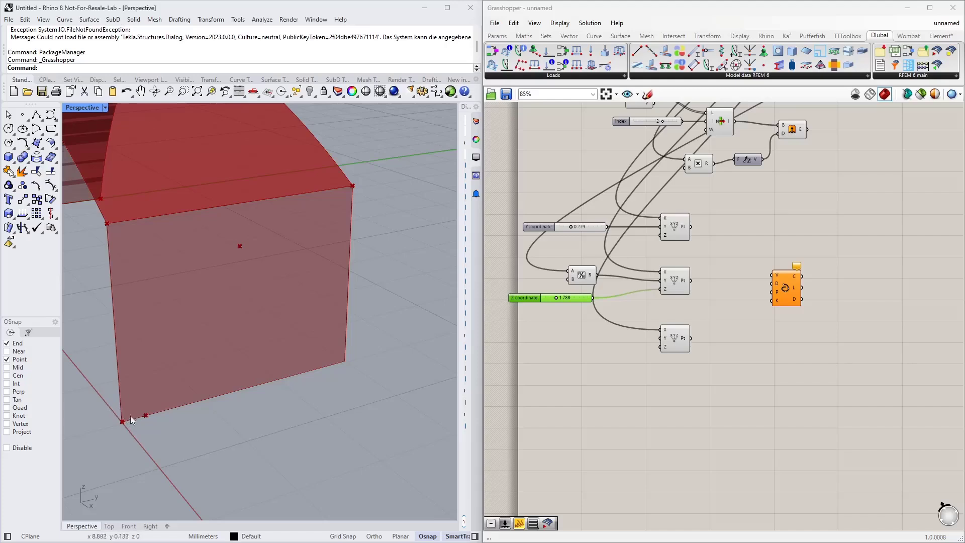
right_drag(761, 245, 737, 330)
right_drag(851, 237, 794, 323)
double_click(794, 323)
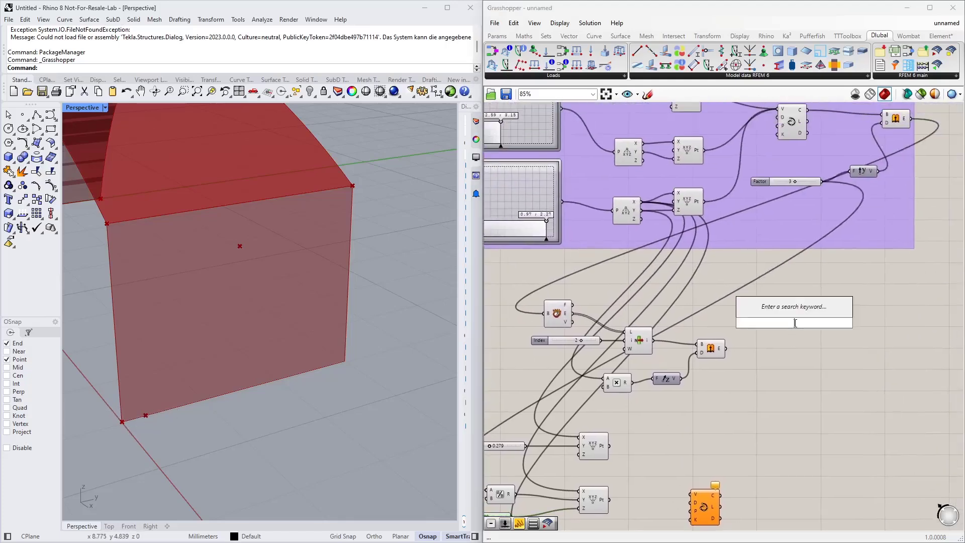
text(-)
key(Return)
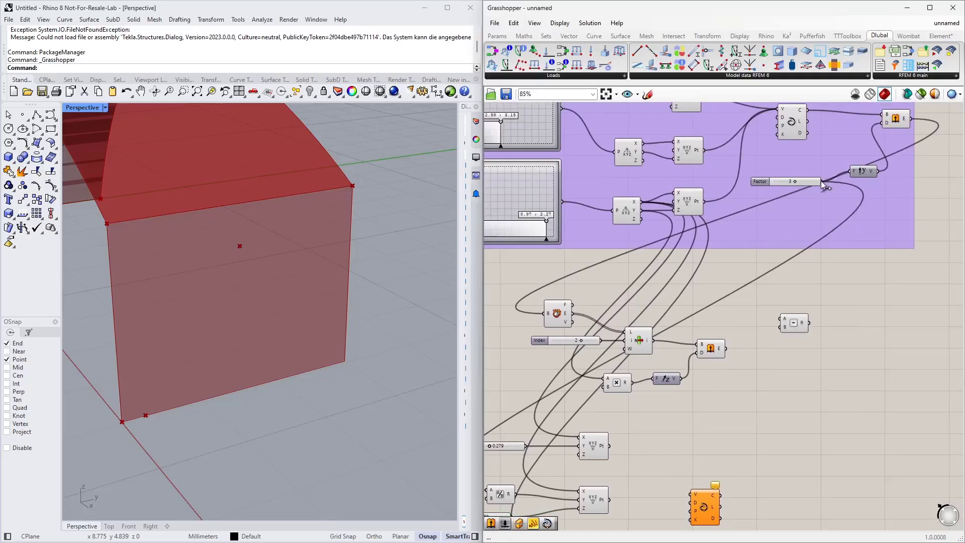
drag(821, 180, 781, 318)
right_drag(773, 399, 879, 207)
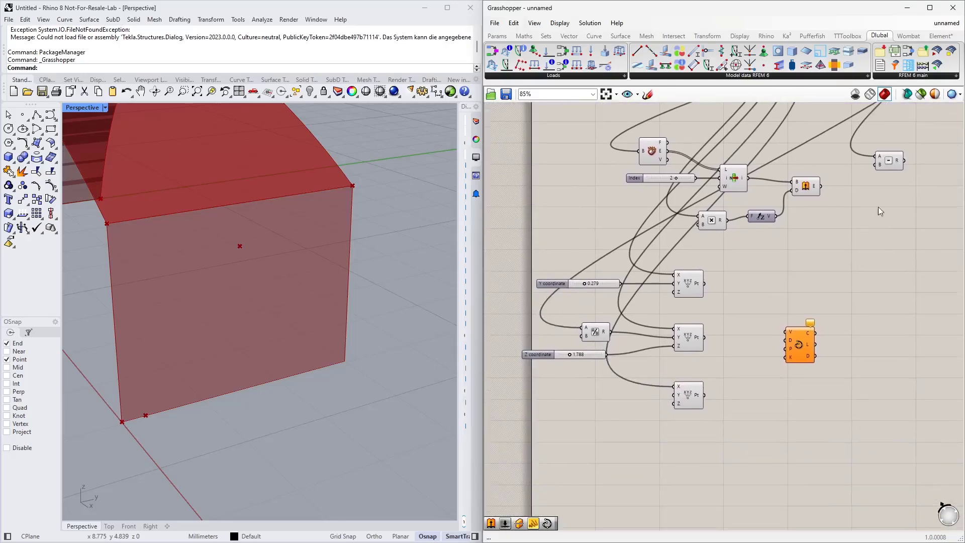
drag(884, 156, 604, 397)
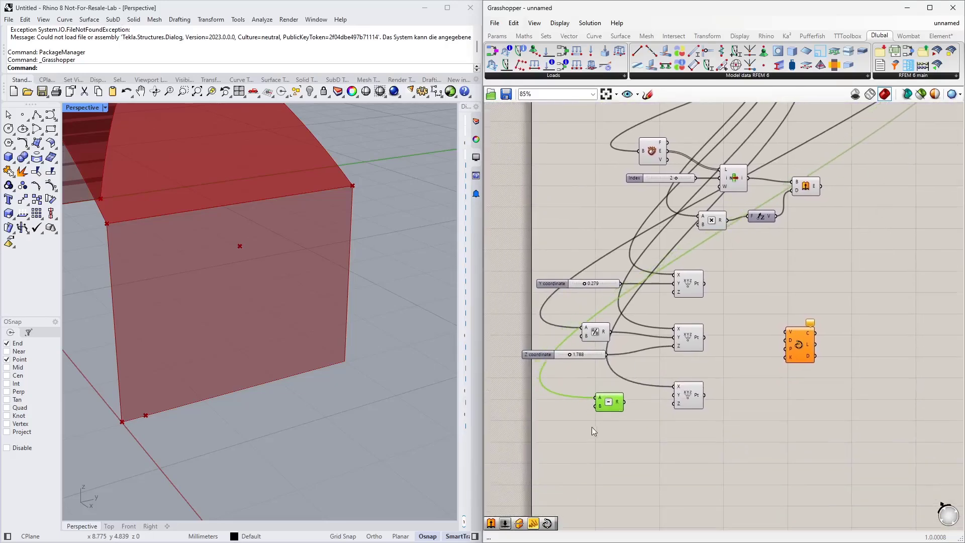
Step: Route the Y coordinate slider through the Subtraction's B input into the third Construct Point's Y input, and set the slider to 0.228
right_drag(592, 429, 638, 394)
scroll(624, 356, up, 3)
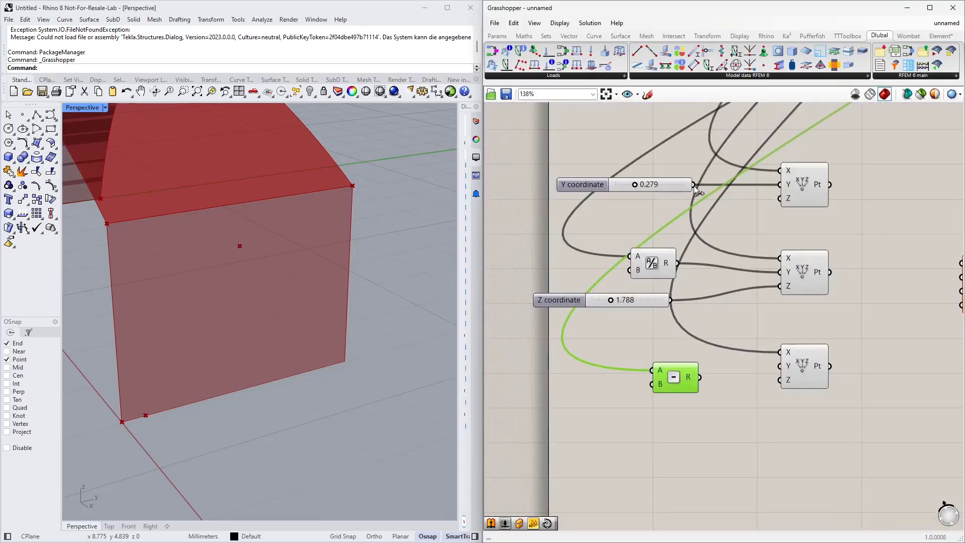
drag(693, 185, 652, 384)
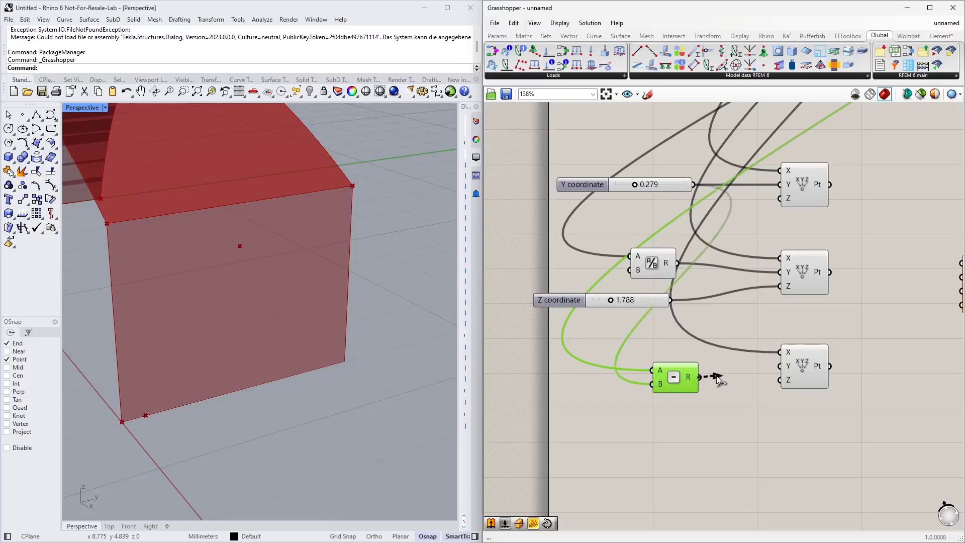
drag(717, 376, 780, 366)
drag(682, 381, 700, 374)
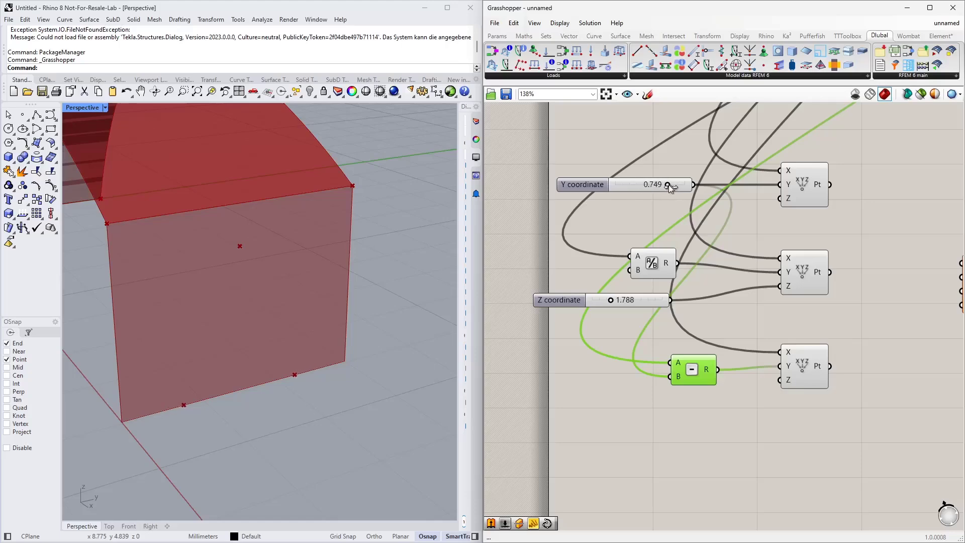
drag(668, 185, 631, 192)
Step: Connect all three Construct Point outputs to the Interpolate component's V input to draw an arch curve on the end wall
right_drag(629, 369, 618, 318)
right_drag(719, 389, 655, 418)
scroll(655, 418, down, 2)
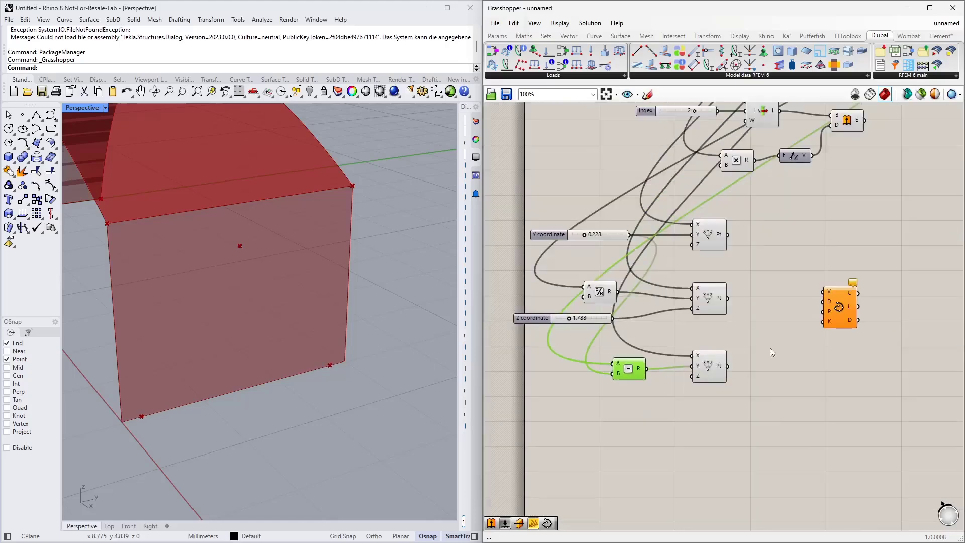
right_drag(771, 348, 738, 343)
drag(697, 230, 795, 287)
drag(696, 293, 793, 288)
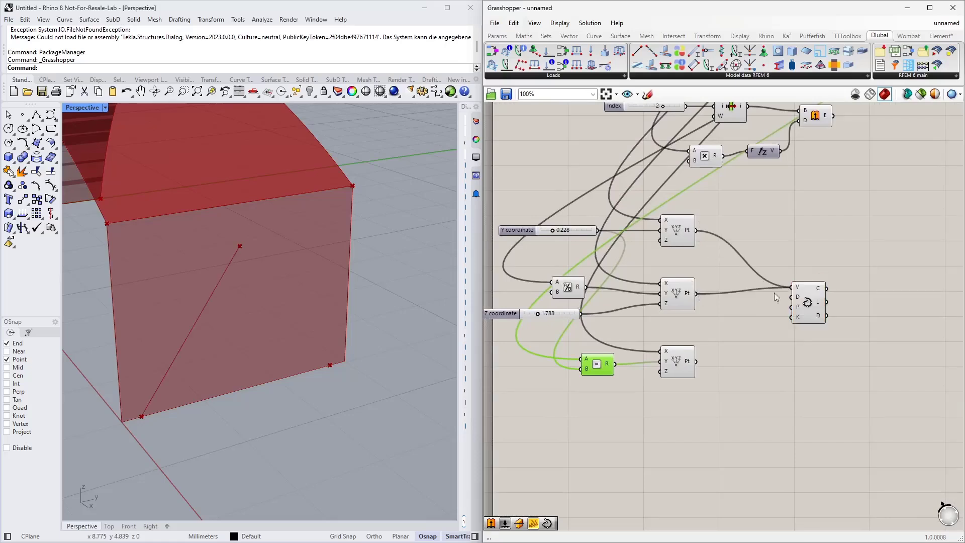
drag(696, 361, 794, 288)
mouse_move(226, 296)
right_down()
mouse_move(265, 287)
mouse_move(240, 300)
right_up()
scroll(239, 300, down, 3)
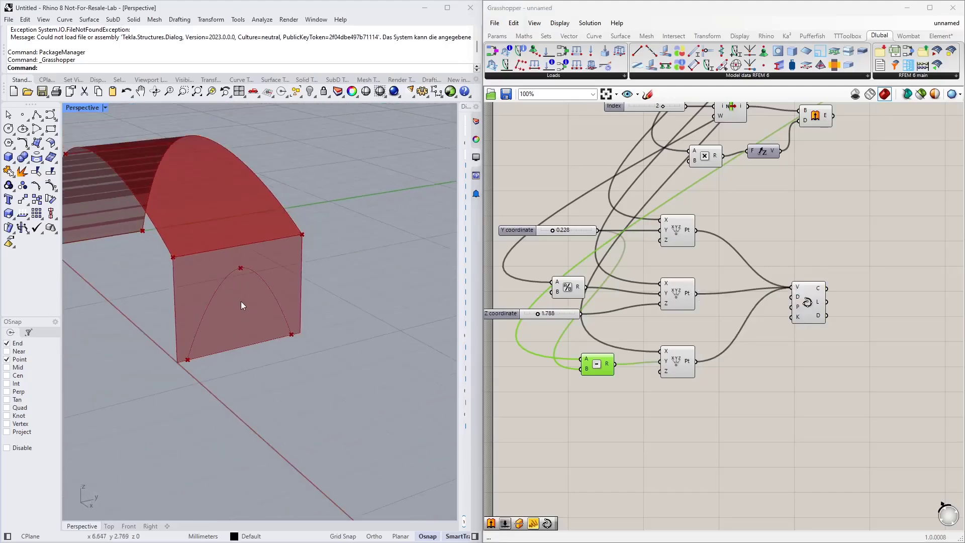
scroll(555, 313, down, 2)
scroll(792, 285, up, 2)
right_drag(793, 285, 707, 346)
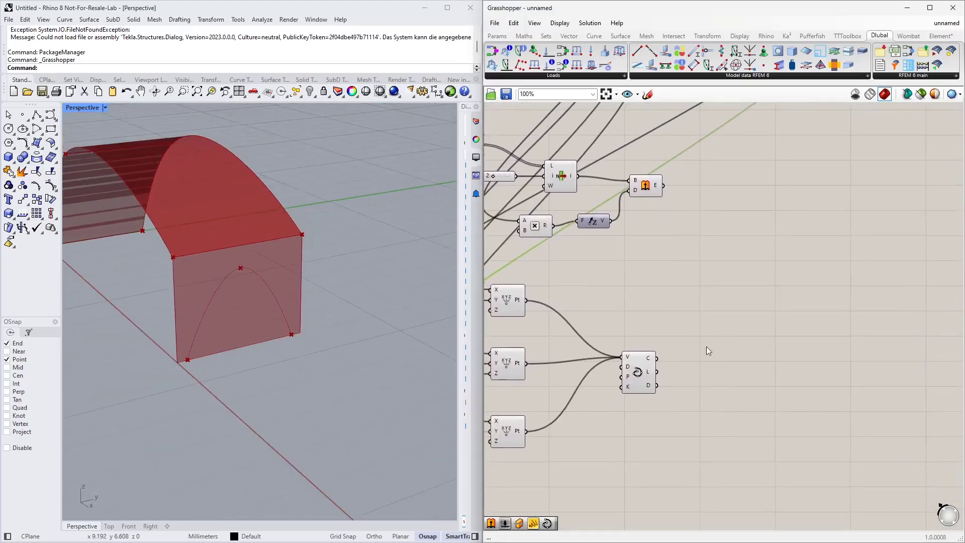
drag(638, 378, 625, 385)
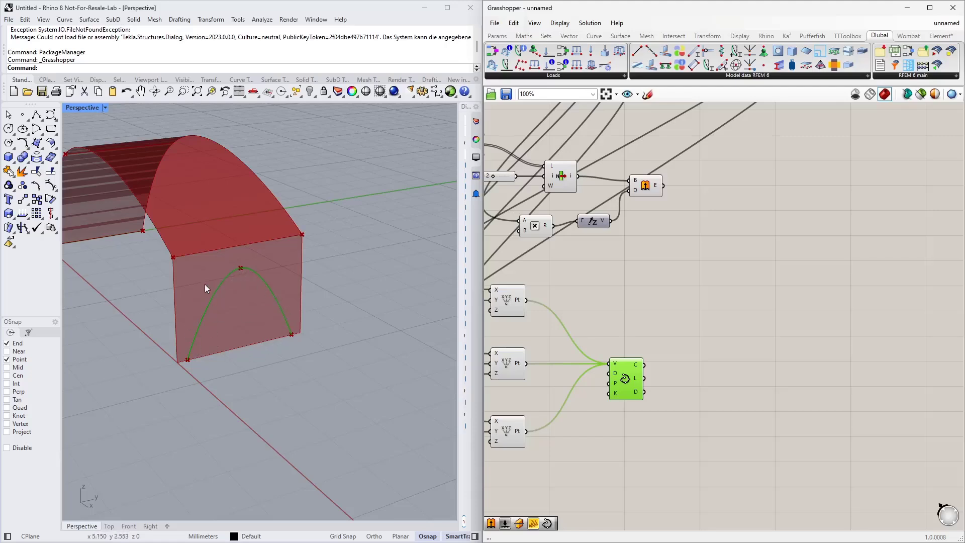
Step: Add a Split Brep component and connect the end wall's Extrude output to its B input
double_click(715, 271)
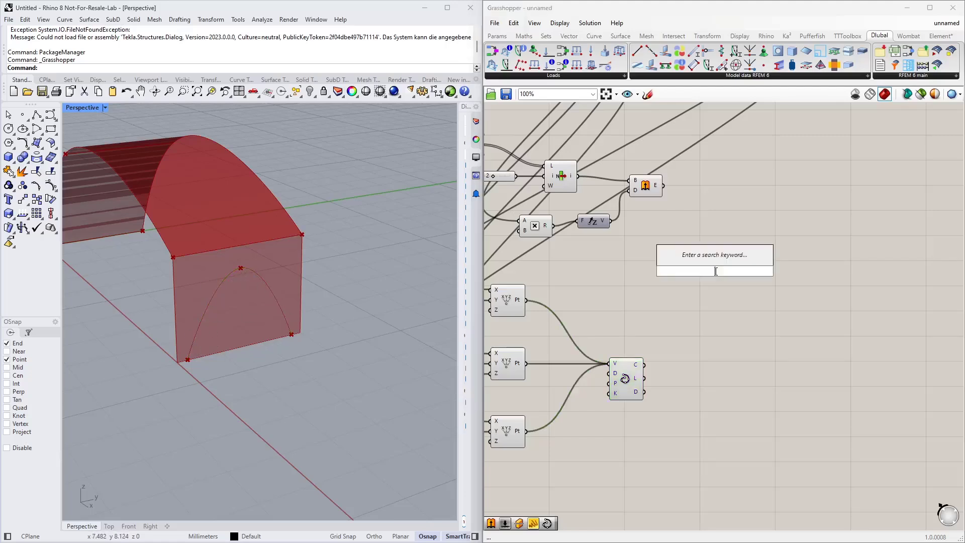
text(plit)
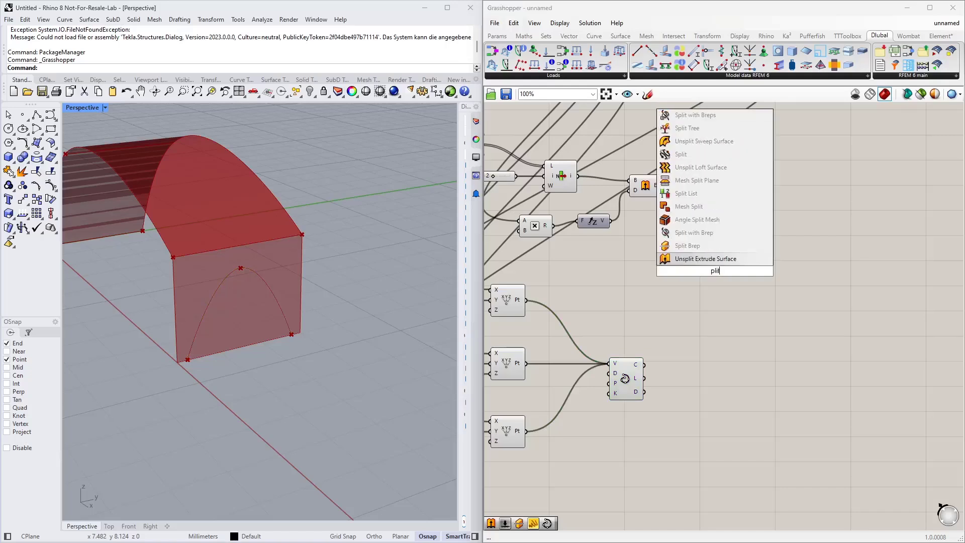
click(689, 245)
click(656, 187)
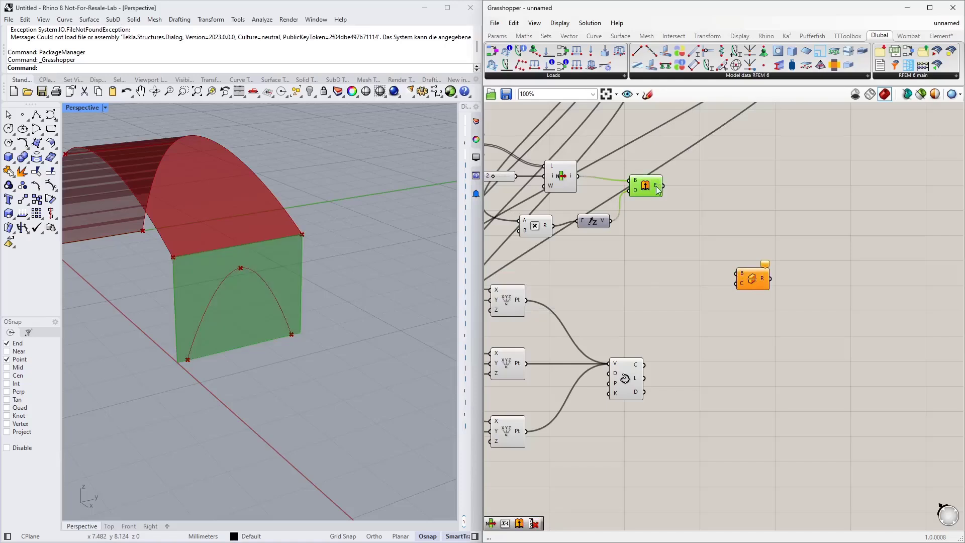
click(661, 204)
click(658, 191)
drag(663, 186, 774, 270)
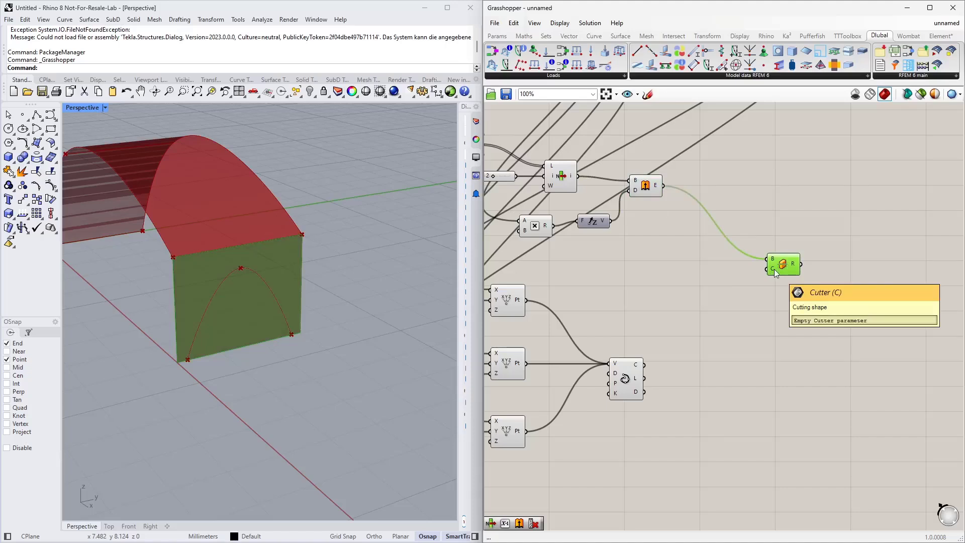
Step: Add a Unit X vector component and place it below and beside the arch curve's Interpolate component
click(637, 378)
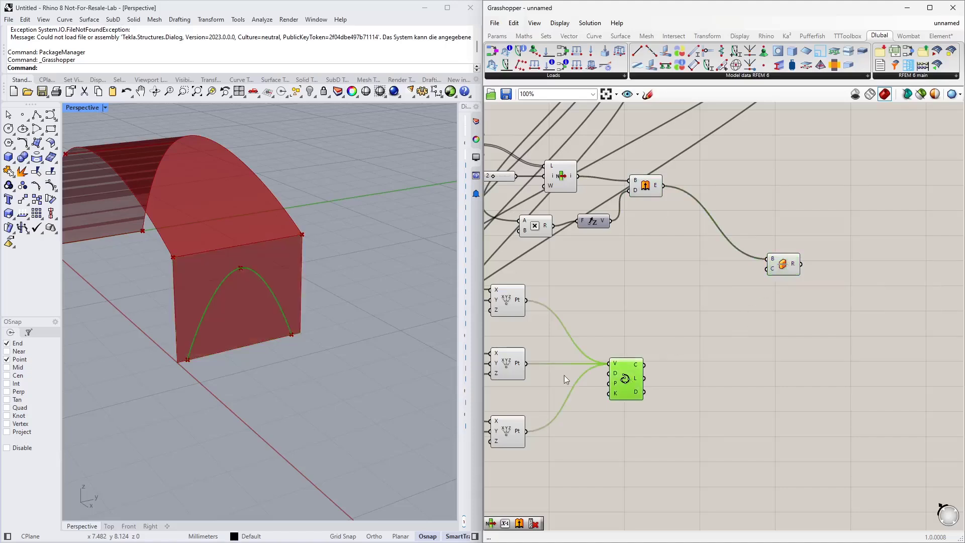
double_click(711, 378)
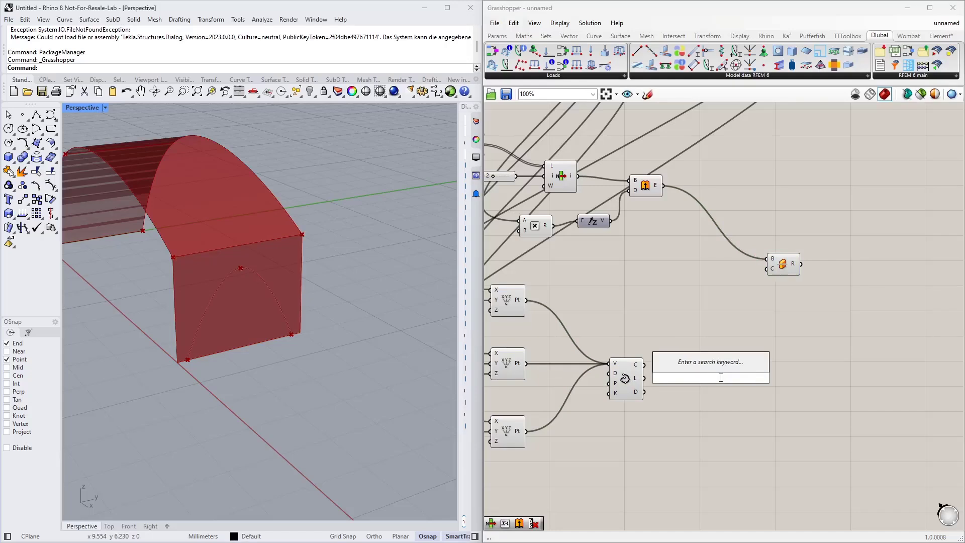
text(x)
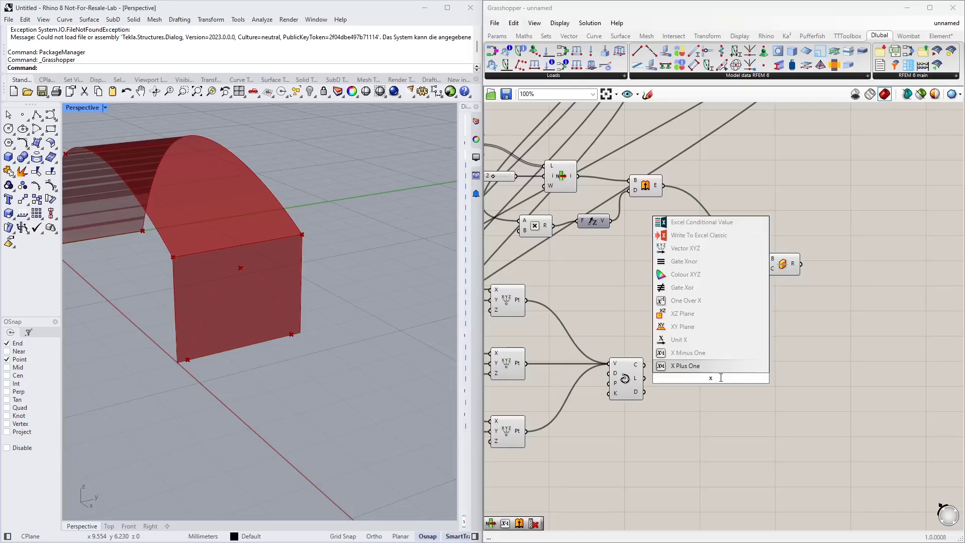
click(708, 342)
drag(711, 385, 708, 440)
Step: Add an Extrude component with the arch curve as its base and the Unit X vector as its direction
double_click(708, 394)
text(extr)
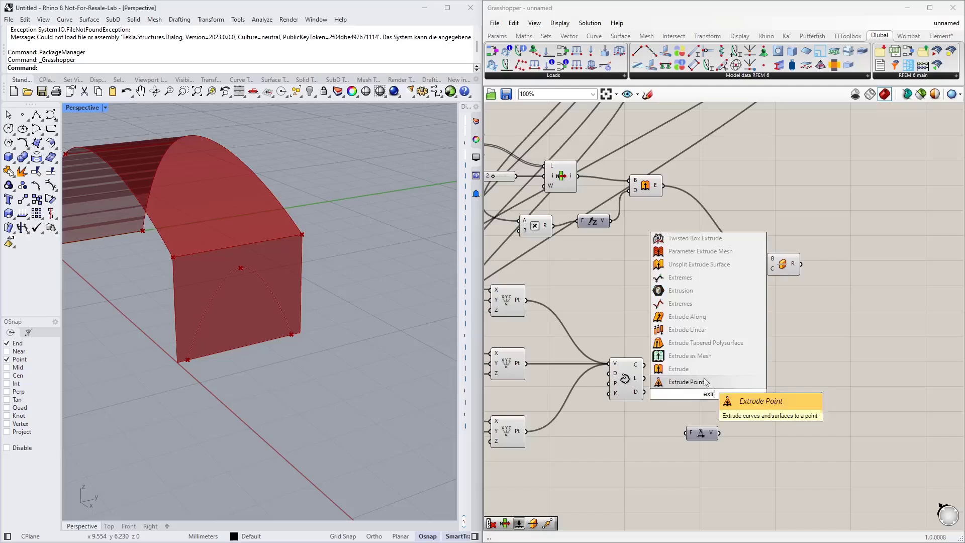
click(679, 369)
drag(645, 365, 695, 390)
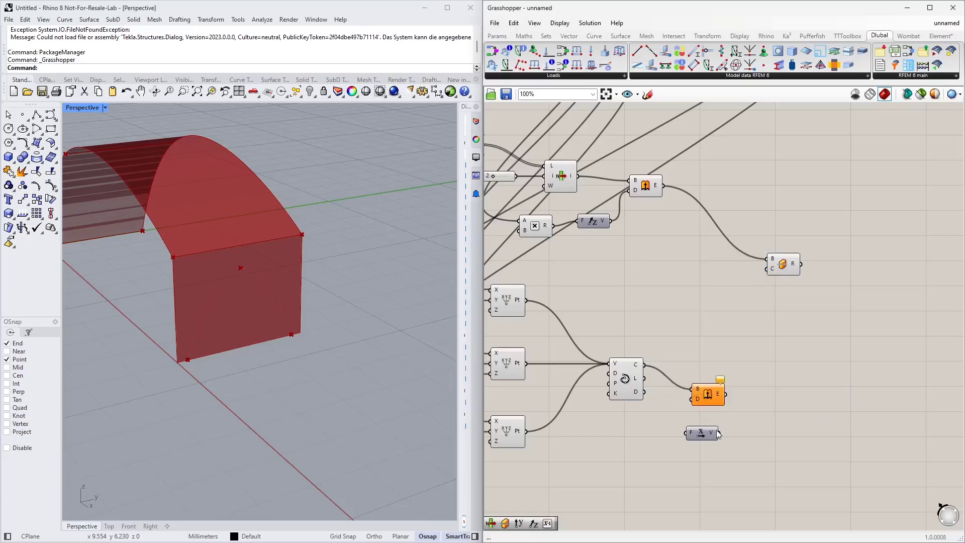
drag(719, 433, 696, 398)
Step: Move the arch's Extrude component up slightly and connect its output to the Split Brep's cutter input C
right_drag(185, 354, 284, 339)
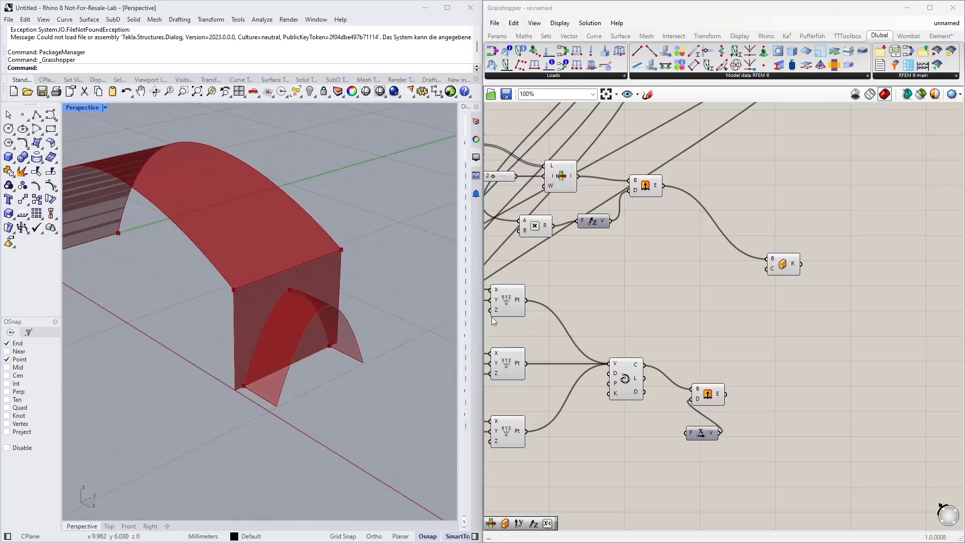
drag(719, 405, 771, 287)
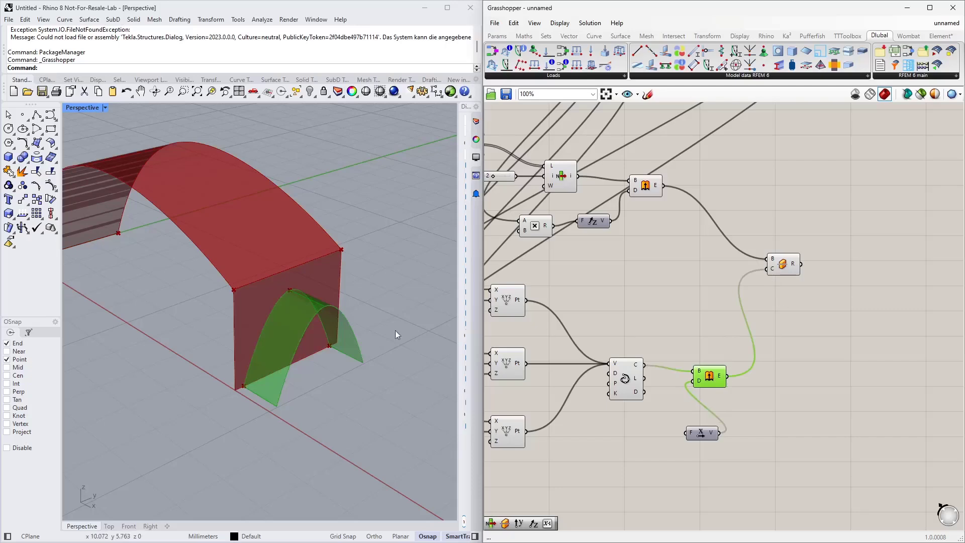
click(823, 296)
Step: Add a List Item component beside the Split Brep and connect the Split Brep's result R to its list input L
right_drag(823, 296, 648, 303)
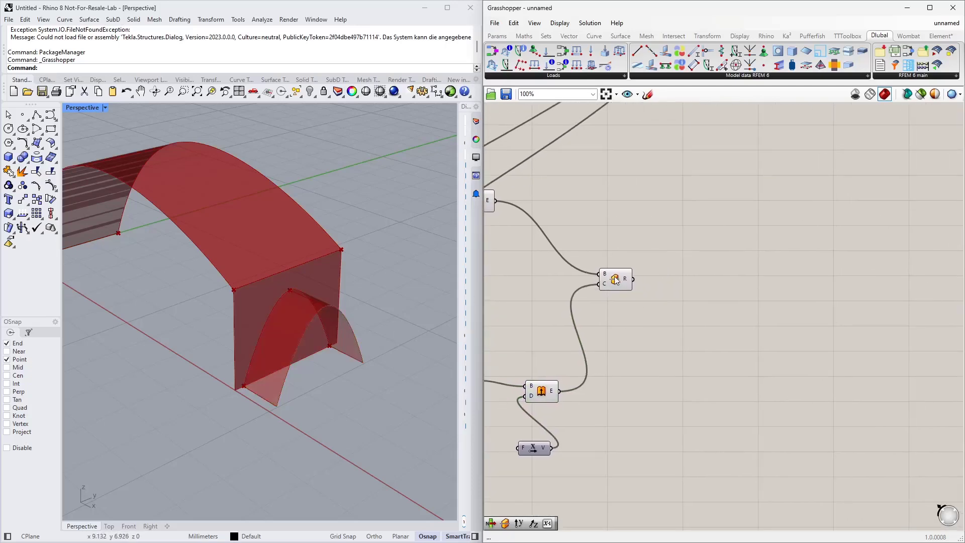
mouse_move(628, 279)
double_click(677, 276)
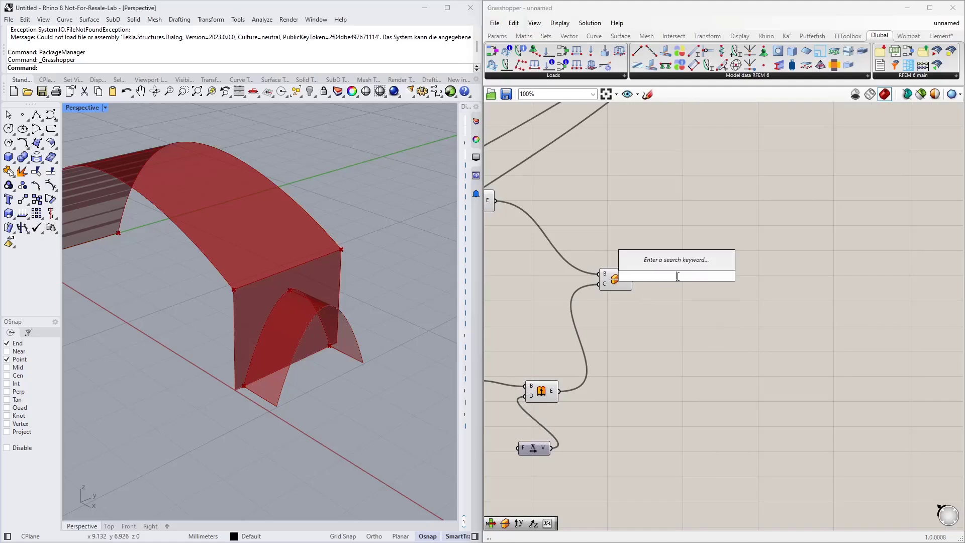
text(list item)
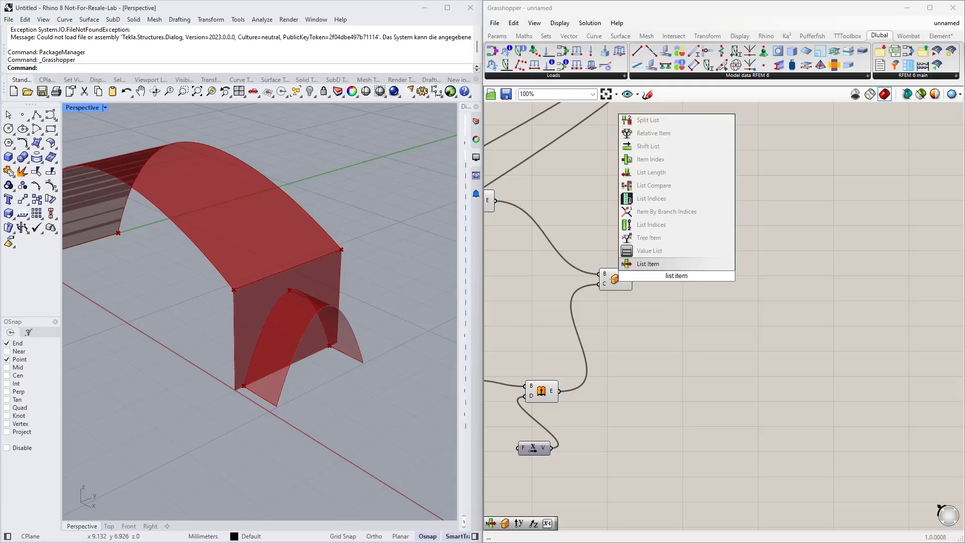
key(Return)
drag(674, 275, 672, 331)
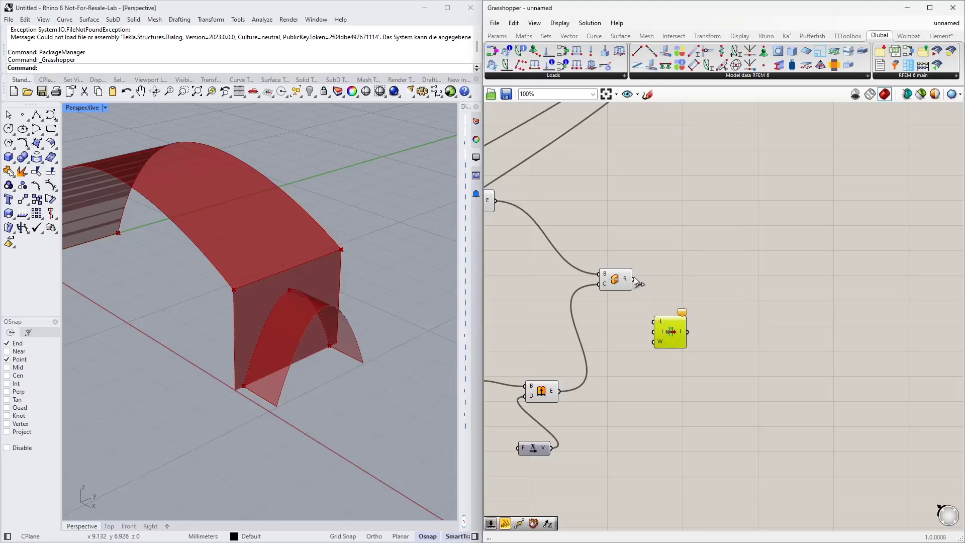
drag(634, 279, 710, 301)
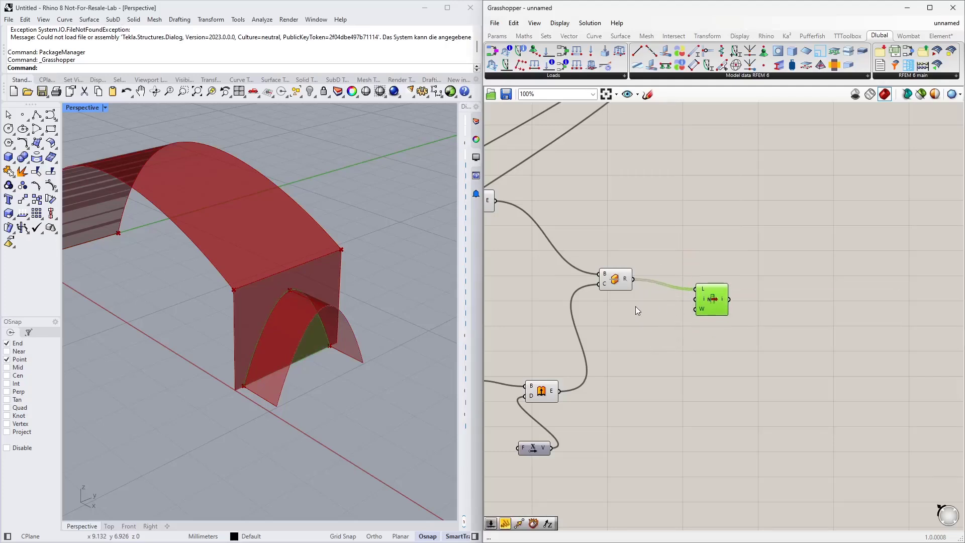
Step: Add a number slider ranging from 0 to 1 and connect it to the List Item's index input i
click(637, 307)
double_click(615, 323)
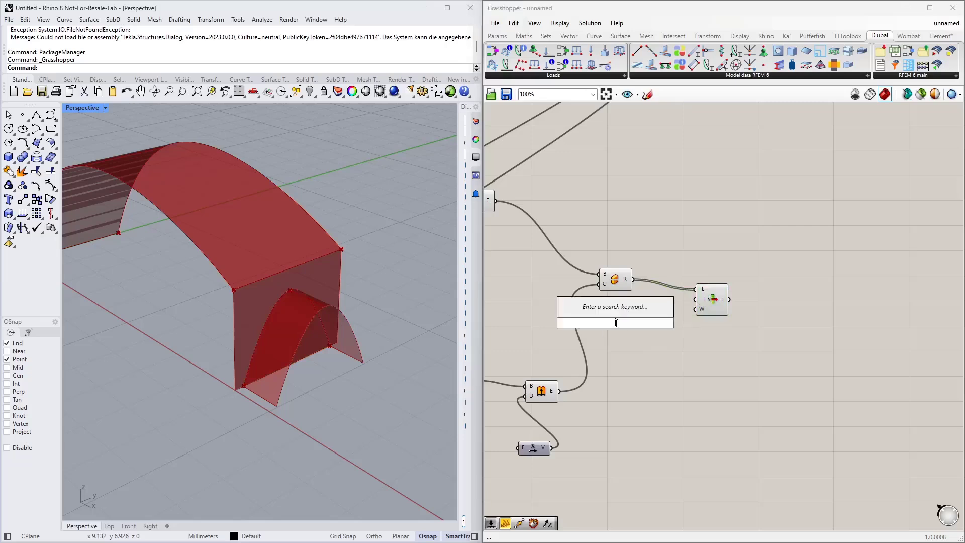
text(0<1)
key(Return)
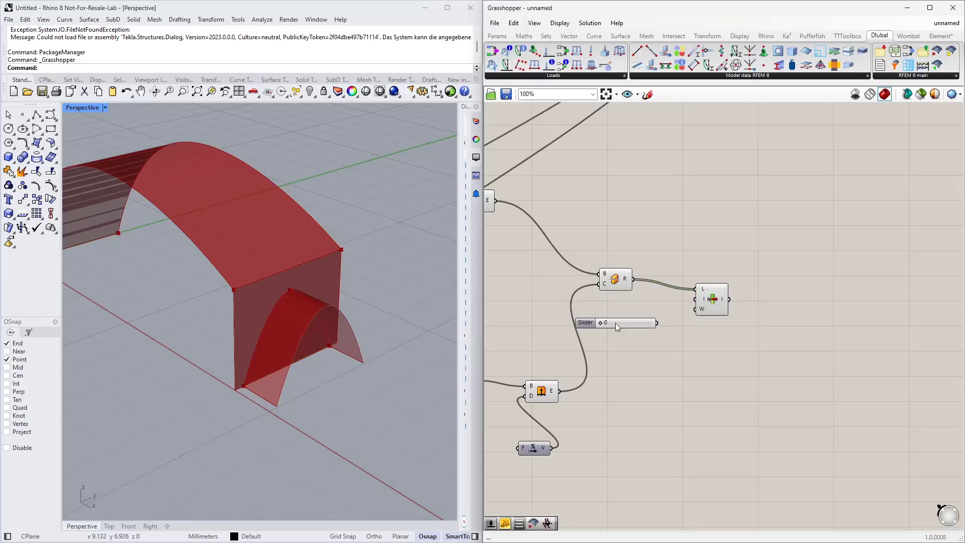
scroll(663, 322, up, 3)
drag(650, 321, 713, 283)
Step: Set the Index slider to 1 so the List Item picks the wall piece around the arched opening
right_drag(342, 341, 264, 324)
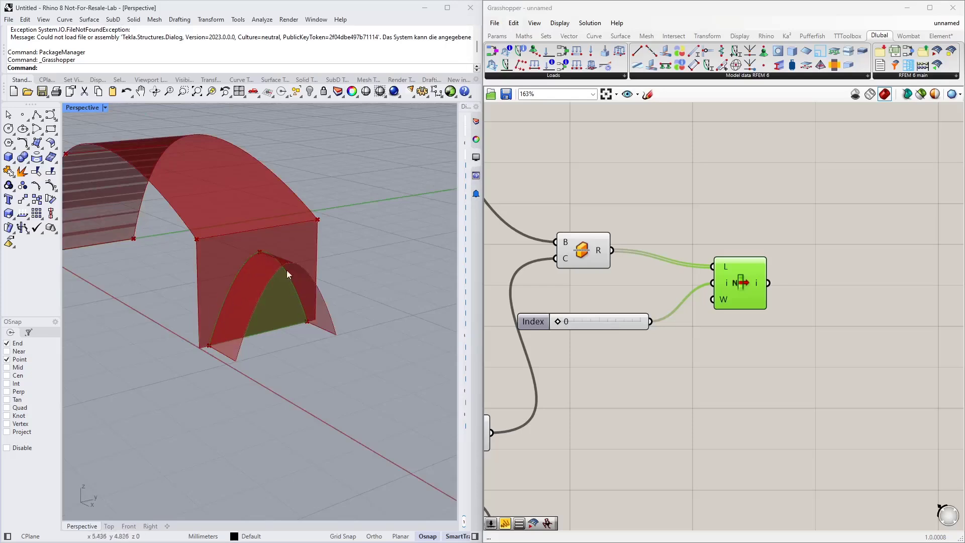
mouse_move(604, 321)
mouse_down()
mouse_move(605, 306)
mouse_move(614, 306)
mouse_up()
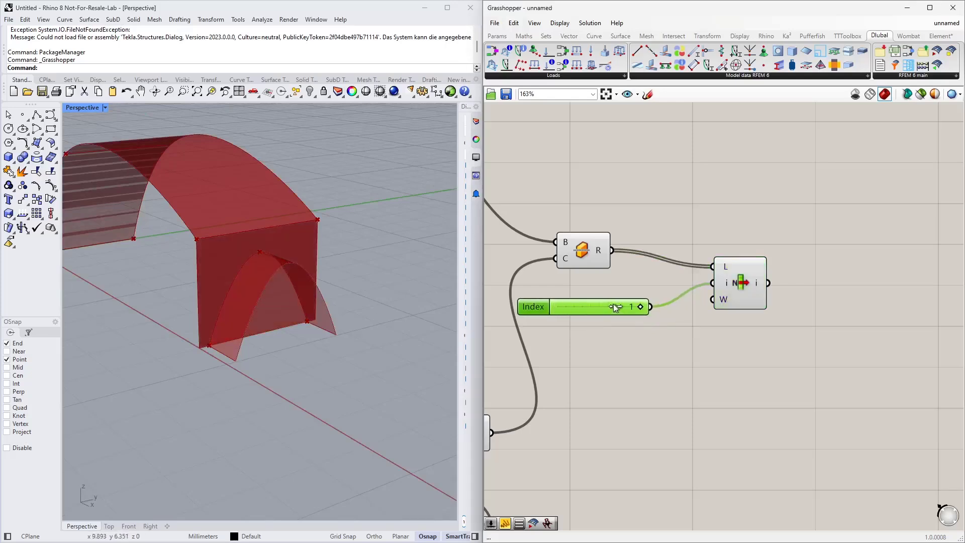
click(751, 287)
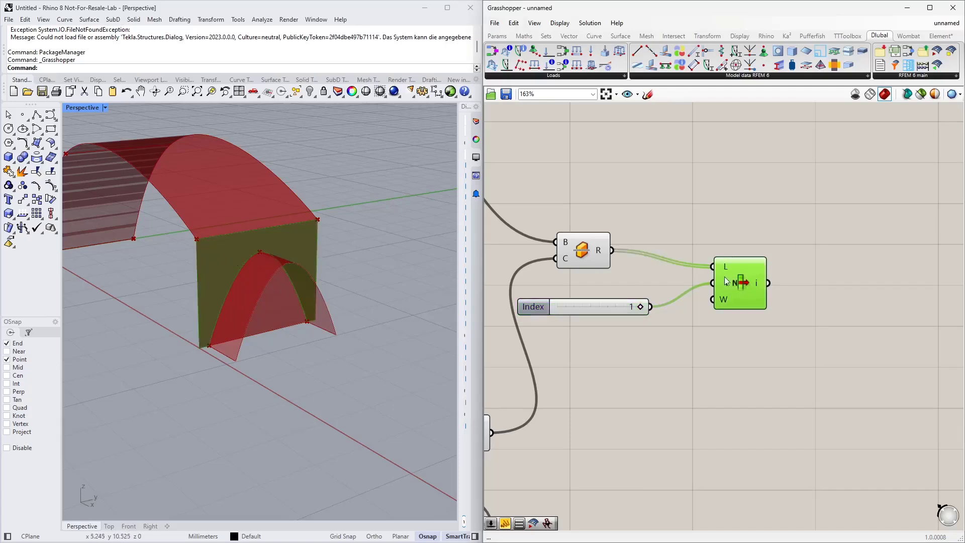
Step: Turn off the preview of the arch's Extrude, the Split Brep and the end wall's Extrude, then check the List Item's wall
scroll(726, 280, down, 3)
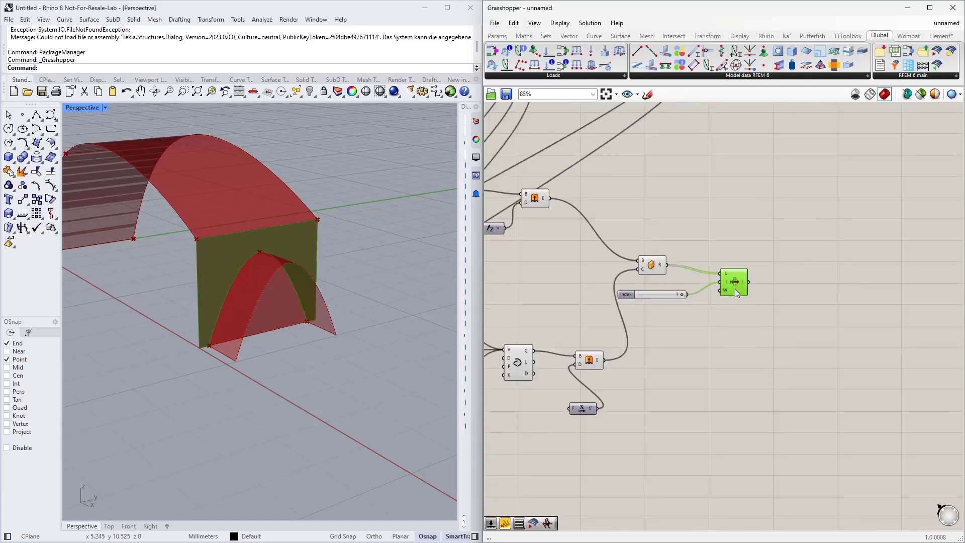
middle_click(597, 358)
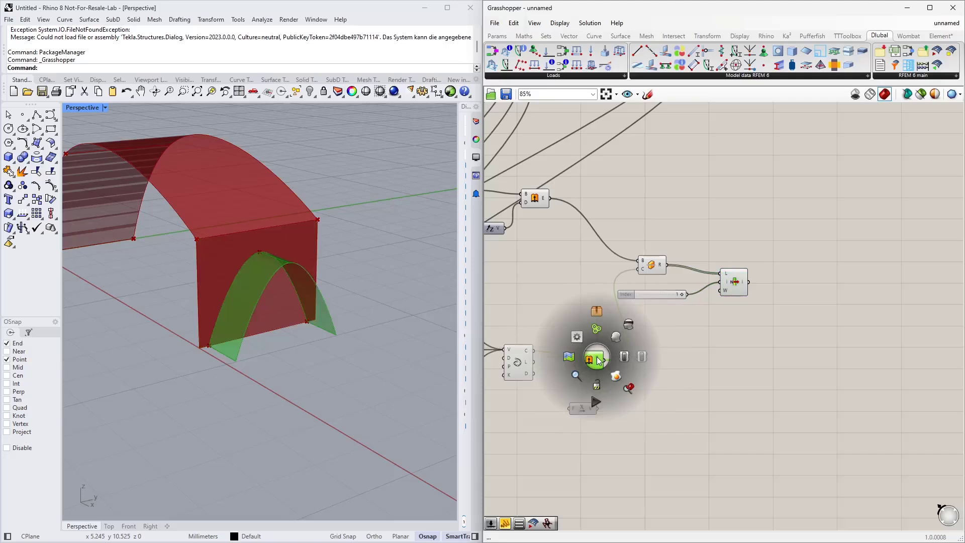
middle_click(653, 263)
click(679, 242)
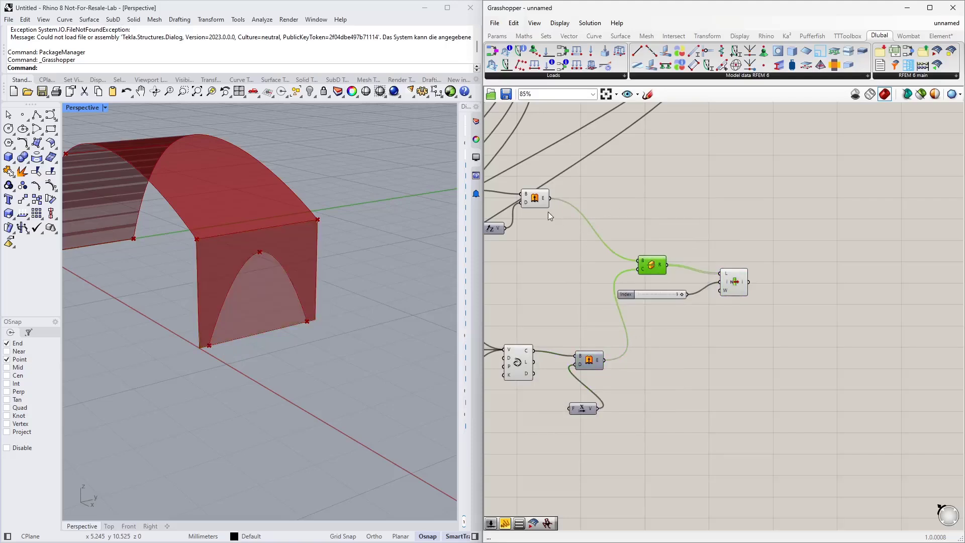
click(535, 199)
middle_click(538, 198)
click(573, 168)
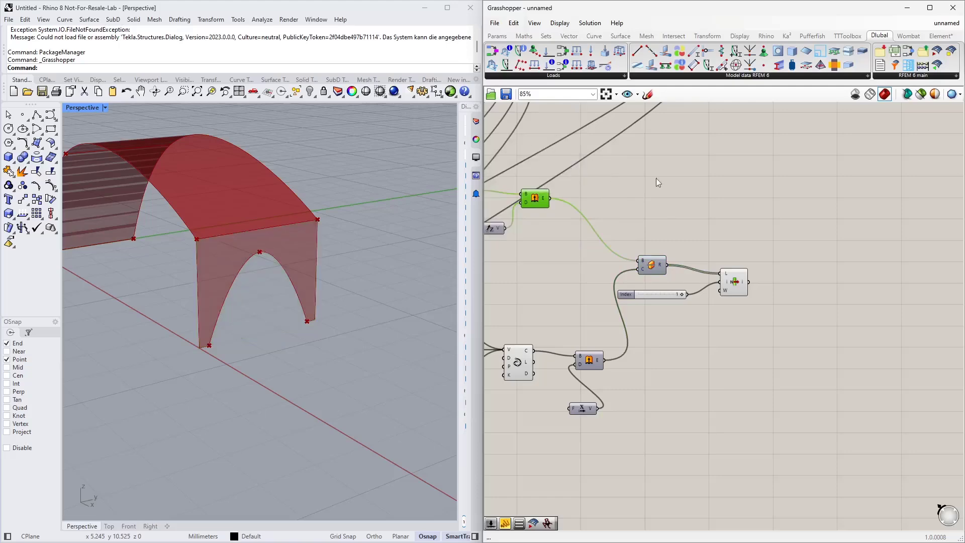
click(656, 178)
right_drag(329, 257, 500, 260)
click(734, 272)
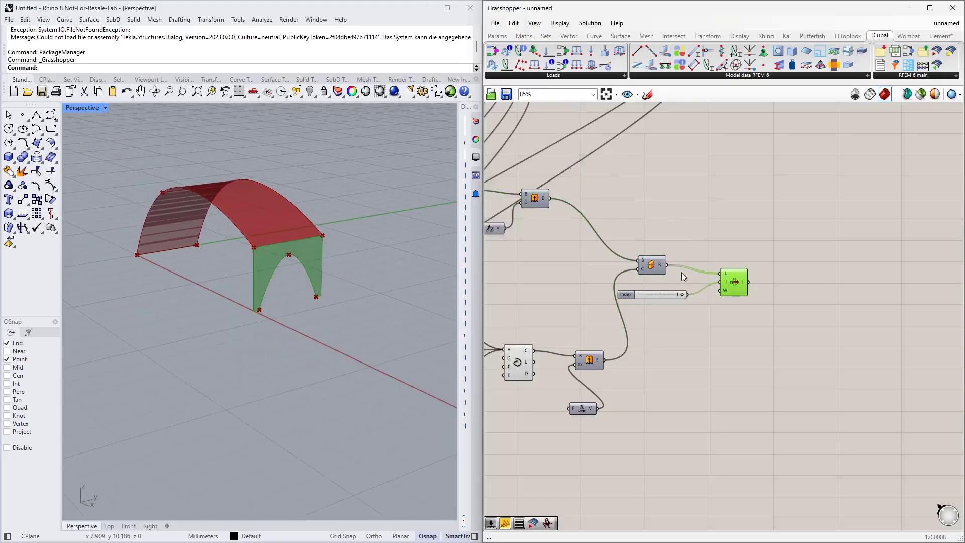
Step: Group all the end wall and arch opening components and move the group slightly away from the group above
scroll(611, 259, down, 3)
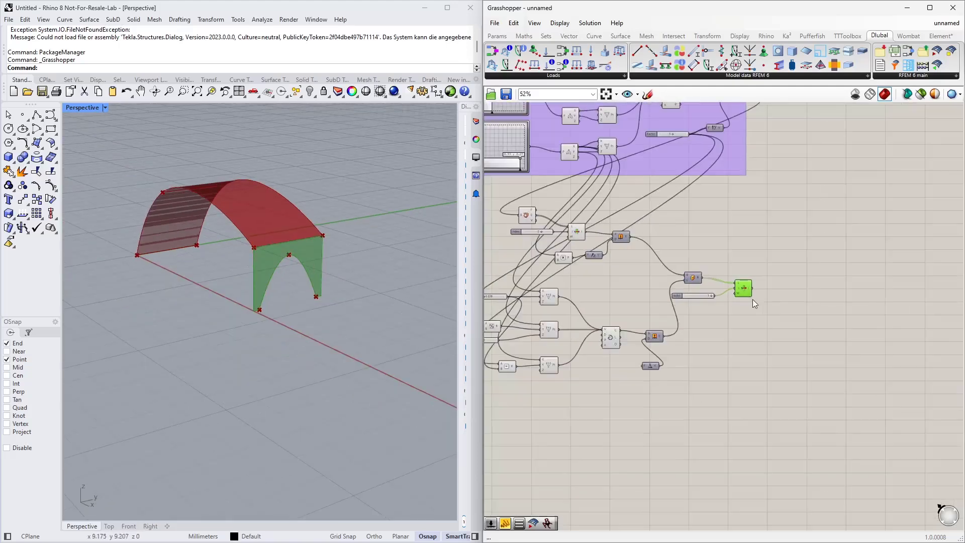
right_drag(753, 299, 821, 301)
drag(867, 426, 536, 204)
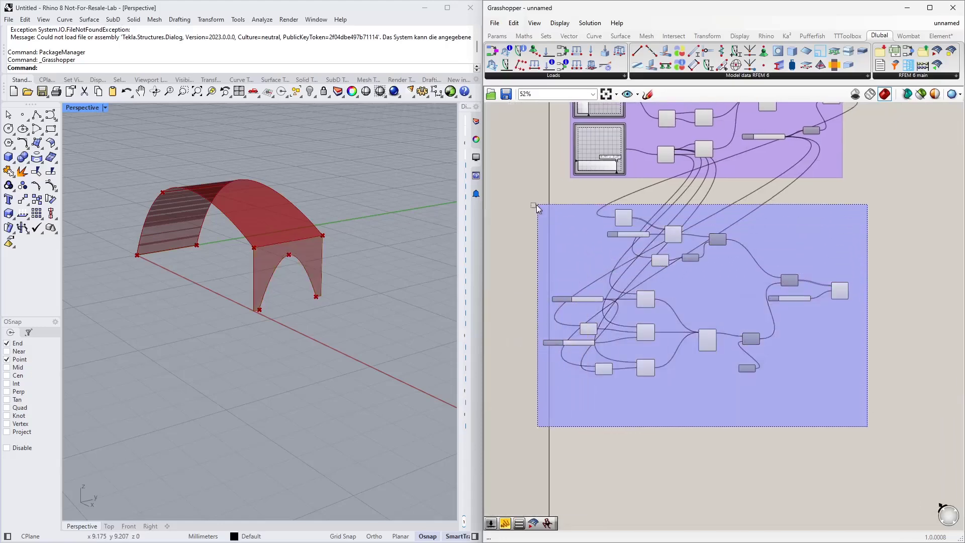
right_click(581, 252)
click(610, 332)
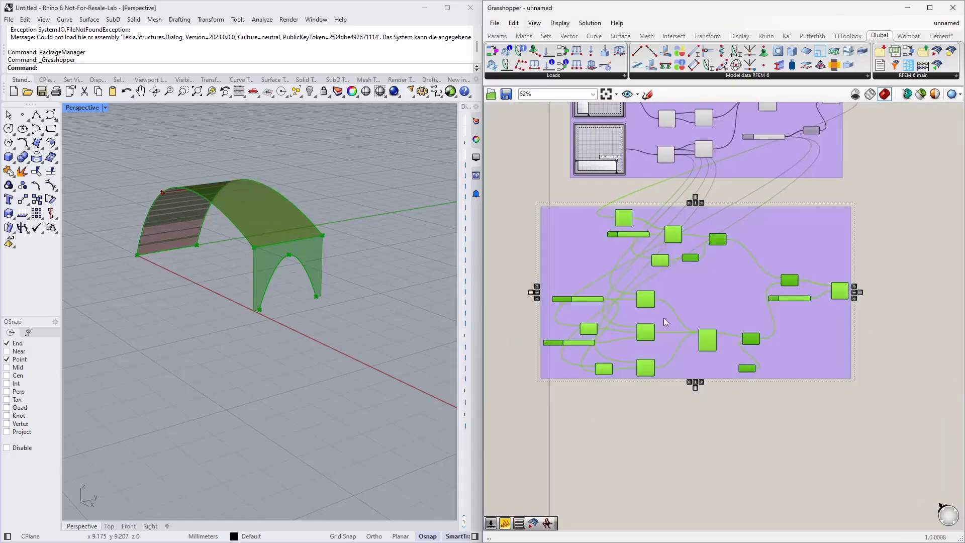
drag(711, 271, 730, 288)
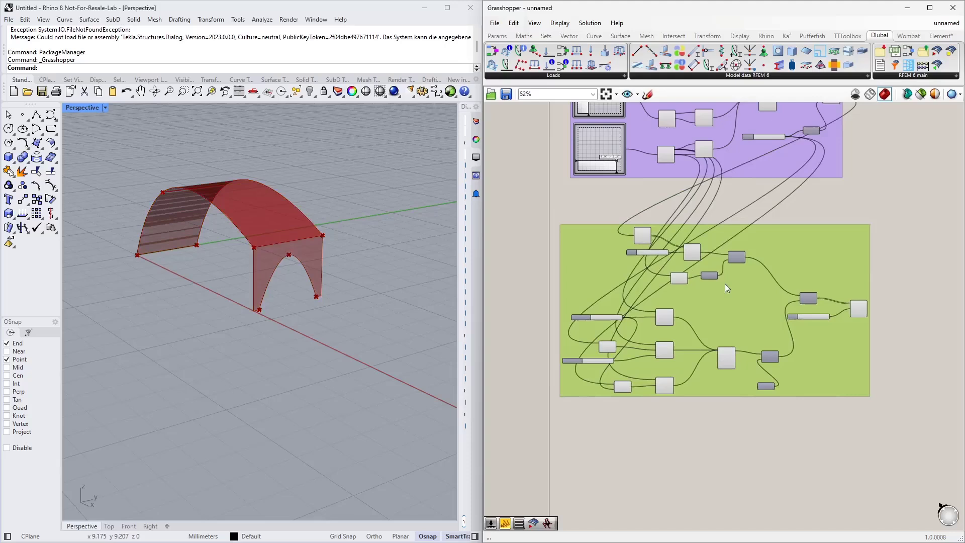
Step: Add a Scribble label above the new group with the text "Arc Surface"
double_click(576, 198)
text(scribble)
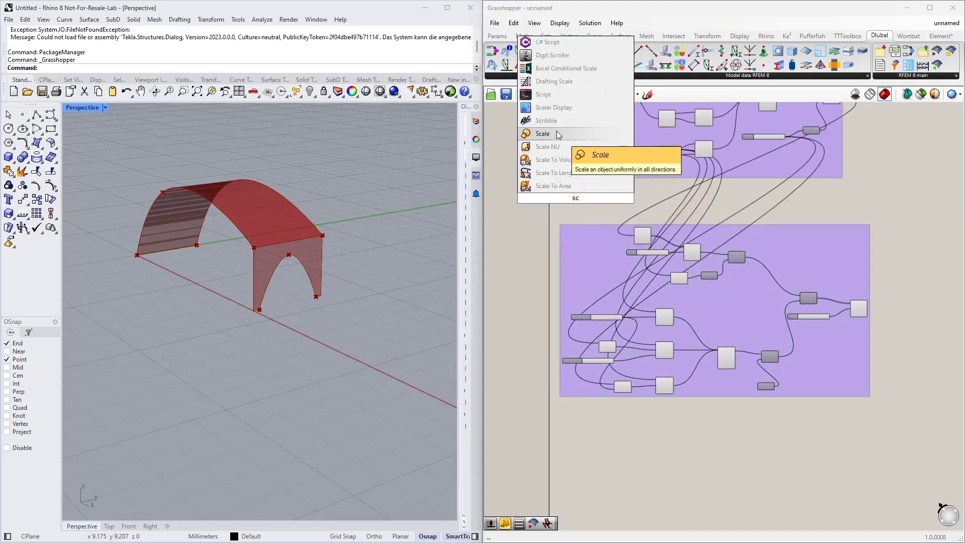
click(545, 134)
double_click(583, 201)
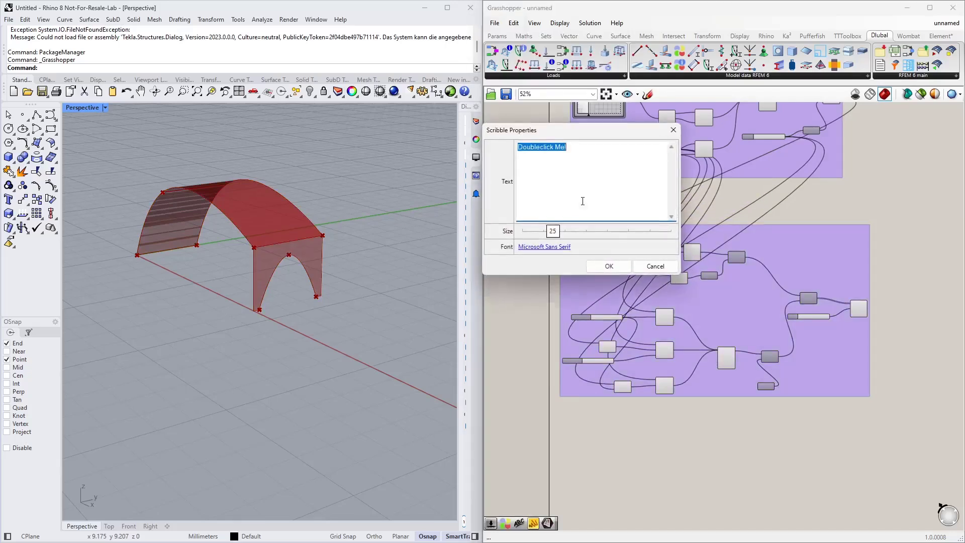
text(Arc Surface)
click(608, 266)
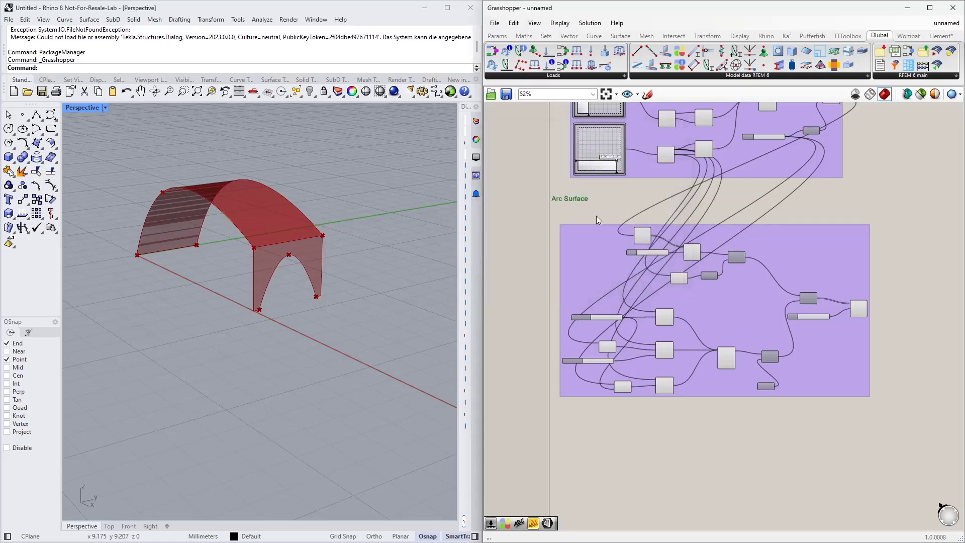
Step: Centre the "Arc Surface" label just above its components and add it to their group
drag(585, 205, 706, 217)
click(702, 253)
right_click(758, 251)
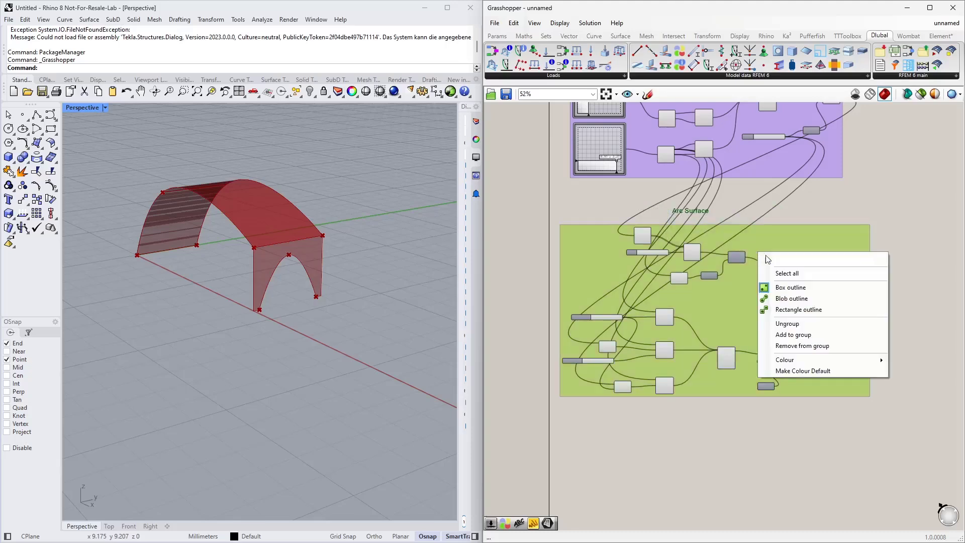
click(806, 335)
click(728, 446)
right_drag(728, 446, 617, 371)
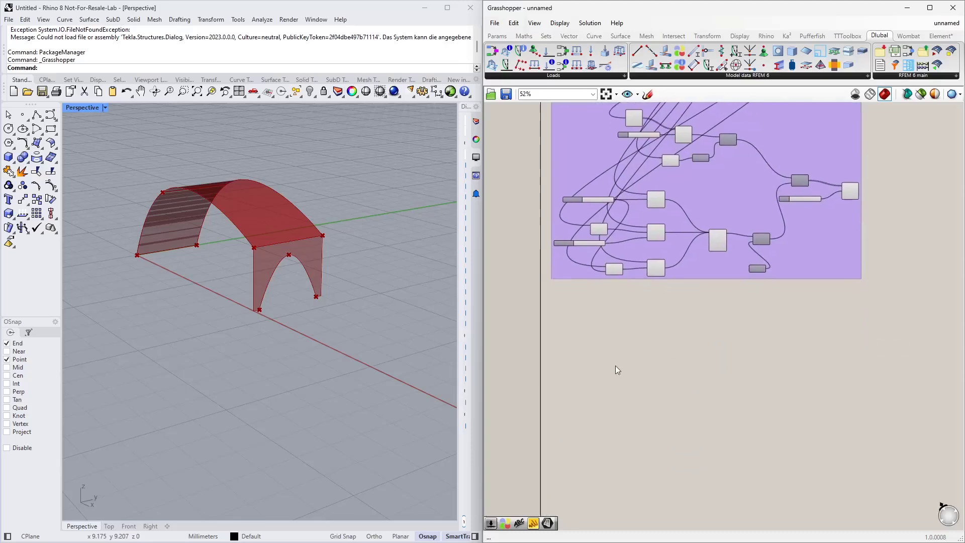
Step: Place an Edge Surface component in the empty canvas area below the Arc Surface group
scroll(613, 340, up, 2)
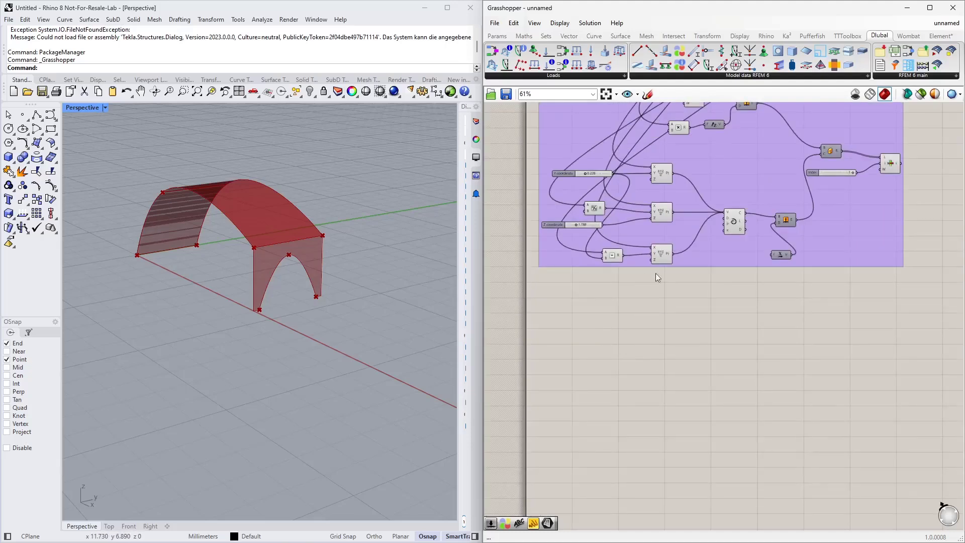
scroll(609, 336, up, 3)
click(620, 35)
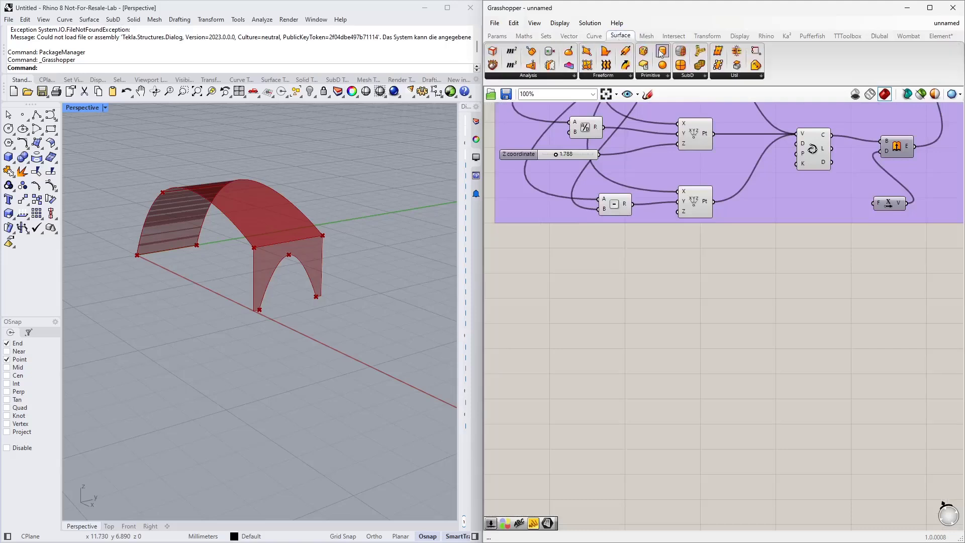
click(604, 75)
click(603, 143)
click(731, 336)
scroll(708, 331, up, 4)
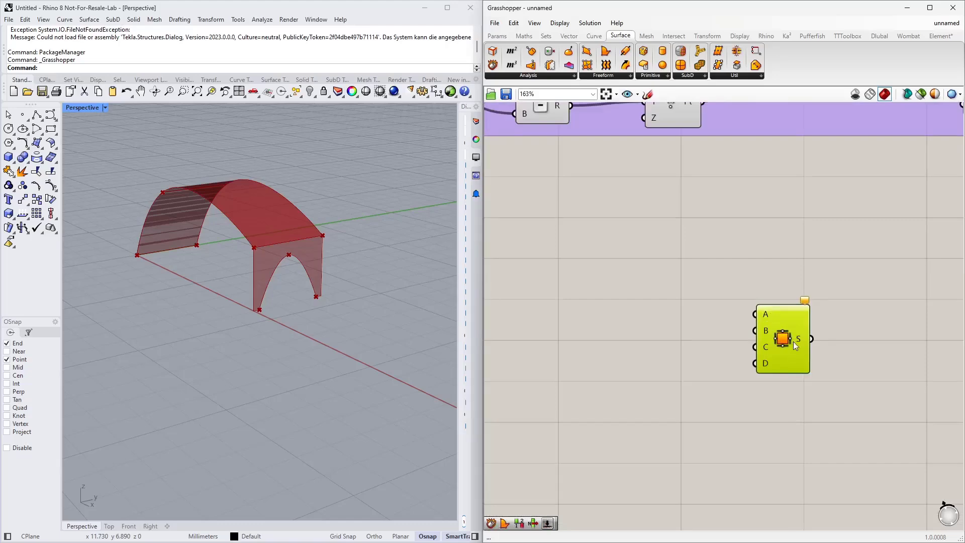
Step: Connect the curve output of the Interpolate component in the upper group to the Edge Surface's input A
scroll(638, 315, down, 6)
right_drag(639, 309, 668, 424)
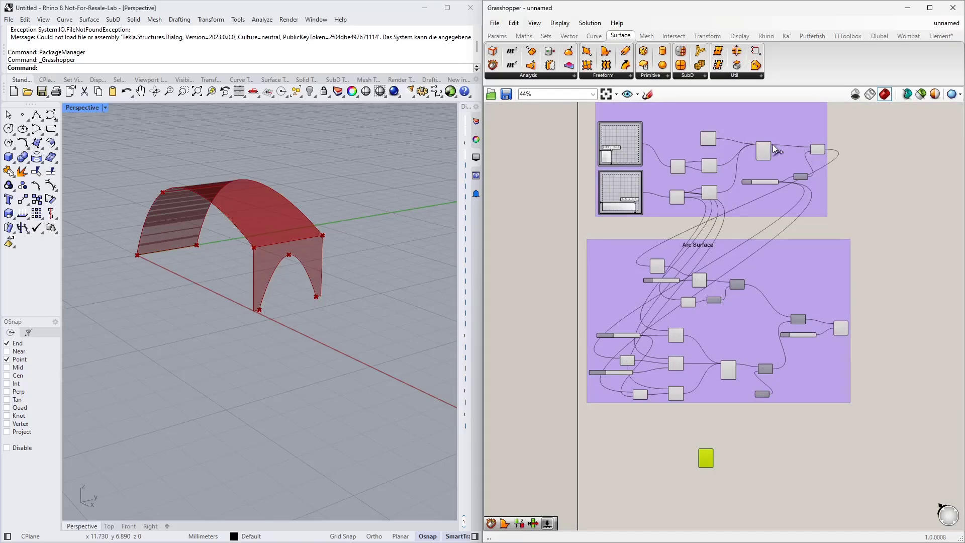
drag(767, 167, 707, 455)
scroll(706, 455, up, 1)
scroll(702, 374, up, 4)
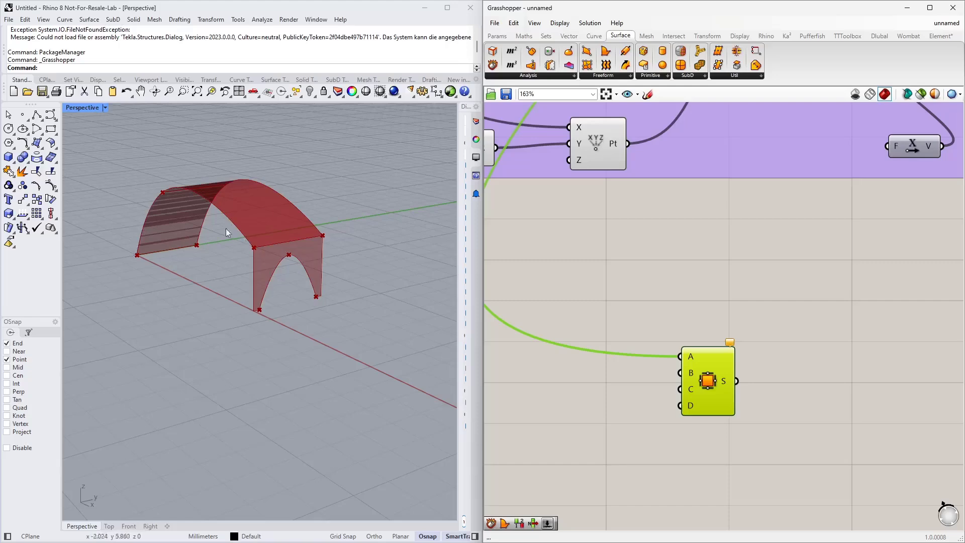
Step: Add a Deconstruct Brep component beside the Edge Surface and select the List Item that holds the cut end wall
scroll(682, 307, down, 3)
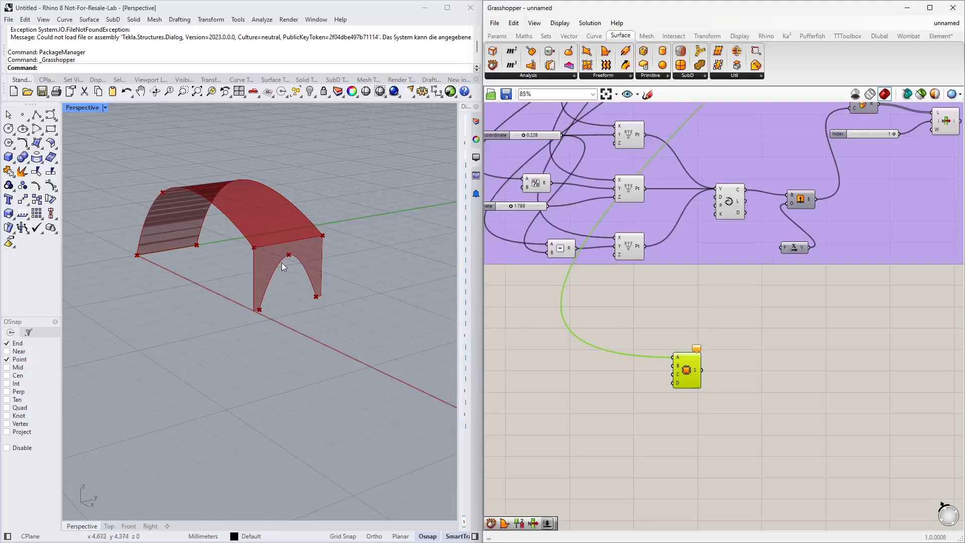
click(490, 279)
scroll(790, 322, down, 2)
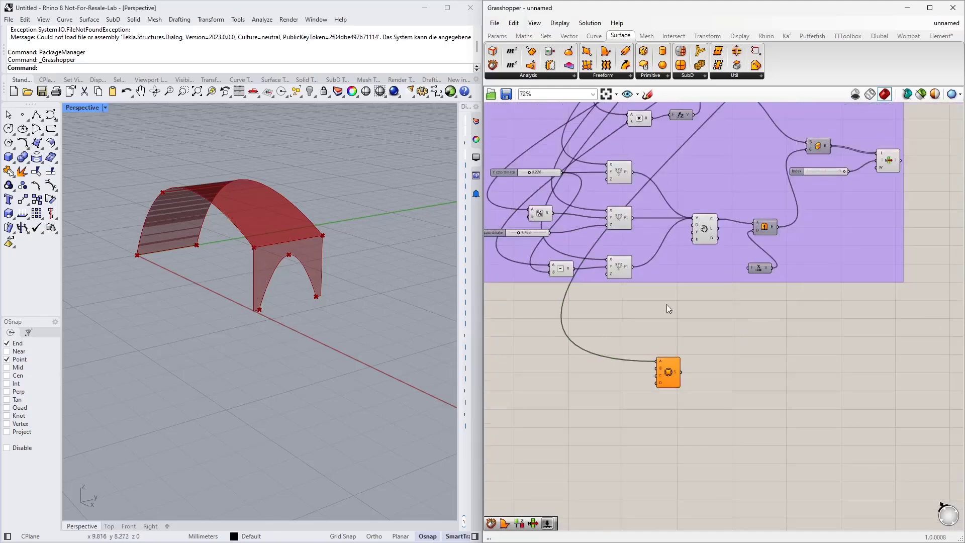
double_click(553, 363)
text(de)
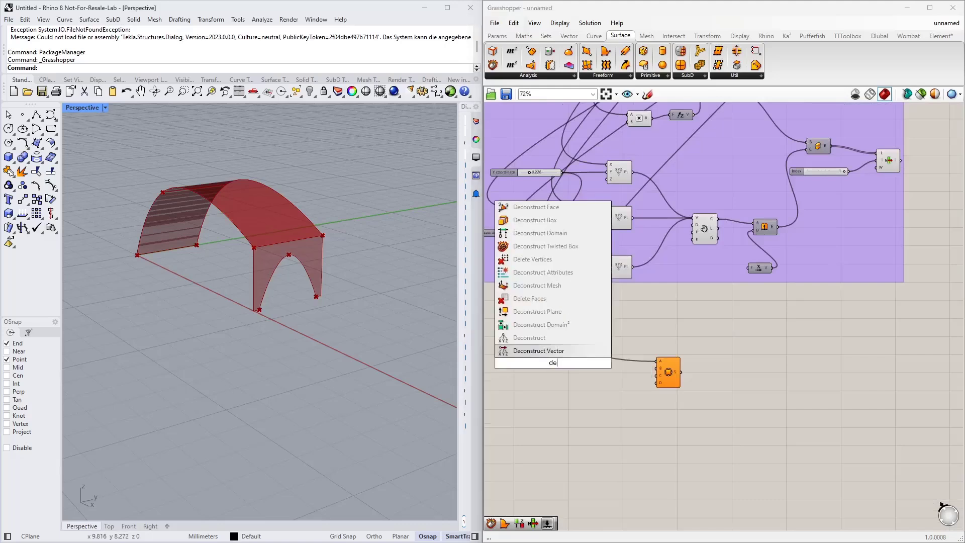
text(c brep)
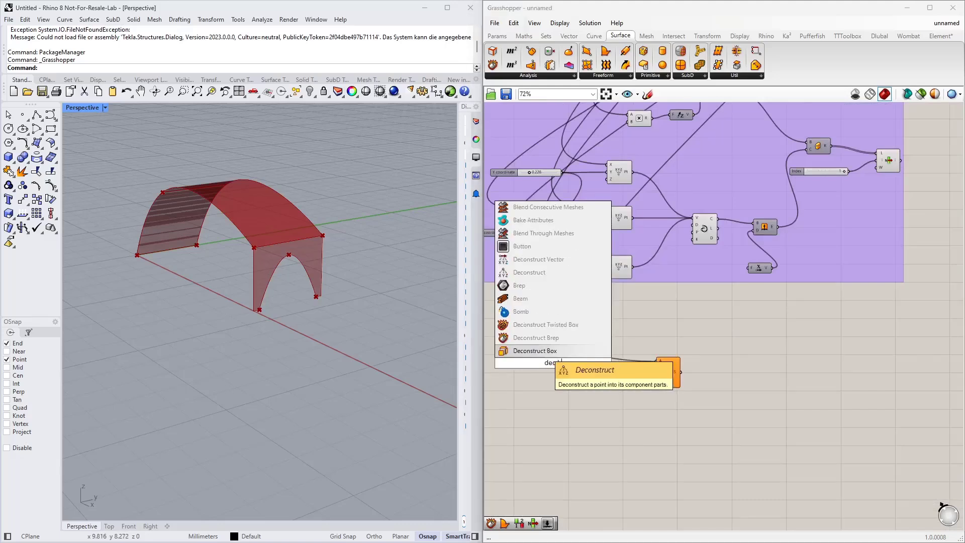
click(533, 350)
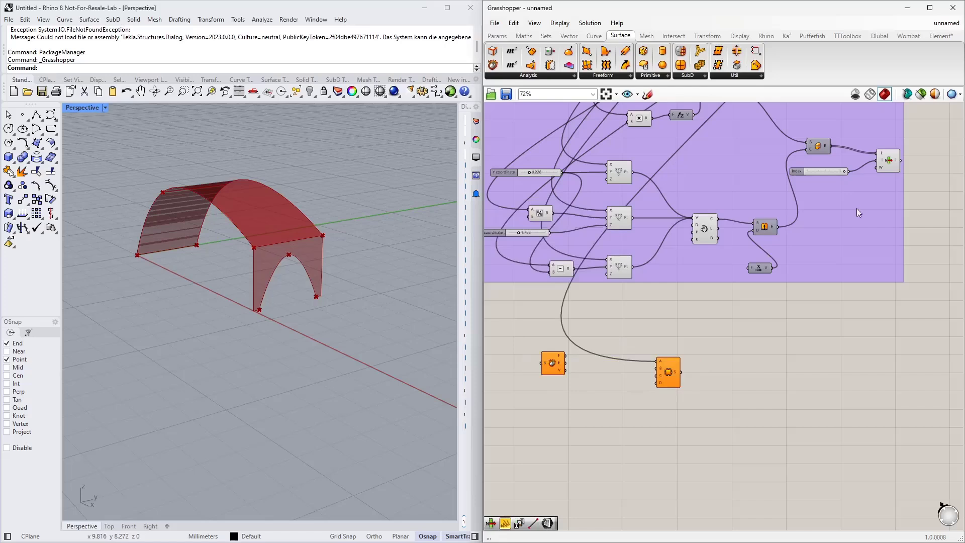
click(886, 159)
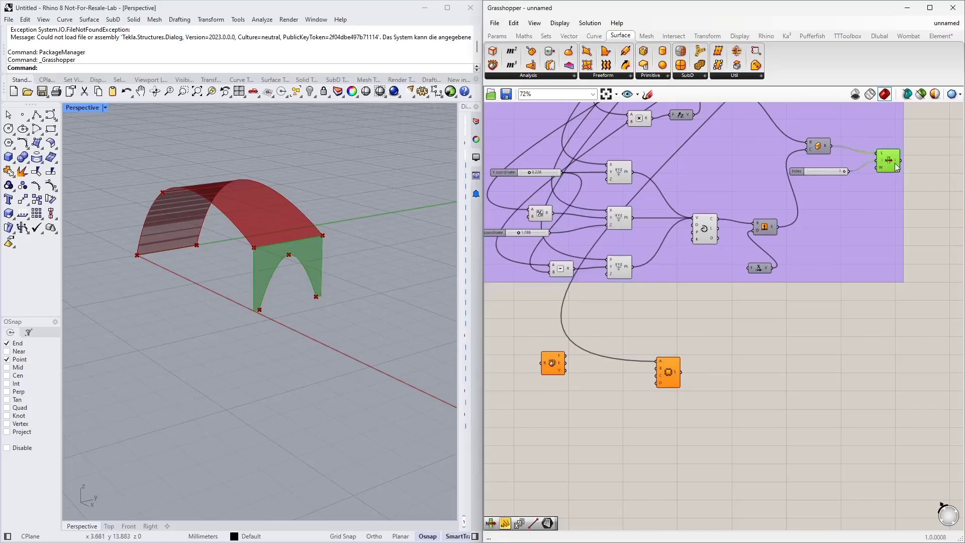
Step: Connect the output of the List Item holding the cut end wall to the B input of the new Deconstruct Brep
drag(903, 159, 551, 365)
click(551, 364)
scroll(543, 396, up, 5)
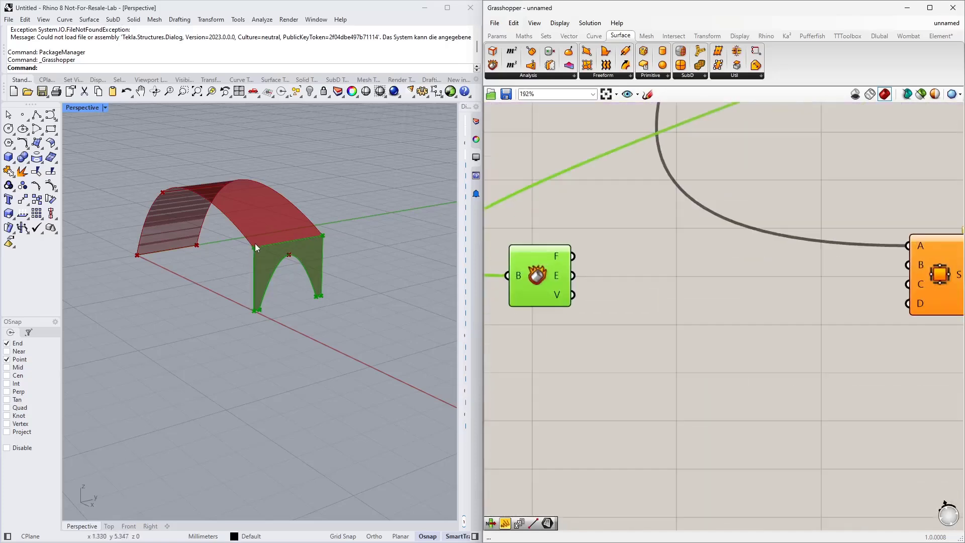
Step: Add a List Item component beside the Deconstruct Brep and feed its L input from the faces output F
click(594, 345)
double_click(595, 344)
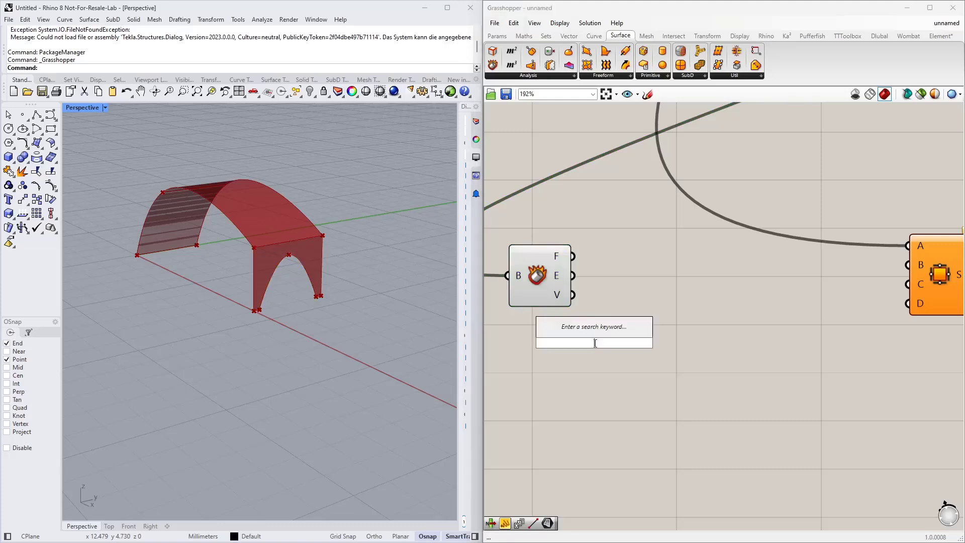
text(list item)
key(Return)
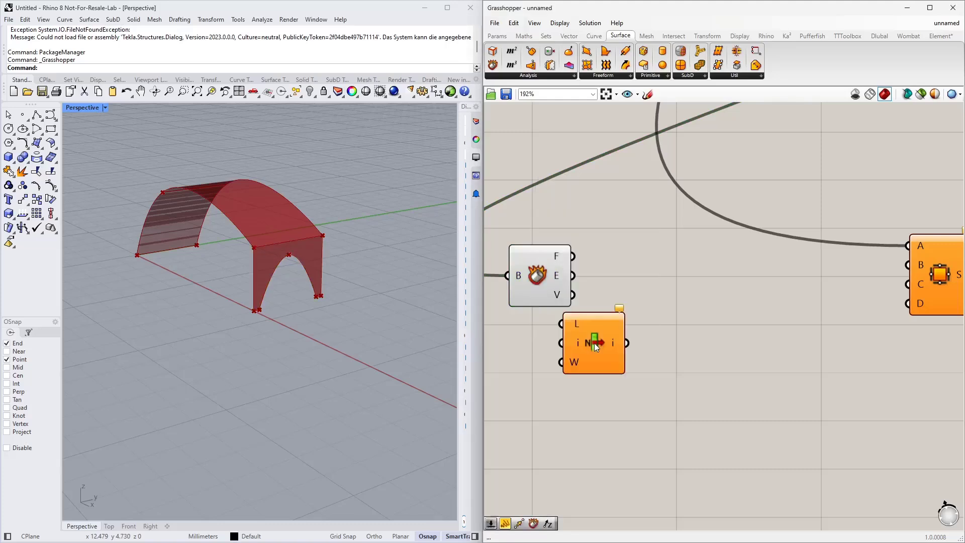
drag(595, 343, 700, 332)
mouse_move(574, 256)
mouse_down()
mouse_move(669, 330)
mouse_move(670, 315)
mouse_move(718, 334)
mouse_up()
Step: Add a number slider starting at 6, connect it to the new List Item's index input, and set it to 0
double_click(527, 351)
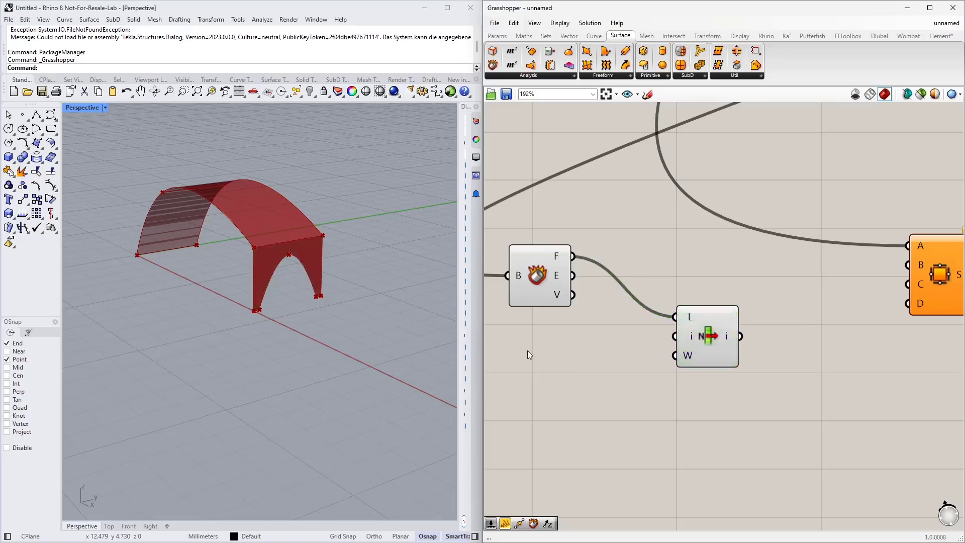
text(6)
key(Return)
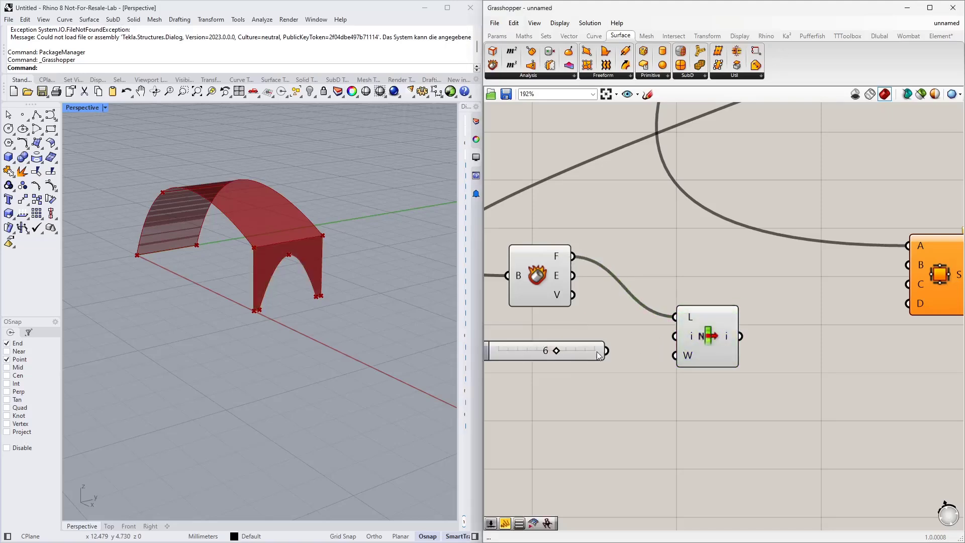
mouse_move(607, 351)
mouse_down()
mouse_move(674, 337)
mouse_move(617, 349)
mouse_move(621, 343)
mouse_up()
click(714, 341)
scroll(292, 276, up, 5)
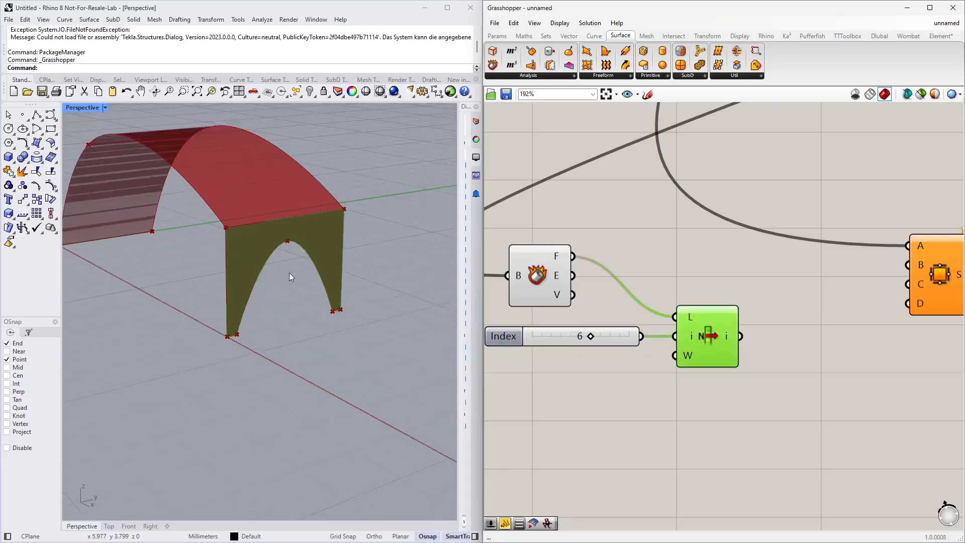
click(587, 337)
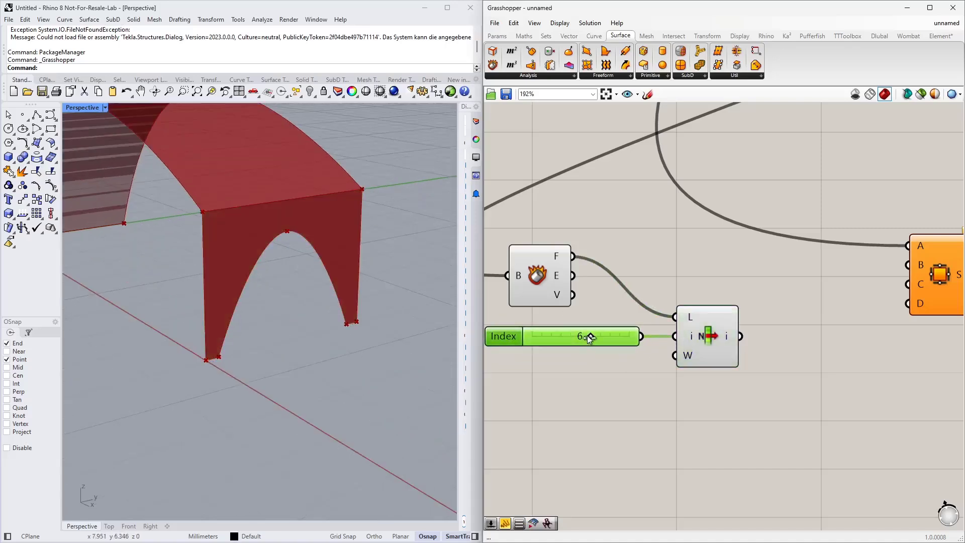
click(714, 337)
drag(593, 338, 534, 337)
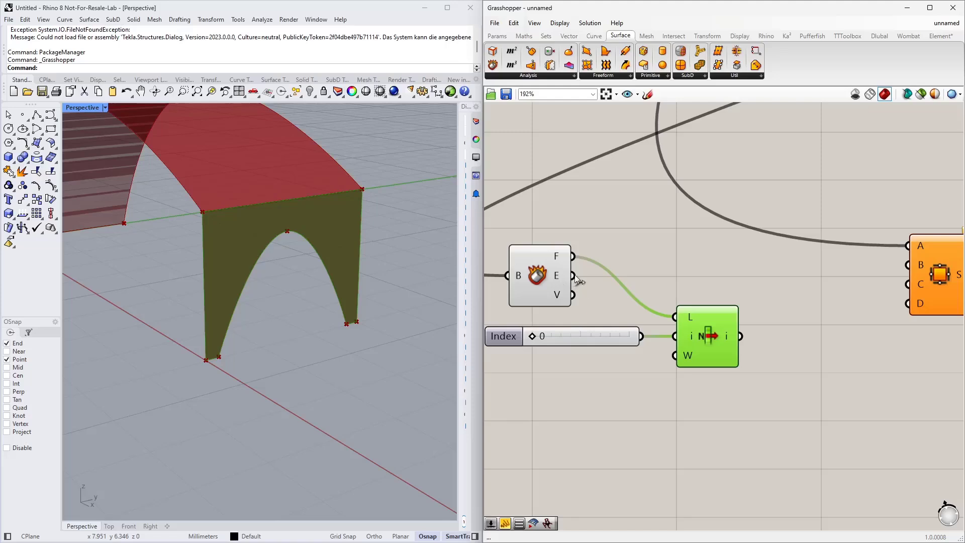
Step: Replace the List Item's L input with the Deconstruct Brep's edges output E and set the index slider to 2
drag(575, 276, 676, 318)
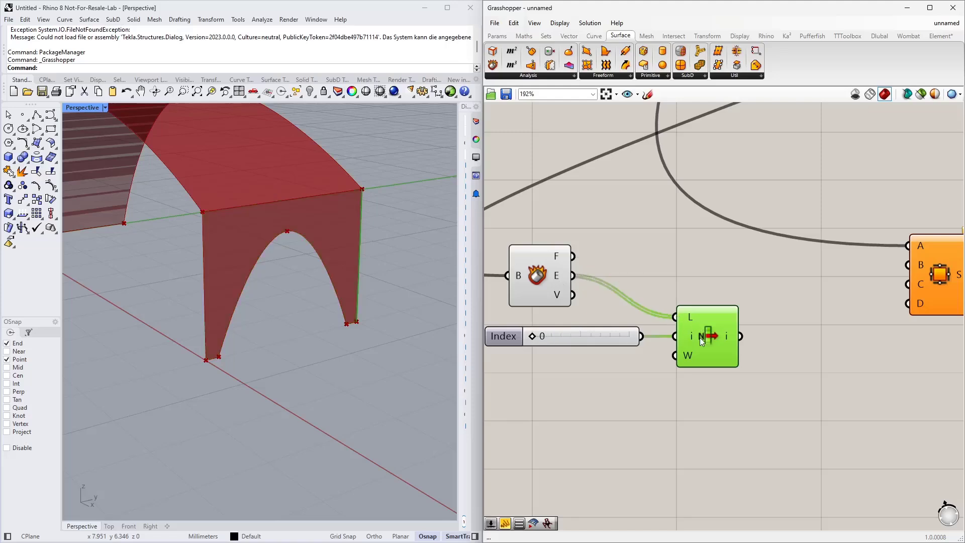
click(538, 337)
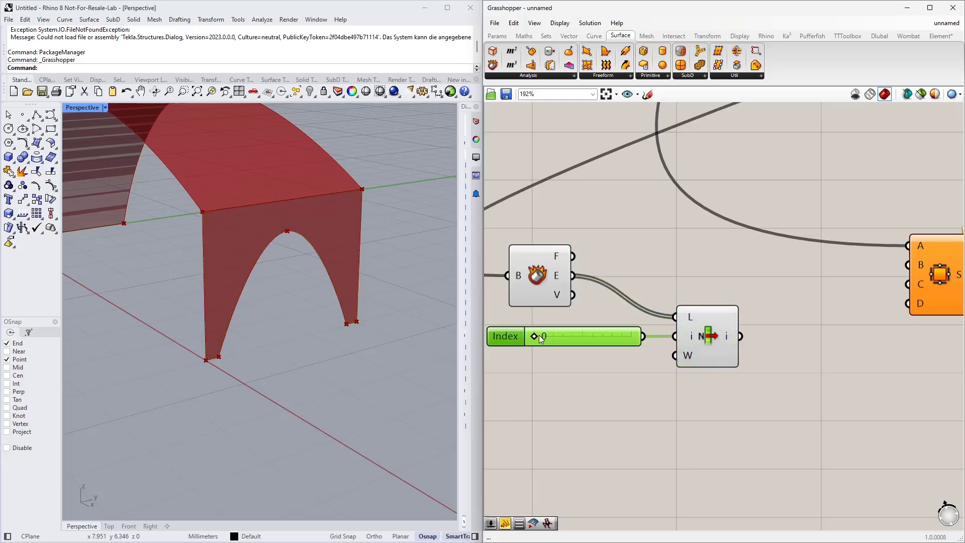
drag(536, 334, 555, 339)
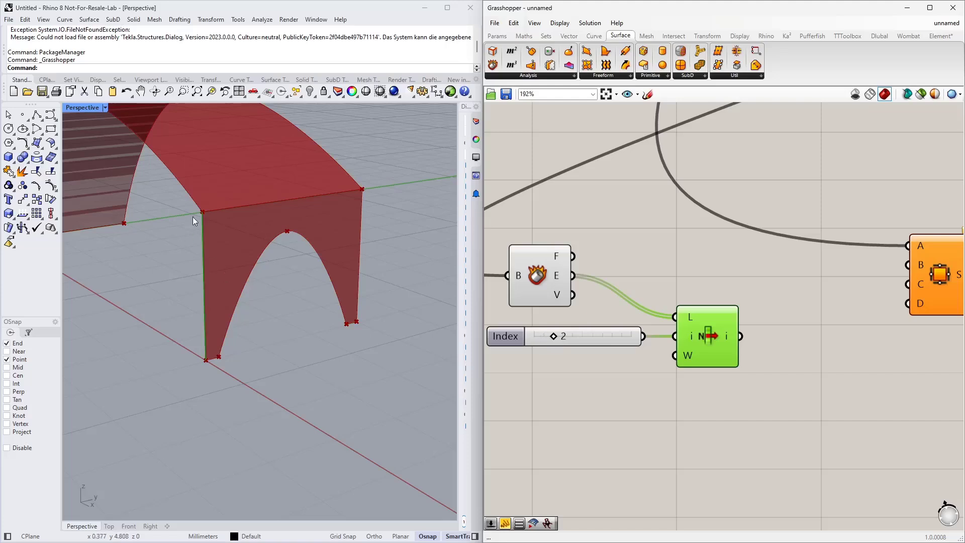
Step: Connect the List Item's output to the Edge Surface's input B and move the edge-selection components up, closer to the Edge Surface
scroll(631, 321, down, 3)
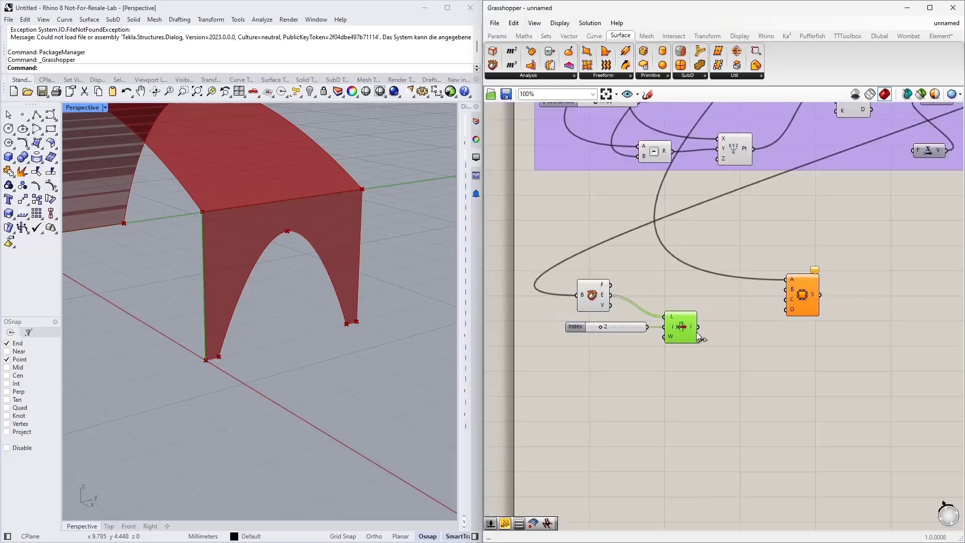
drag(699, 327, 786, 289)
right_drag(176, 345, 219, 367)
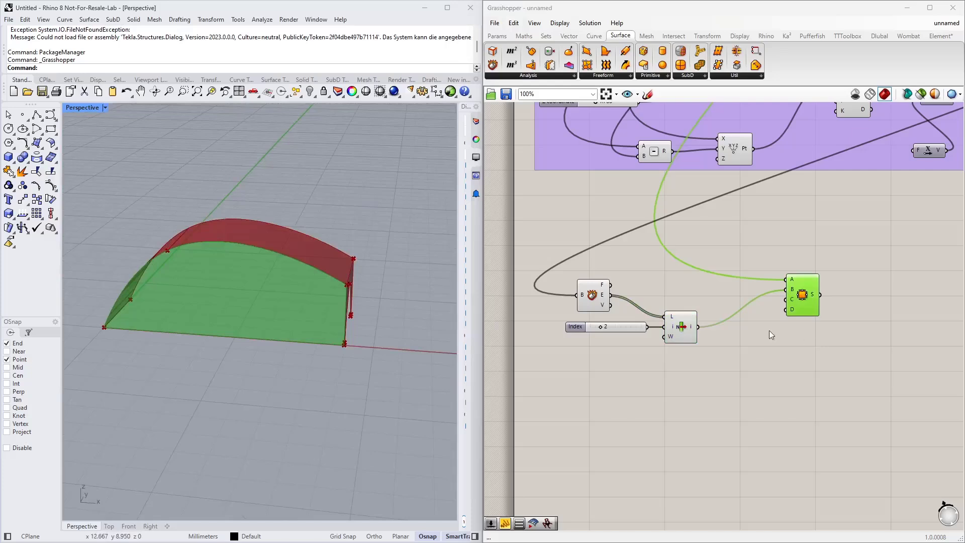
drag(733, 372, 549, 268)
drag(672, 329, 694, 294)
click(674, 343)
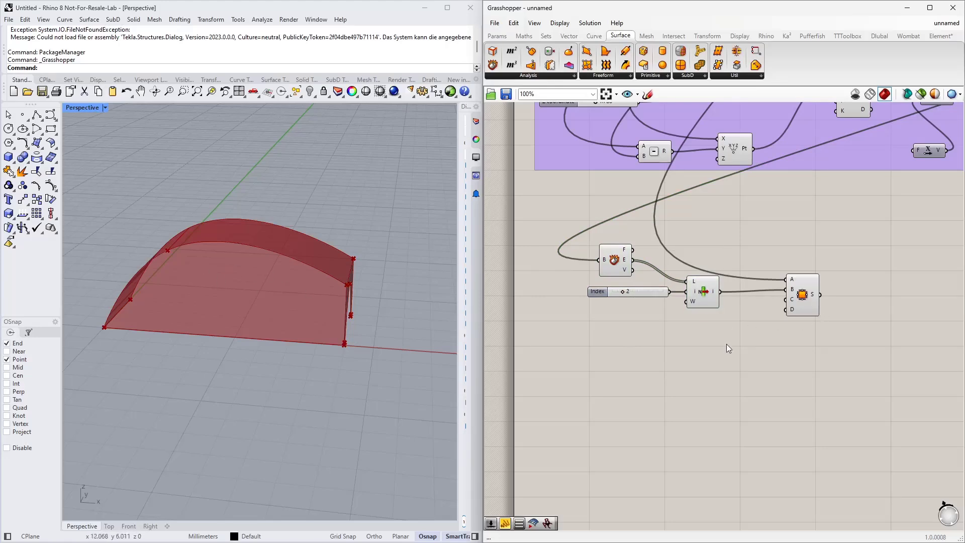
Step: Add a Rectangle 2Pt component in the free canvas area below the Edge Surface components
scroll(729, 348, down, 4)
scroll(615, 319, up, 2)
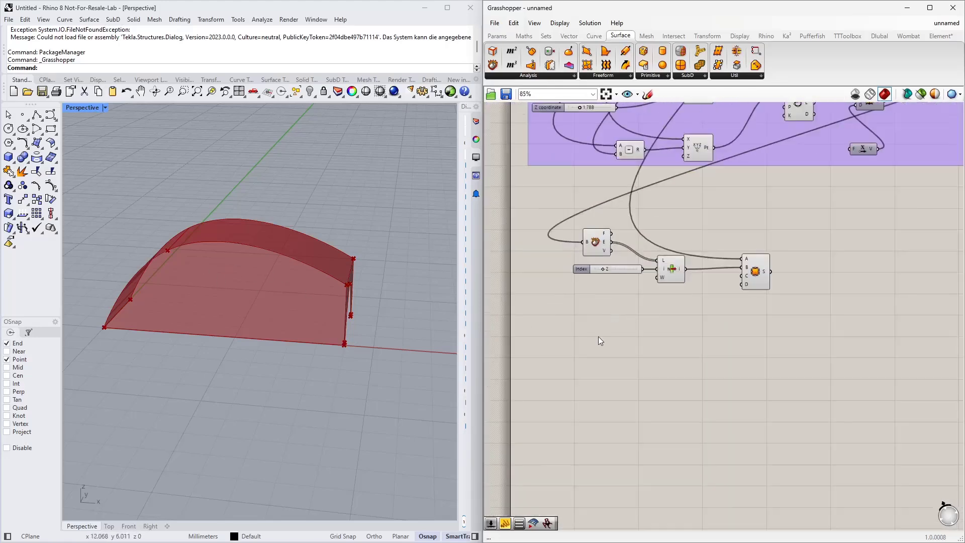
double_click(679, 368)
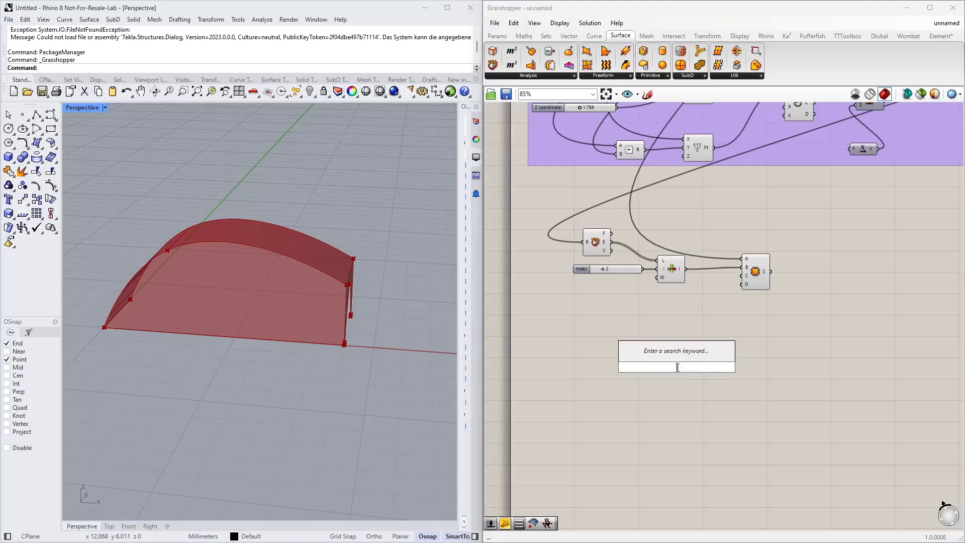
text(rec)
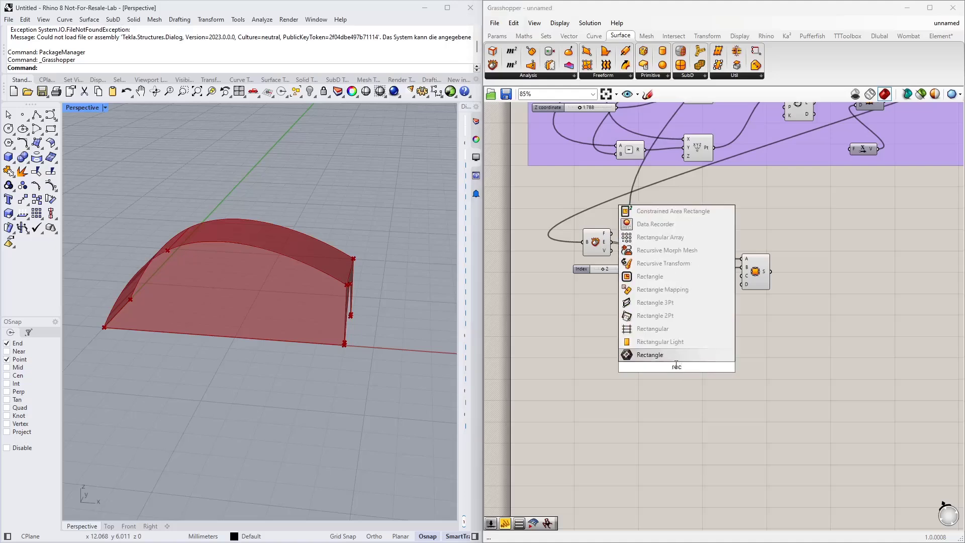
click(677, 317)
mouse_move(680, 370)
mouse_down()
mouse_move(687, 345)
mouse_move(684, 360)
mouse_up()
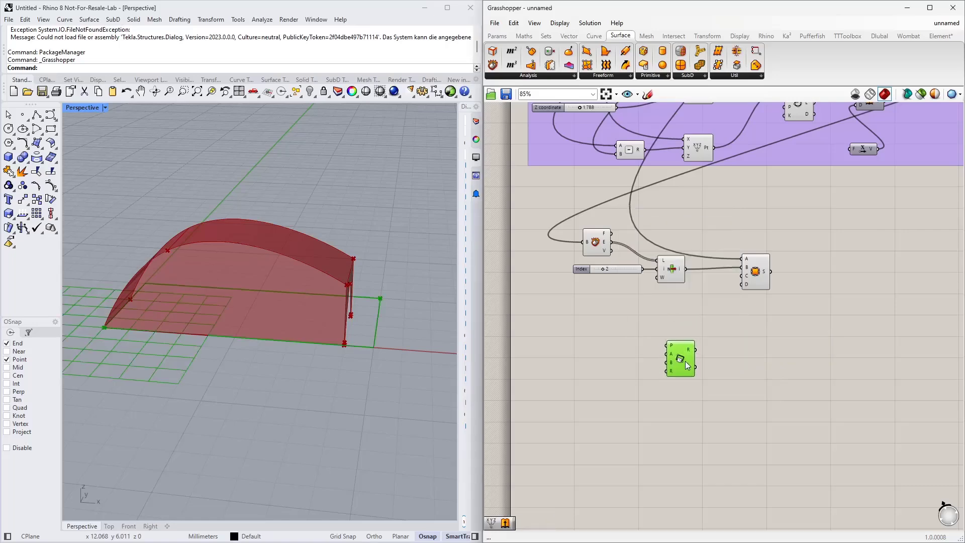
scroll(611, 364, up, 2)
right_drag(609, 363, 640, 362)
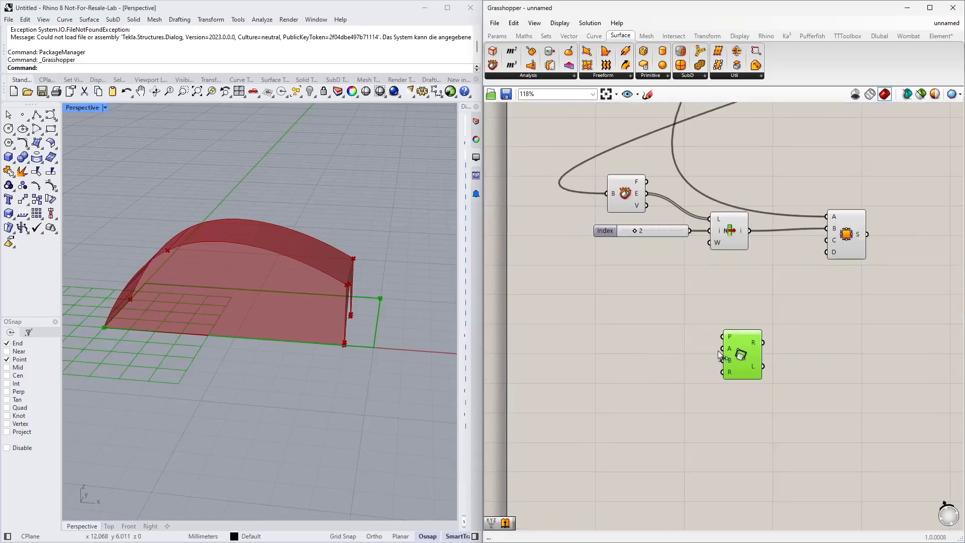
scroll(724, 353, up, 3)
scroll(812, 345, down, 2)
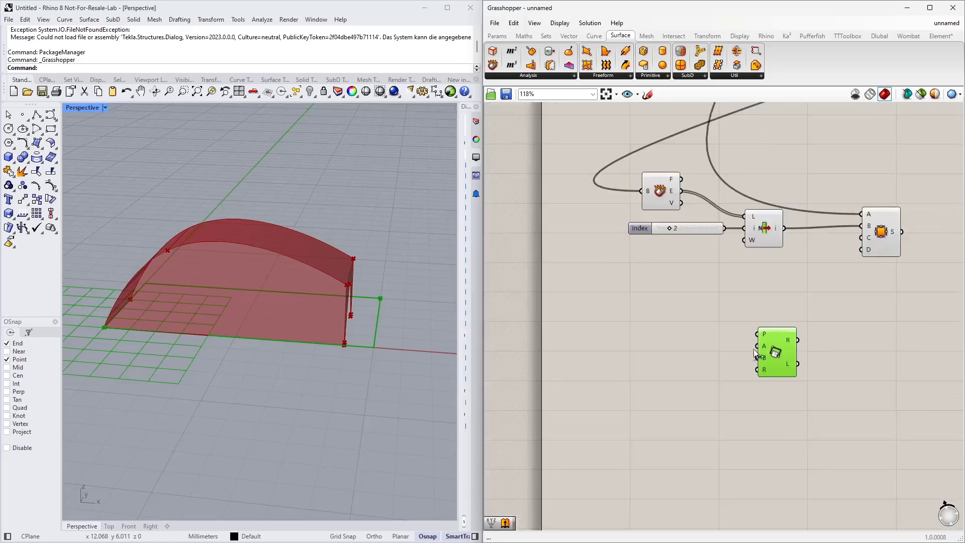
drag(777, 351, 776, 374)
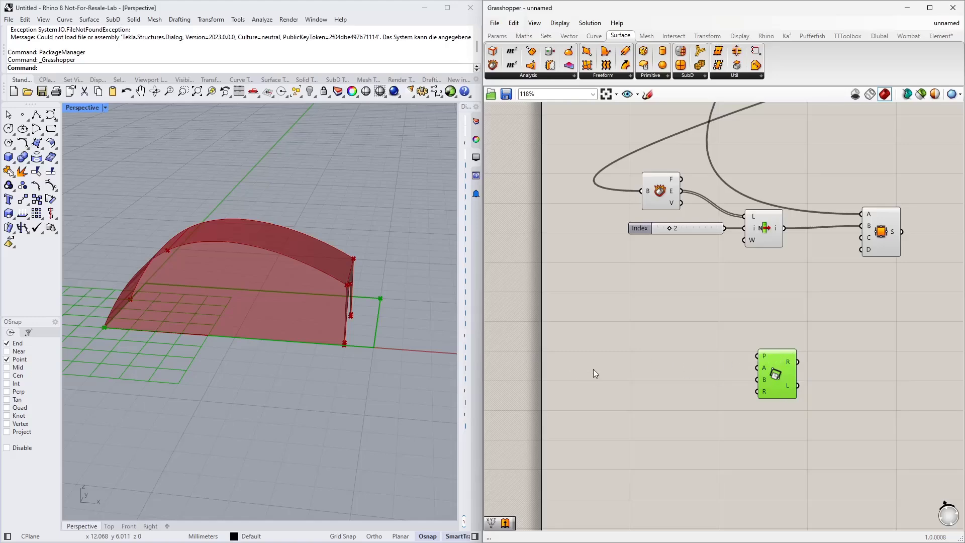
Step: Copy both MD sliders with their Deconstruct and Construct Point components from the "Rood surface" group and place the copy beside the Rectangle 2Pt
scroll(654, 377, down, 4)
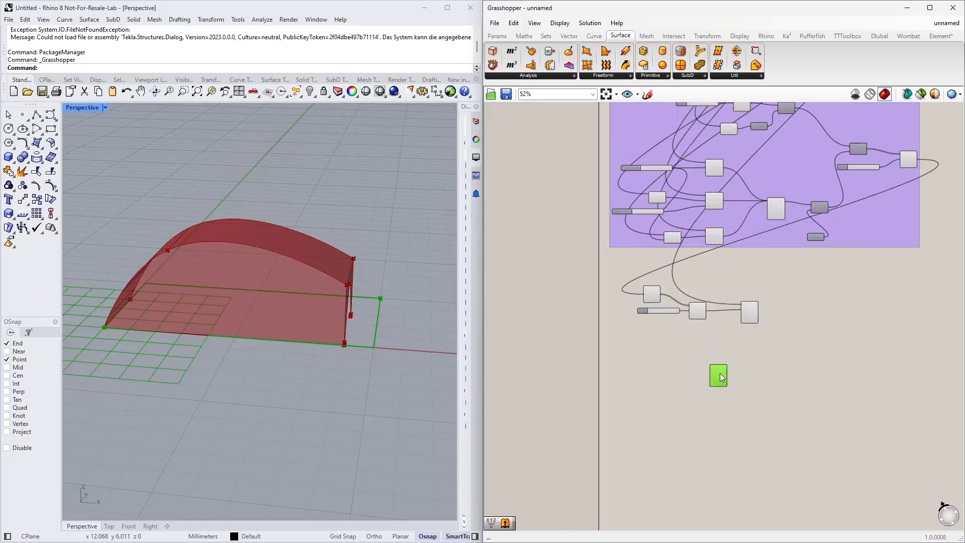
scroll(665, 375, up, 3)
right_drag(581, 170, 617, 407)
right_drag(592, 220, 595, 325)
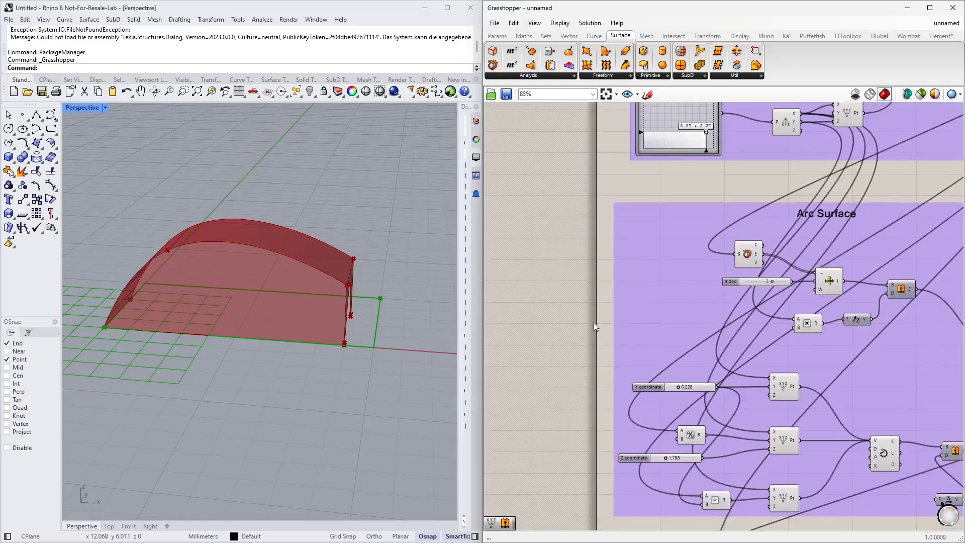
right_drag(593, 251, 559, 443)
drag(541, 142, 777, 362)
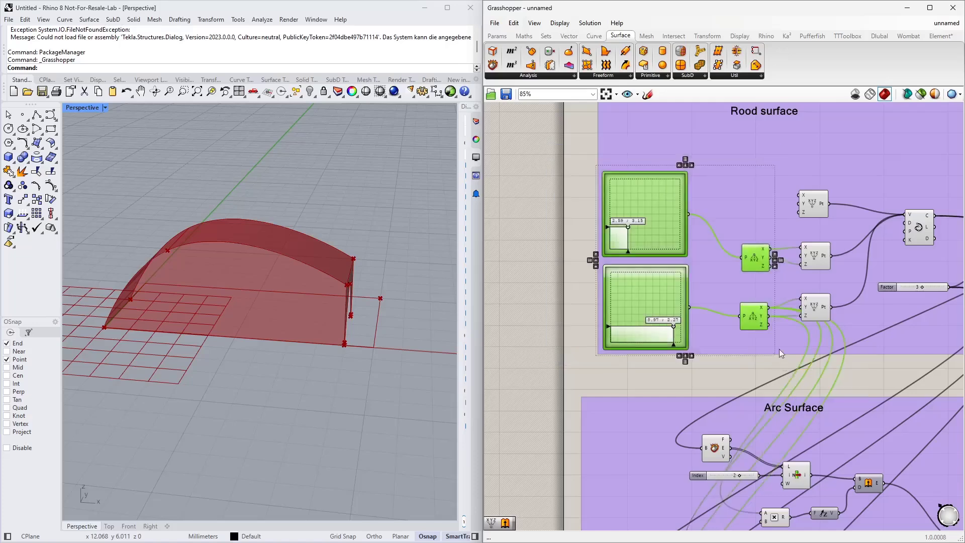
shift+click(818, 260)
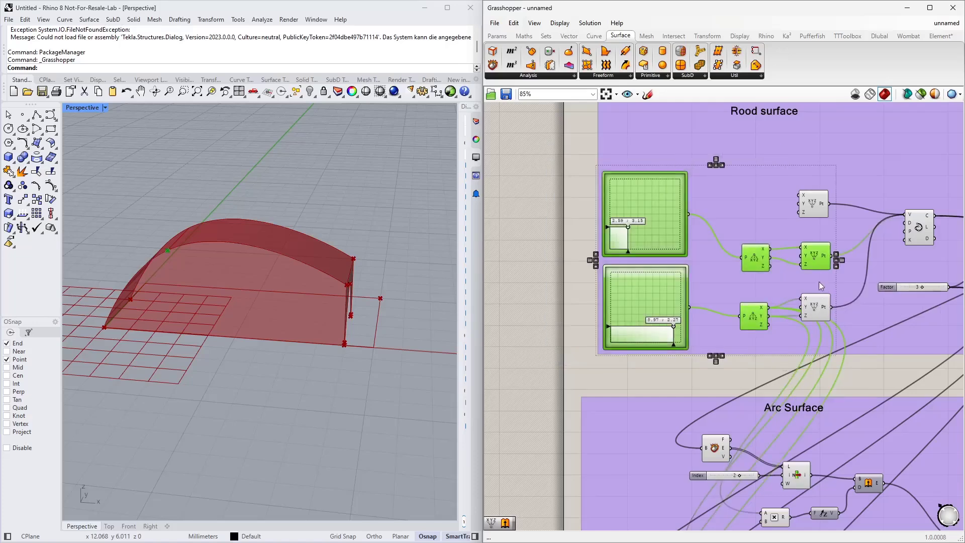
shift+click(817, 308)
scroll(613, 204, down, 5)
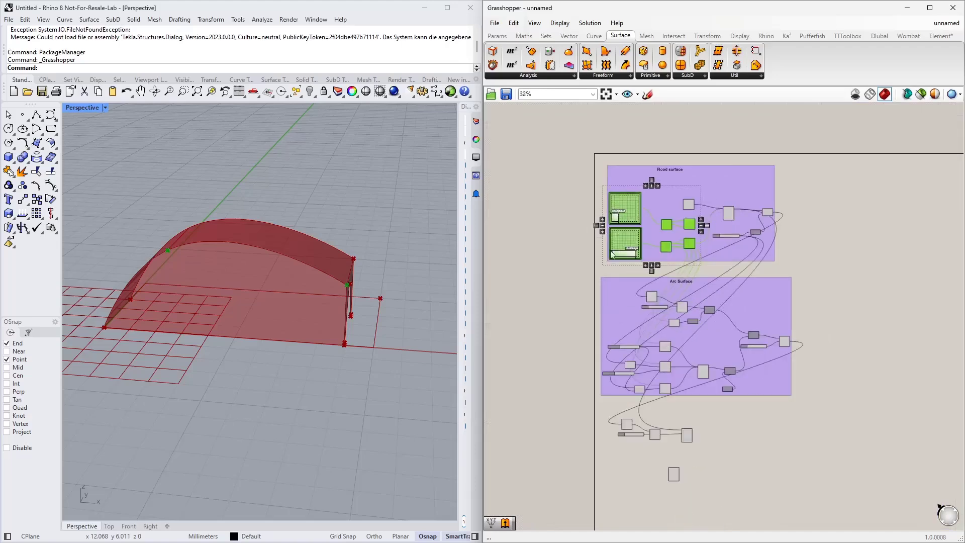
key(ctrl+c)
key(ctrl+v)
drag(634, 242, 589, 476)
right_drag(715, 474, 747, 401)
scroll(657, 409, up, 5)
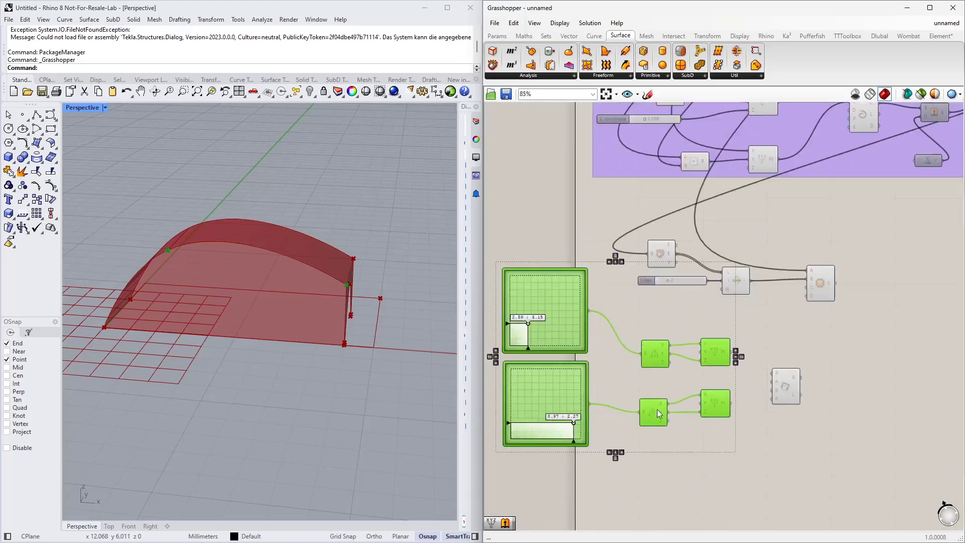
Step: Move the copied sliders and point components down, clear of the Edge Surface components
right_drag(766, 455, 745, 400)
scroll(745, 400, down, 2)
drag(816, 421, 557, 295)
drag(601, 300, 652, 337)
click(858, 318)
scroll(662, 307, up, 5)
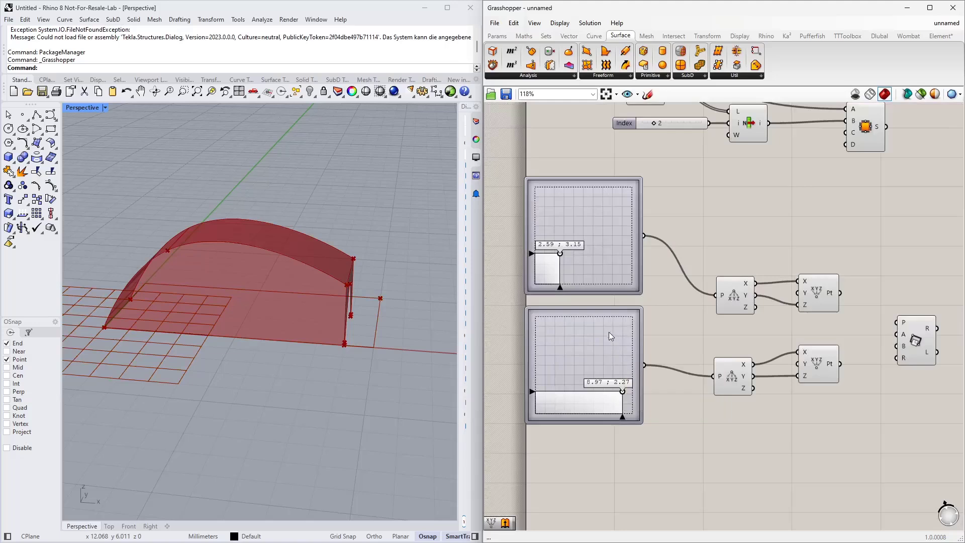
Step: Connect the upper copied Construct Point to input A and the lower one to input B of the Rectangle 2Pt
right_drag(764, 430, 662, 412)
click(717, 288)
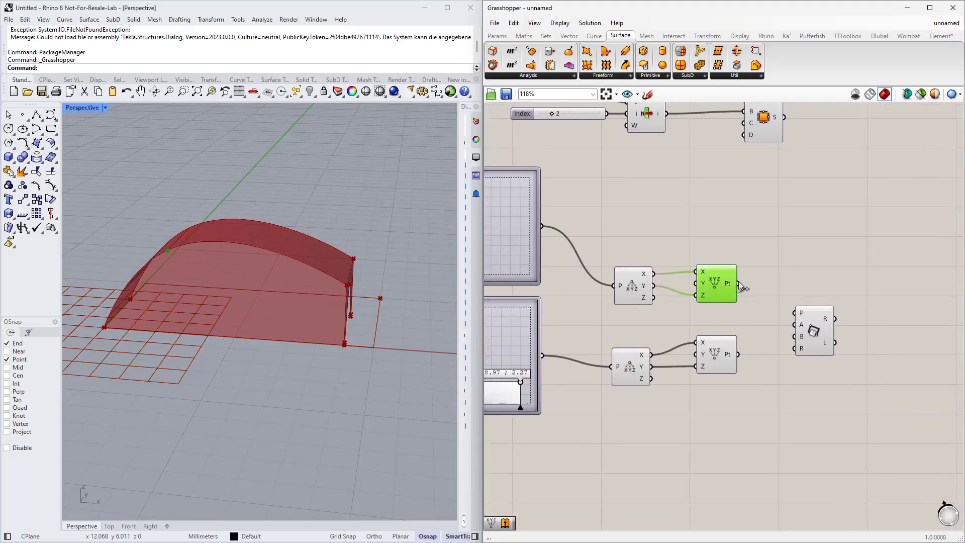
drag(739, 283, 795, 325)
drag(738, 354, 793, 336)
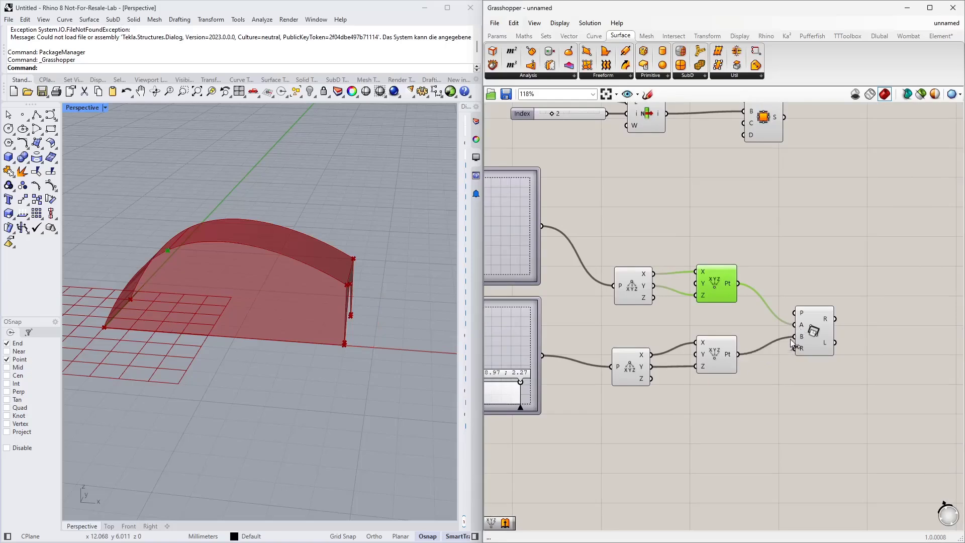
click(815, 330)
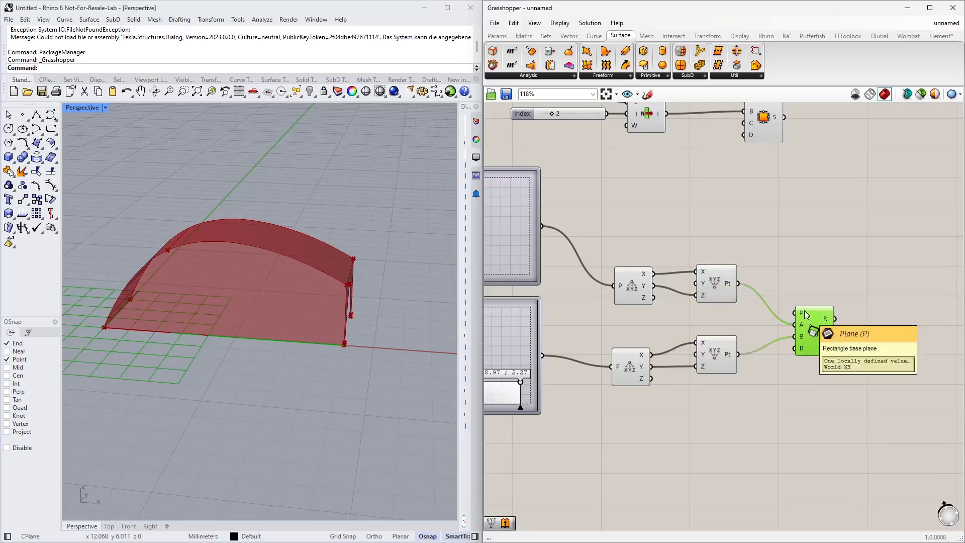
Step: Set a single base plane for the Rectangle 2Pt's P input, using the WorldZX option
right_click(803, 314)
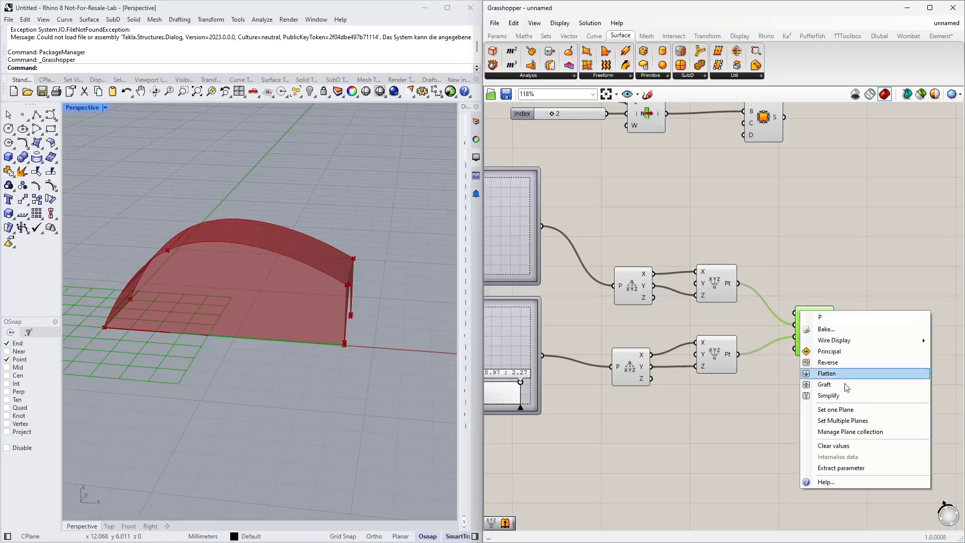
click(836, 410)
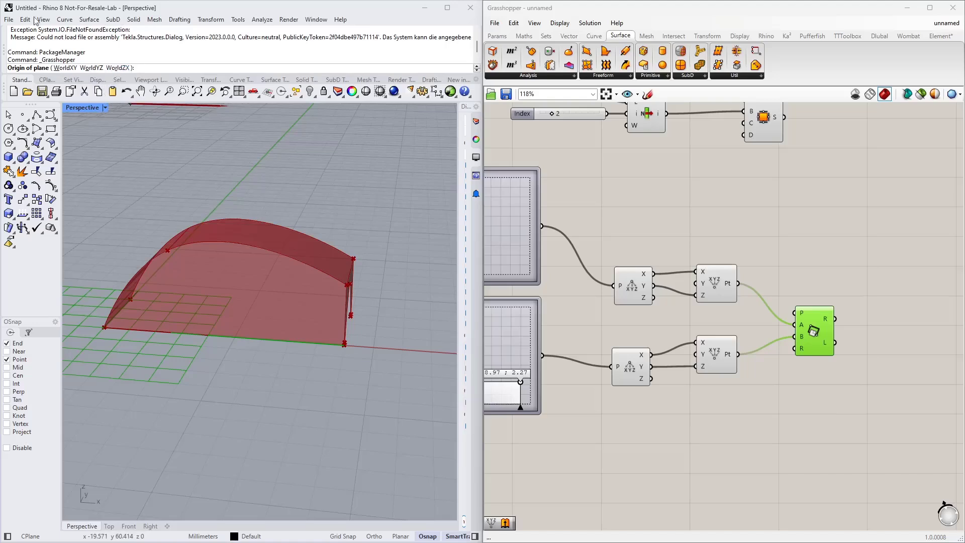
click(117, 68)
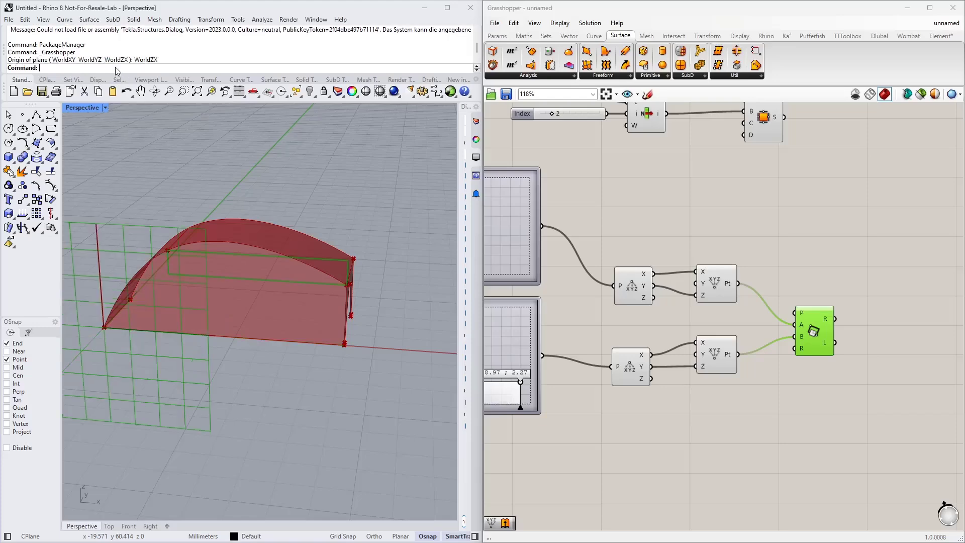
Step: Set the lower copied MD slider to about 7.31; 0.77 to reposition the rectangle's second corner on the side surface
scroll(282, 288, down, 4)
right_drag(285, 287, 265, 276)
scroll(265, 275, up, 3)
right_drag(591, 302, 769, 280)
drag(699, 363, 683, 377)
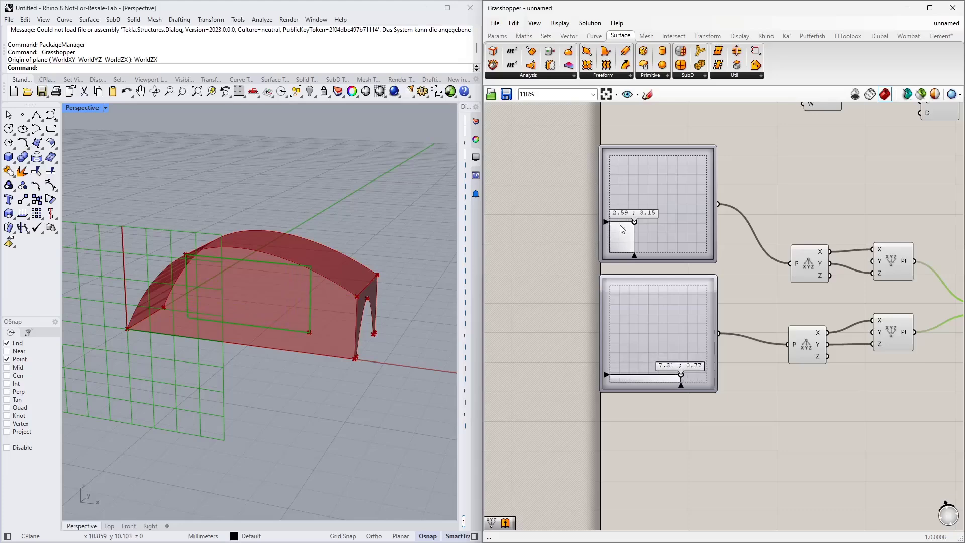
Step: Set the upper copied MD slider to about 3.26; 2.12 to reposition the rectangle's first corner on the side surface
drag(634, 222, 641, 233)
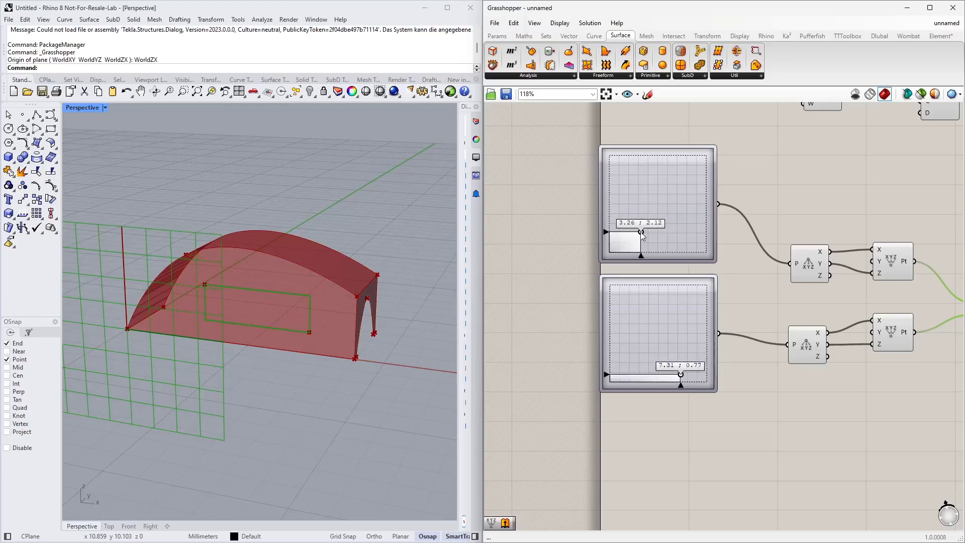
mouse_move(335, 258)
right_down()
mouse_move(366, 243)
mouse_move(332, 264)
right_up()
scroll(603, 298, down, 3)
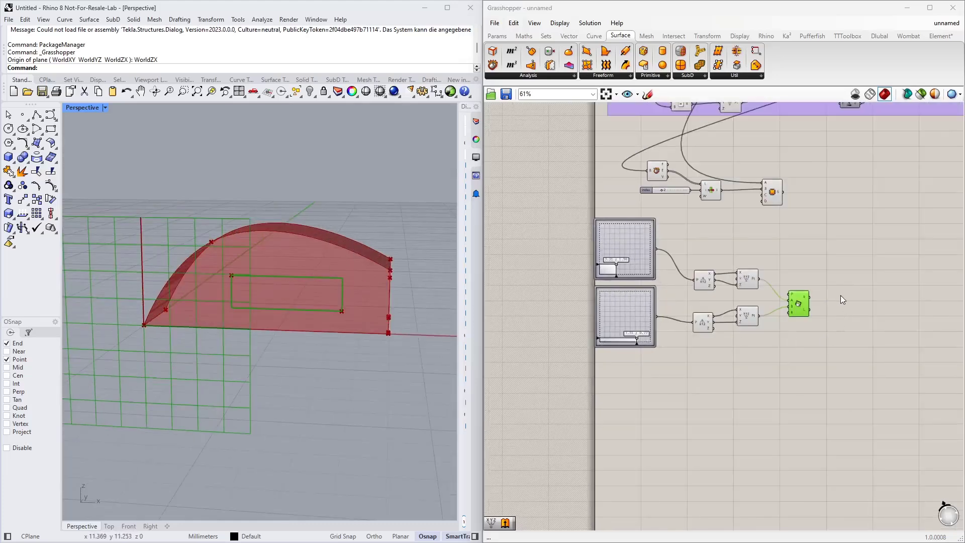
scroll(840, 295, up, 5)
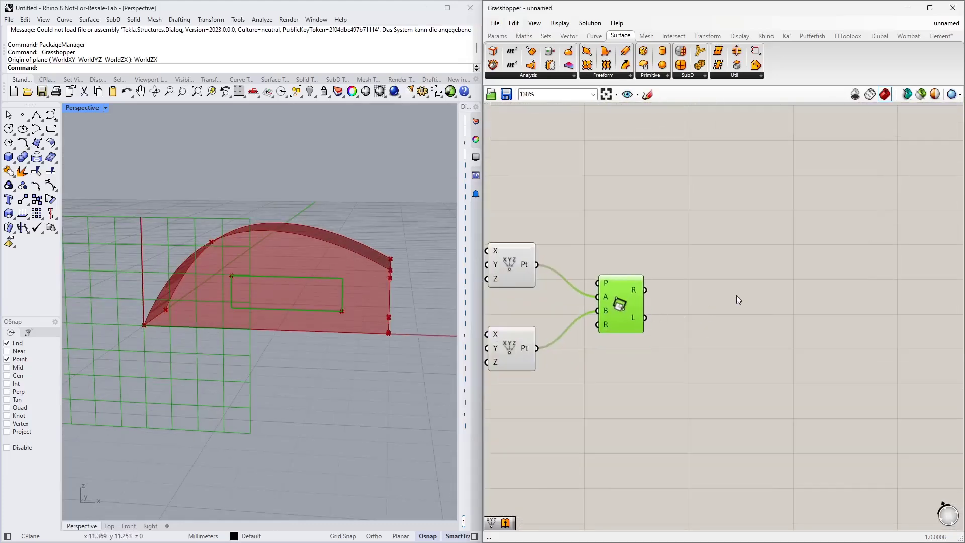
right_click(738, 296)
click(717, 276)
double_click(717, 275)
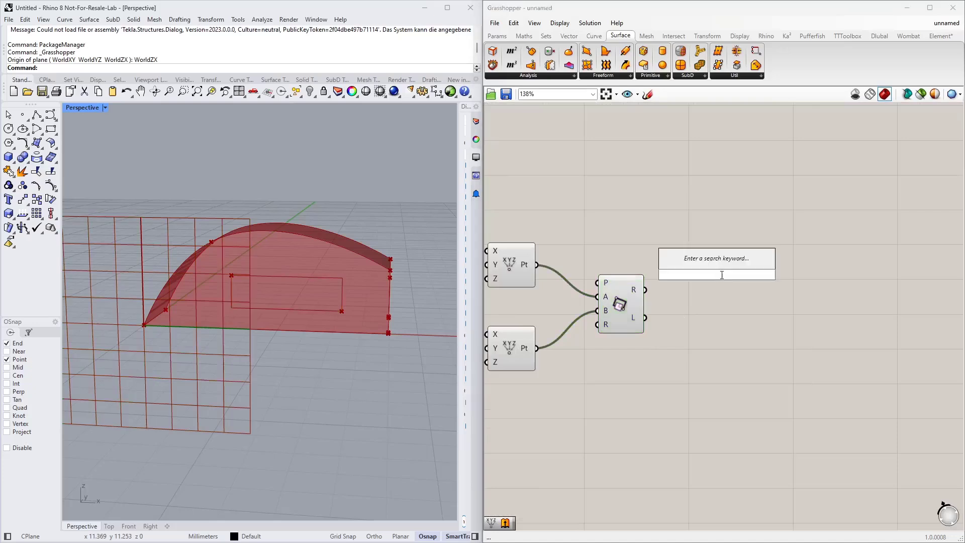
text(edge)
click(716, 258)
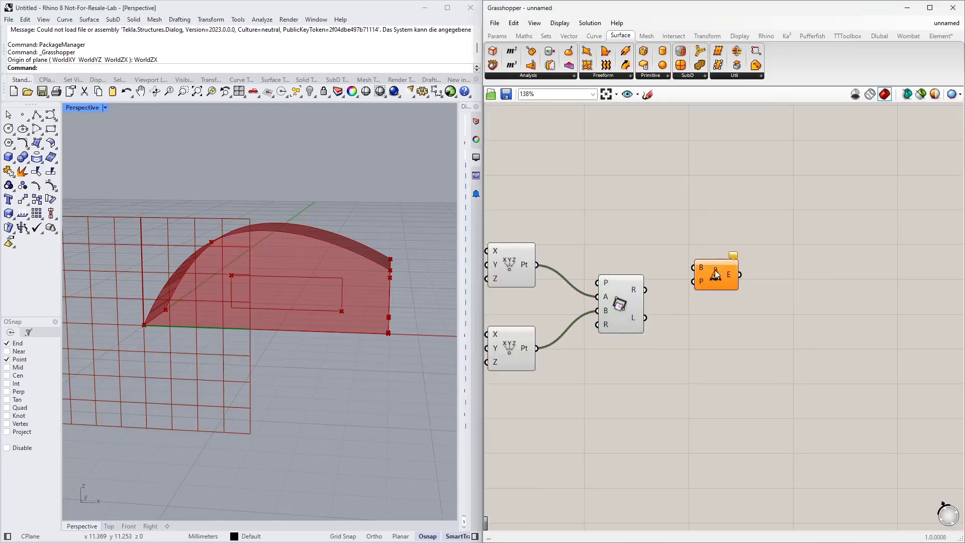
key(Delete)
Step: Add an Extrude component to the right of the Rectangle 2Pt and connect the rectangle output R to its base input B
double_click(716, 270)
text(extr)
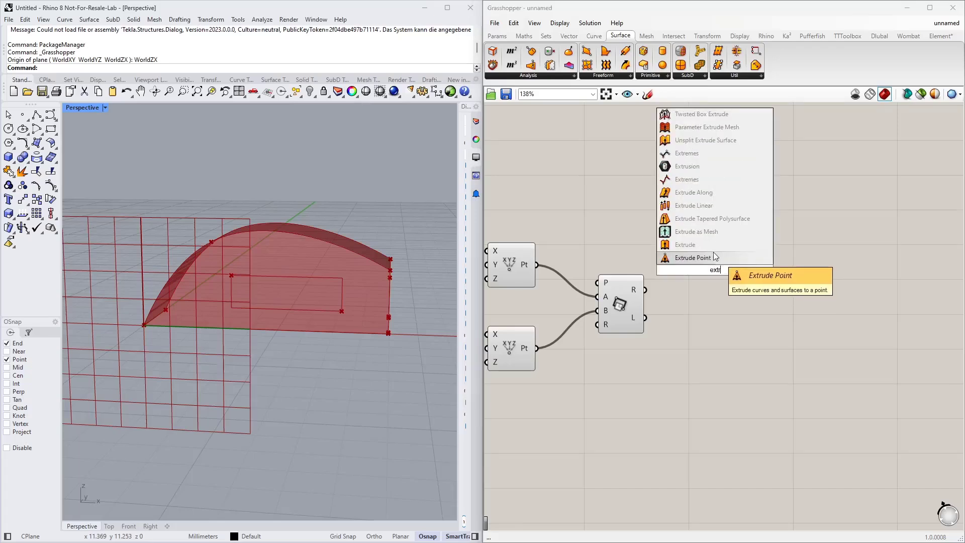
click(713, 250)
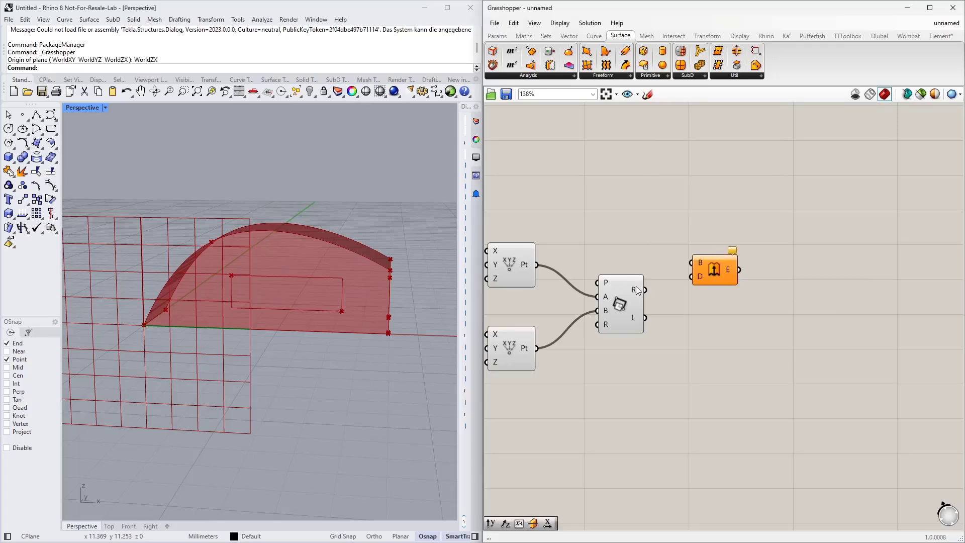
drag(645, 290, 810, 284)
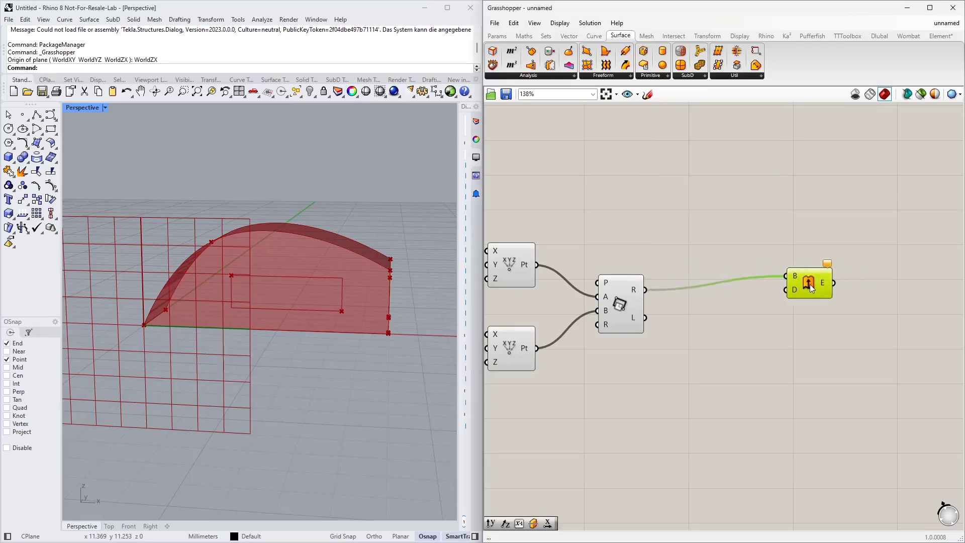
Step: Add a Unit Y vector and connect it to the Extrude's direction input D
double_click(717, 330)
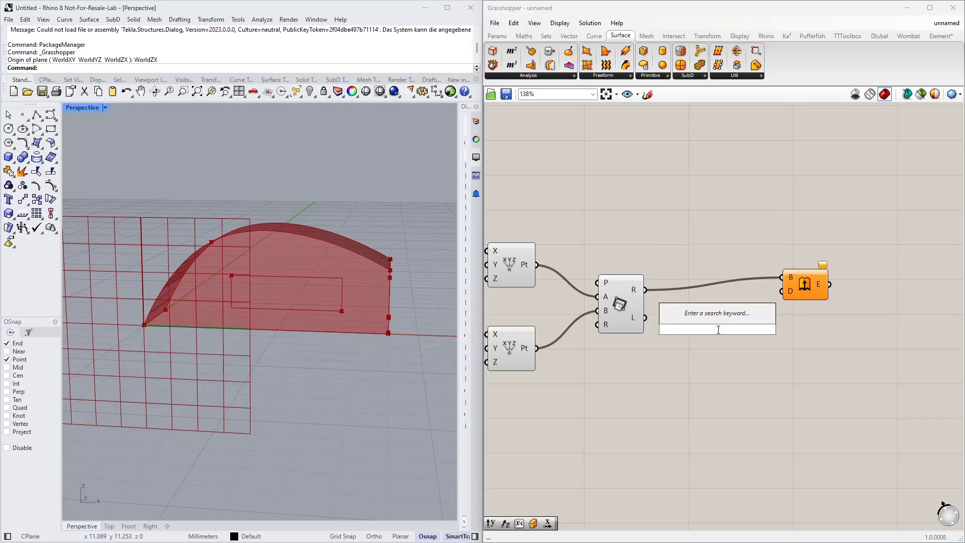
text(unit y)
click(720, 319)
drag(740, 329, 788, 293)
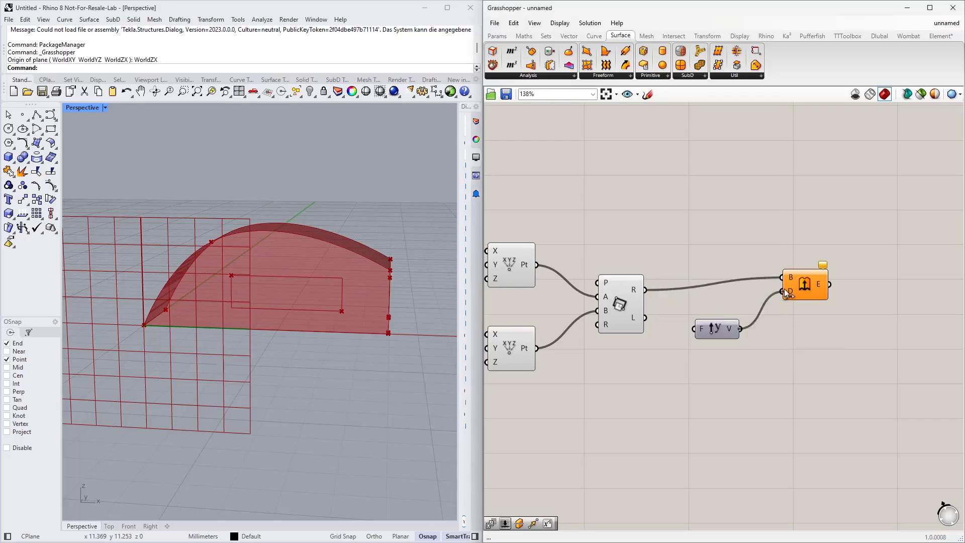
right_drag(771, 328, 703, 356)
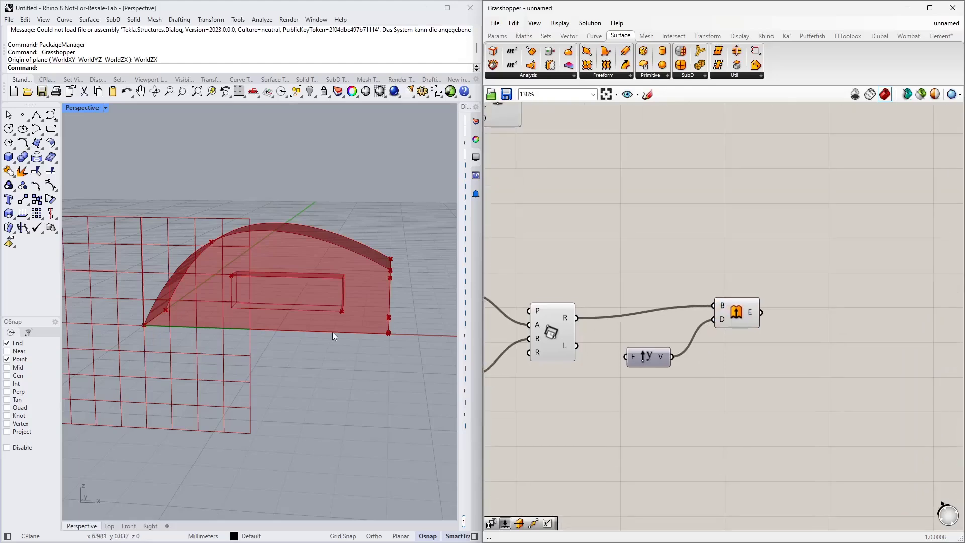
right_drag(333, 332, 354, 336)
Step: Add a Split Brep component with the Edge Surface connected to input B and the Extrude output to cutter input C
scroll(648, 253, down, 3)
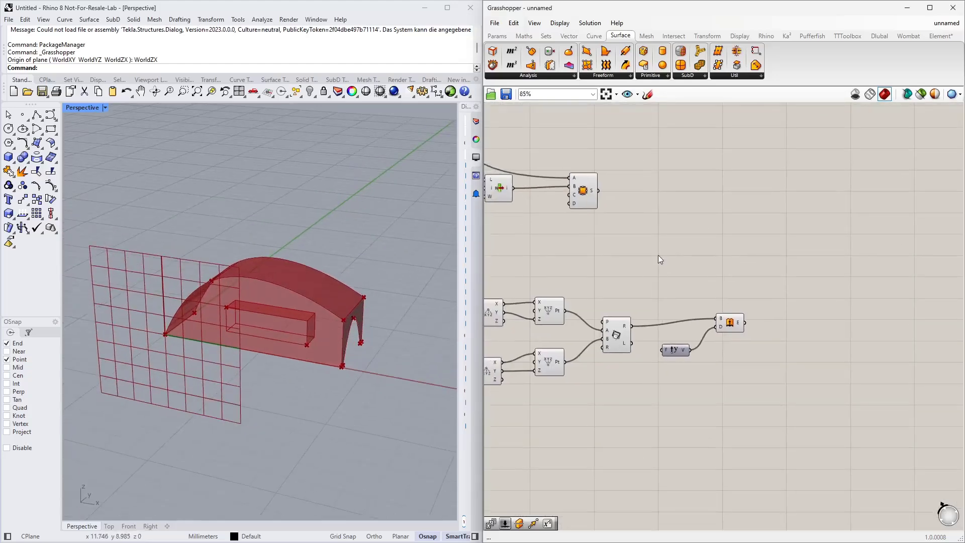
double_click(658, 255)
text(solid union)
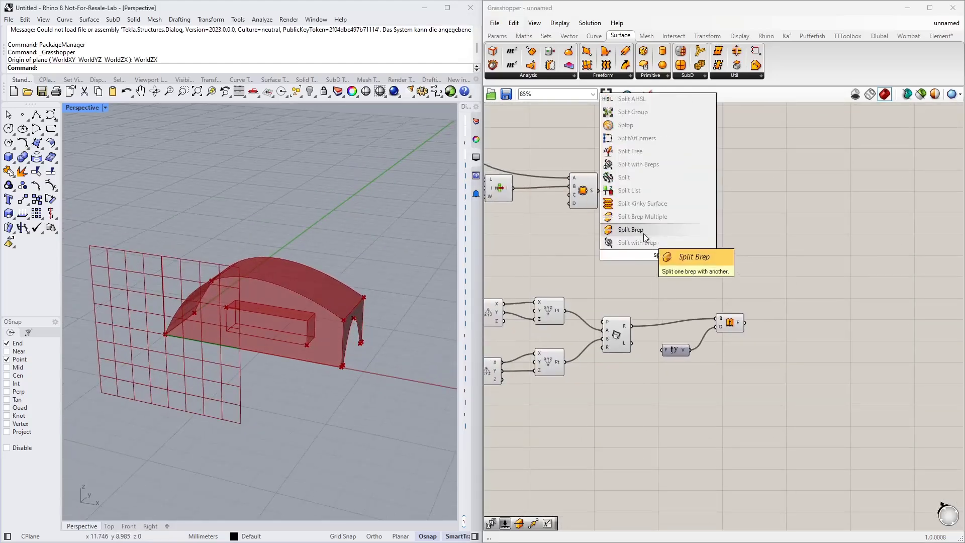
click(641, 229)
drag(649, 259, 653, 232)
drag(599, 191, 649, 224)
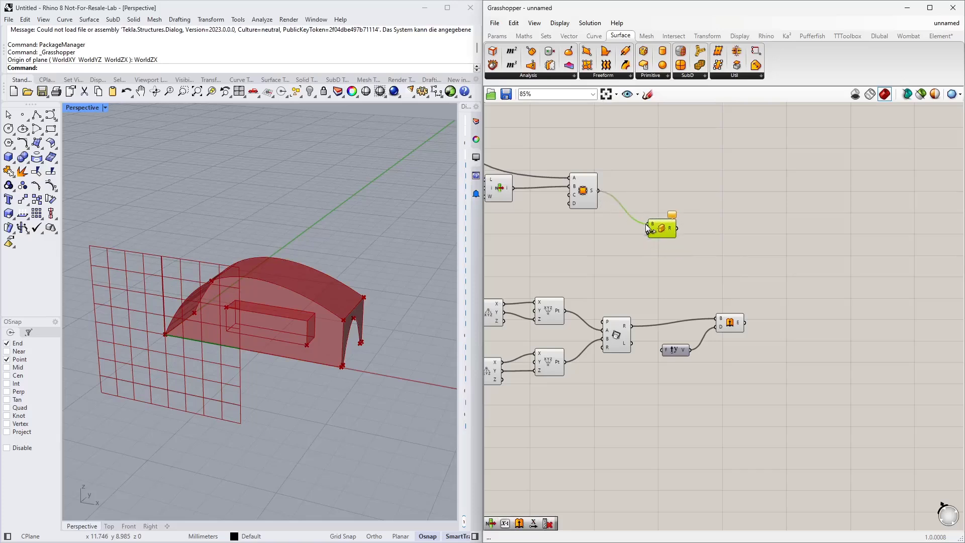
drag(745, 323, 652, 233)
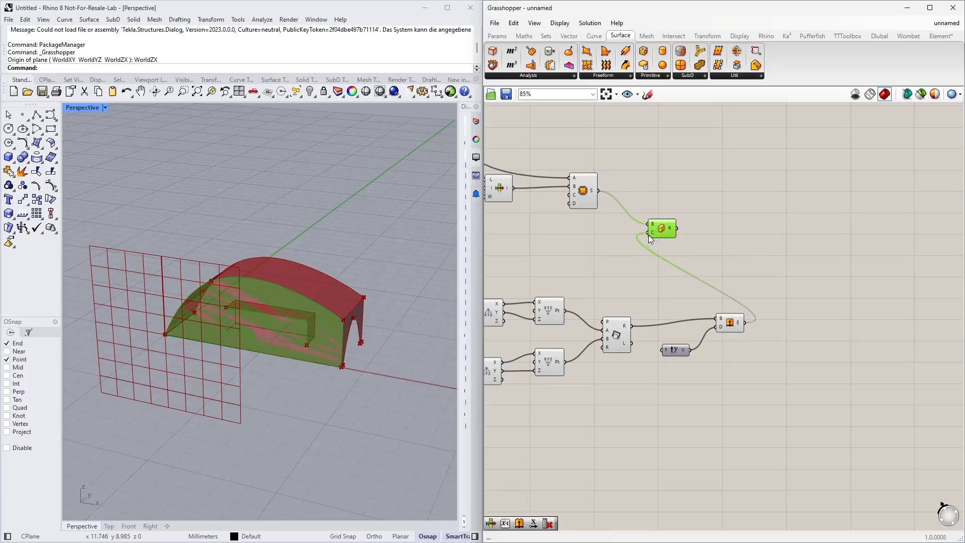
Step: Copy the Index slider and List Item from the end of the group above to the Split Brep and connect output R to input L
right_drag(735, 231, 743, 328)
scroll(743, 329, down, 2)
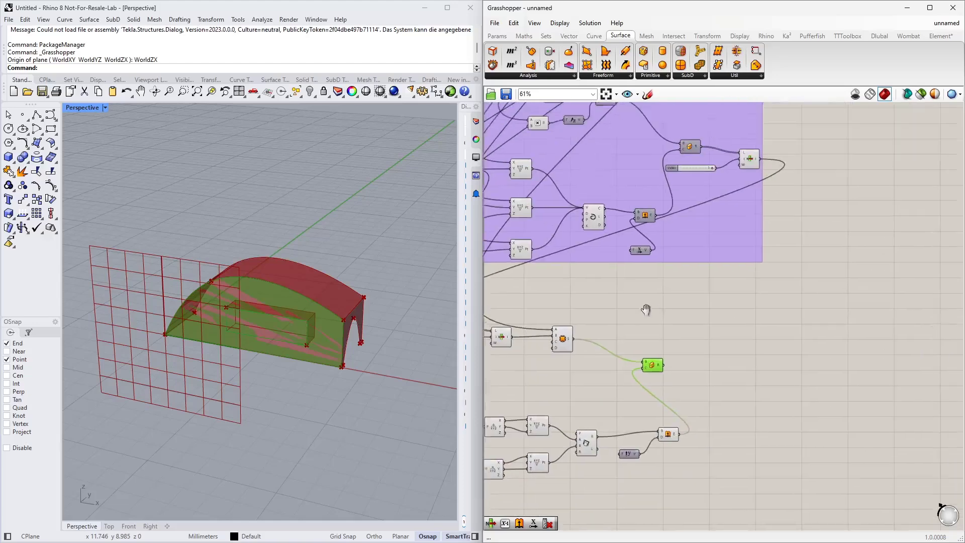
right_drag(736, 173, 725, 201)
click(683, 196)
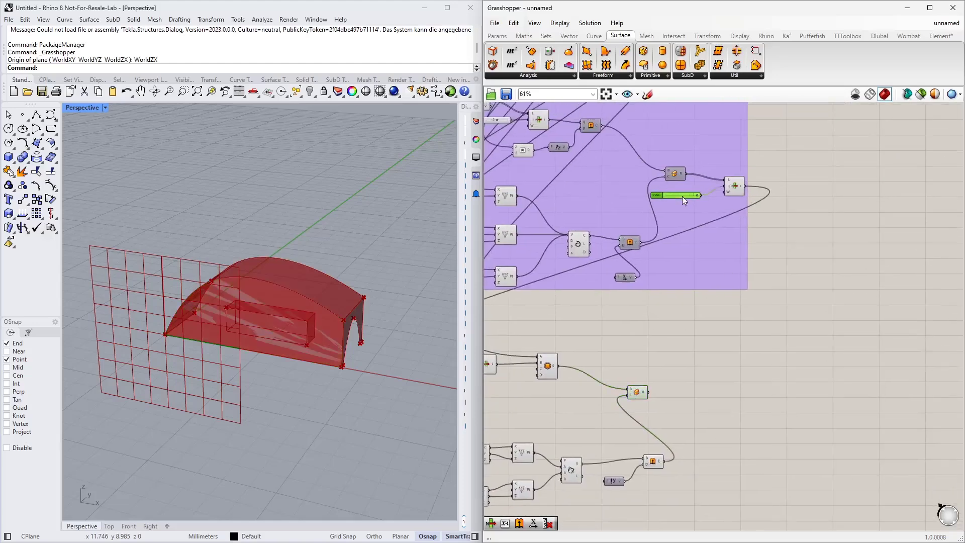
shift+click(737, 189)
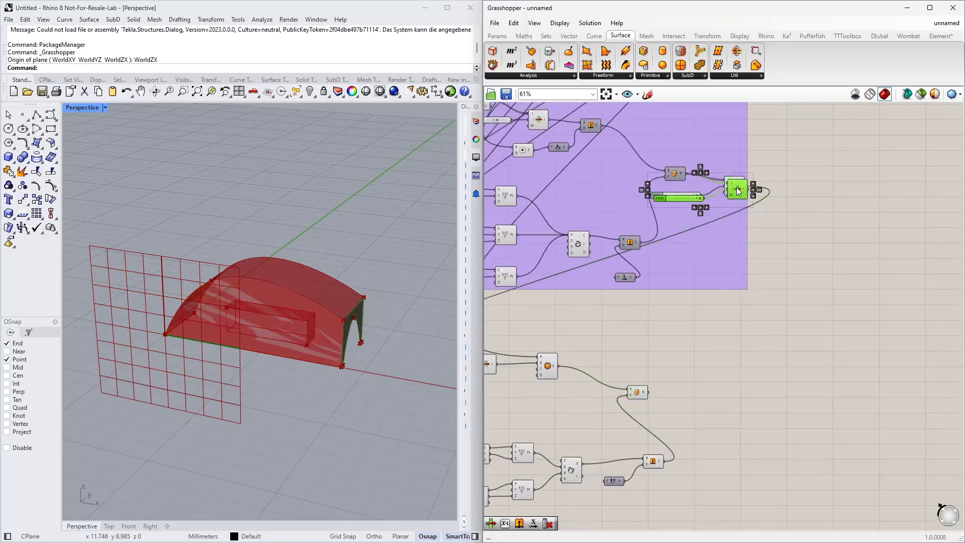
drag(737, 189, 711, 366)
scroll(631, 353, up, 2)
scroll(630, 353, up, 2)
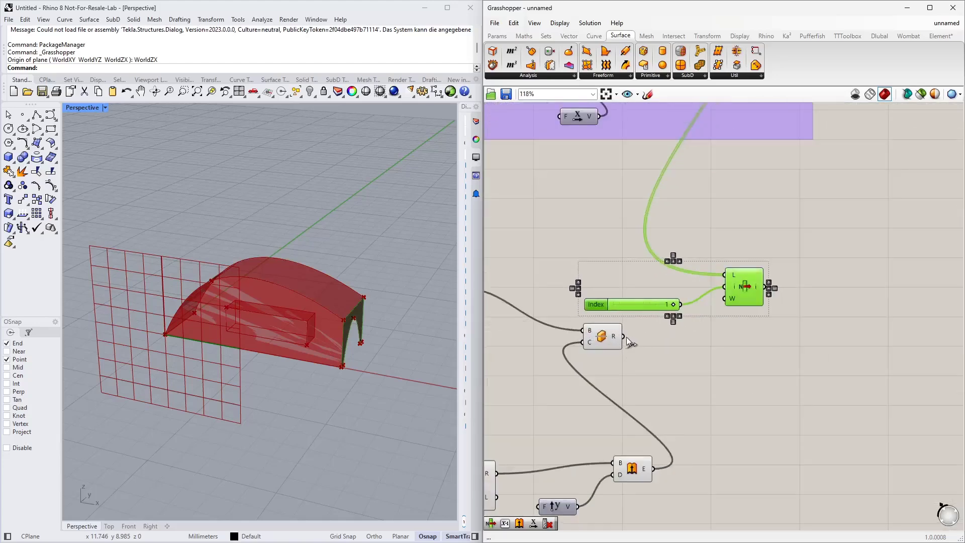
drag(625, 336, 737, 348)
Step: Set the copied Index slider to 0 so the List Item picks the side surface with the opening
click(798, 383)
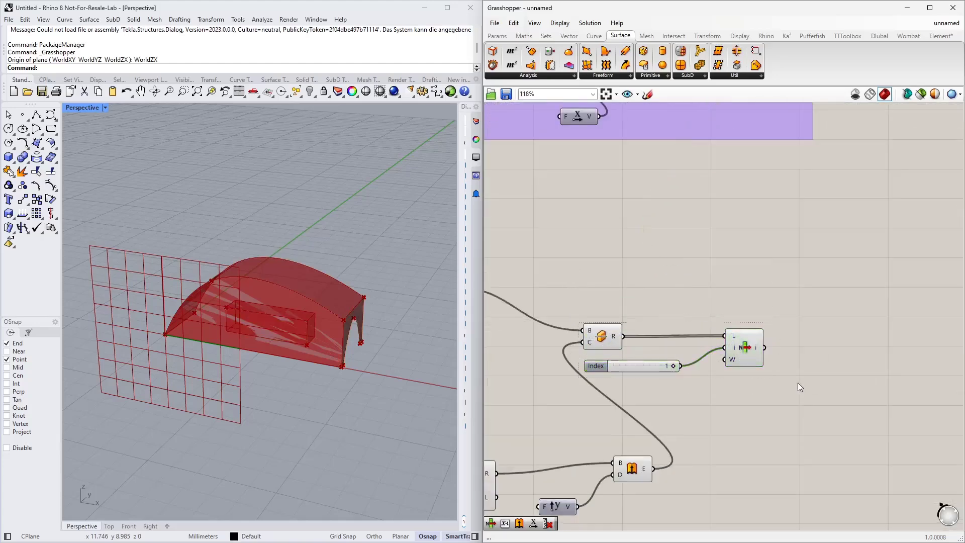
click(737, 351)
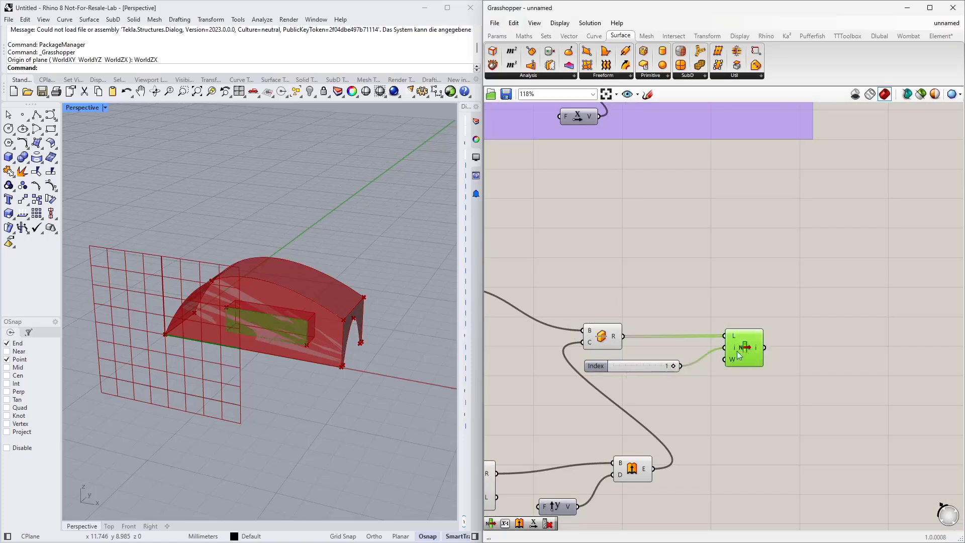
drag(673, 365, 634, 370)
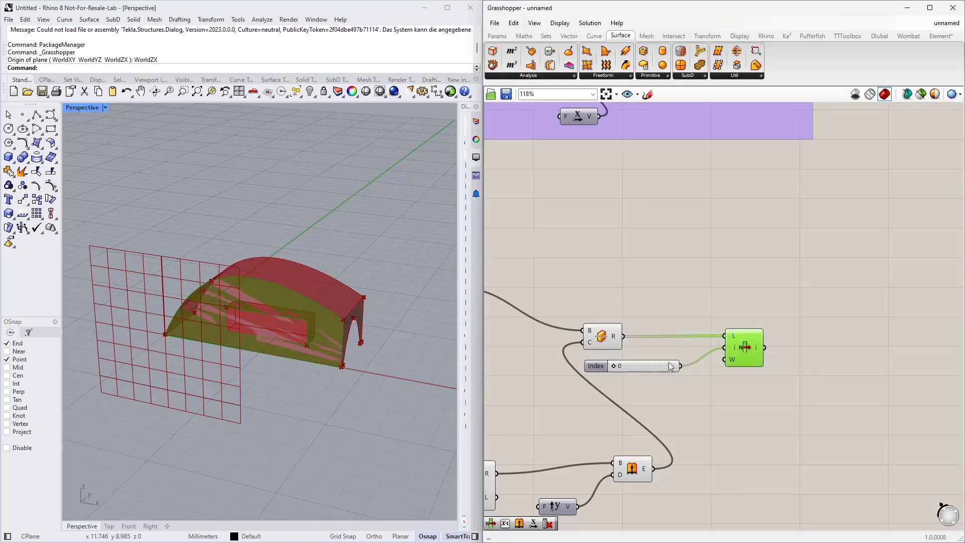
Step: Turn off the preview of the Extrude, Edge Surface and Split Brep components, then select the final List Item to check the wall
scroll(671, 366, down, 3)
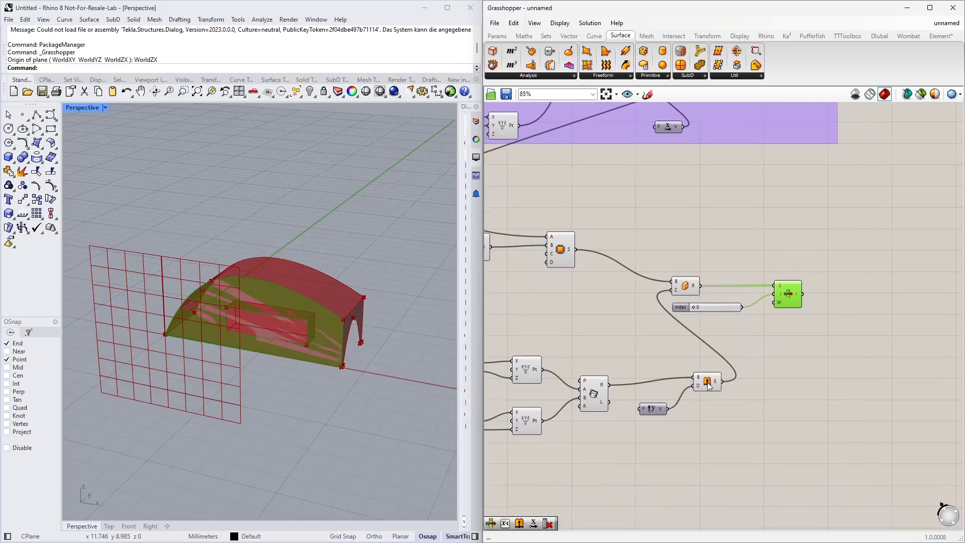
click(707, 386)
middle_click(707, 386)
click(727, 358)
right_drag(579, 331, 692, 333)
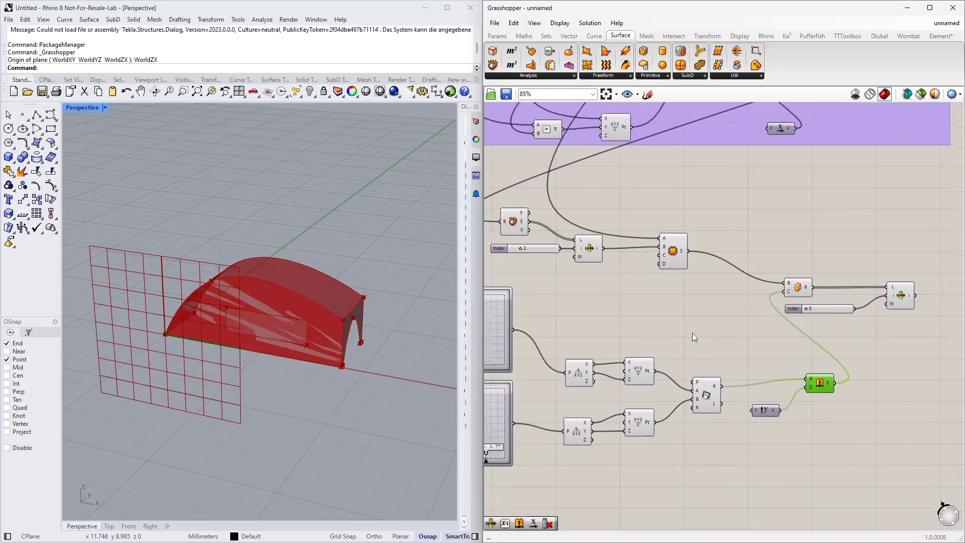
click(675, 257)
middle_click(675, 256)
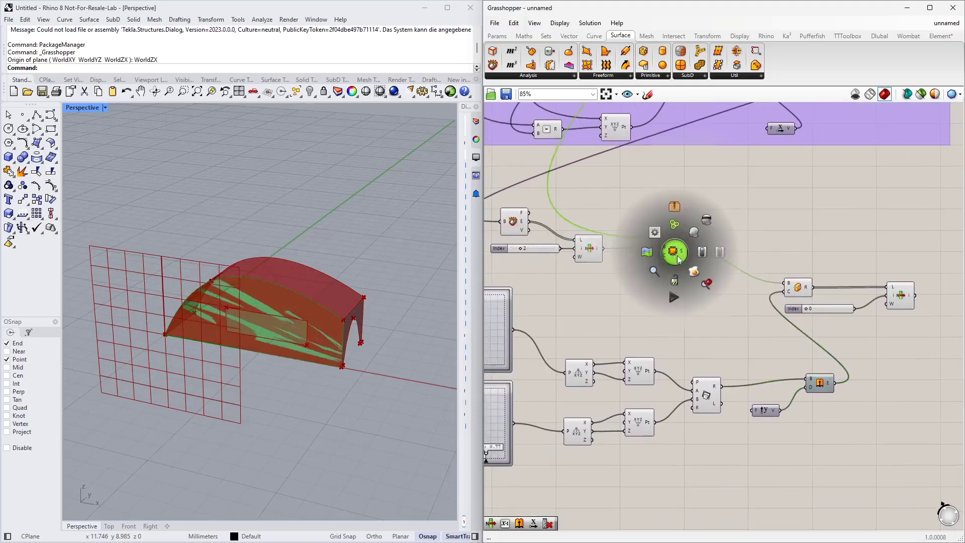
click(707, 231)
click(794, 290)
middle_click(794, 290)
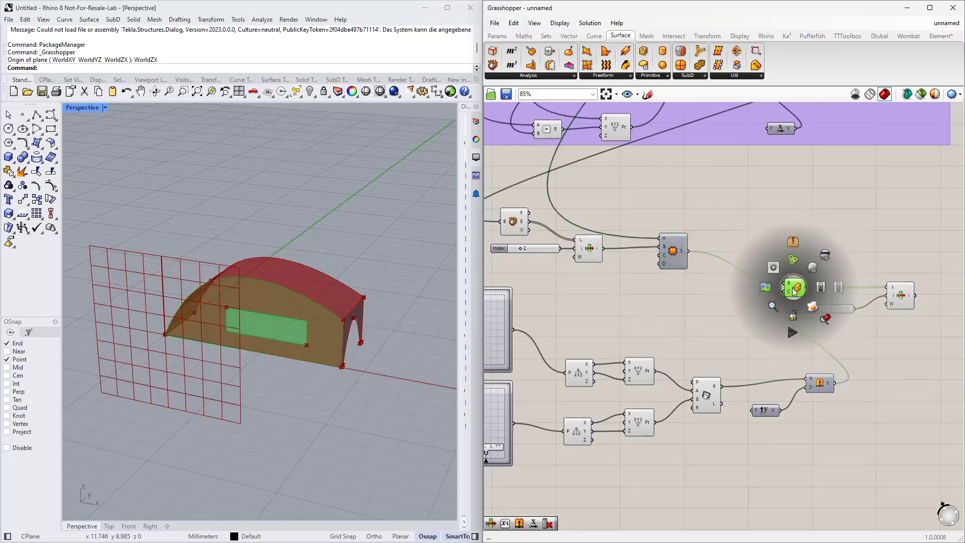
click(825, 255)
right_drag(321, 322, 326, 313)
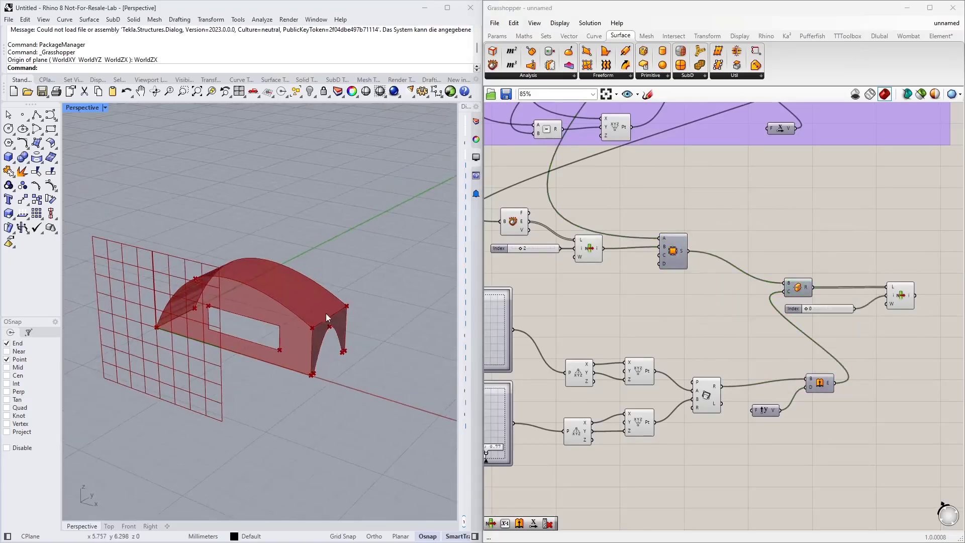
click(909, 285)
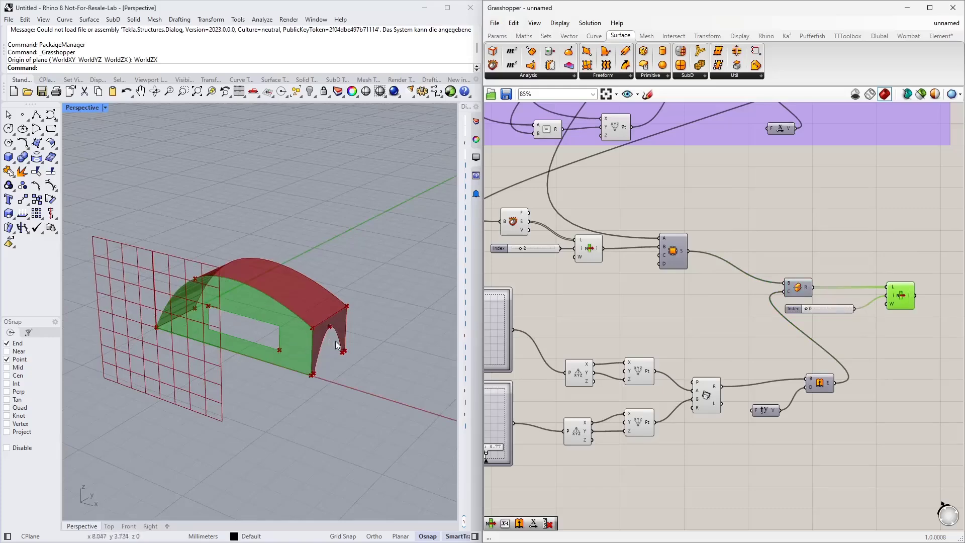
Step: Group all the side surface and opening components, from the sliders to the final List Item
scroll(693, 322, down, 3)
drag(809, 428, 527, 262)
right_click(759, 282)
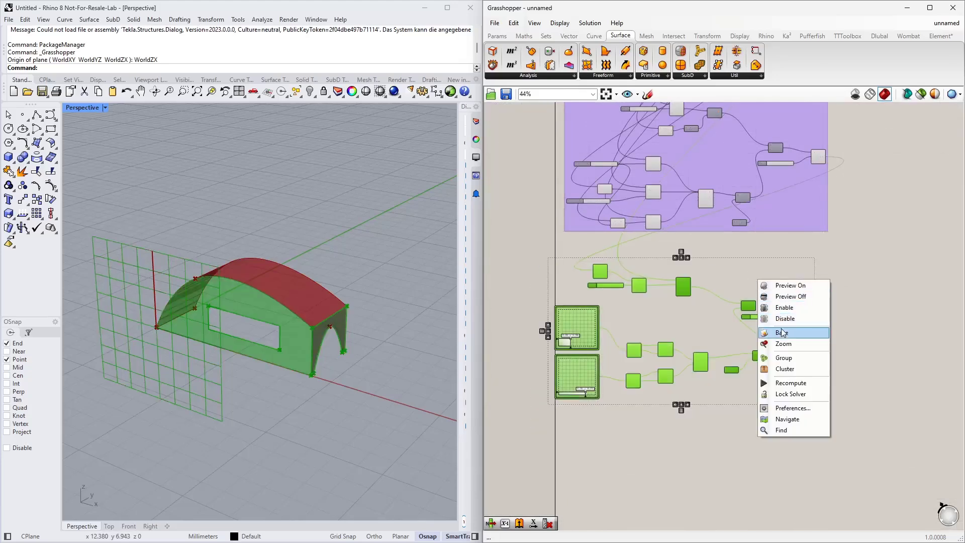
click(785, 358)
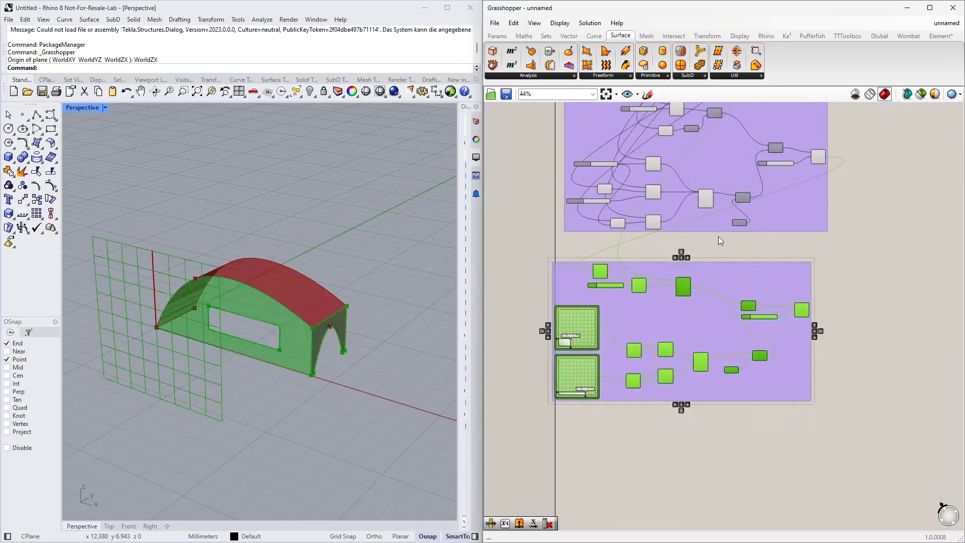
Step: Add a Scribble label with the text "Side Wall" above the new group
double_click(706, 245)
text(scribble)
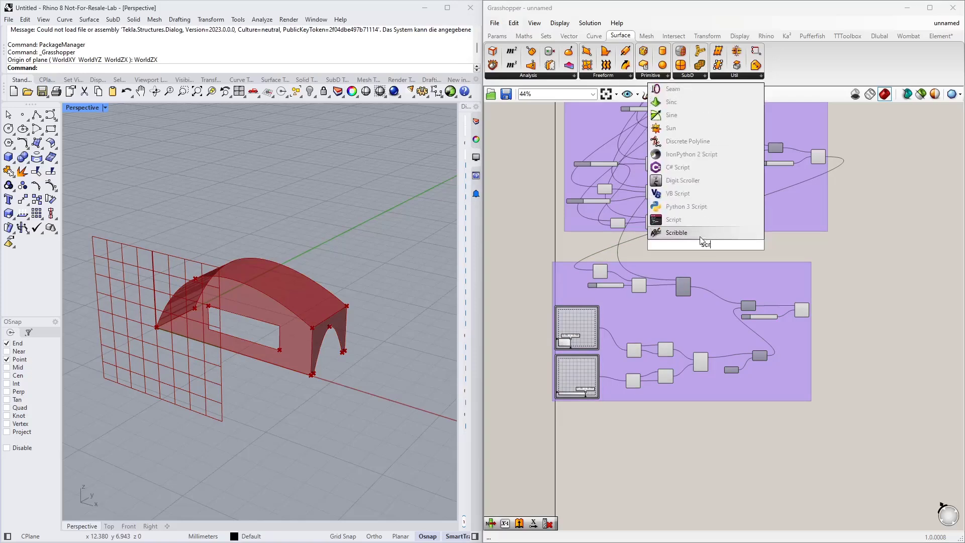
key(Return)
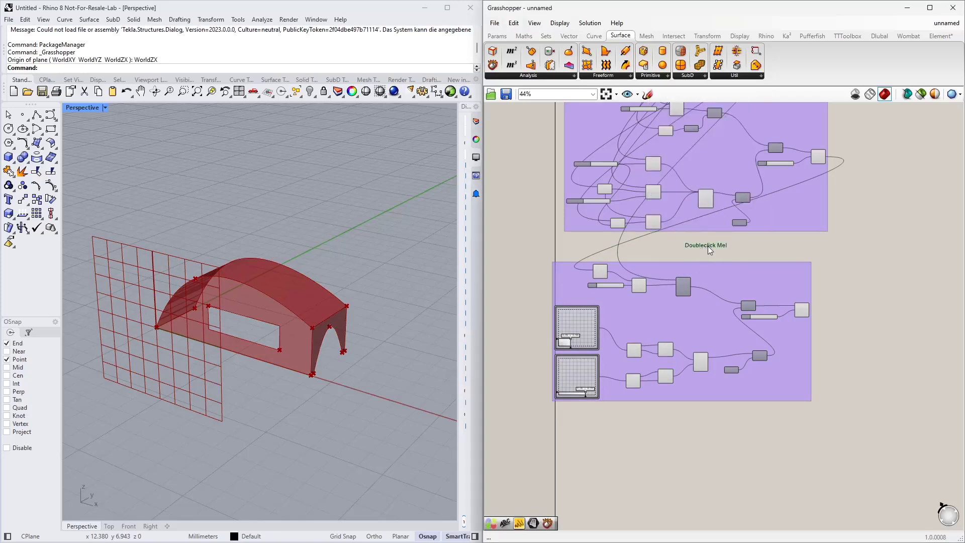
double_click(683, 265)
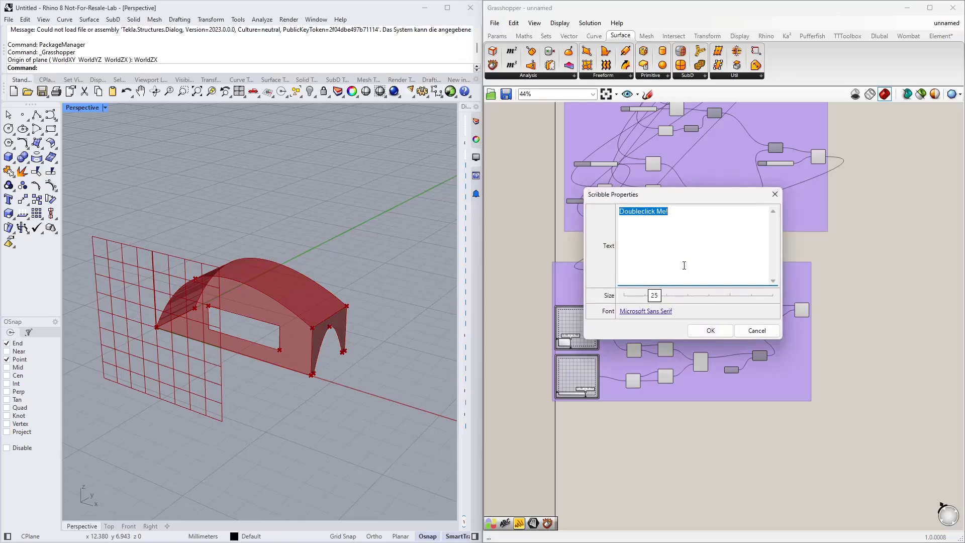
text(Side Wall)
click(712, 331)
Step: Add the "Side Wall" label to the new group and position it at the group's upper edge
click(708, 282)
right_click(708, 282)
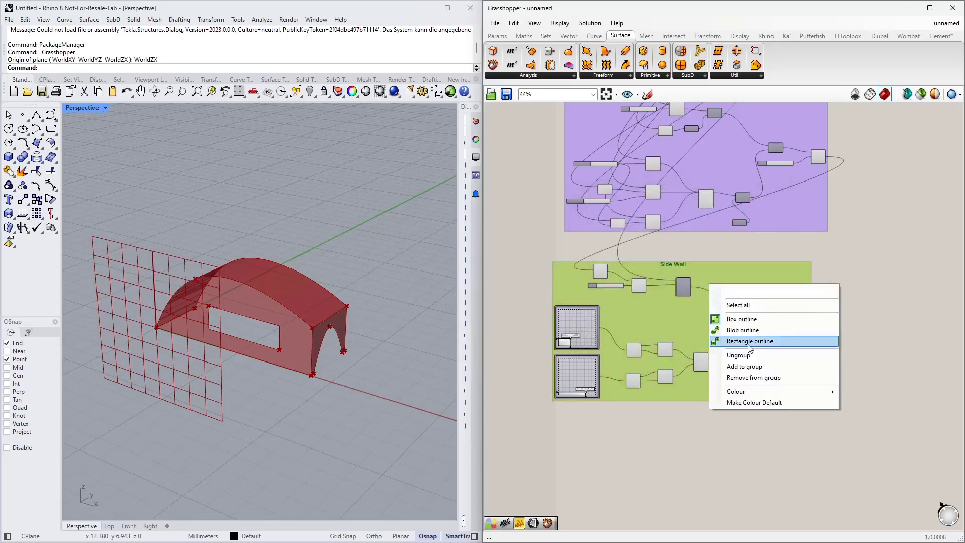
click(744, 366)
drag(664, 256, 669, 253)
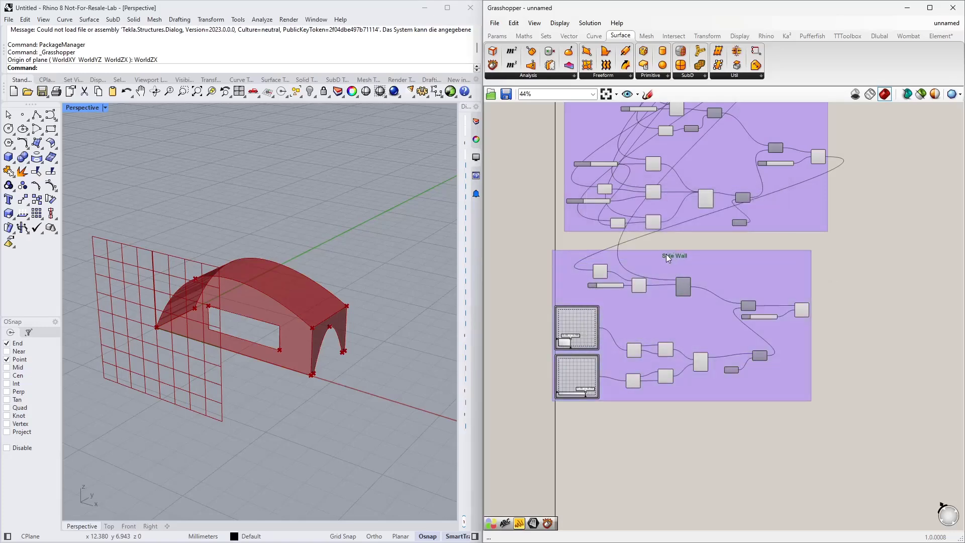
Step: Place a Move component on the free canvas beside the surface groups
click(850, 257)
right_drag(832, 231, 593, 380)
scroll(632, 317, down, 2)
mouse_move(632, 288)
right_down()
mouse_move(681, 320)
mouse_move(701, 317)
right_up()
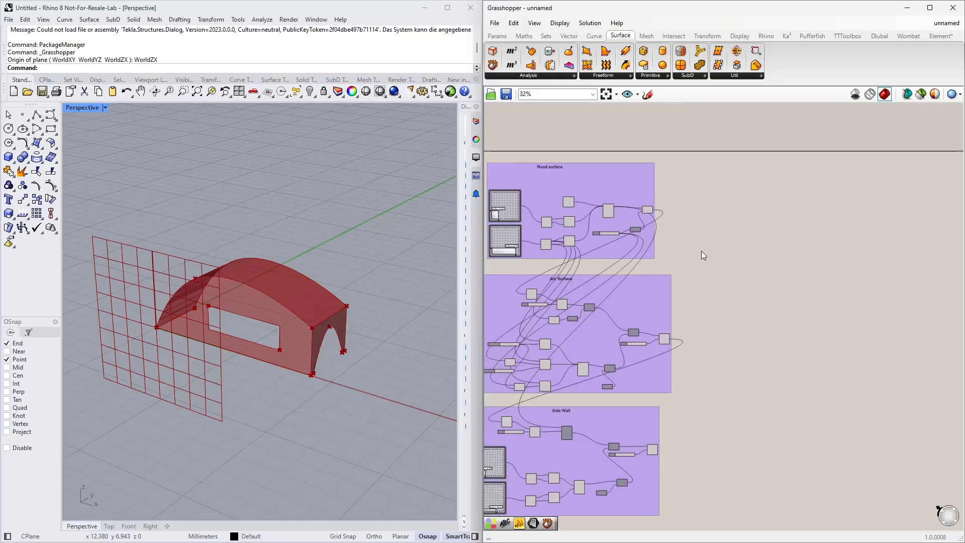
scroll(725, 305, up, 4)
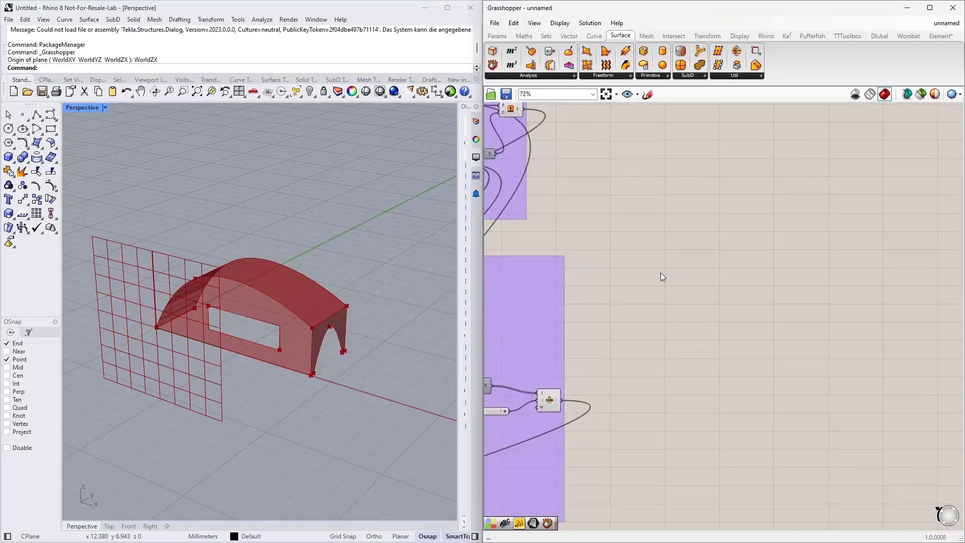
double_click(710, 238)
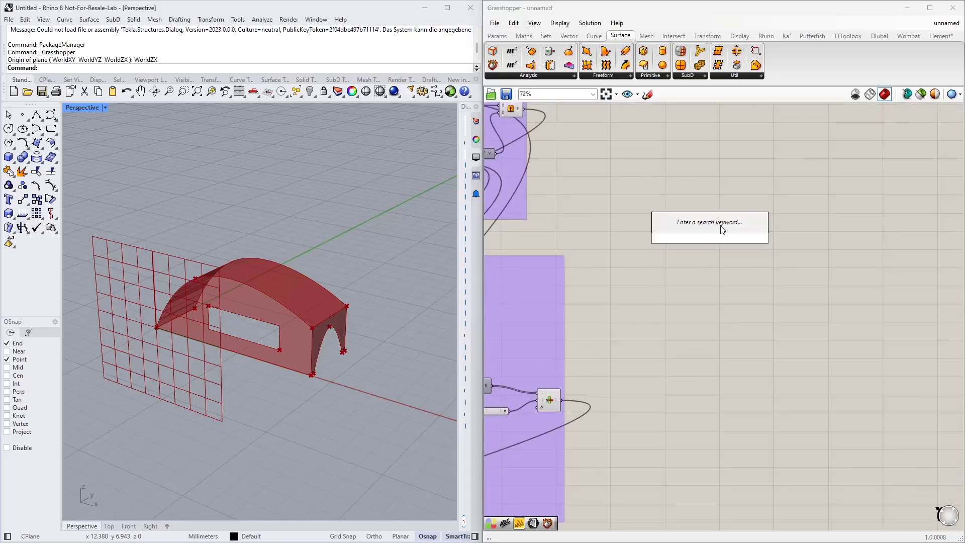
text(move)
click(715, 222)
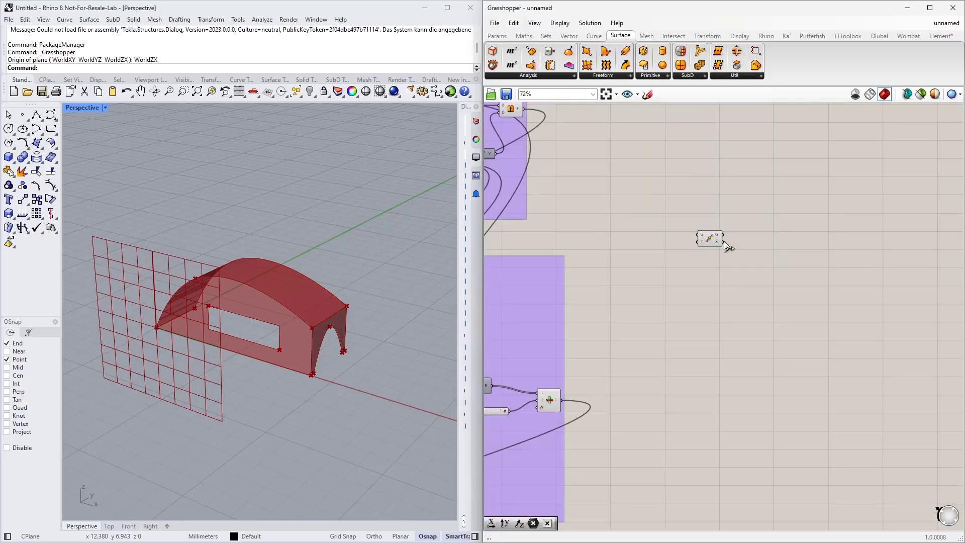
scroll(730, 261, down, 2)
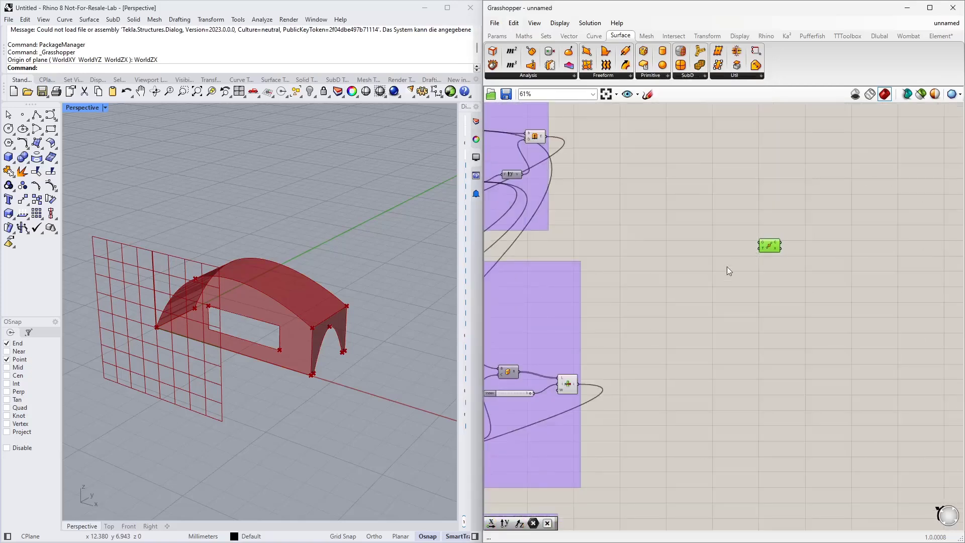
Step: Connect both the roof surface's Extrude output and the arc surface's final List Item to the Move component's Geometry input
right_drag(727, 266, 776, 306)
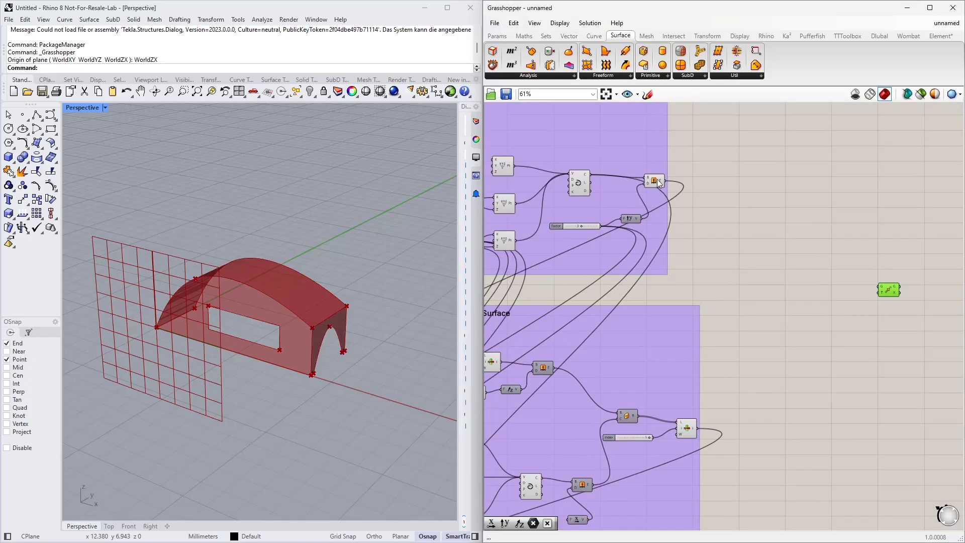
click(656, 179)
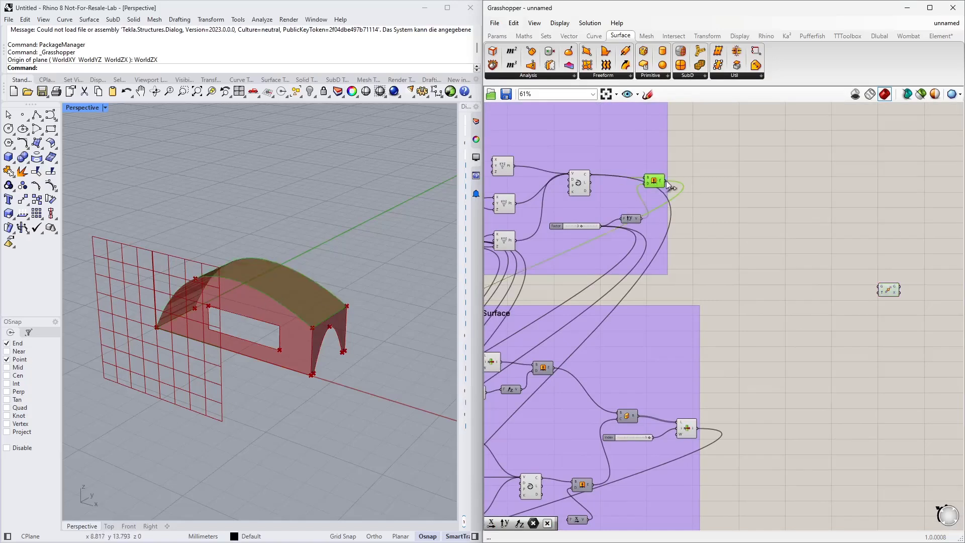
drag(670, 187, 865, 286)
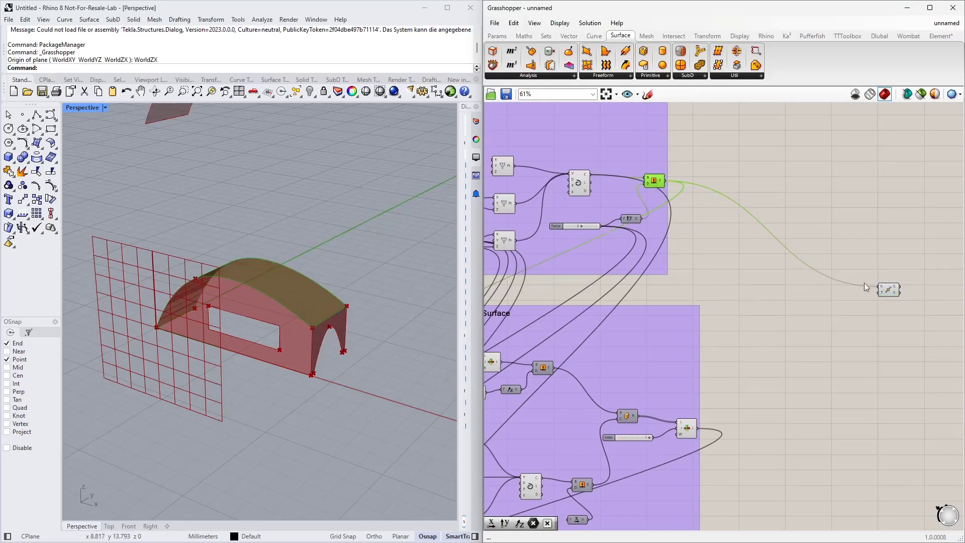
click(689, 433)
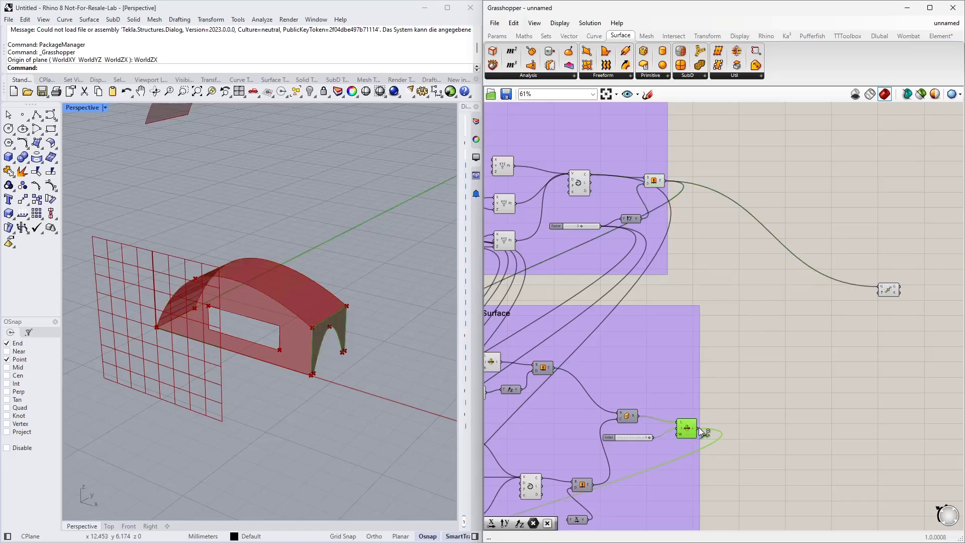
drag(699, 427, 879, 290)
right_drag(903, 290, 894, 241)
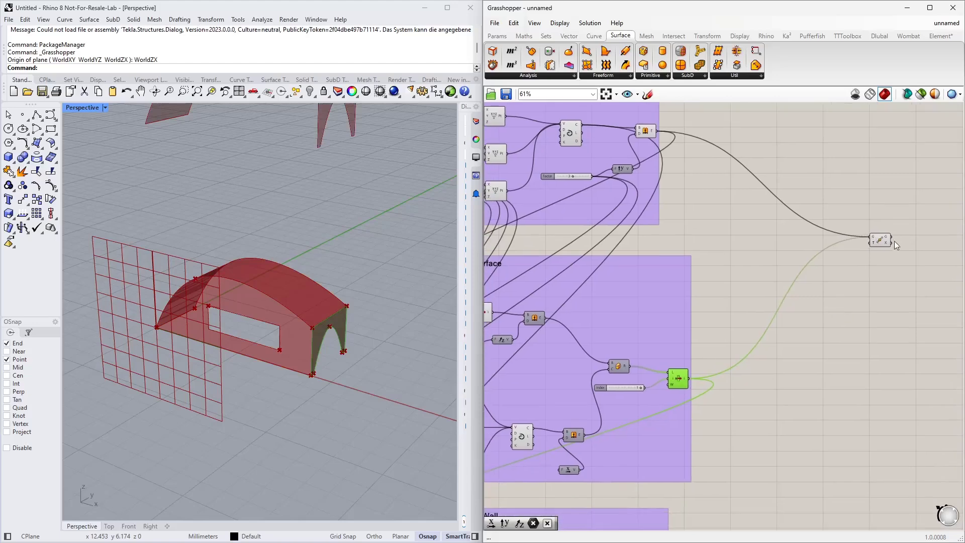
drag(891, 240, 839, 244)
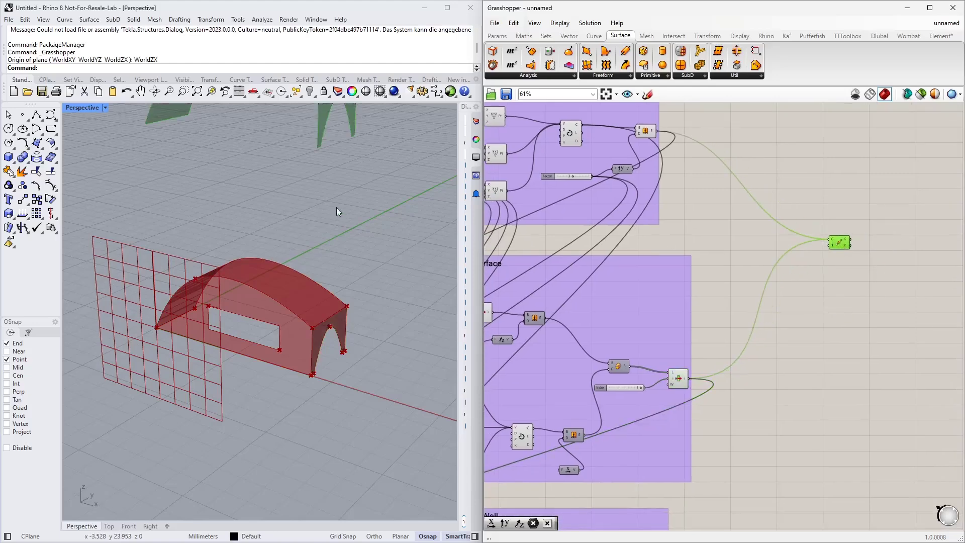
Step: Add a Unit Y vector, connect it to the Move component's T input and place it just below that component
right_drag(336, 207, 320, 244)
right_drag(296, 301, 312, 249)
scroll(303, 242, down, 5)
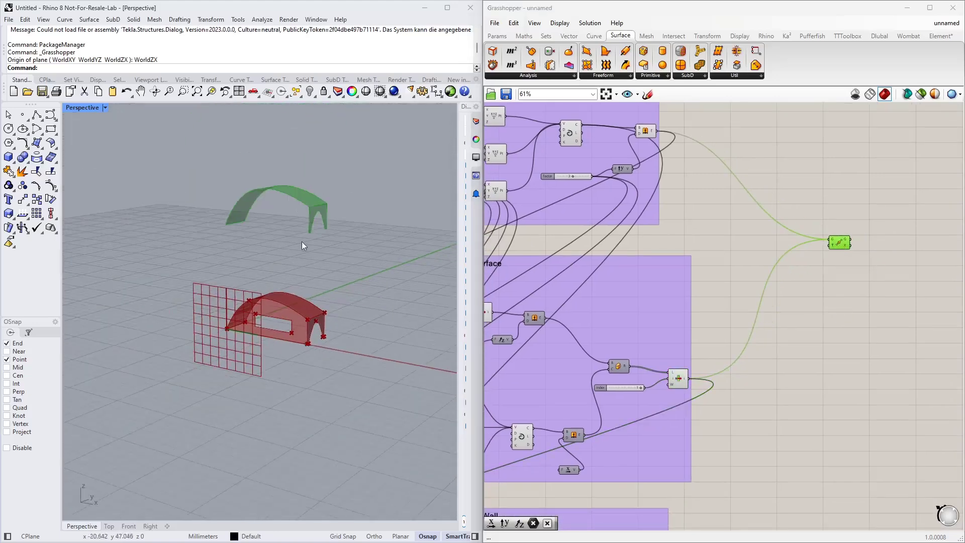
scroll(847, 228, up, 3)
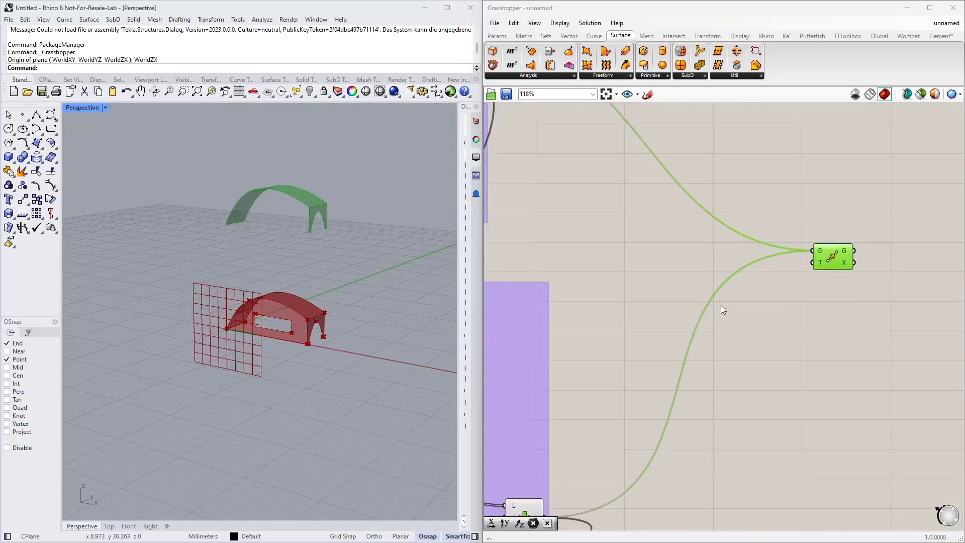
double_click(734, 358)
text(y)
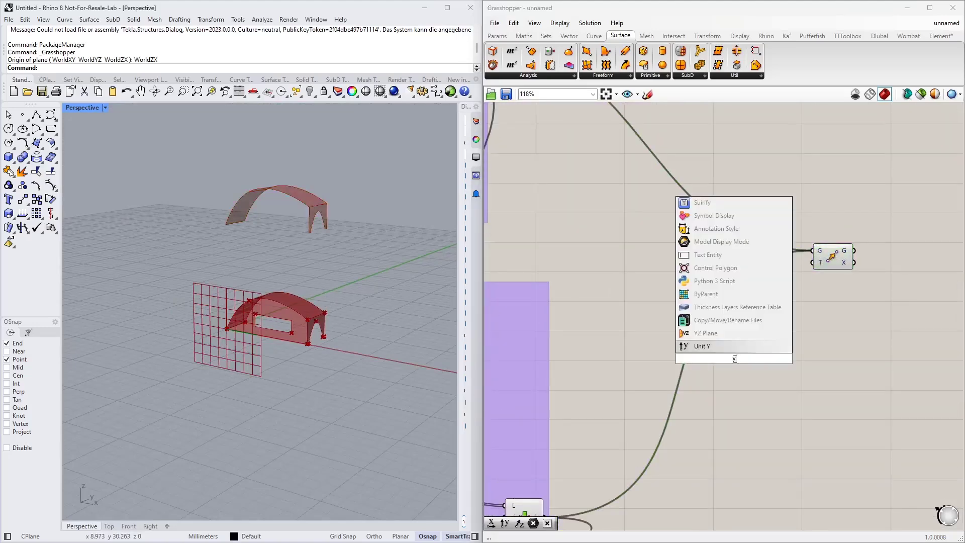
key(Return)
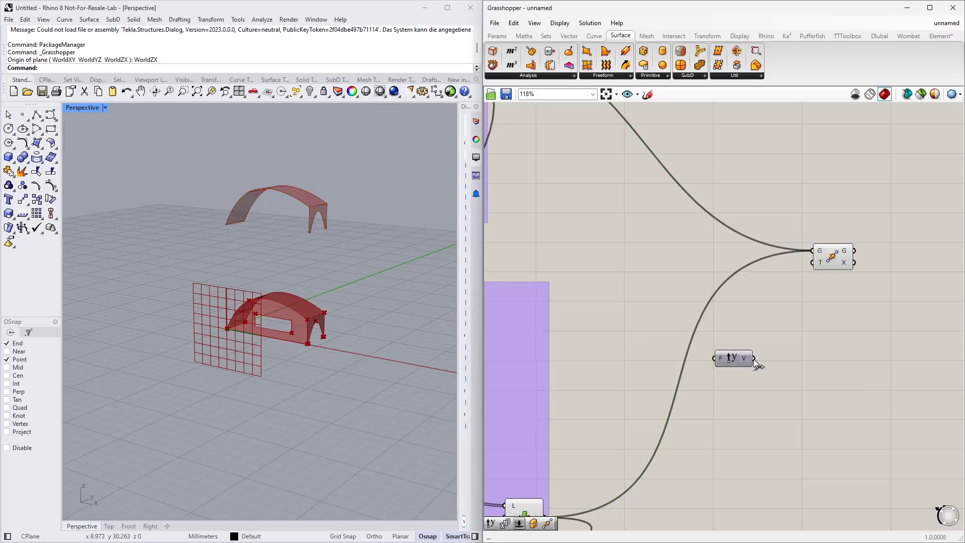
drag(754, 358, 813, 262)
drag(737, 359, 785, 312)
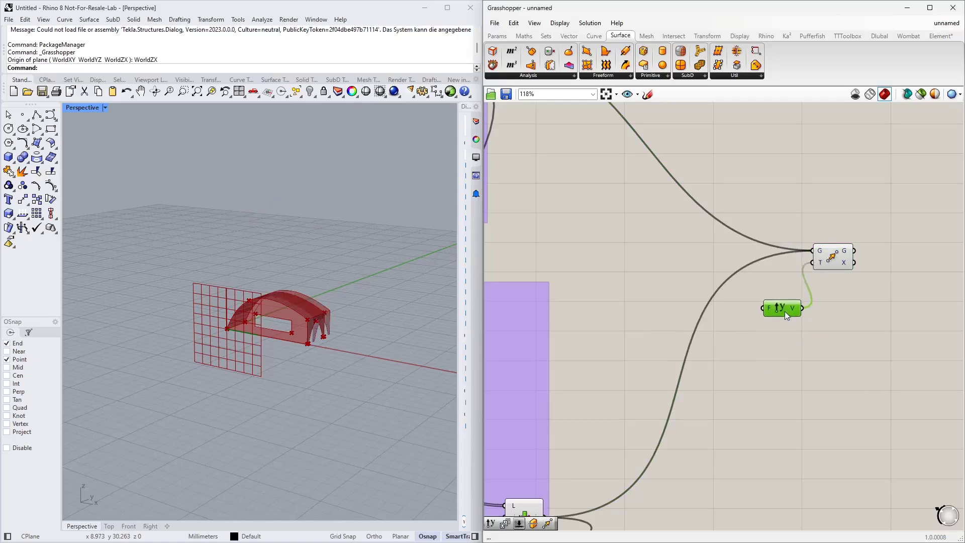
Step: Add a Series component, connect its output to the Unit Y factor and position it beside the vector
double_click(734, 391)
text(series)
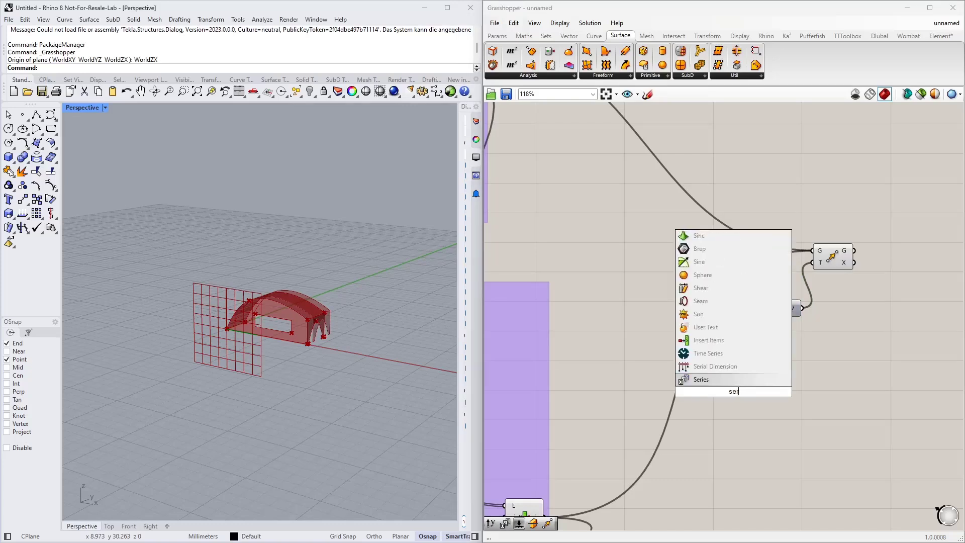
click(734, 384)
drag(738, 393, 669, 338)
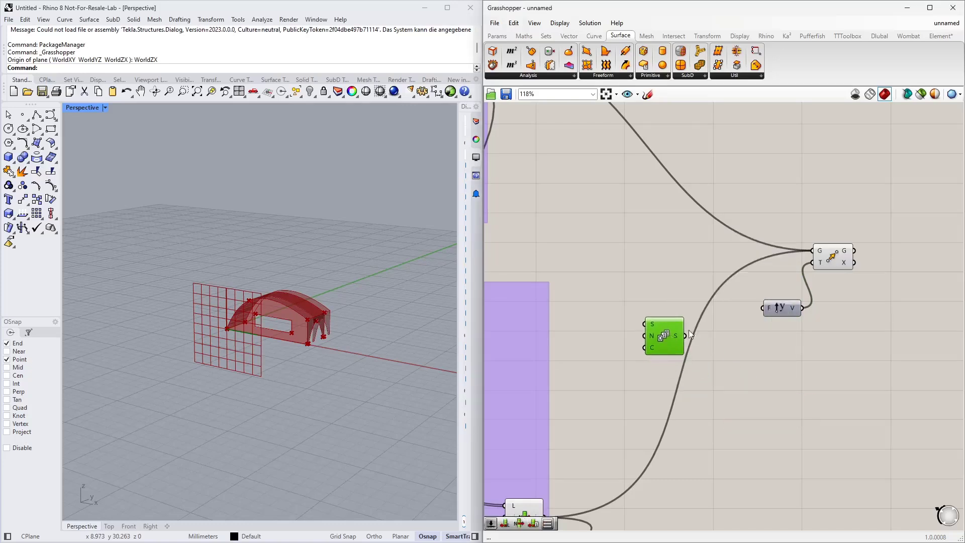
right_drag(777, 358, 793, 373)
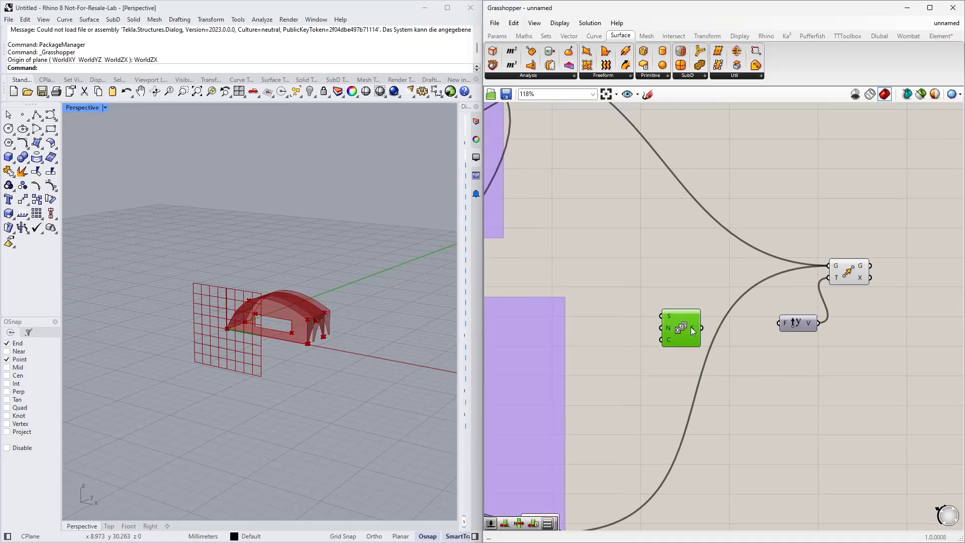
drag(693, 328, 785, 323)
right_drag(740, 352, 794, 354)
drag(733, 326, 773, 295)
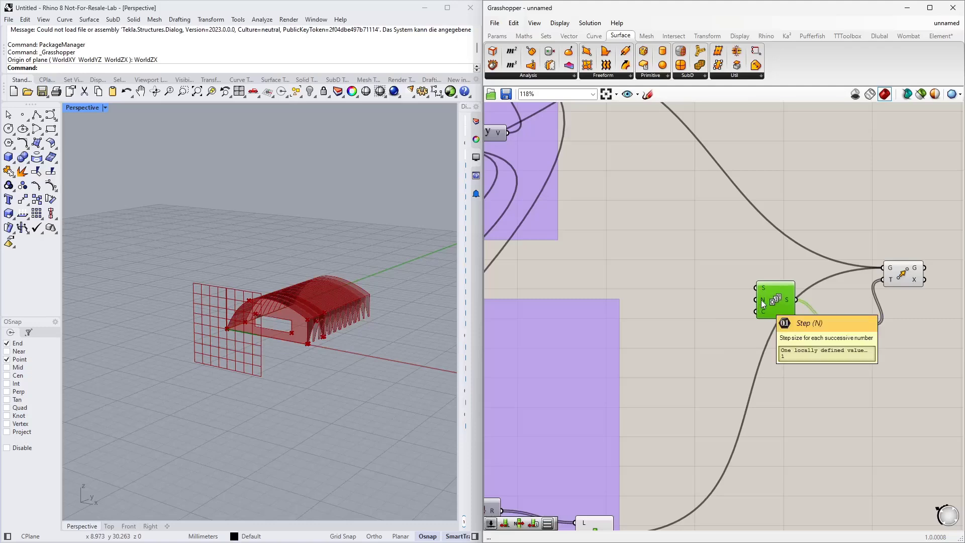
Step: Connect the roof group's Factor slider to the Step input of the Series and check the module spacing
right_drag(682, 255, 701, 272)
scroll(701, 272, down, 3)
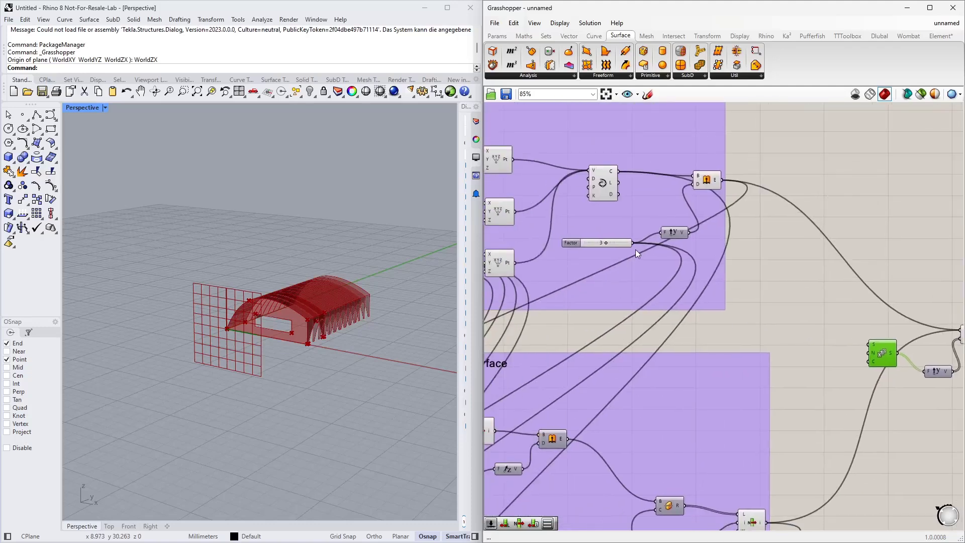
drag(633, 242, 863, 354)
right_drag(864, 361, 822, 350)
right_drag(198, 312, 161, 335)
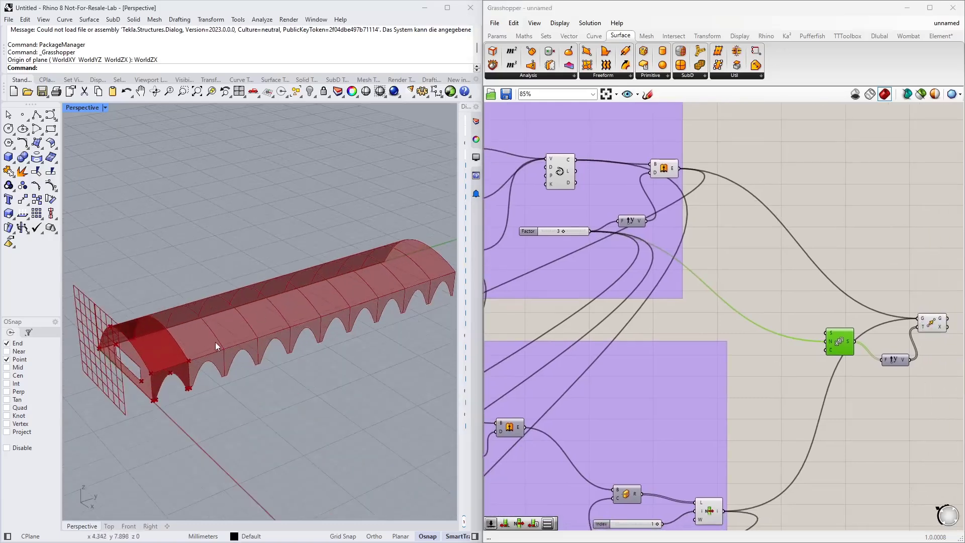
Step: Create a number slider with value 6 and connect it to the Count input of the Series
double_click(782, 366)
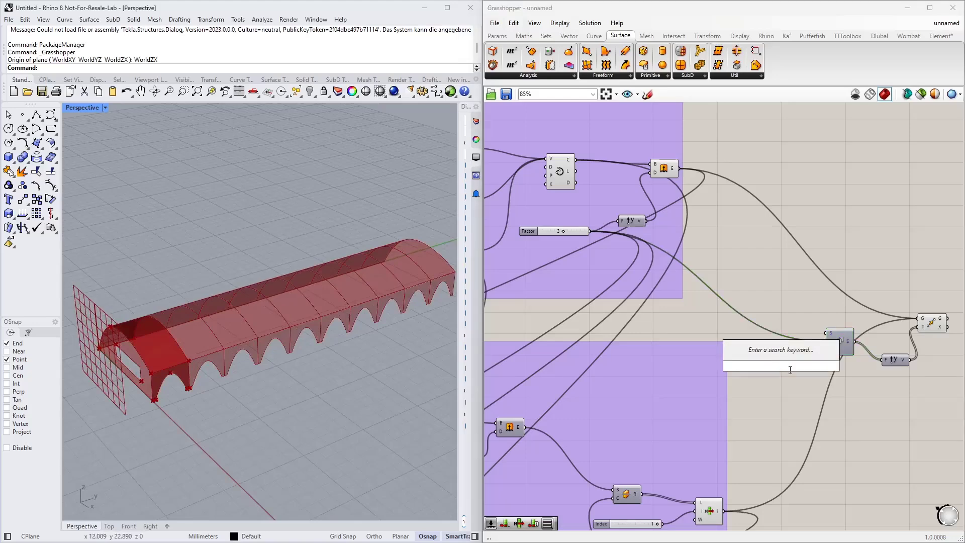
text(6)
key(Return)
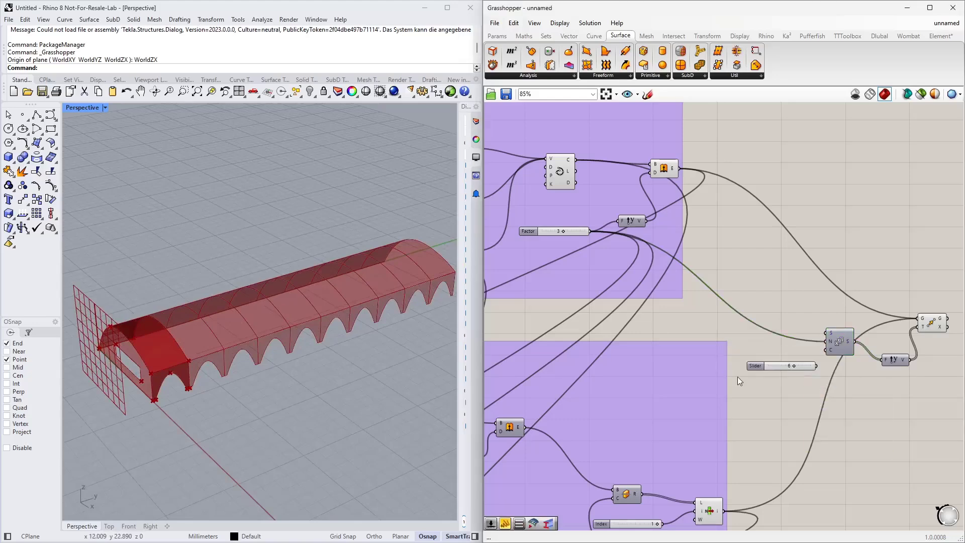
scroll(765, 376, up, 2)
drag(837, 361, 850, 340)
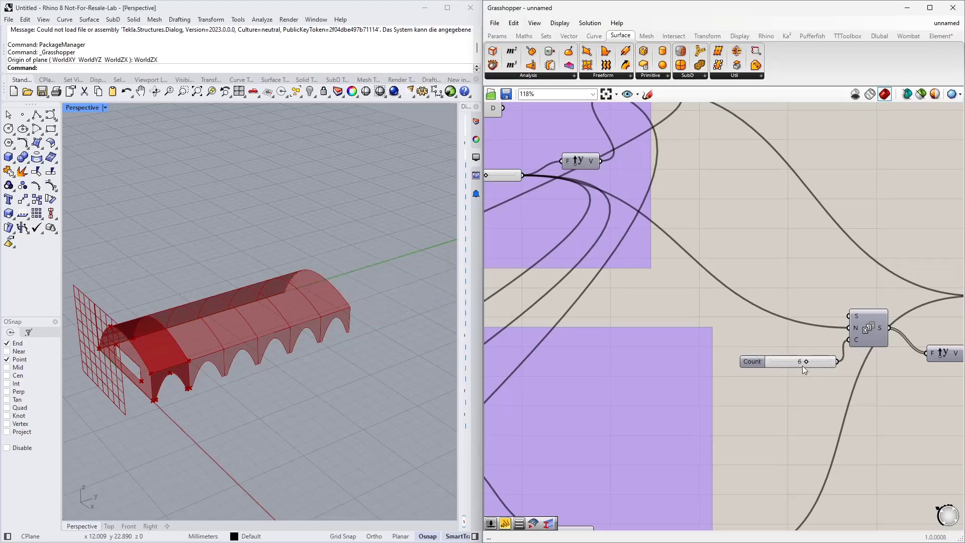
Step: Set the Count slider to 4 and align it with the Count input of the Series
drag(804, 361, 794, 364)
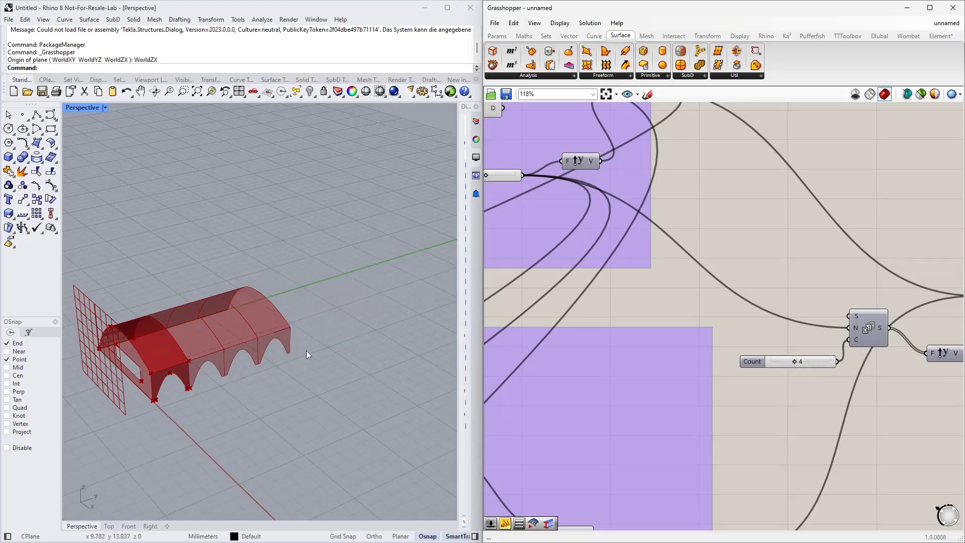
scroll(155, 393, down, 3)
scroll(191, 385, up, 2)
scroll(228, 376, up, 2)
scroll(393, 350, up, 2)
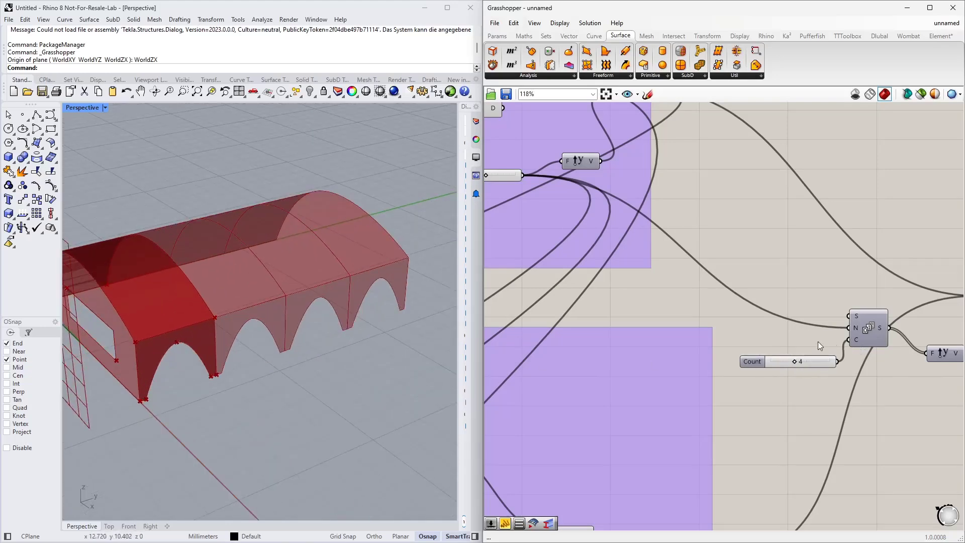
scroll(809, 351, down, 2)
drag(804, 360, 806, 343)
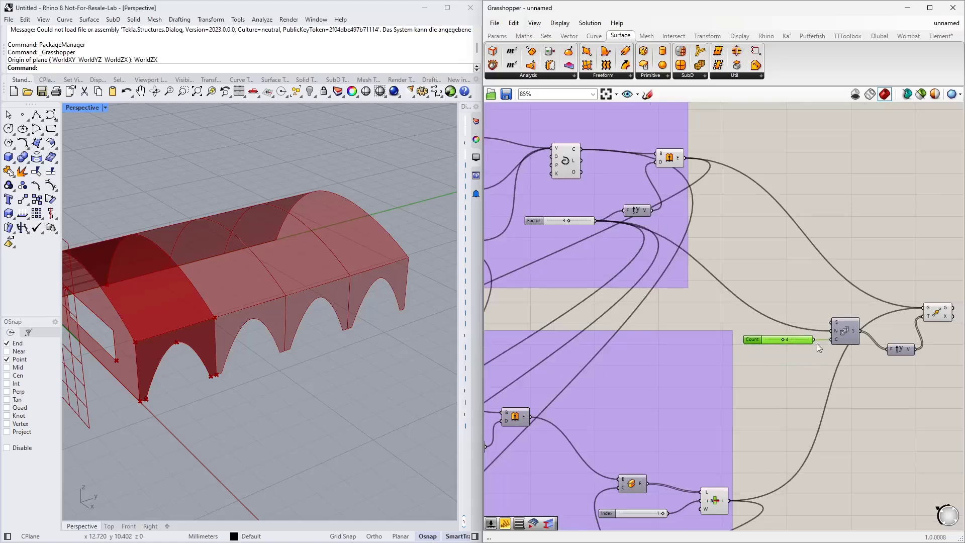
Step: Duplicate the Move component together with its Unit Y vector and place the copies below the originals
scroll(699, 309, down, 1)
scroll(699, 309, down, 2)
right_drag(829, 337, 696, 324)
scroll(696, 288, up, 3)
scroll(346, 327, down, 4)
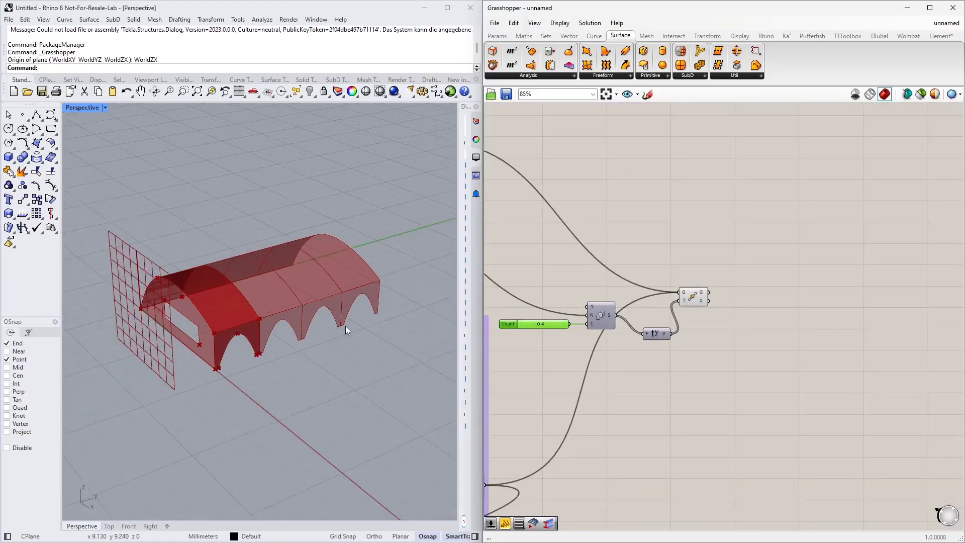
right_drag(364, 327, 385, 320)
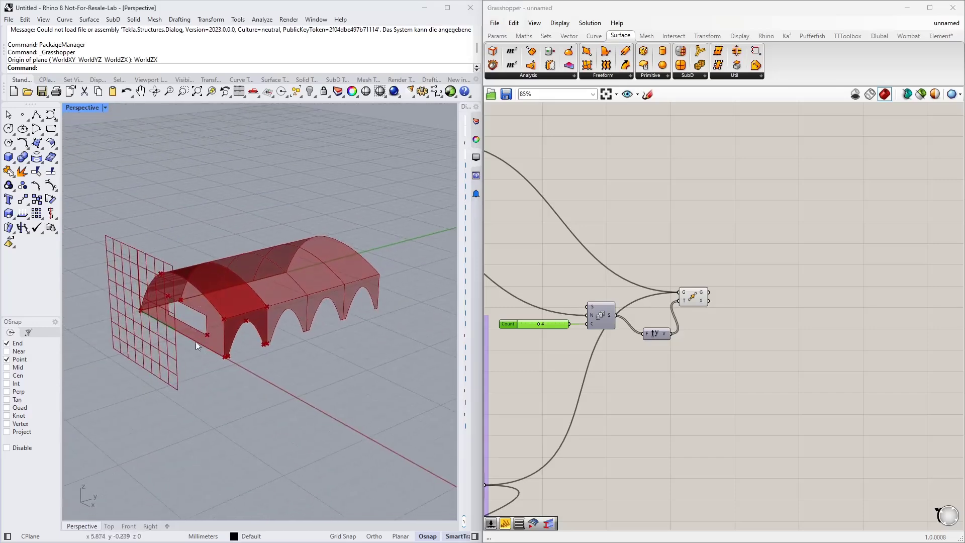
scroll(764, 269, down, 5)
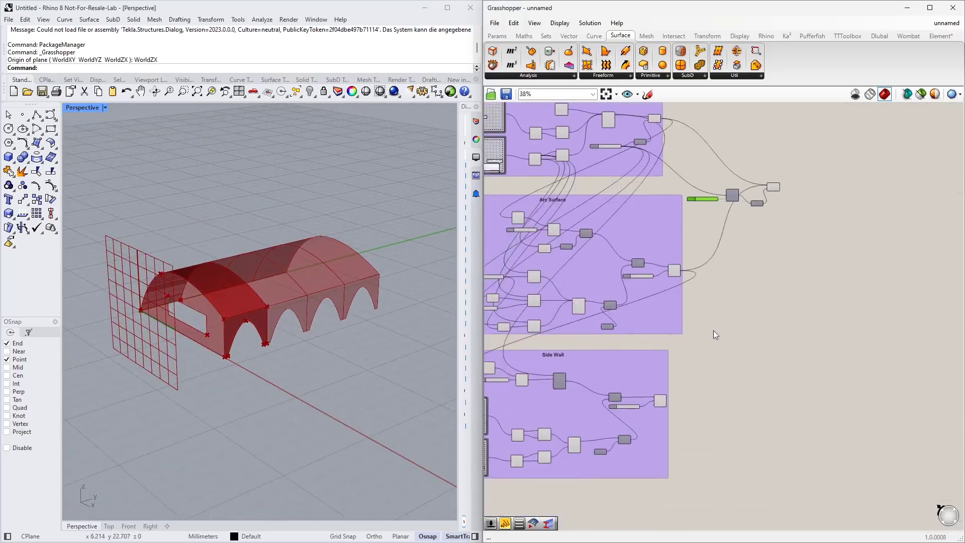
scroll(723, 327, up, 4)
drag(740, 303, 719, 333)
key(ctrl+c)
key(ctrl+v)
right_drag(744, 400, 843, 276)
right_drag(645, 394, 691, 323)
right_drag(698, 375, 649, 437)
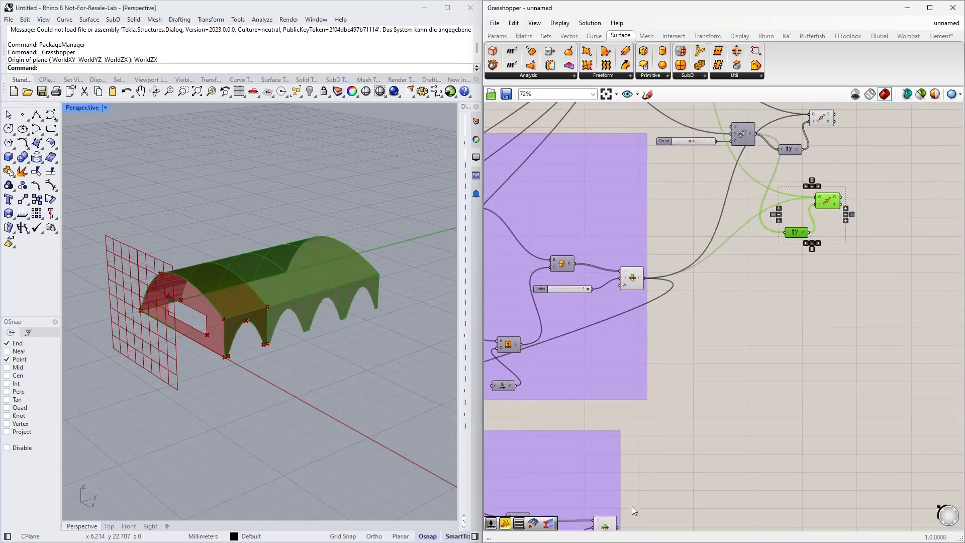
Step: Replace the geometry feeding the copied Move with the side wall's final List Item output
drag(620, 530, 819, 197)
click(787, 270)
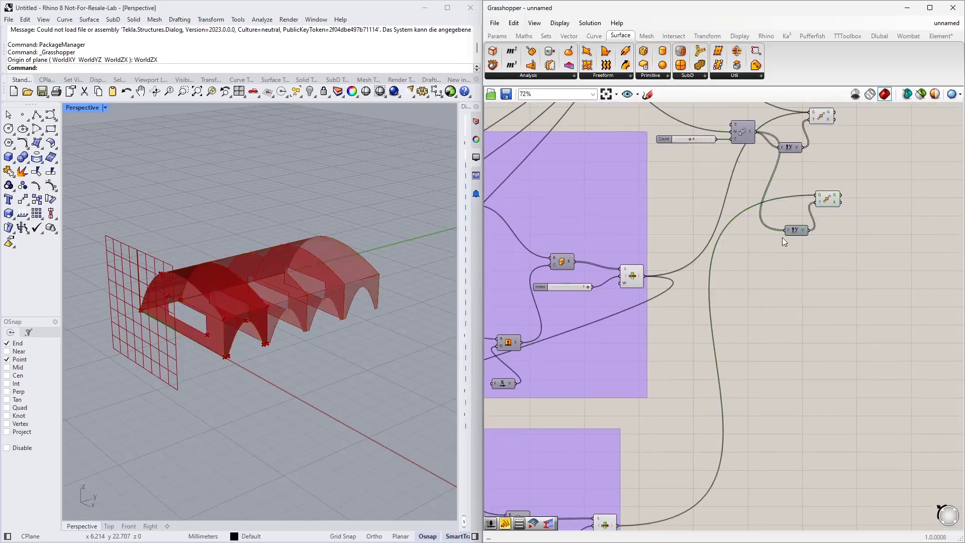
right_drag(782, 237, 777, 293)
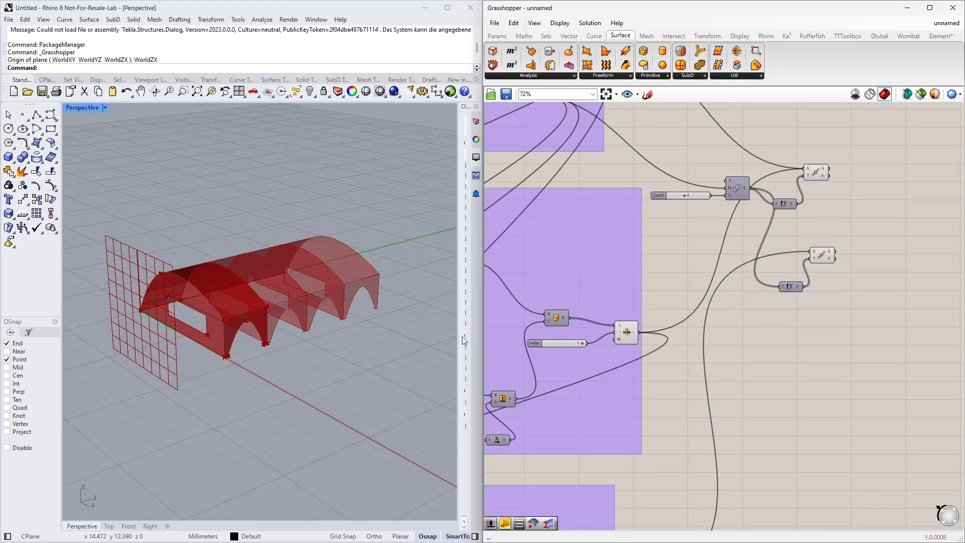
right_drag(775, 316, 781, 364)
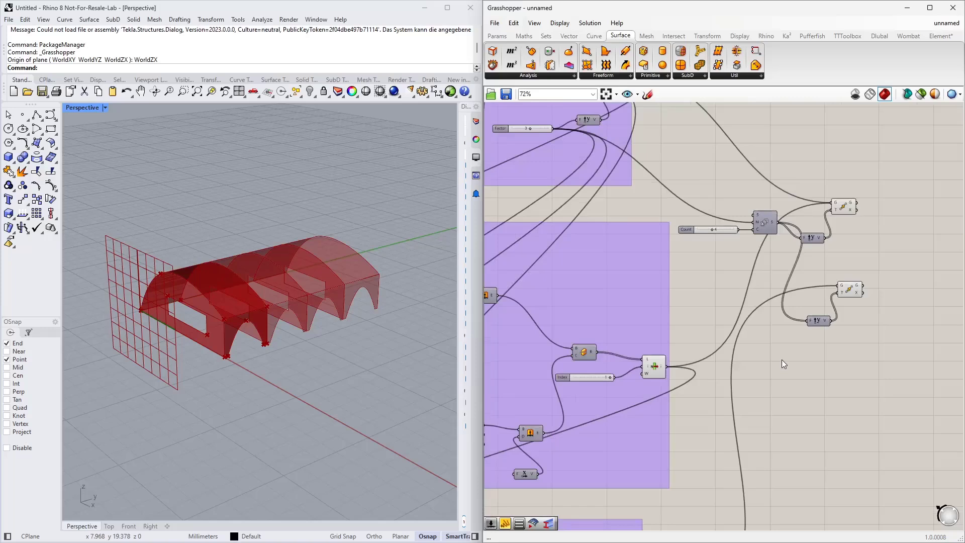
Step: Add a Multiplication component and place it beside the copied Unit Y vector
double_click(788, 365)
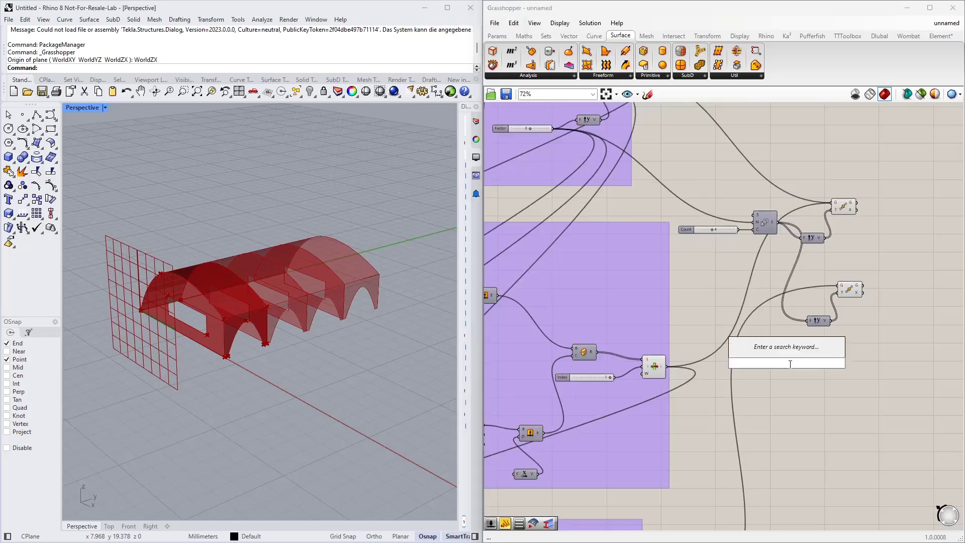
text(*4)
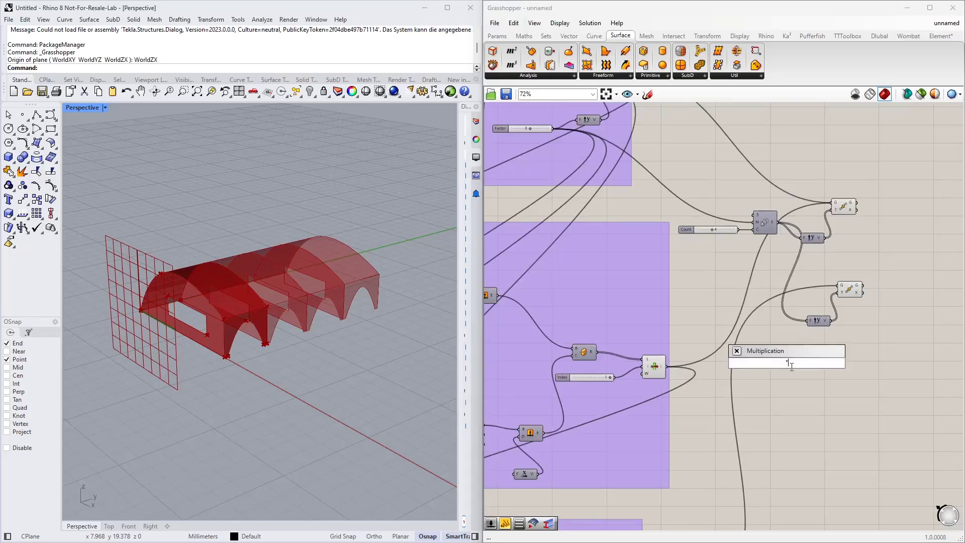
key(Return)
drag(787, 344, 747, 299)
Step: Multiply the Factor slider by the Count slider and feed the result into the copied Unit Y vector
right_drag(679, 268, 772, 340)
drag(645, 200, 839, 370)
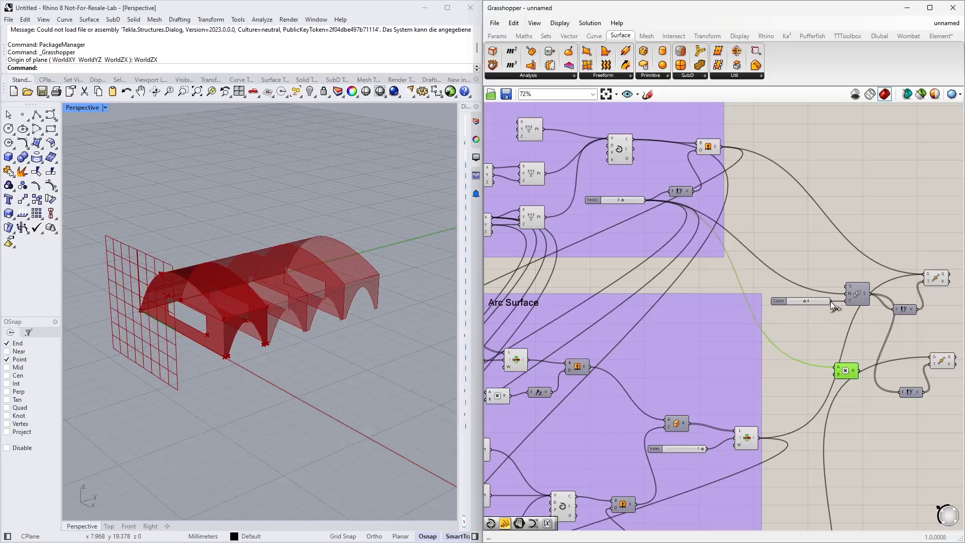
drag(831, 300, 894, 373)
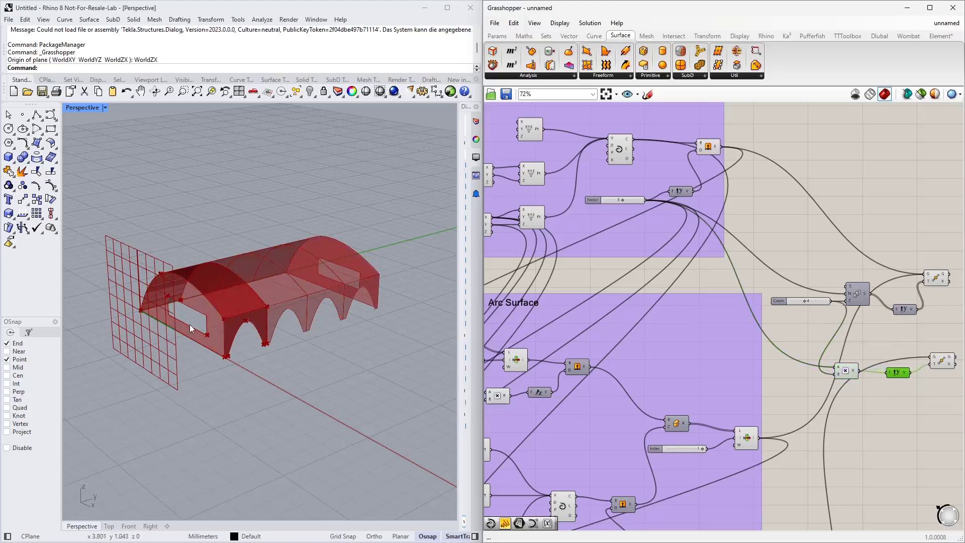
Step: Move the Series, Count slider, Multiplication and both Unit Y and Move components together into free canvas space
right_drag(364, 283, 399, 283)
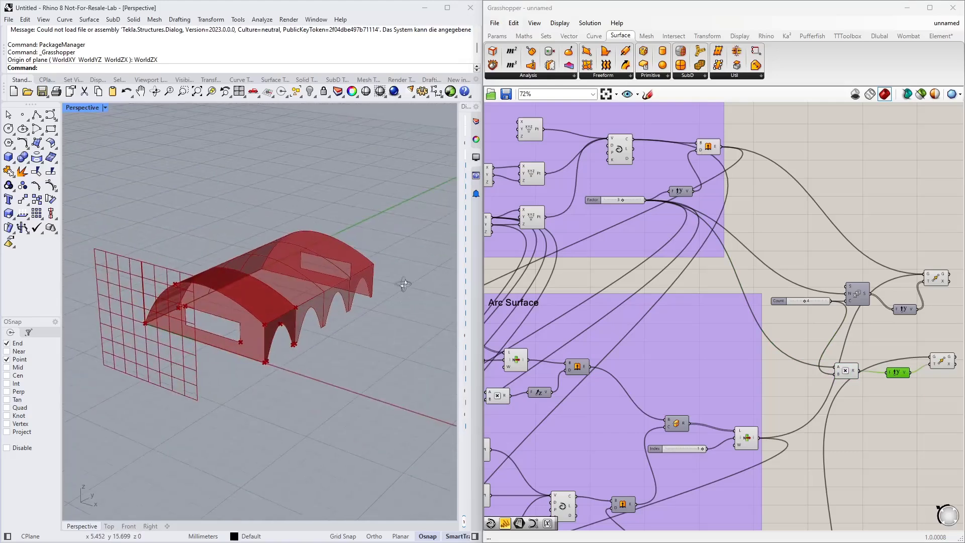
scroll(834, 282, down, 3)
scroll(582, 380, up, 3)
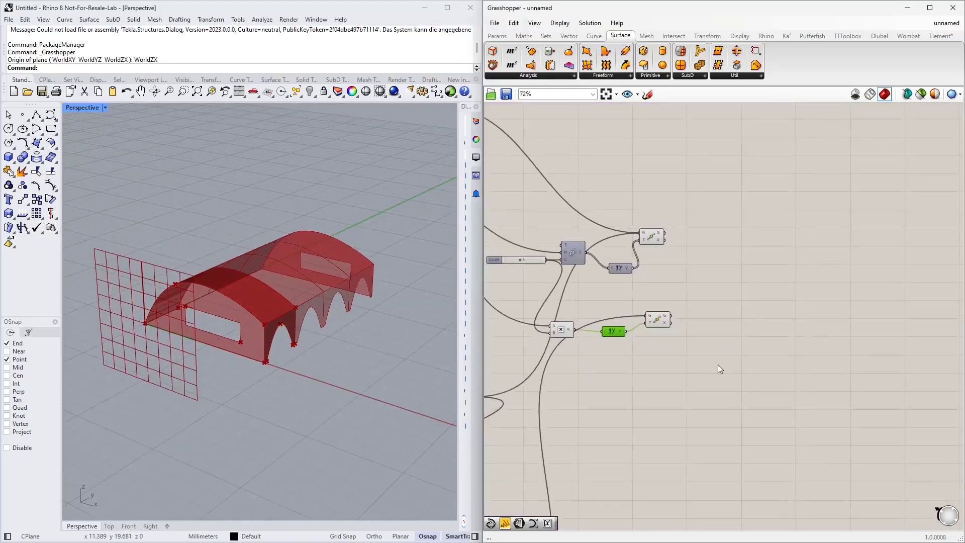
drag(717, 366, 521, 201)
drag(574, 250, 623, 198)
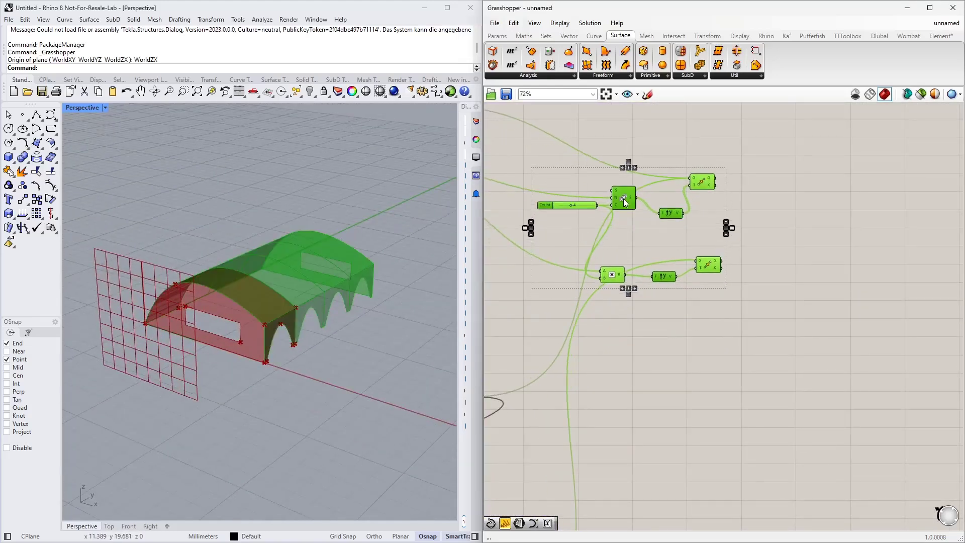
click(699, 336)
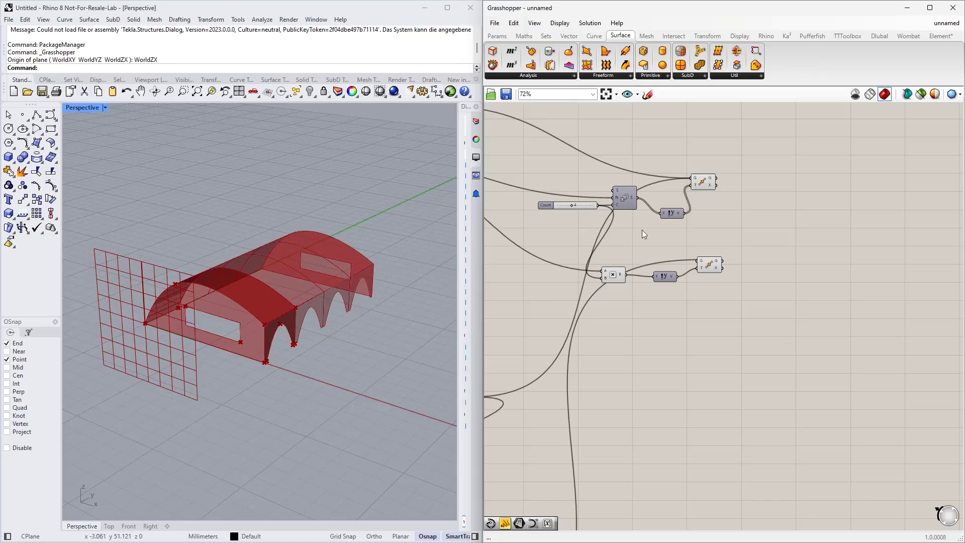
Step: Examine the repeated roof and arc surfaces and both end walls of the shelter from several angles
scroll(714, 327, up, 2)
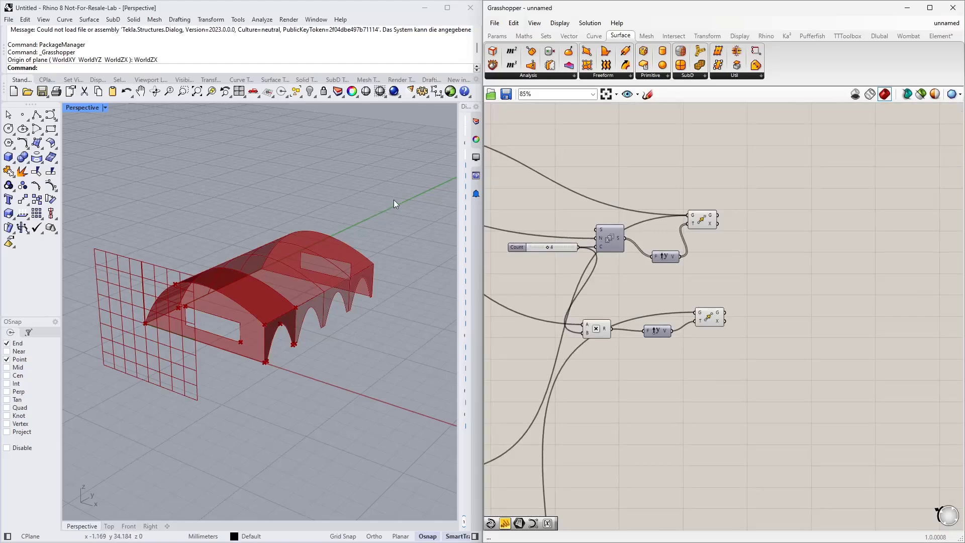
right_drag(224, 363, 125, 286)
scroll(254, 341, up, 4)
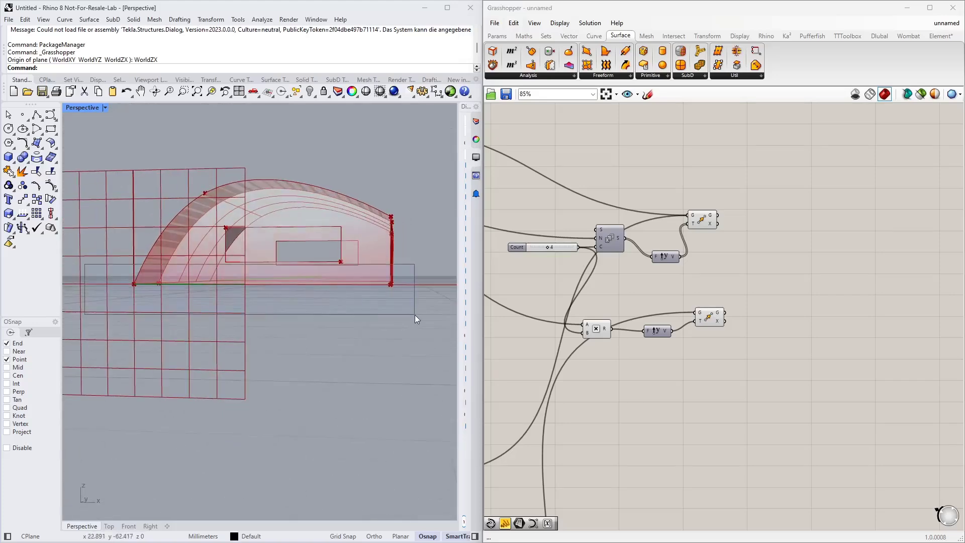
right_drag(414, 315, 342, 325)
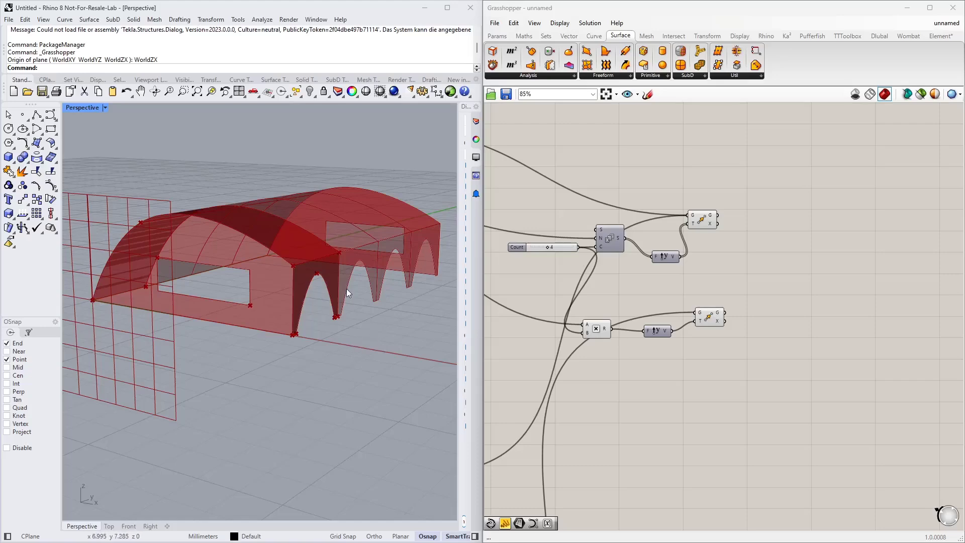
right_drag(347, 292, 293, 336)
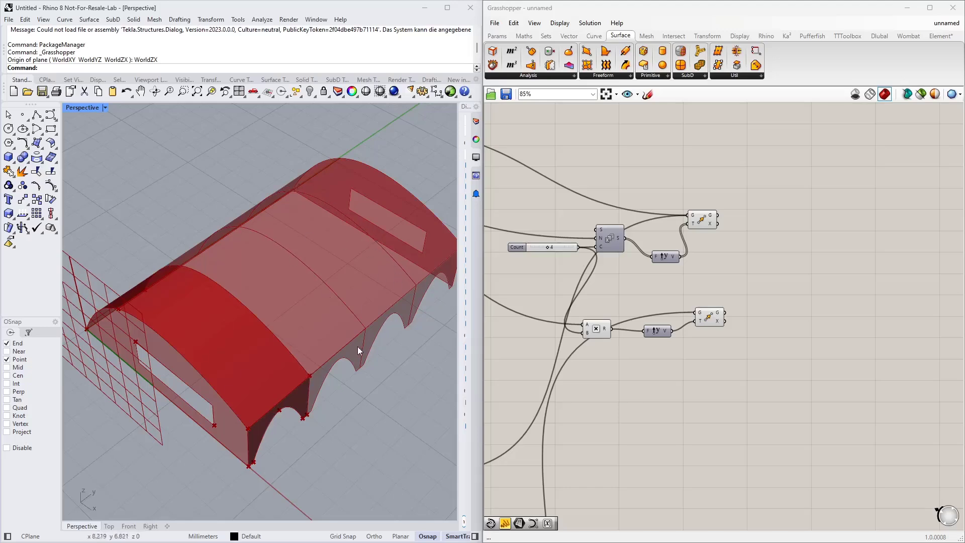
right_drag(358, 345, 174, 278)
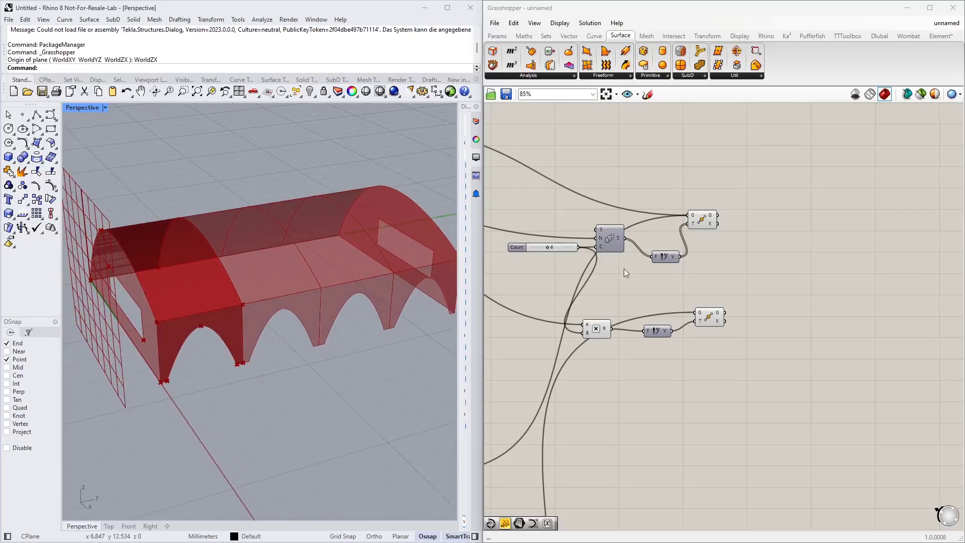
scroll(616, 332, down, 5)
right_drag(657, 280, 627, 306)
scroll(609, 331, up, 5)
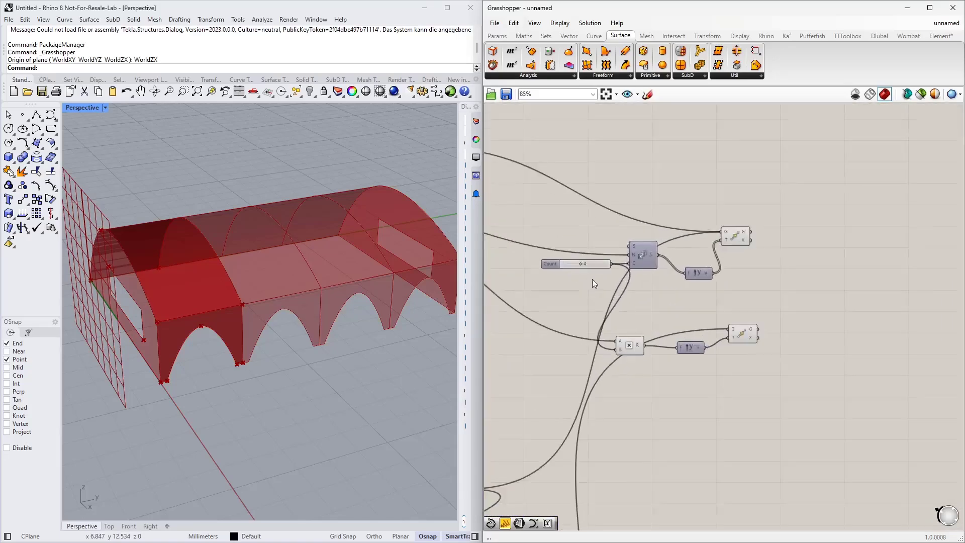
scroll(592, 279, up, 1)
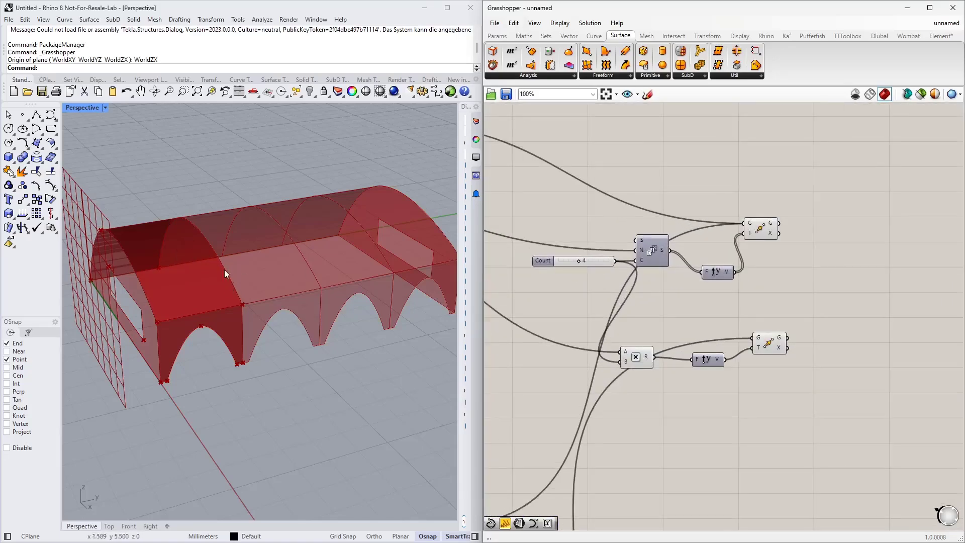
right_drag(266, 246, 284, 274)
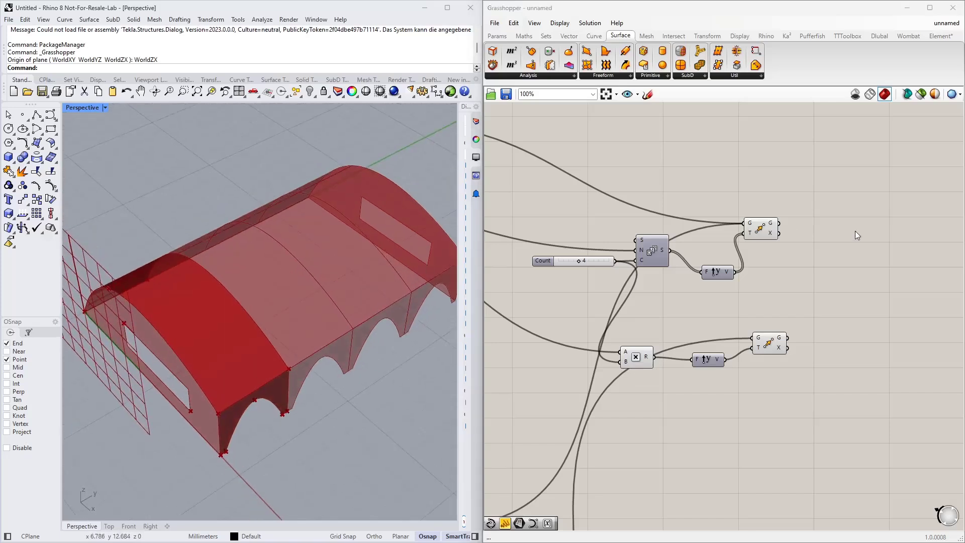
Step: Select the upper Move component and inspect its repeated roof and arc surfaces in the model
right_drag(831, 232, 694, 274)
click(623, 273)
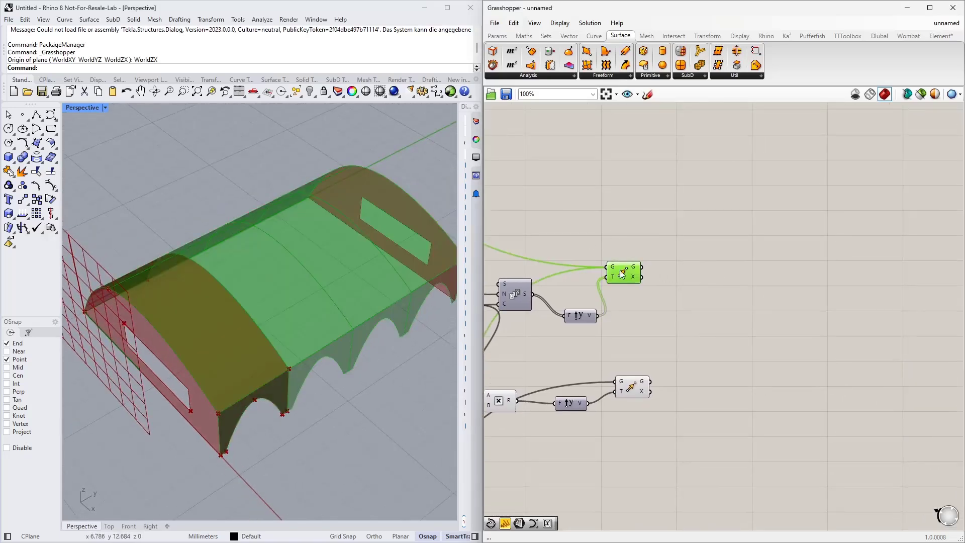
scroll(624, 274, up, 3)
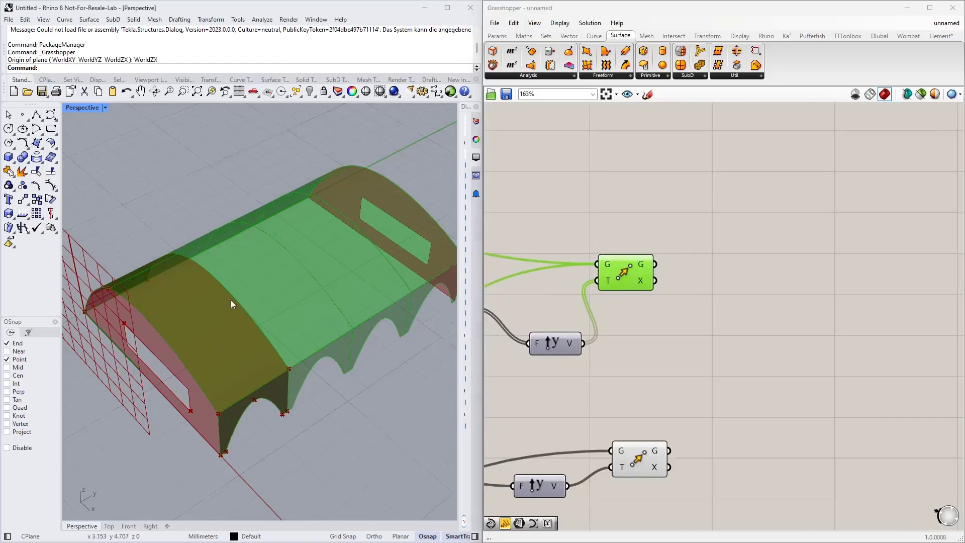
right_drag(231, 300, 207, 270)
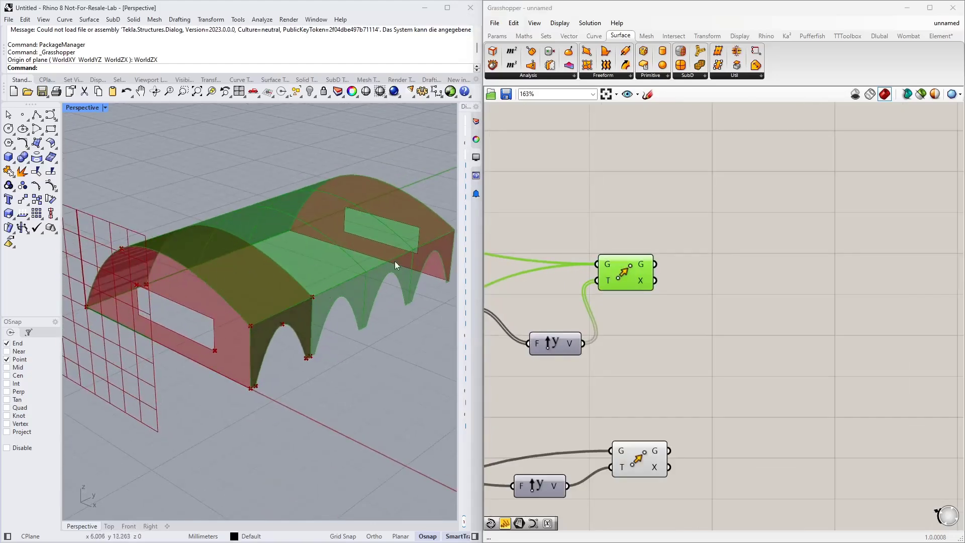
scroll(719, 261, down, 2)
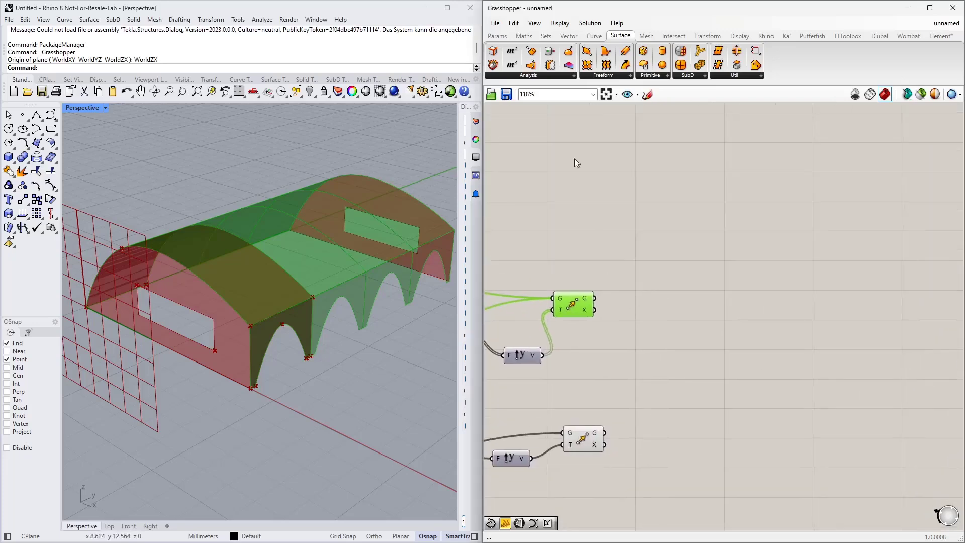
Step: Check the data structure of the upper Move component's geometry output with a temporary panel, and delete the panel
click(497, 36)
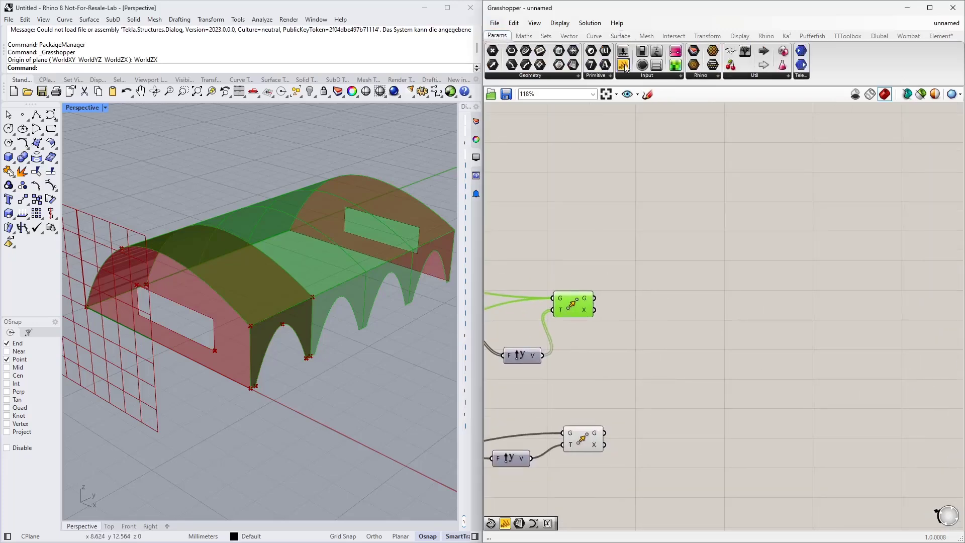
drag(625, 67, 629, 293)
drag(681, 322, 680, 409)
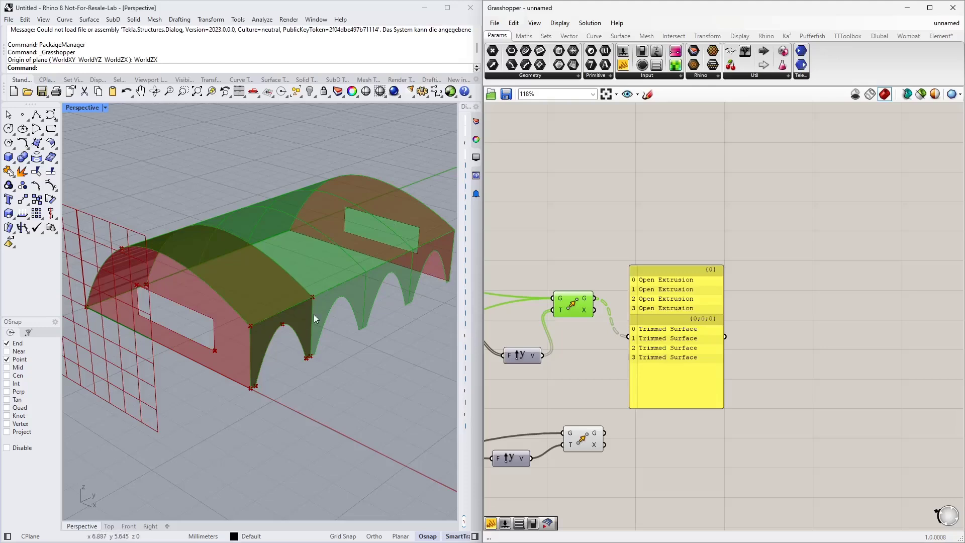
click(641, 316)
key(Delete)
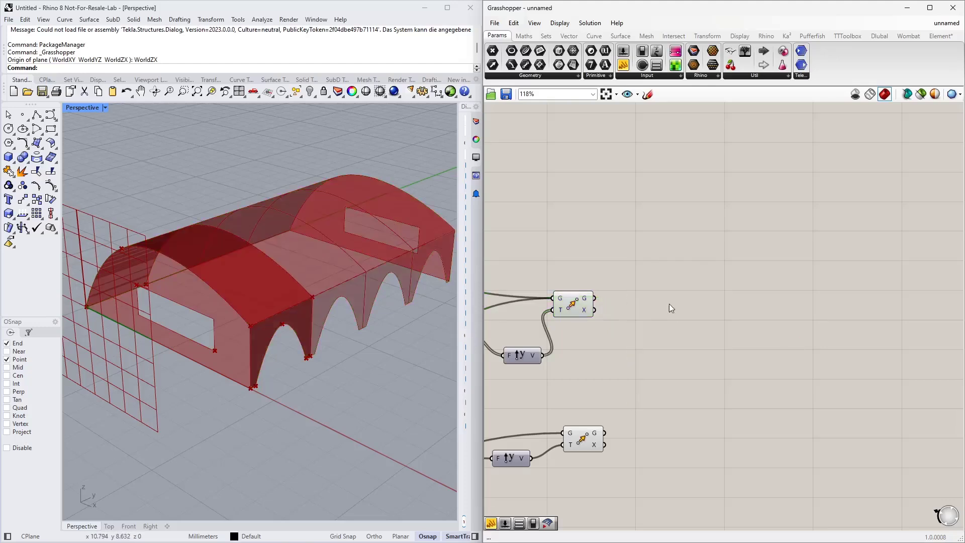
Step: Add an Explode Tree component fed by the upper Move geometry output, with outputs matched to branches {0} and {0;0;0}
scroll(608, 141, up, 1)
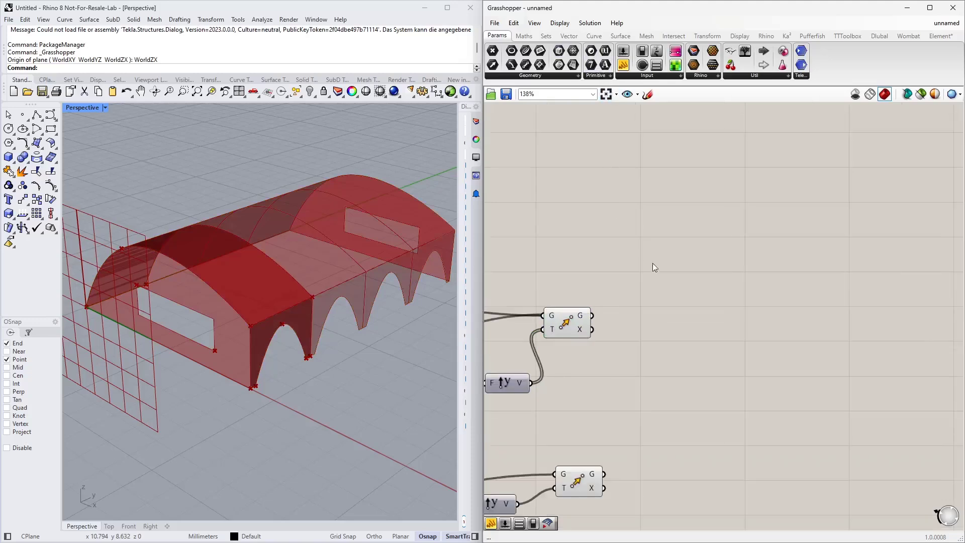
double_click(651, 276)
text(expl)
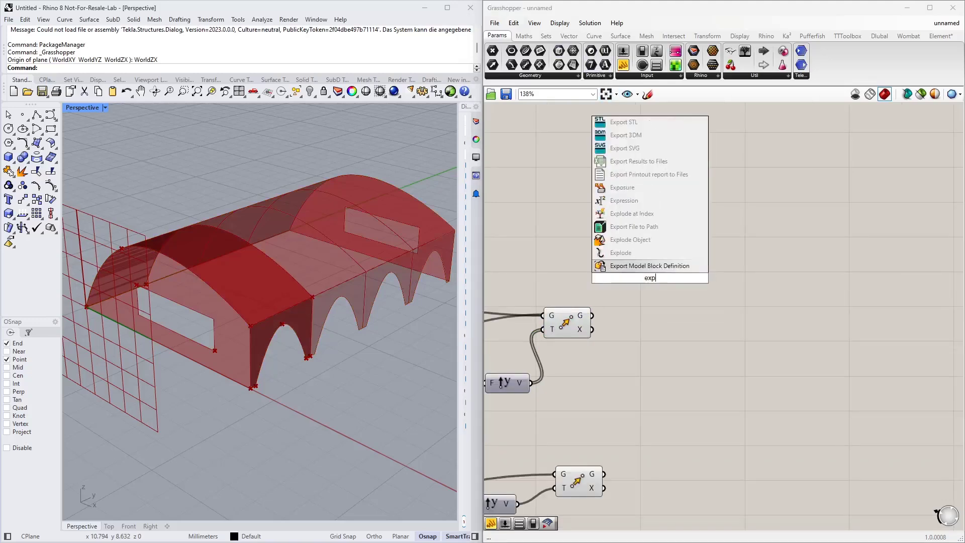
click(627, 227)
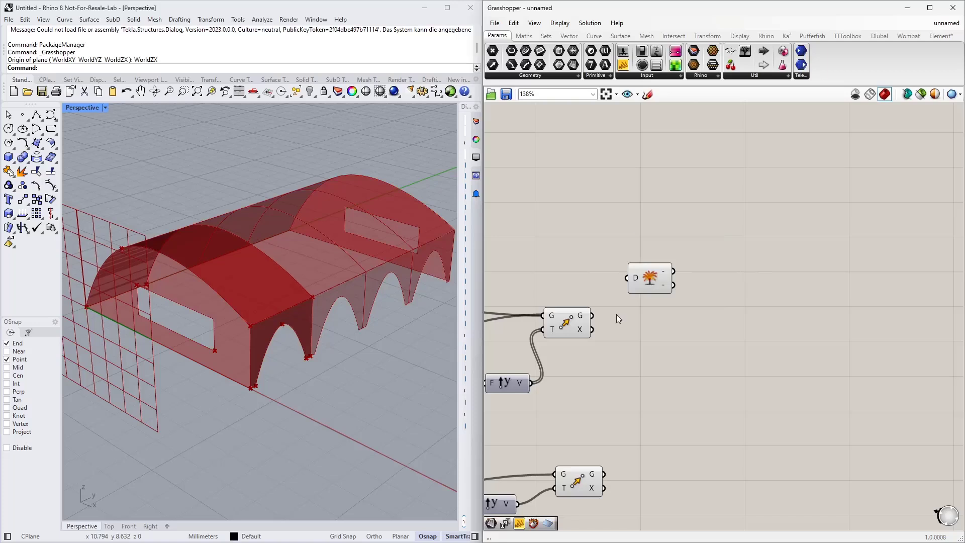
drag(594, 316, 627, 278)
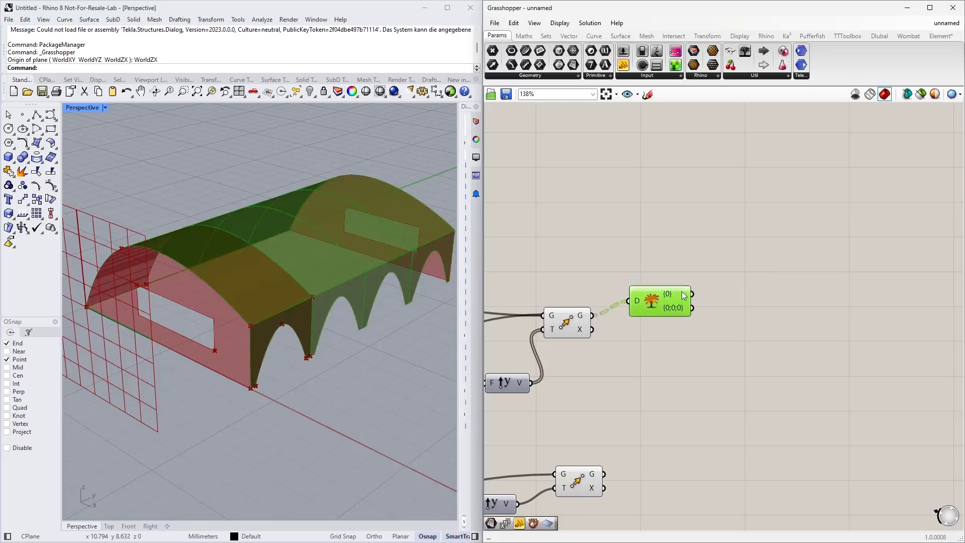
scroll(649, 298, up, 3)
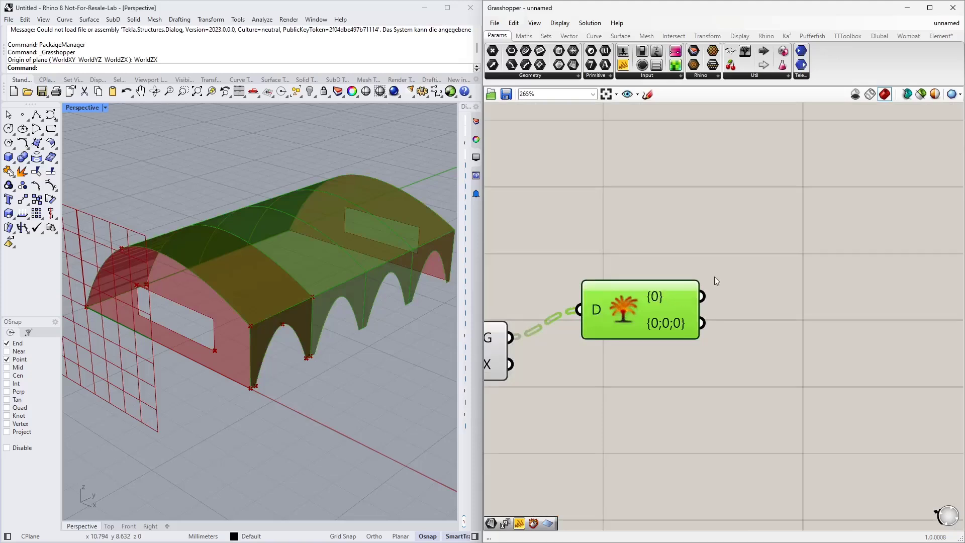
drag(668, 303, 665, 287)
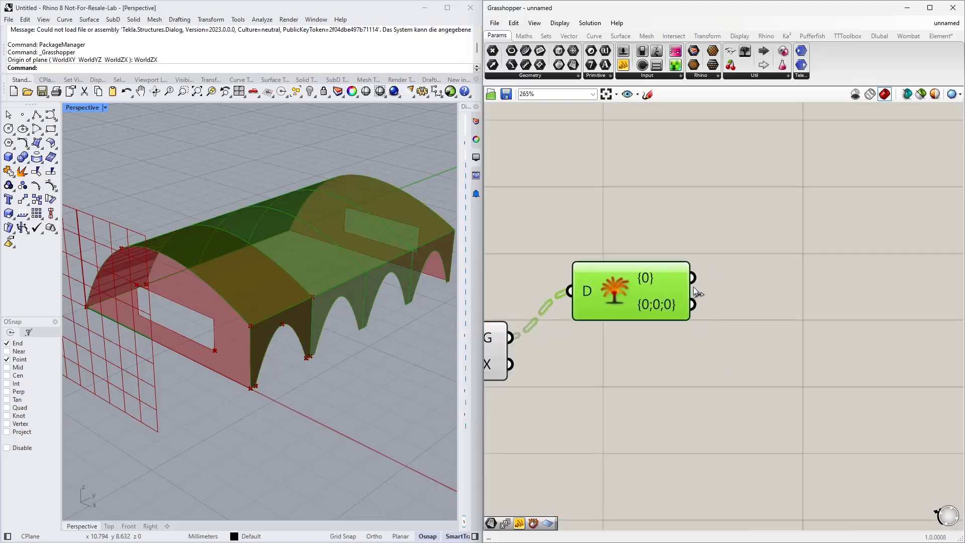
Step: Add a Deconstruct Brep component and connect the exploded tree's {0} branch to its brep input
right_drag(693, 286, 605, 319)
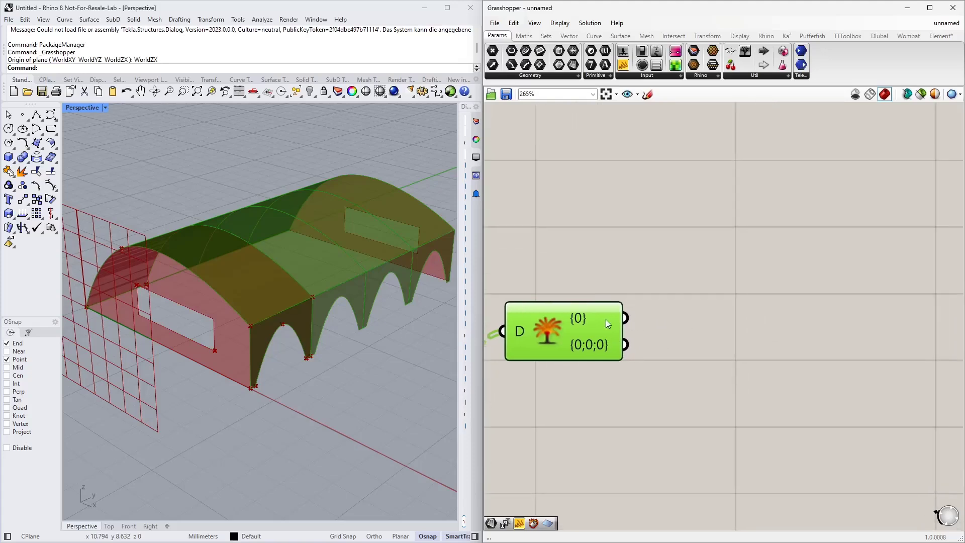
click(677, 320)
scroll(659, 309, down, 2)
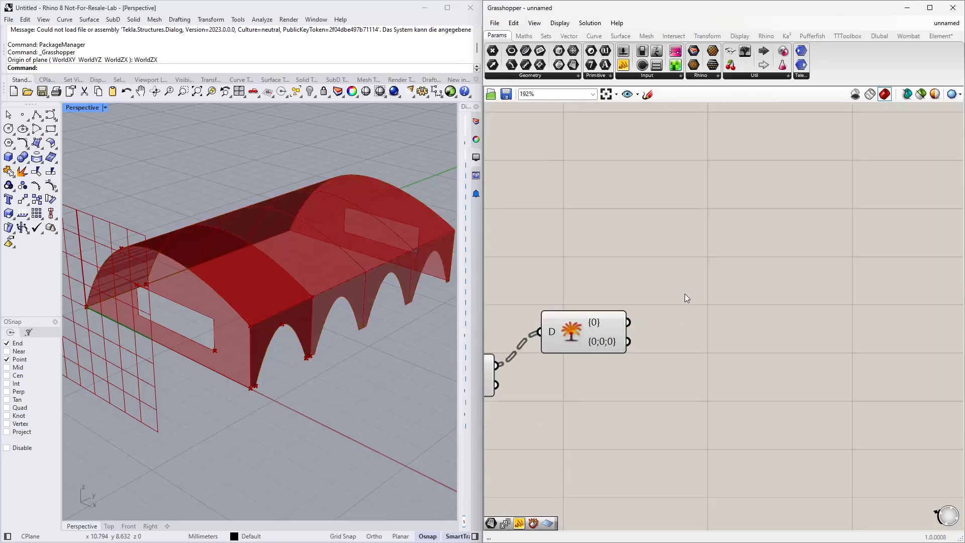
double_click(686, 291)
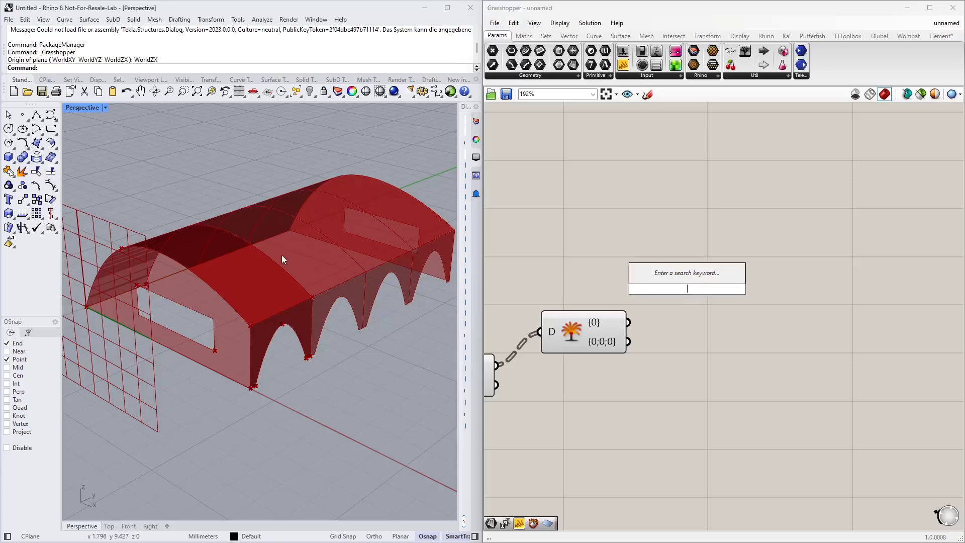
text(dec br)
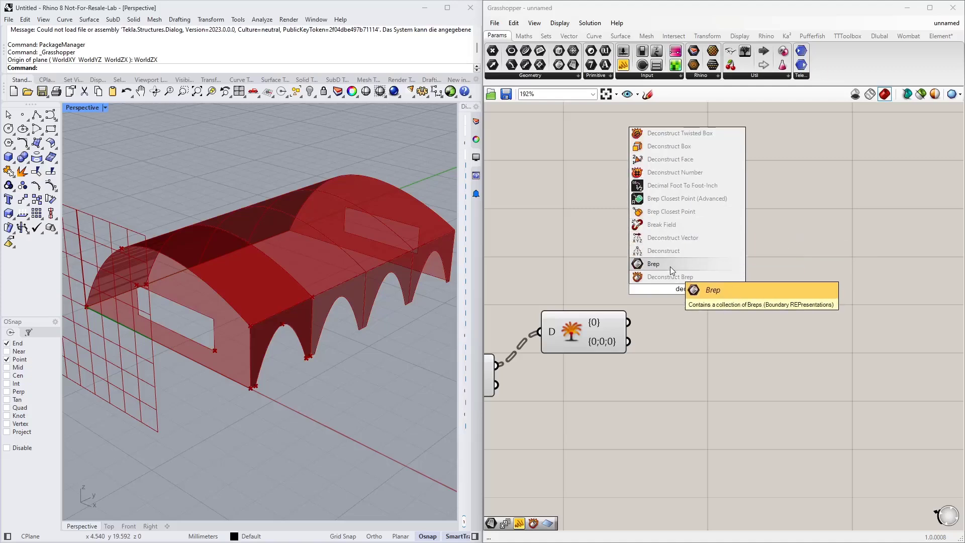
click(671, 267)
drag(670, 271, 711, 233)
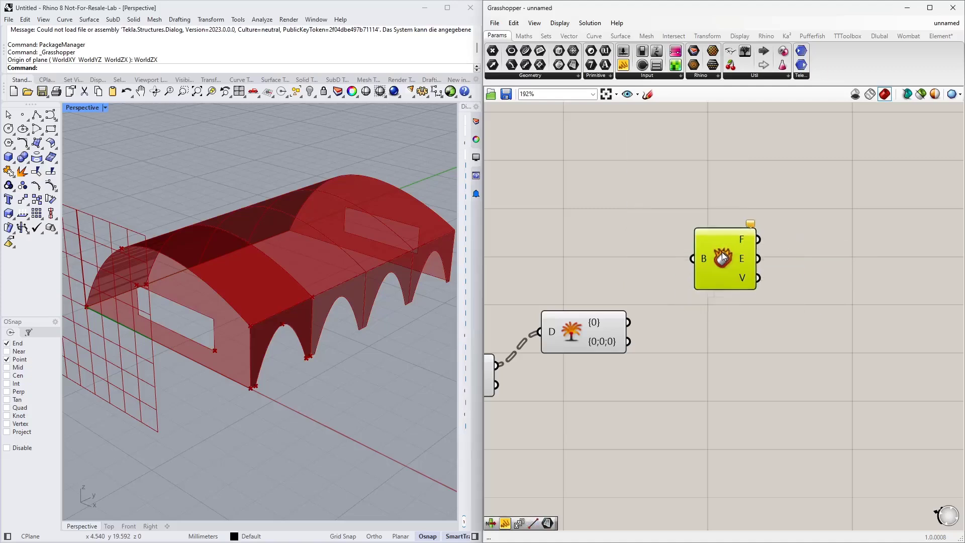
drag(631, 321, 687, 255)
right_drag(658, 314, 634, 356)
scroll(342, 296, down, 2)
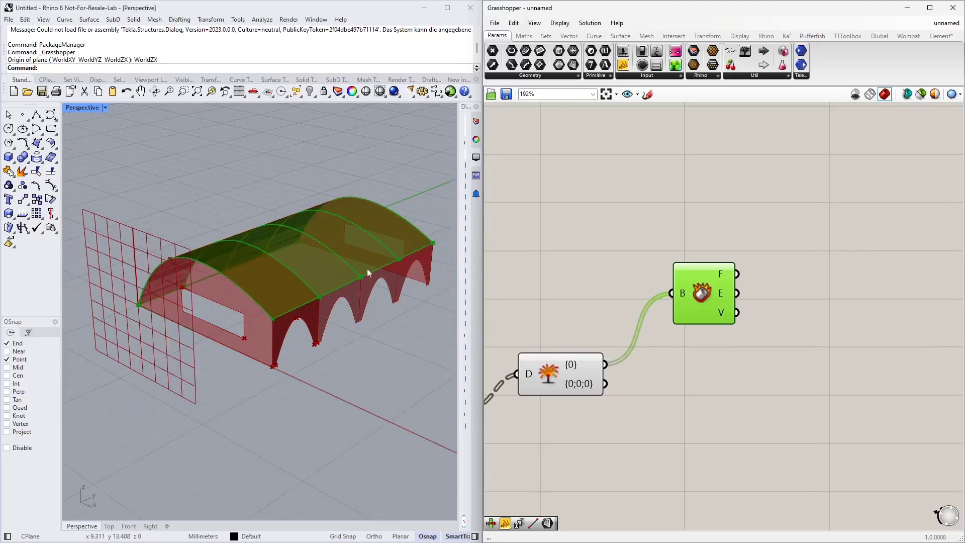
Step: Add a List Item component and connect the Deconstruct Brep edges output to its list input
right_drag(724, 282, 597, 289)
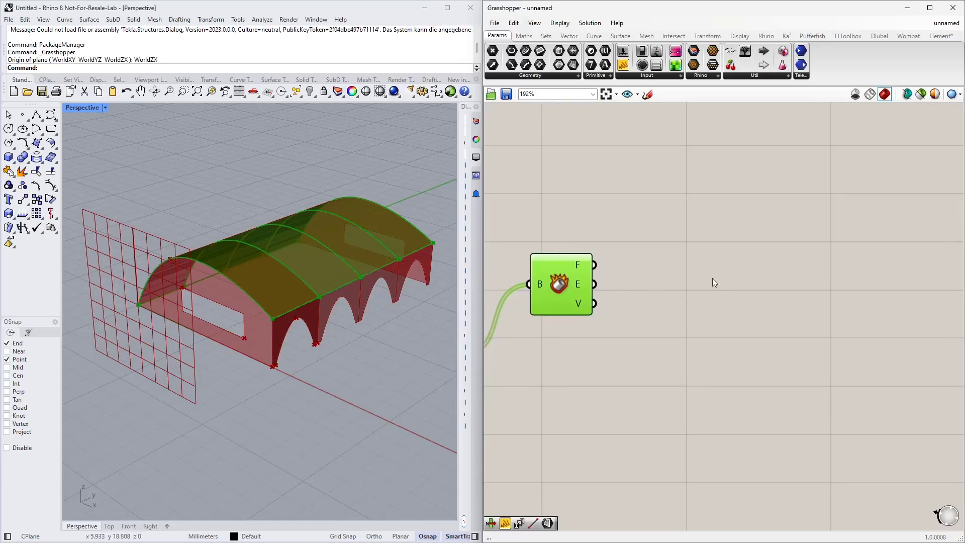
click(705, 262)
double_click(704, 261)
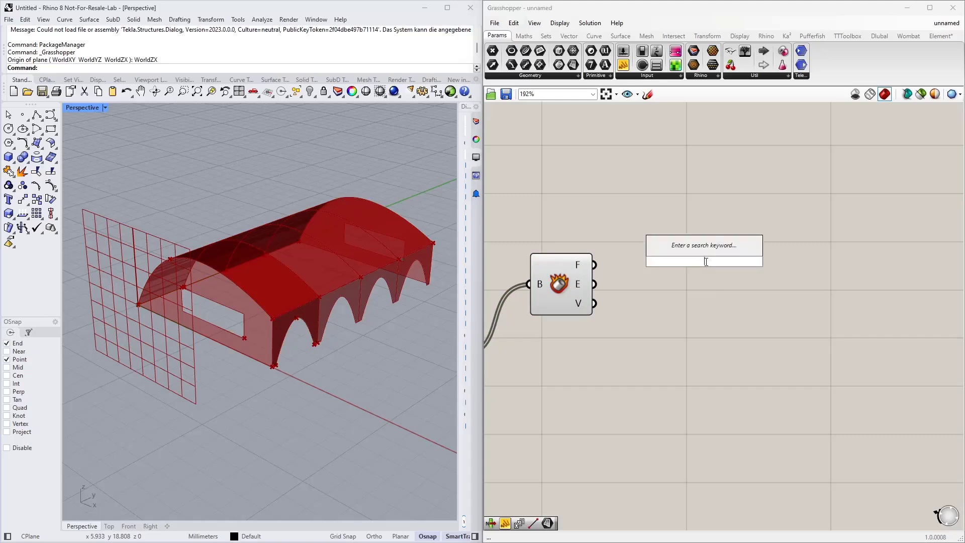
text(list i)
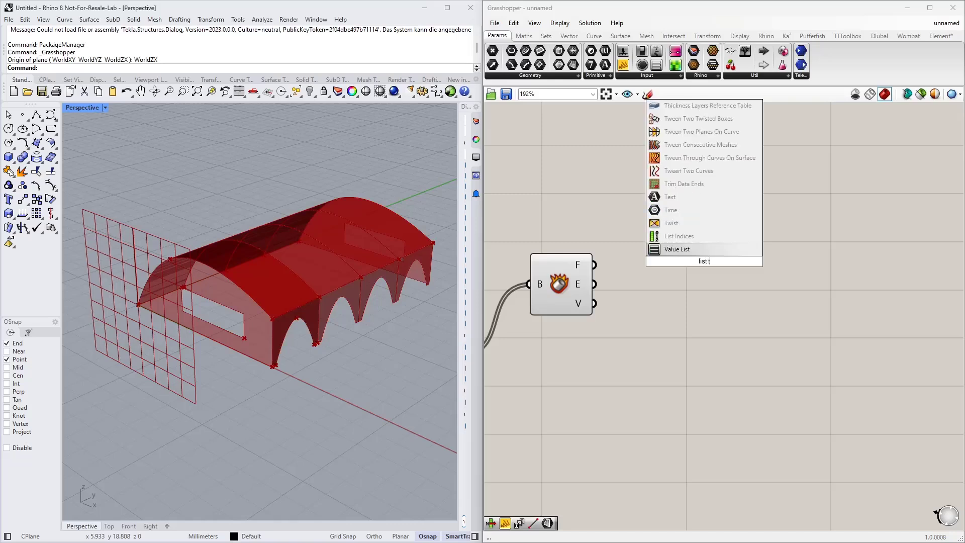
text(te)
key(Return)
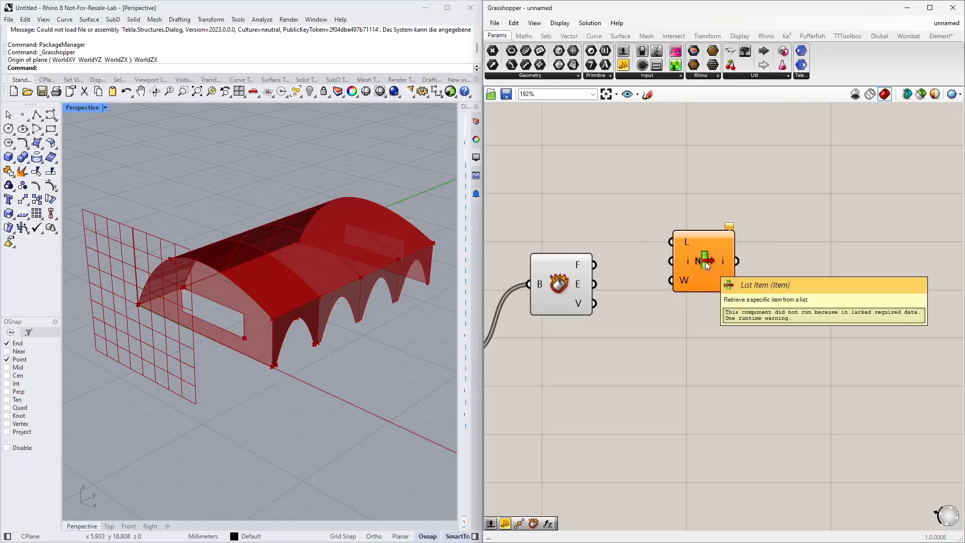
drag(595, 284, 797, 236)
Step: Create an integer number slider starting at 0 and connect it to the List Item index input
double_click(686, 332)
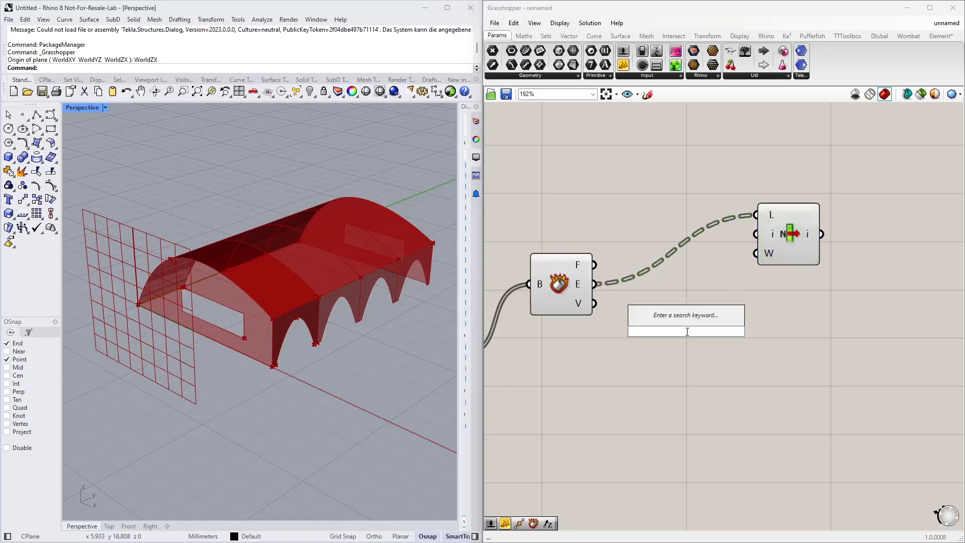
text(0<)
key(Return)
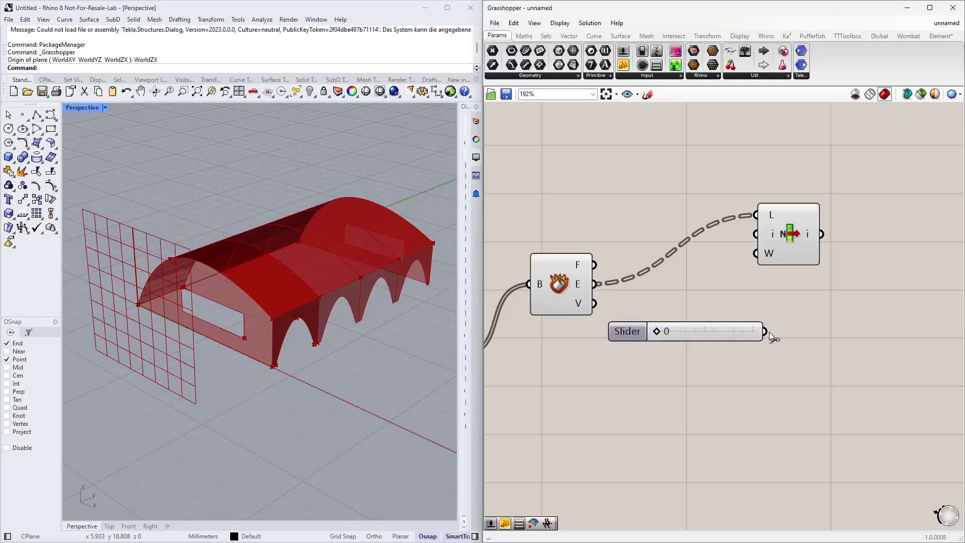
drag(765, 332, 817, 240)
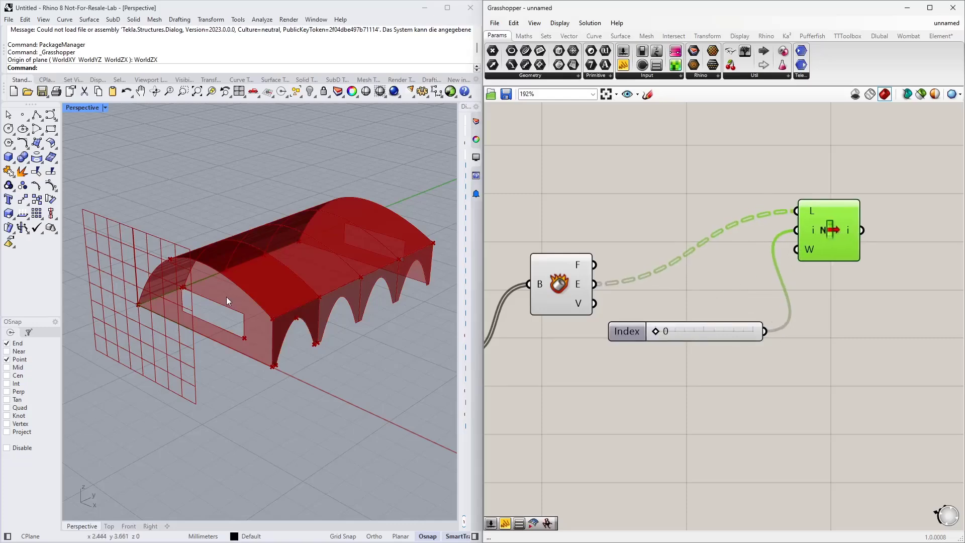
Step: Arrange the Index slider and the List Item component side by side, away from Deconstruct Brep
right_drag(228, 300, 282, 319)
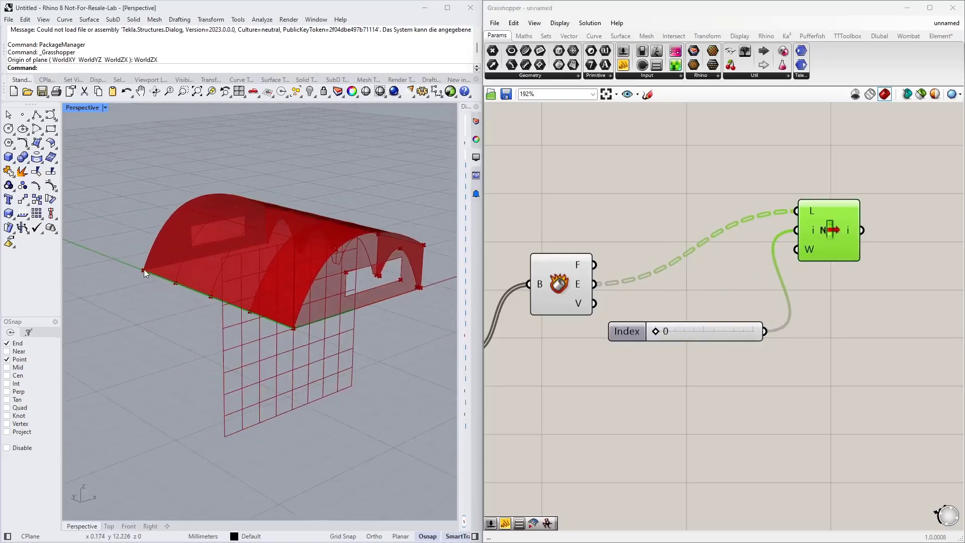
right_drag(226, 307, 596, 316)
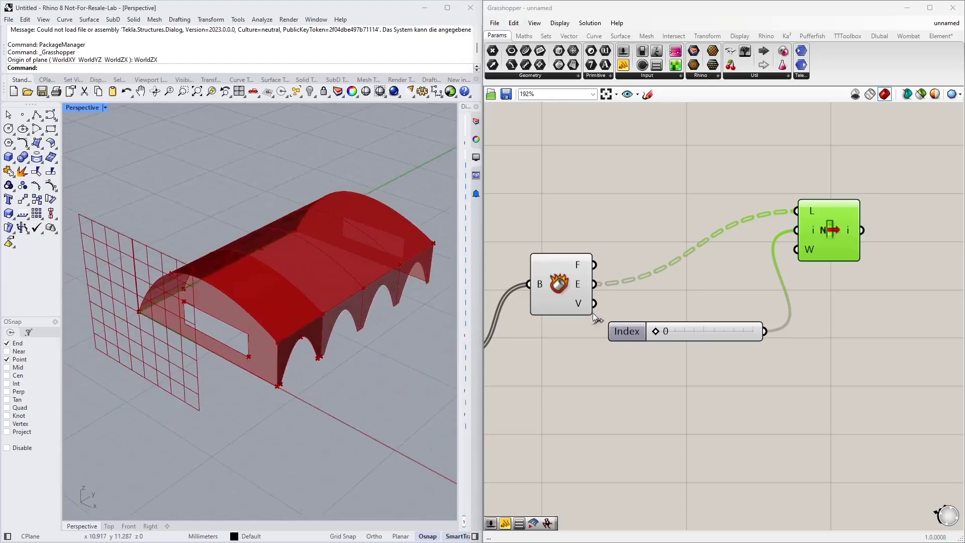
drag(719, 330, 729, 292)
right_drag(863, 325, 746, 348)
drag(755, 360, 646, 274)
drag(710, 267, 722, 228)
click(697, 282)
drag(652, 276, 648, 213)
click(691, 218)
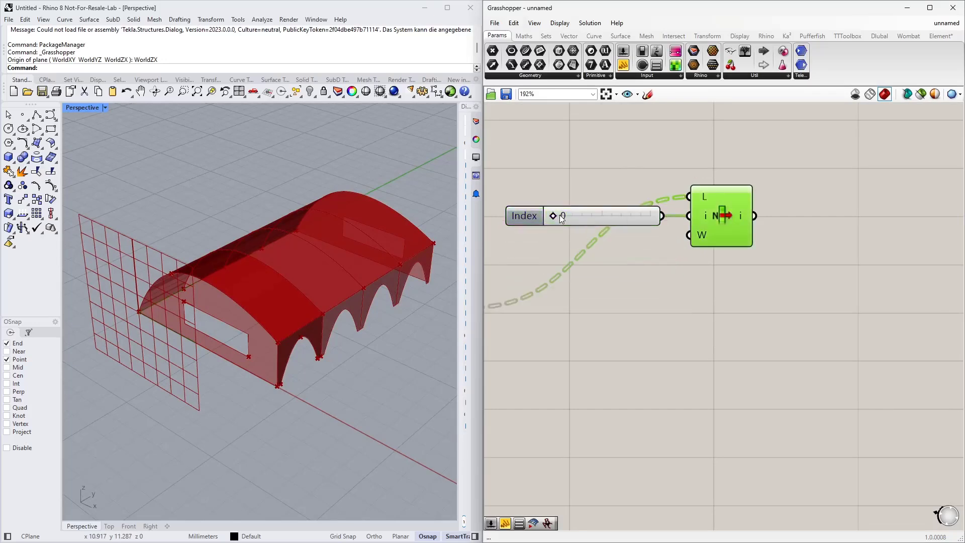
Step: Set the Index slider to 1 and inspect the selected edges on the vaulted roof
drag(555, 216, 583, 217)
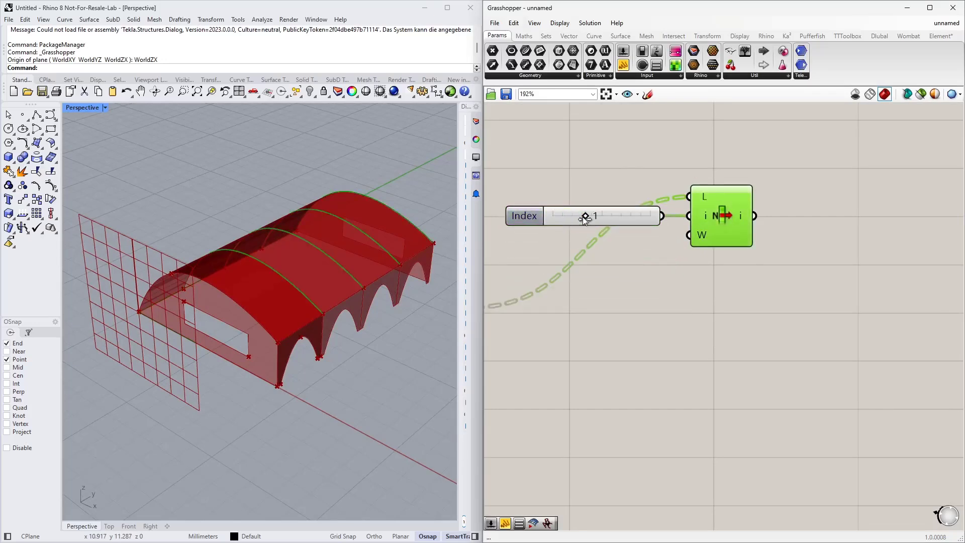
right_drag(271, 258, 228, 258)
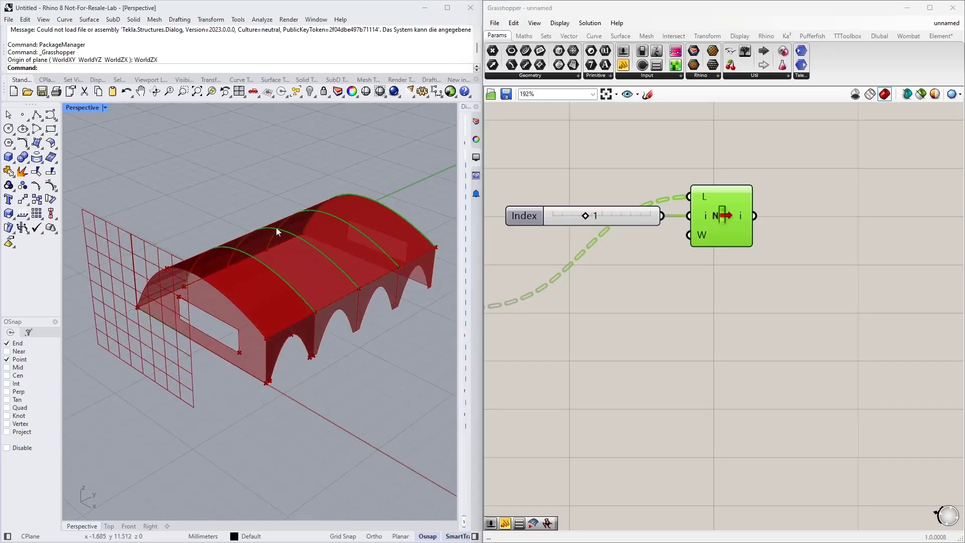
scroll(447, 211, up, 3)
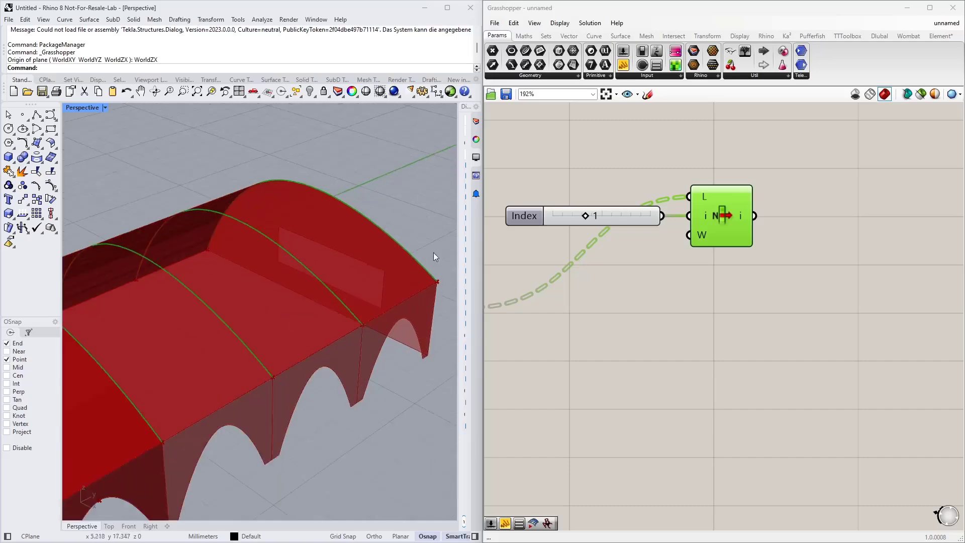
scroll(321, 204, down, 3)
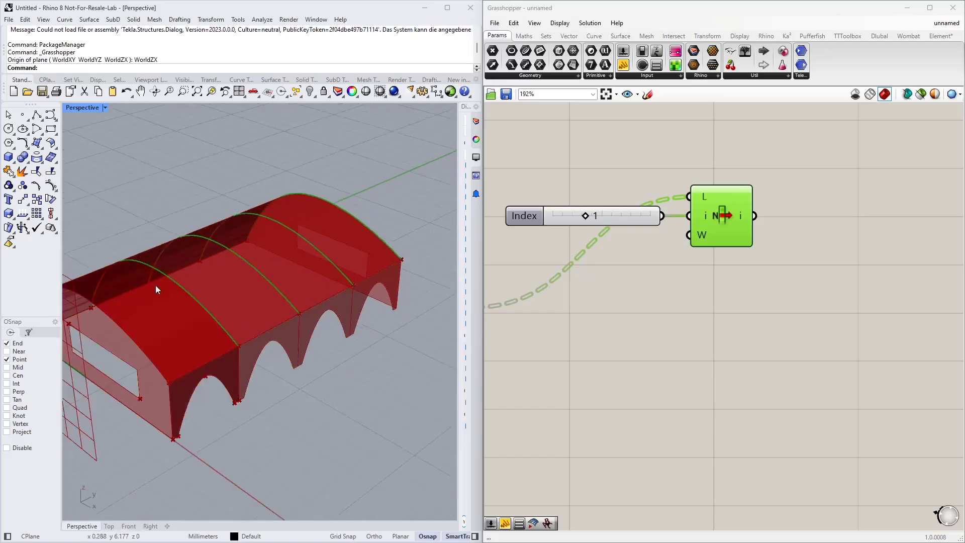
Step: Add an enlarged panel to the List Item output to show the selected curves' data structure
click(712, 293)
scroll(633, 299, down, 2)
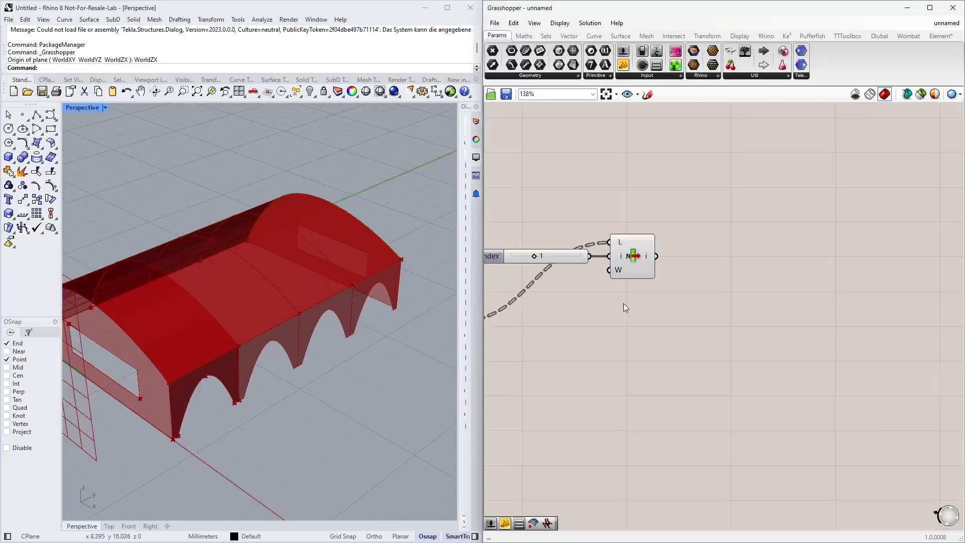
right_click(646, 258)
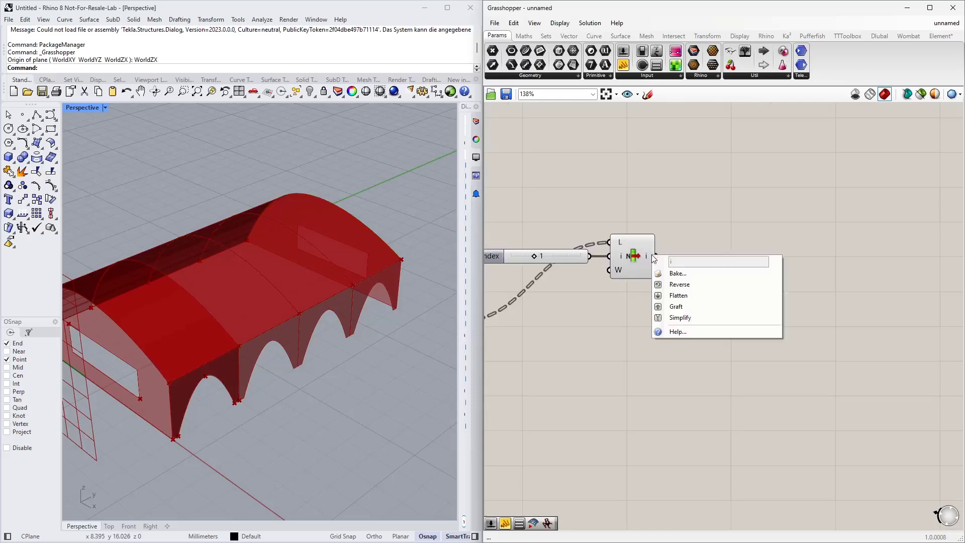
click(645, 260)
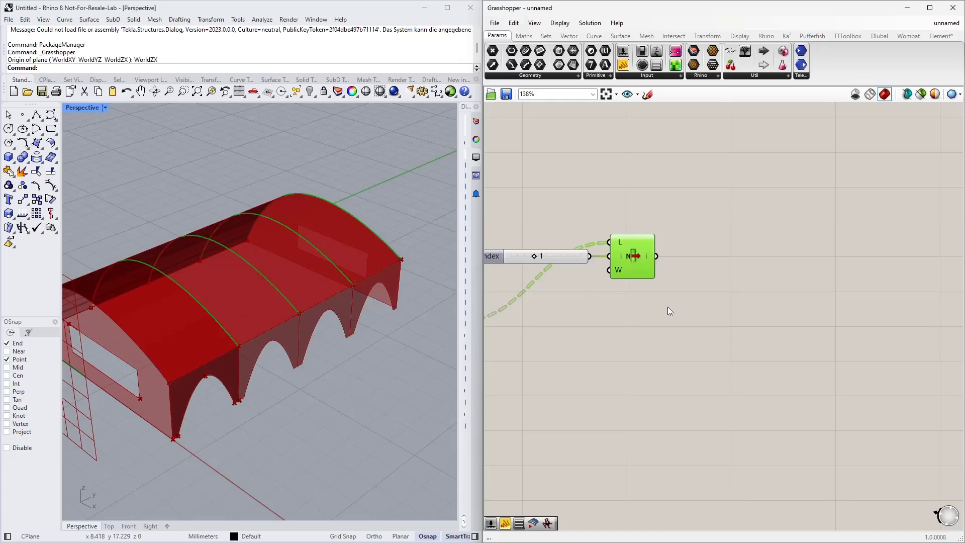
drag(623, 64, 737, 232)
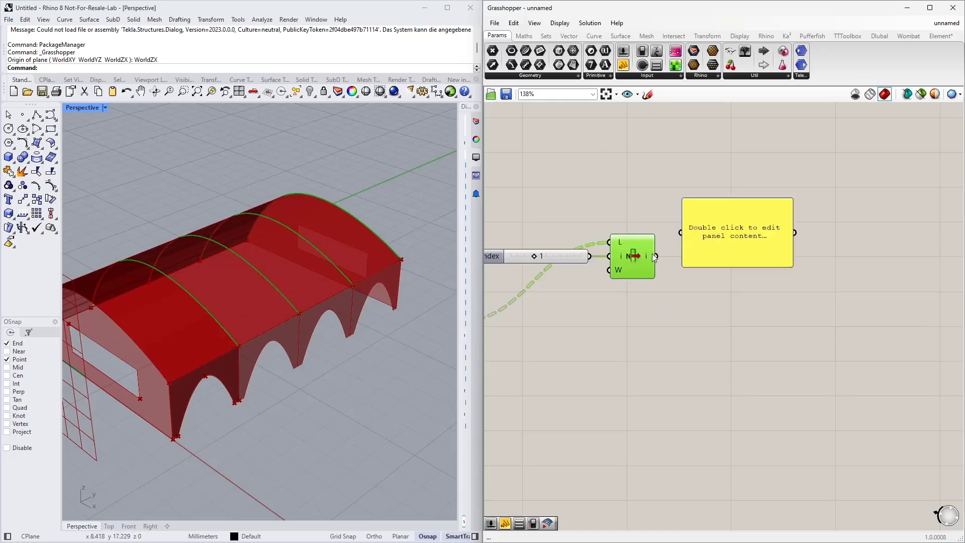
drag(656, 256, 682, 246)
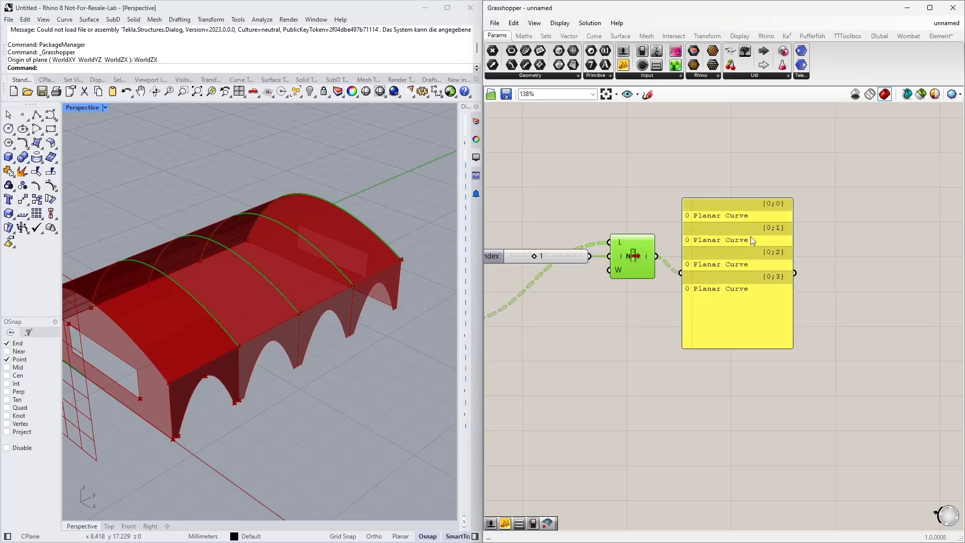
Step: Flatten the List Item output and delete the panel attached to it
right_click(648, 257)
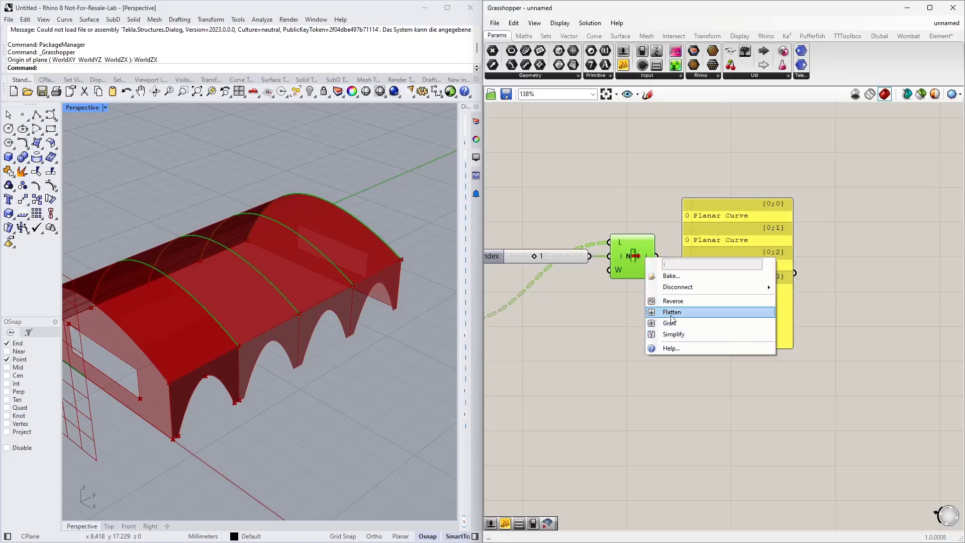
click(671, 316)
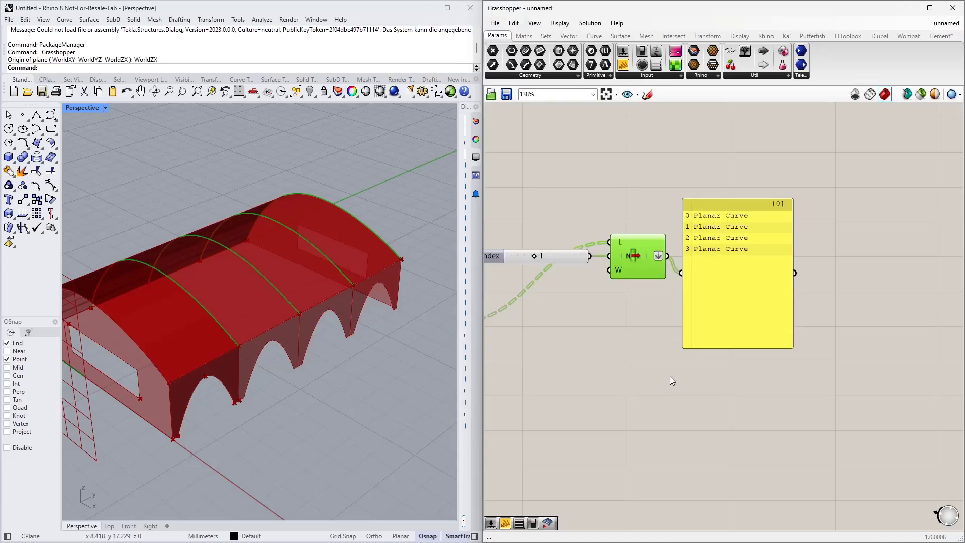
click(746, 284)
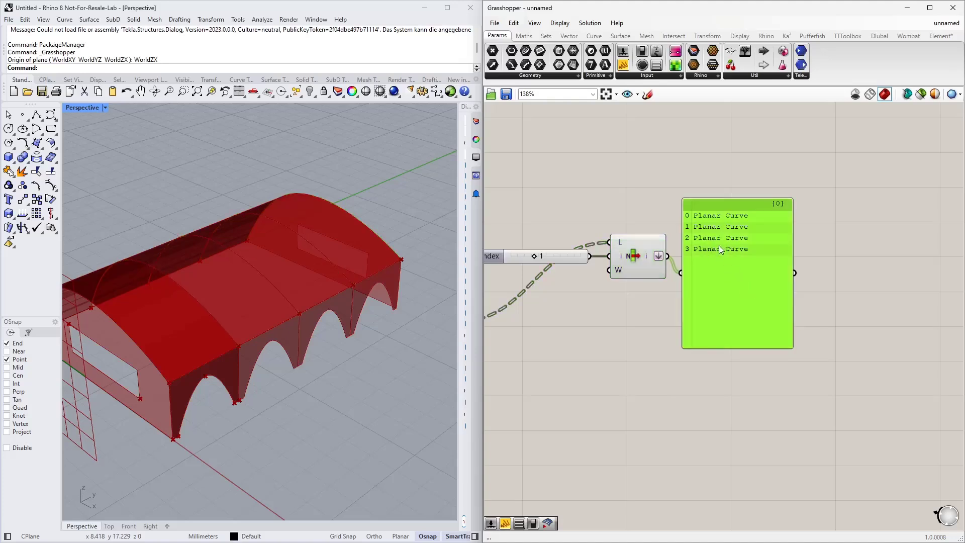
key(Delete)
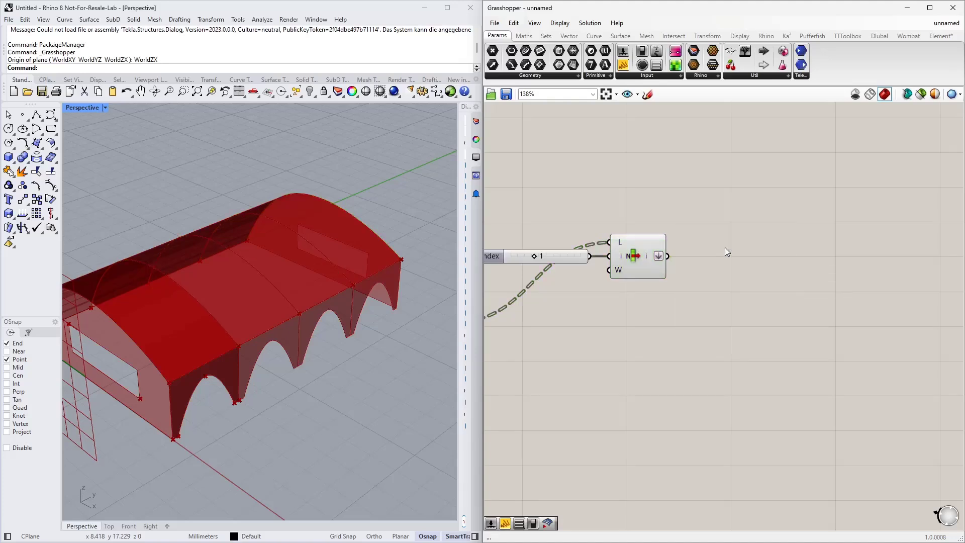
Step: Add a Cull Index component, feed its list input from the flattened List Item output, and place it slightly below List Item
double_click(766, 256)
text(cull)
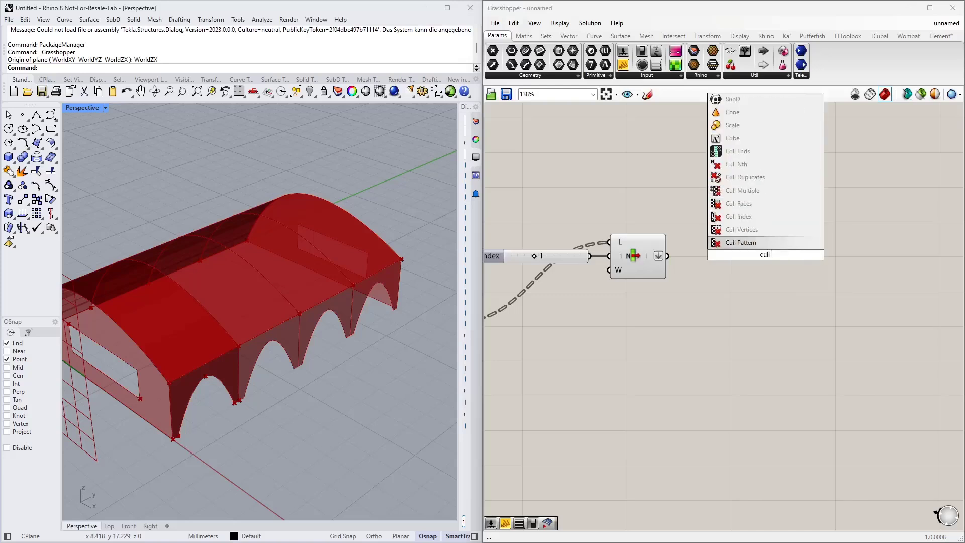
text( index)
key(Return)
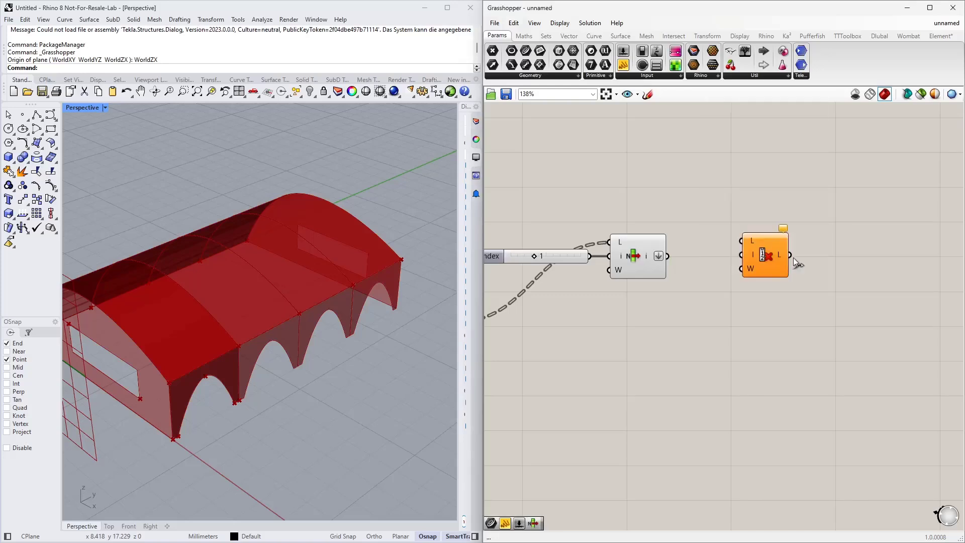
drag(668, 256, 742, 242)
drag(765, 263, 752, 305)
Step: Create a panel containing -1, connect it to the Cull Index index input, and check the remaining roof curves
double_click(673, 320)
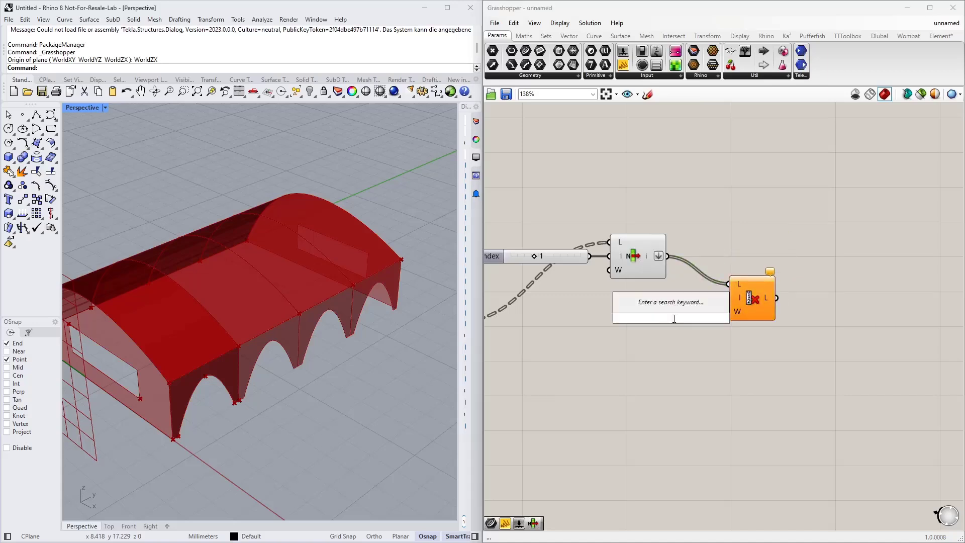
text("-1)
key(Return)
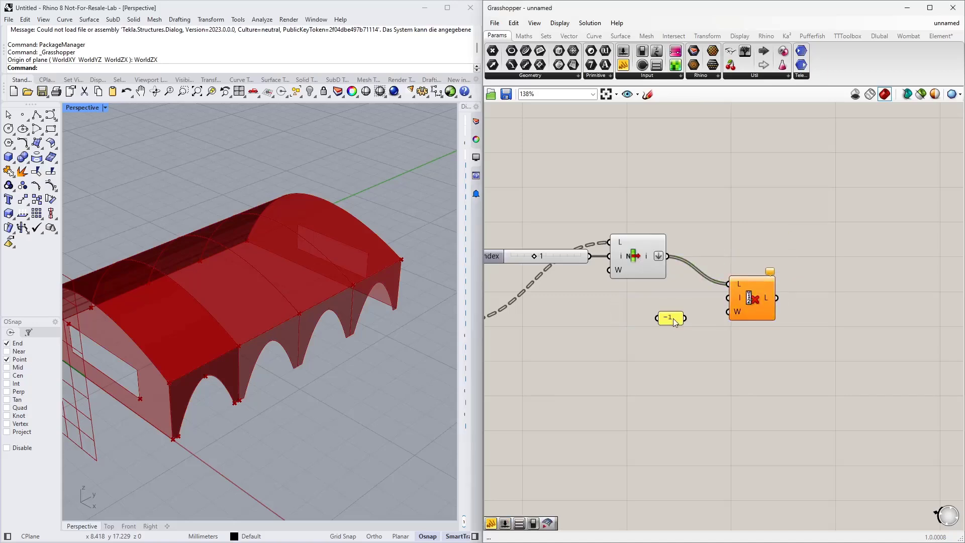
drag(685, 317, 694, 300)
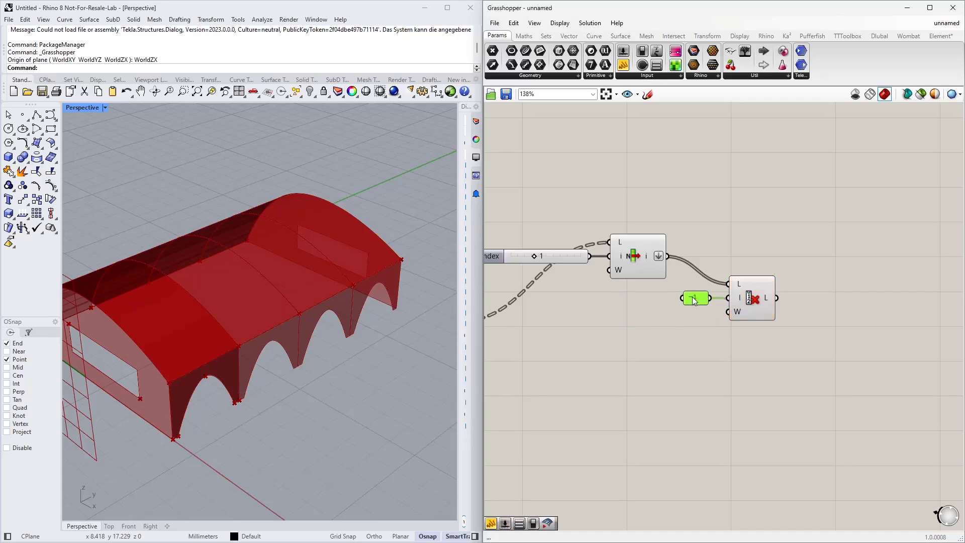
click(756, 303)
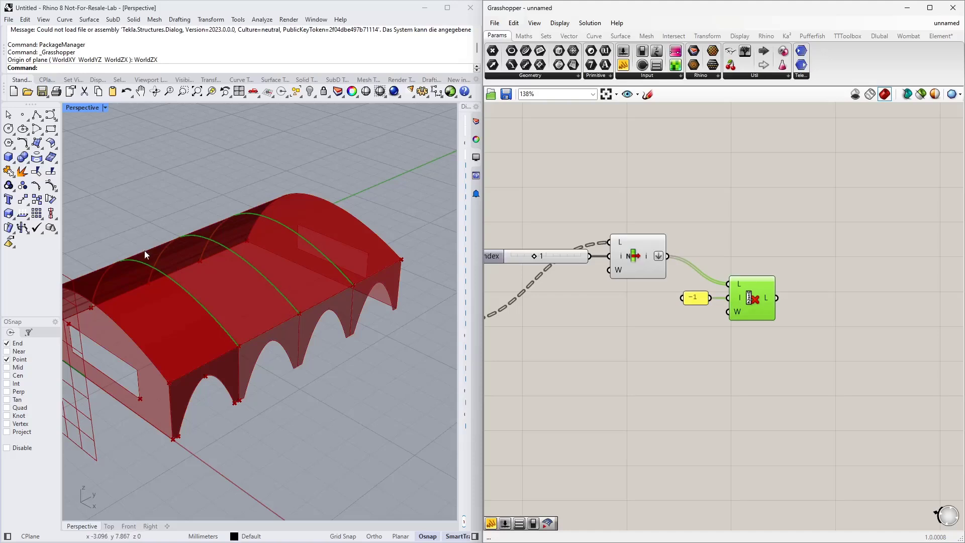
Step: Add a Curve parameter connected to the Cull Index output and place it above and beyond that component
scroll(623, 322, down, 3)
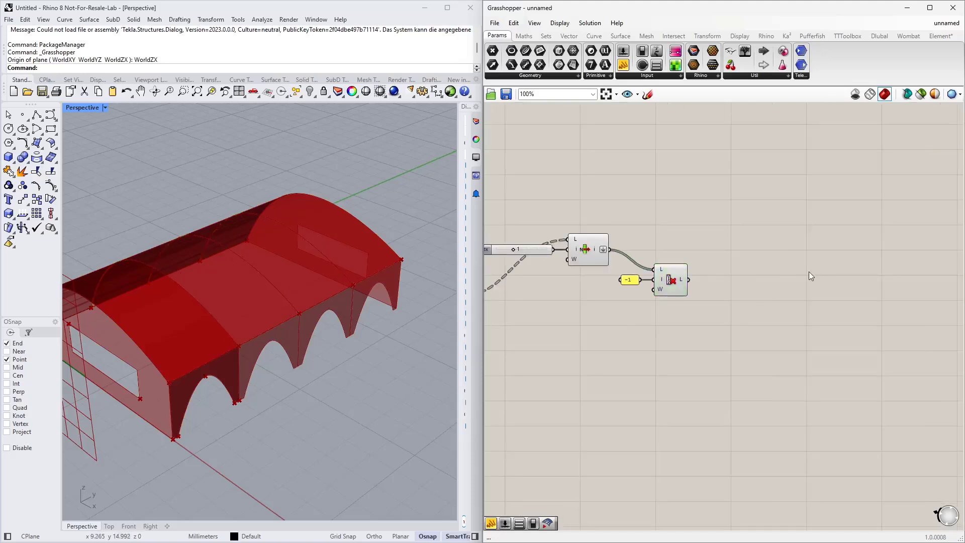
double_click(810, 273)
text(curve)
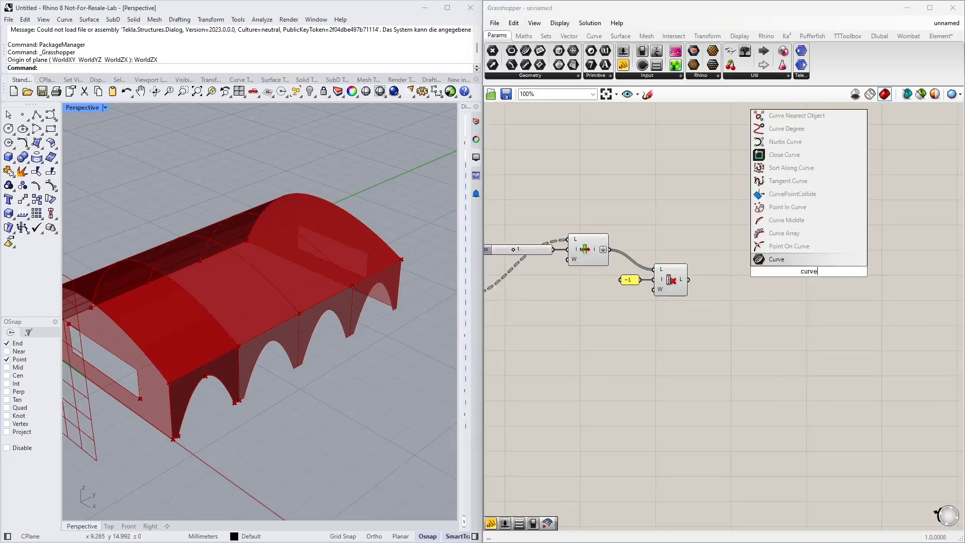
key(Return)
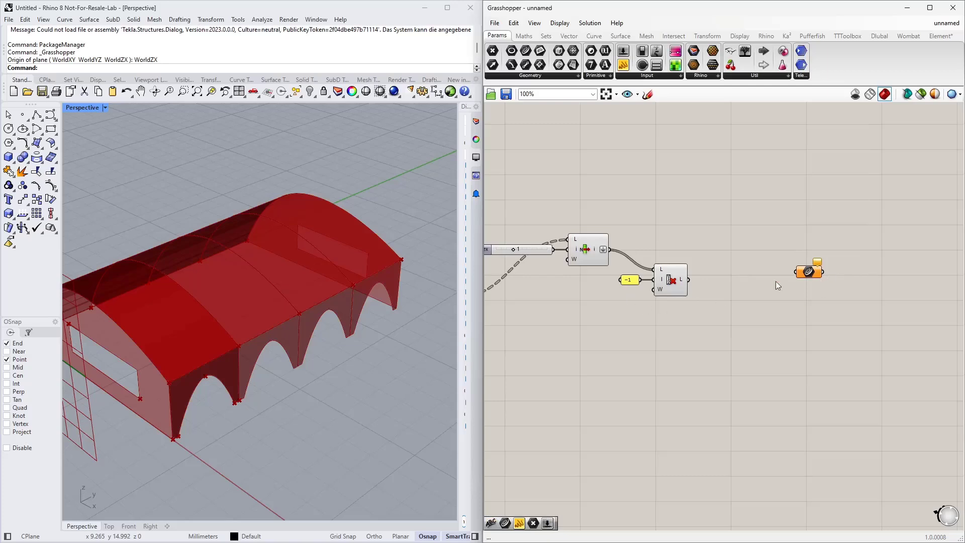
drag(689, 280, 805, 221)
click(805, 235)
Step: Add a scribble reading "Curves for Beams" above the Curve parameter
double_click(771, 188)
text(s)
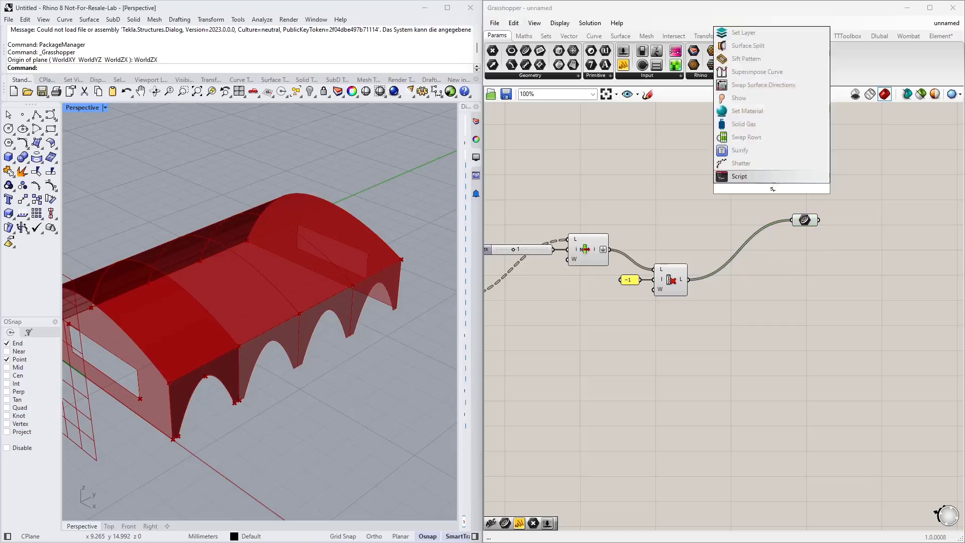
text(crib)
click(779, 179)
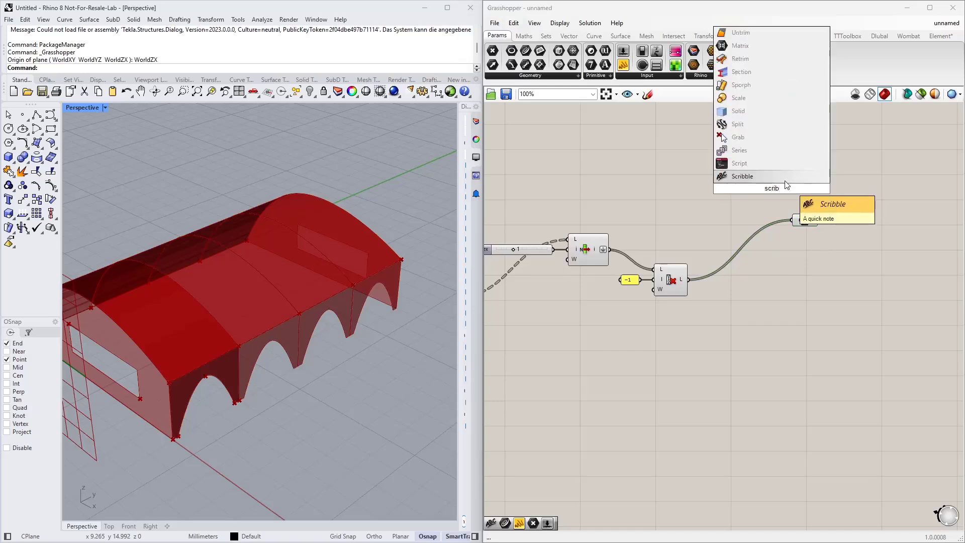
double_click(780, 191)
text(K)
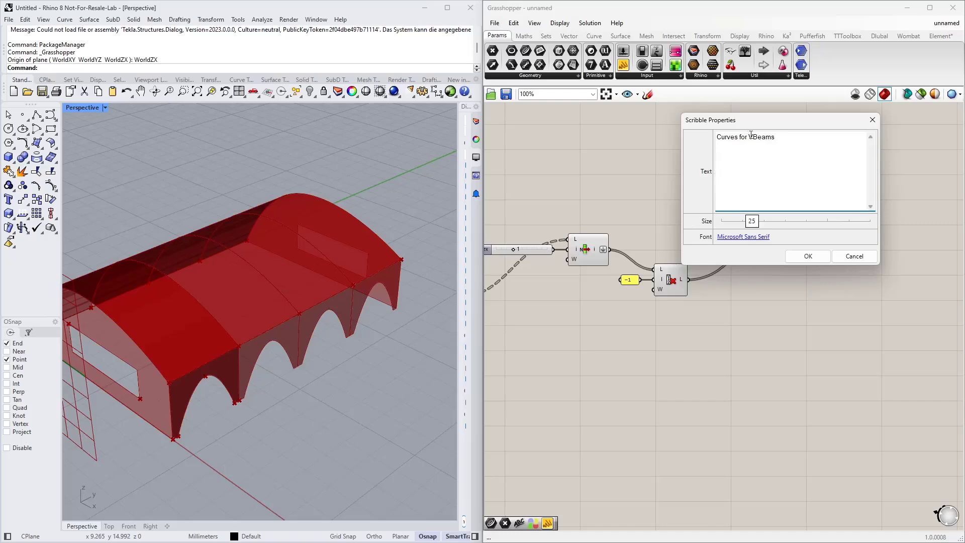
key(BackSpace)
click(796, 258)
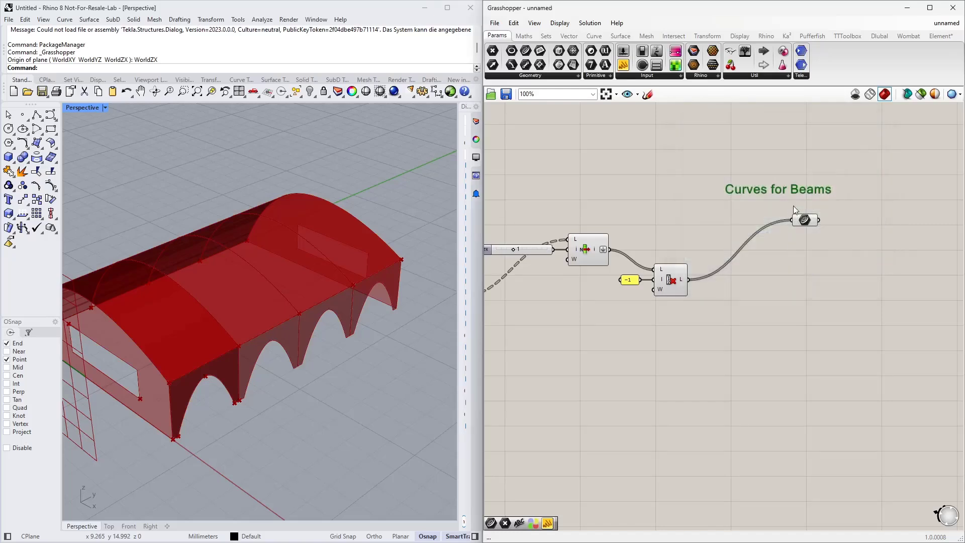
Step: Align the "Curves for Beams" scribble over the Curve parameter and group the two together
drag(815, 186, 811, 193)
drag(820, 232, 764, 186)
right_click(764, 185)
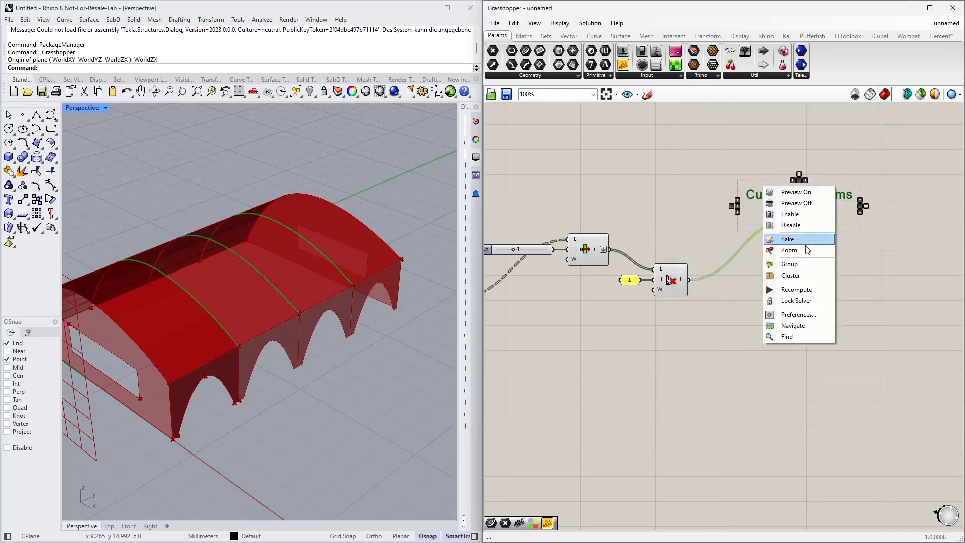
click(801, 265)
key(ctrl+g)
Step: Duplicate the Index slider and List Item below the originals, keeping the copy connected to the Deconstruct Brep edges output
scroll(806, 312, down, 4)
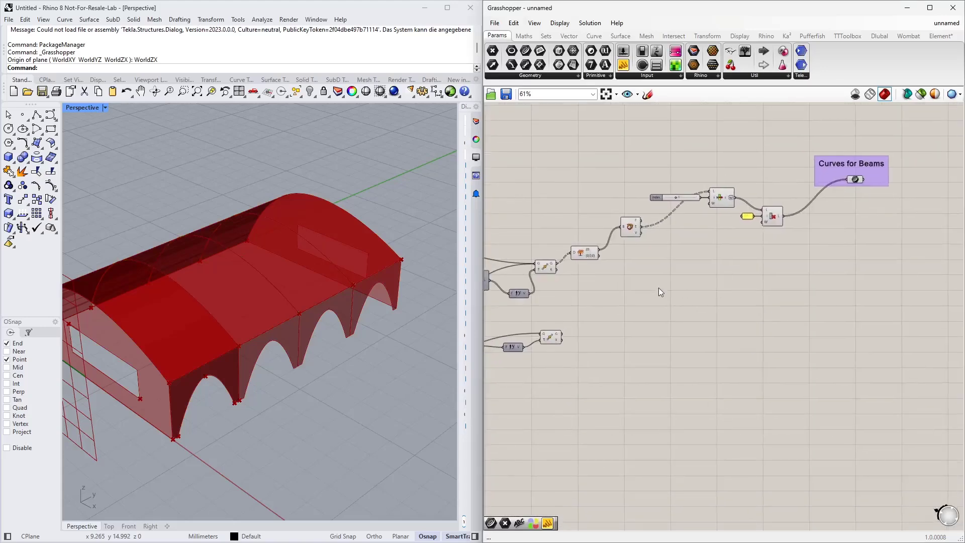
mouse_move(657, 291)
right_down()
mouse_move(700, 288)
mouse_move(718, 276)
right_up()
right_drag(214, 352, 249, 342)
scroll(748, 303, down, 2)
scroll(737, 231, up, 4)
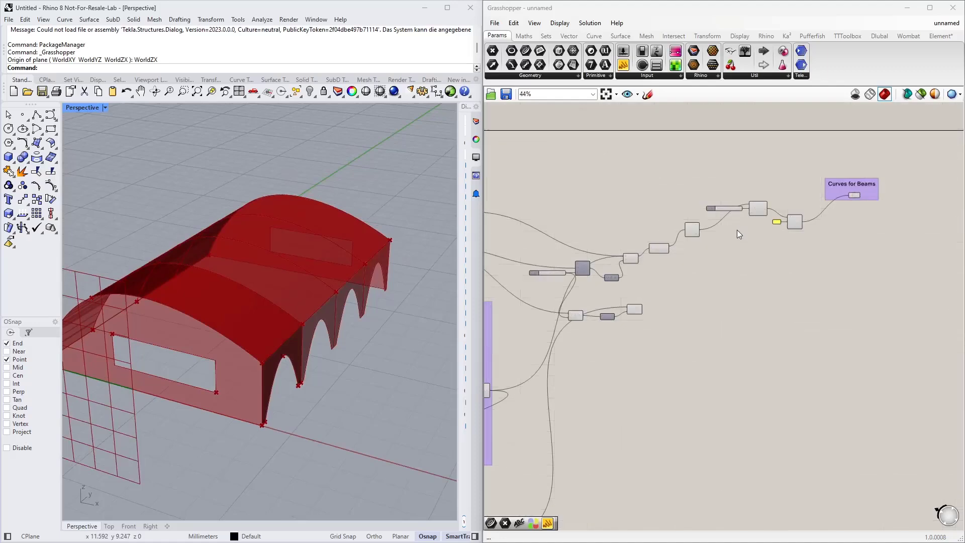
scroll(809, 201, up, 1)
drag(799, 228, 720, 167)
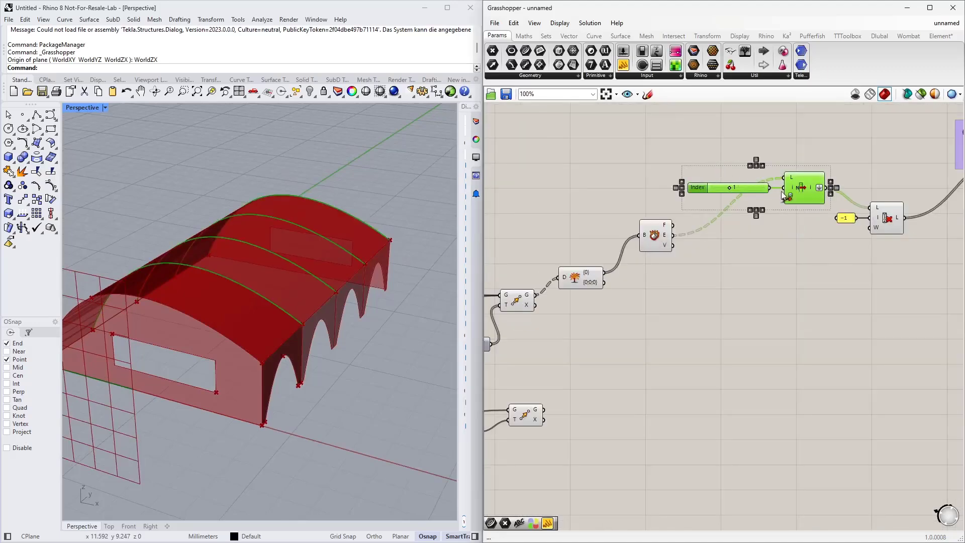
alt+drag(802, 188, 793, 313)
click(714, 359)
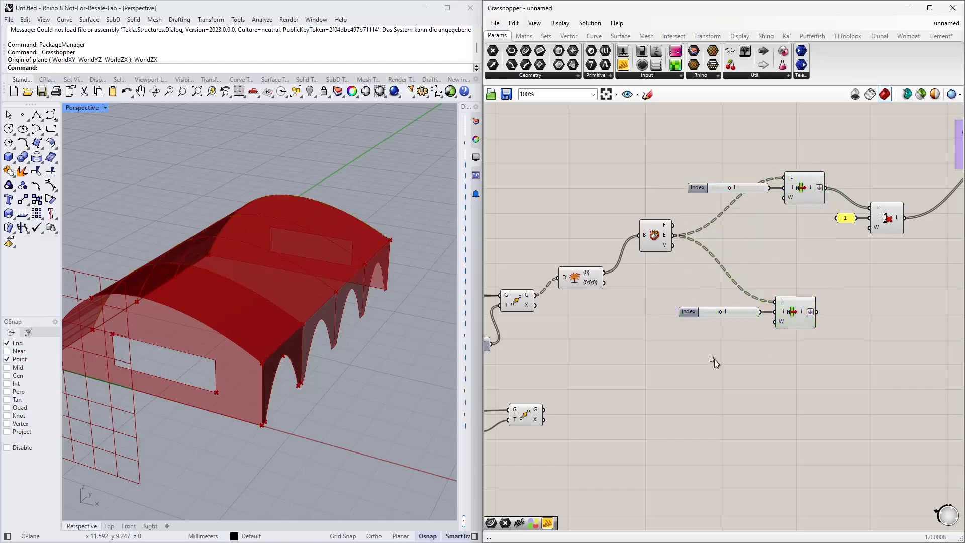
Step: Set the duplicated Index slider to 0 and inspect the selected roof edges in the Perspective view
click(796, 312)
right_drag(178, 319, 164, 363)
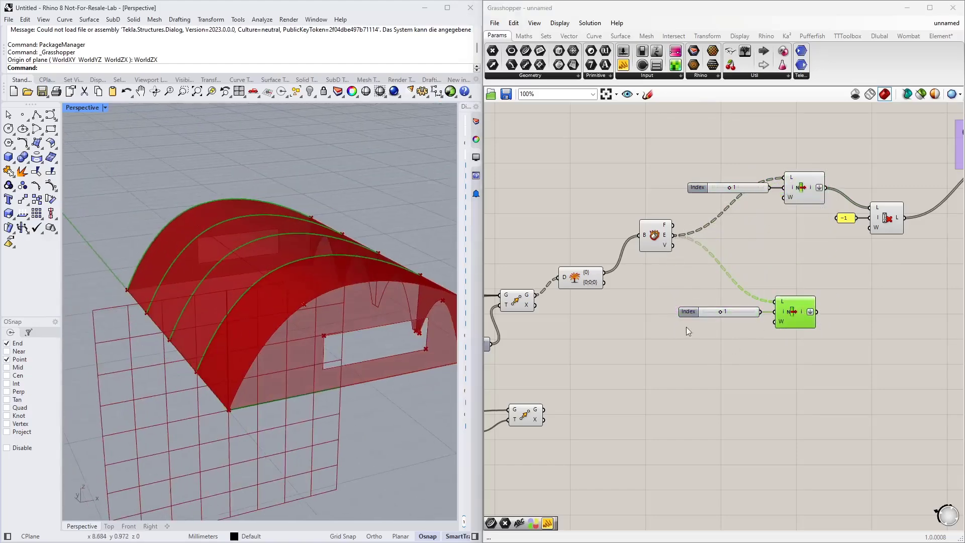
scroll(709, 315, up, 2)
drag(726, 315, 706, 316)
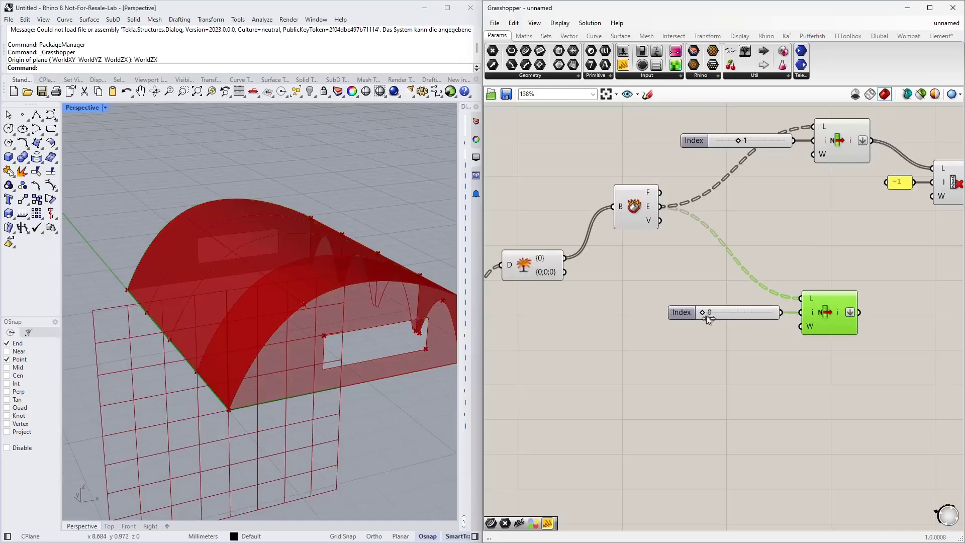
scroll(693, 323, down, 4)
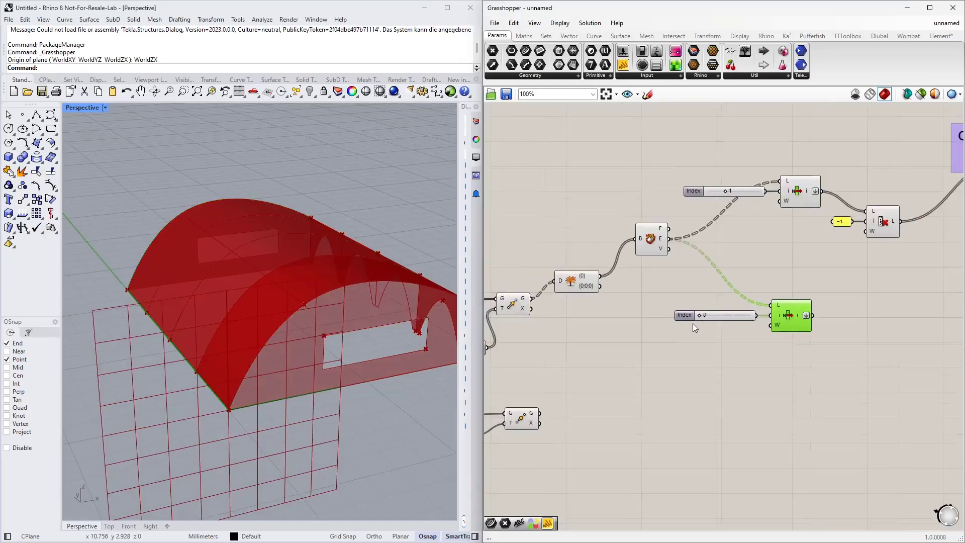
right_drag(646, 297, 704, 278)
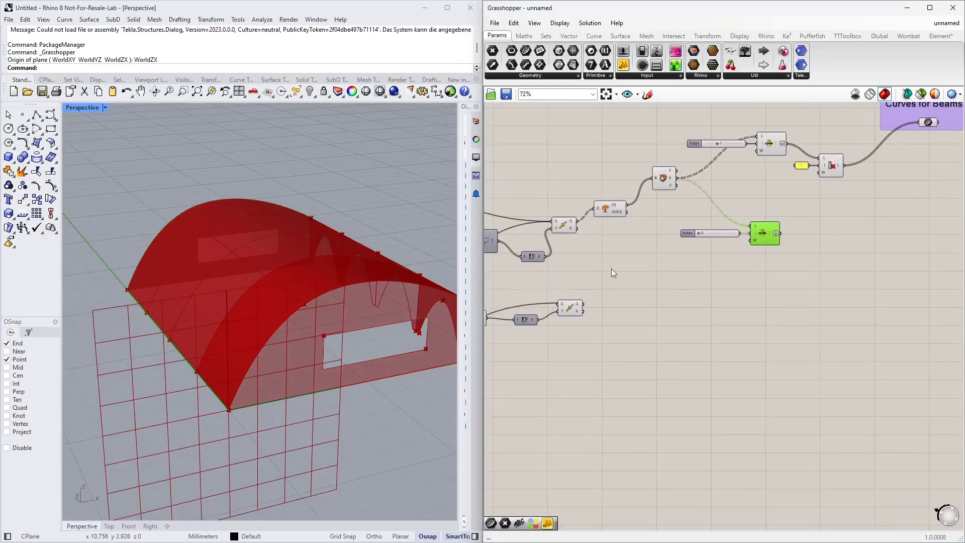
right_drag(352, 352, 255, 366)
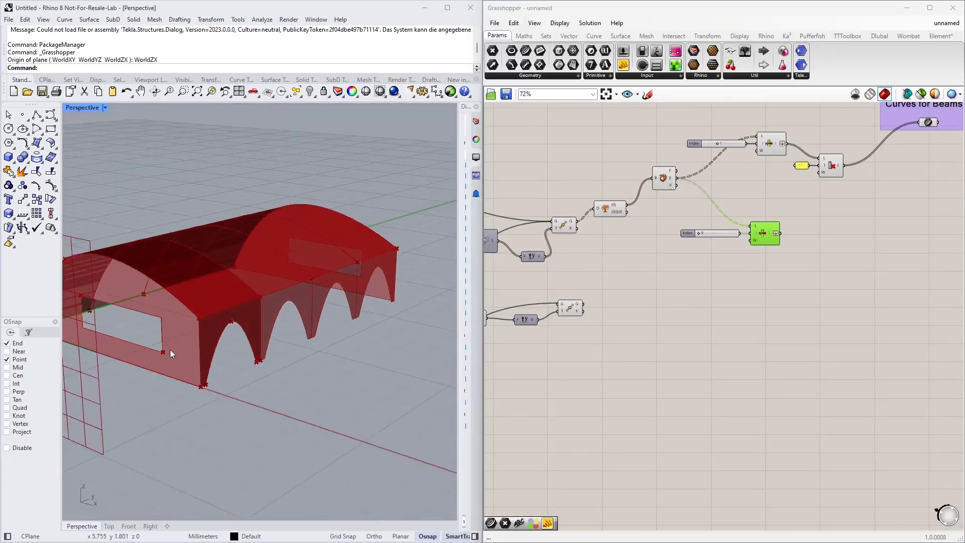
scroll(637, 218, up, 2)
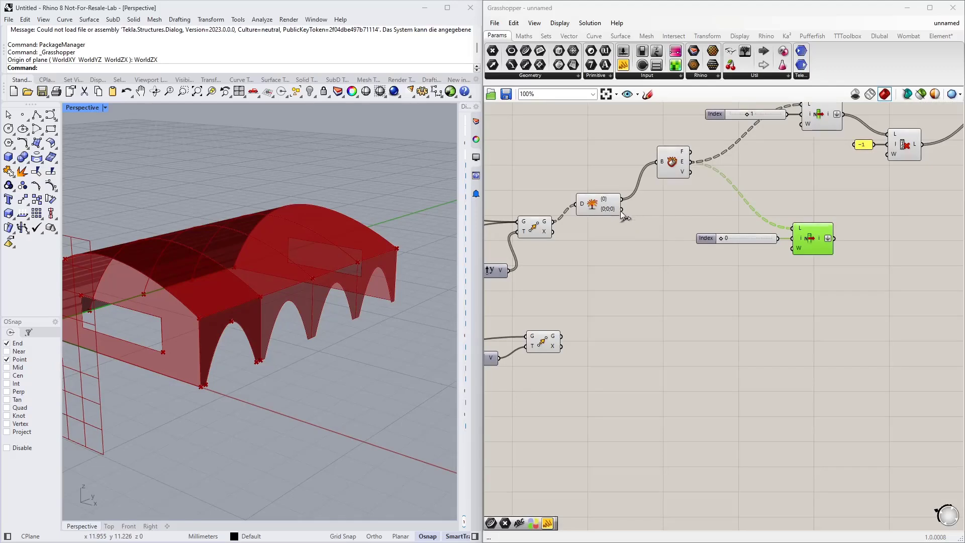
Step: Duplicate Deconstruct Brep together with the second Index slider and List Item, placing the copies below
click(672, 164)
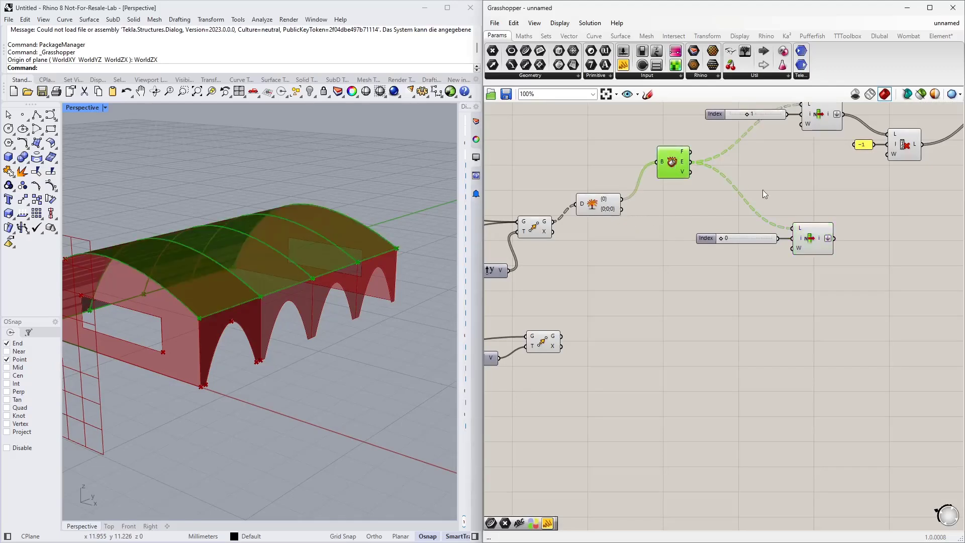
drag(827, 291, 675, 288)
key(ctrl+c)
key(ctrl+v)
click(617, 225)
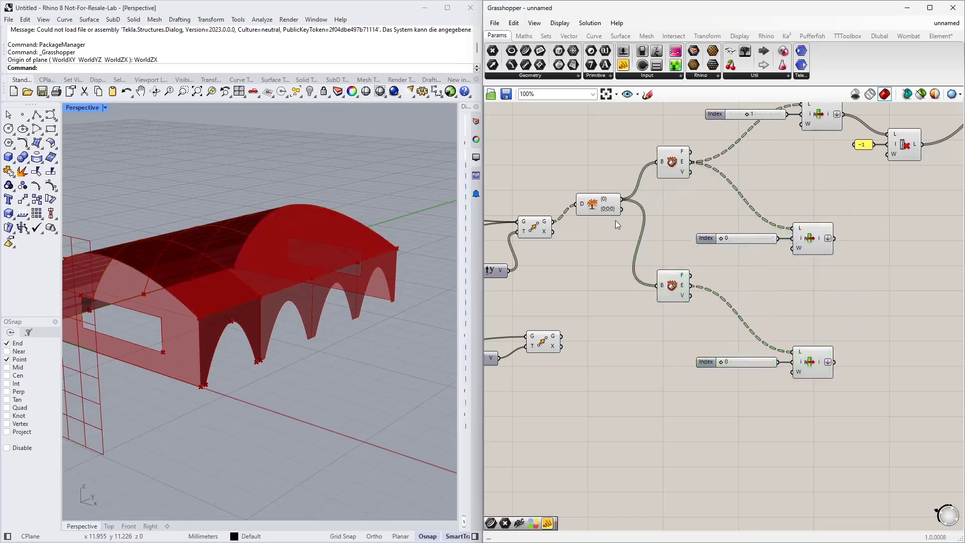
Step: Rewire the copied Deconstruct Brep to the tree-splitting component's {0;0;0} output and inspect its geometry
drag(625, 213, 623, 209)
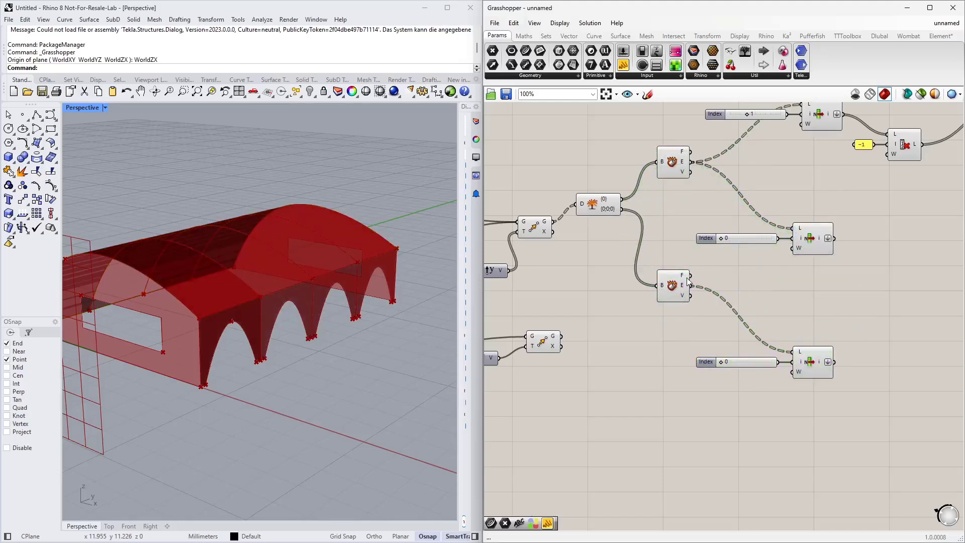
click(673, 285)
right_drag(689, 397, 659, 326)
click(666, 325)
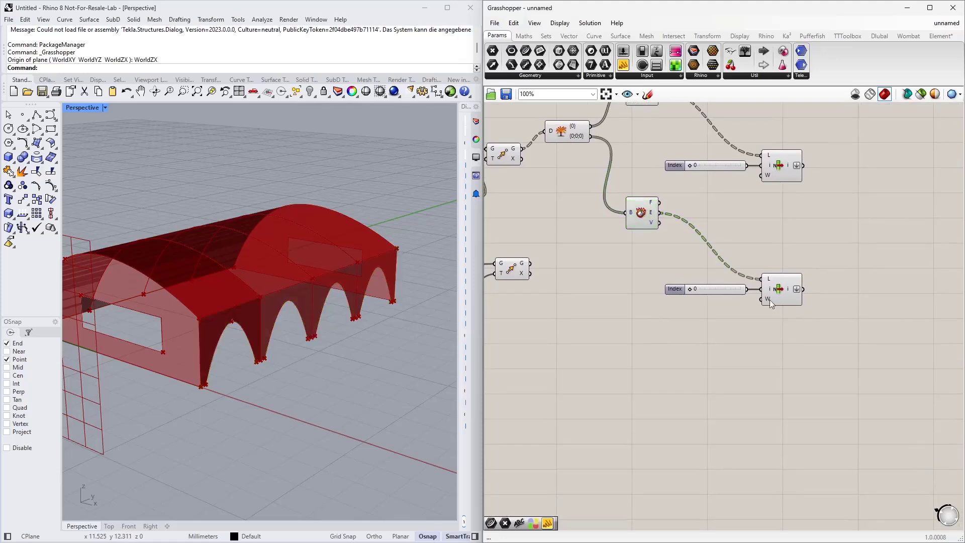
Step: Inspect the arched wall edges picked by the lowest List Item and set its Index slider to 1
scroll(738, 303, up, 3)
right_drag(740, 303, 711, 294)
click(769, 276)
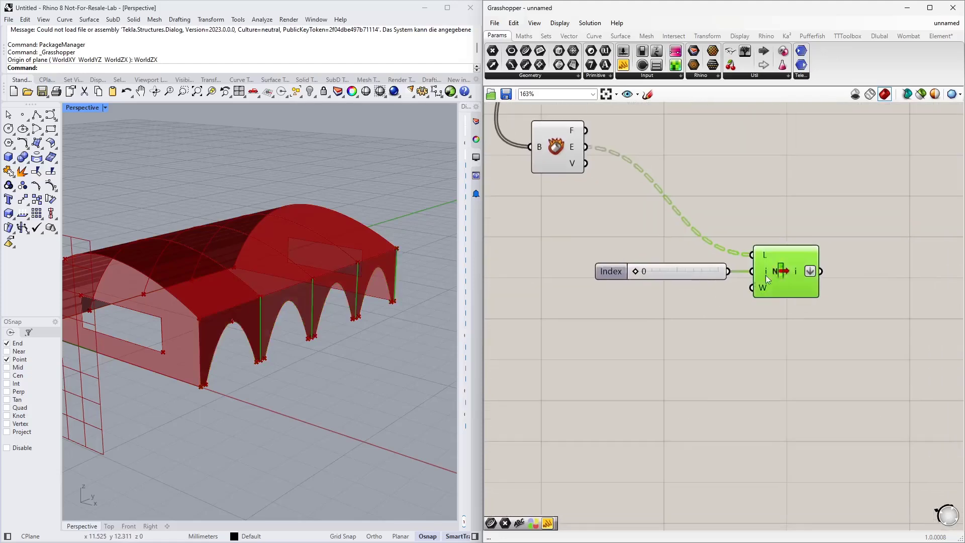
scroll(249, 353, up, 3)
scroll(249, 353, up, 2)
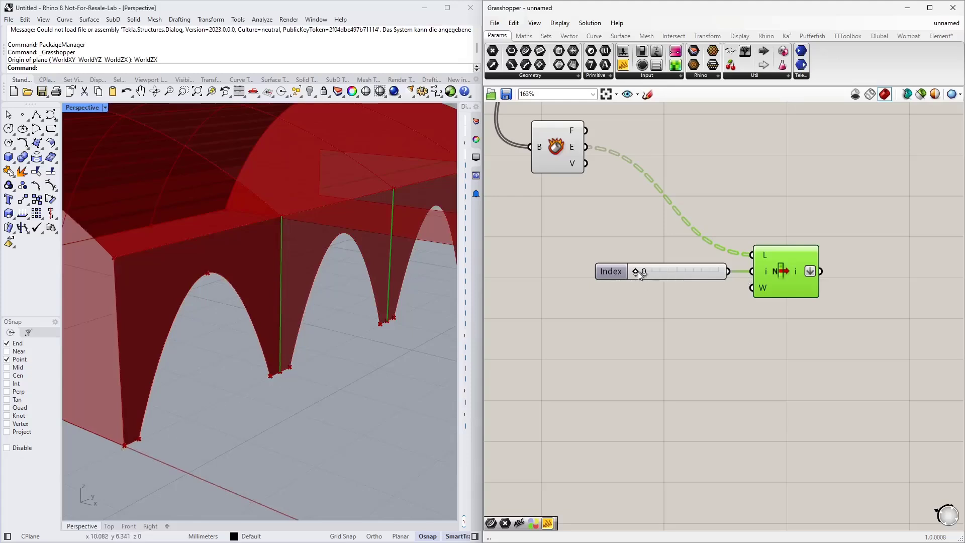
drag(640, 271, 662, 275)
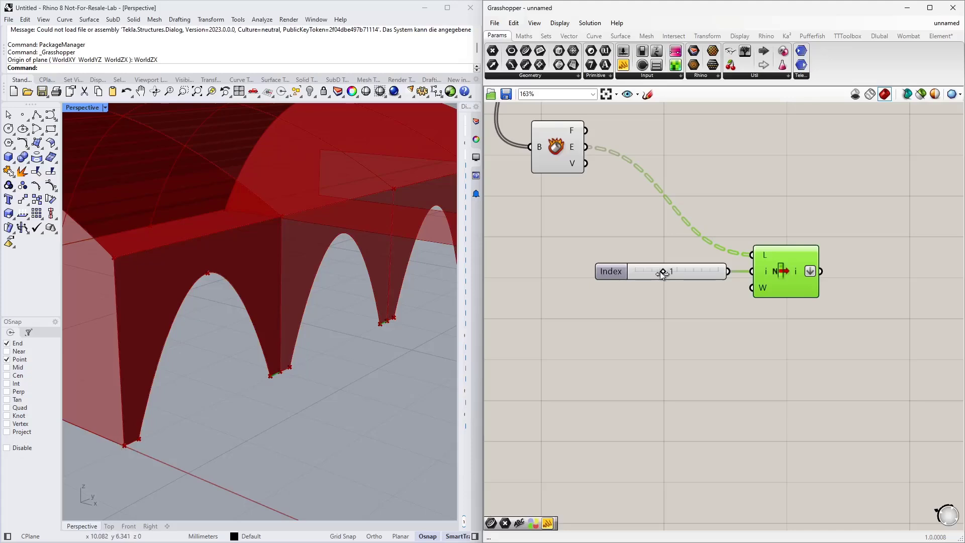
Step: Inspect the selected edge at the arched wall's base and delete the Index slider feeding the lowest List Item
scroll(268, 378, up, 3)
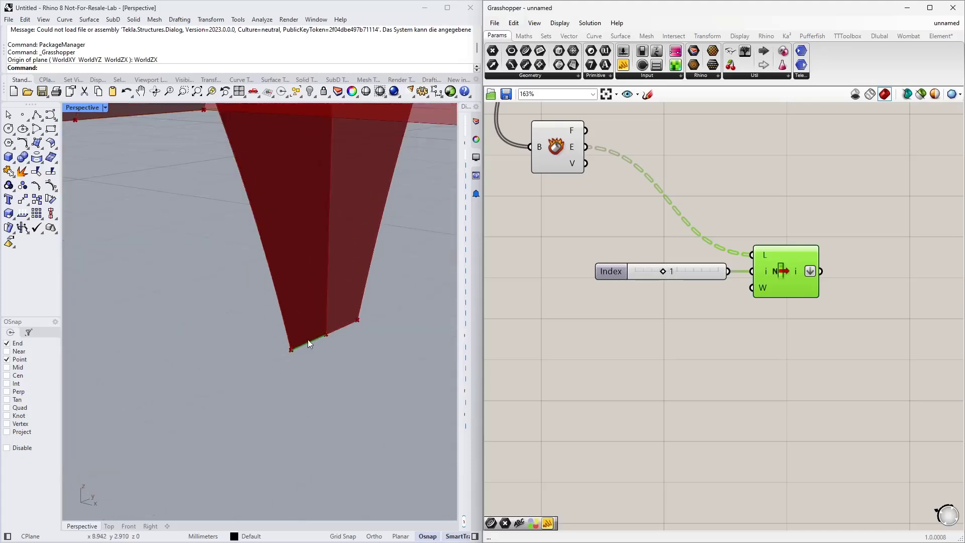
scroll(307, 339, down, 2)
scroll(310, 347, down, 2)
mouse_move(664, 270)
mouse_down()
mouse_move(672, 270)
mouse_move(646, 274)
mouse_move(702, 277)
mouse_move(646, 277)
mouse_move(678, 267)
mouse_up()
key(Delete)
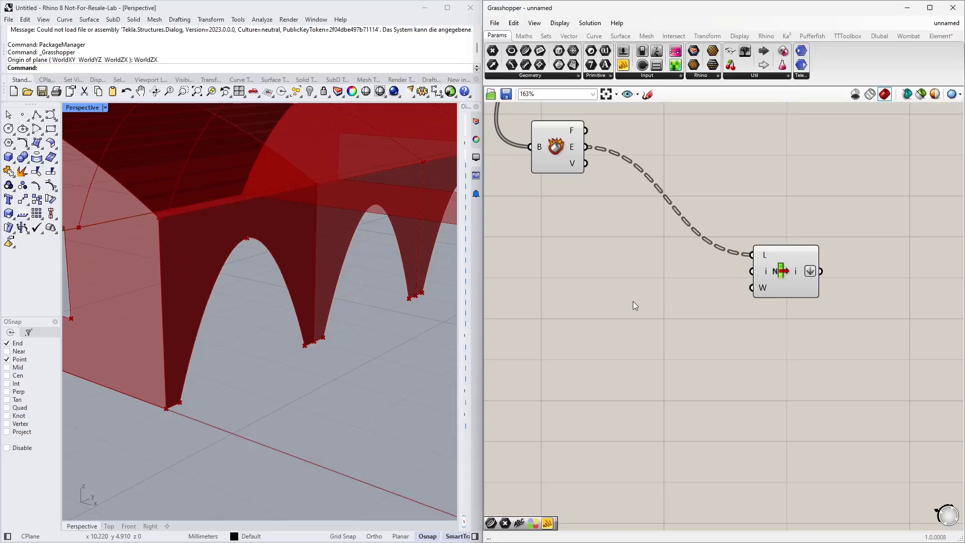
Step: Add a panel beside the lowest List Item containing the values 1 and 5 on separate lines
double_click(639, 302)
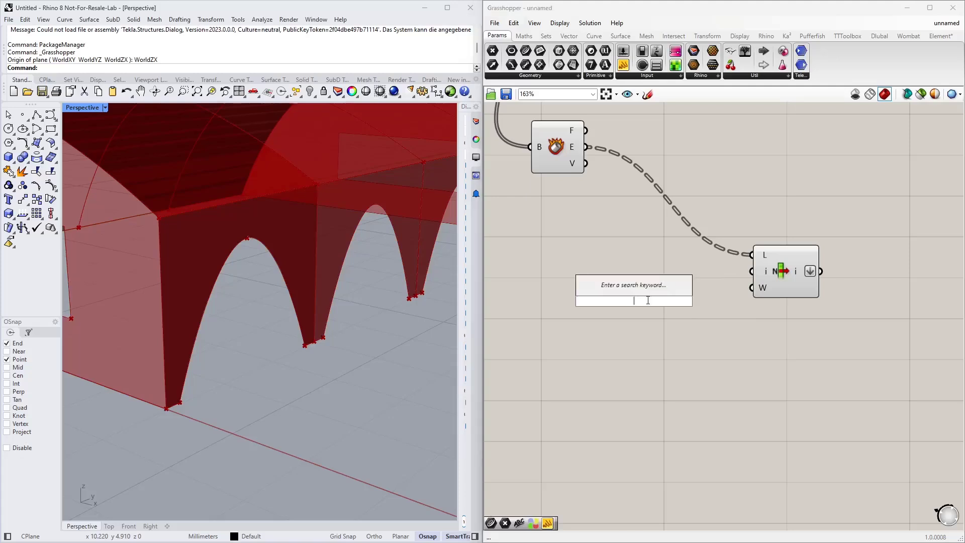
text(panel)
key(Return)
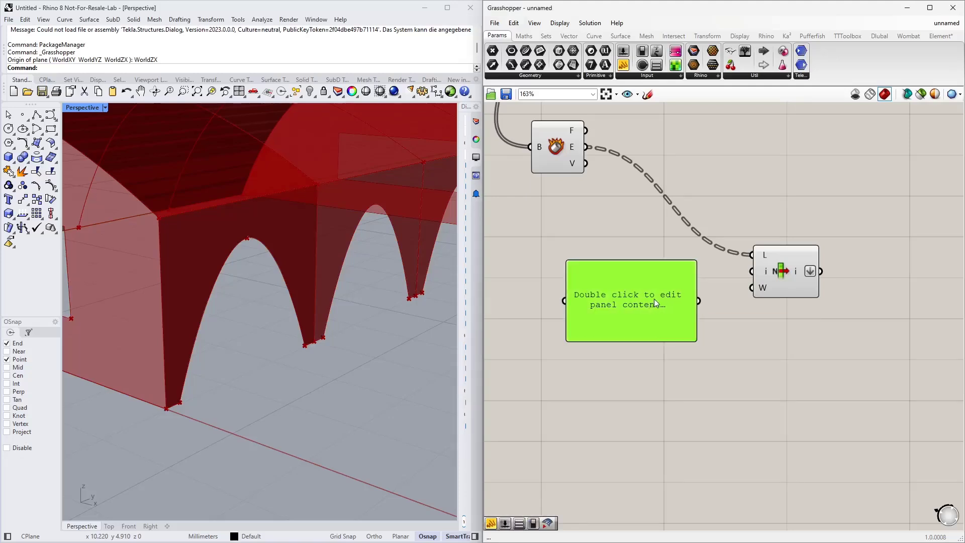
double_click(654, 299)
text(1)
key(Return)
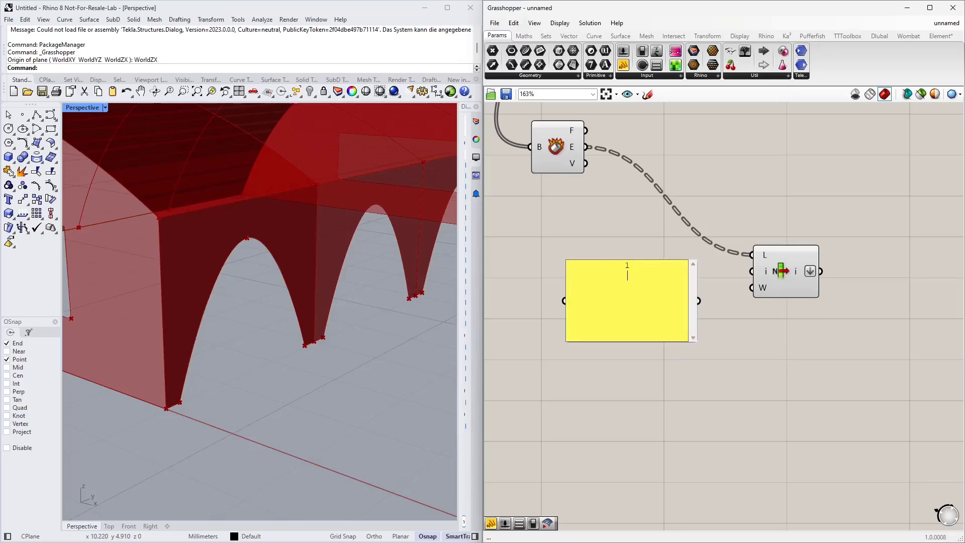
click(707, 428)
Step: Turn off Multiline Data for the panel, wire it into the lowest List Item's index input, and inspect the picked base edges
right_click(610, 301)
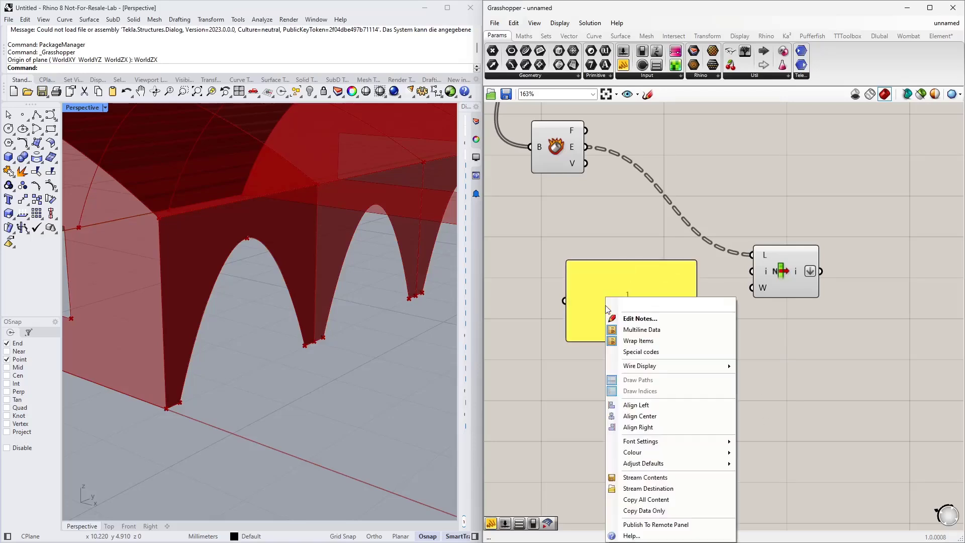
click(643, 329)
drag(641, 302, 642, 296)
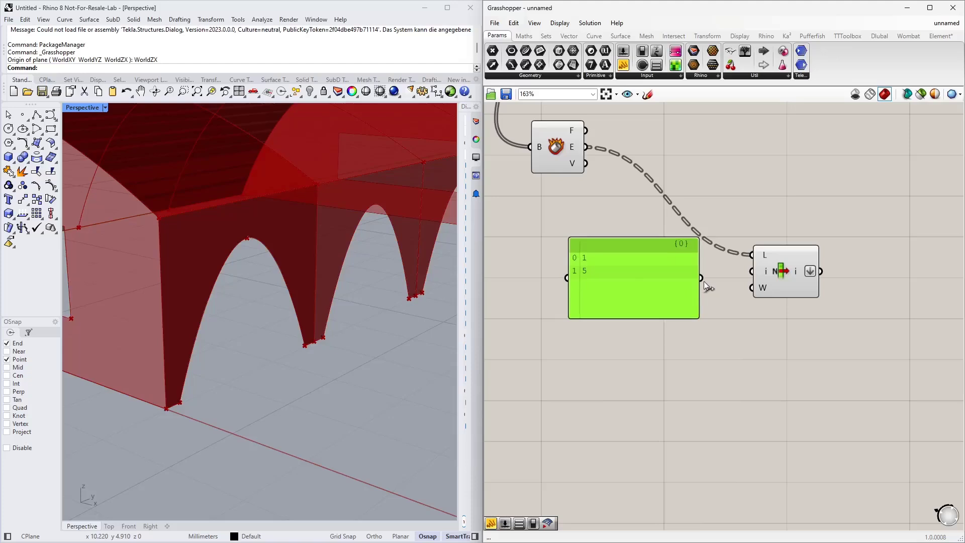
drag(702, 278, 752, 272)
click(787, 274)
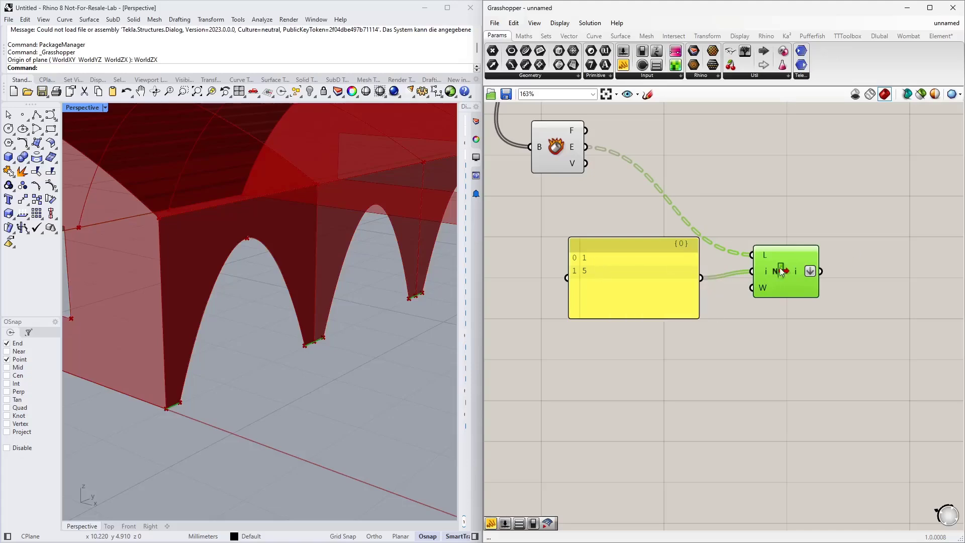
scroll(307, 354, up, 3)
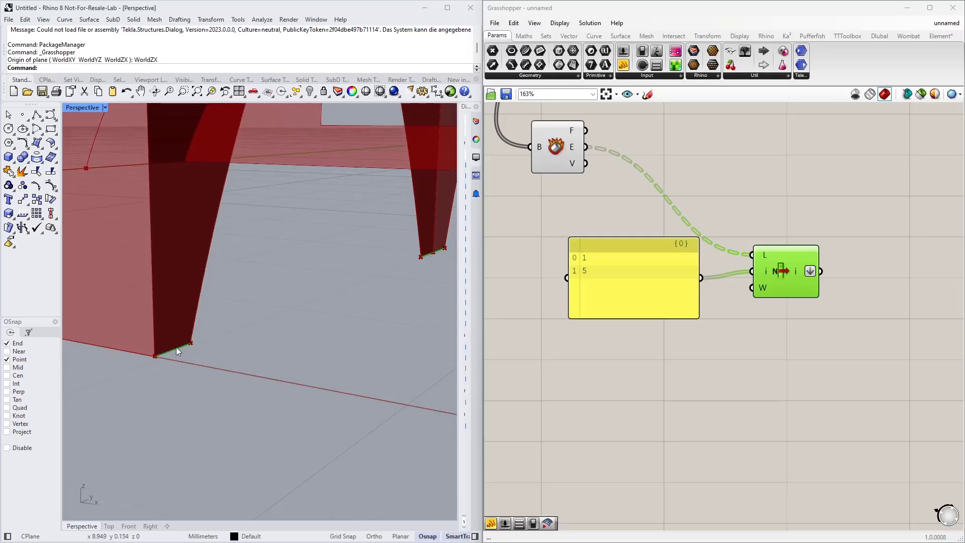
scroll(634, 337, down, 5)
scroll(241, 362, down, 5)
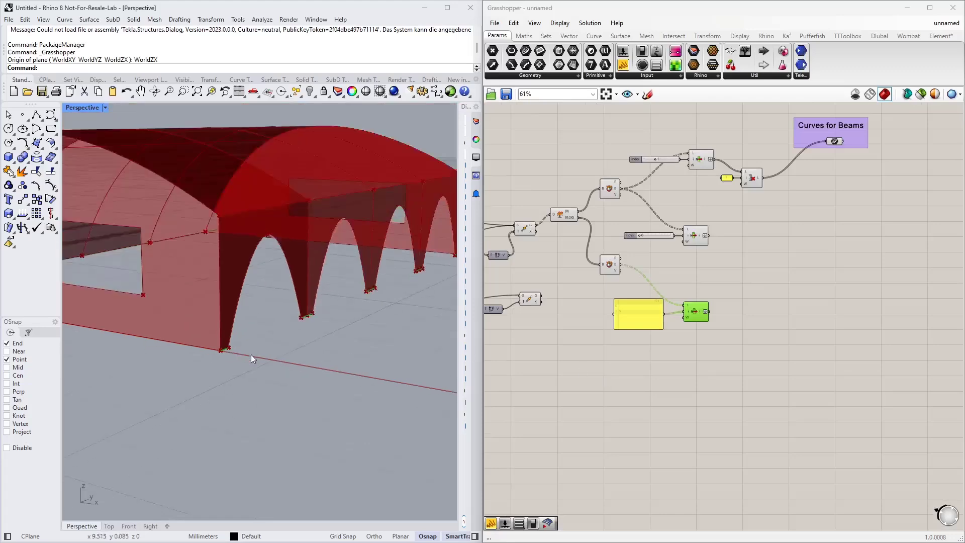
right_drag(230, 379, 228, 378)
Step: Duplicate the upper Deconstruct Brep with its Index slider and List Item, placing the copies below the panel's List Item
right_drag(601, 371, 596, 382)
scroll(632, 356, up, 2)
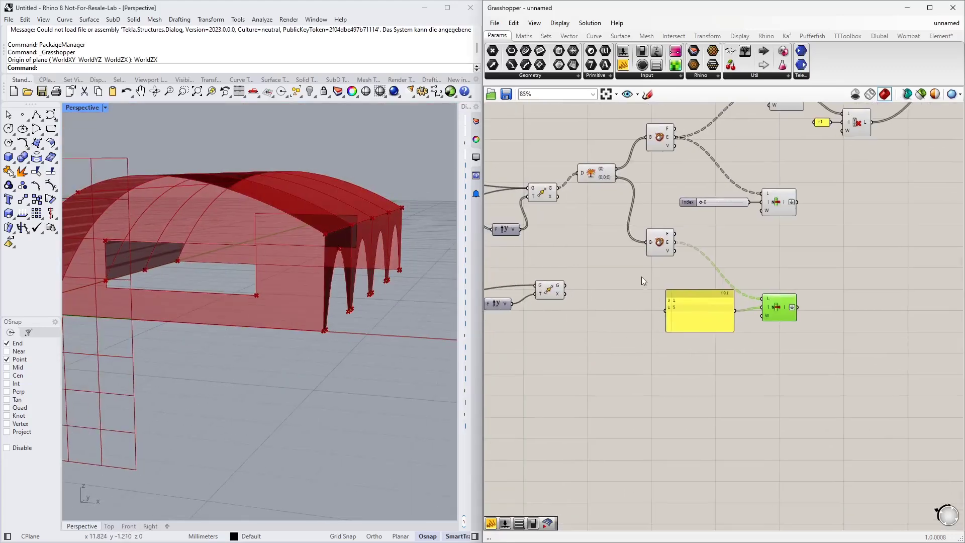
drag(803, 241, 679, 384)
shift+click(663, 138)
click(561, 318)
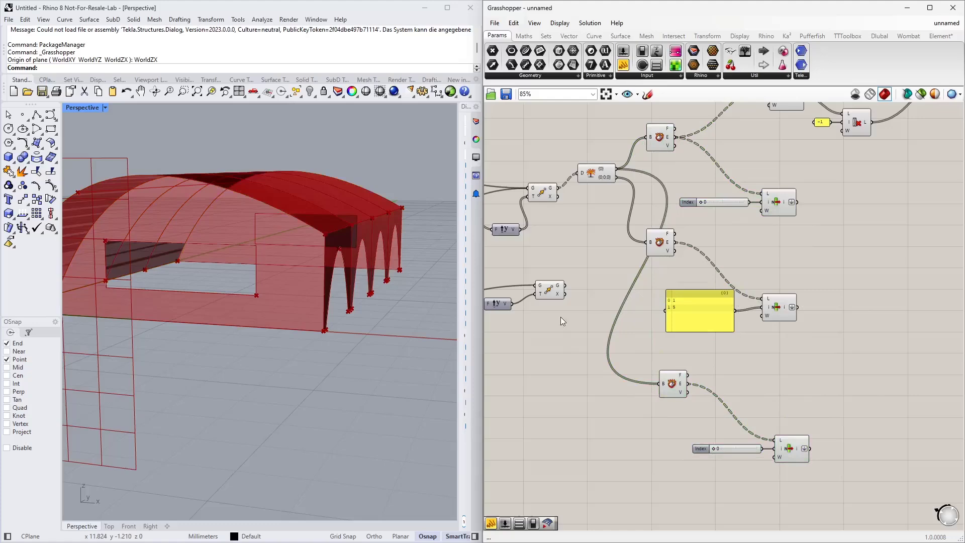
Step: Replace the copied Deconstruct Brep's input with the end wall from the List Item in the lowest purple group
click(552, 288)
scroll(557, 306, down, 3)
scroll(560, 347, up, 3)
right_drag(564, 348, 656, 332)
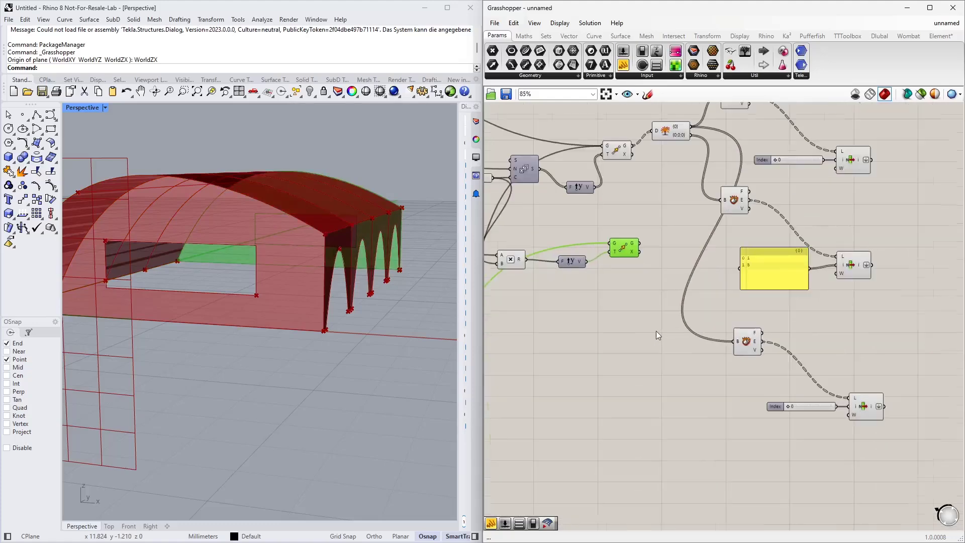
scroll(622, 352, down, 1)
scroll(399, 365, down, 3)
right_drag(397, 366, 345, 382)
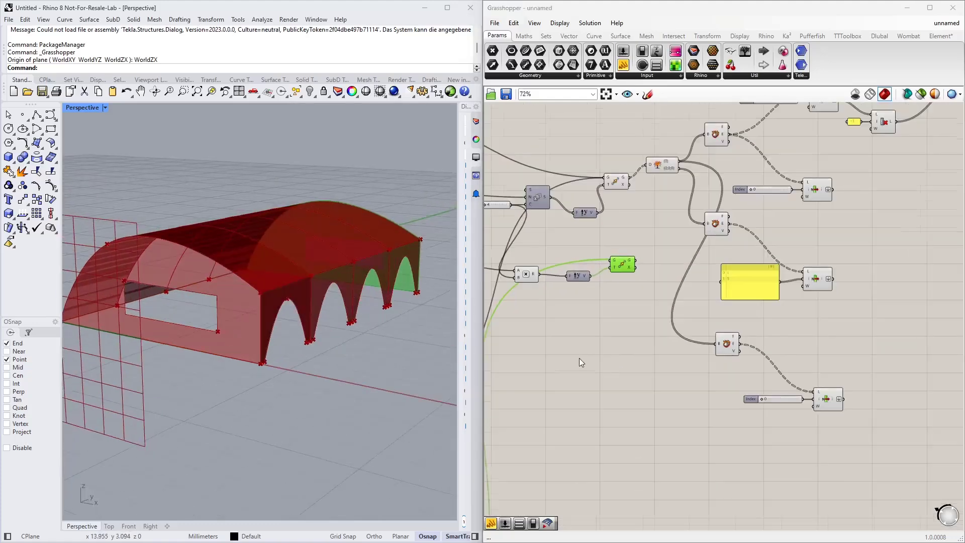
scroll(626, 365, down, 2)
right_drag(627, 366, 741, 265)
scroll(619, 358, up, 1)
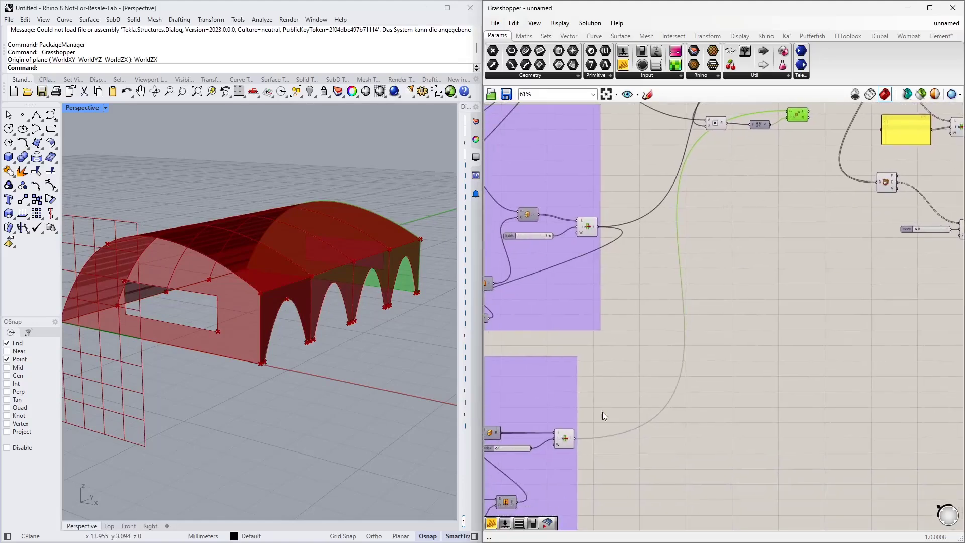
scroll(602, 411, down, 3)
right_drag(657, 246, 591, 373)
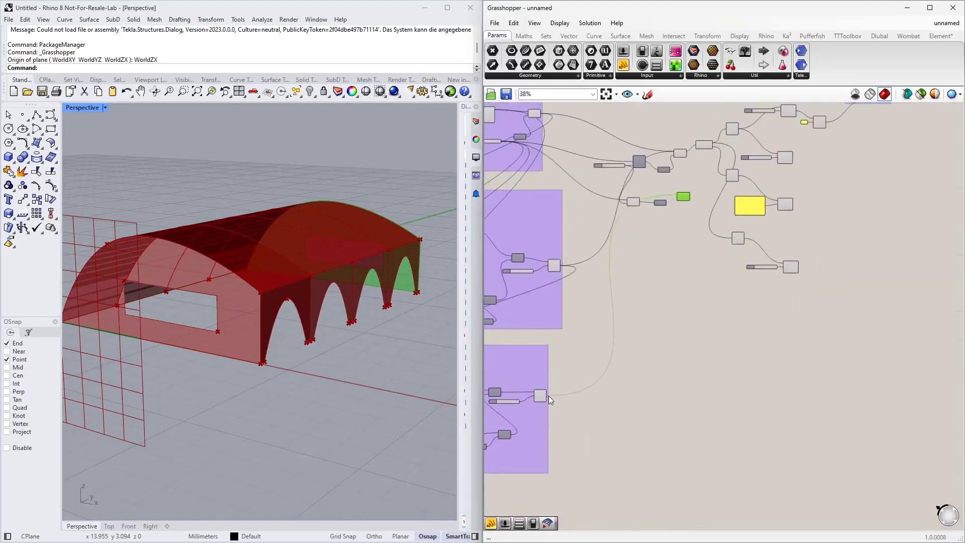
drag(547, 396, 733, 239)
scroll(735, 240, up, 6)
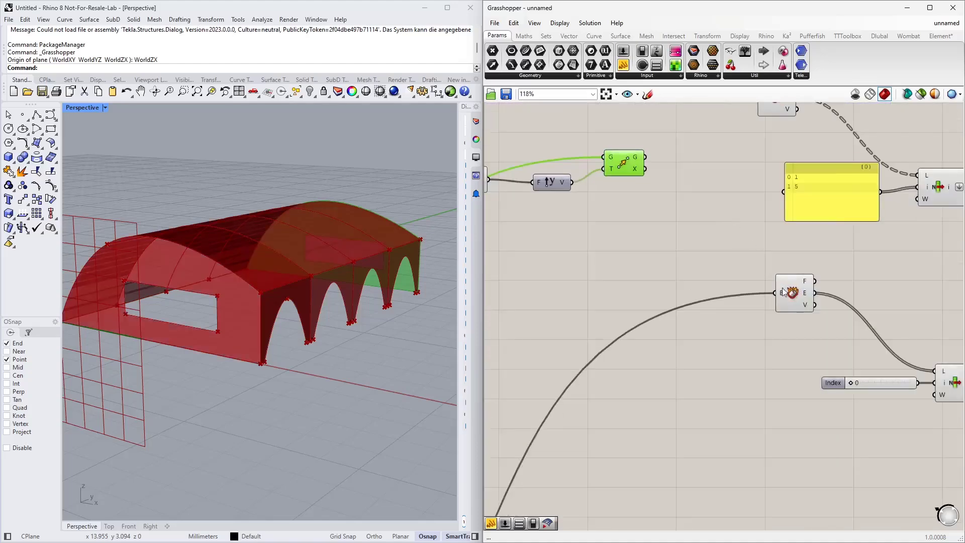
Step: Add the Move component's geometry output as a second source for the copied Deconstruct Brep
click(796, 304)
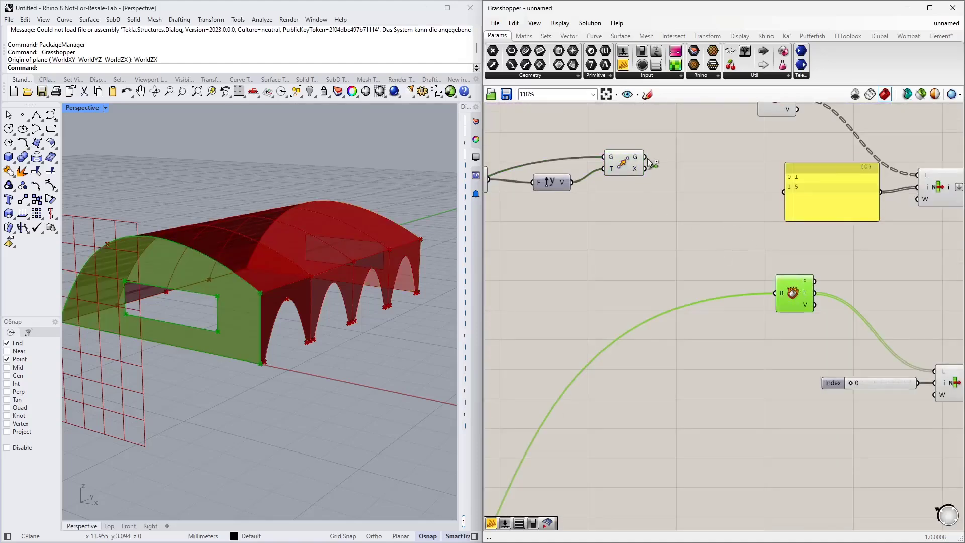
drag(650, 161, 774, 292)
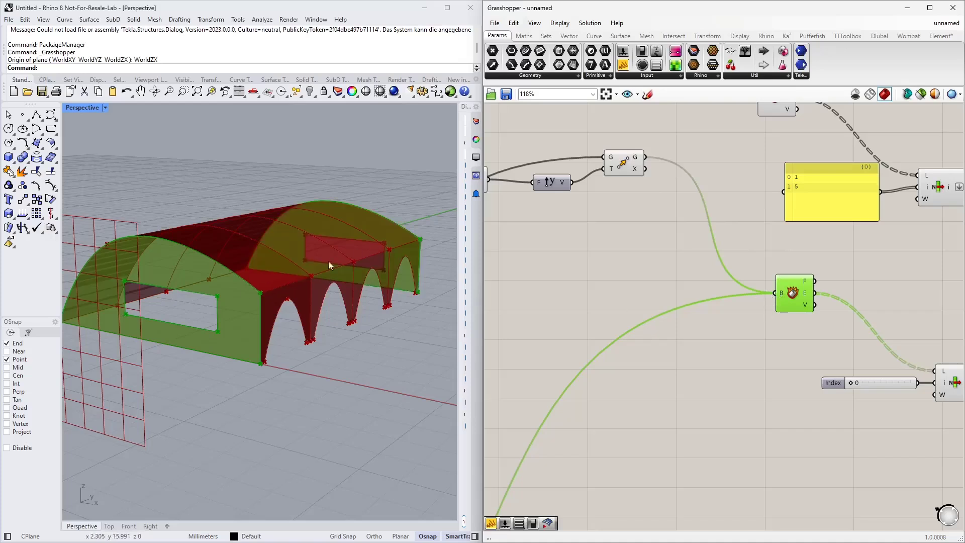
right_drag(812, 354, 591, 313)
click(594, 315)
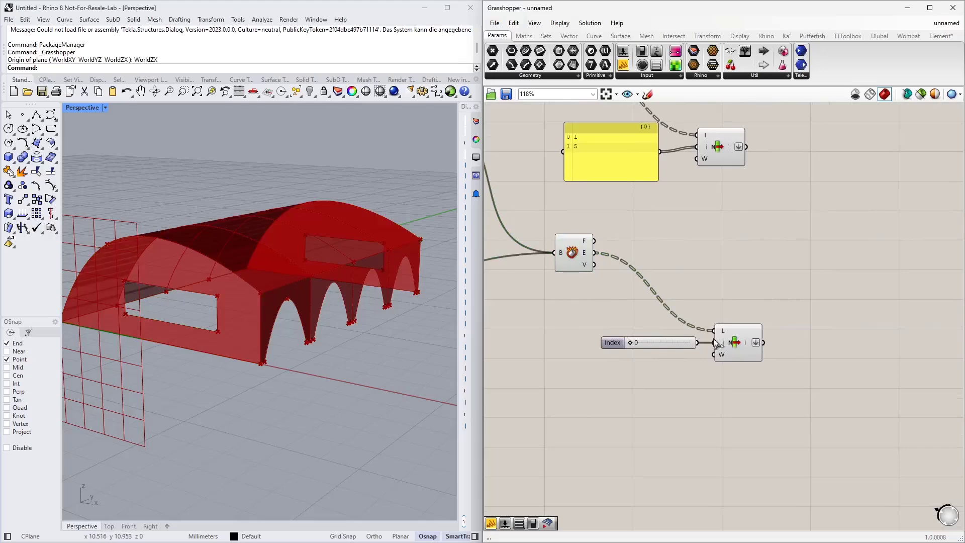
Step: Inspect the end-wall edges picked by the copied List Item and move it with its Index slider closer to Deconstruct Brep
click(735, 351)
right_drag(357, 354, 261, 382)
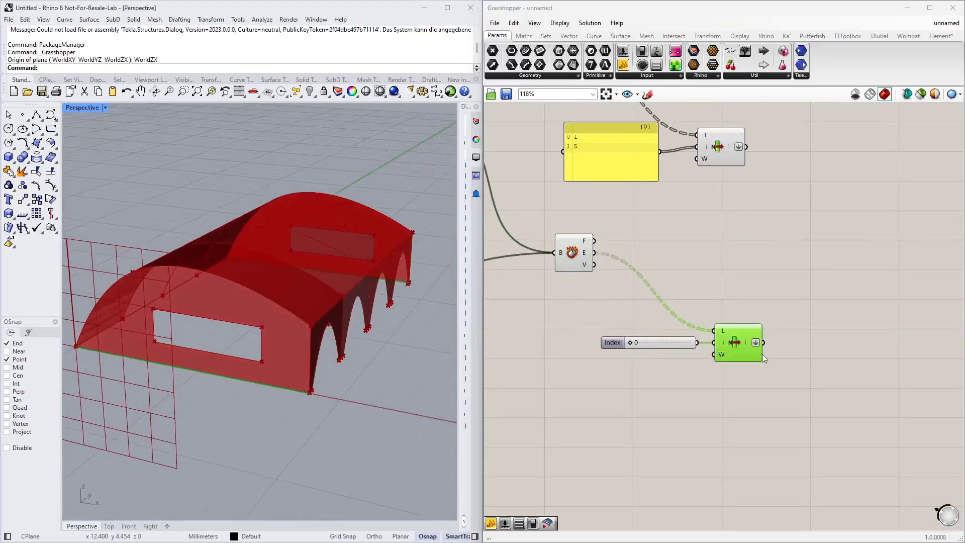
drag(776, 373, 606, 314)
drag(766, 353, 729, 320)
click(765, 319)
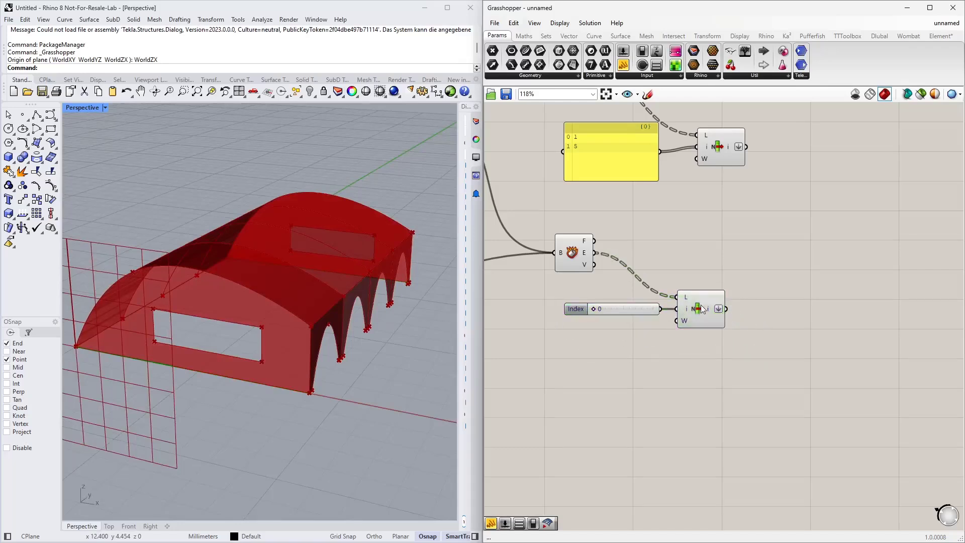
mouse_move(709, 310)
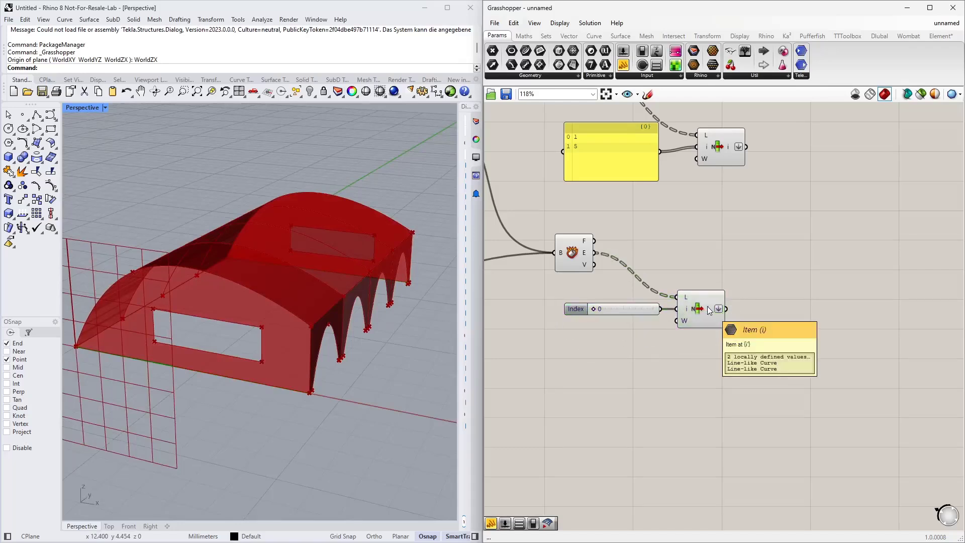
Step: Add a Curve parameter to the canvas, past the outputs of the three lower List Items
right_drag(731, 252, 643, 277)
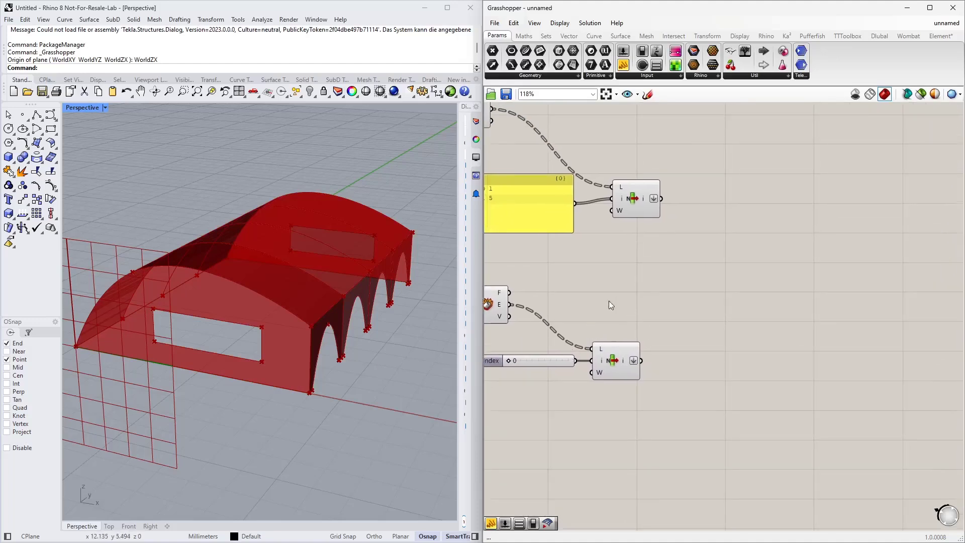
scroll(608, 301, down, 2)
double_click(790, 258)
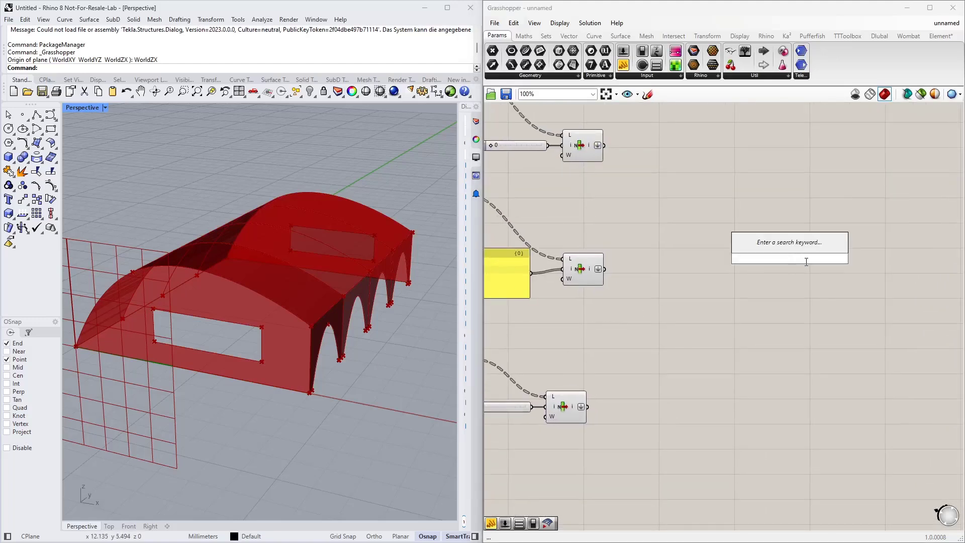
text(curve)
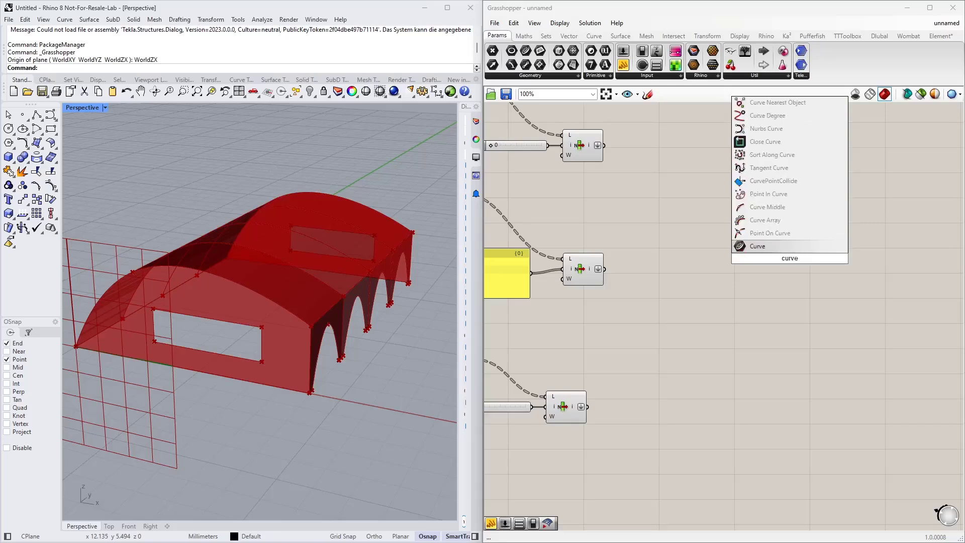
key(Return)
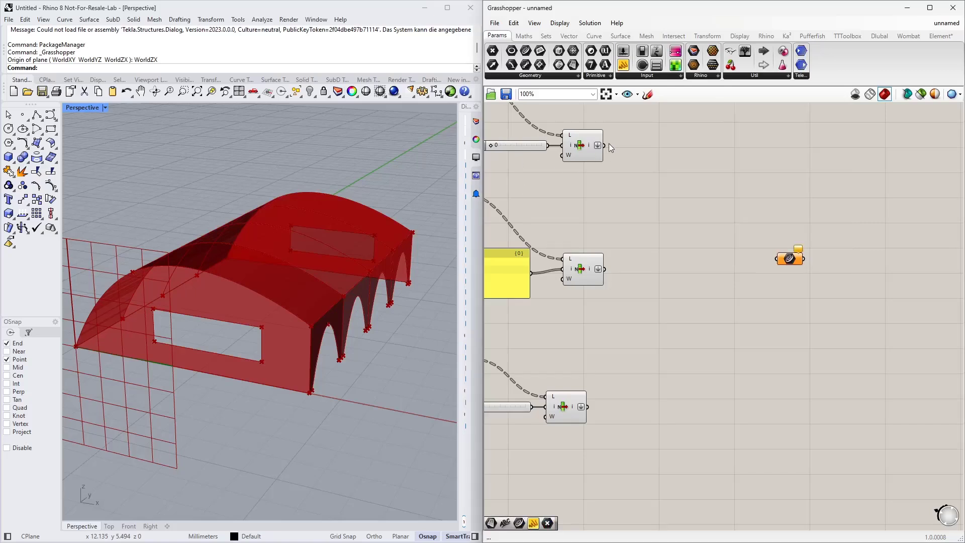
Step: Wire the outputs of the three lower List Items together into the Curve parameter and inspect the collected base edges
drag(604, 145, 777, 258)
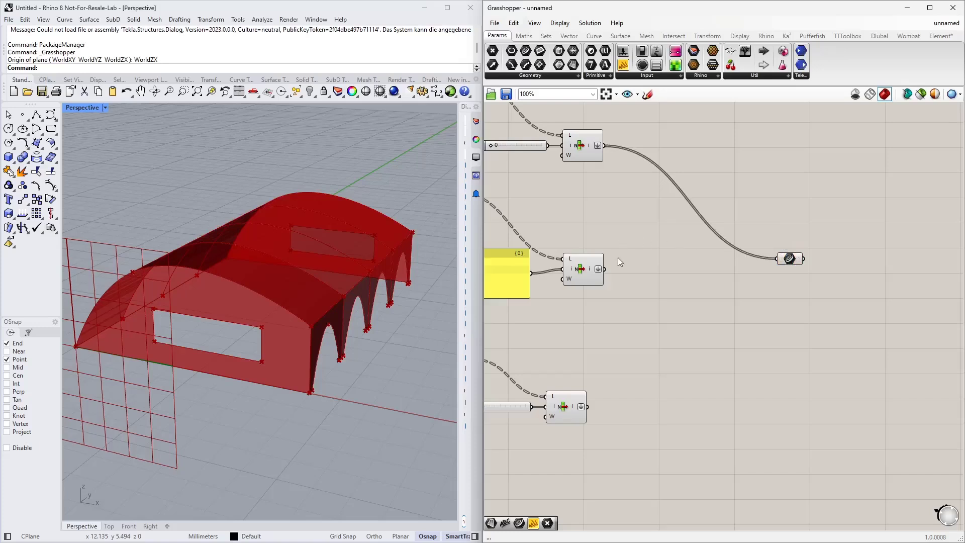
shift+drag(606, 270, 777, 258)
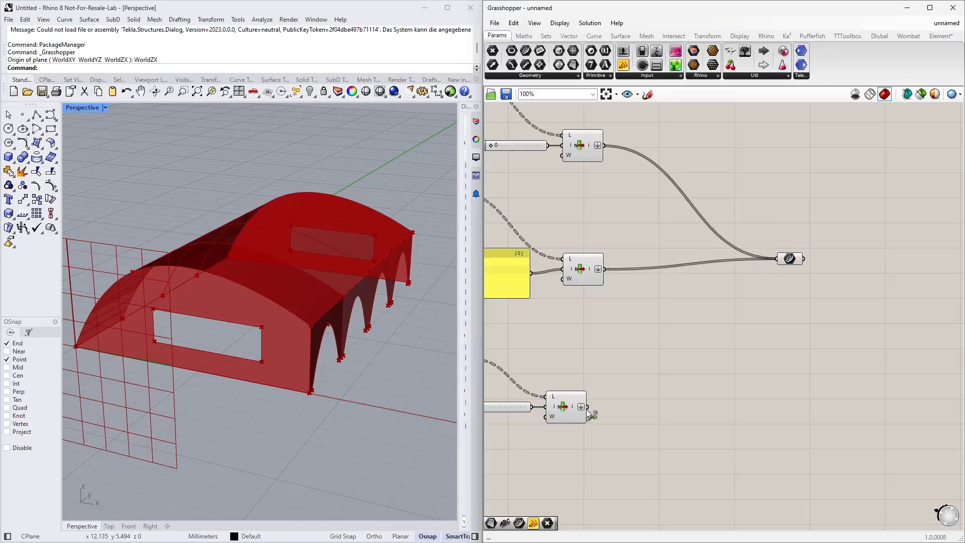
shift+drag(588, 407, 778, 258)
click(792, 263)
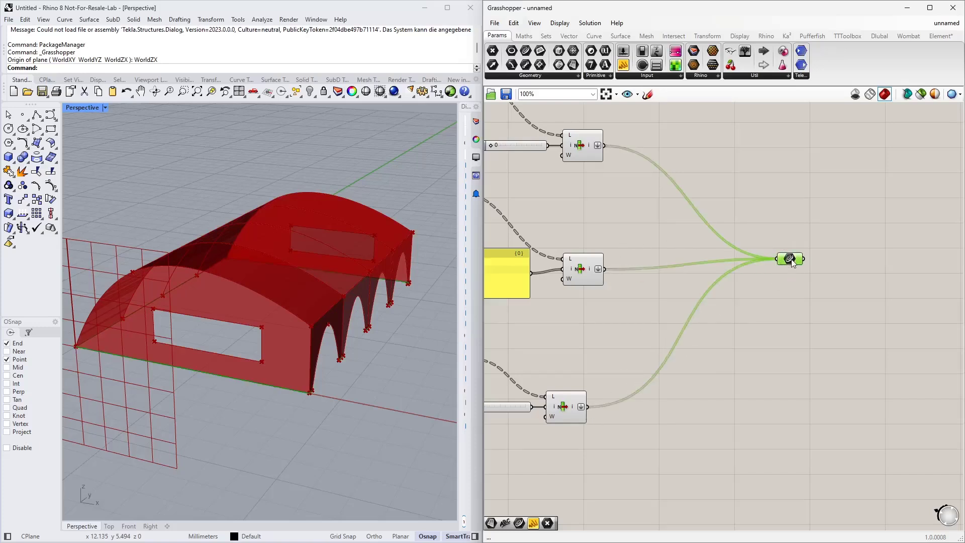
right_drag(296, 419, 285, 375)
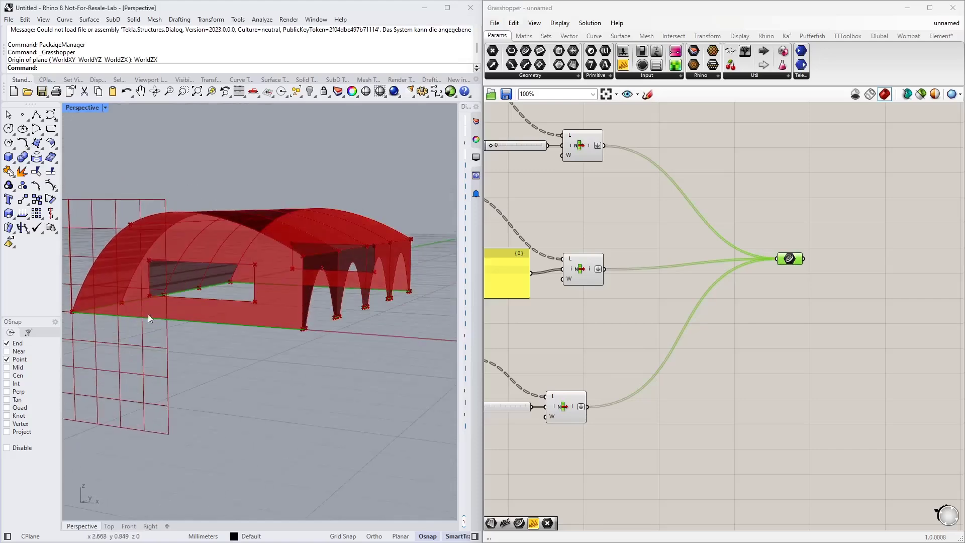
Step: Move the new Curve parameter directly below the Curves for Beams group
right_drag(843, 295, 719, 414)
scroll(711, 417, down, 2)
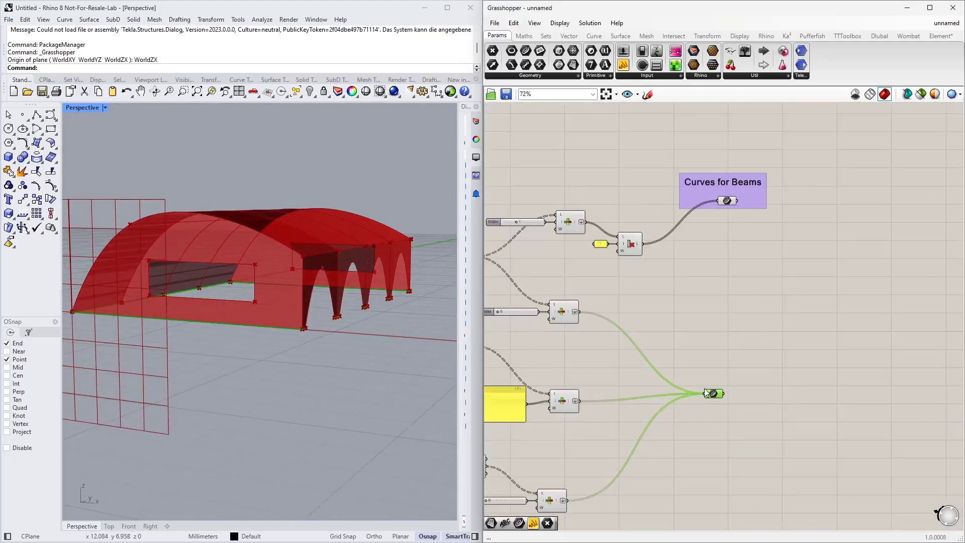
drag(714, 395, 727, 330)
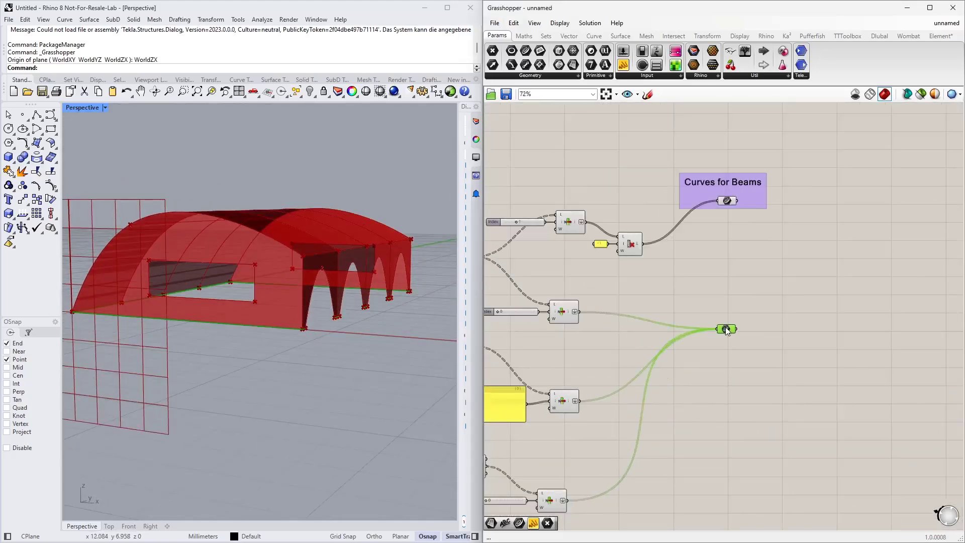
Step: Add a scribble reading "Line Support Lines" above the new Curve parameter
double_click(690, 295)
text(scribble)
key(Return)
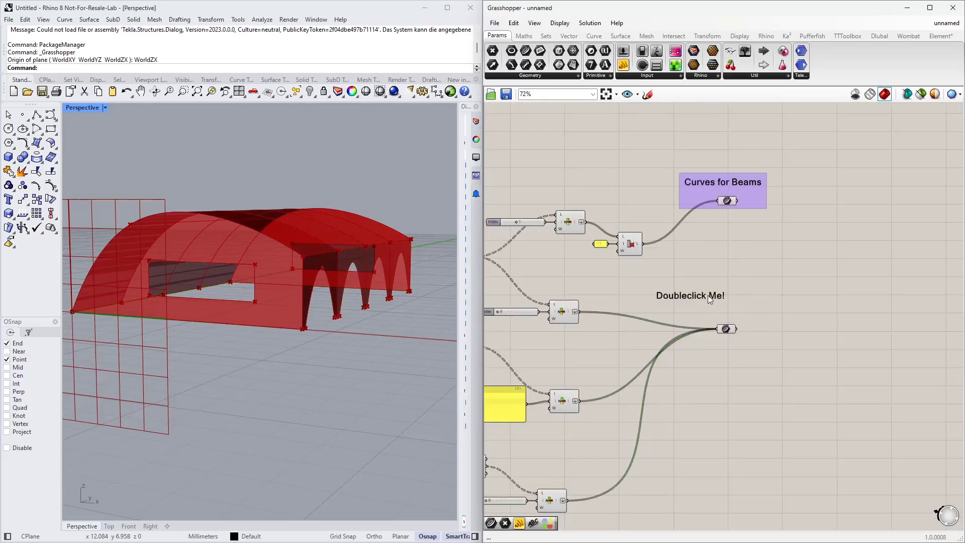
double_click(709, 295)
text(Line Support Lines)
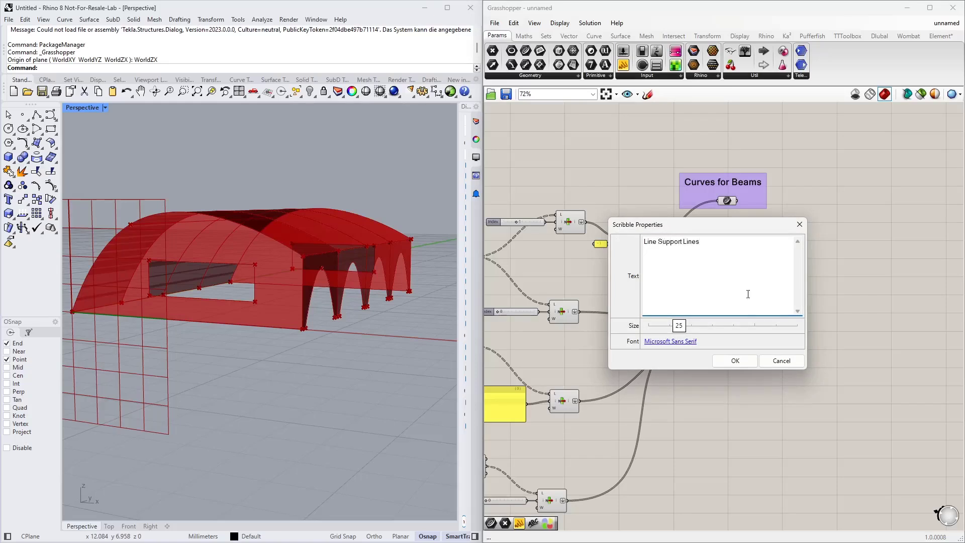
click(735, 360)
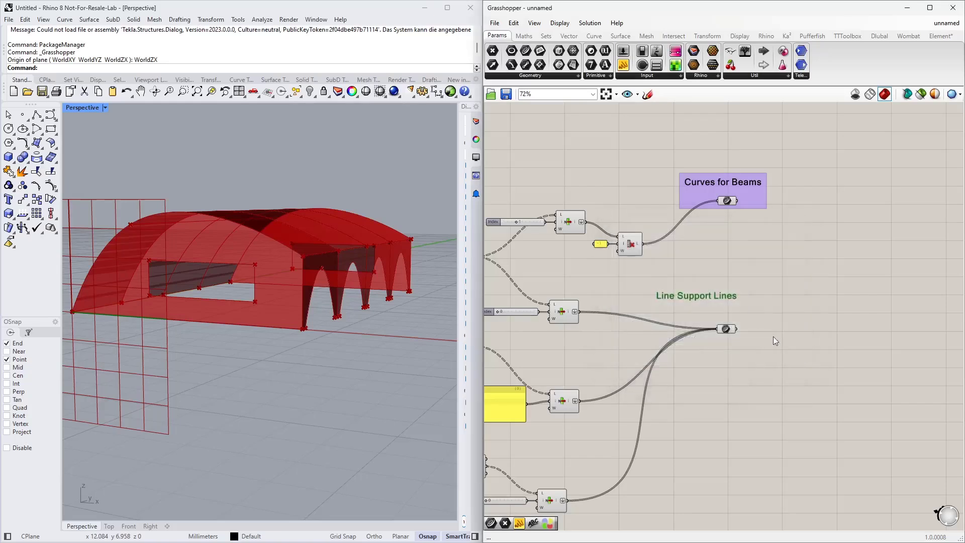
Step: Group the Line Support Lines scribble with the Curve parameter and arrange the parameter centered beneath the label
drag(768, 371, 702, 288)
right_click(702, 302)
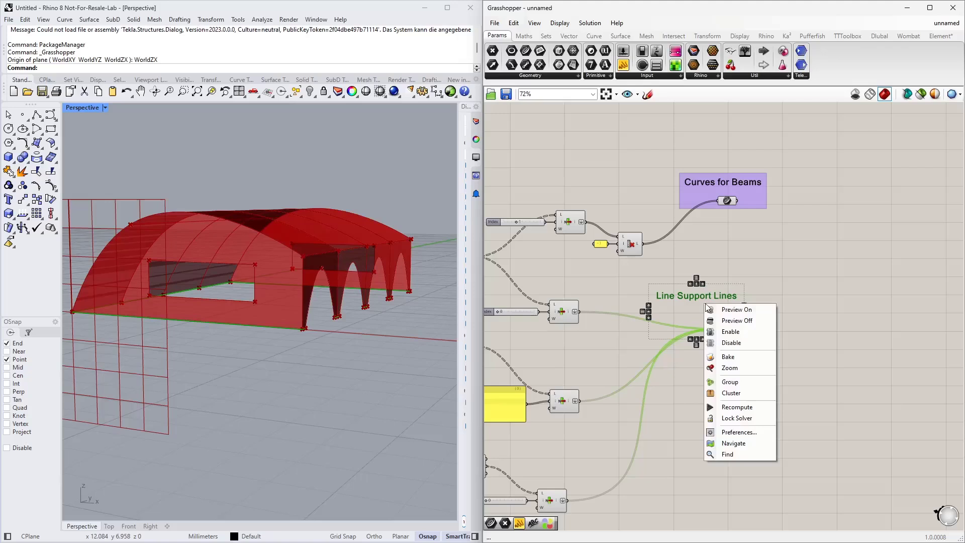
click(724, 379)
drag(704, 321, 740, 319)
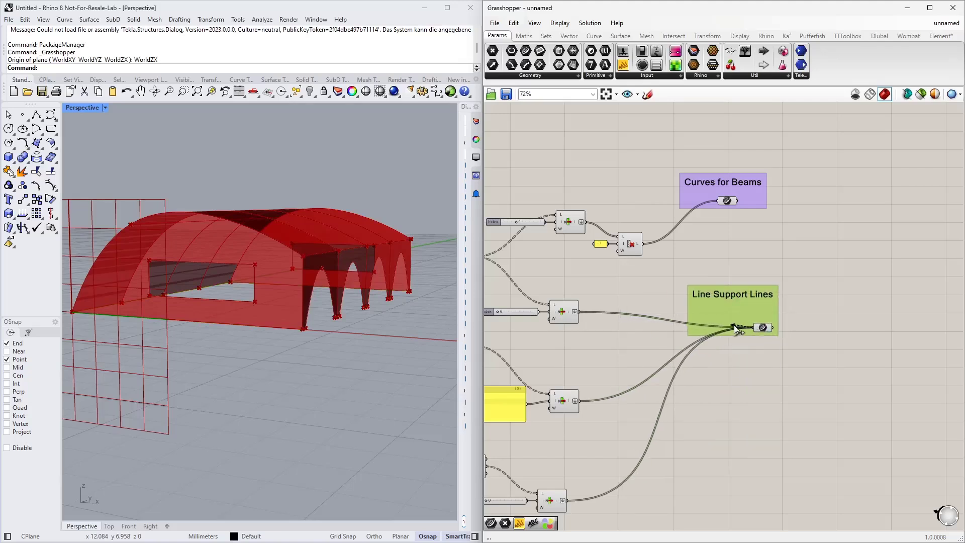
click(760, 327)
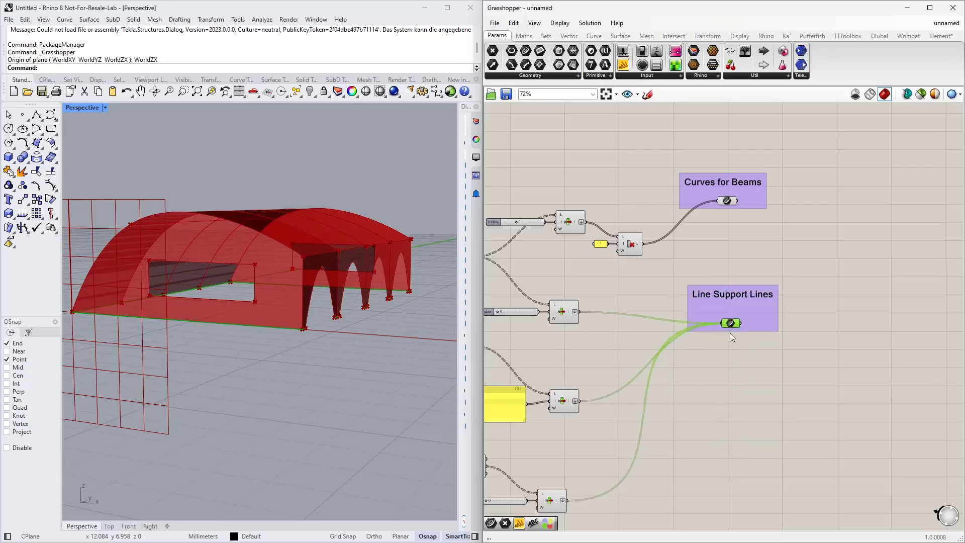
Step: Add a Surface parameter to the canvas below the Line Support Lines group
scroll(714, 309, down, 3)
right_drag(714, 309, 773, 316)
double_click(774, 311)
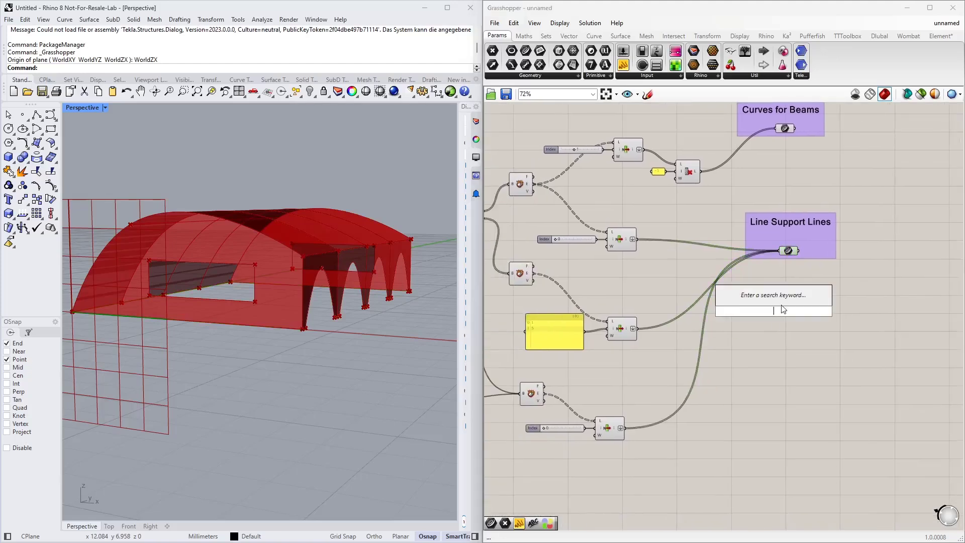
text(surface)
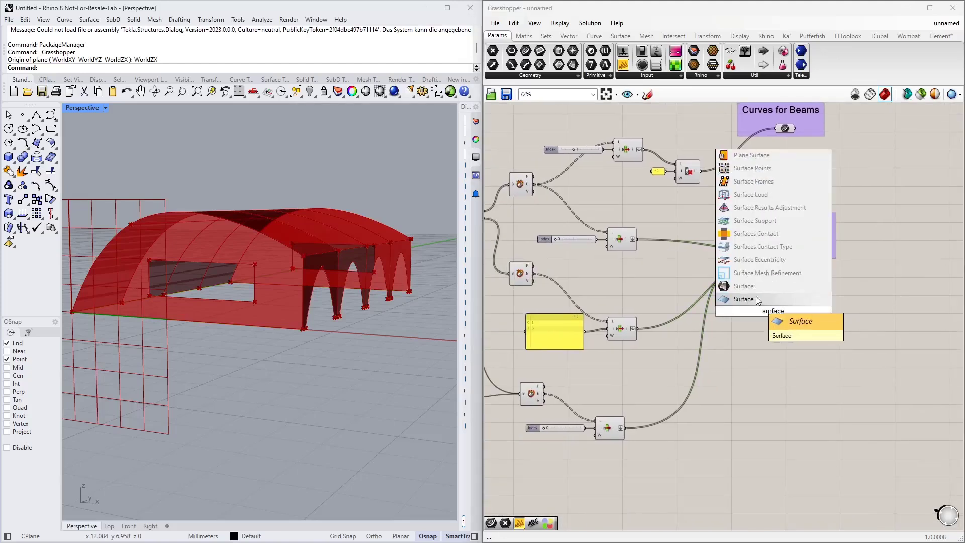
click(758, 300)
right_drag(725, 348, 778, 369)
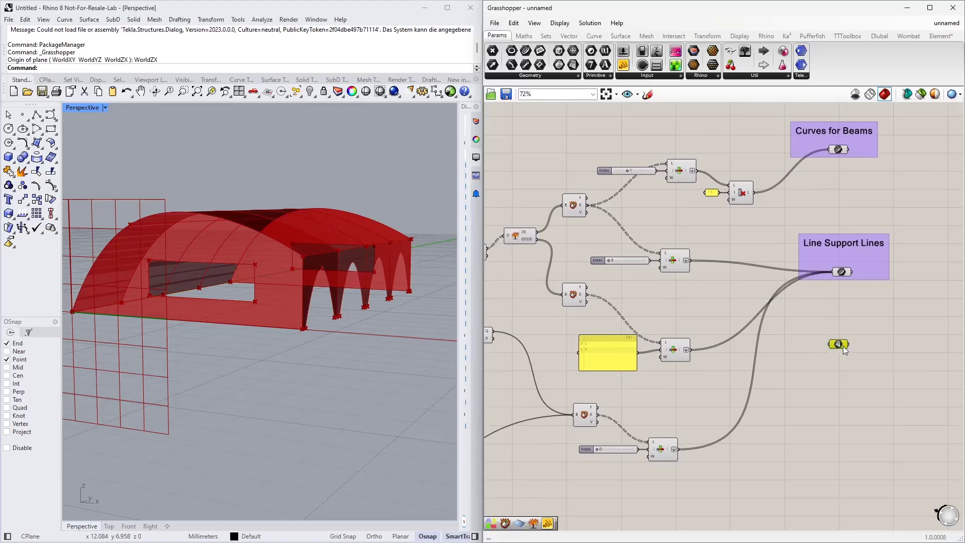
Step: Wire the geometry output of the Move component for the roof and arched walls into the Surface parameter
scroll(809, 341, down, 3)
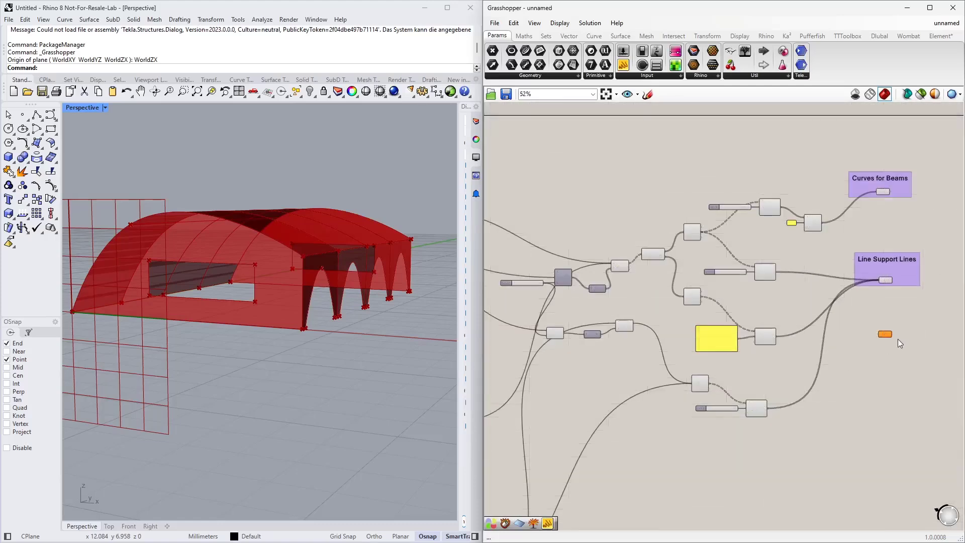
scroll(634, 297, up, 3)
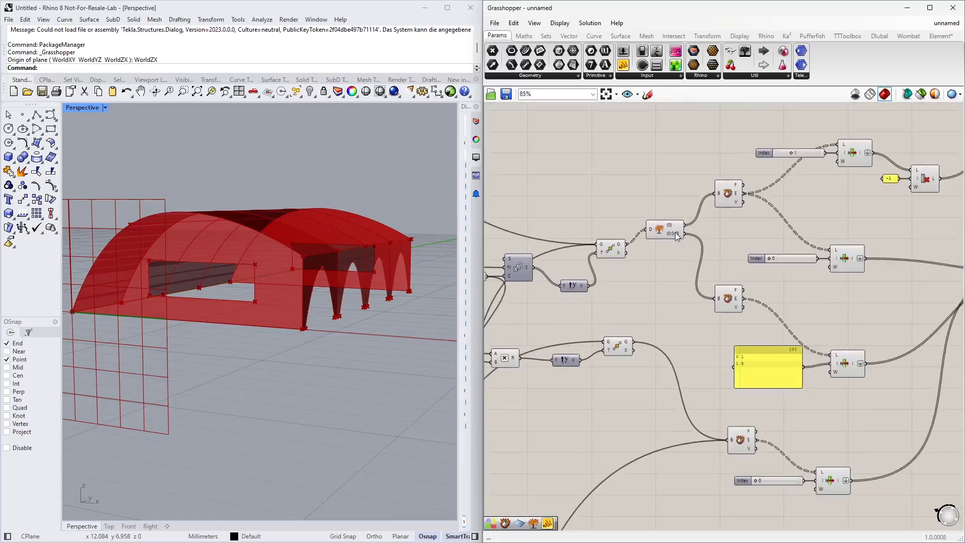
click(611, 249)
right_drag(297, 312, 317, 322)
right_drag(612, 263, 560, 235)
scroll(639, 273, down, 3)
scroll(575, 238, up, 2)
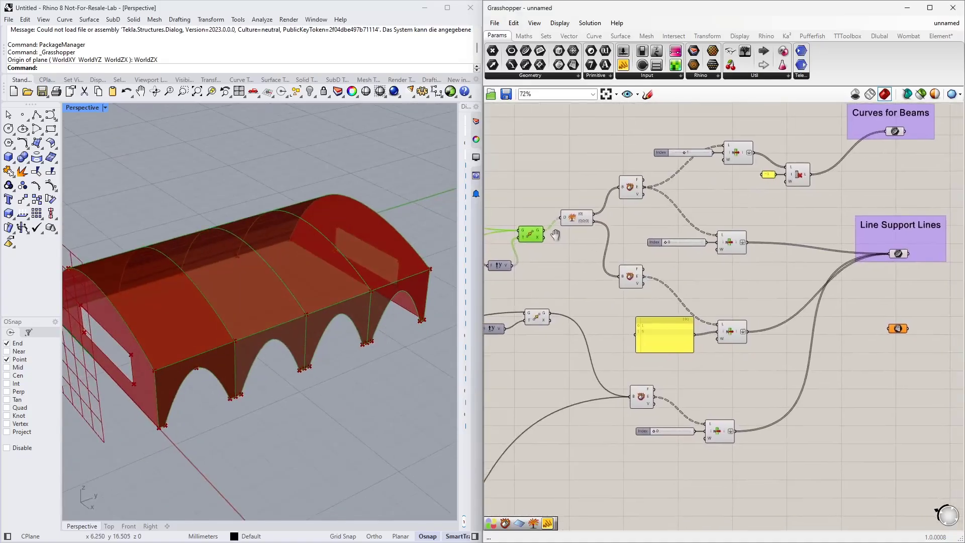
drag(543, 231, 889, 328)
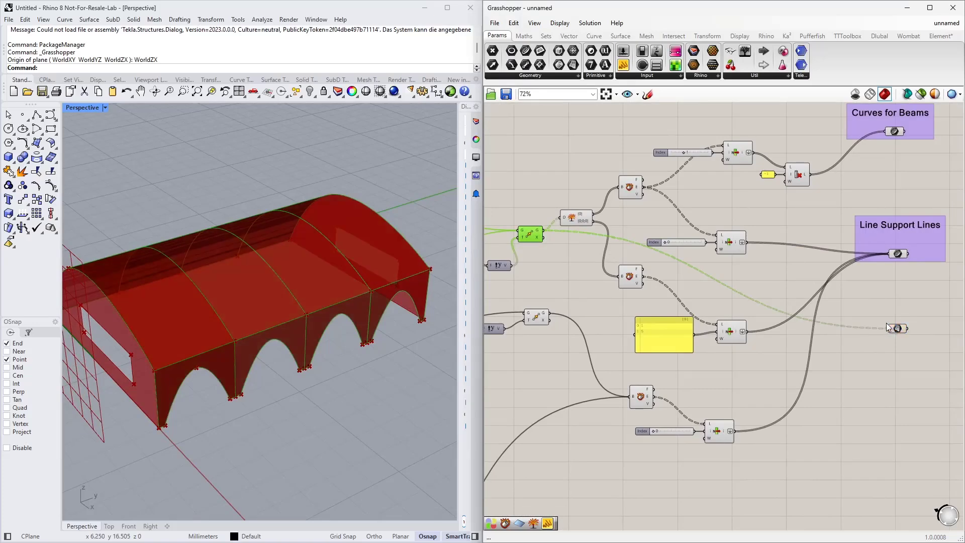
Step: Bring the Surface parameter near the lowest group and add that group's end-wall List Item output to its input
right_drag(590, 373, 645, 300)
scroll(701, 307, down, 4)
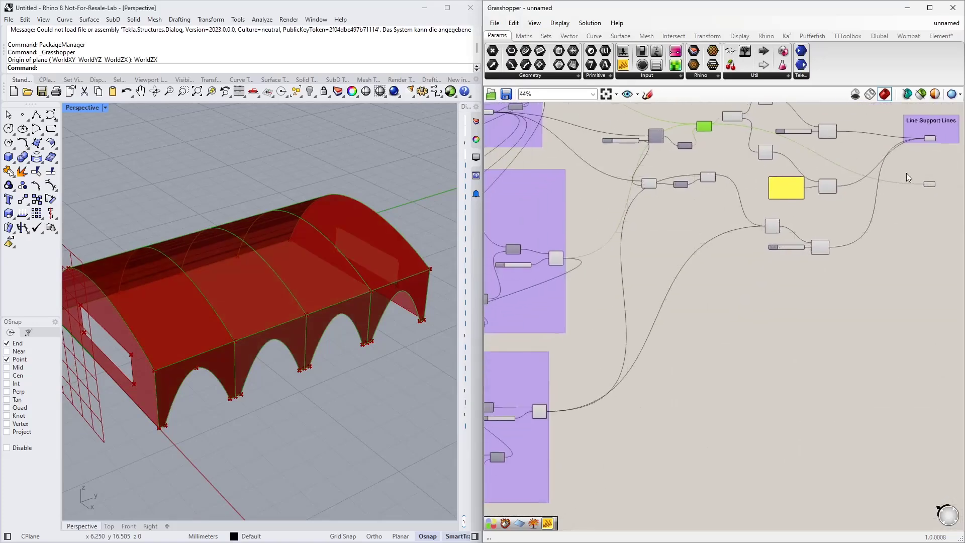
drag(930, 186, 656, 377)
scroll(537, 412, up, 5)
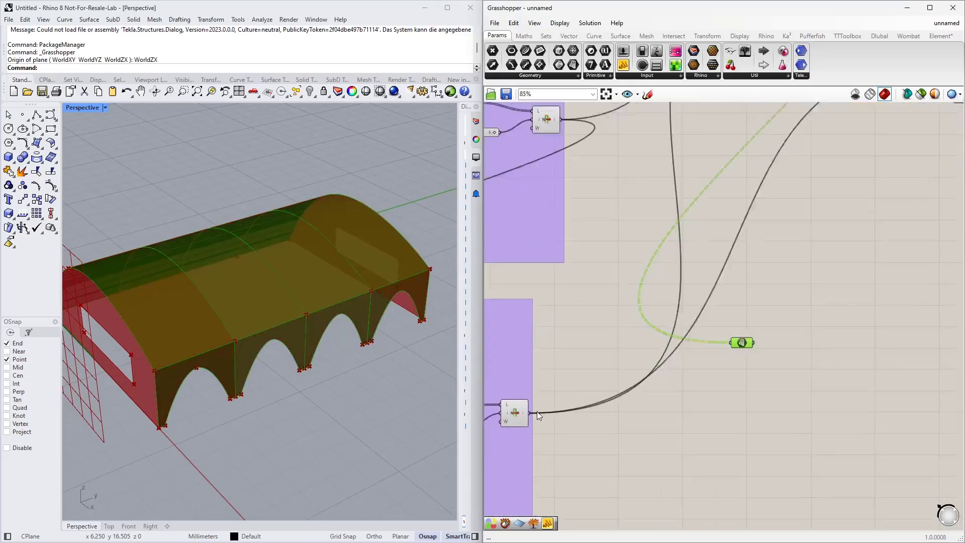
click(515, 418)
drag(523, 413, 804, 316)
scroll(760, 377, down, 2)
right_drag(760, 377, 678, 423)
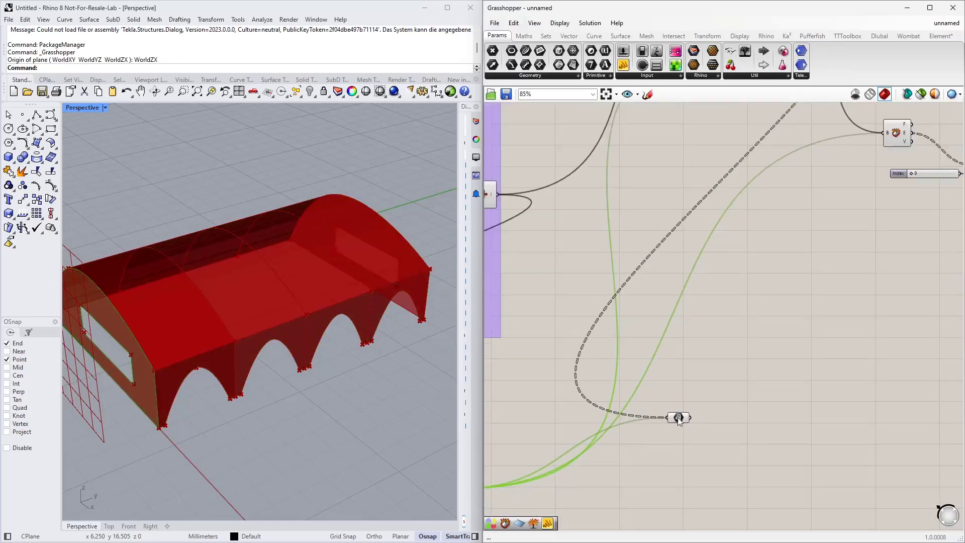
Step: Add the geometry output of the end wall's Move component to the Surface parameter's inputs
drag(679, 421, 892, 294)
right_drag(925, 173, 801, 259)
drag(644, 179, 744, 439)
scroll(683, 411, down, 3)
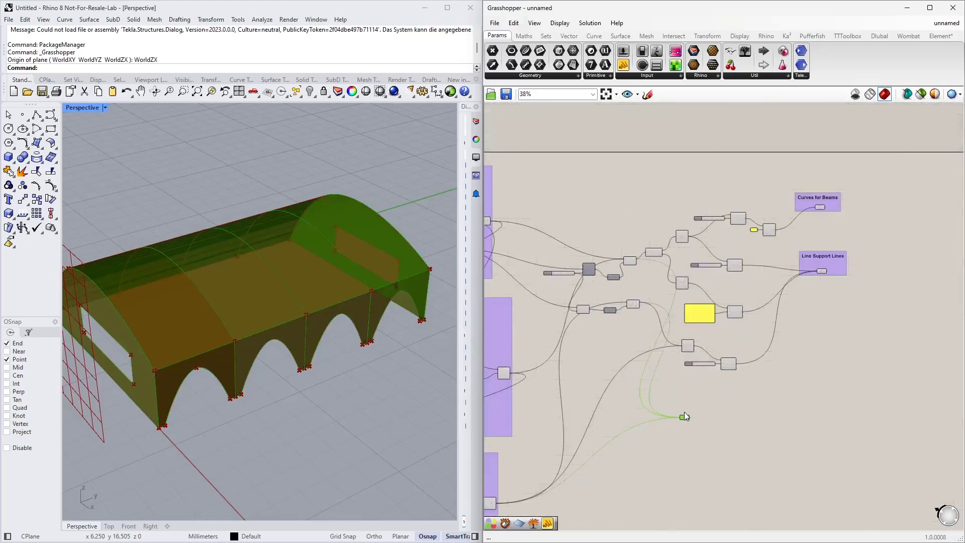
Step: Move the Surface parameter directly below the Line Support Lines group
scroll(683, 414, up, 2)
drag(684, 416, 768, 381)
scroll(794, 311, up, 5)
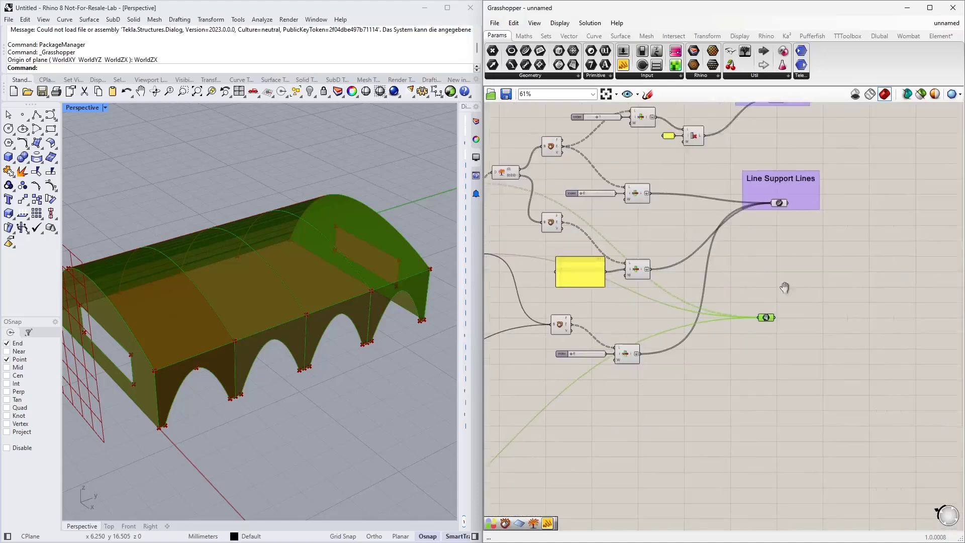
drag(674, 441, 704, 423)
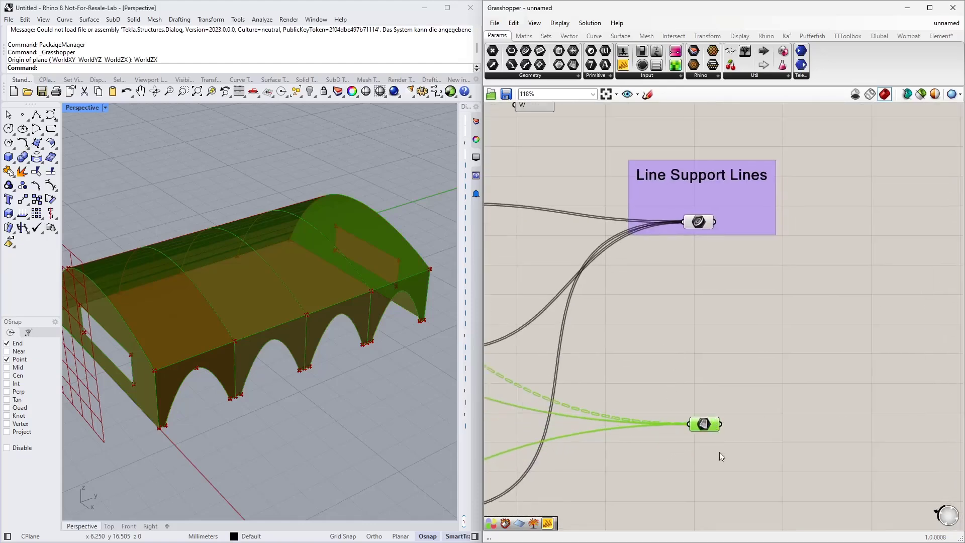
Step: Add a scribble reading "CLT Surfaces" above the Surface parameter
click(690, 375)
double_click(668, 387)
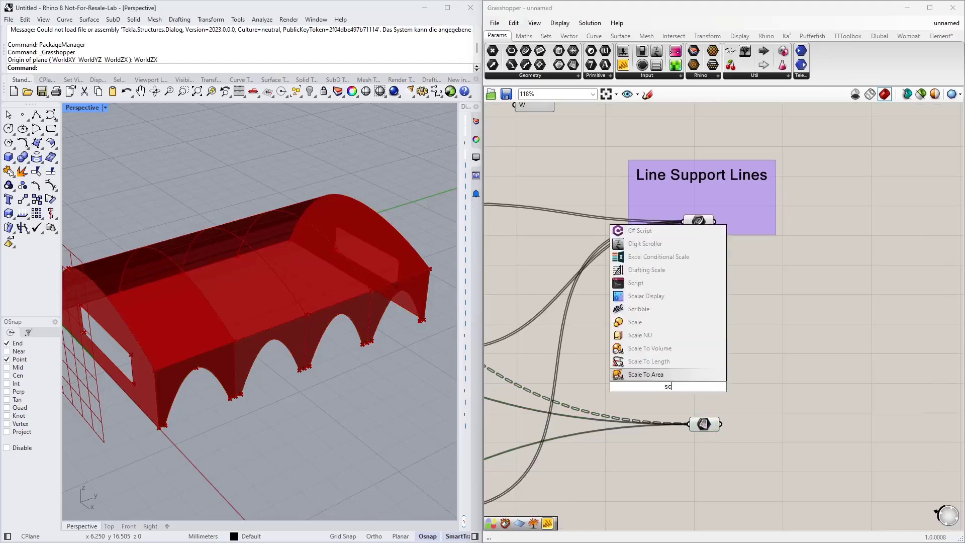
text(scri)
key(Return)
double_click(671, 390)
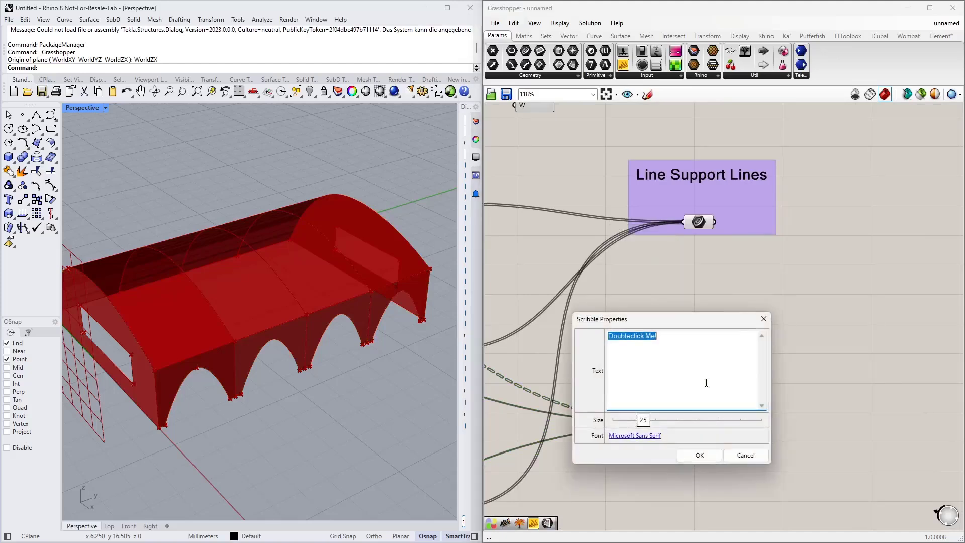
text(CLT Surfaces)
click(699, 455)
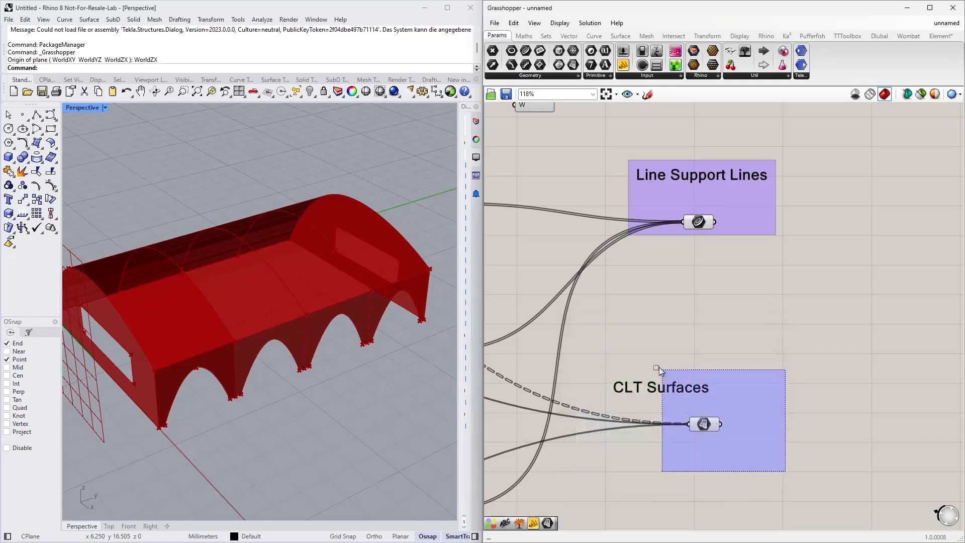
Step: Group the CLT Surfaces scribble with the Surface parameter and center the label above it
click(689, 399)
right_click(713, 411)
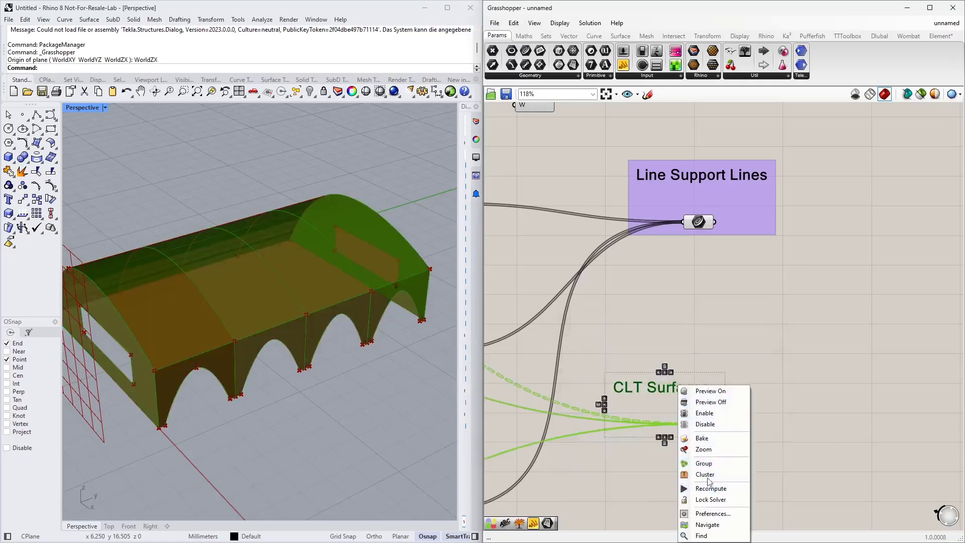
click(710, 459)
drag(681, 389, 743, 381)
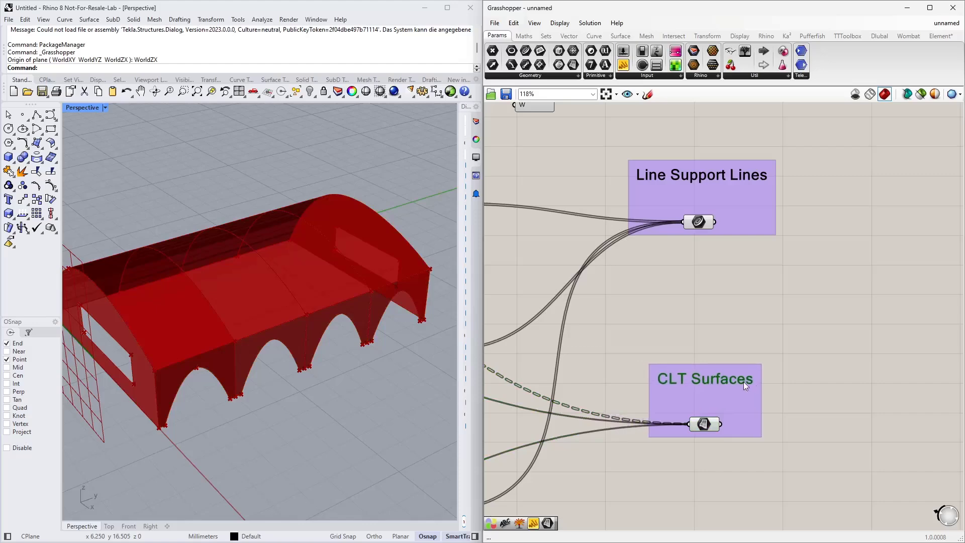
Step: Make room beyond the three output groups, show the Dlubal components and maximize the Grasshopper window
scroll(767, 325, down, 4)
scroll(708, 391, down, 2)
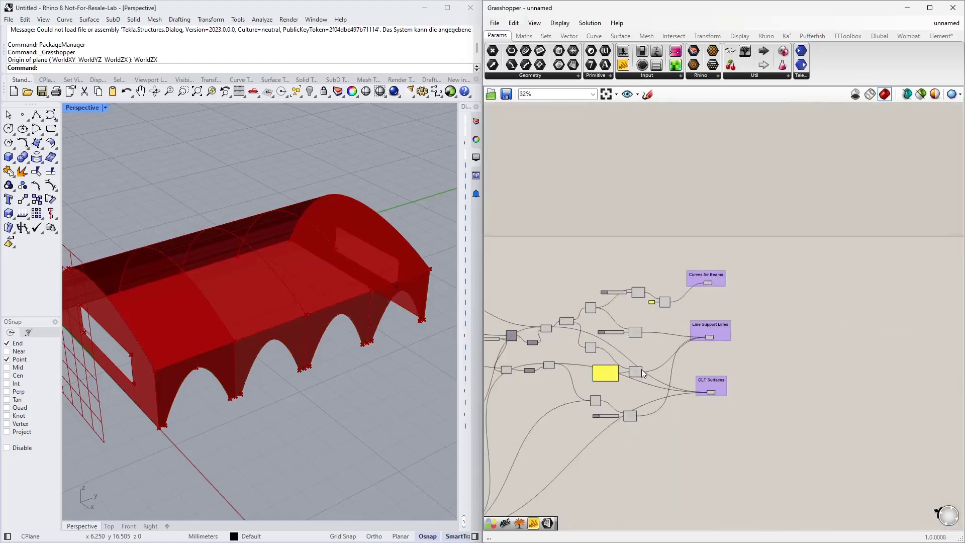
right_drag(622, 458, 623, 424)
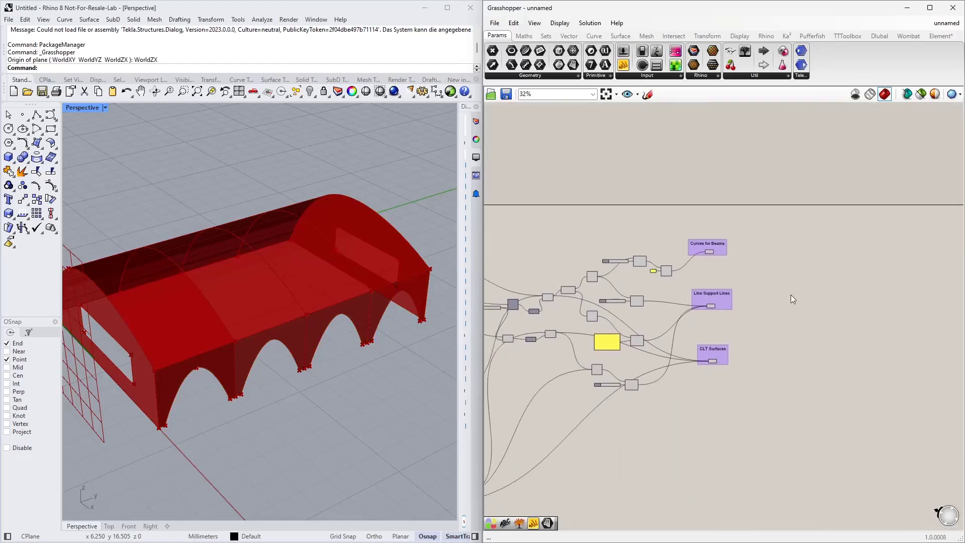
right_drag(791, 295, 728, 301)
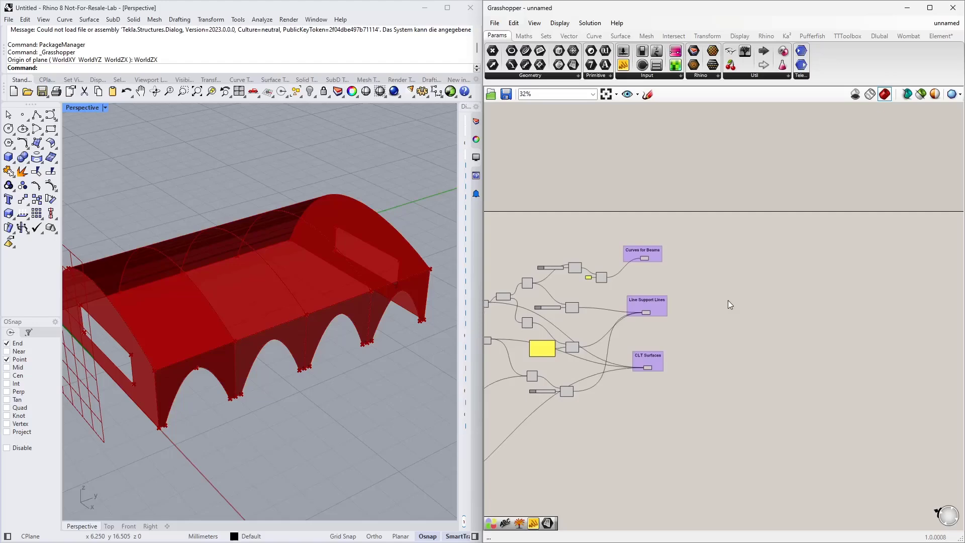
click(879, 35)
click(930, 8)
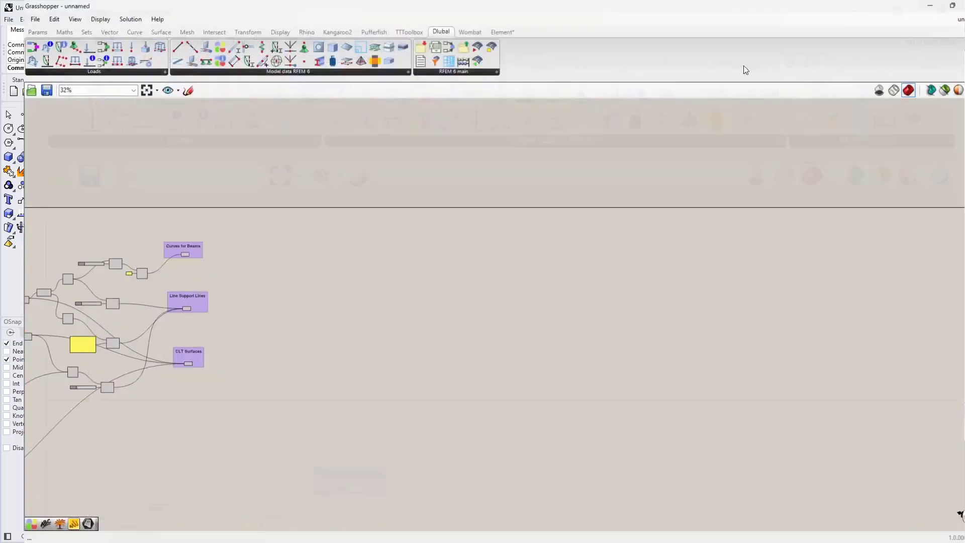
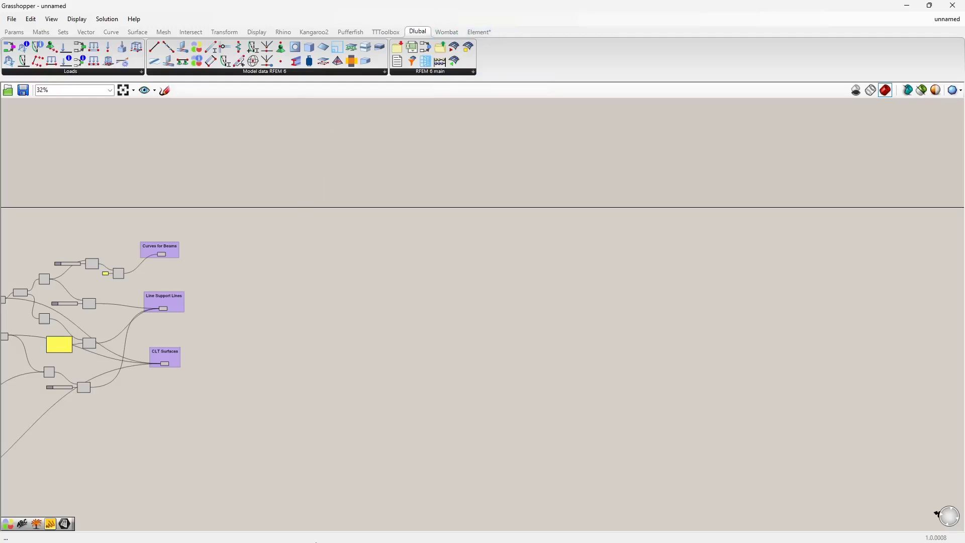
Step: Switch to Dlubal RFEM and examine the materials, sections, thicknesses and members of the Haltestelle.rf6 model
mouse_move(326, 523)
key(alt+Tab)
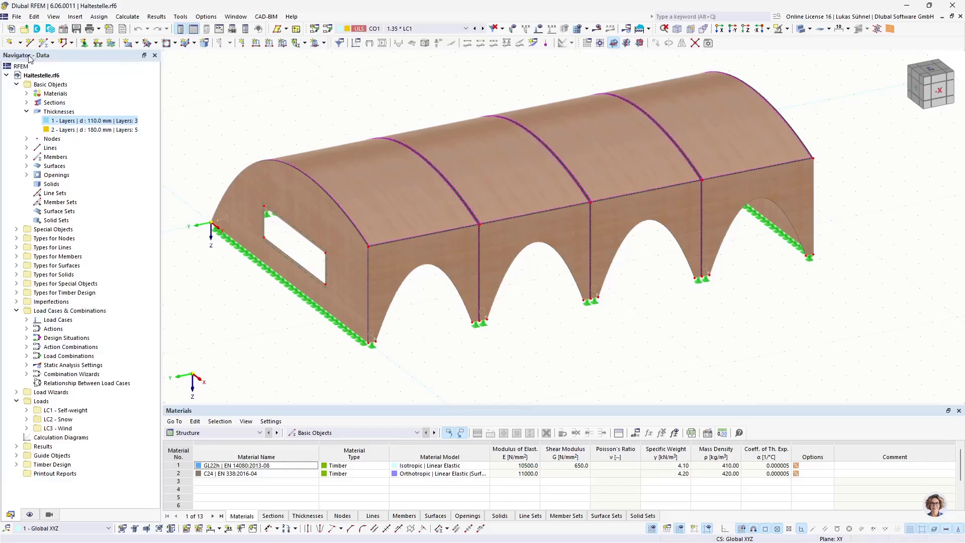
click(37, 87)
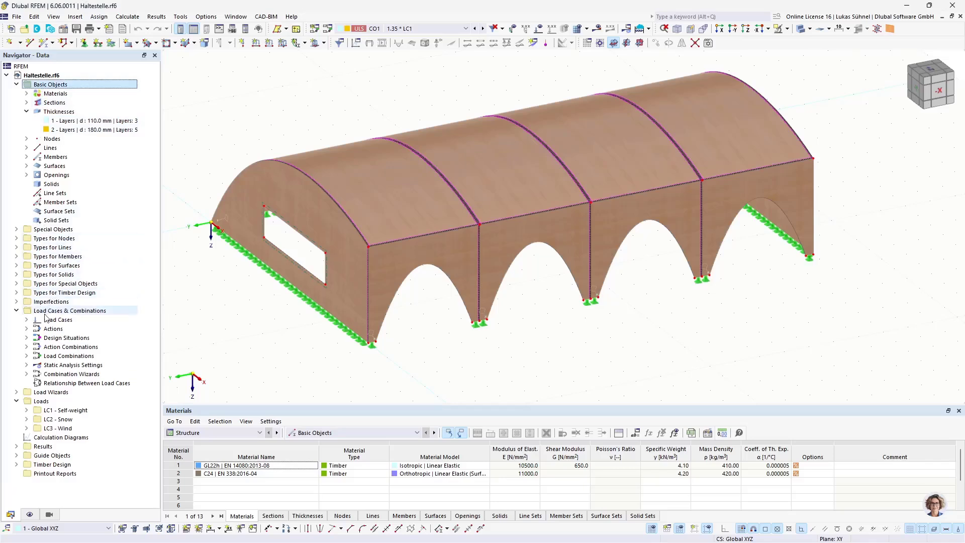
click(55, 93)
click(53, 103)
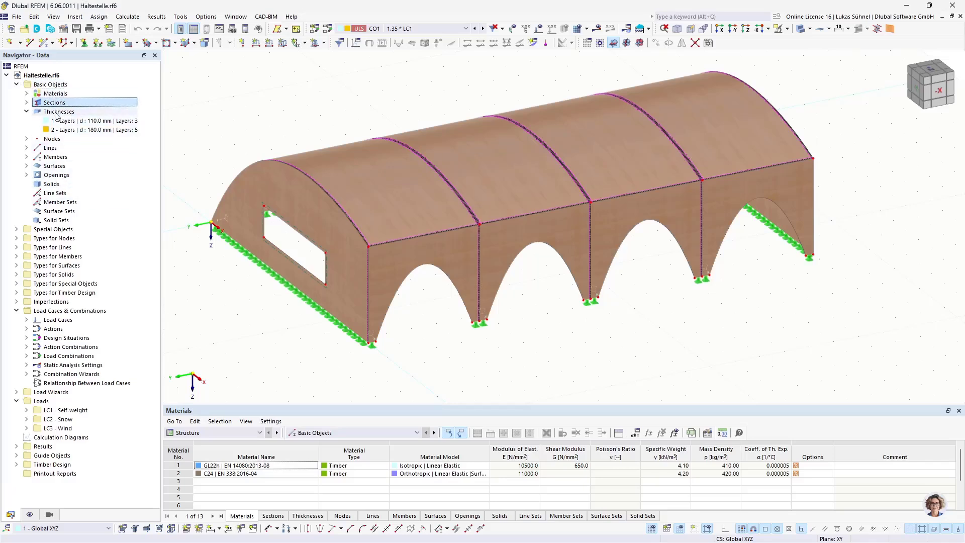
click(57, 112)
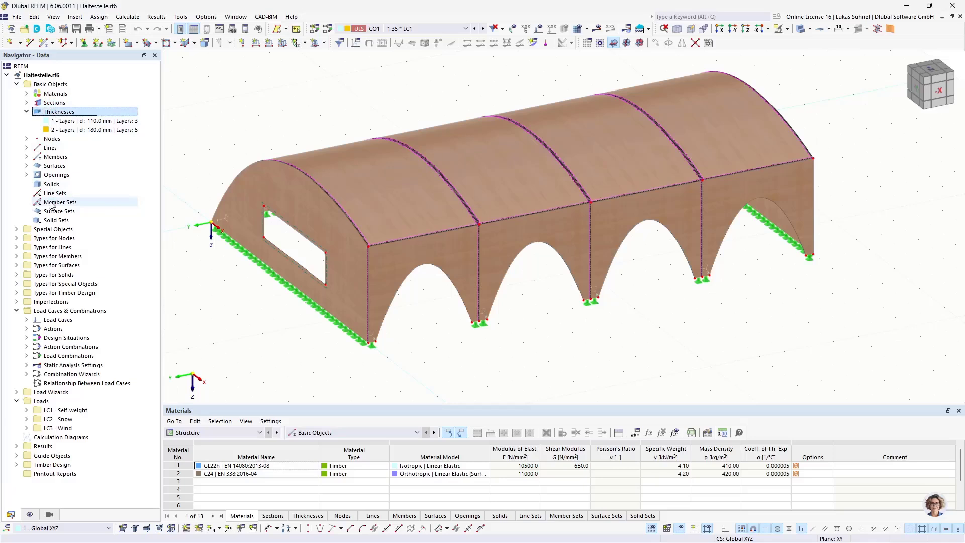
click(54, 157)
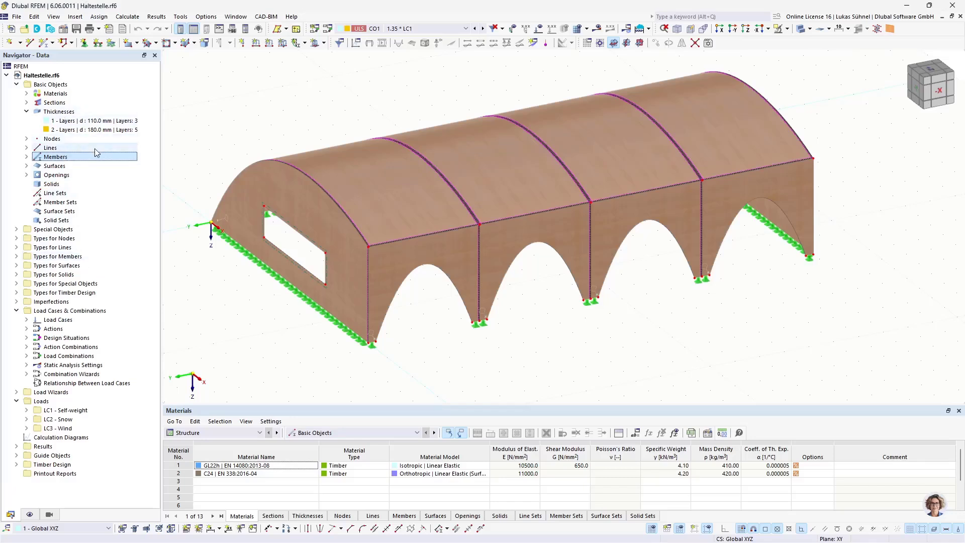
click(54, 94)
click(55, 102)
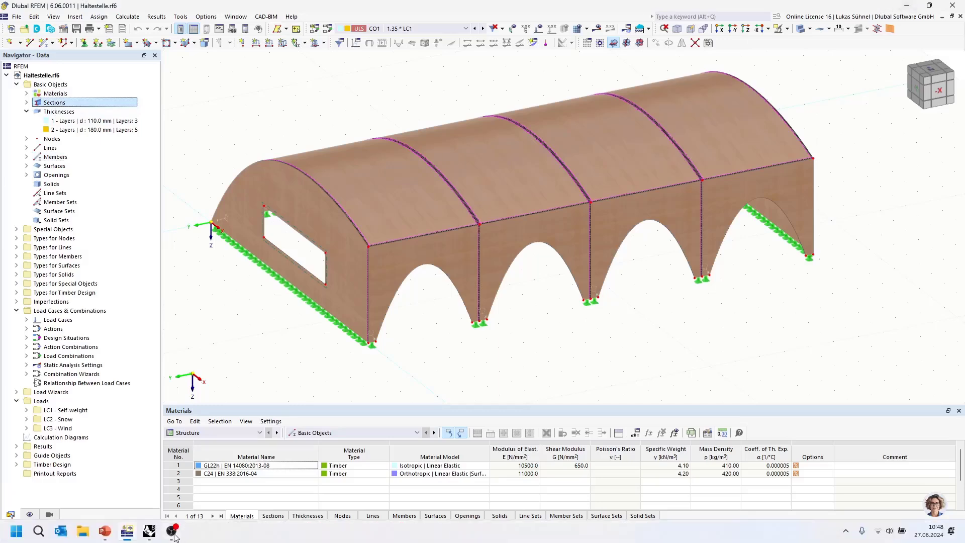
Step: Switch to Grasshopper and place a Dlubal RFEM 6 Material component on the empty canvas beyond the three output groups
click(172, 536)
scroll(306, 280, up, 5)
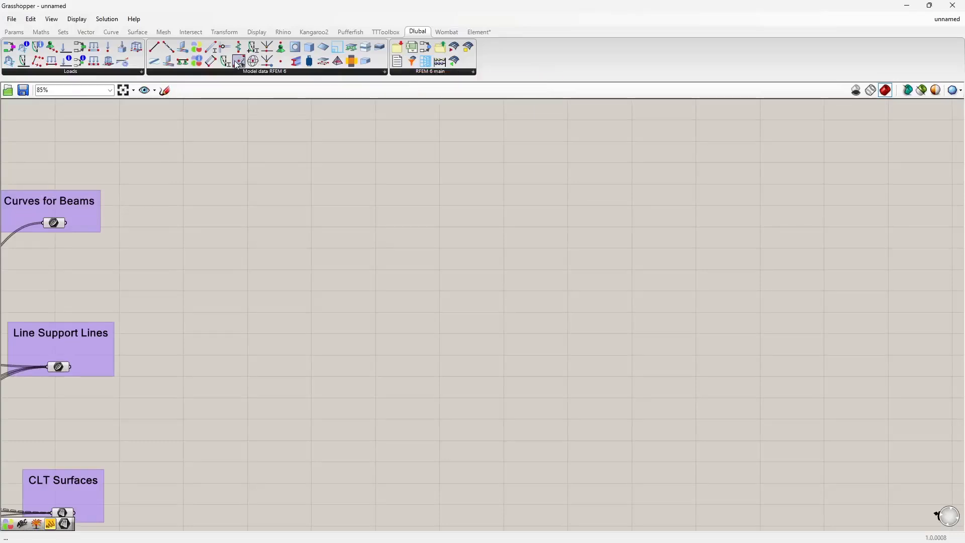
drag(237, 64, 388, 200)
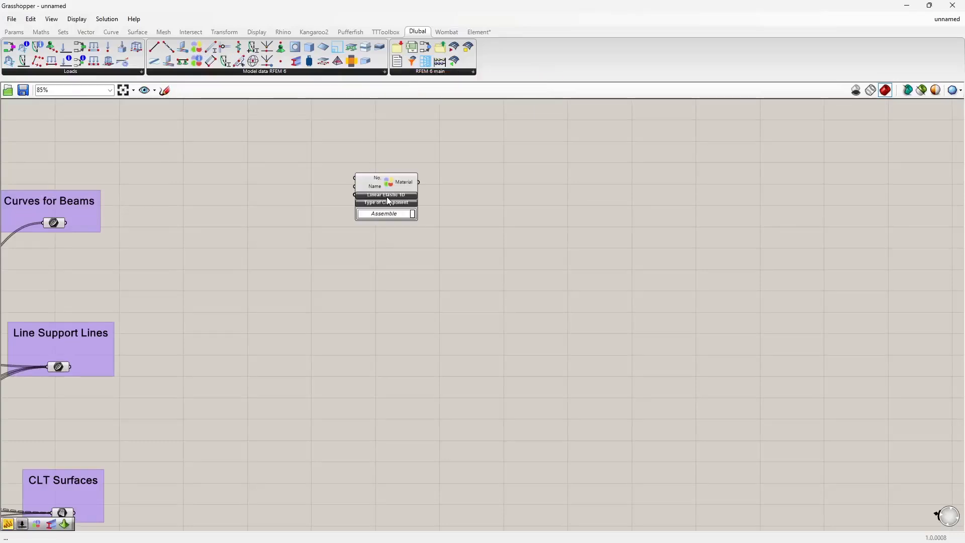
right_drag(321, 192, 343, 241)
scroll(336, 222, up, 3)
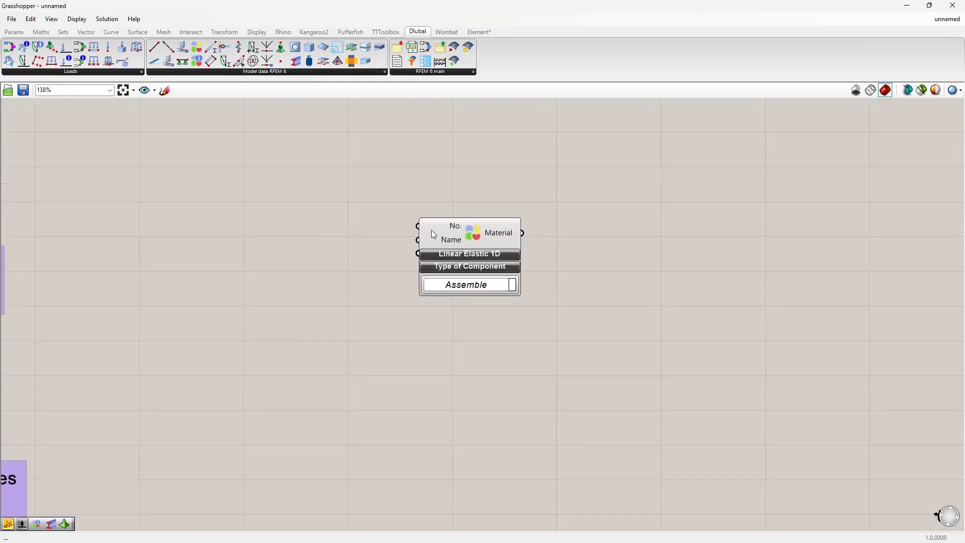
click(434, 234)
Step: Add a number slider set to 1, connect it to the Material component's No. input and place it beside the component
right_drag(245, 199, 273, 237)
double_click(273, 230)
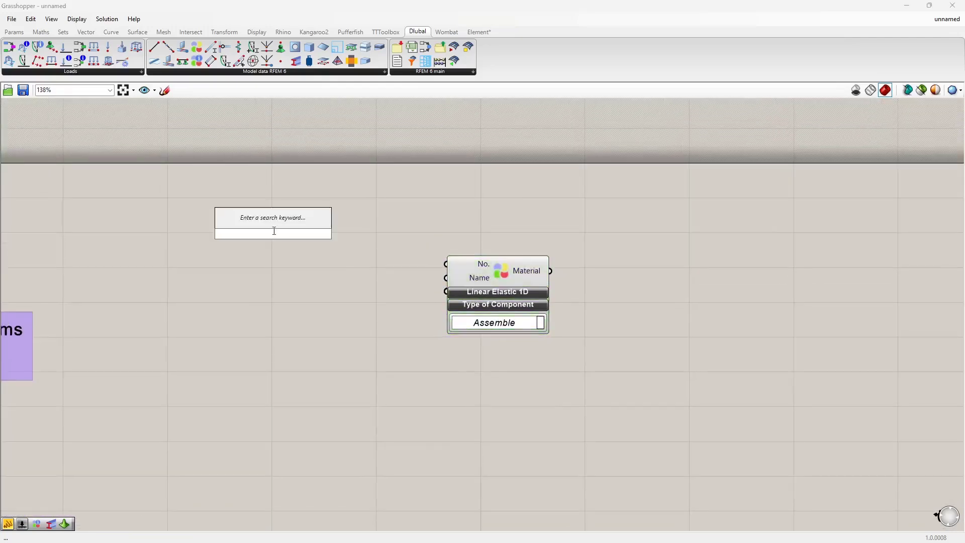
text(1)
key(Return)
drag(330, 233, 446, 264)
drag(320, 241, 367, 266)
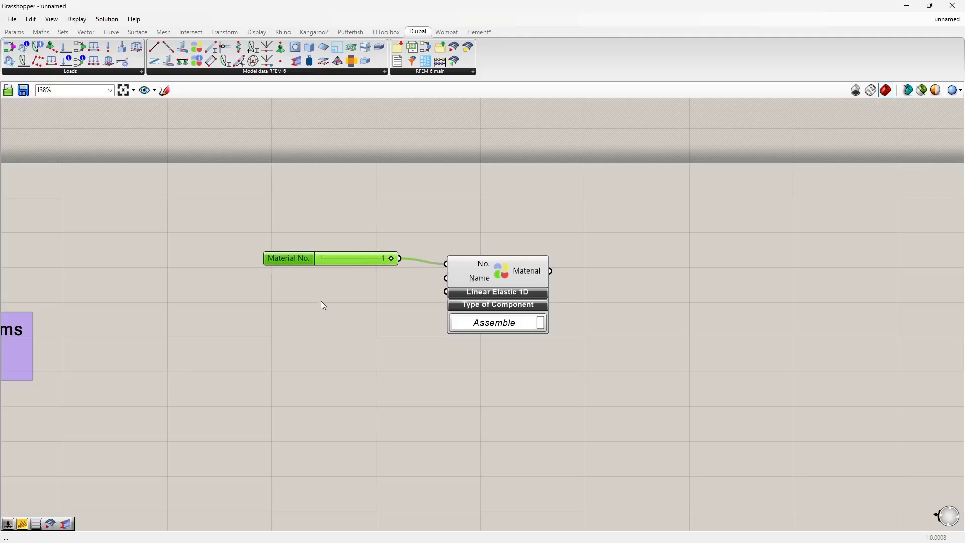
Step: Switch to Dlubal RFEM and examine the first material's name and the full material description setting in the program options
key(alt+Tab)
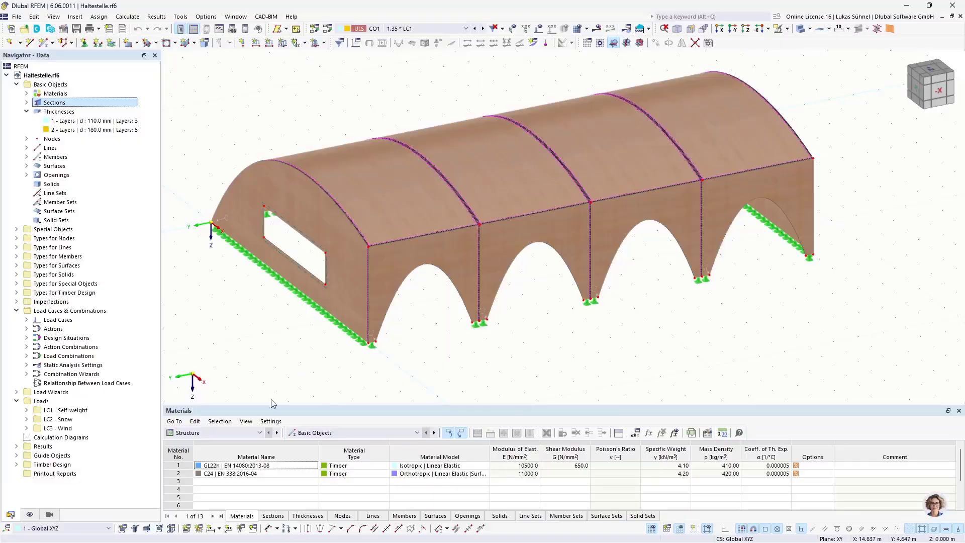
click(265, 481)
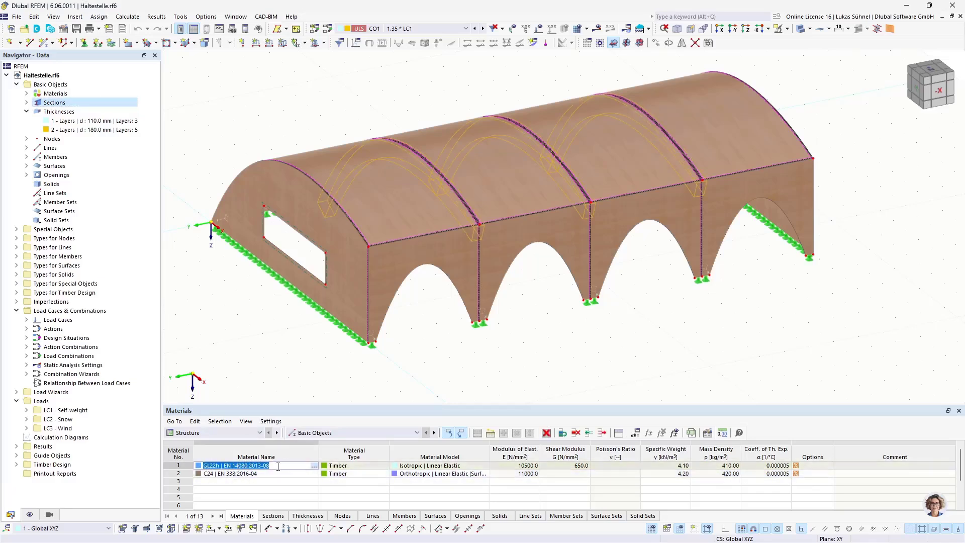
click(207, 17)
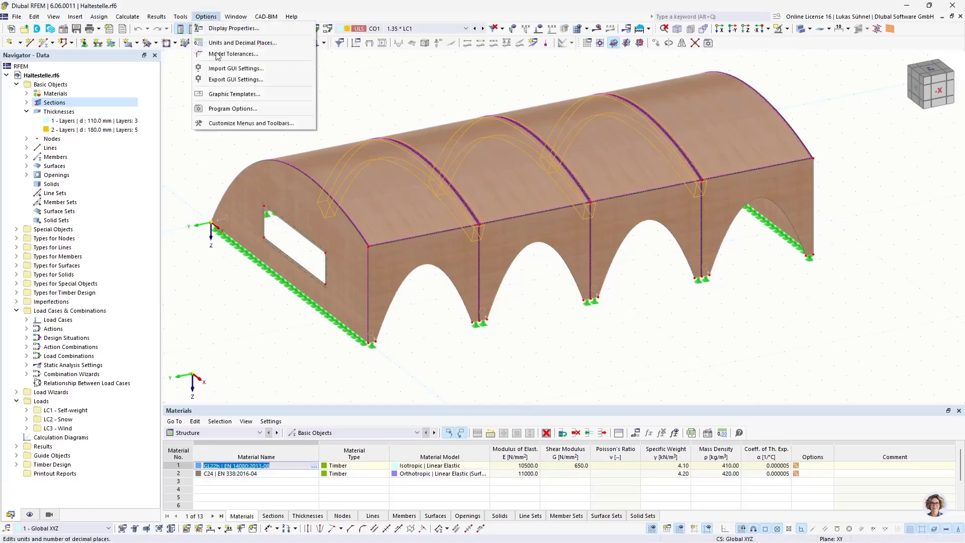
click(220, 109)
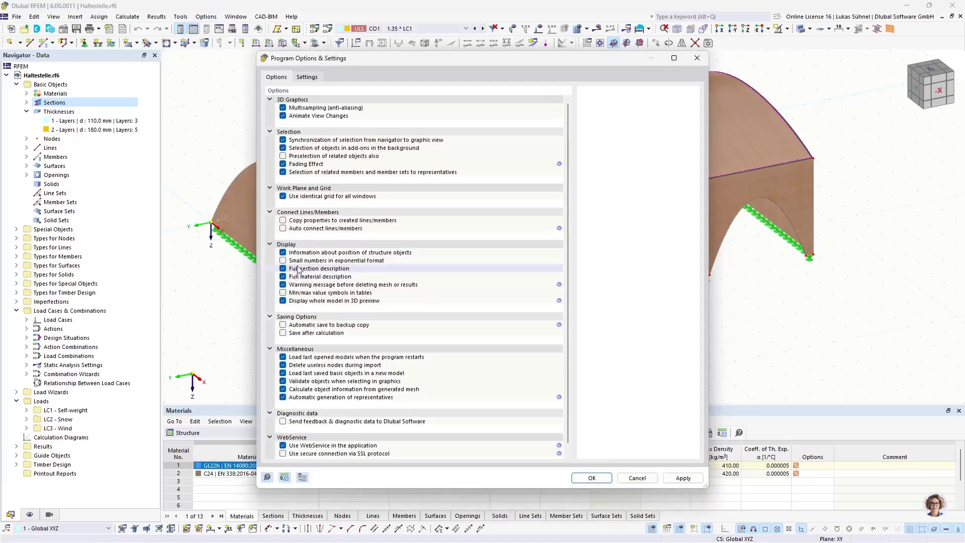
click(637, 478)
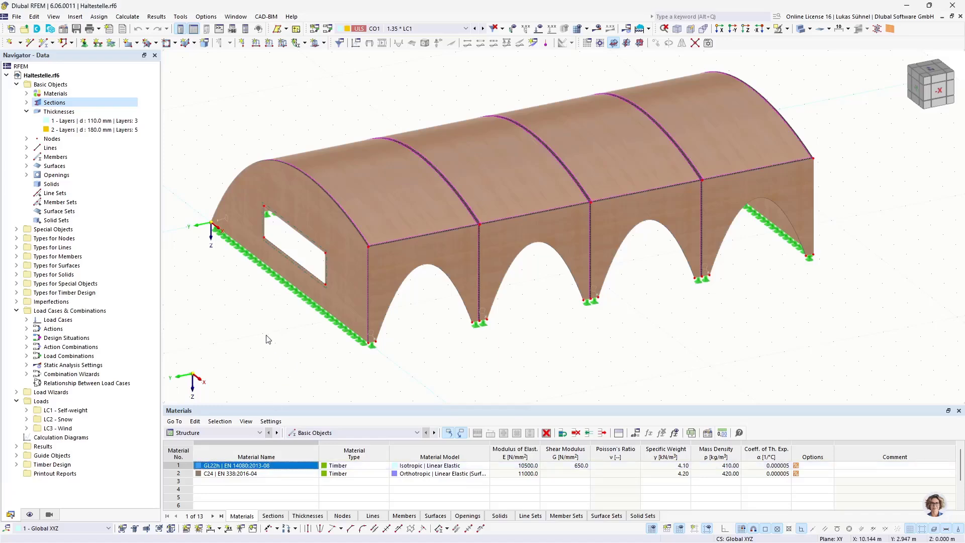
Step: Switch to Grasshopper's BSH_Struktur_EN definition and copy the GL22h | EN 14080:2013-08 value list from the materials group
key(alt+Tab)
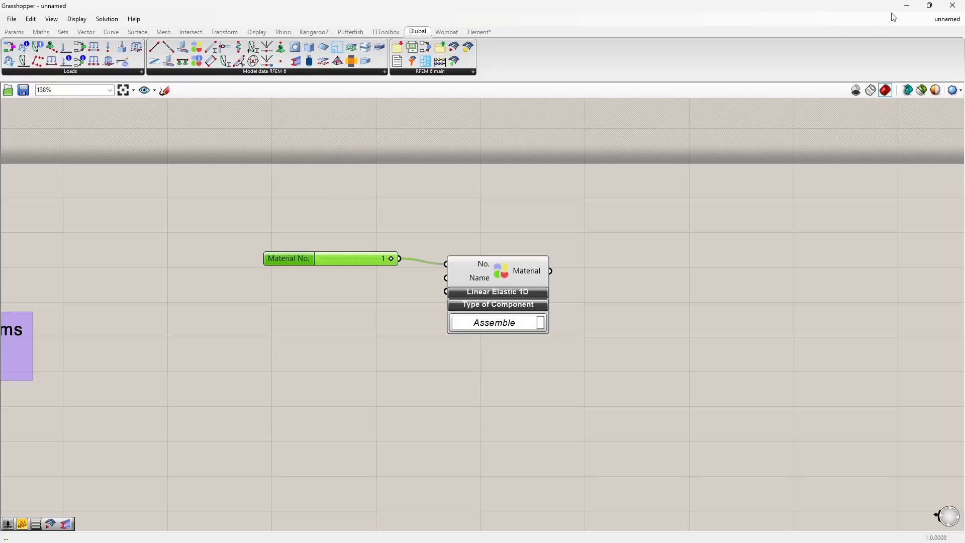
click(948, 18)
click(892, 122)
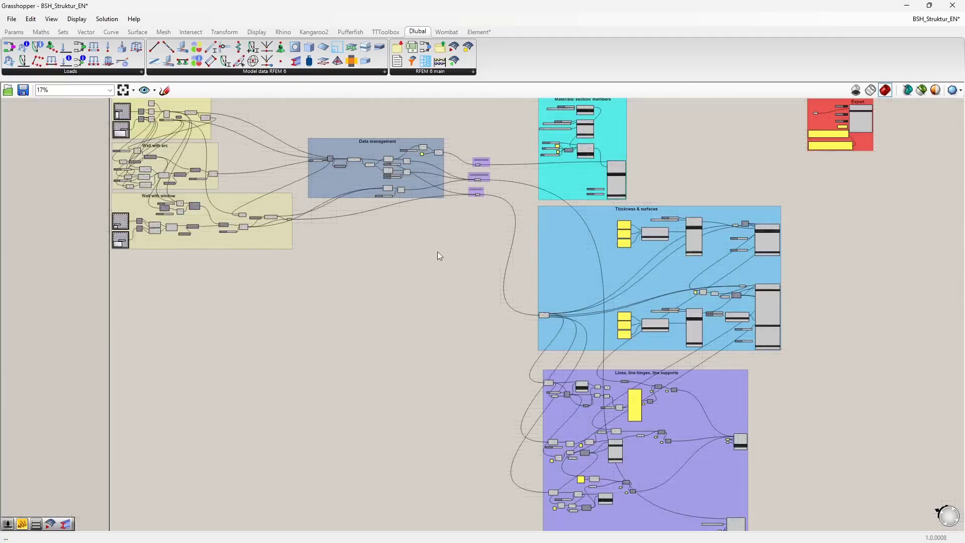
right_drag(437, 252, 430, 334)
scroll(489, 266, up, 10)
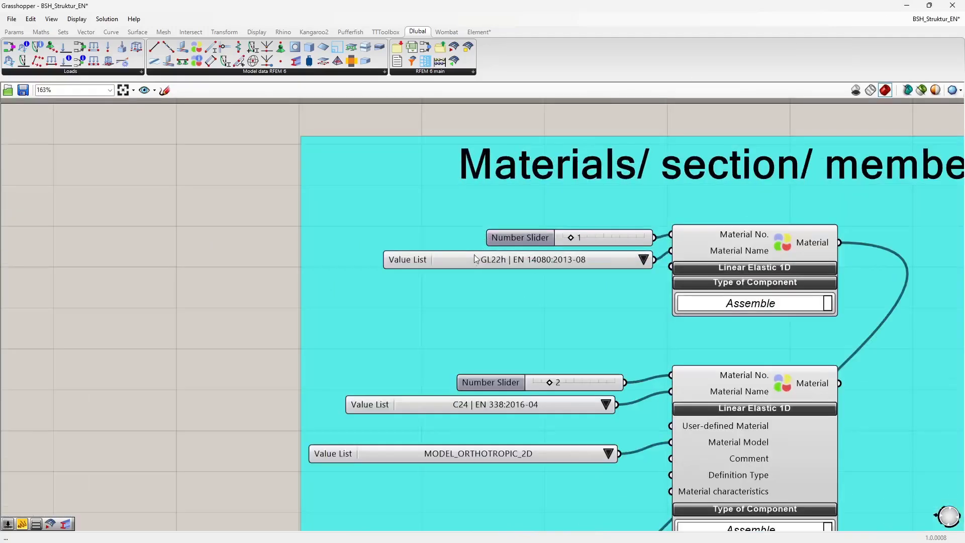
click(460, 264)
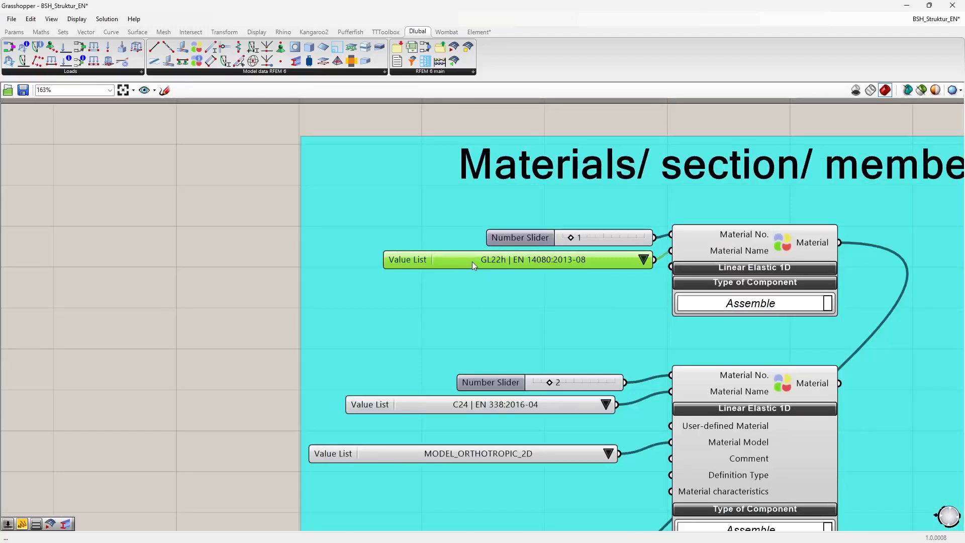
Step: Paste the material value list into the unnamed definition and place it below the Material No. slider
click(913, 23)
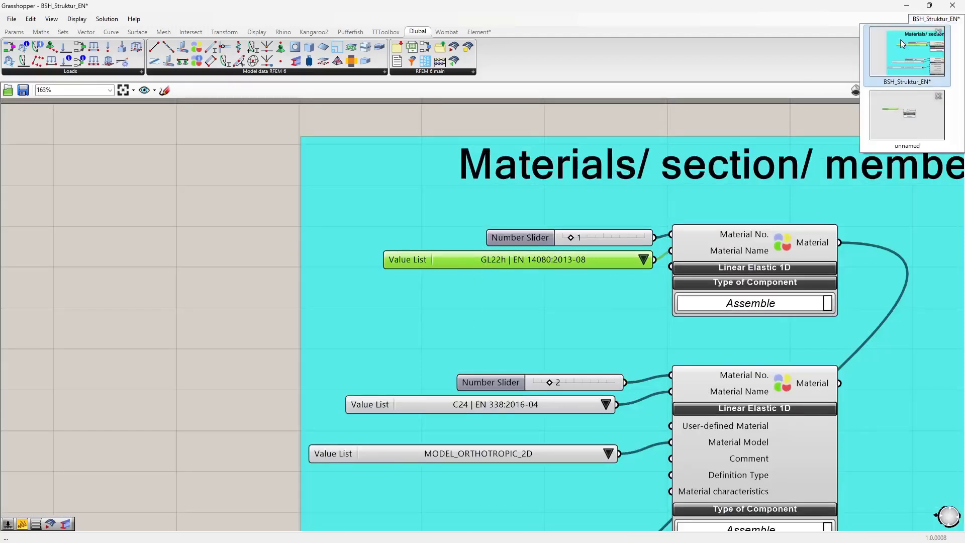
click(899, 116)
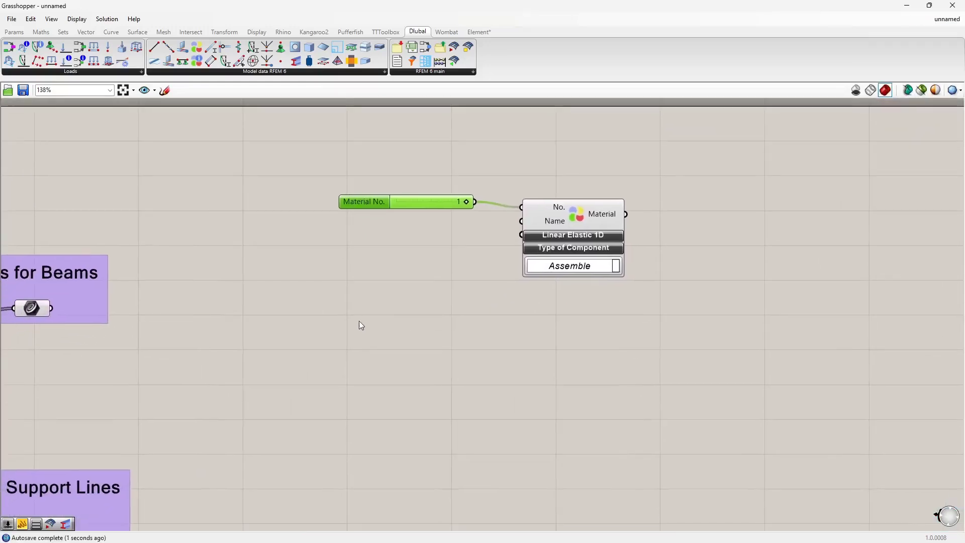
right_click(339, 284)
click(321, 281)
scroll(322, 288, down, 5)
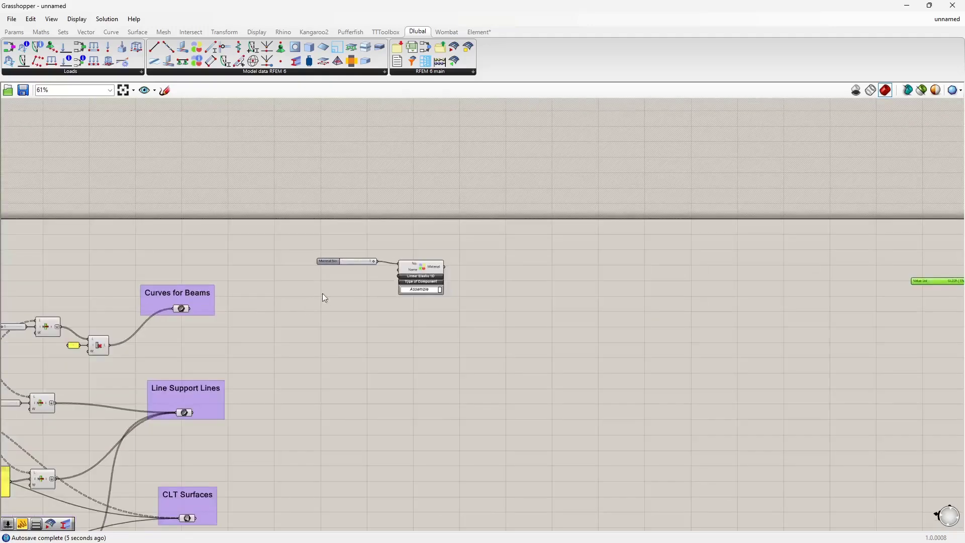
scroll(722, 288, up, 2)
drag(720, 291, 84, 295)
scroll(84, 295, up, 5)
right_drag(246, 329, 288, 276)
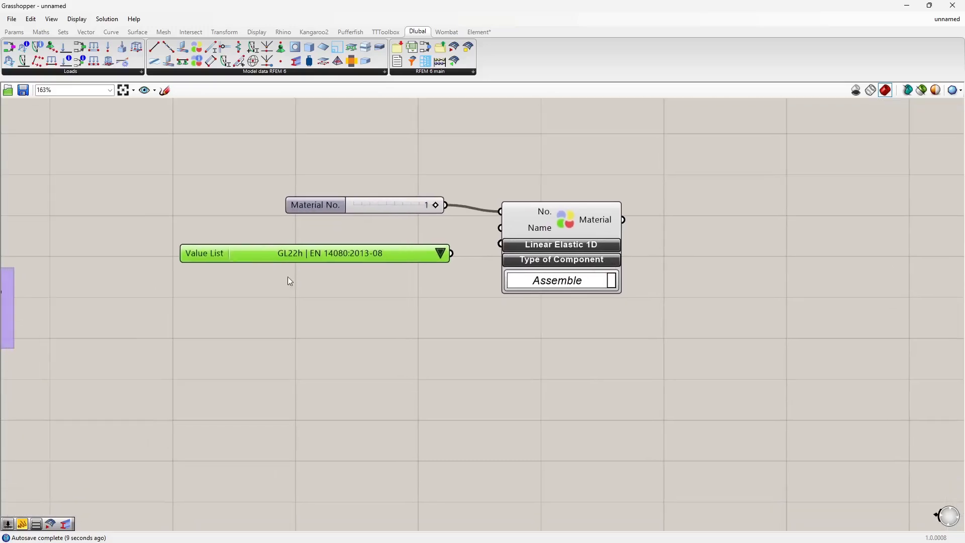
Step: Add a trial Value List to examine its default constants, and remove it
click(285, 314)
text(e)
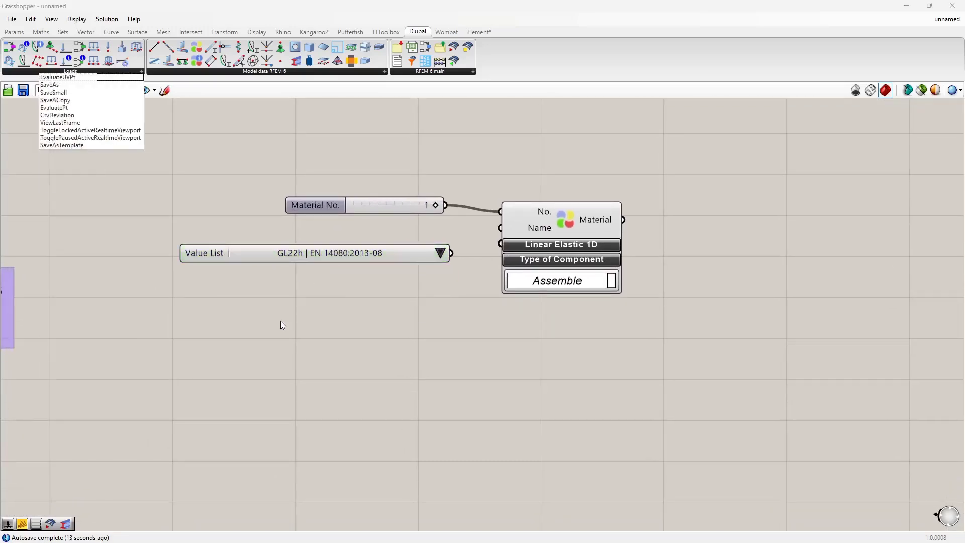
key(Escape)
double_click(278, 325)
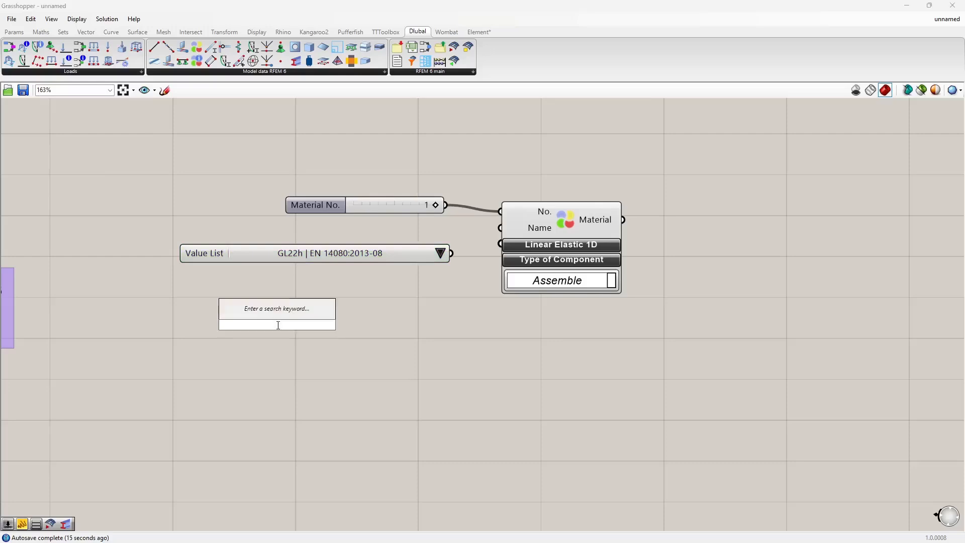
text(value)
key(Return)
right_click(276, 328)
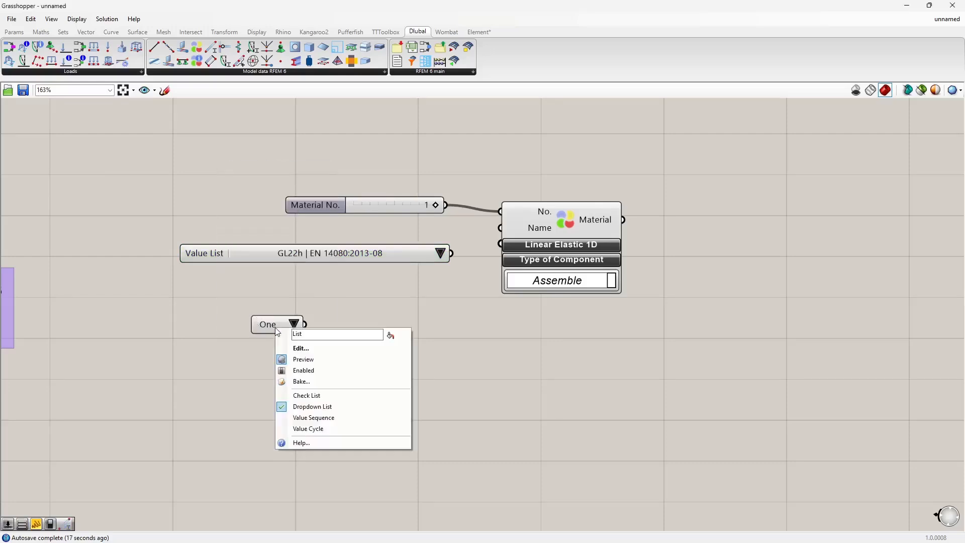
click(300, 349)
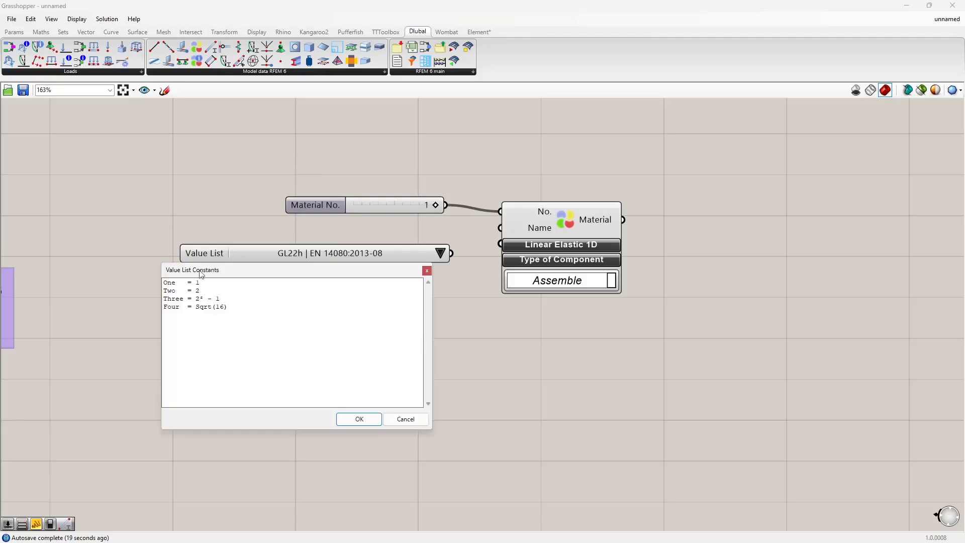
click(406, 419)
click(267, 322)
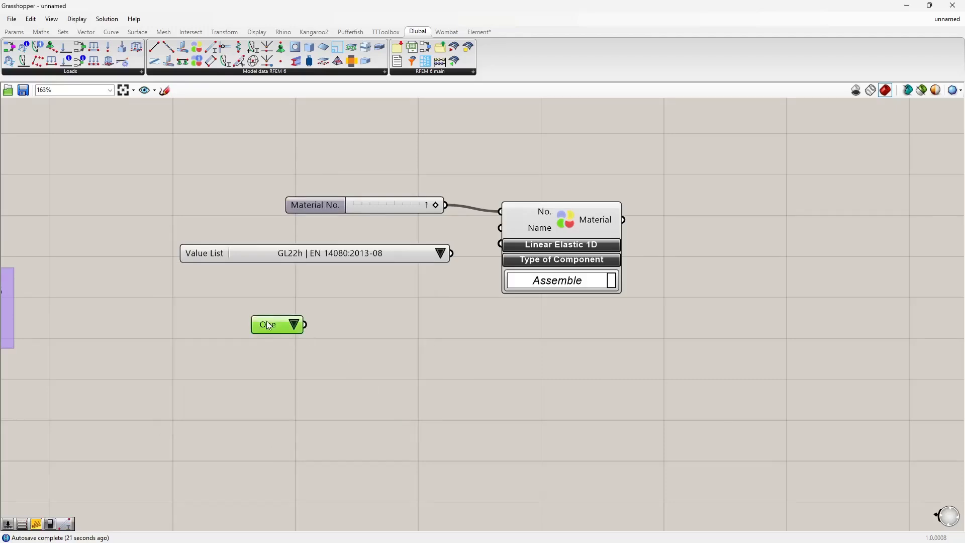
key(Delete)
Step: Examine how the pasted value list's constants pair each material label with its quoted RFEM name
right_click(302, 254)
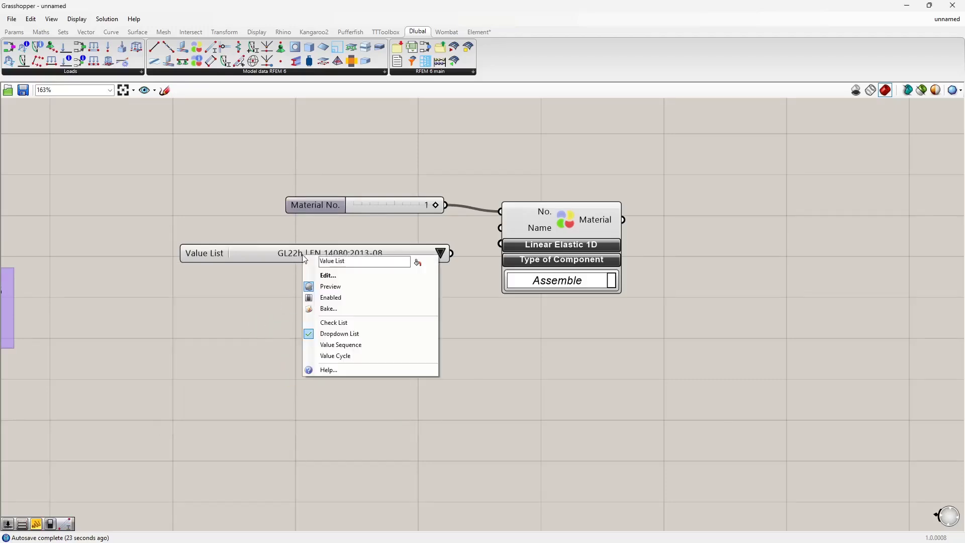
click(322, 281)
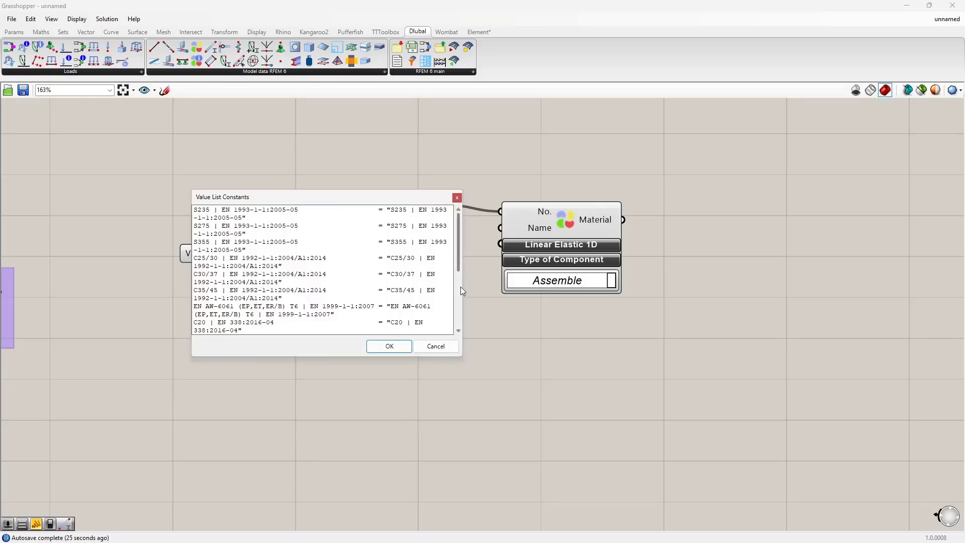
drag(462, 290, 661, 291)
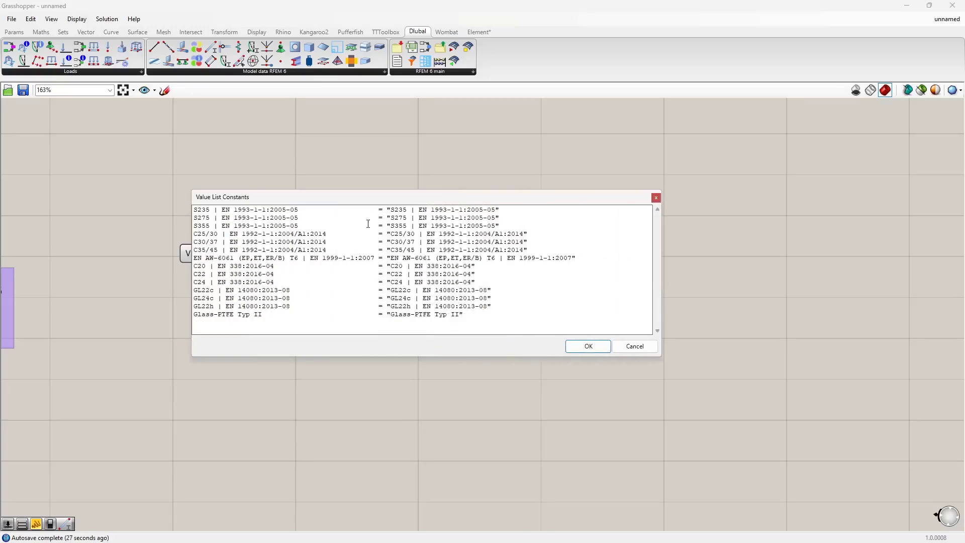
drag(316, 207, 179, 210)
drag(256, 197, 427, 220)
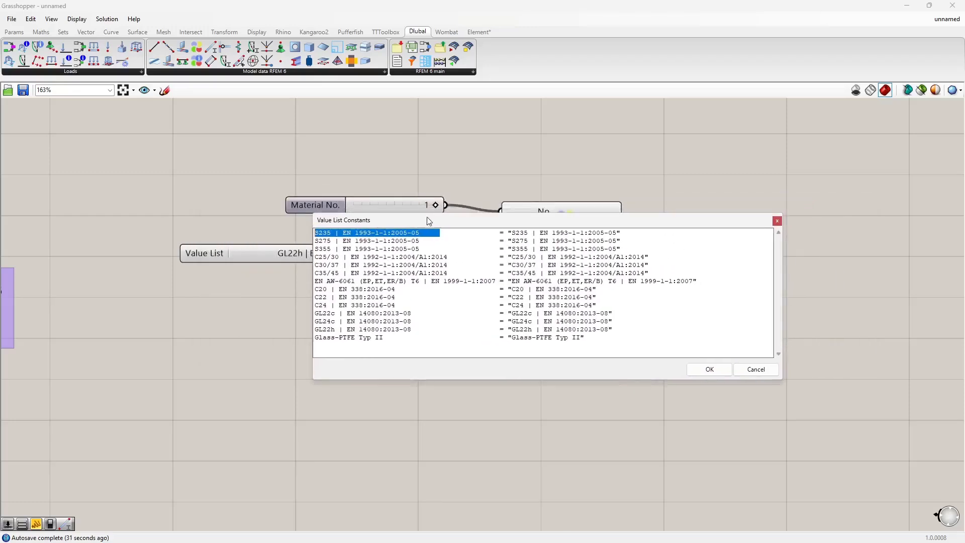
drag(512, 232, 628, 232)
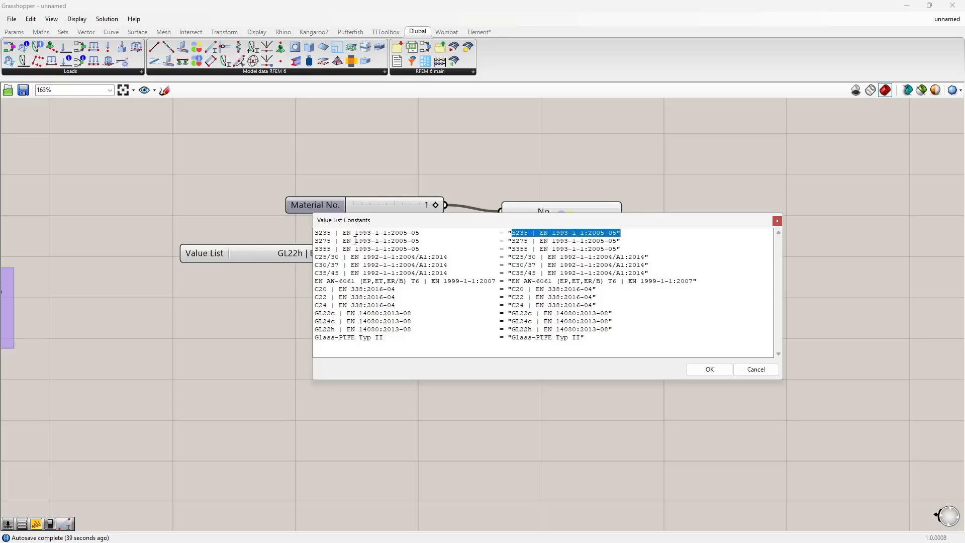
click(755, 370)
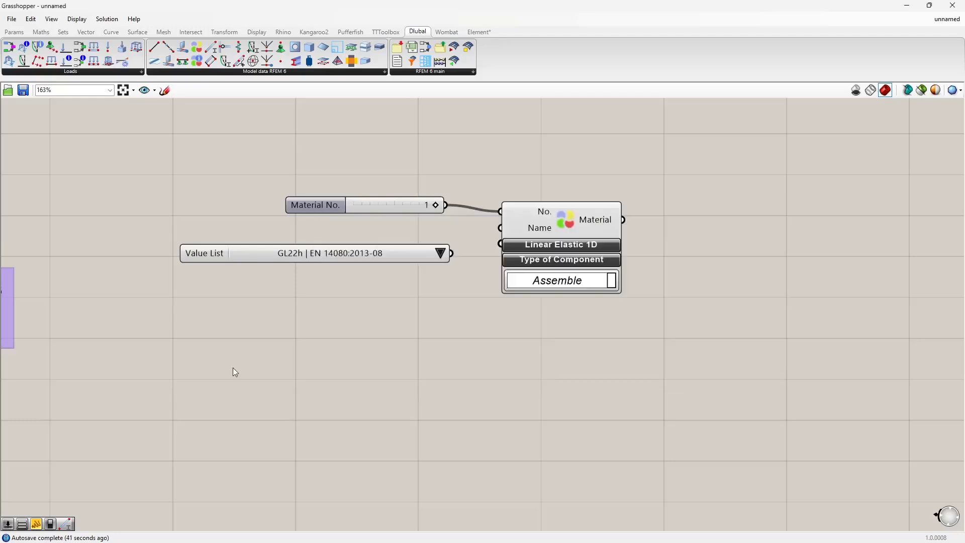
Step: Connect the GL22h | EN 14080:2013-08 value list to the Material component's Name input and move it closer beneath the slider
click(439, 253)
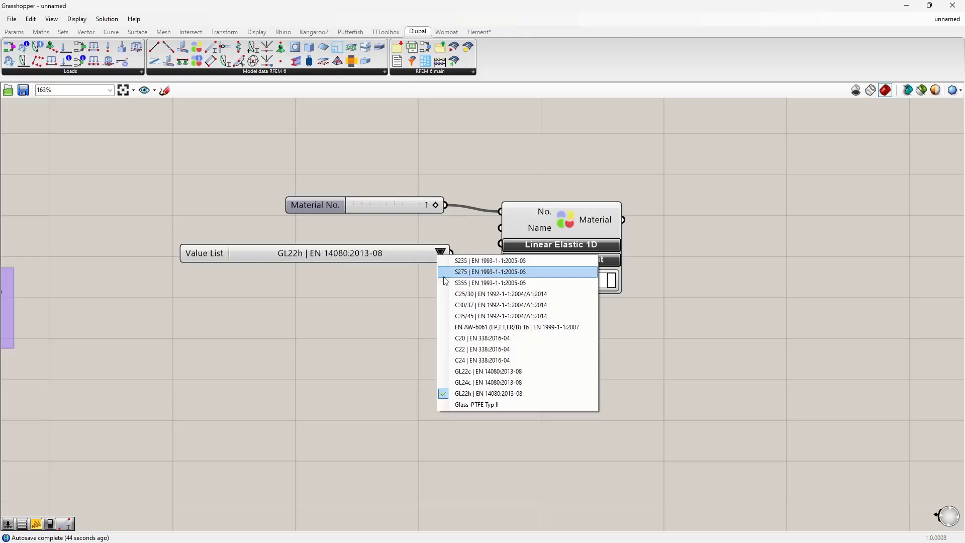
click(451, 251)
drag(451, 252, 494, 231)
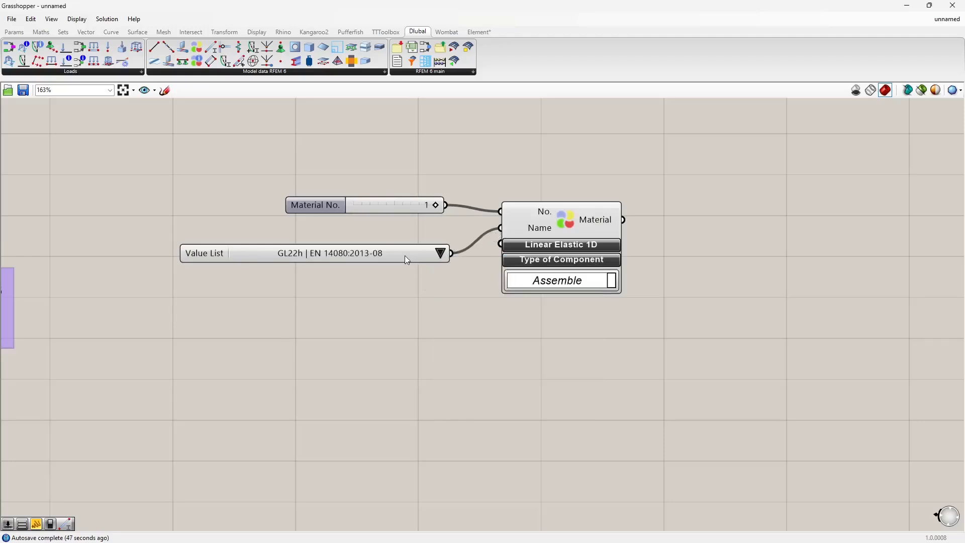
drag(406, 255, 411, 234)
Step: Duplicate the Material component with its number slider and value list directly below the original
scroll(389, 284, down, 3)
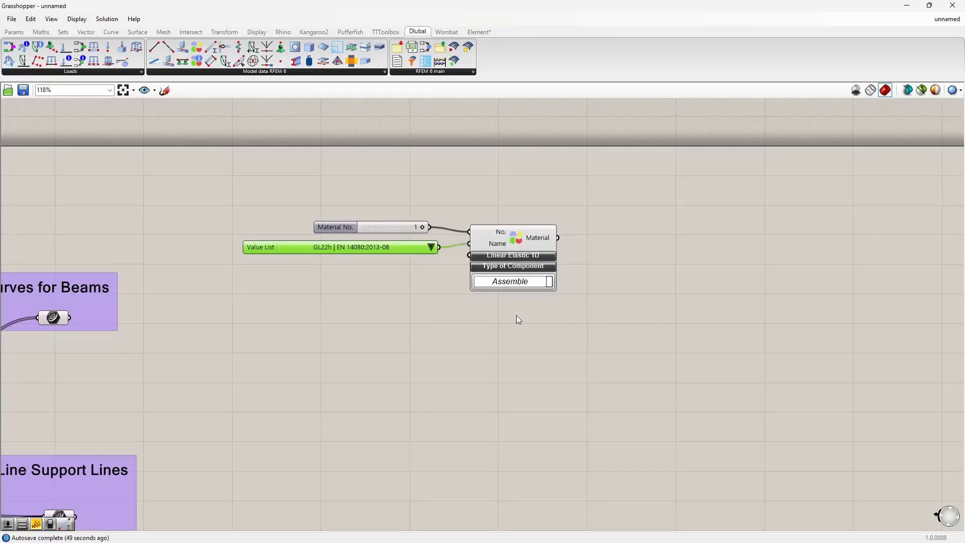
drag(541, 342, 398, 315)
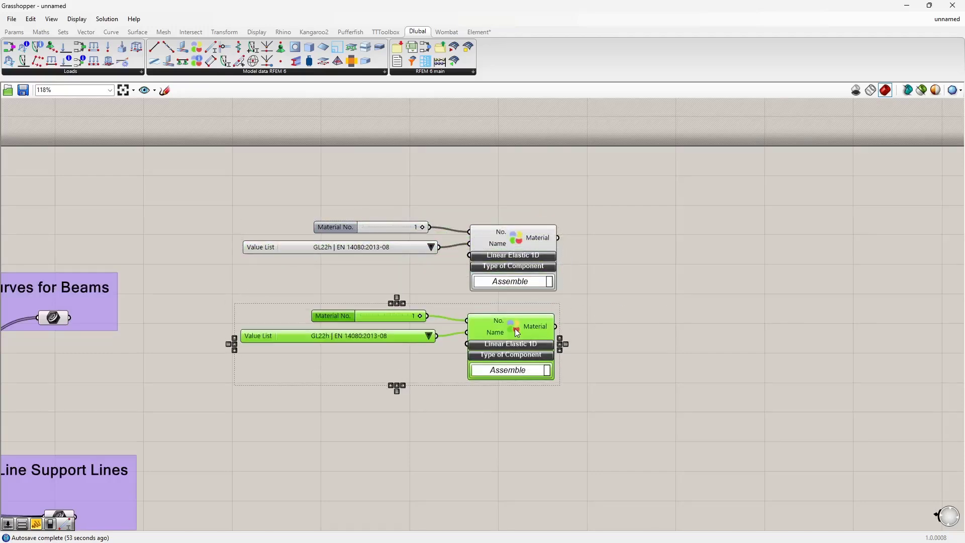
click(415, 287)
Step: Replace the duplicated Material No. slider with a new number slider set to 2
click(366, 312)
key(Delete)
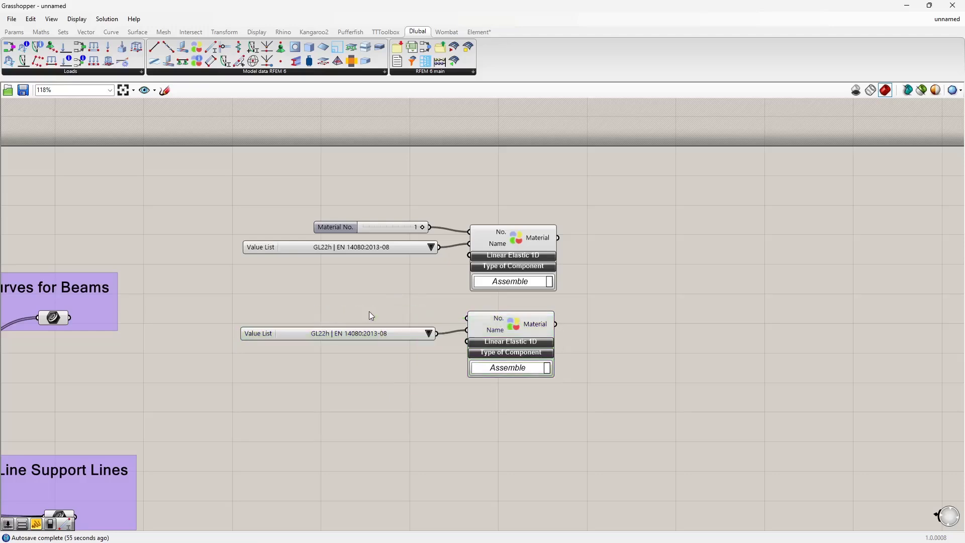
double_click(369, 311)
text(2)
key(Return)
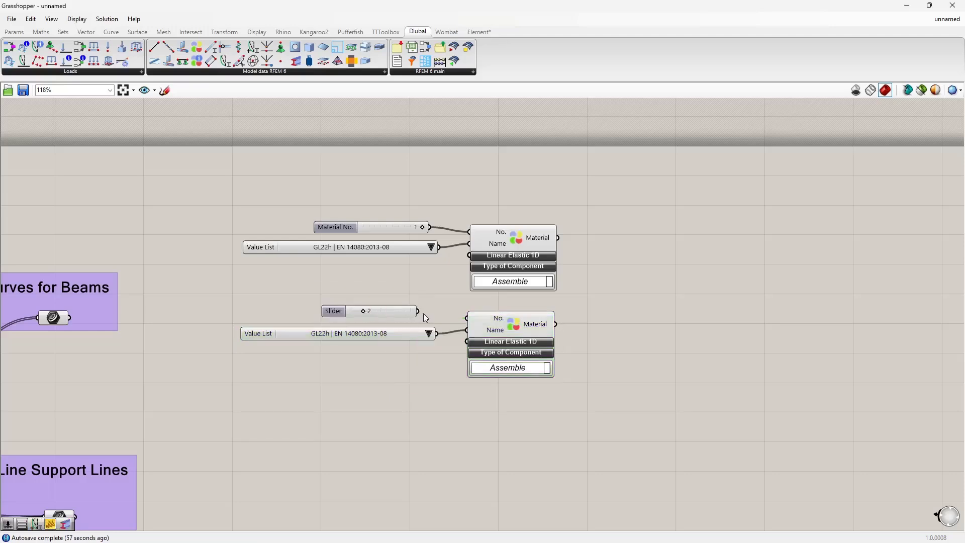
Step: Connect the slider set to 2 to the second Material component's No. input and choose C24 | EN 338:2016-04 in its value list
drag(421, 312, 468, 318)
right_drag(405, 353, 425, 305)
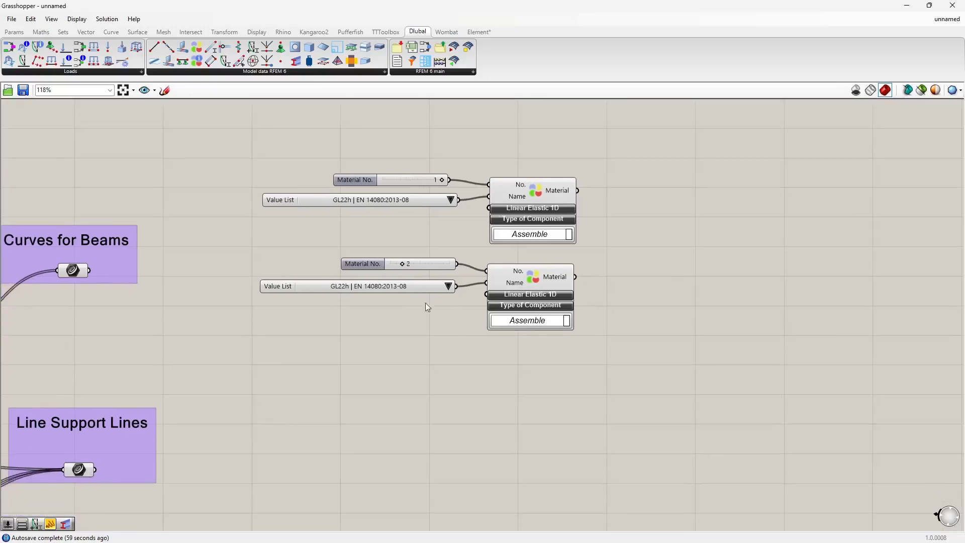
click(448, 288)
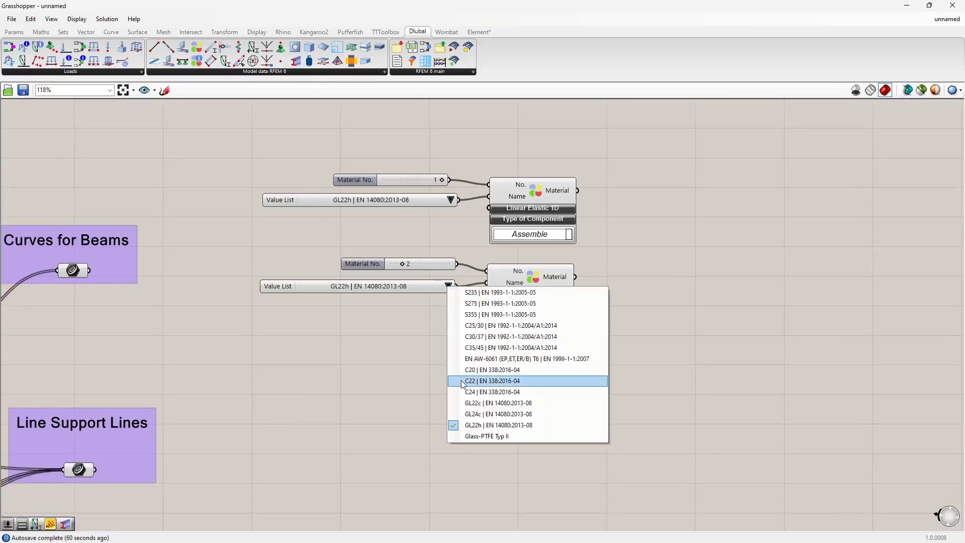
click(470, 392)
right_drag(395, 331, 401, 318)
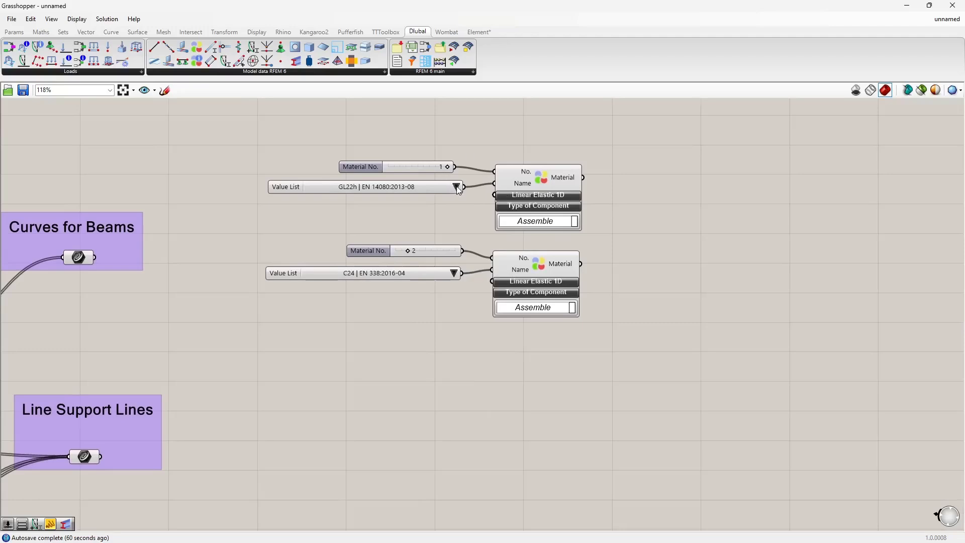
Step: Expand the second Material component's Linear Elastic 1D inputs, then add a value list and connect it to Mat Model
scroll(400, 311, up, 3)
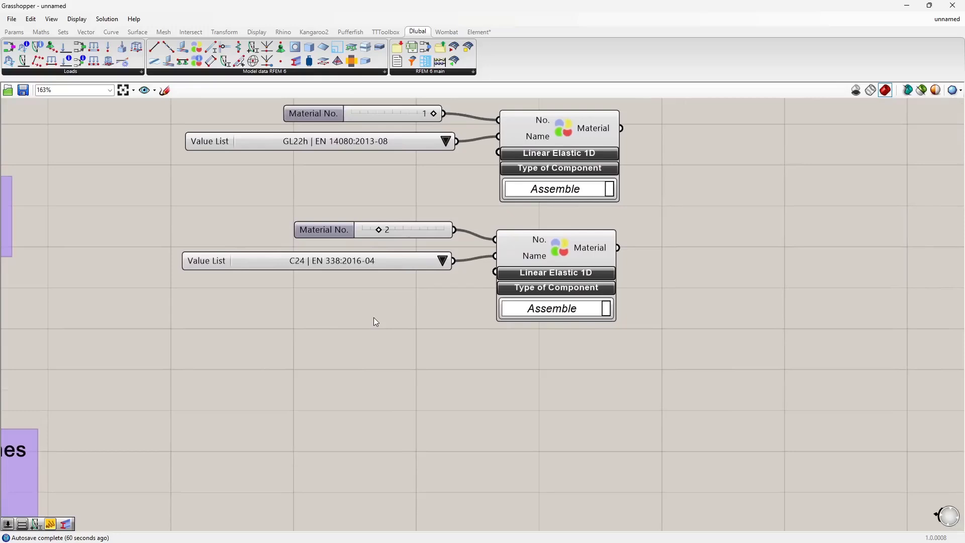
click(534, 272)
right_drag(367, 347, 440, 317)
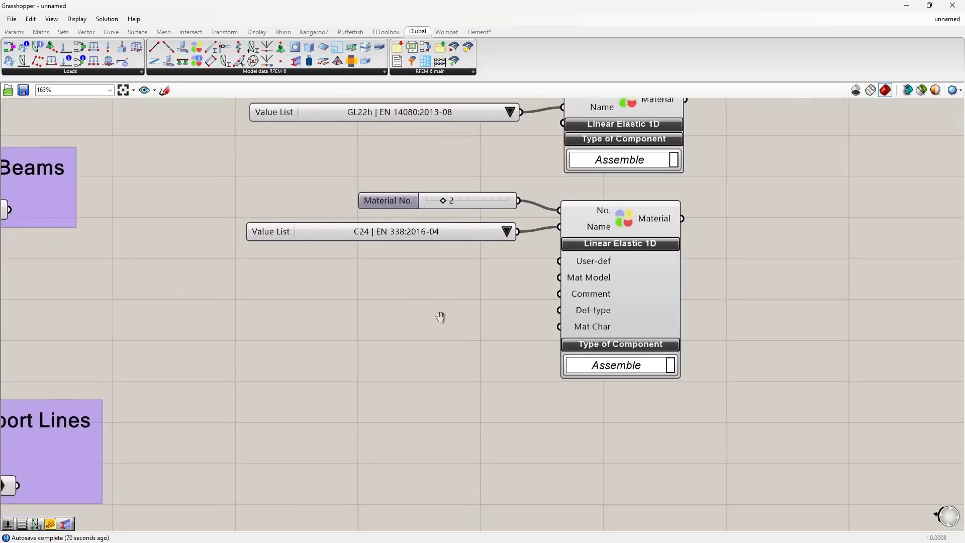
double_click(390, 297)
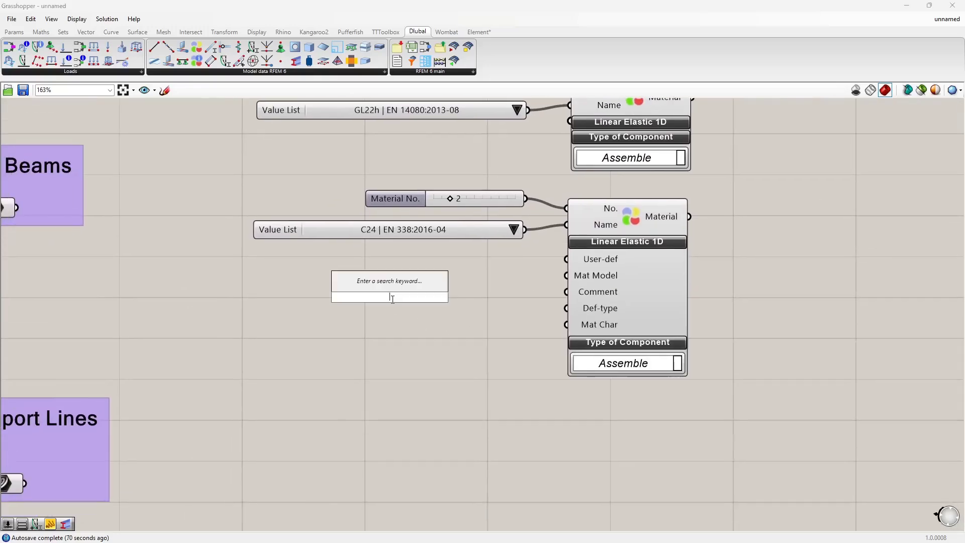
text(val)
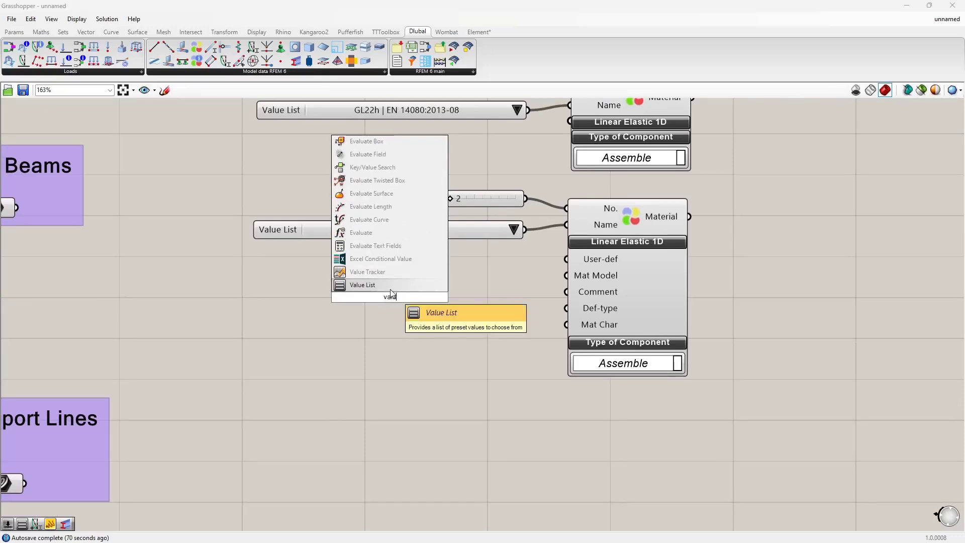
text(u)
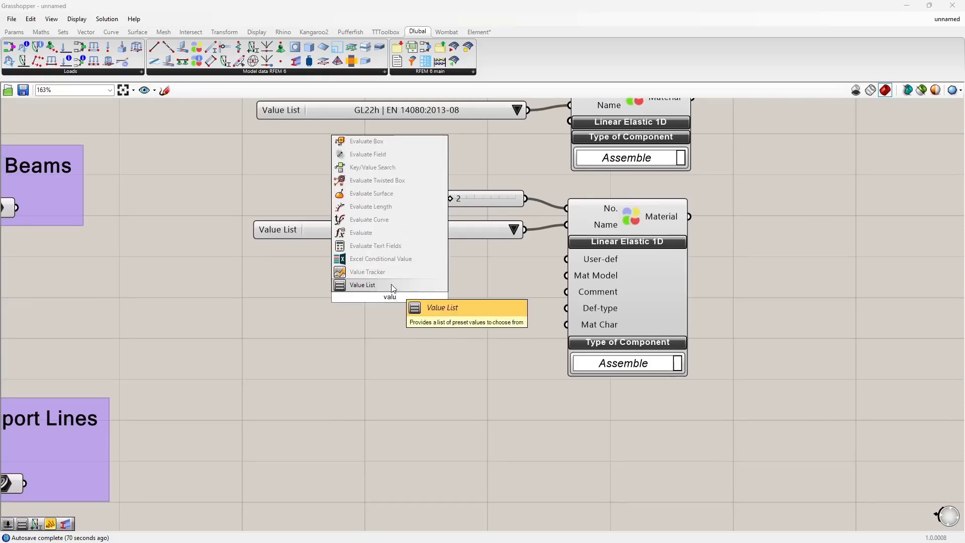
click(392, 286)
drag(384, 299, 421, 272)
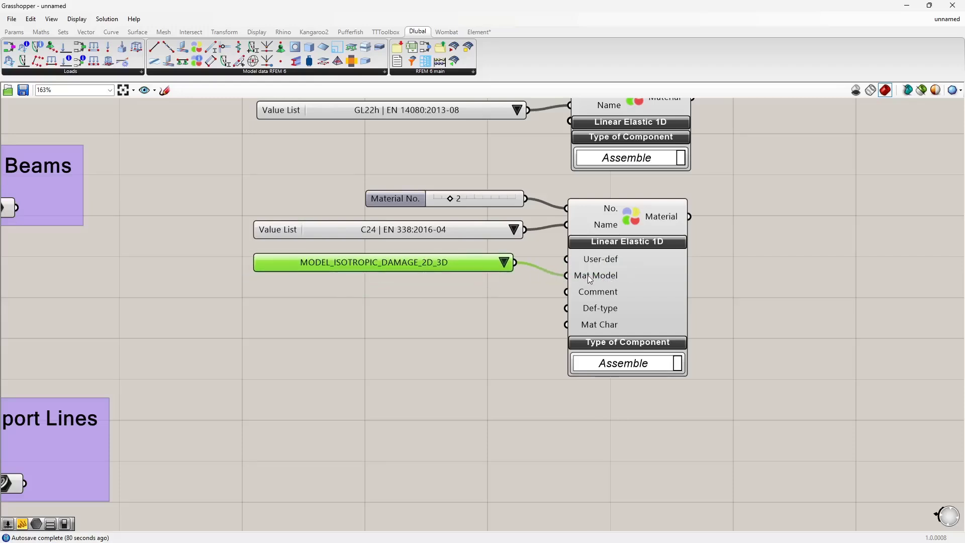
Step: Set the Mat Model value list to MODEL_ORTHOTROPIC_2D and align it with its input
mouse_move(591, 279)
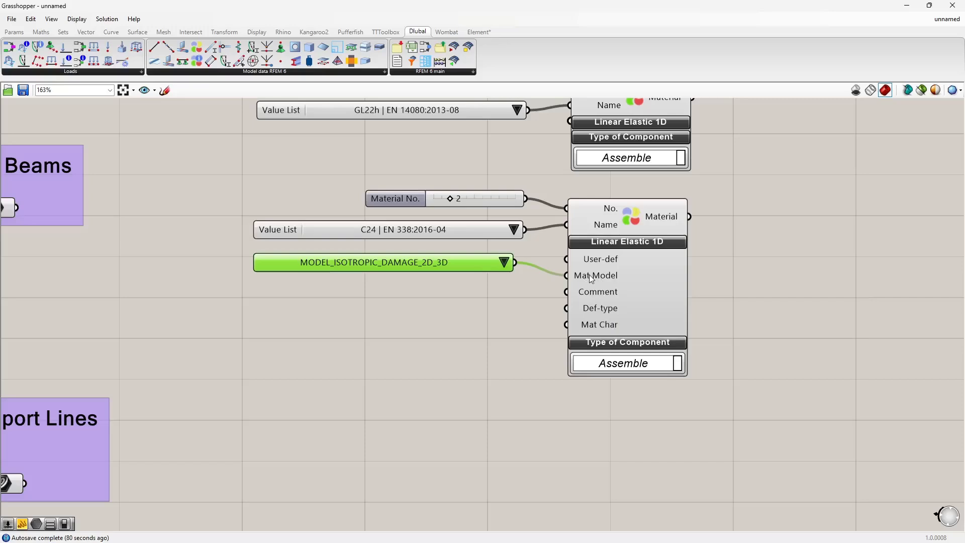
click(504, 263)
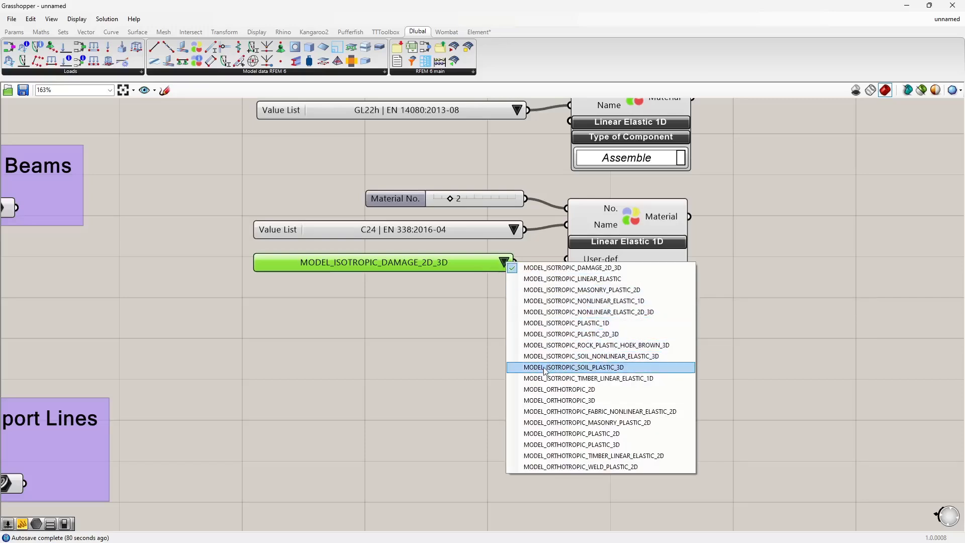
click(542, 388)
drag(444, 262, 454, 273)
scroll(436, 309, down, 2)
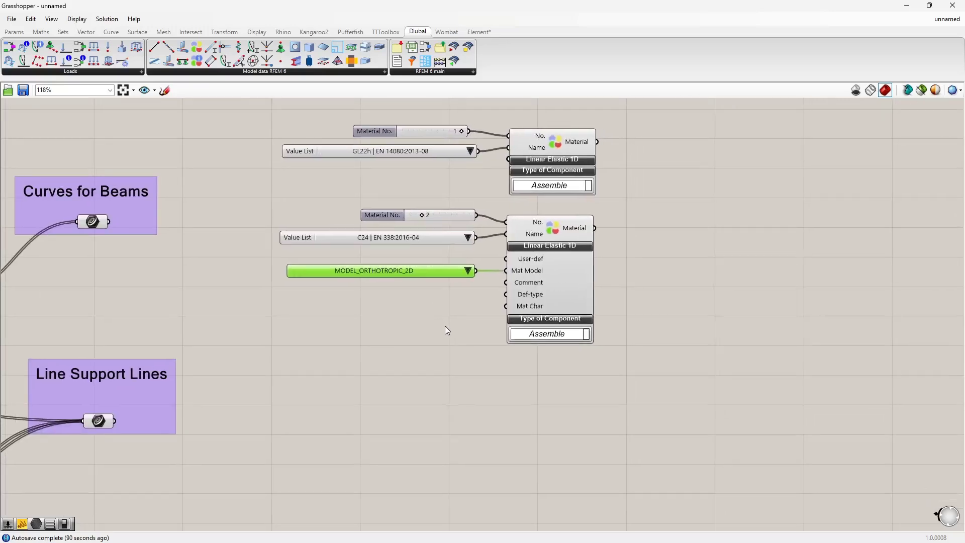
Step: Place a Dlubal Section component on the canvas below the two Material components
scroll(452, 371, down, 1)
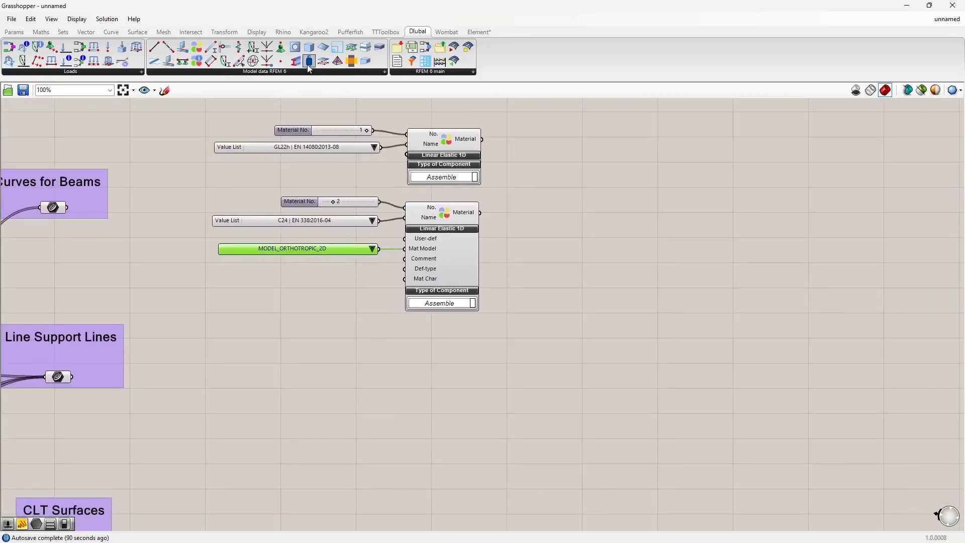
drag(472, 385, 471, 384)
right_drag(425, 384, 431, 343)
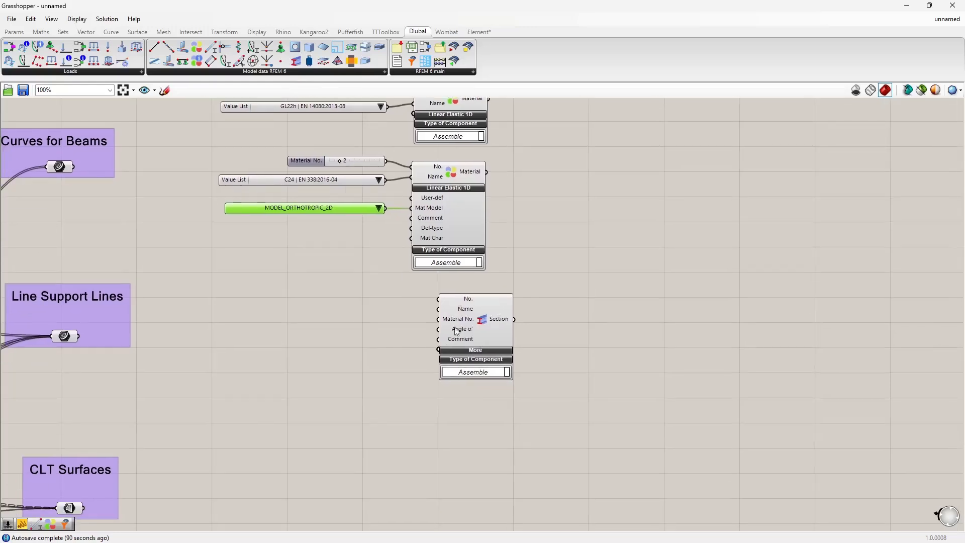
Step: Add a number slider set to 1, connect it to the Section component's No. input and place it beside that input
double_click(284, 300)
text(1)
key(Return)
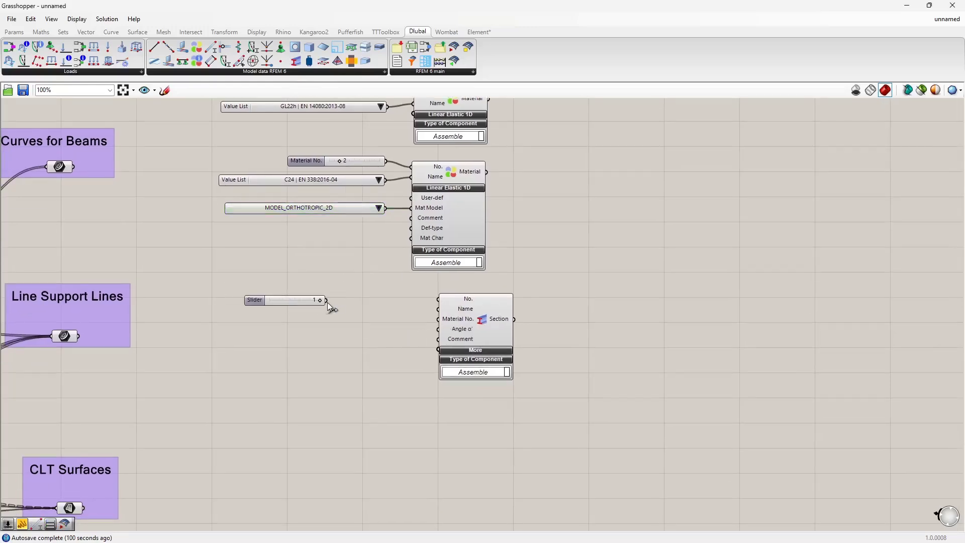
drag(327, 301, 349, 293)
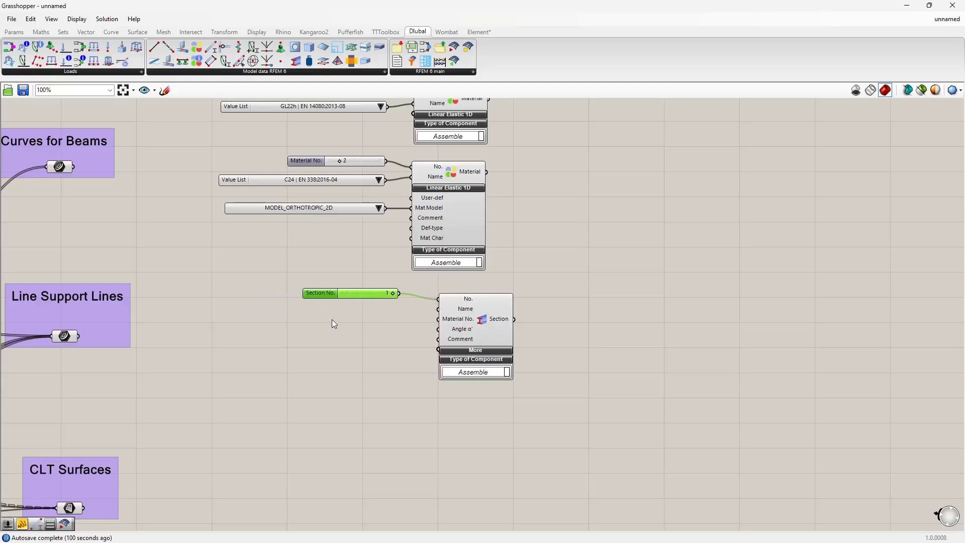
click(332, 320)
Step: Connect the GL22h Material component's output to the Section component's Material No. input
right_drag(386, 314, 385, 384)
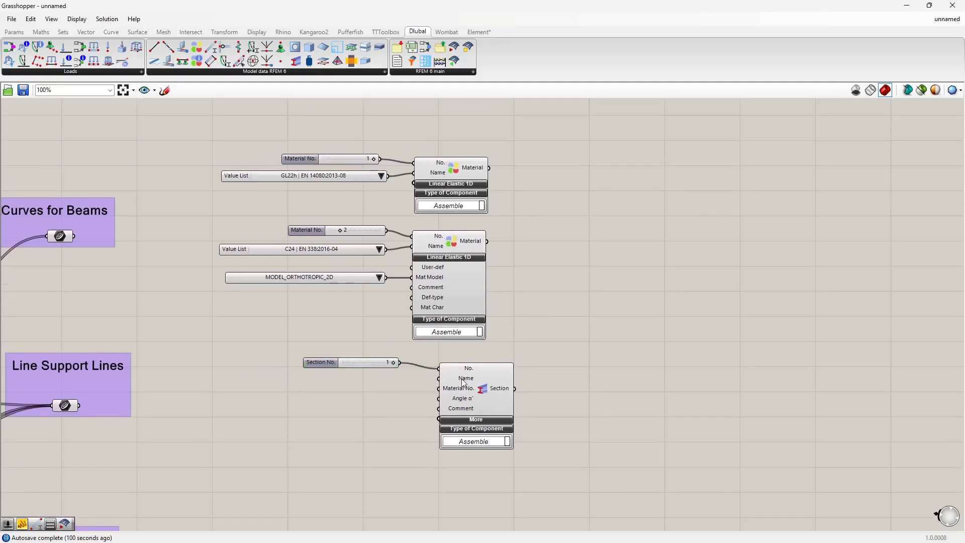
drag(488, 168, 436, 390)
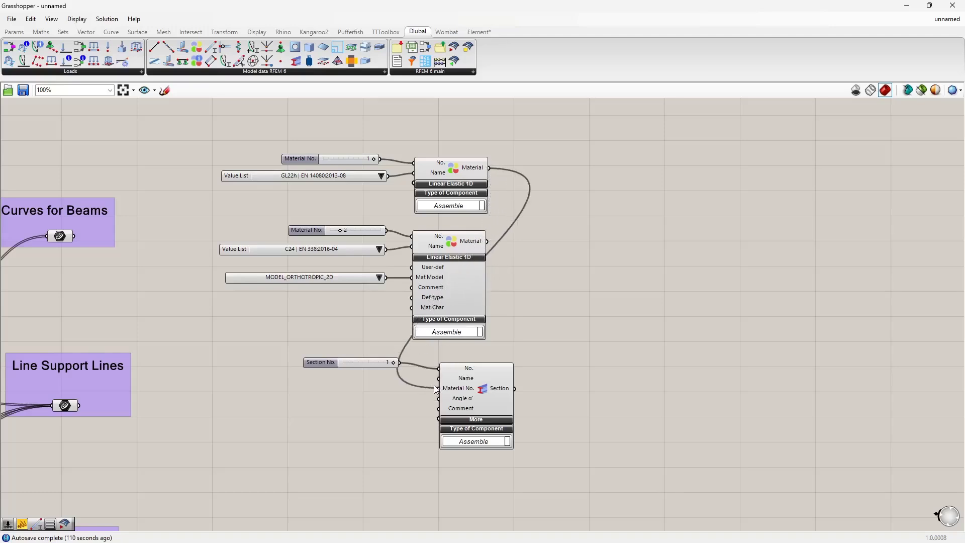
click(476, 393)
click(523, 348)
click(441, 175)
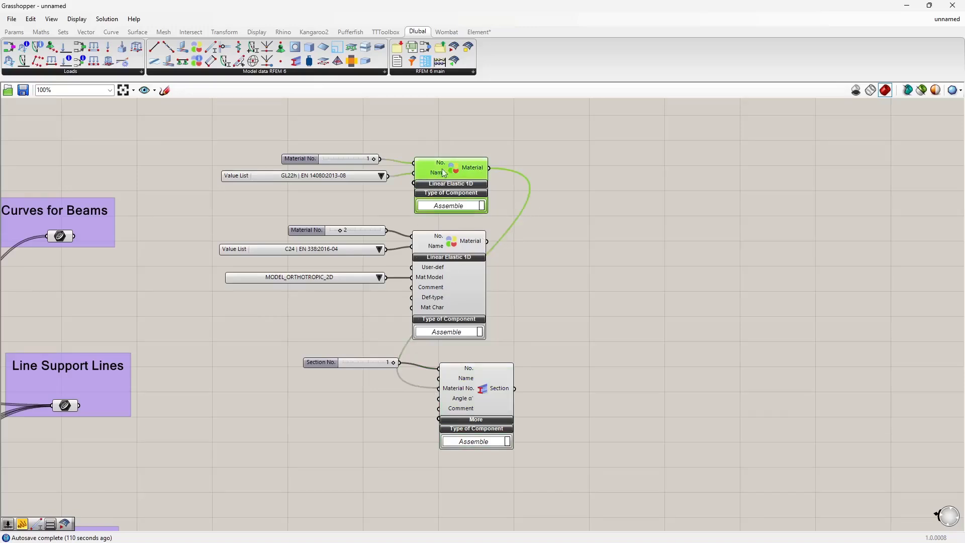
click(446, 138)
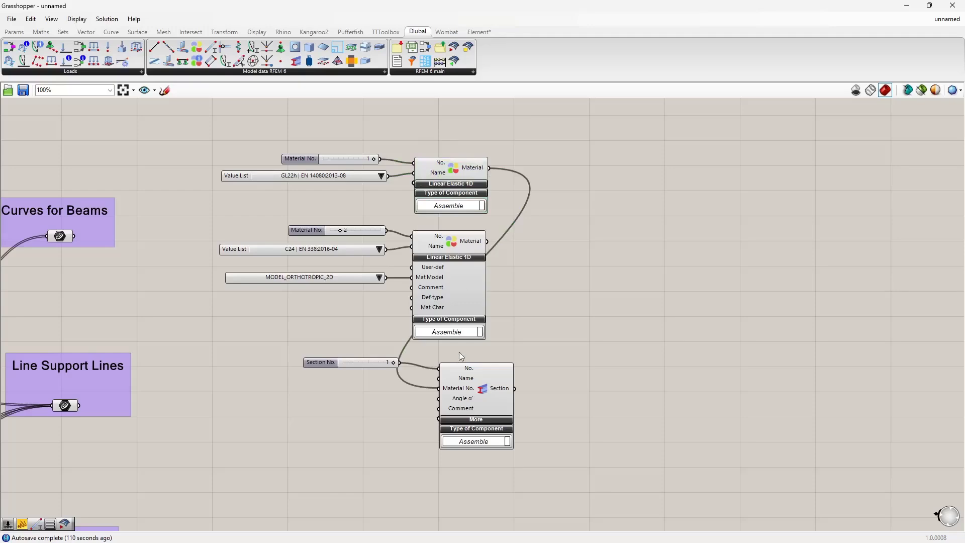
Step: Examine the wiring from the GL22h material and its number slider to the Section component's Material No. input
scroll(458, 388, up, 4)
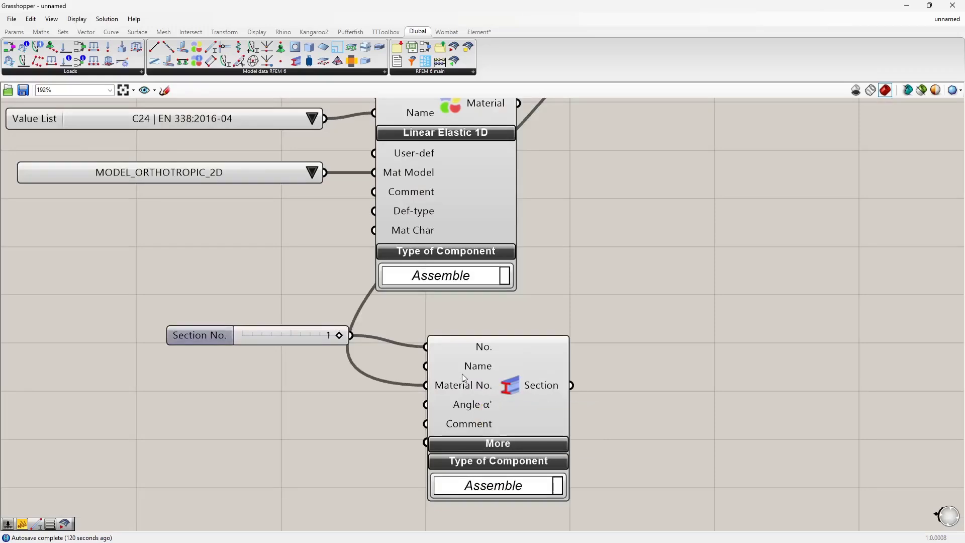
scroll(462, 373, down, 4)
right_drag(588, 290, 588, 293)
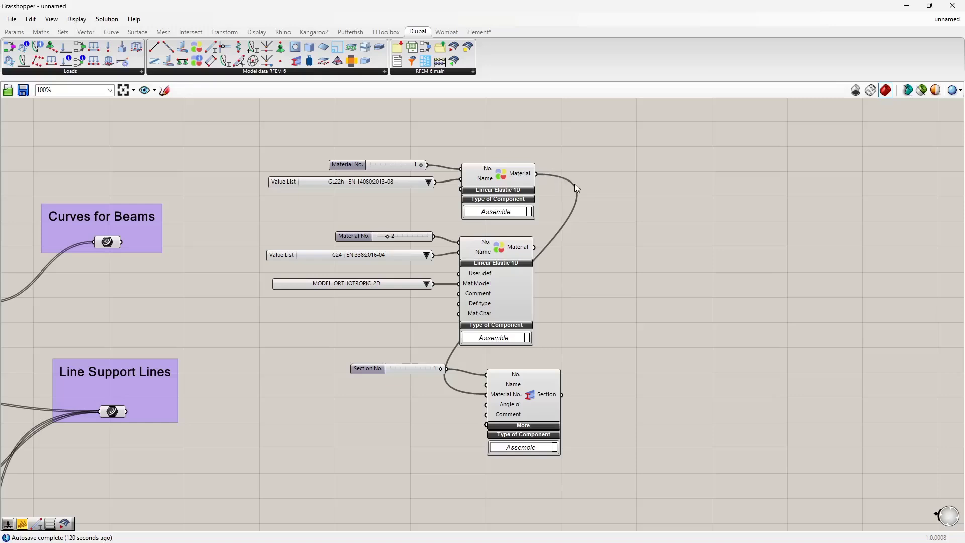
click(531, 397)
click(507, 184)
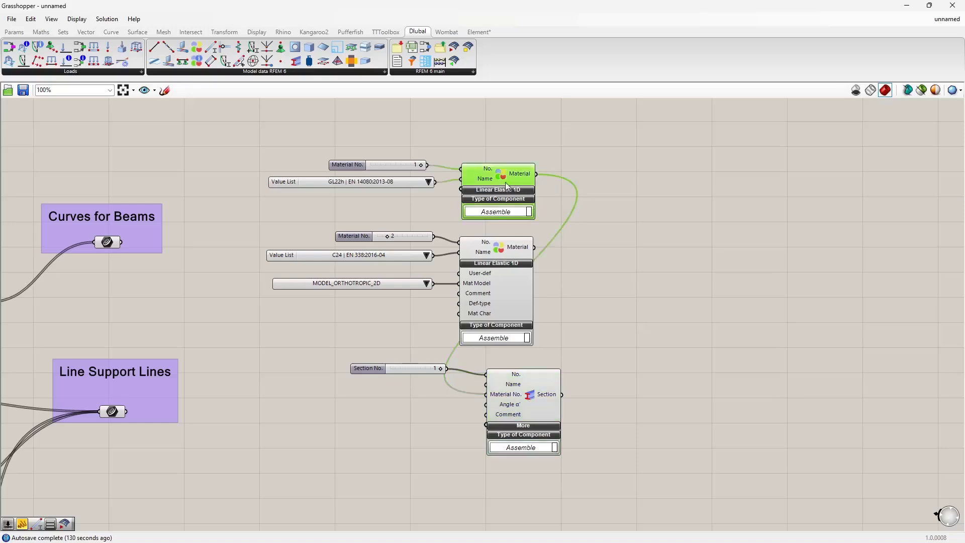
click(393, 166)
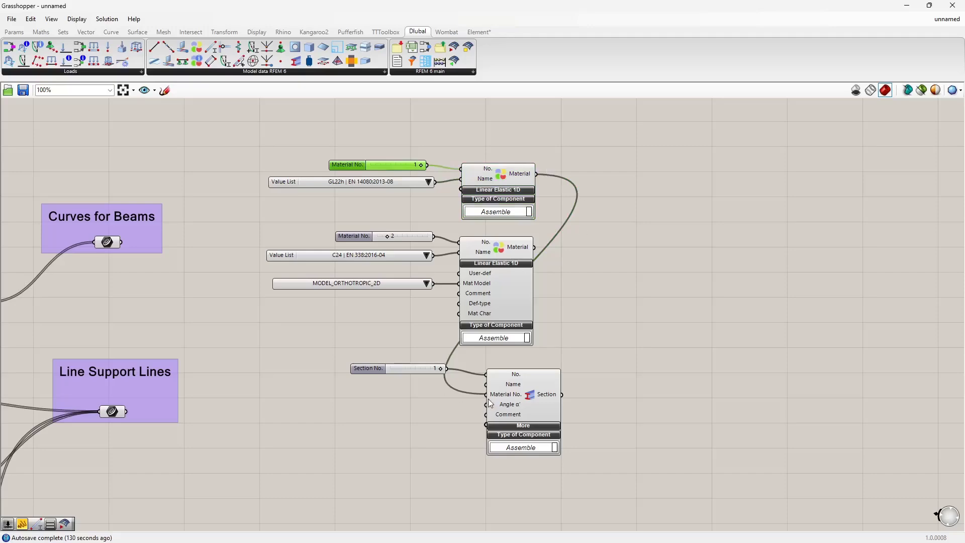
right_drag(375, 427, 404, 403)
scroll(410, 387, up, 1)
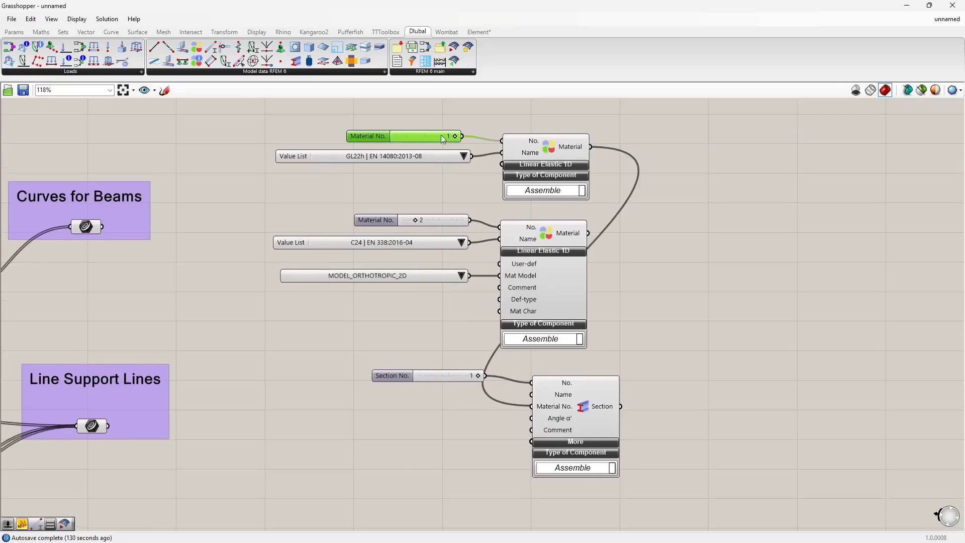
Step: Switch to RFEM and view the Sections table of the Haltestelle.rf6 model
right_drag(433, 441, 439, 401)
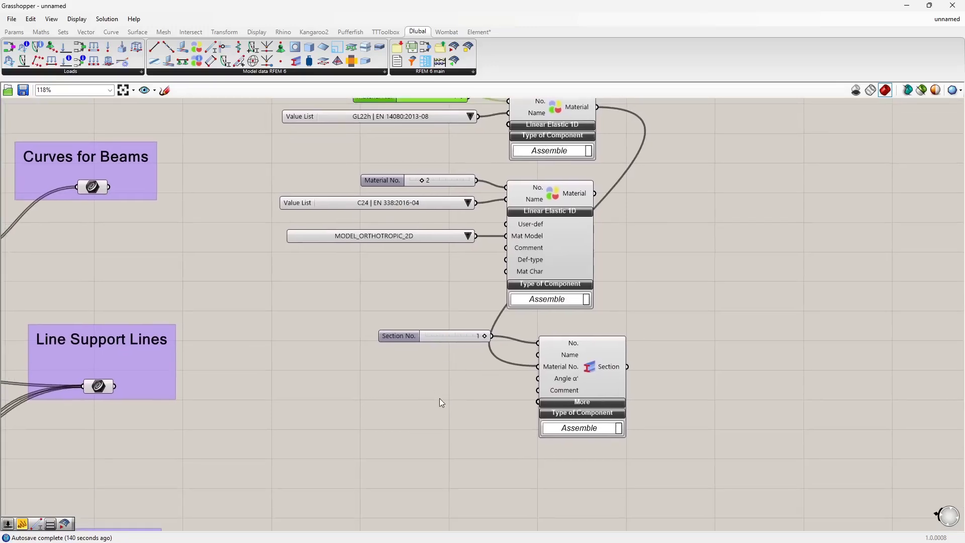
click(400, 439)
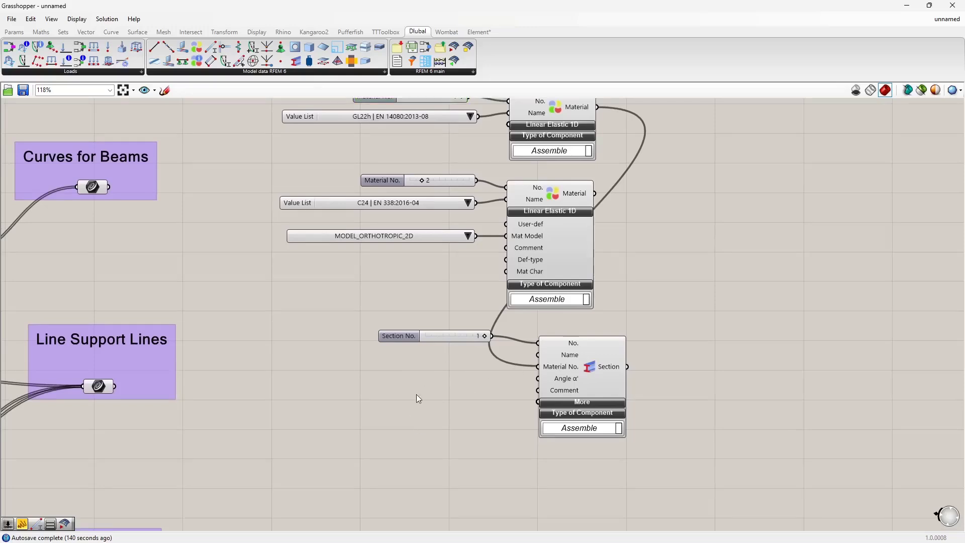
right_drag(418, 397, 473, 388)
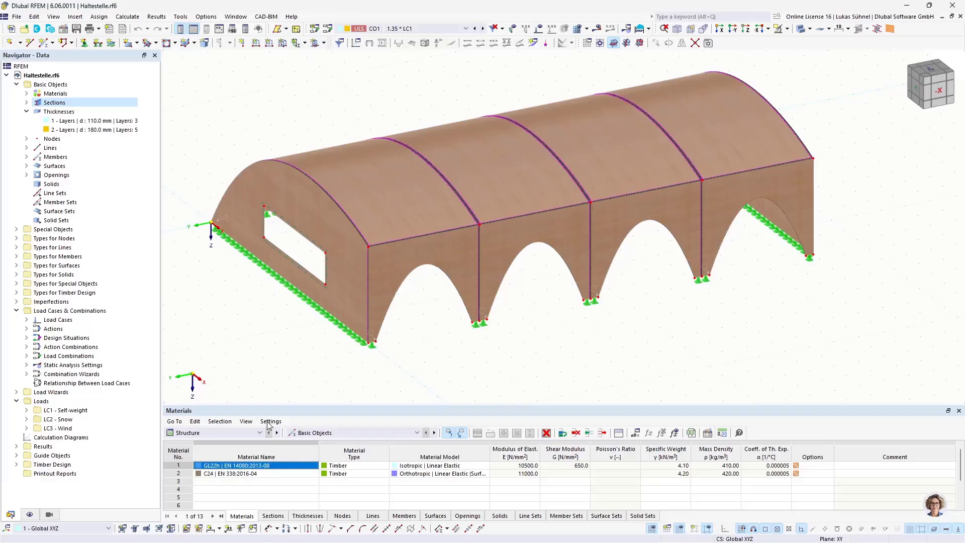
click(274, 517)
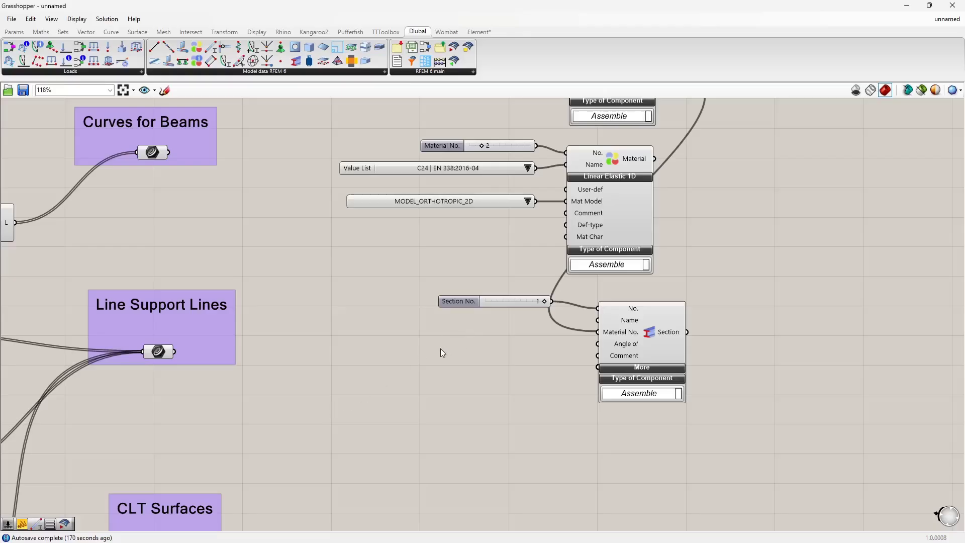
Step: Back in Grasshopper, add a panel containing R_M1 beneath the Section No. slider
double_click(416, 361)
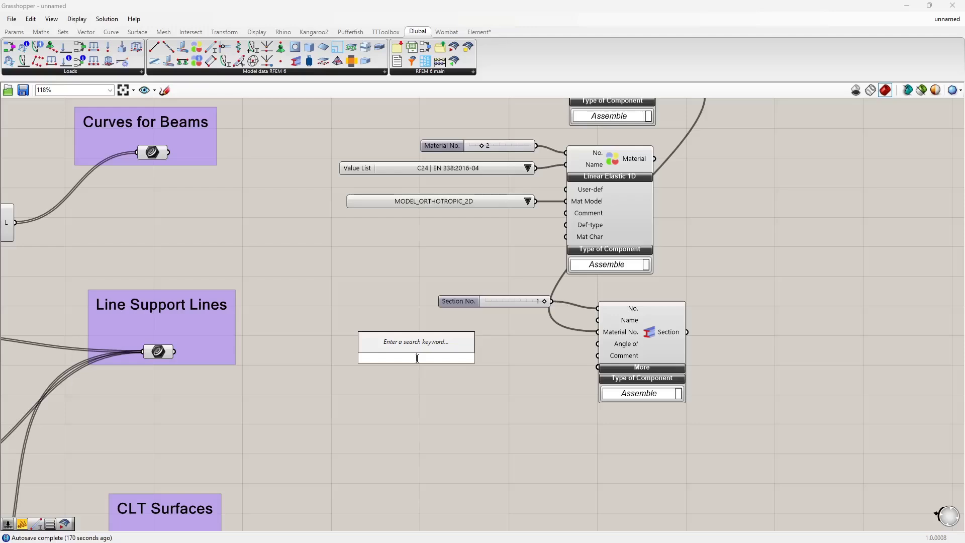
text("R_)
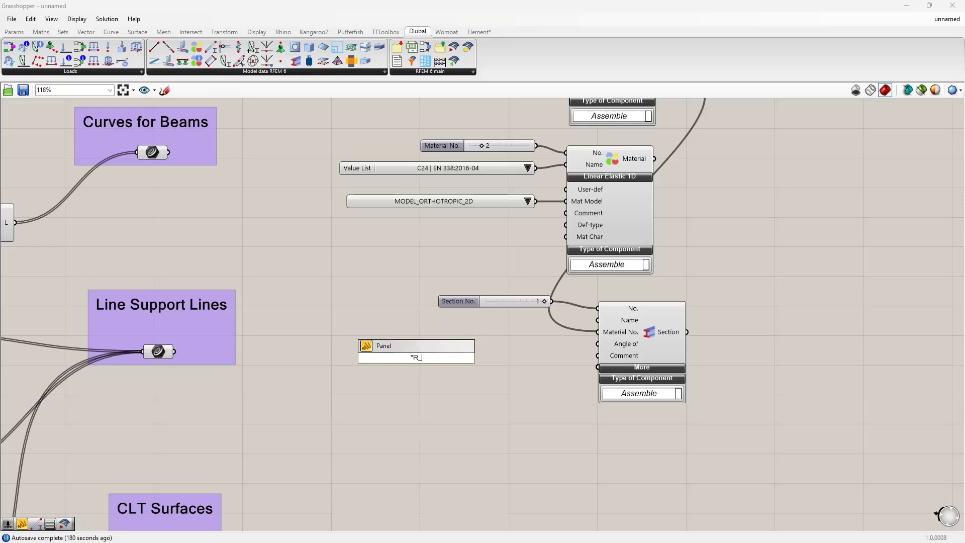
text(M1)
key(Return)
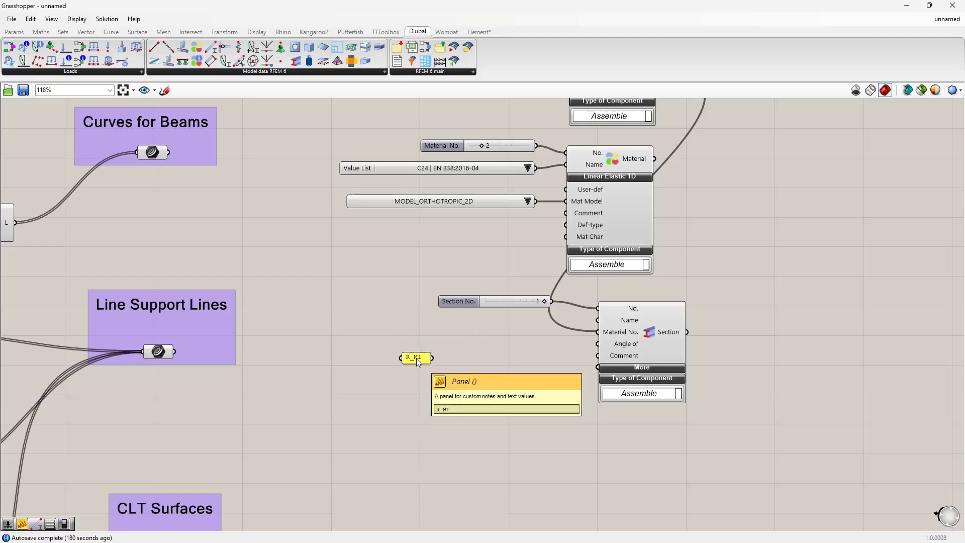
mouse_move(417, 362)
mouse_down()
mouse_move(418, 323)
mouse_move(419, 343)
mouse_up()
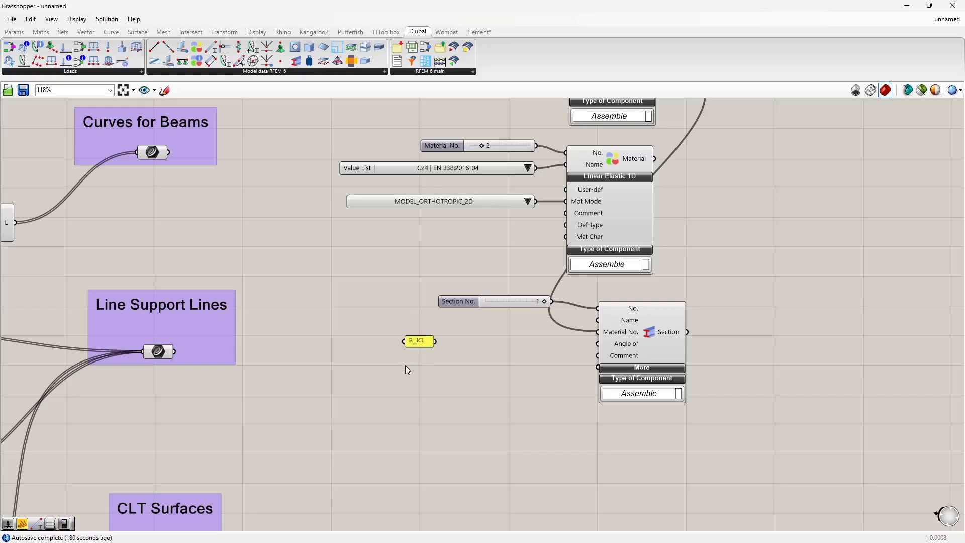
Step: Add a number slider with a range of 0 to 1 directly below the R_M1 panel
double_click(407, 363)
text(0<1)
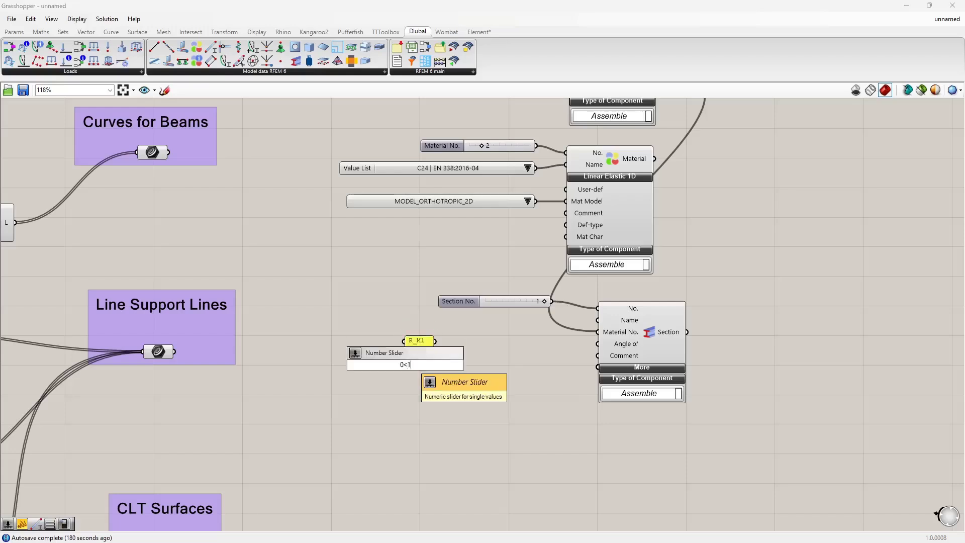
key(Return)
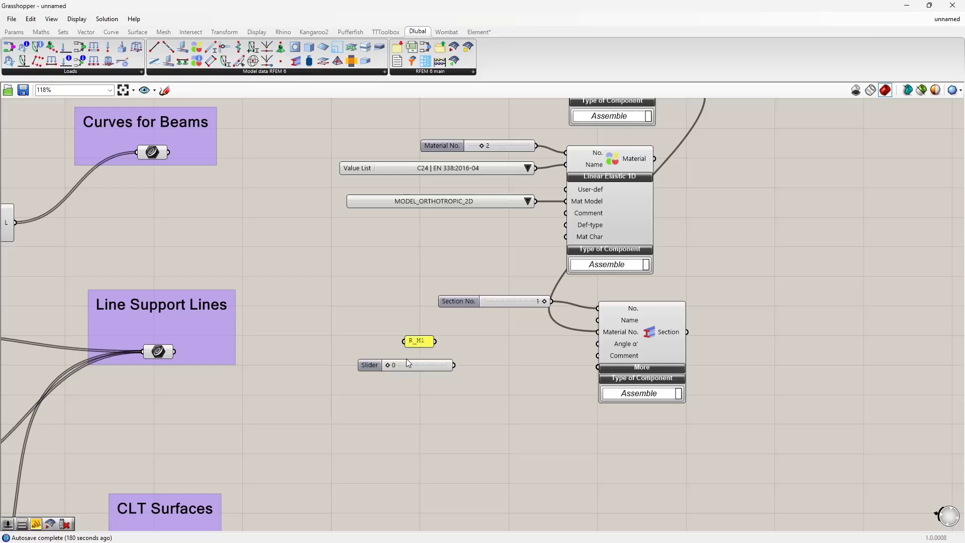
Step: Change the slider below the R_M1 panel to floating point and set it to 0.246
right_click(437, 366)
mouse_move(523, 395)
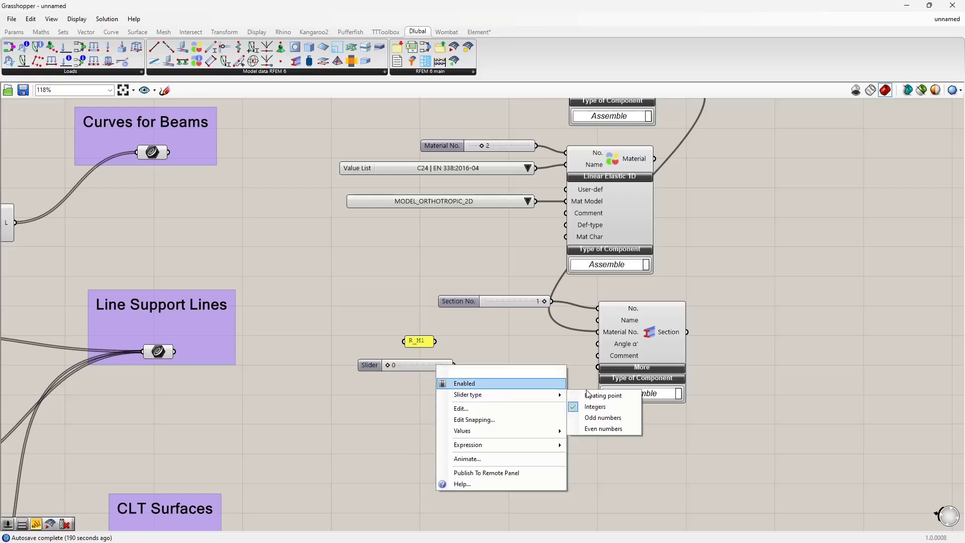
click(587, 397)
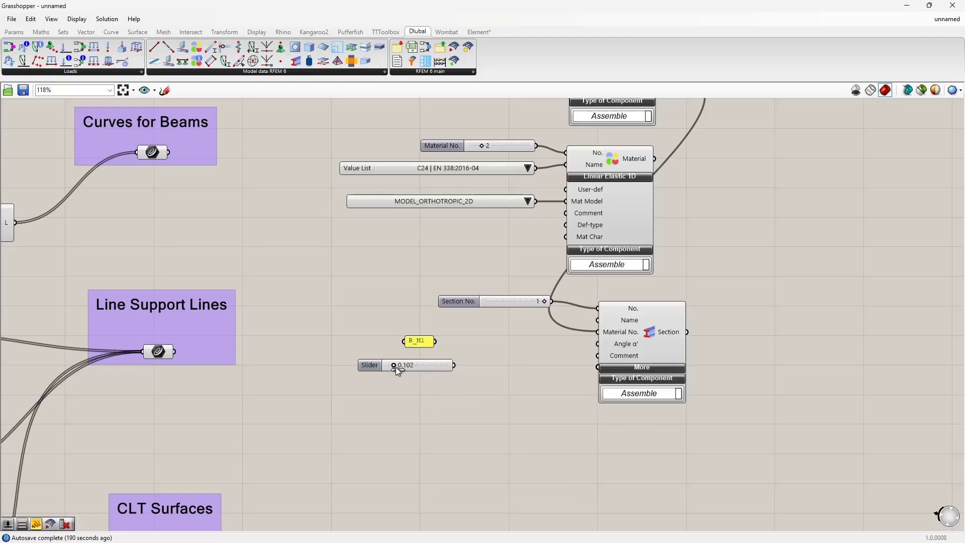
drag(398, 367, 443, 360)
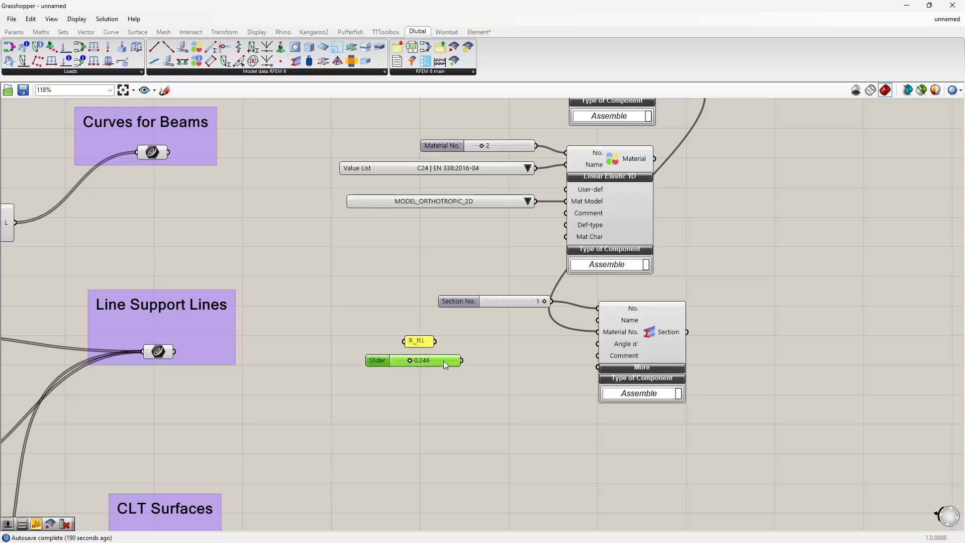
Step: Add a panel containing / below the slider and place a copy of the slider beneath it, set to 0.382
click(424, 382)
double_click(425, 382)
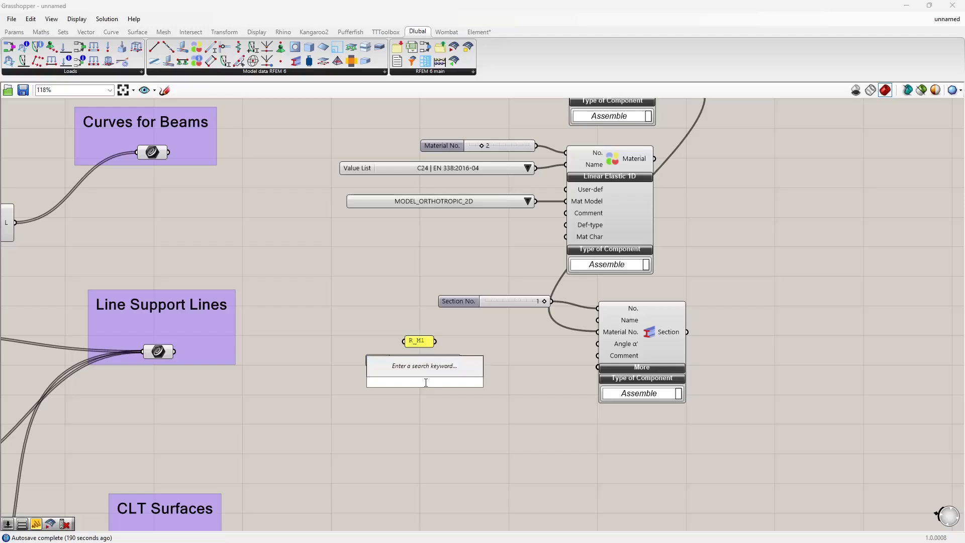
text(")
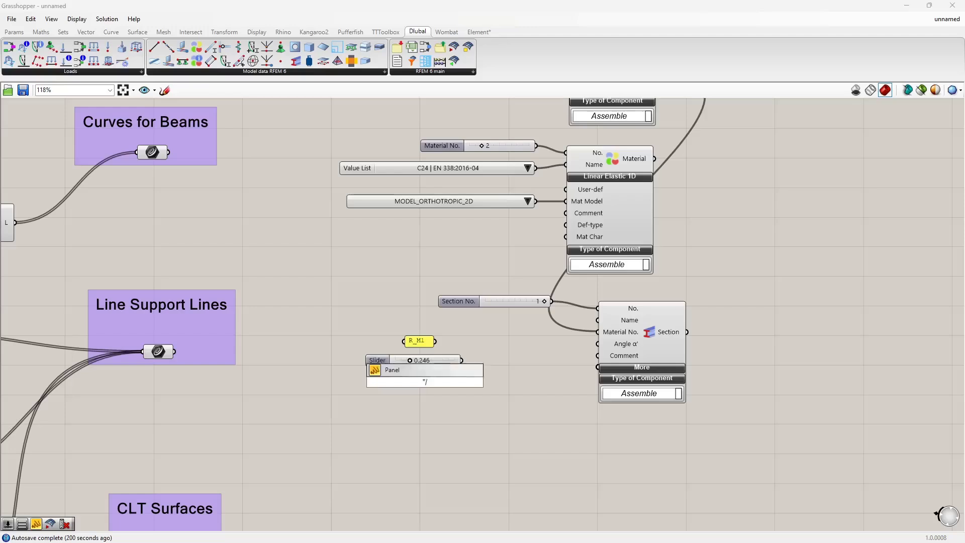
key(Return)
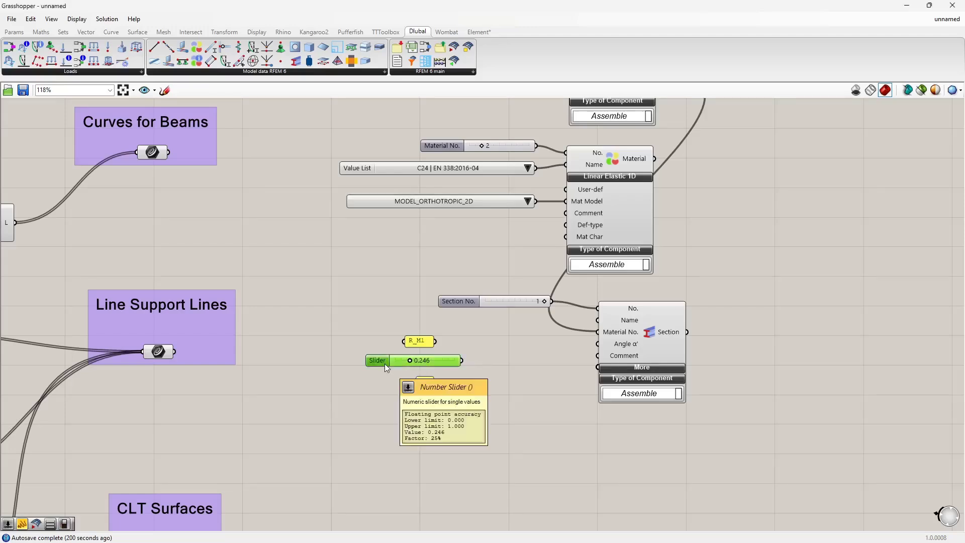
alt+drag(384, 363, 435, 407)
Step: Add a Text Join component between the section name panels and sliders and the Section component
click(484, 385)
double_click(484, 384)
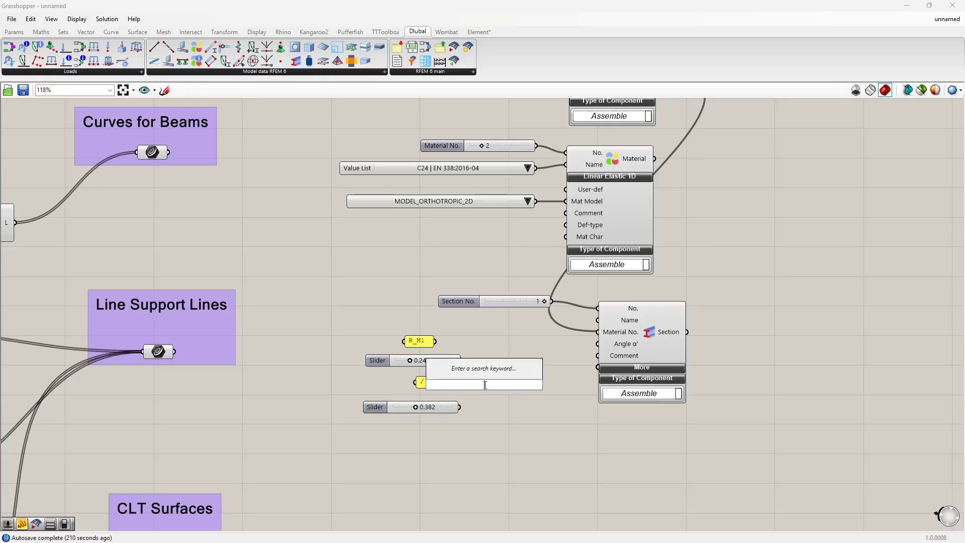
text(text joi)
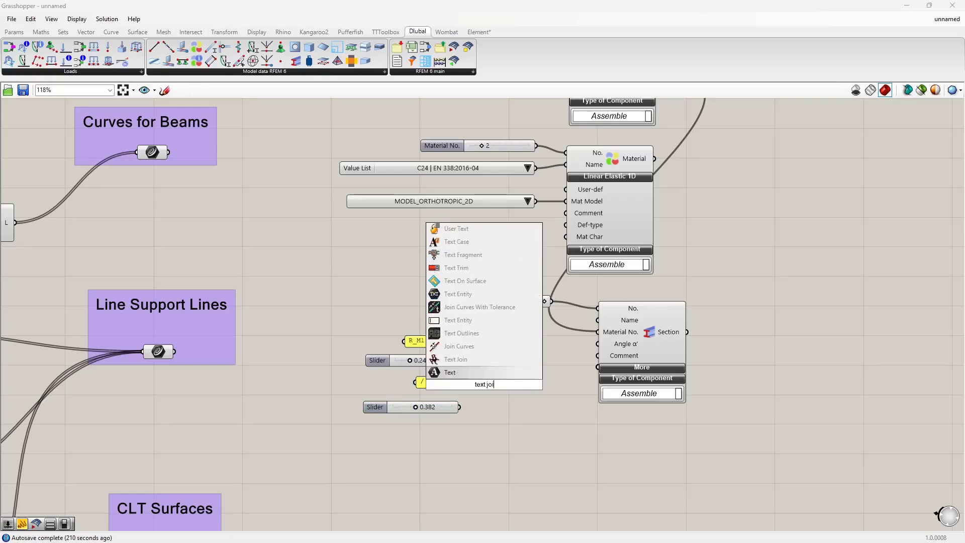
text(n)
key(Return)
scroll(490, 382, up, 3)
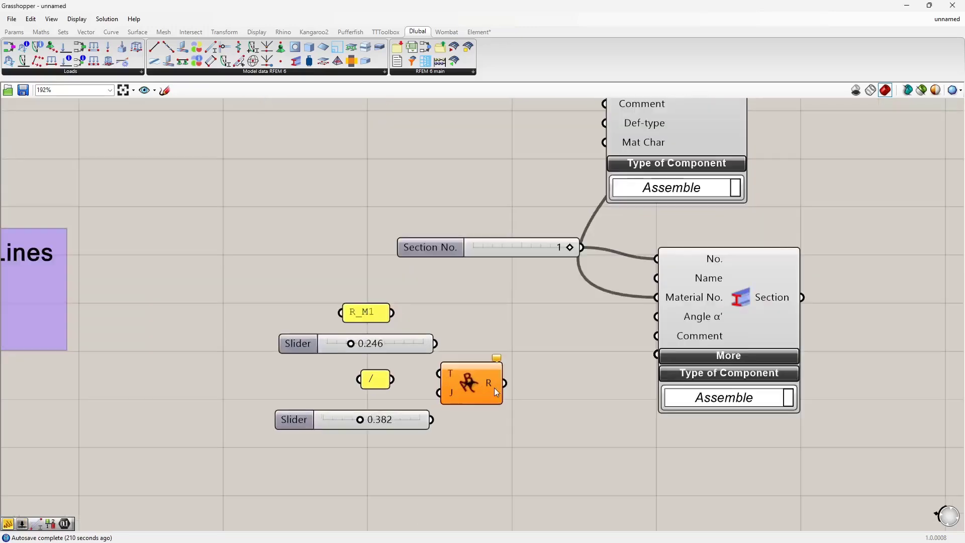
drag(495, 392, 513, 373)
Step: Wire the R_M1 panel, the 0.246 slider, the / panel and the 0.382 slider, in that order, into Text Join's text input
drag(392, 312, 496, 337)
drag(431, 345, 478, 333)
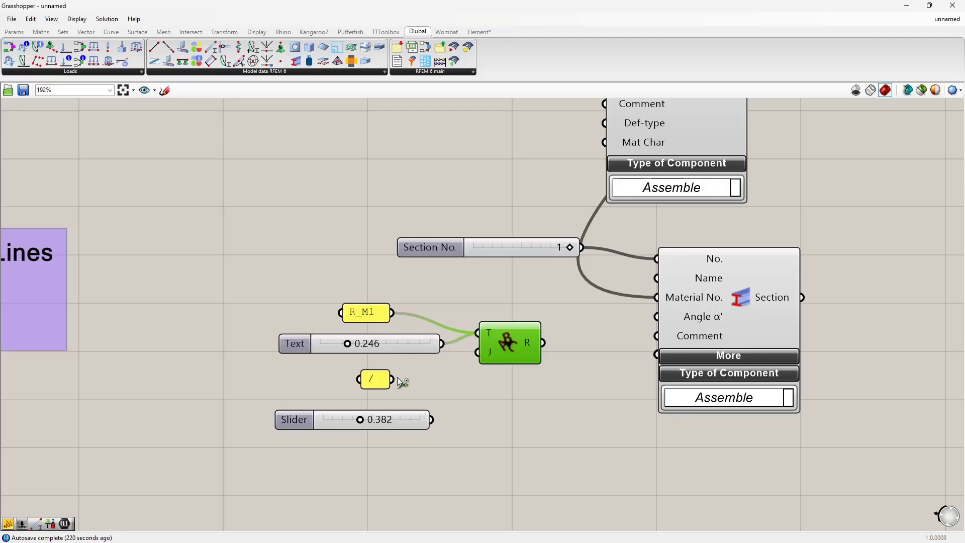
drag(392, 379, 477, 335)
drag(431, 419, 493, 376)
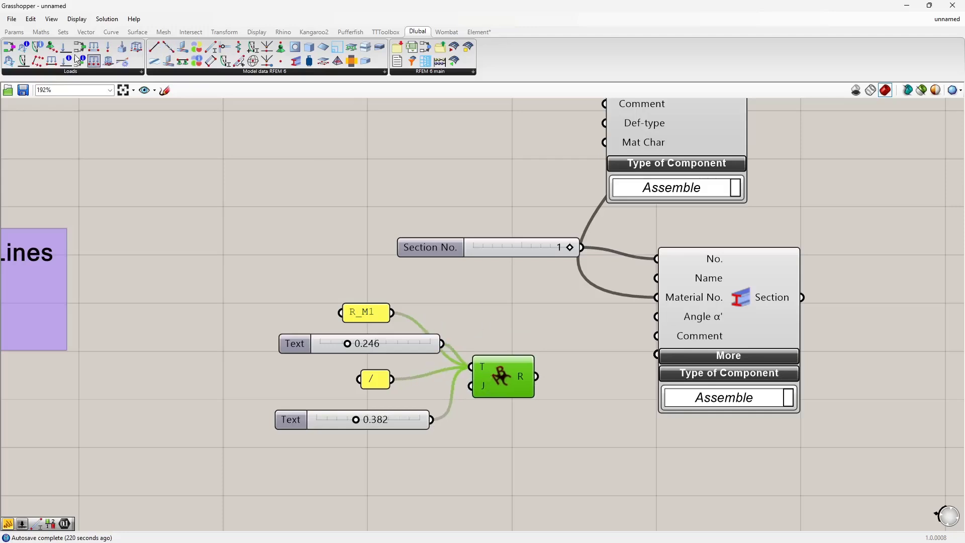
Step: Attach a preview panel to the Text Join result to check the combined section name
click(14, 32)
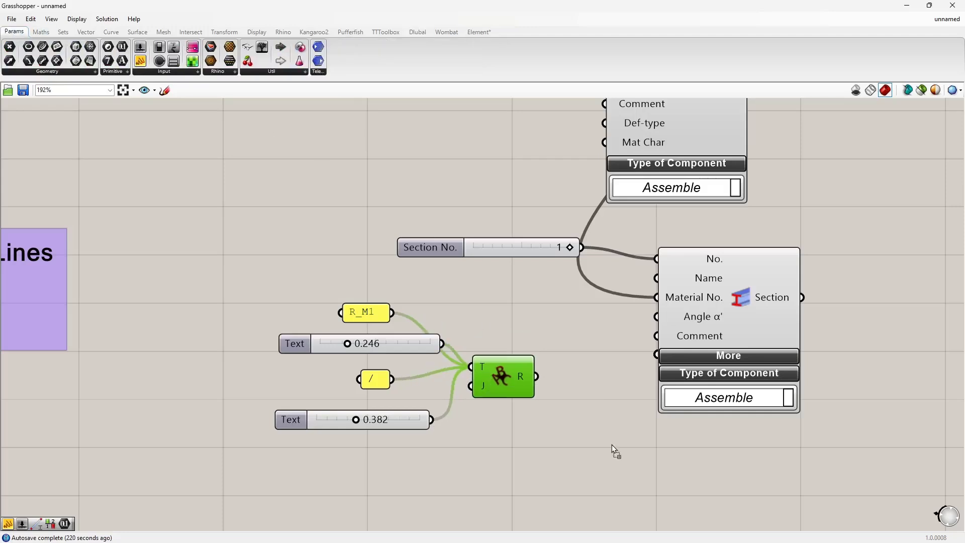
drag(612, 445, 612, 445)
drag(537, 377, 533, 454)
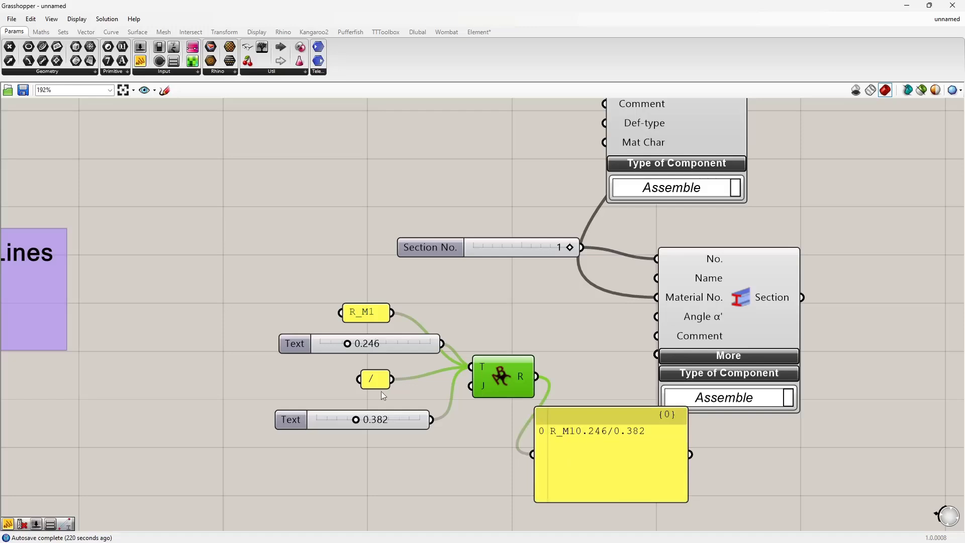
Step: Add a trailing space after R_M1 in its panel and delete the preview panel attached to Text Join
double_click(375, 312)
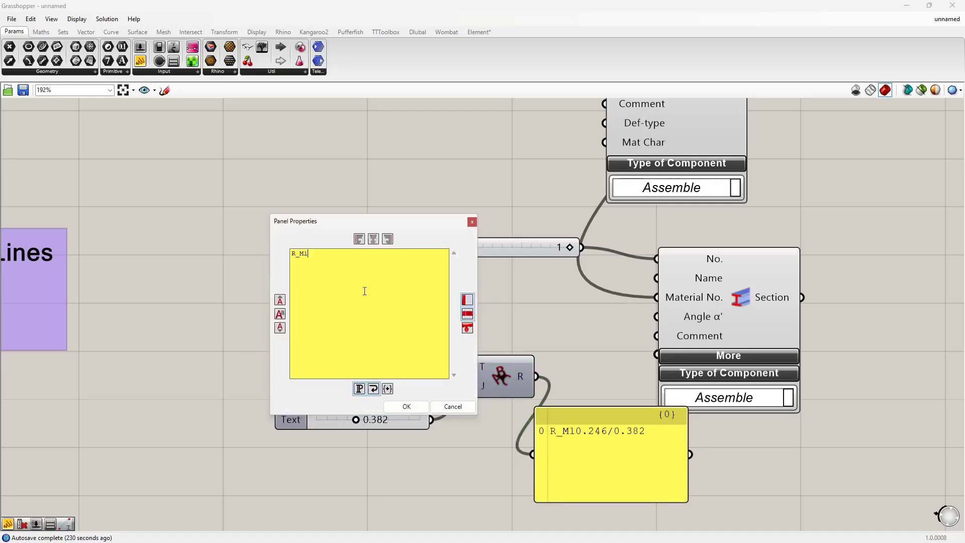
click(407, 407)
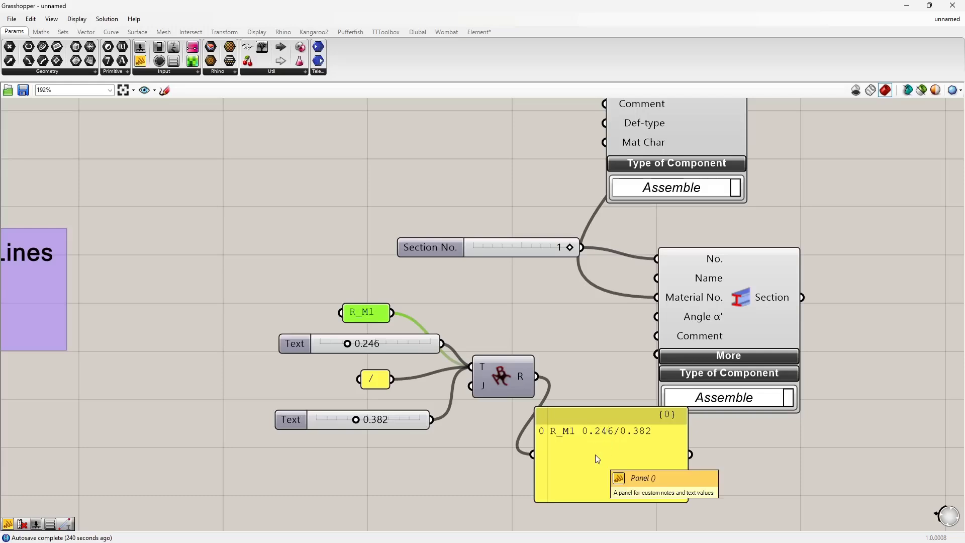
click(615, 447)
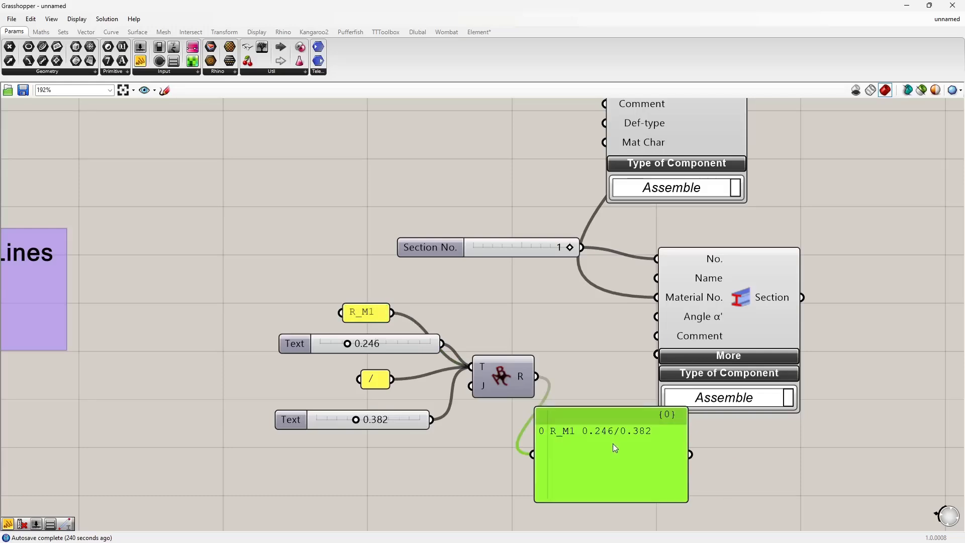
key(Delete)
Step: Check the section name format in RFEM's Sections table, and back in Grasshopper connect the Text Join result to the Section component's Name input
key(alt+Tab)
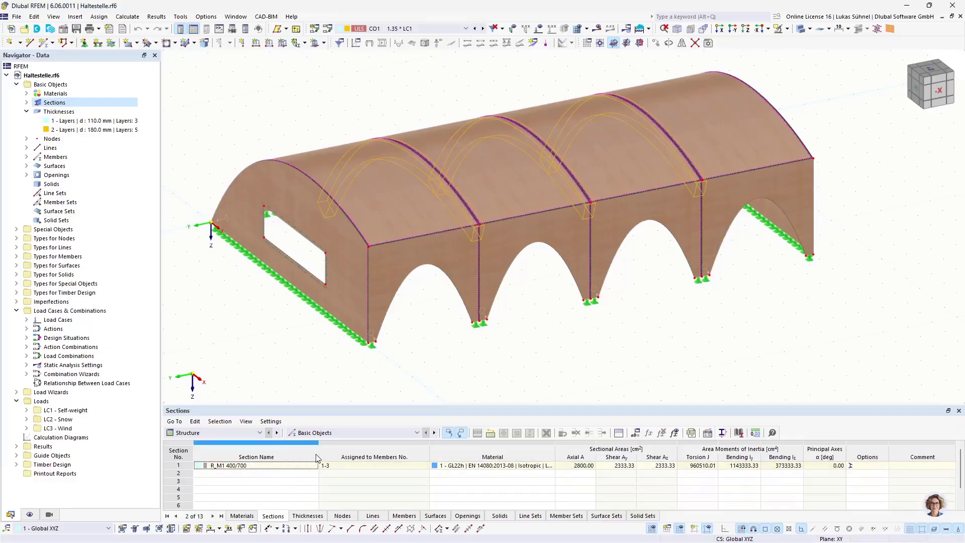
key(alt+Tab)
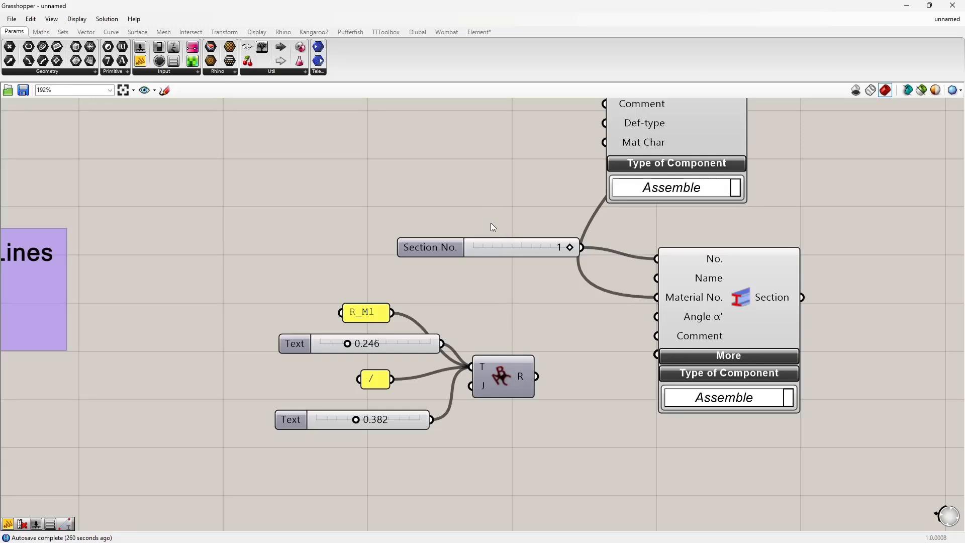
click(415, 342)
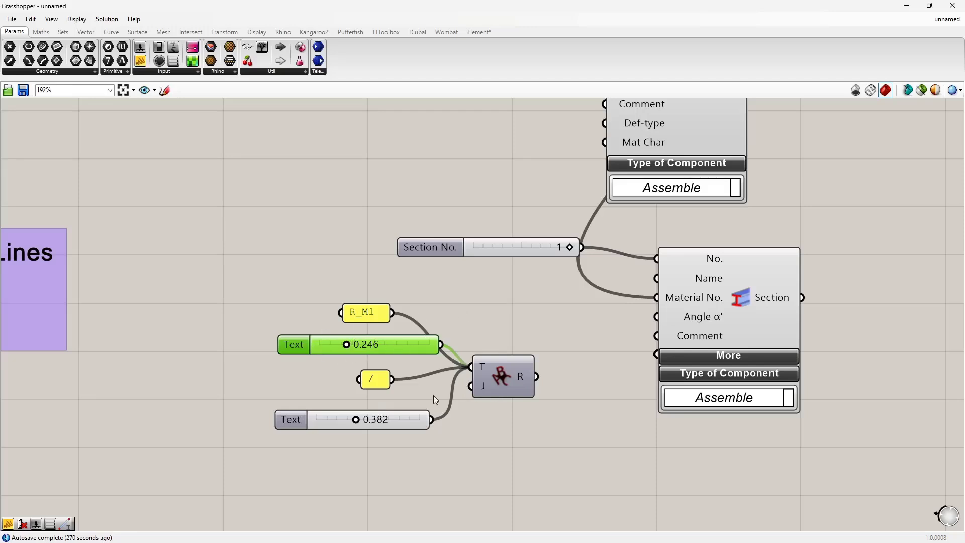
drag(541, 378, 672, 284)
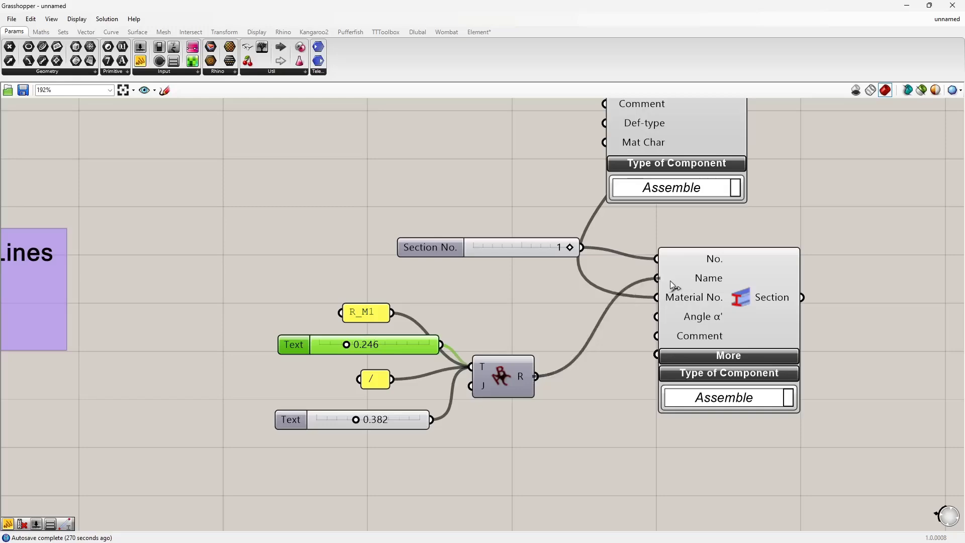
Step: Add a Dlubal Member component to the canvas below the Section component
scroll(587, 364, down, 3)
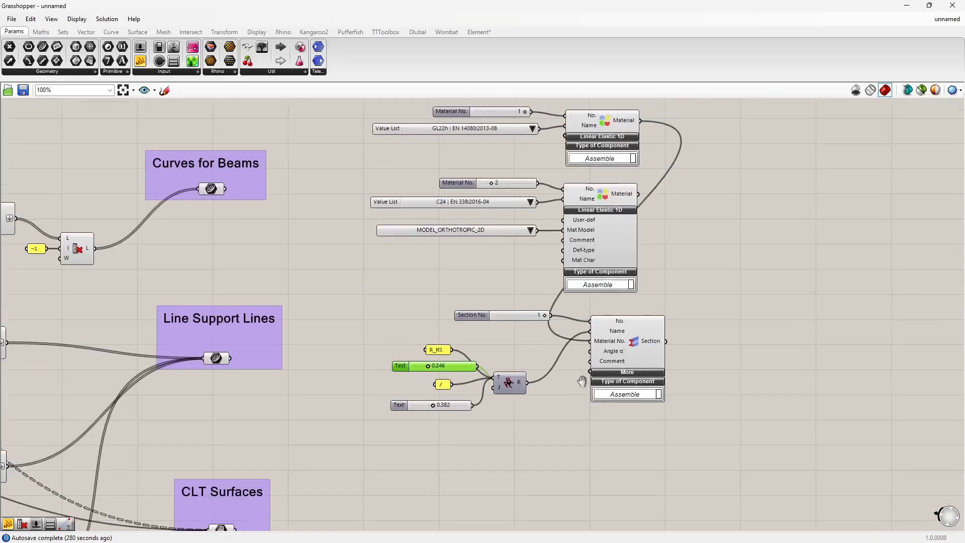
right_drag(741, 271, 667, 264)
click(654, 289)
right_drag(516, 397, 524, 382)
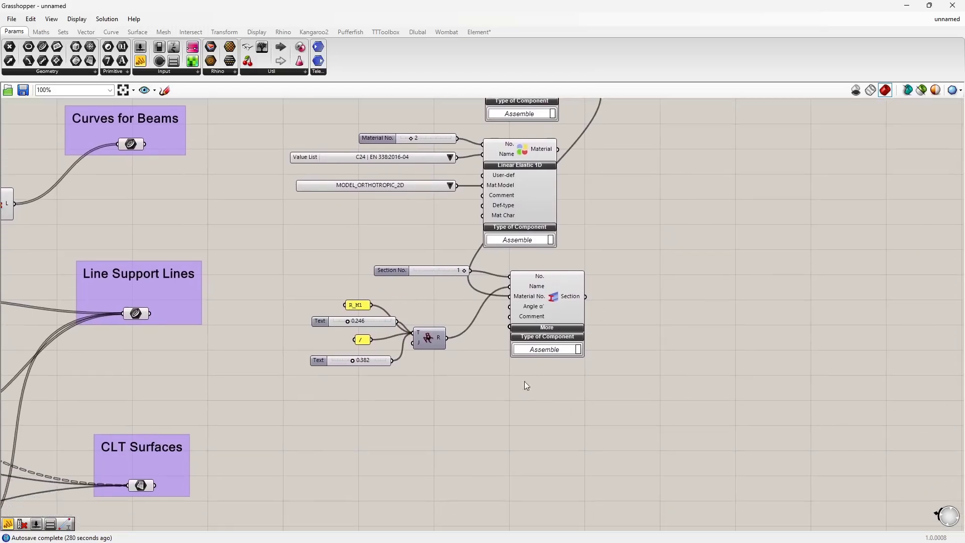
click(418, 32)
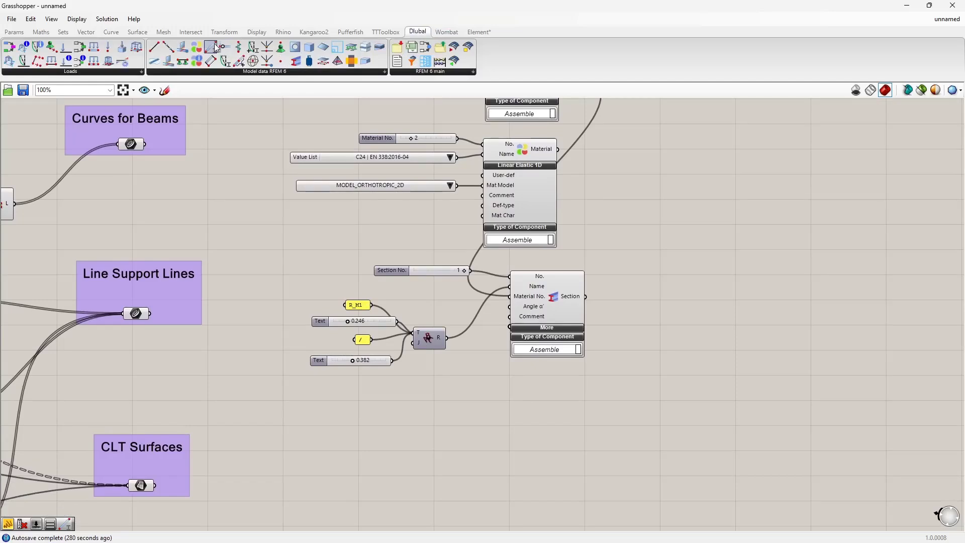
drag(213, 47, 635, 453)
right_drag(520, 446, 507, 363)
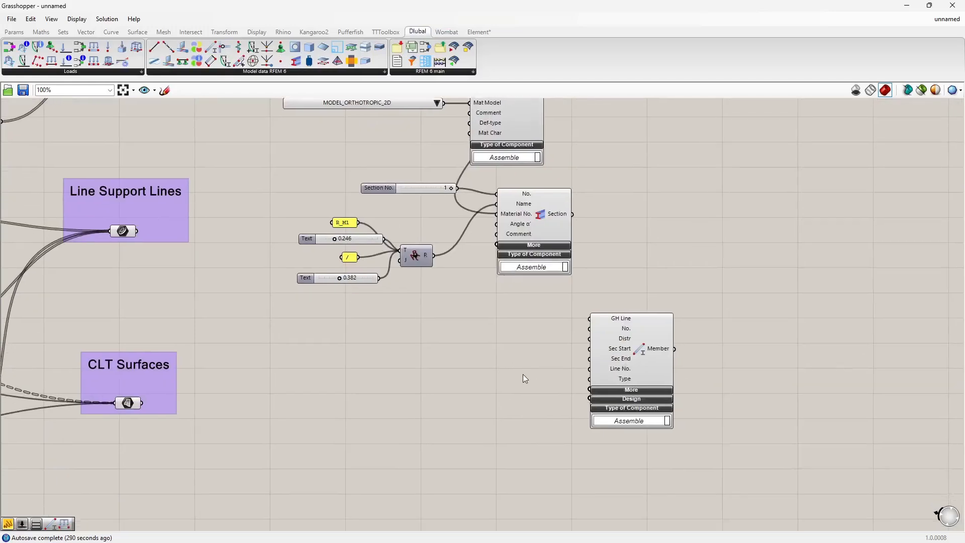
drag(631, 349, 614, 358)
Step: Examine the Member component's additional More and Design inputs, and collapse both groups again with the component placed below the Section component
right_drag(542, 344, 567, 327)
scroll(607, 342, up, 2)
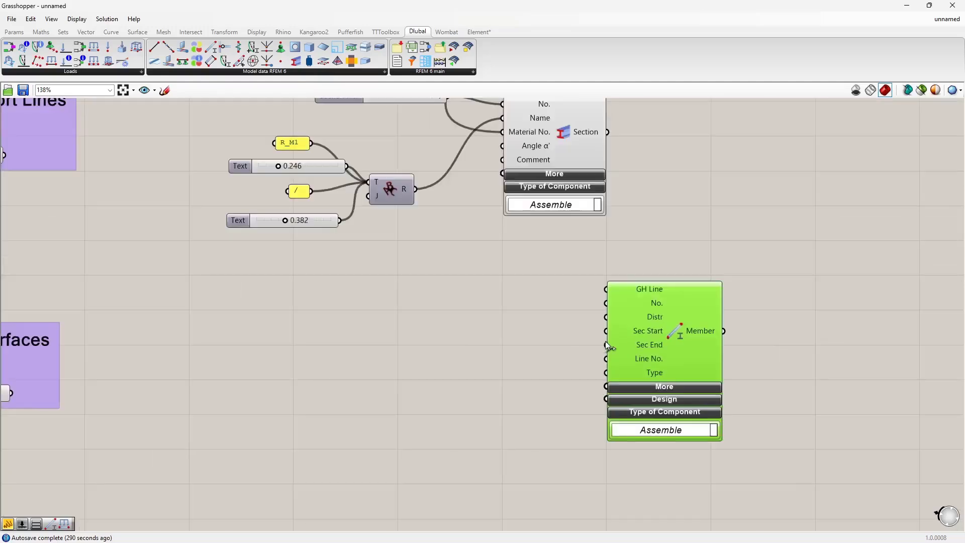
click(640, 387)
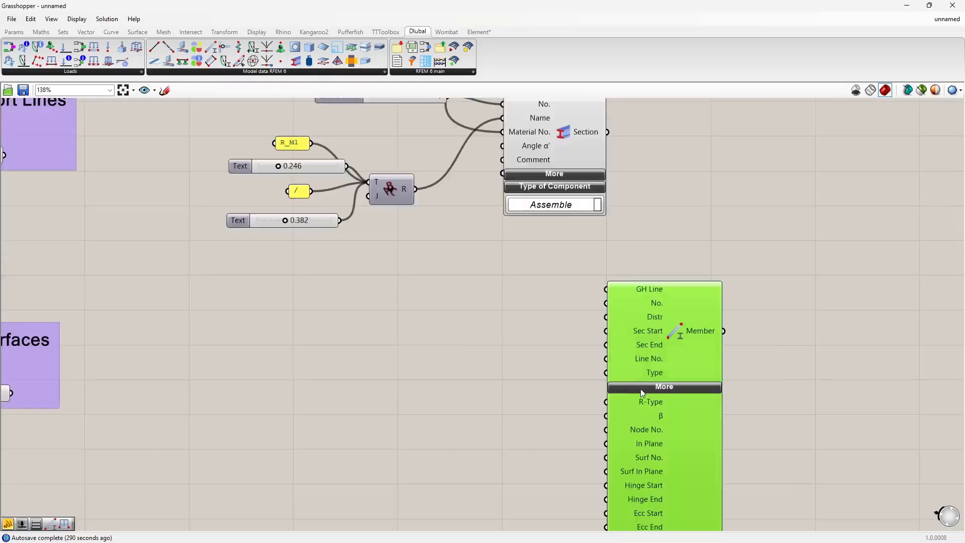
drag(666, 339, 765, 243)
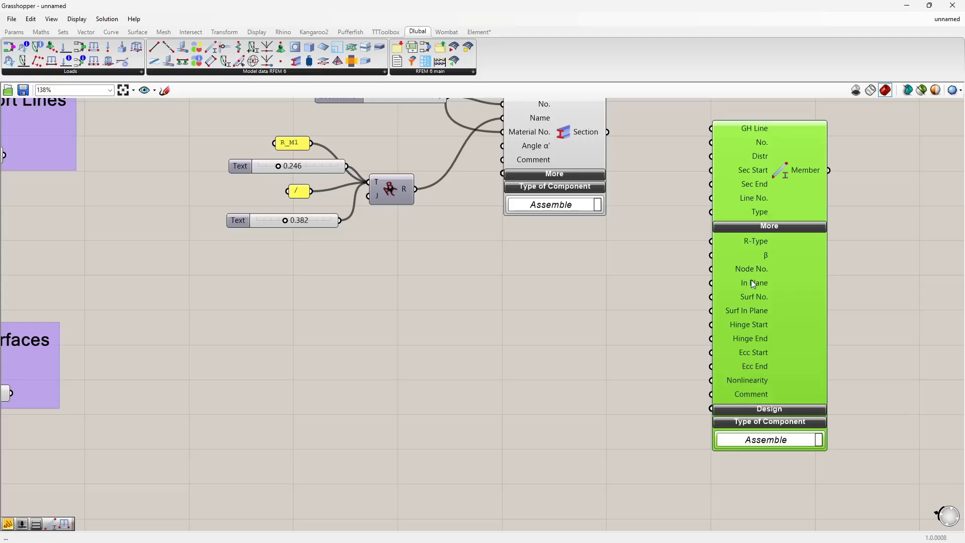
click(774, 409)
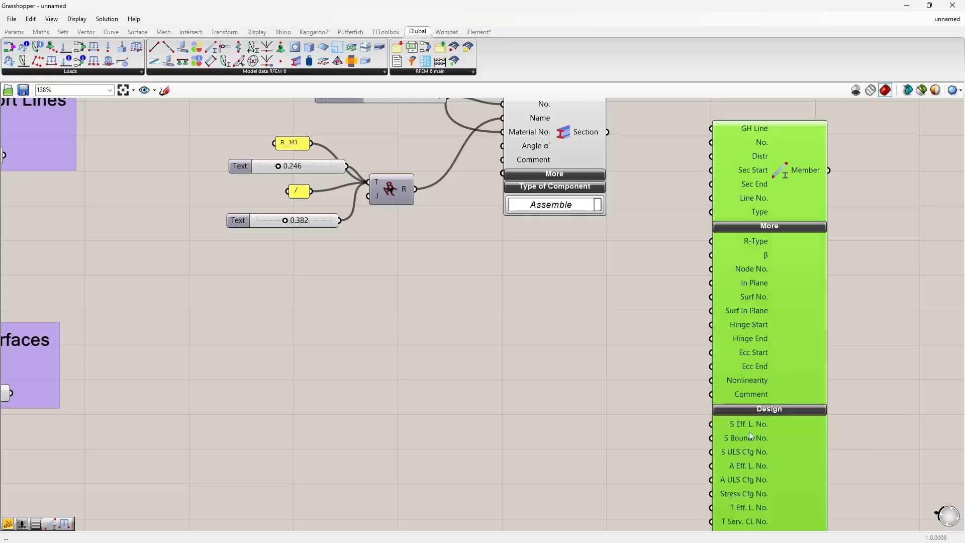
right_drag(749, 431, 761, 392)
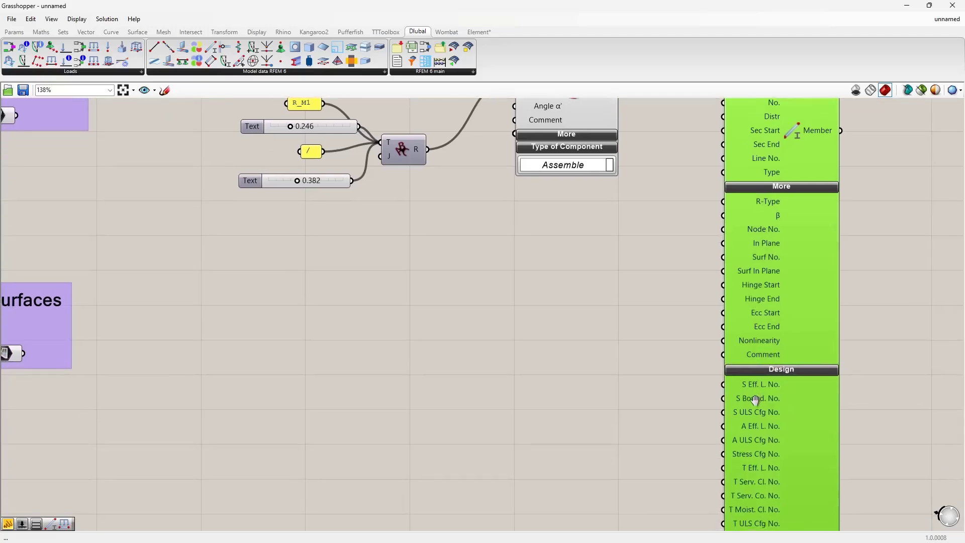
click(776, 372)
right_drag(757, 304, 724, 411)
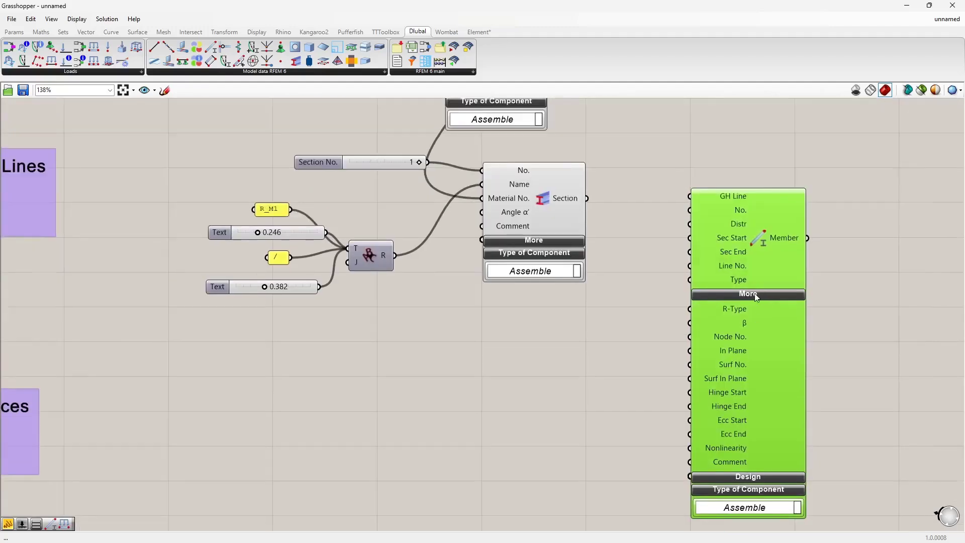
click(755, 294)
drag(704, 273, 667, 425)
right_drag(512, 375, 597, 381)
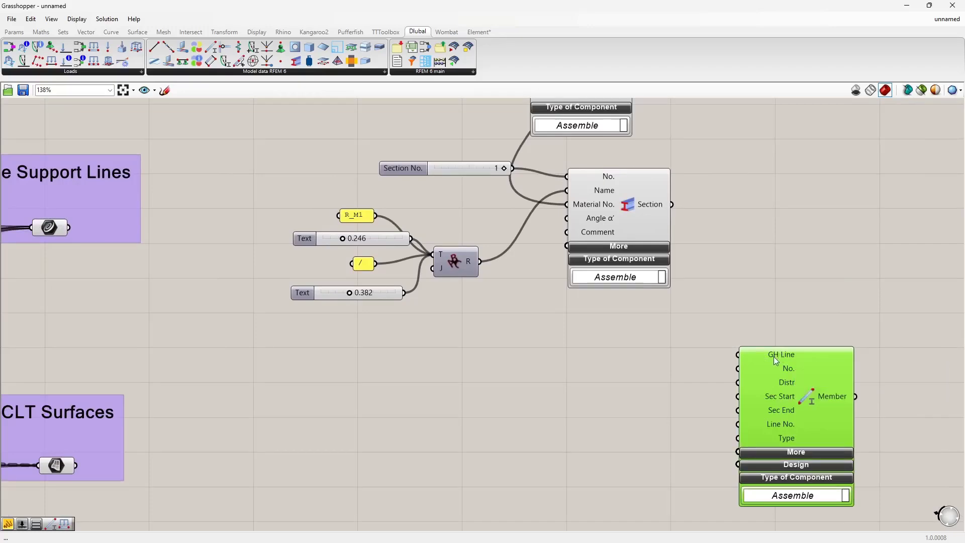
Step: Switch to RFEM to view the vault's beams from below, and return to Grasshopper to locate the Curves for Beams group
key(alt+Tab)
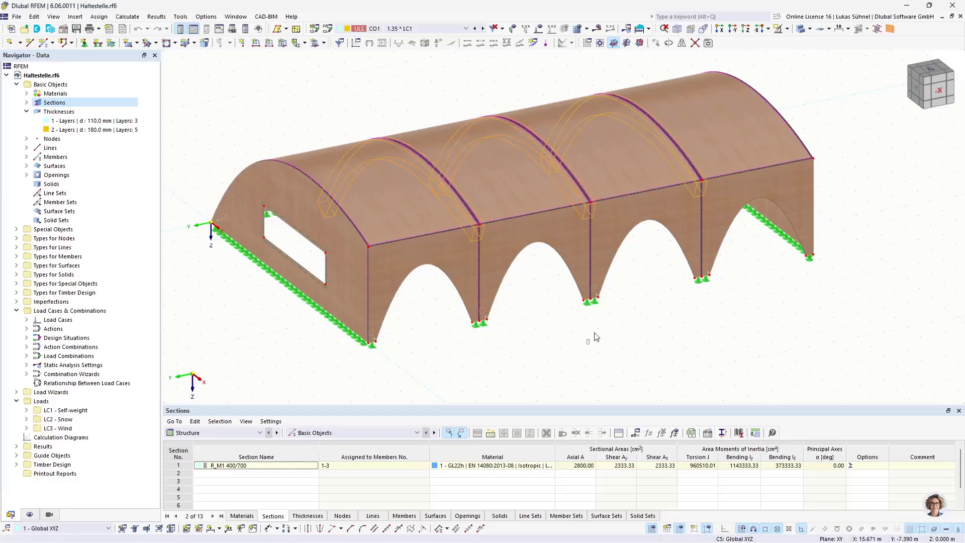
ctrl+middle_drag(579, 321, 625, 209)
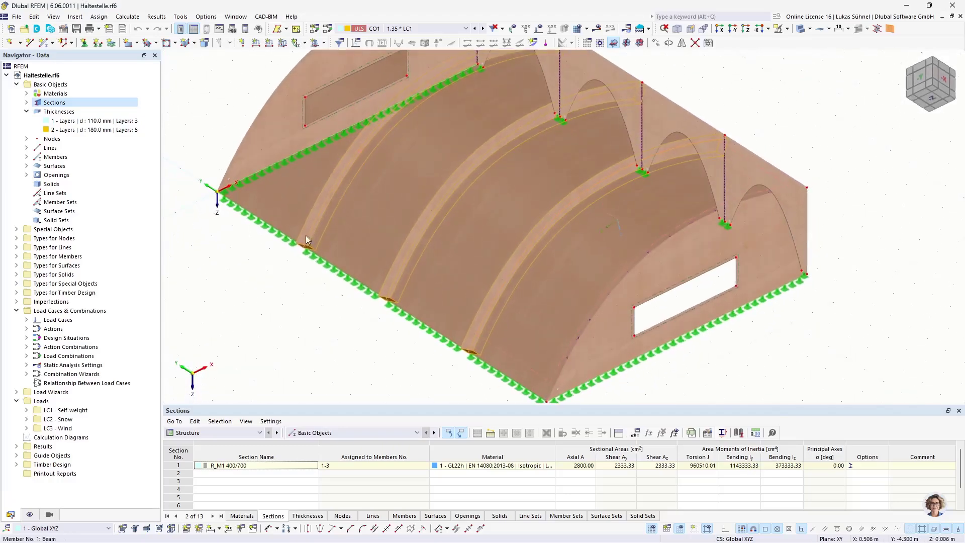
key(alt+Tab)
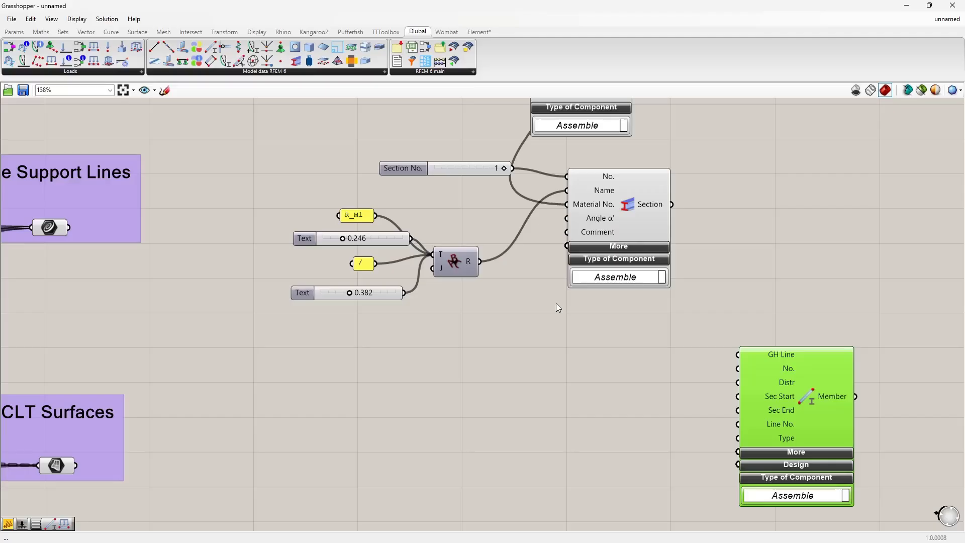
scroll(492, 363, down, 3)
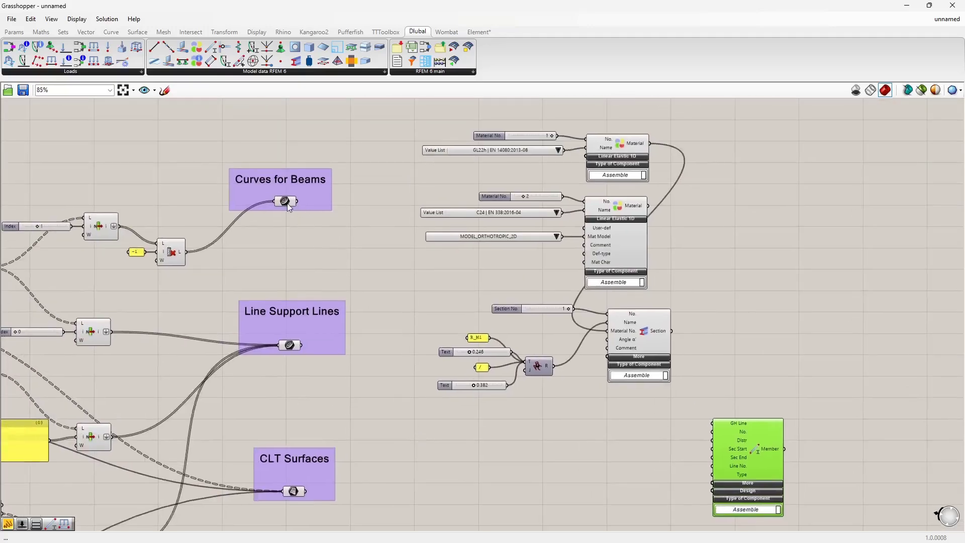
Step: Connect the Curves for Beams parameter to the Member component's GH Line input and the Section output to its Sec Start input
click(286, 201)
drag(296, 202, 713, 423)
right_drag(656, 438, 668, 356)
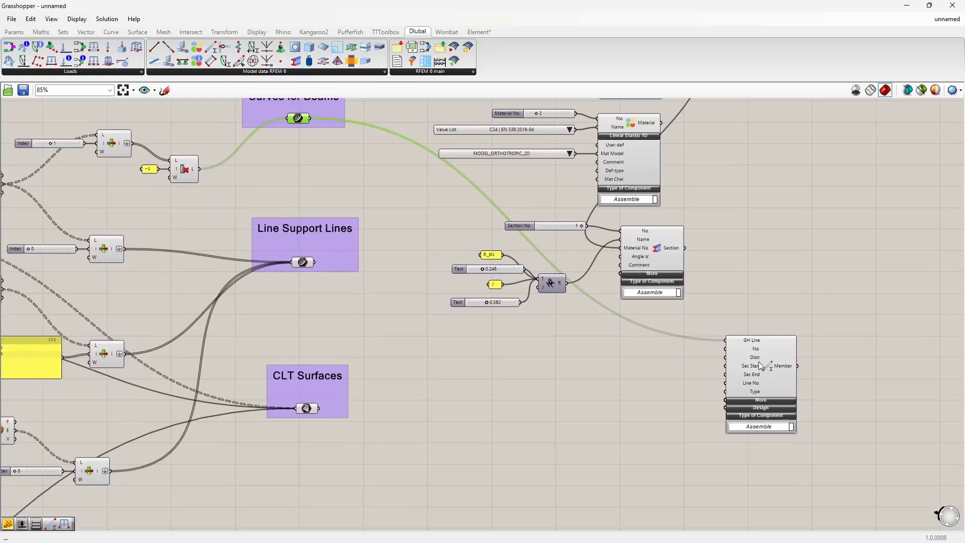
click(759, 361)
scroll(645, 378, up, 3)
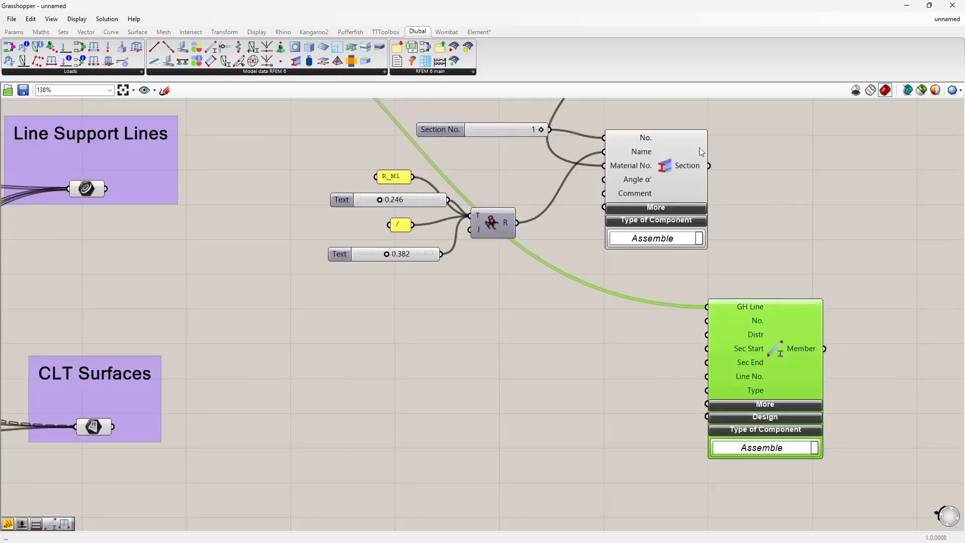
drag(711, 167, 715, 356)
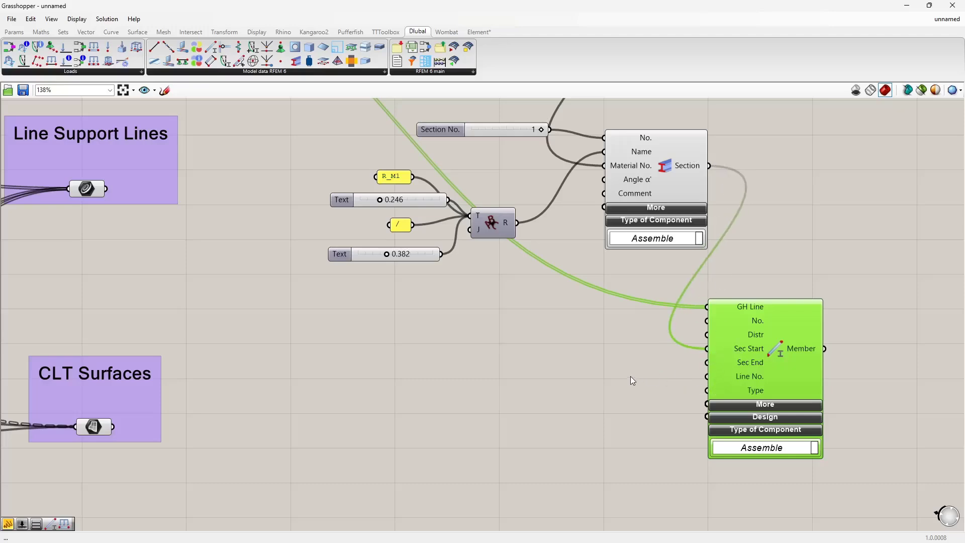
right_drag(620, 396, 594, 362)
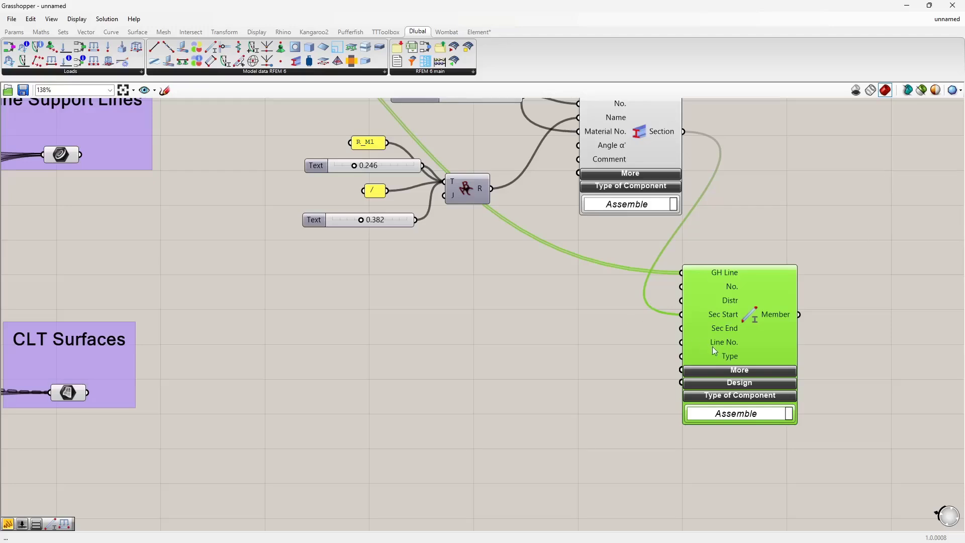
Step: Expand the Member component's Design inputs and move the component slightly up on the canvas
click(740, 383)
drag(739, 325, 757, 294)
right_drag(599, 417, 616, 358)
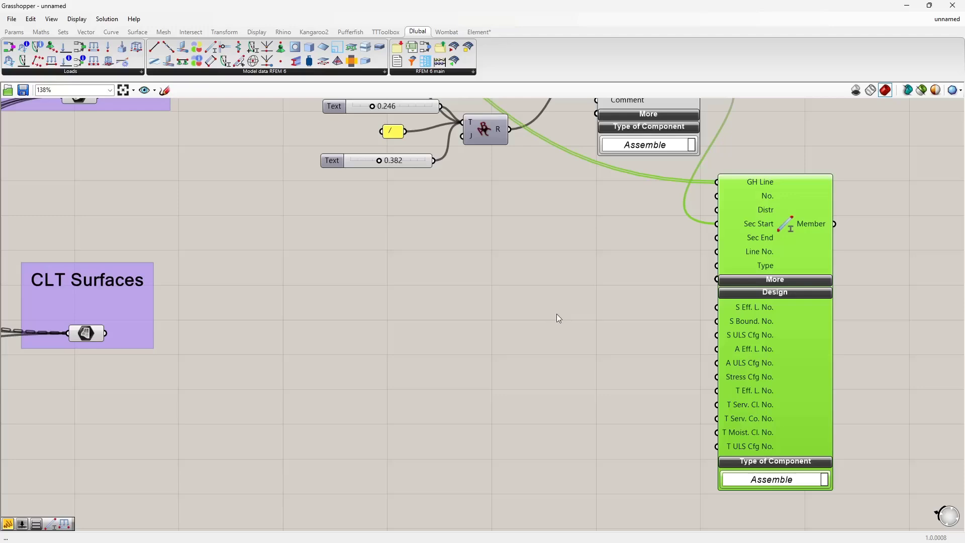
scroll(832, 365, up, 2)
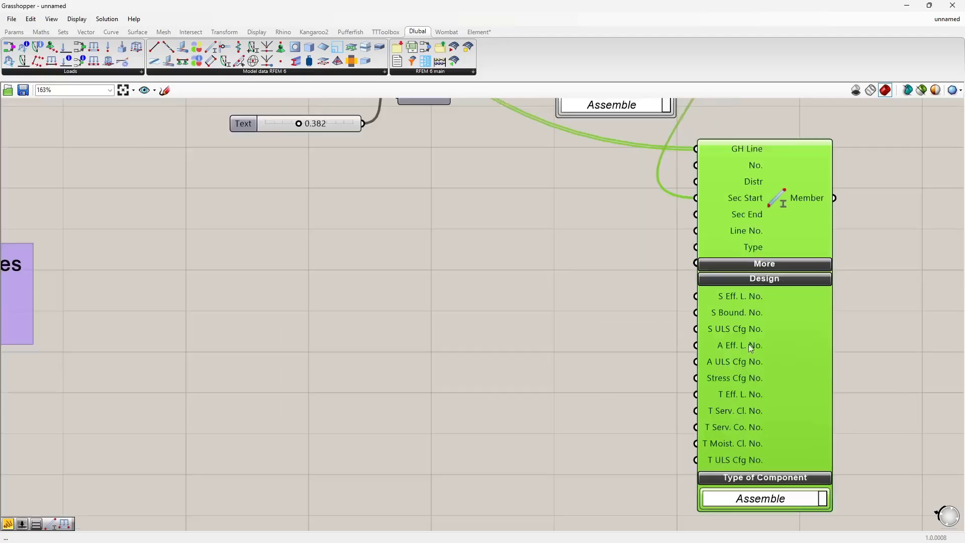
scroll(702, 409, up, 1)
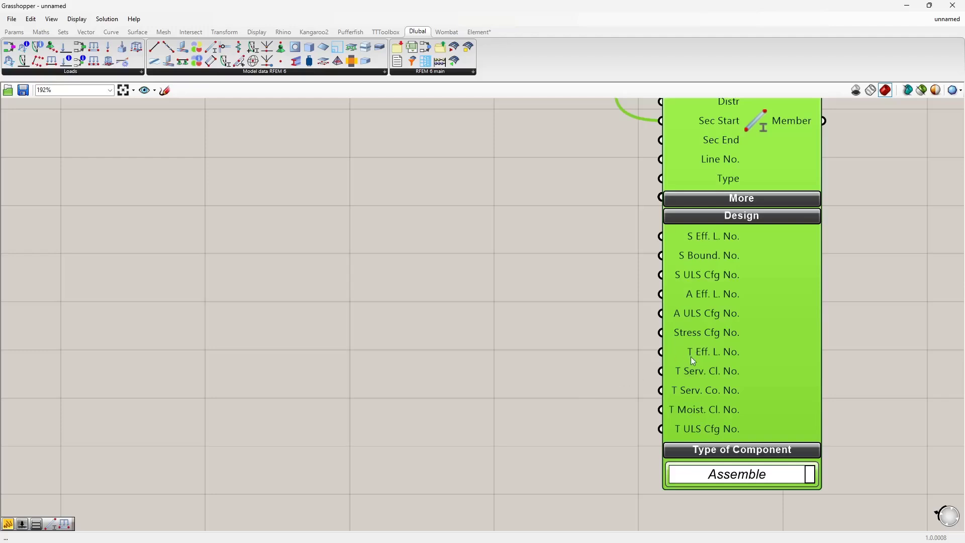
Step: Add a number slider with value 1, connect it to the Member's T Serv. Cl. No. input, and place it beside the component
mouse_move(691, 357)
double_click(475, 373)
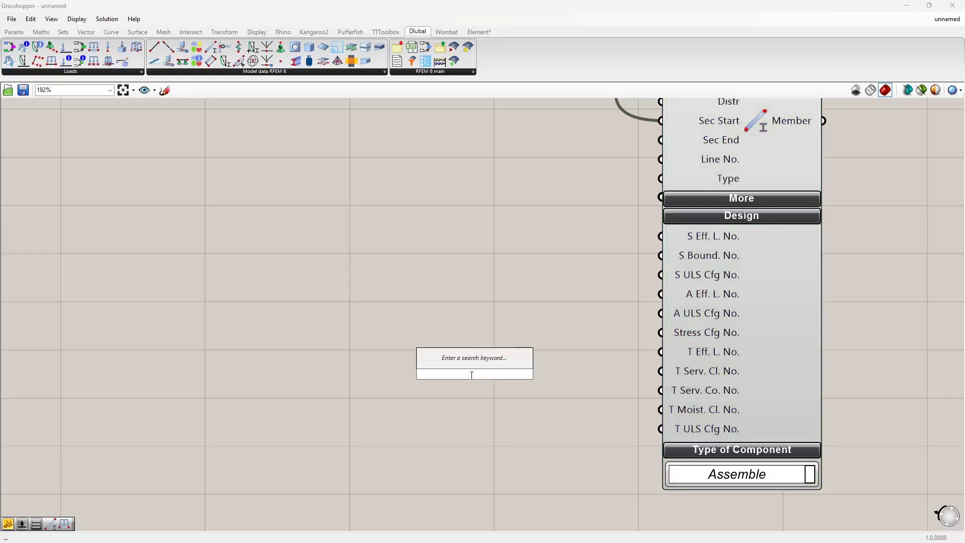
text(slider)
key(Return)
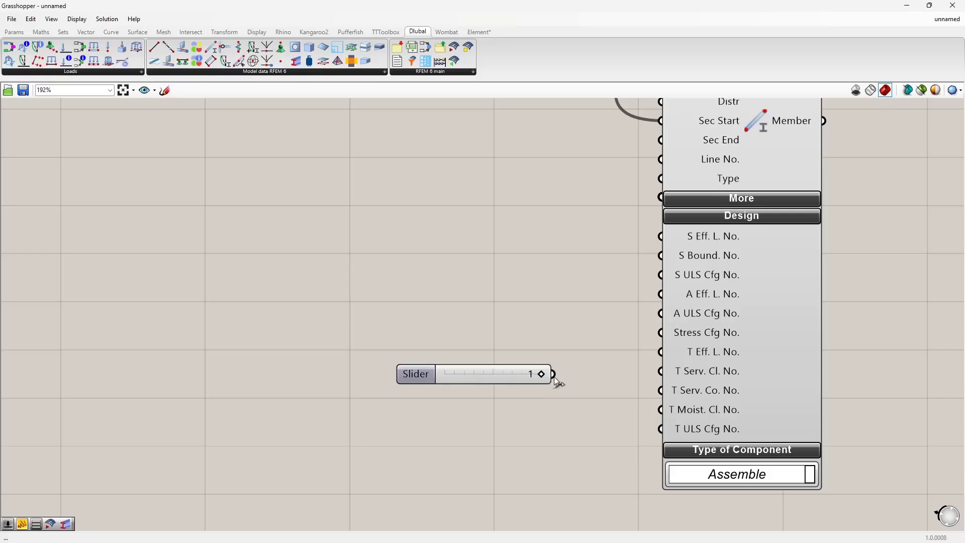
drag(553, 375, 648, 369)
click(539, 379)
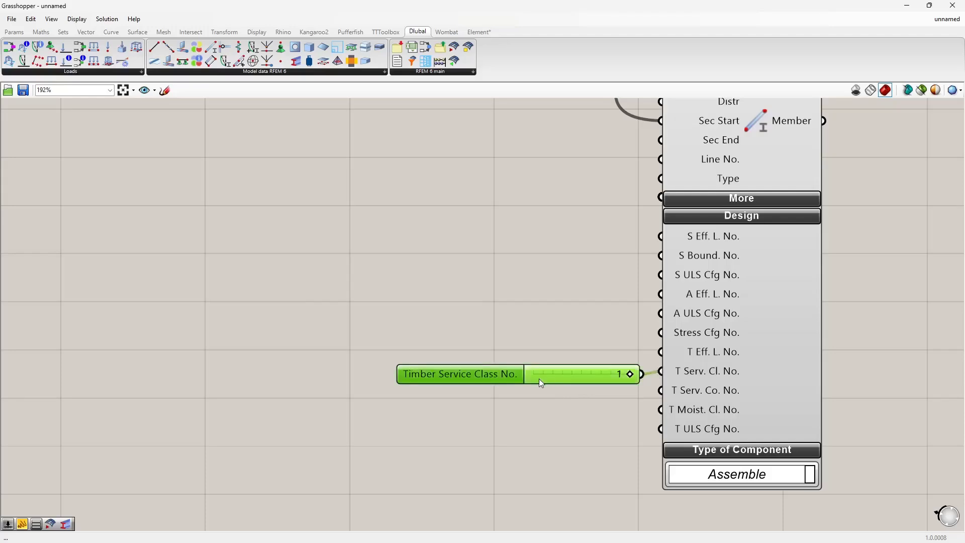
drag(538, 378, 466, 334)
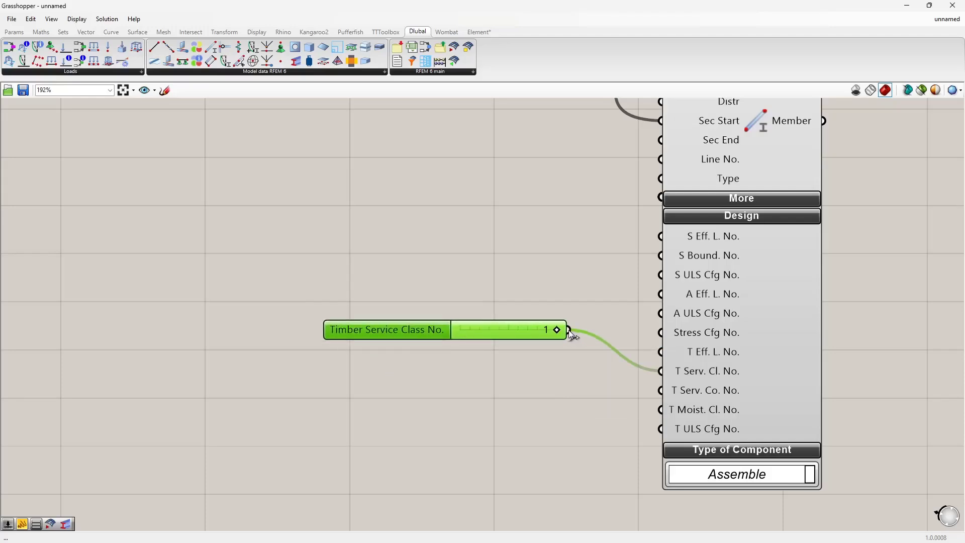
Step: Connect the Timber Service Class No. slider to the Member's T ULS Cfg No. input as well, and align the slider with both inputs
drag(568, 331, 660, 430)
drag(535, 329, 549, 384)
scroll(638, 395, down, 1)
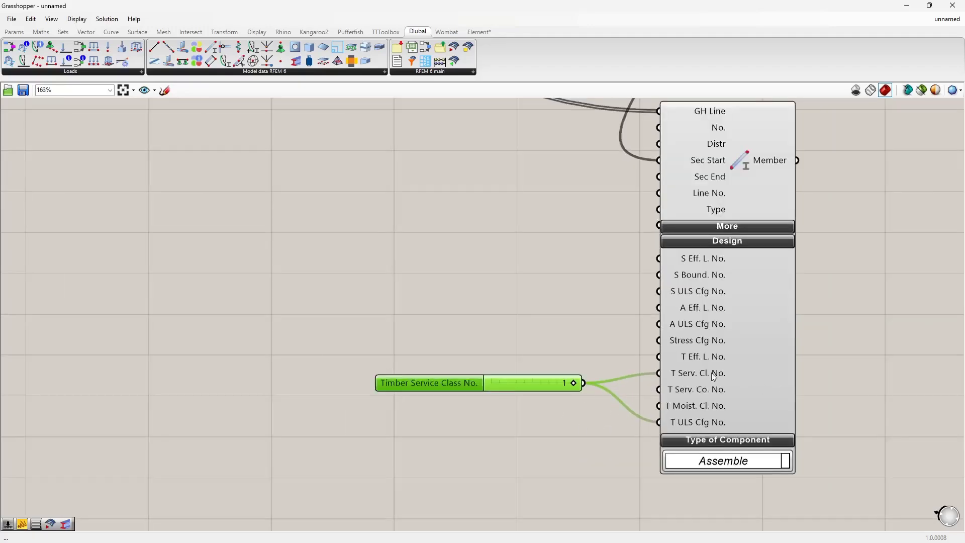
Step: Group all material, section and member components together with their sliders, panels and value lists
scroll(505, 319, down, 3)
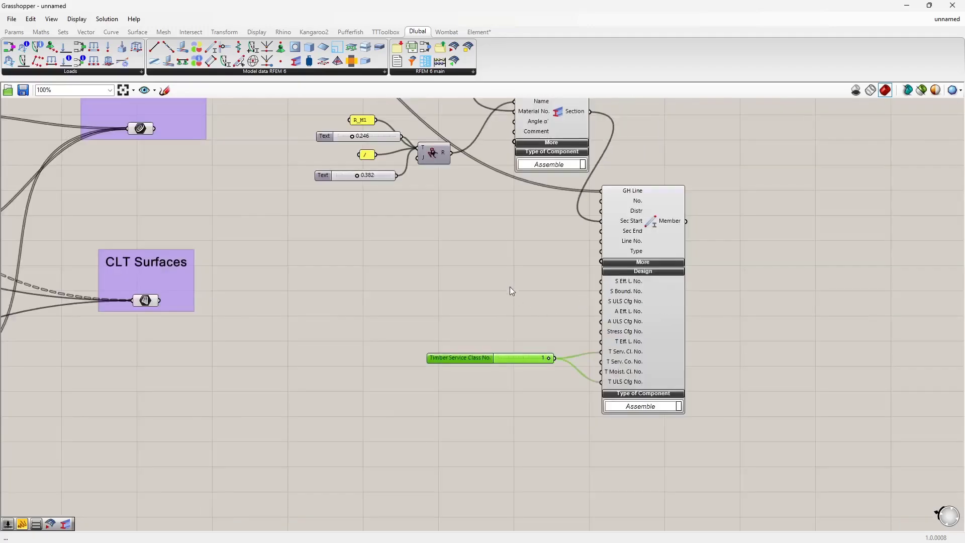
scroll(510, 287, down, 3)
right_drag(521, 310, 520, 357)
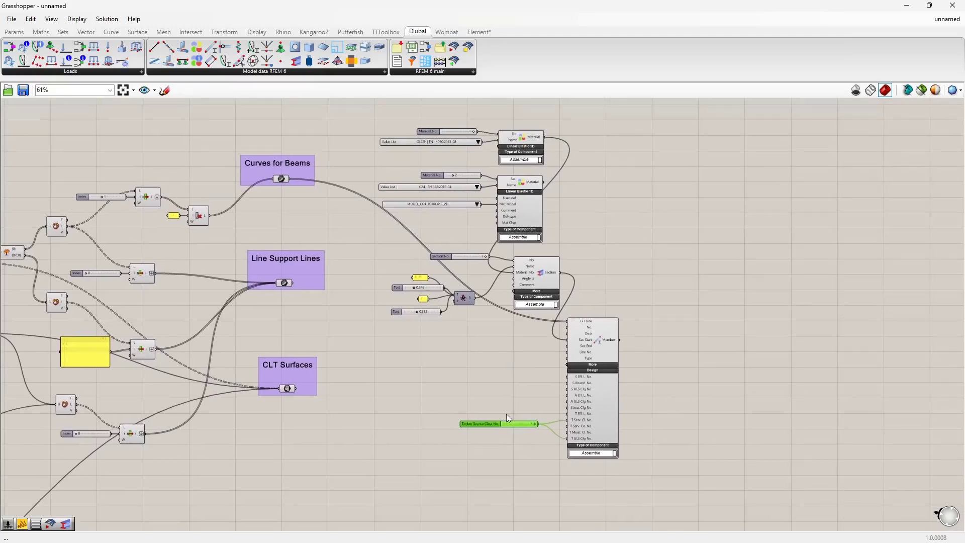
drag(684, 472, 353, 135)
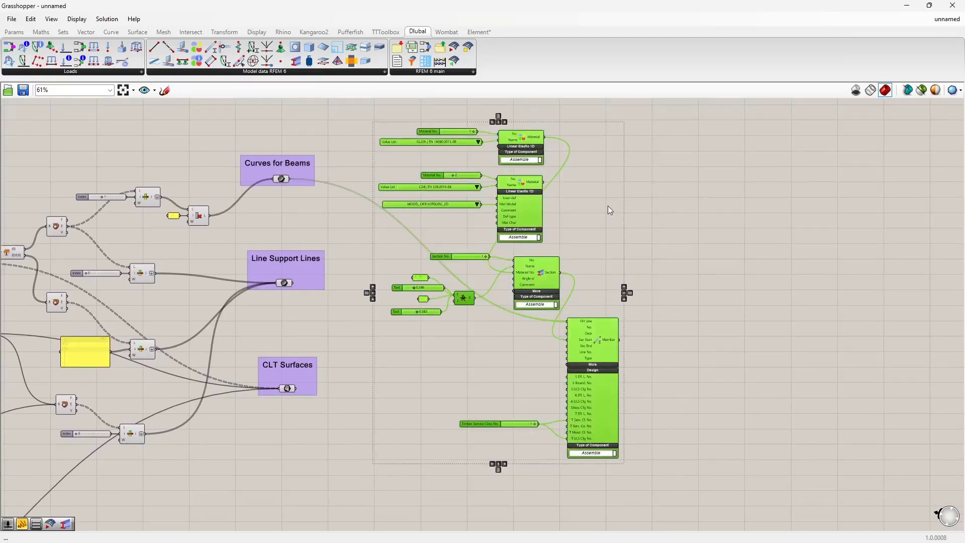
right_drag(599, 220, 600, 221)
right_click(603, 245)
click(653, 303)
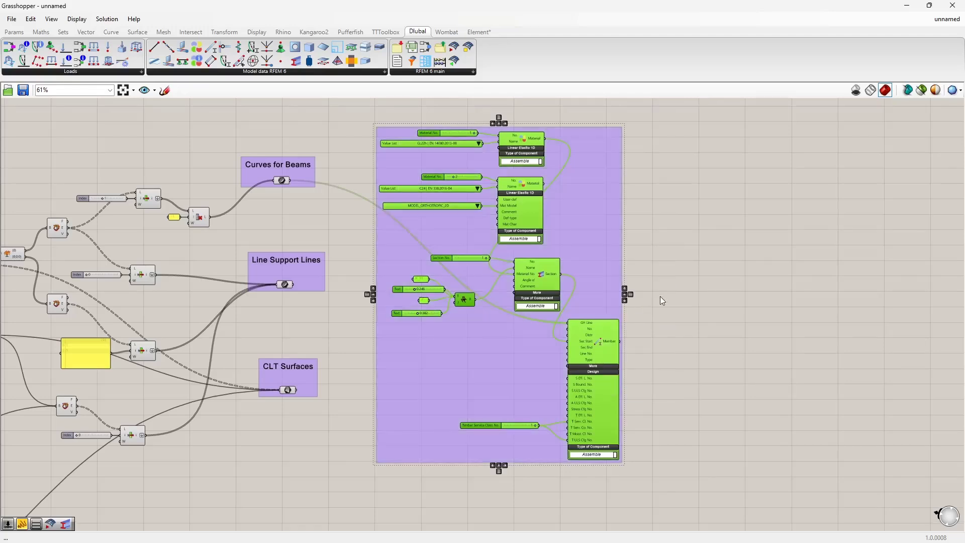
click(665, 261)
mouse_move(642, 293)
right_down()
mouse_move(644, 267)
mouse_move(633, 290)
right_up()
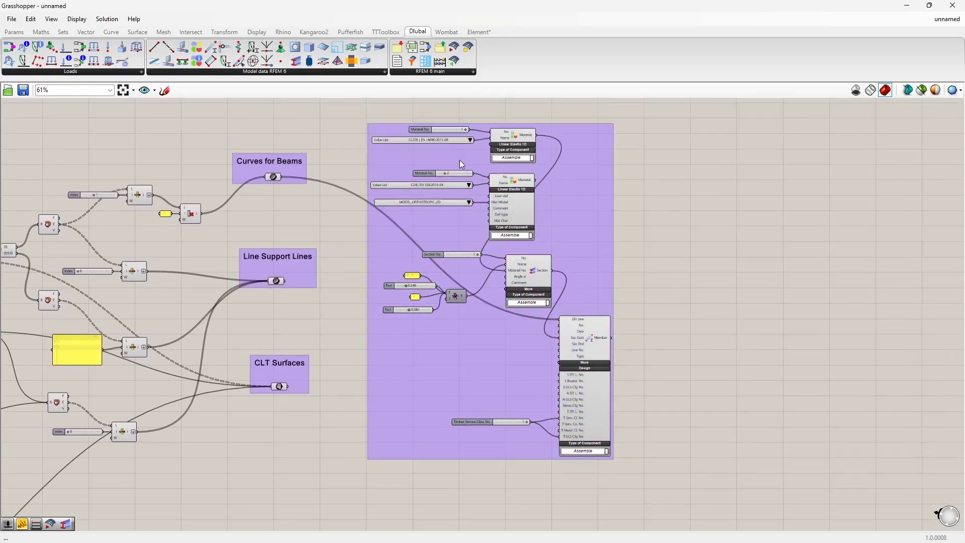
scroll(537, 424, down, 5)
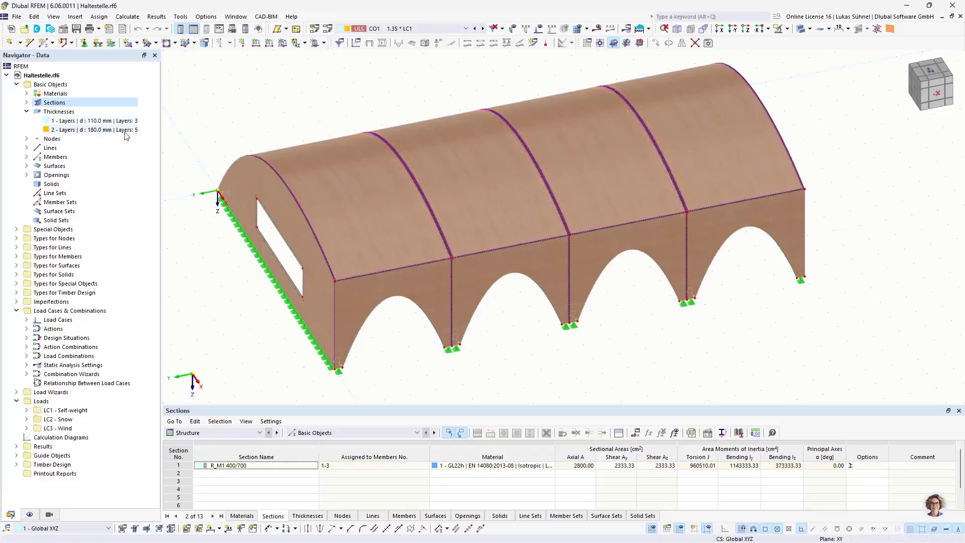
Step: Switch to RFEM and examine the thickness type and layer materials, thicknesses and directions of the arched side wall surface, cancelling without changes
double_click(354, 309)
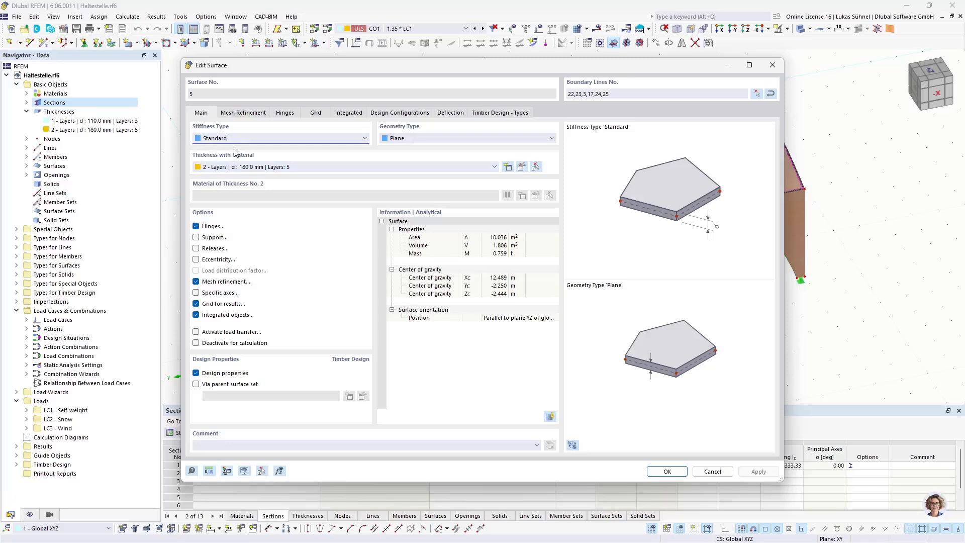
click(522, 170)
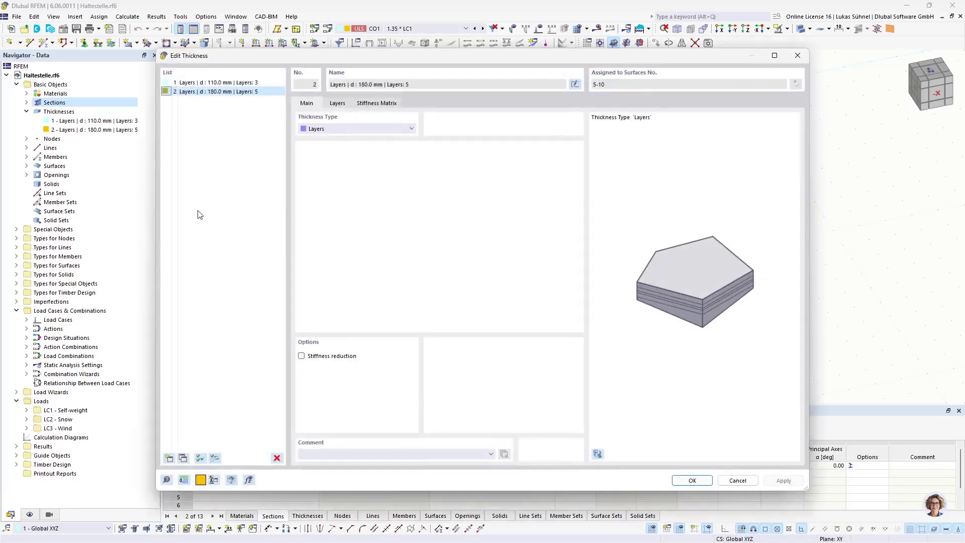
click(353, 131)
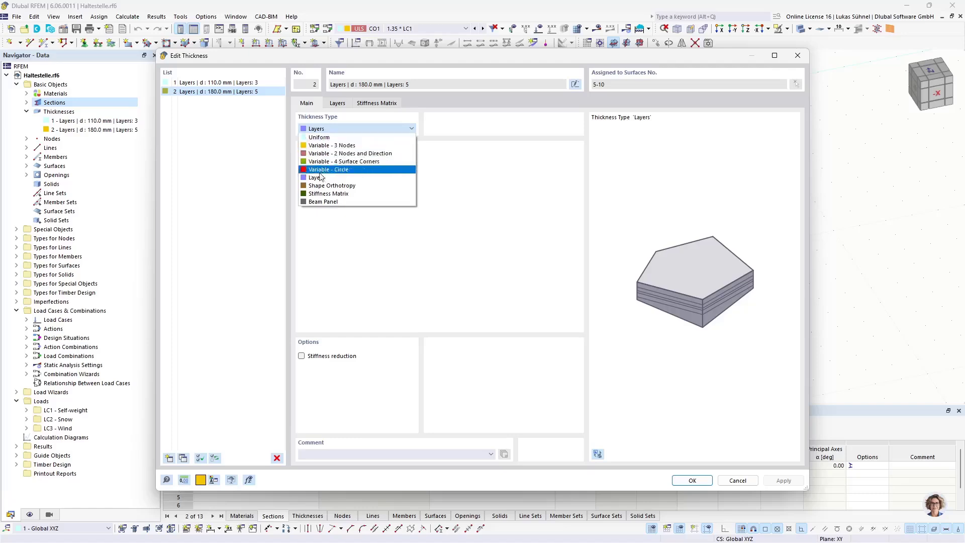
click(337, 104)
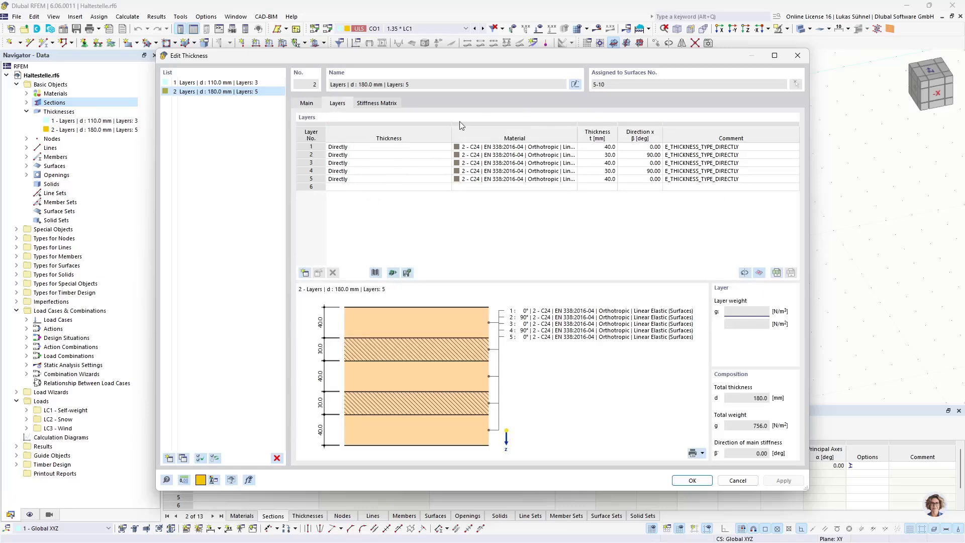
click(514, 149)
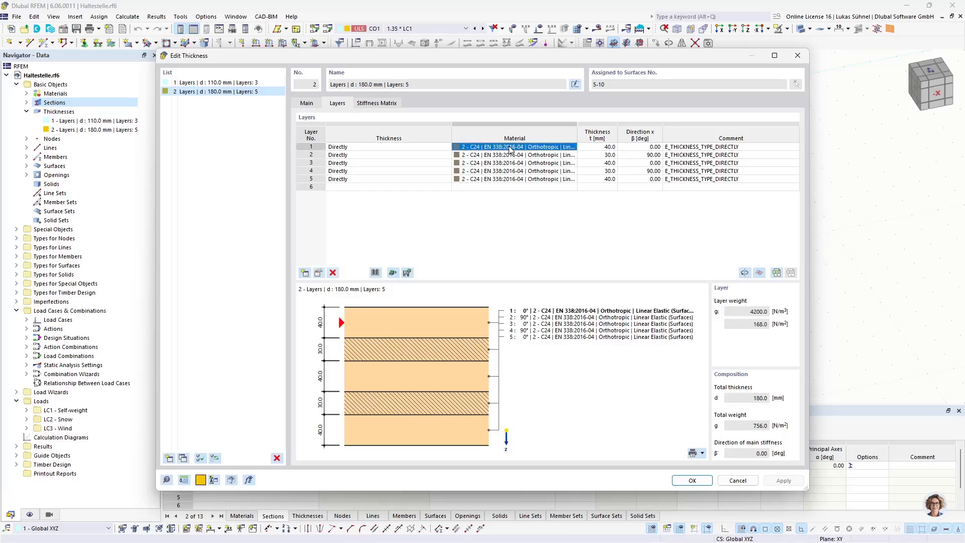
click(604, 148)
key(Tab)
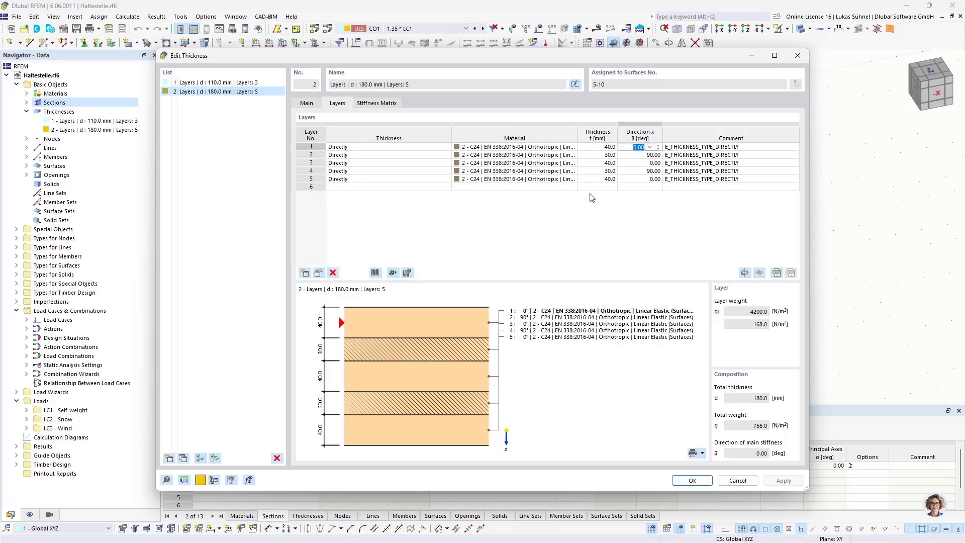
click(737, 480)
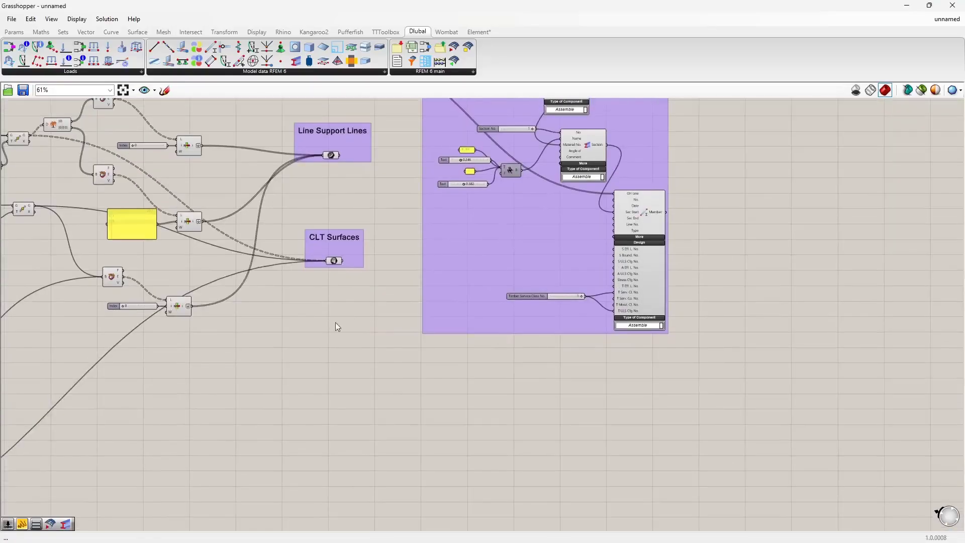
Step: Return to Grasshopper and add a Dlubal Thickness component on the empty canvas below the beam components group
right_drag(324, 359, 384, 238)
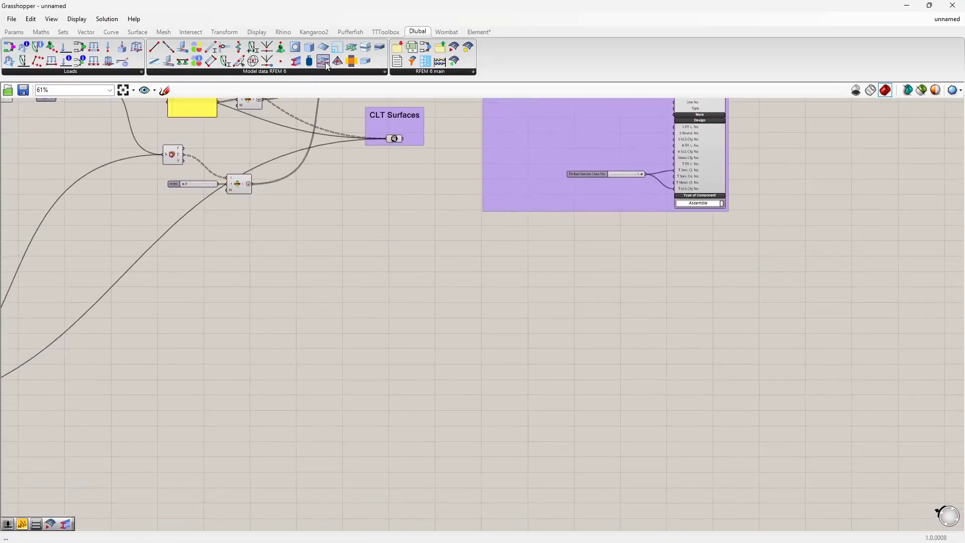
drag(367, 61, 450, 345)
drag(544, 298, 606, 300)
scroll(605, 303, up, 4)
right_drag(435, 323, 526, 366)
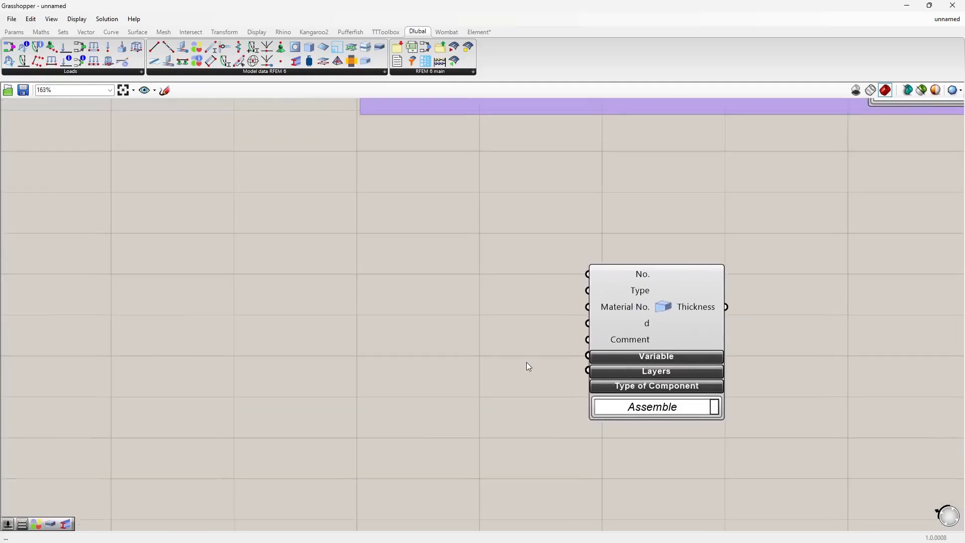
Step: Add a number slider with value 1, connect it to the Thickness component's No. input, and align it with that input
double_click(407, 254)
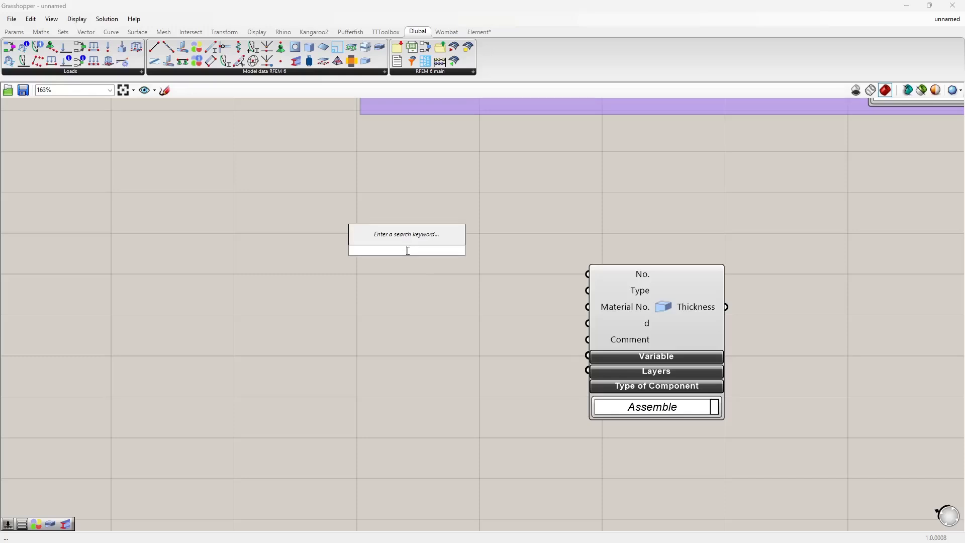
click(430, 240)
drag(475, 253, 587, 274)
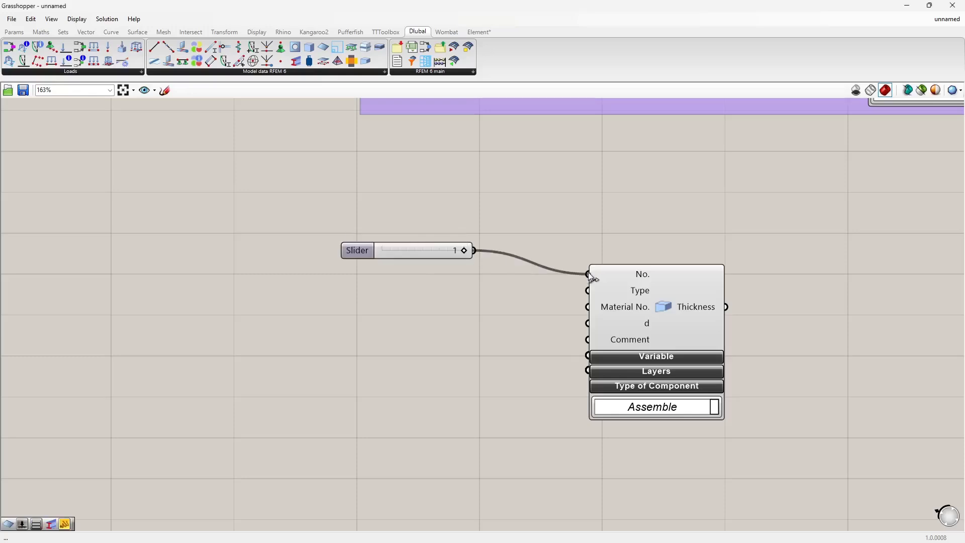
drag(436, 250, 451, 272)
right_drag(502, 327, 415, 285)
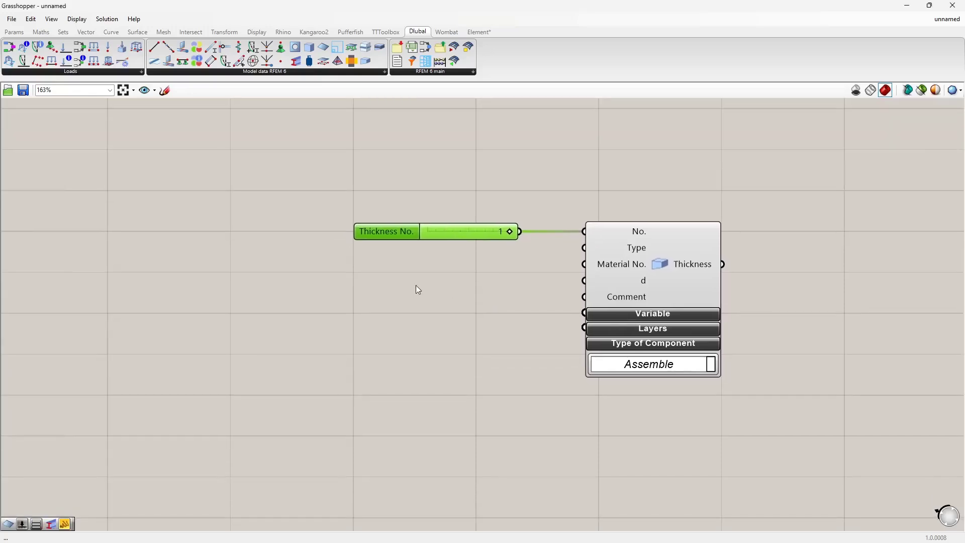
Step: Add a Value List, connect it to the Thickness component's Type input, and set it to TYPE_LAYERS
double_click(401, 294)
text(va)
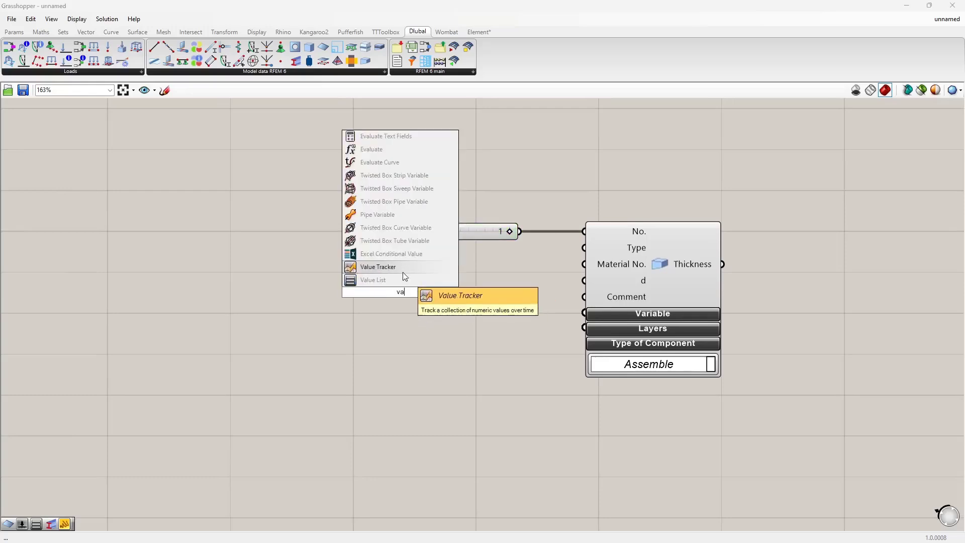
click(402, 280)
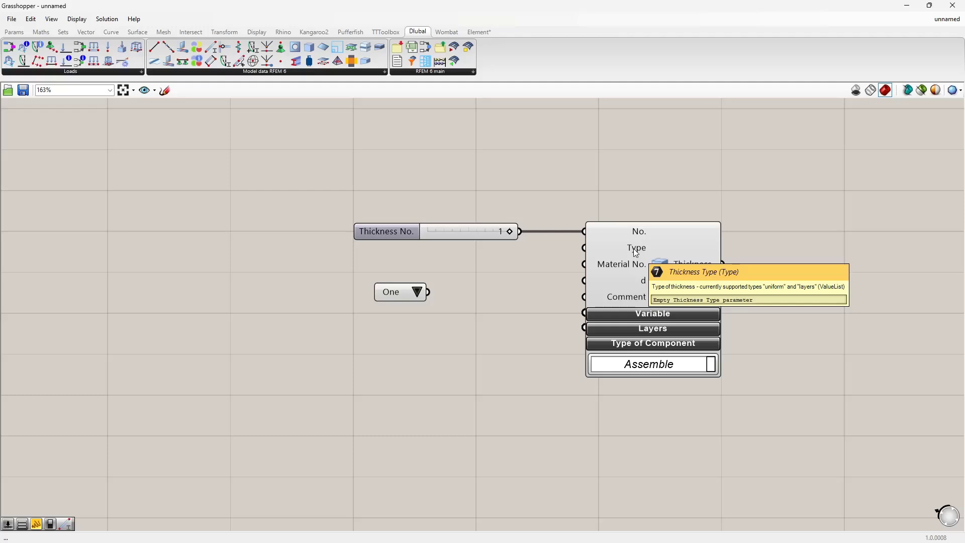
drag(427, 294, 583, 248)
drag(506, 297, 456, 281)
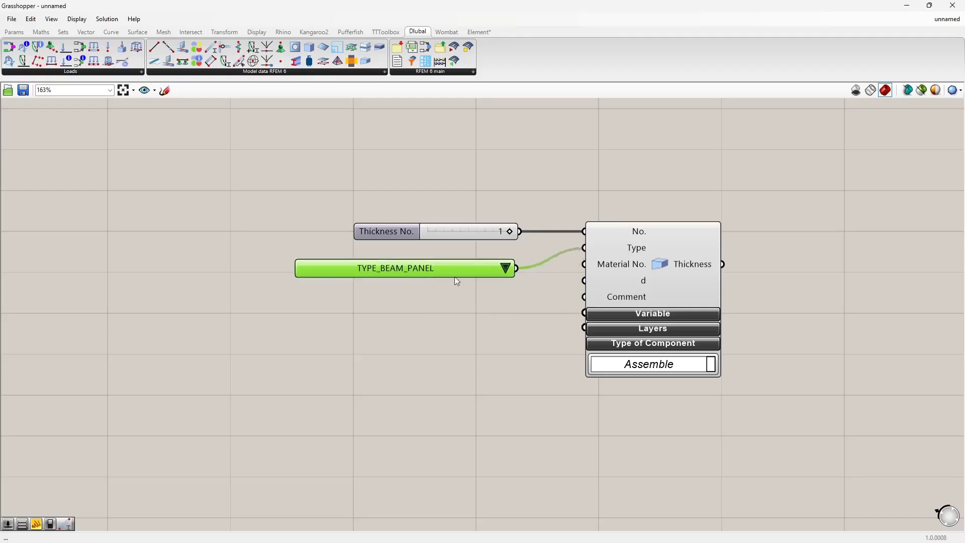
click(505, 268)
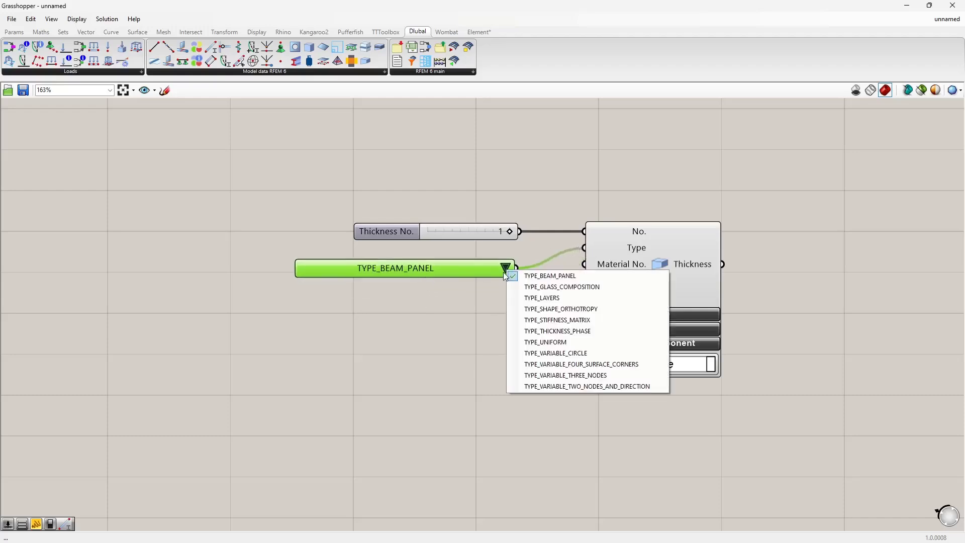
click(522, 297)
right_drag(461, 309, 502, 288)
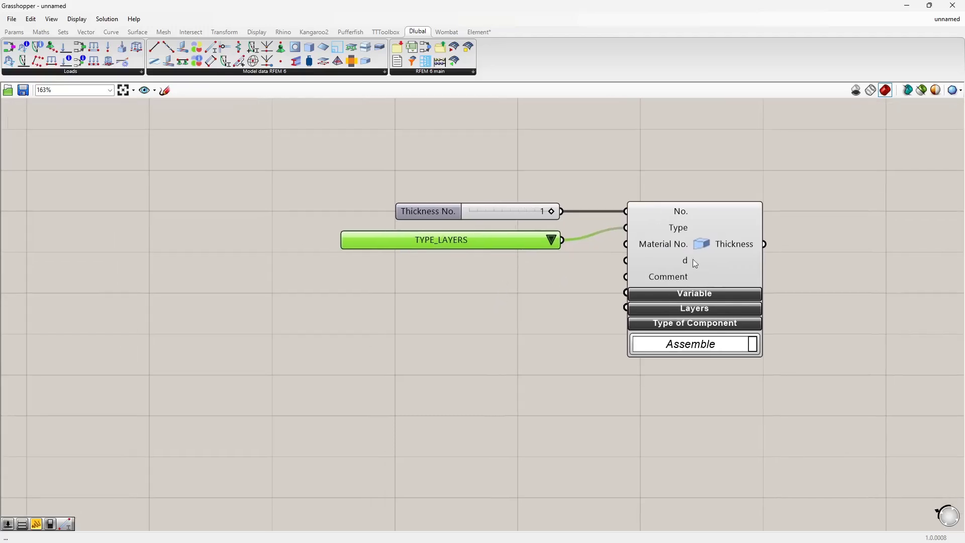
Step: Expand the Thickness component's Layers section and connect a new Thickness Layers Reference Table component to its Layers input
click(676, 311)
right_drag(491, 362, 597, 282)
scroll(597, 282, down, 1)
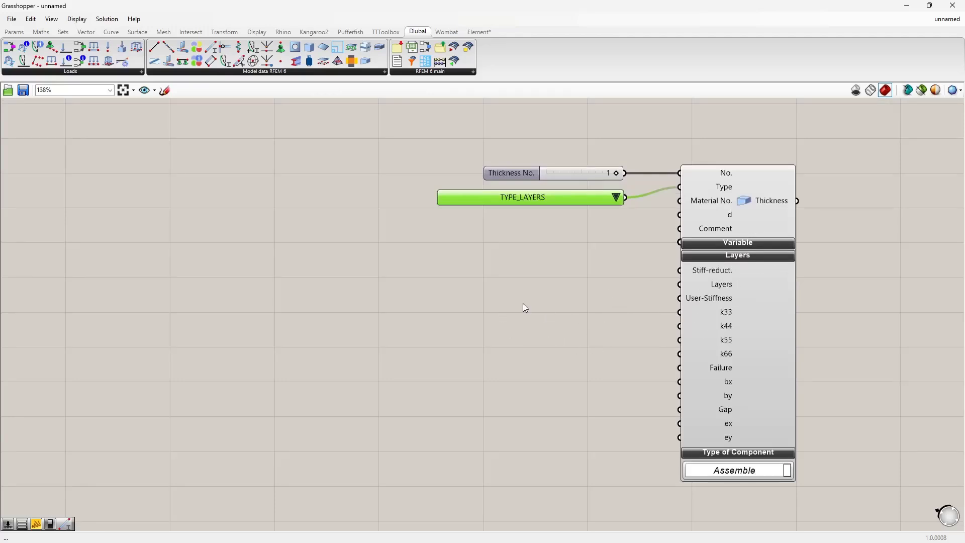
mouse_move(720, 286)
drag(376, 48, 405, 298)
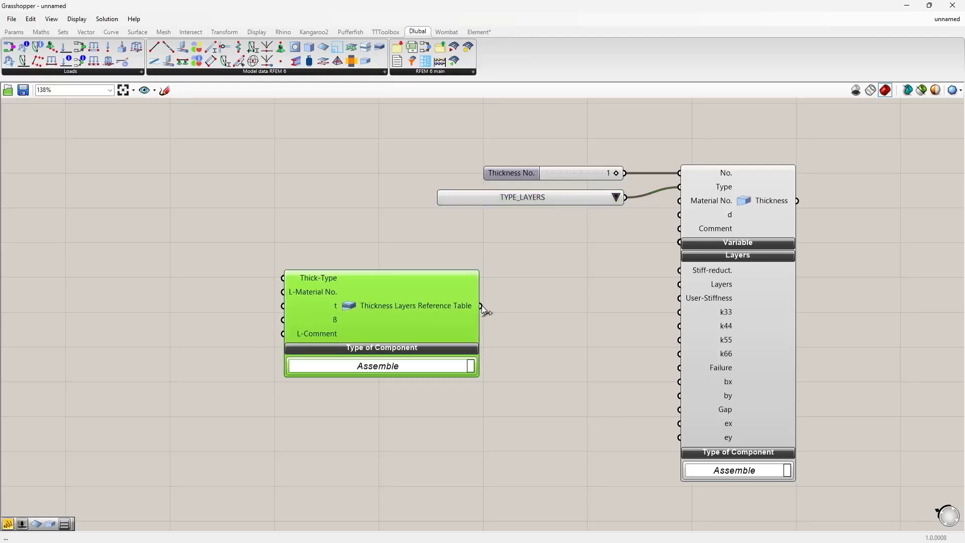
drag(480, 306, 679, 284)
drag(413, 312, 502, 293)
right_drag(379, 294, 481, 285)
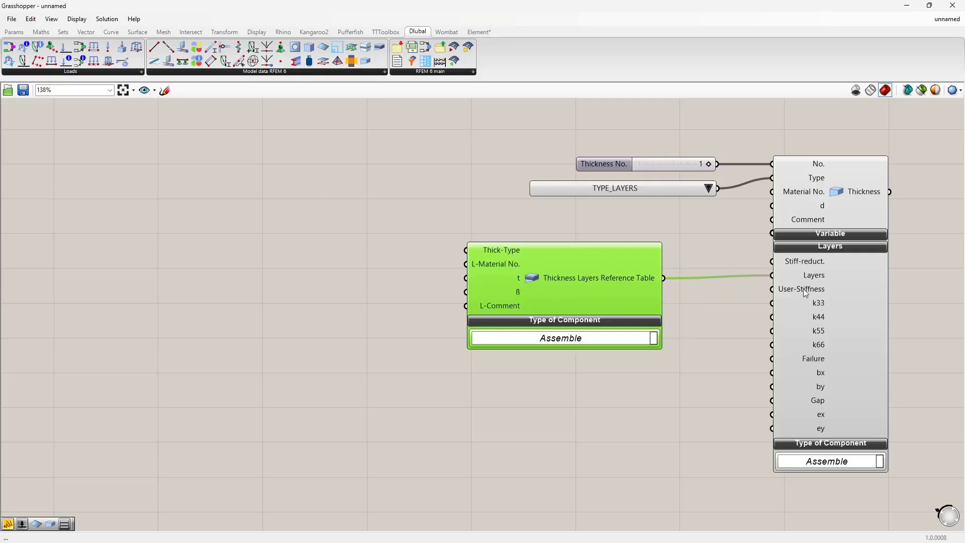
click(819, 261)
click(371, 271)
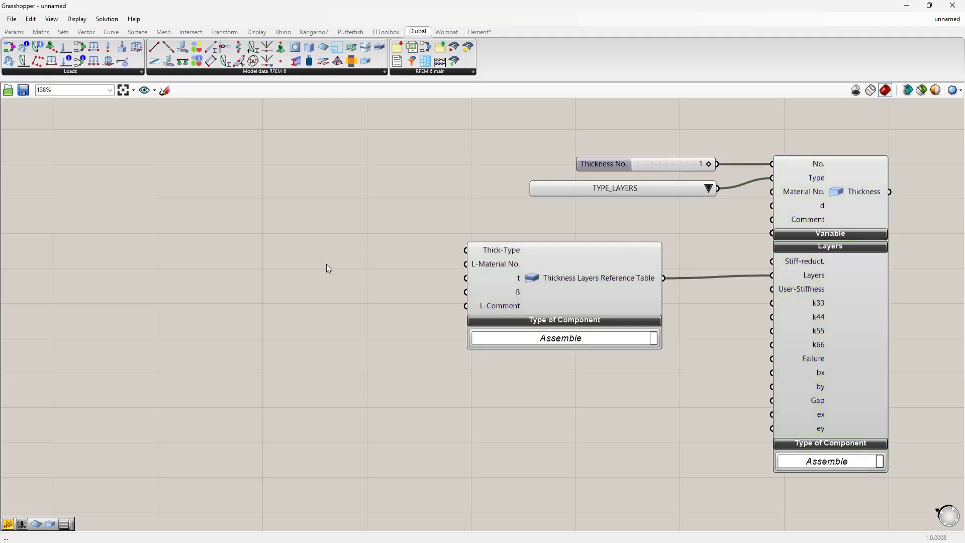
Step: Add a number slider with value 2 and connect it to the layers table's L-Material No. input, aligned with it
double_click(302, 270)
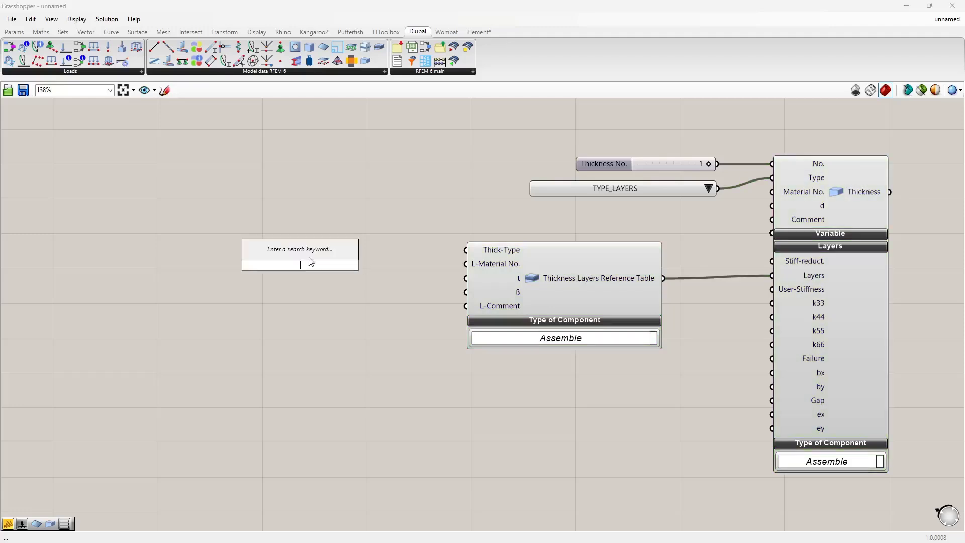
text(2)
key(Return)
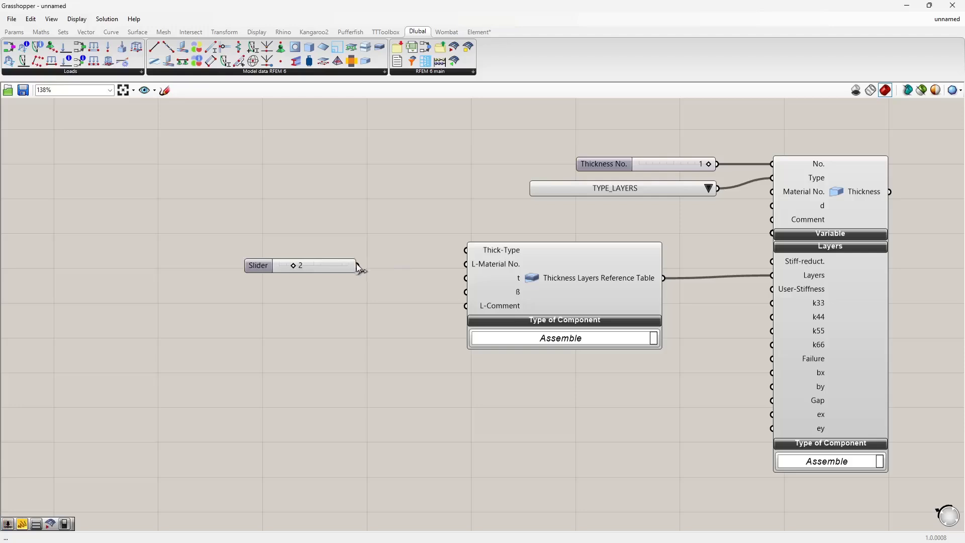
drag(358, 266, 463, 268)
drag(366, 269, 381, 267)
click(350, 298)
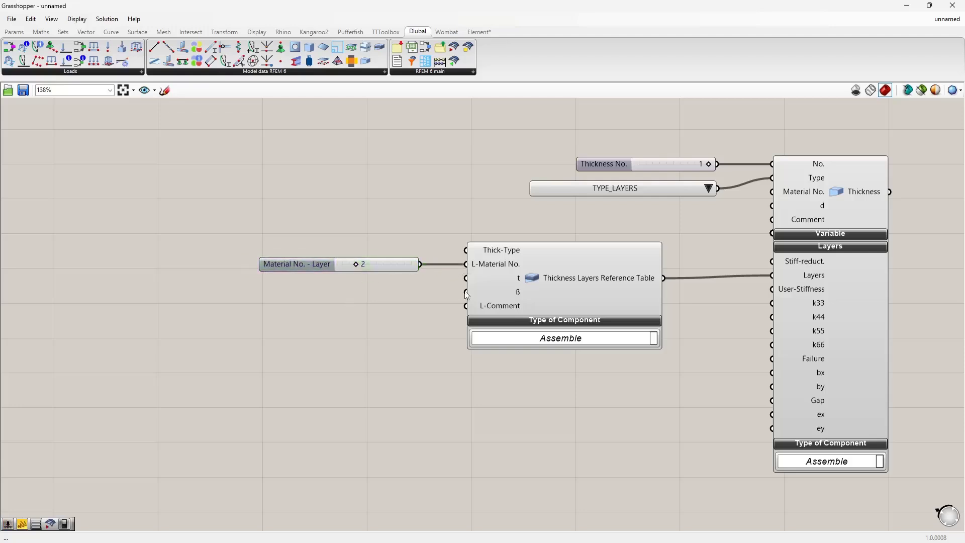
Step: Add a panel listing 0.4, 0.3 and 0.4 as separate items with multiline data off, and connect it to the layers table's t input
double_click(273, 296)
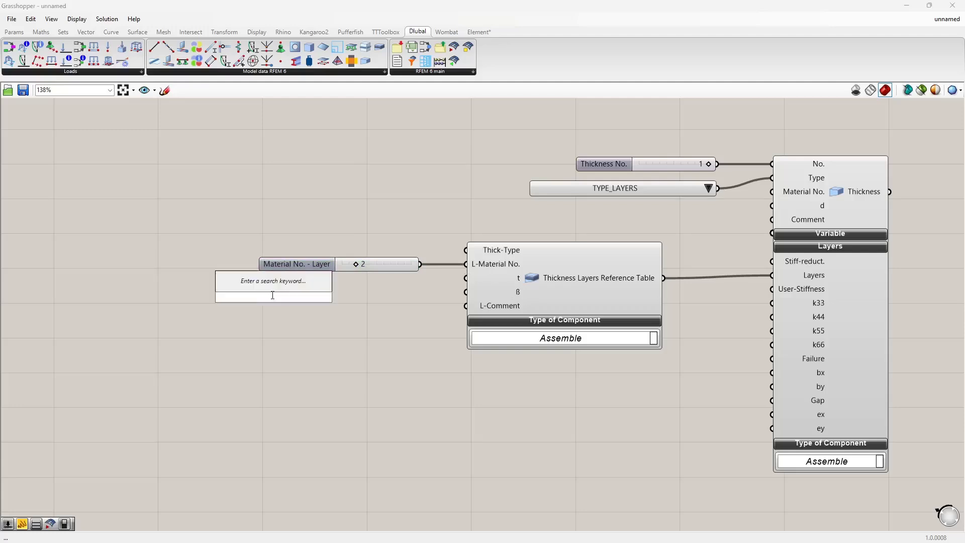
text(panel)
key(Return)
click(273, 298)
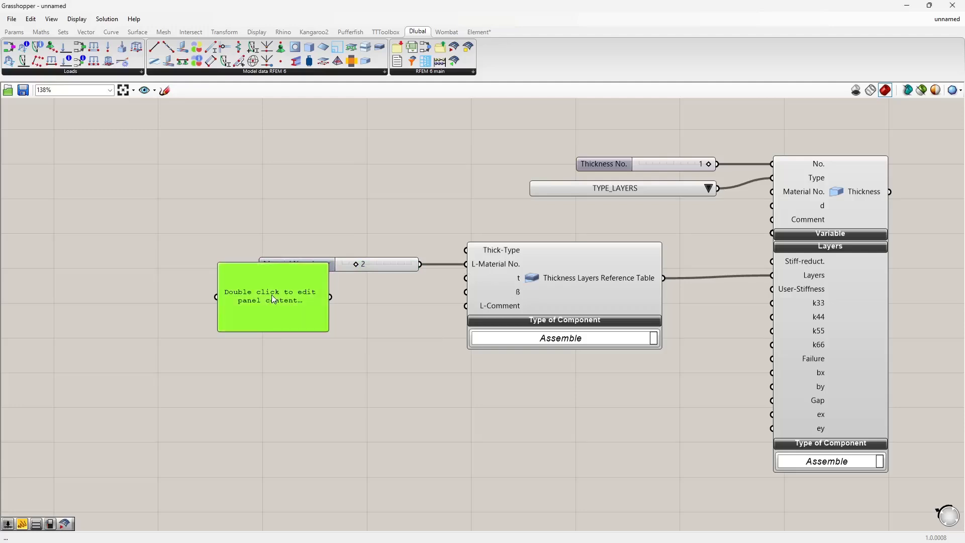
right_drag(273, 298, 258, 310)
double_click(258, 310)
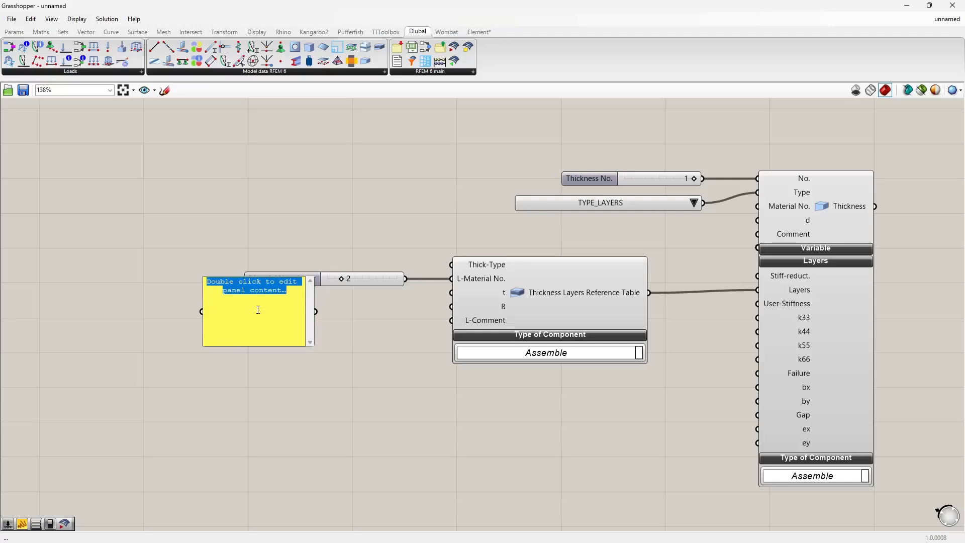
text(0.4)
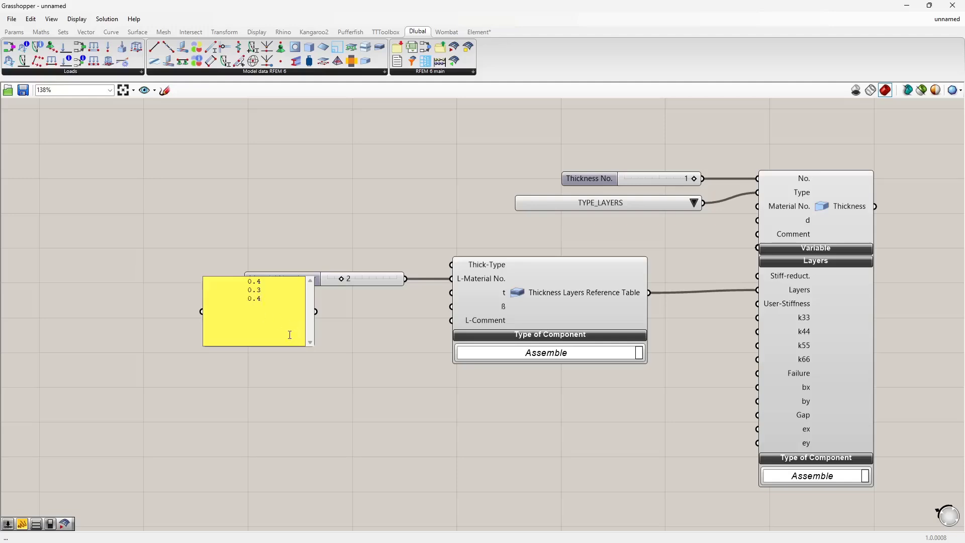
click(379, 375)
right_click(269, 328)
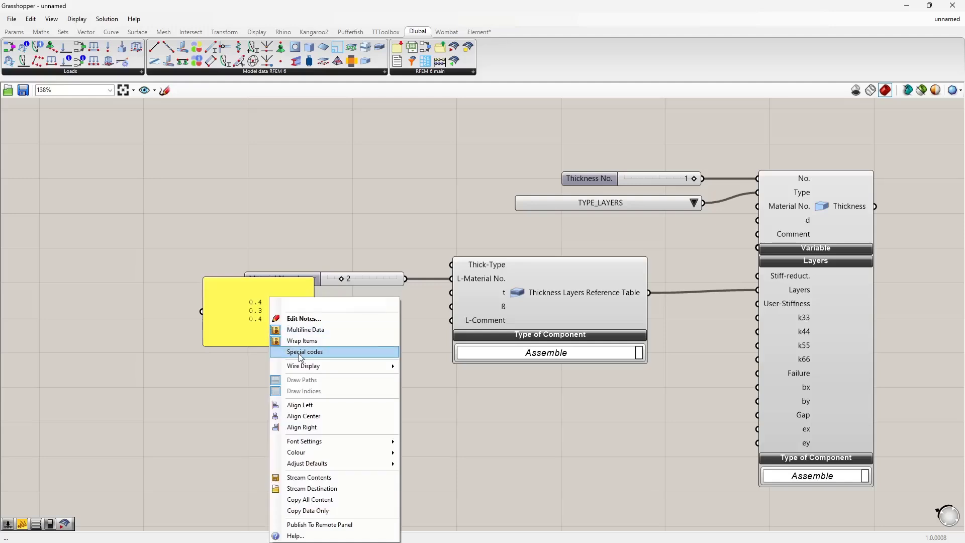
click(305, 330)
drag(309, 335, 451, 292)
Step: Duplicate the layer thickness panel below, connect the copy to the ß input, and set its entries to 0, 0.5*Pi and 0
drag(285, 339, 303, 424)
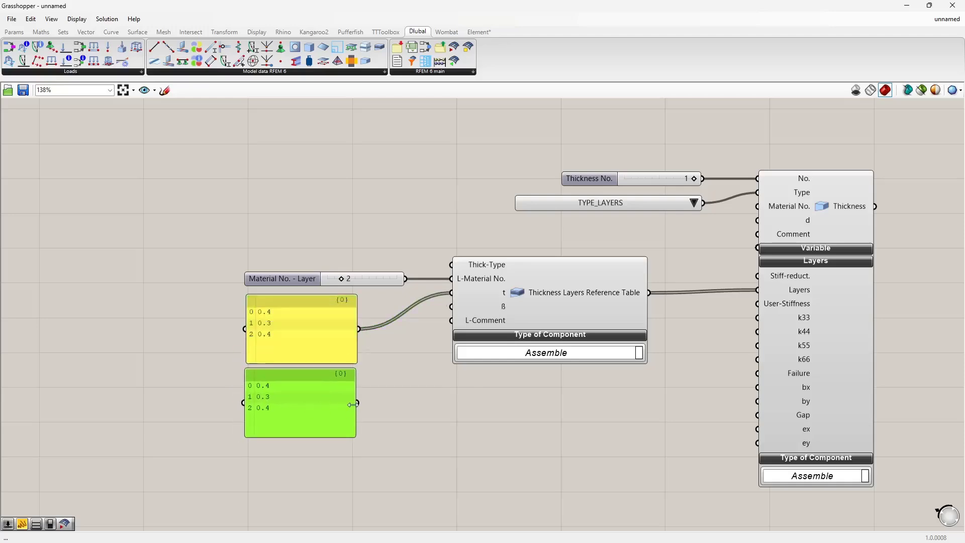
drag(356, 403, 452, 306)
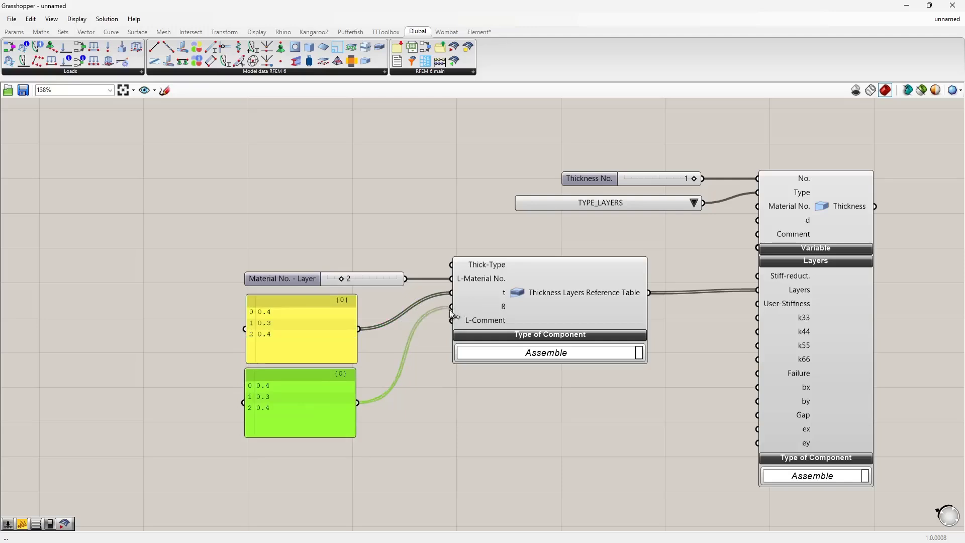
double_click(304, 411)
text(0 )
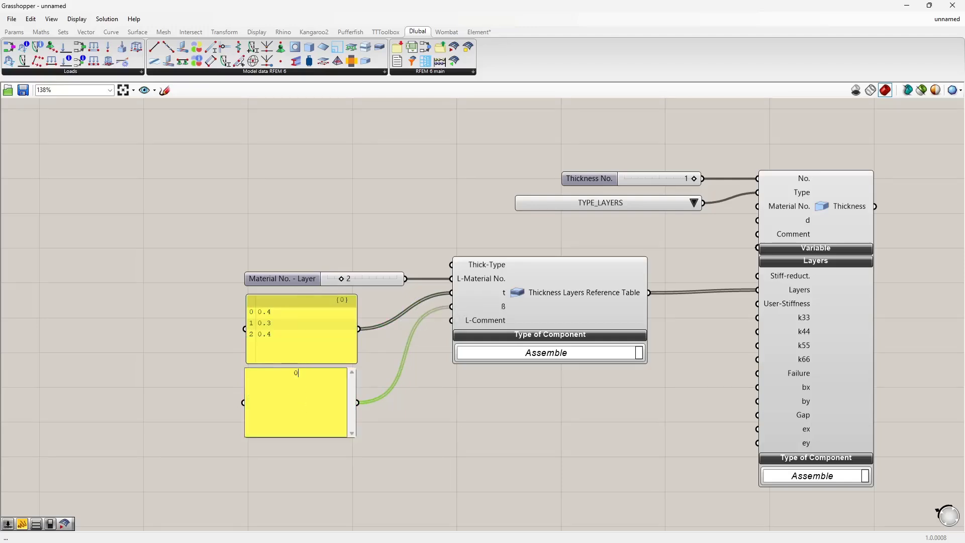
text(0.5*Pi)
click(411, 444)
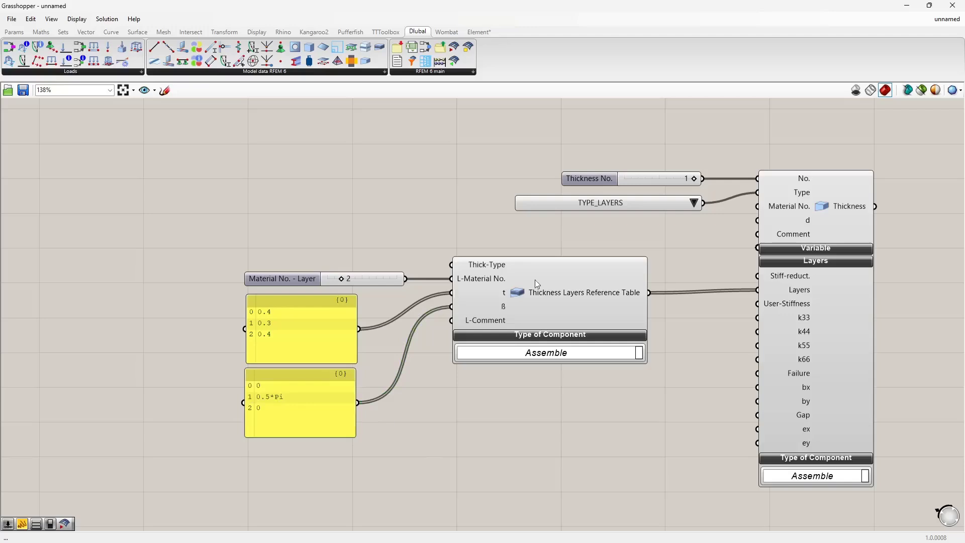
Step: Switch to RFEM and examine thickness 1's layers, stiffness reduction multipliers and CLT options, cancelling without changes
right_drag(564, 387, 391, 375)
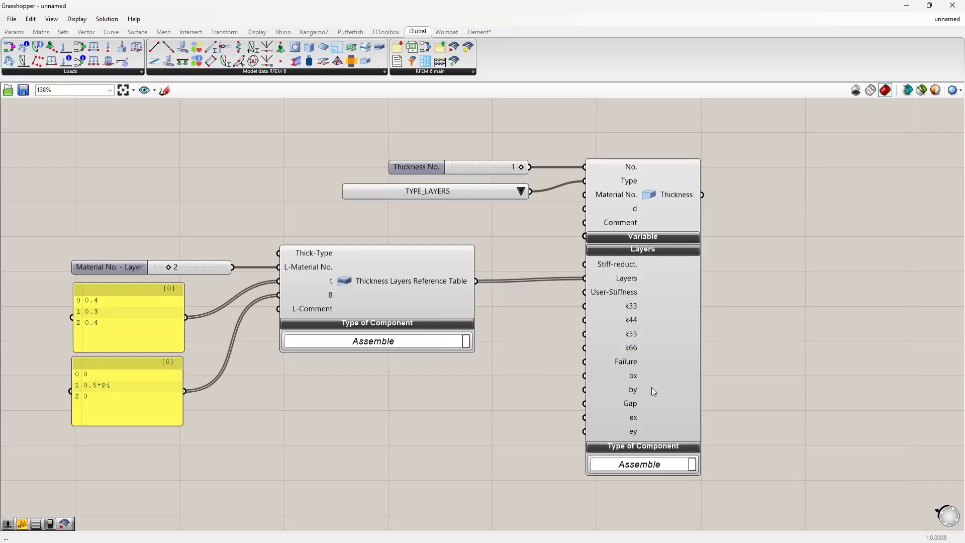
key(alt+Tab)
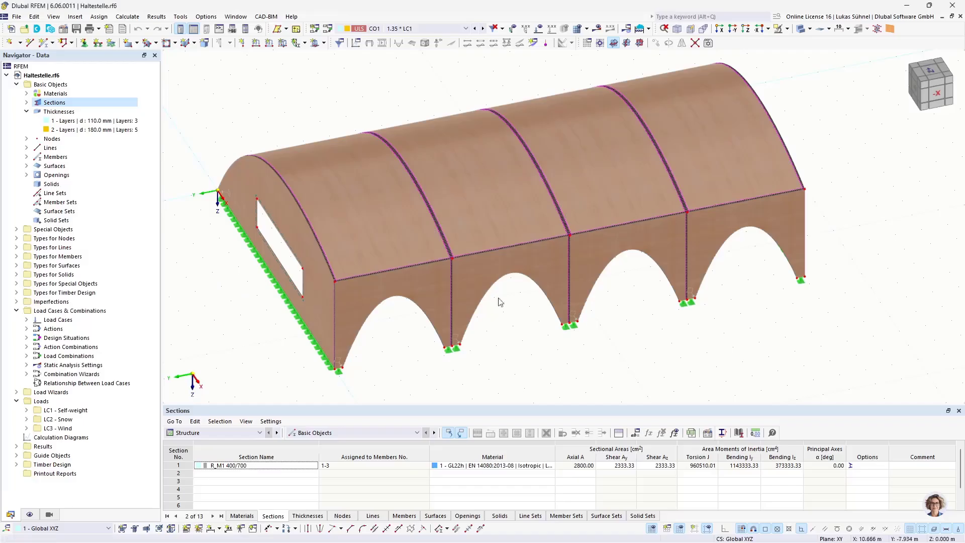
double_click(93, 120)
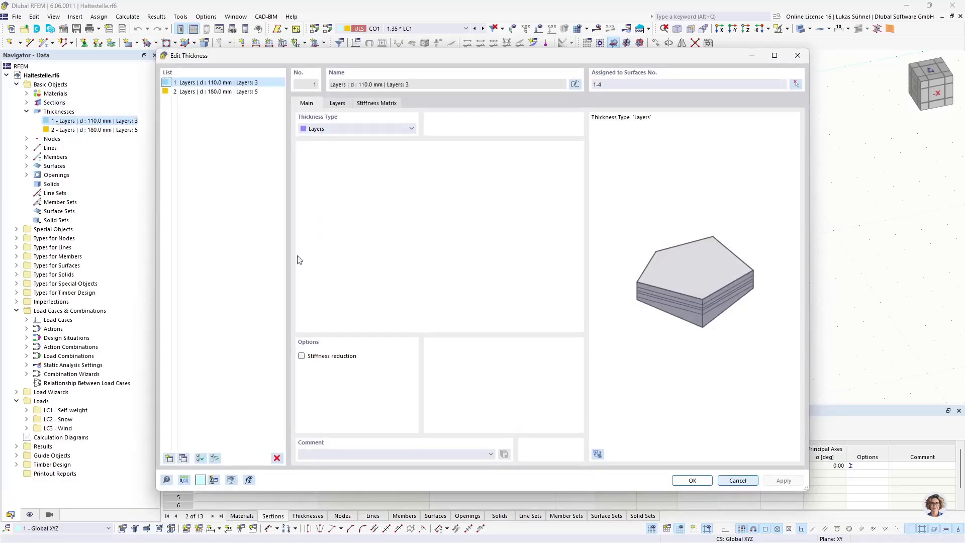
click(301, 356)
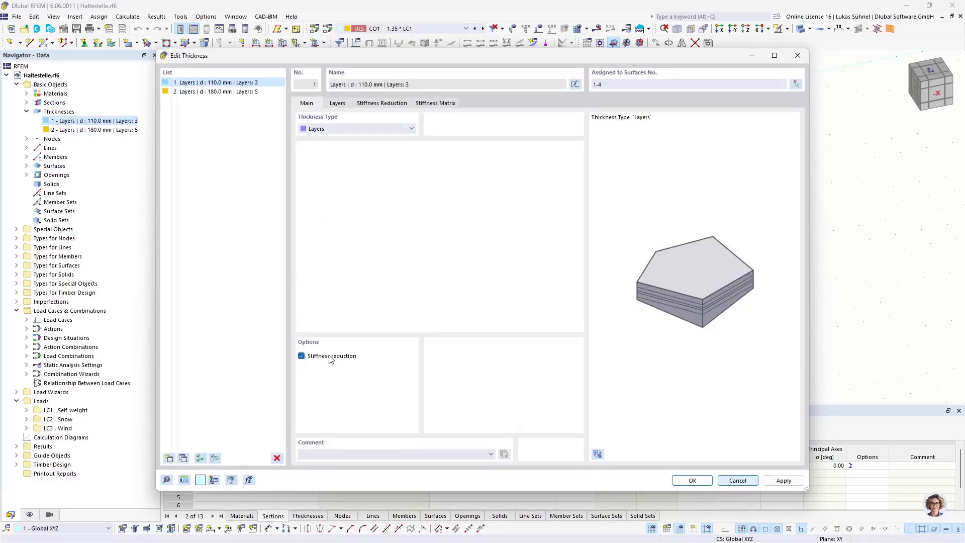
click(357, 104)
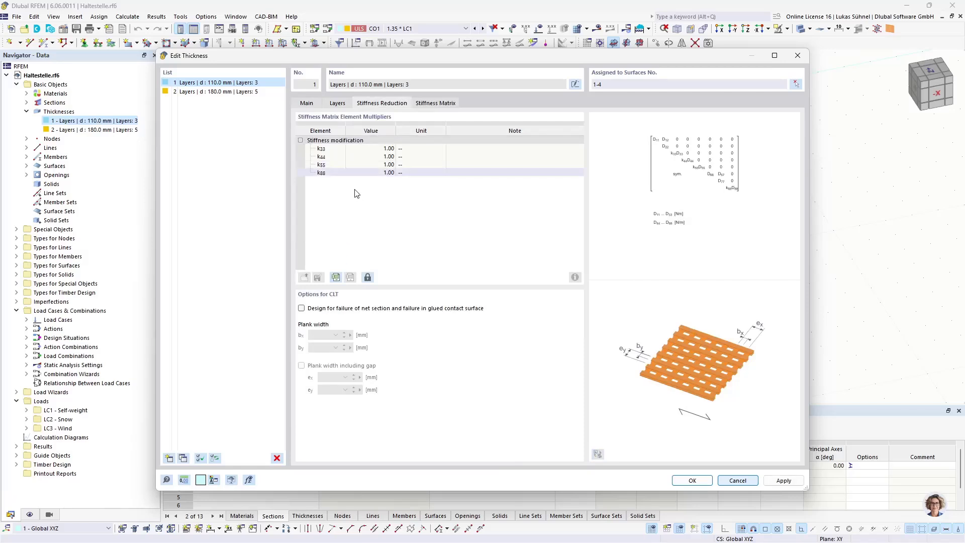
click(344, 104)
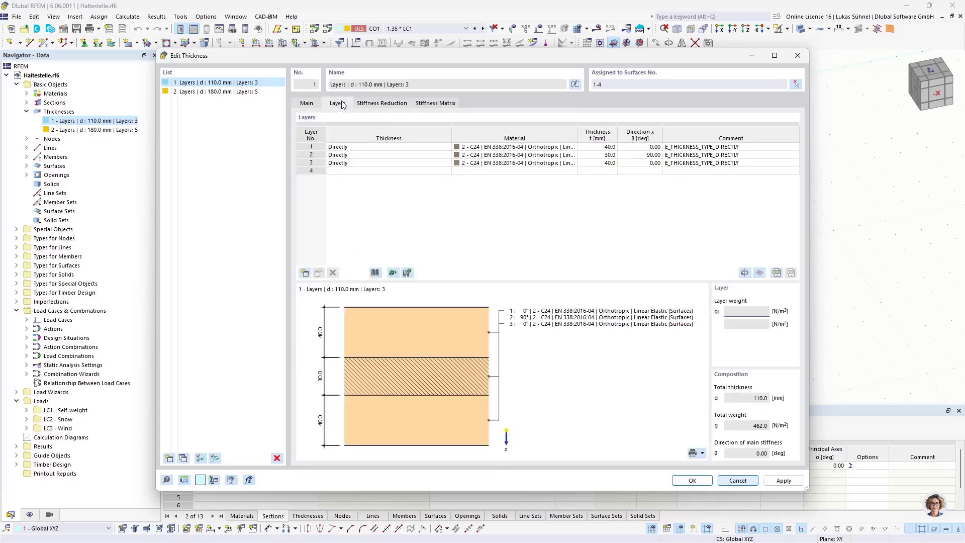
click(309, 104)
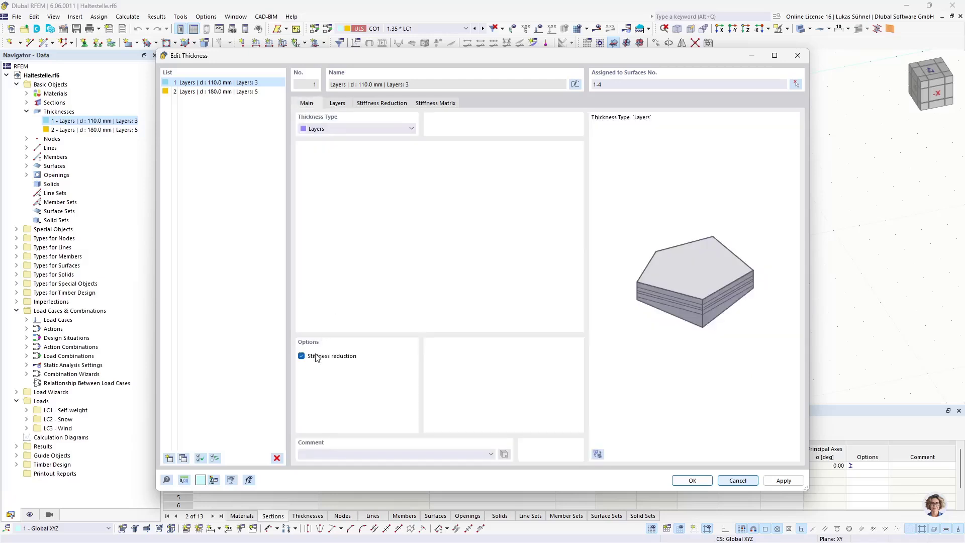
click(398, 104)
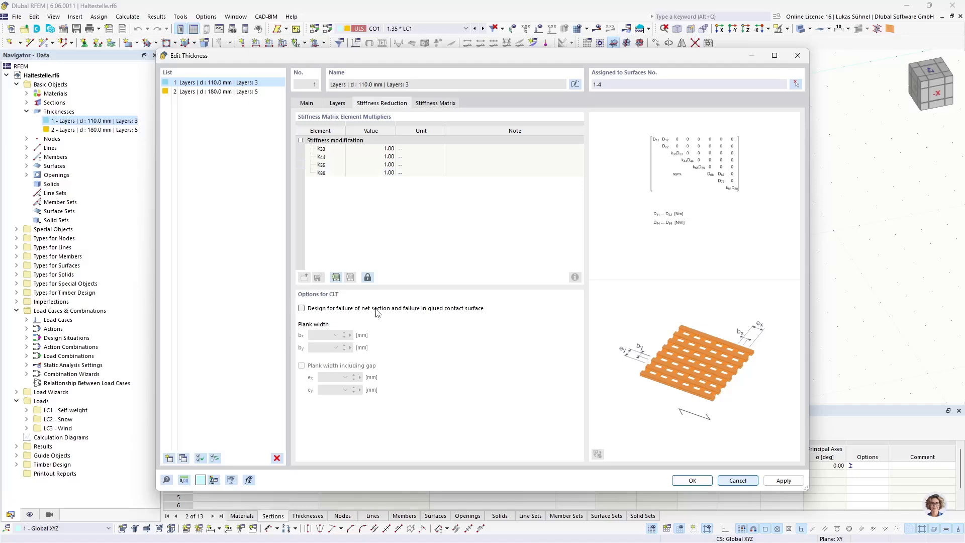
click(731, 482)
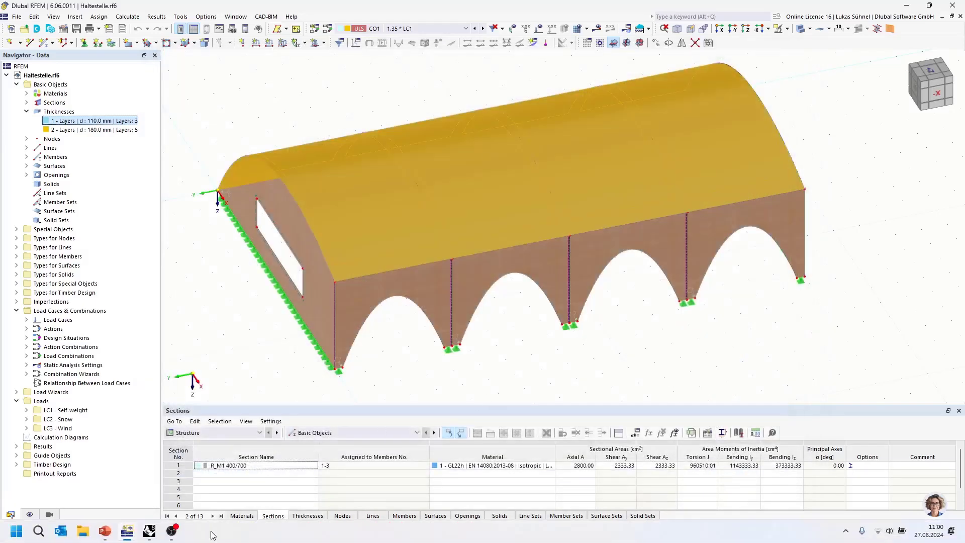
Step: Return to Grasshopper, add a Dlubal Surface component beside the Thickness component, and connect the Thickness output to its Thickness No. input
click(150, 531)
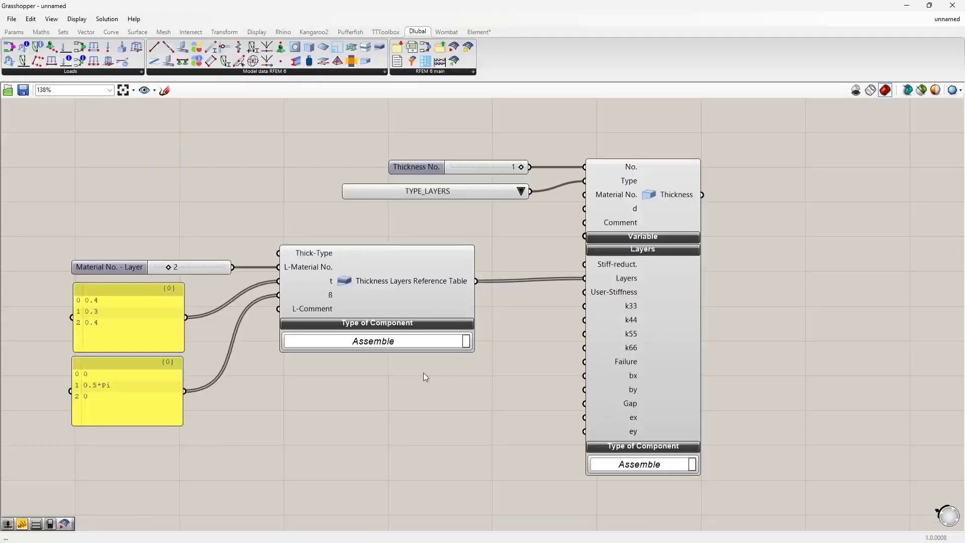
scroll(426, 377, down, 3)
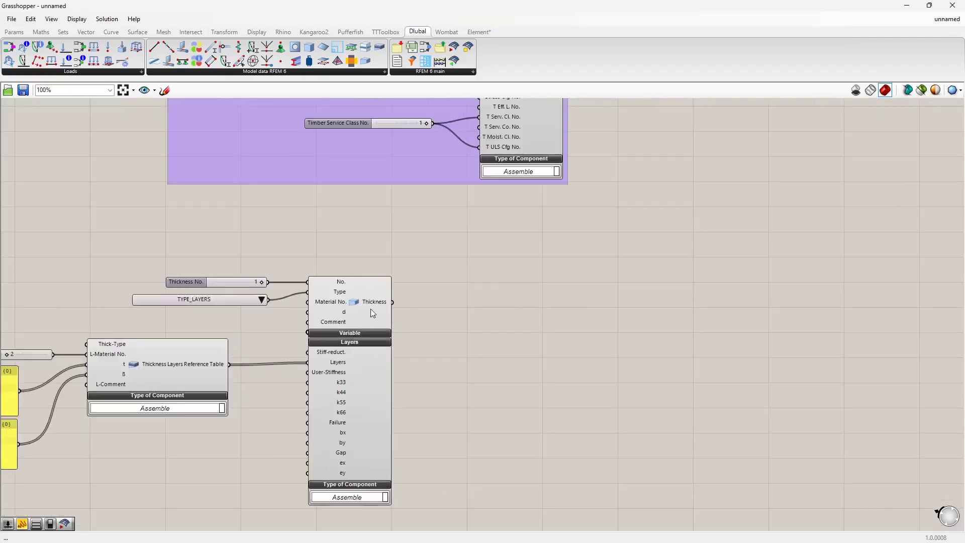
scroll(548, 295, down, 3)
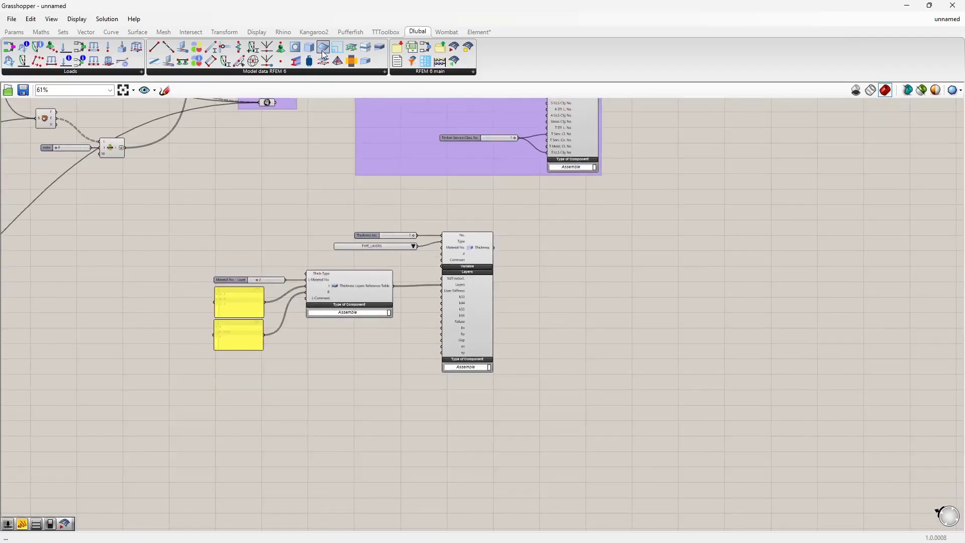
drag(646, 309, 646, 310)
scroll(523, 242, up, 3)
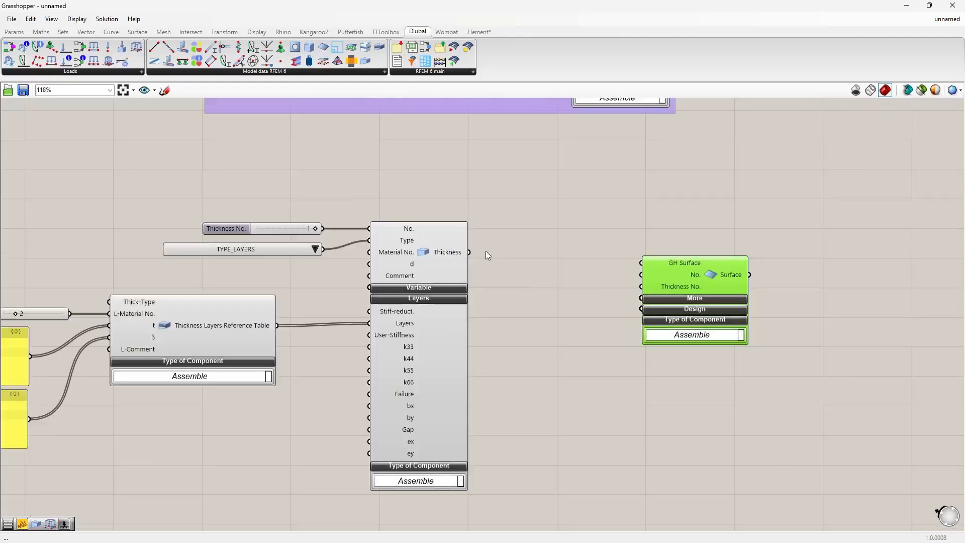
drag(468, 253, 676, 244)
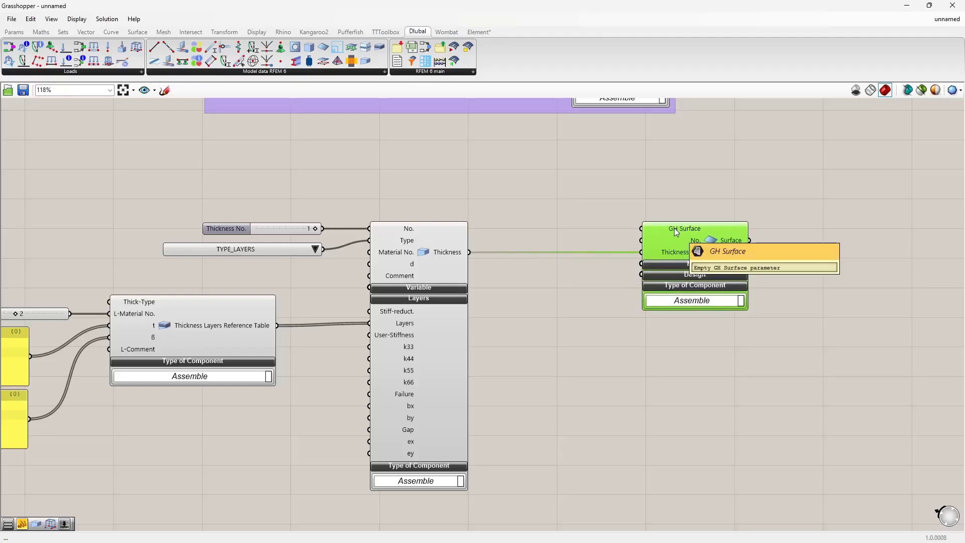
Step: Select the geometry parameter in the CLT Surfaces group and move the Grasshopper window aside to examine the surfaces in Rhino
scroll(505, 241, down, 3)
right_drag(348, 222, 435, 379)
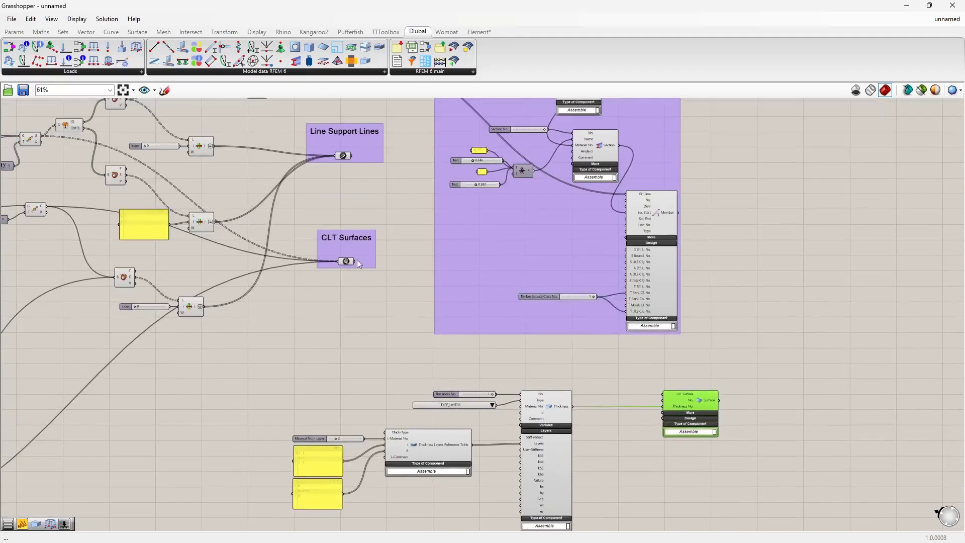
scroll(345, 249, up, 2)
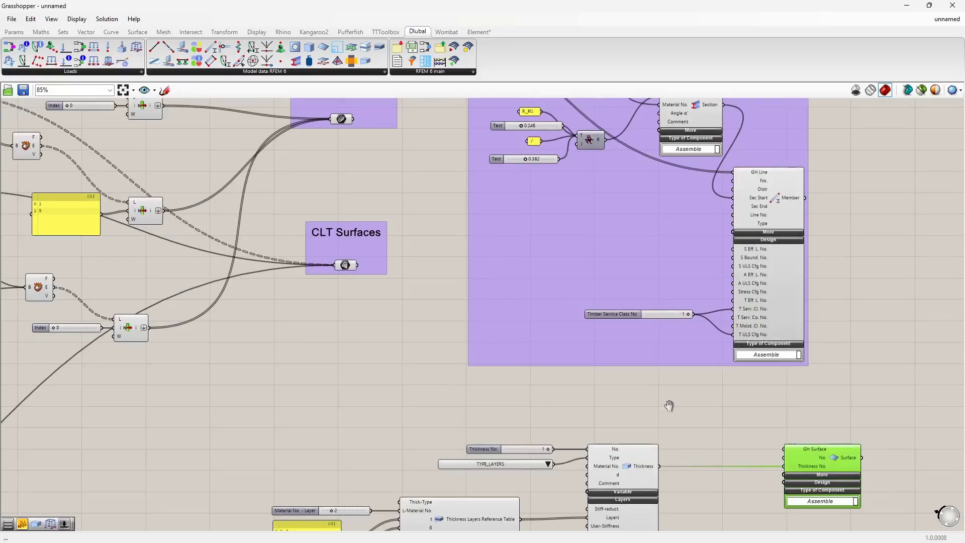
right_drag(669, 405, 644, 316)
click(602, 379)
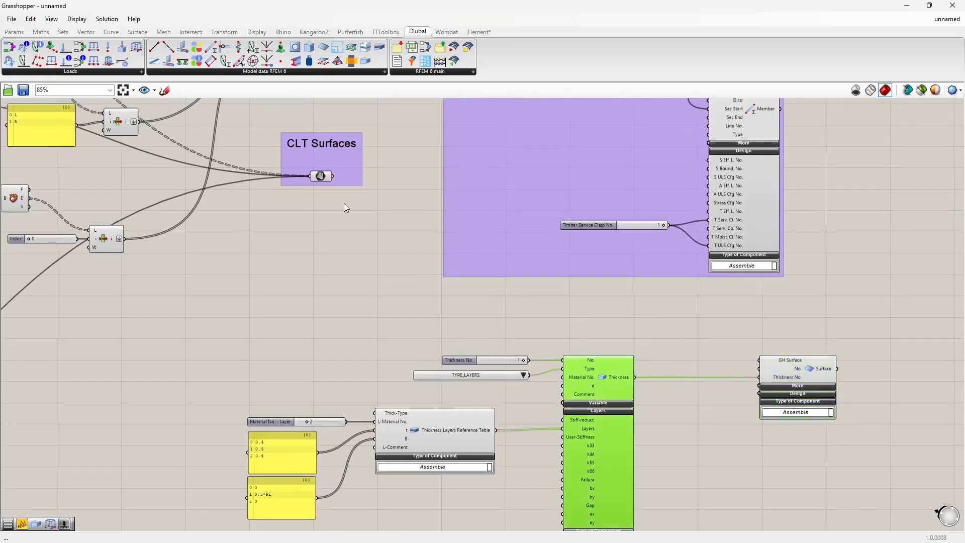
click(321, 176)
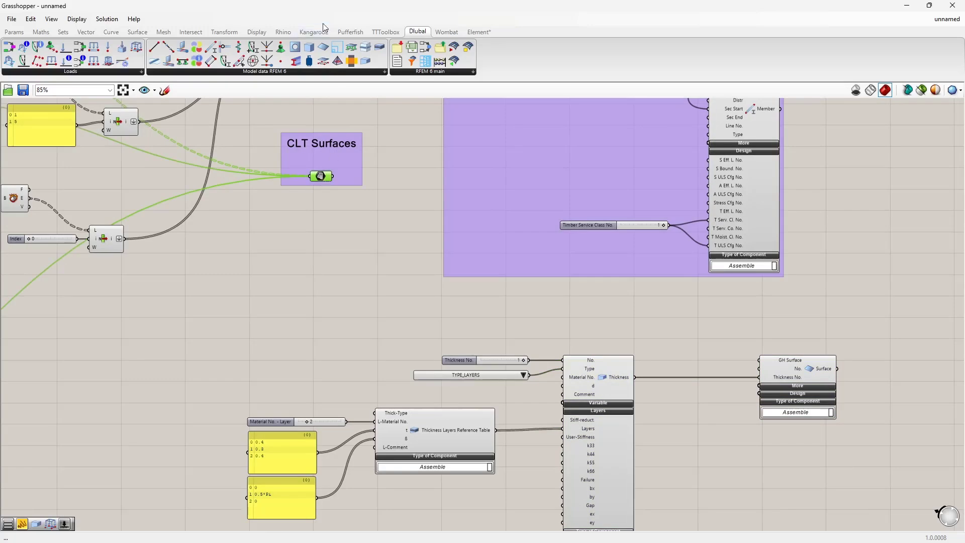
drag(322, 14, 963, 146)
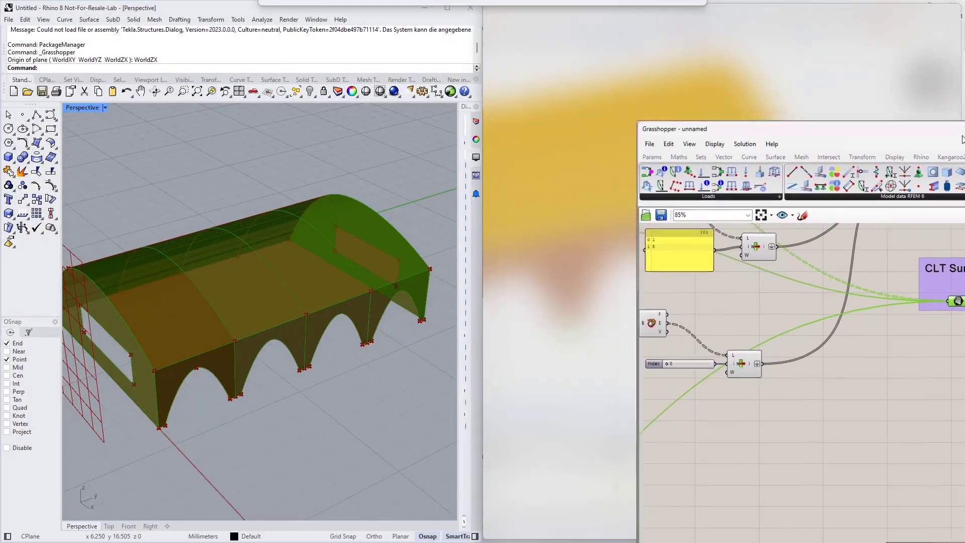
Step: Bring the Grasshopper window back and examine the CLT Surfaces parameter's branches in a temporary panel, removing the panel when done
click(819, 200)
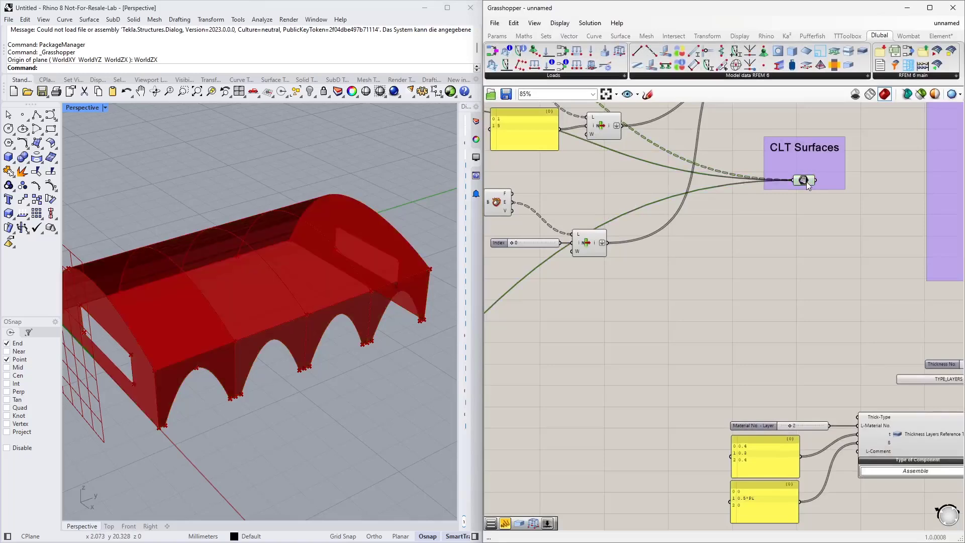
click(807, 184)
right_drag(779, 238, 587, 260)
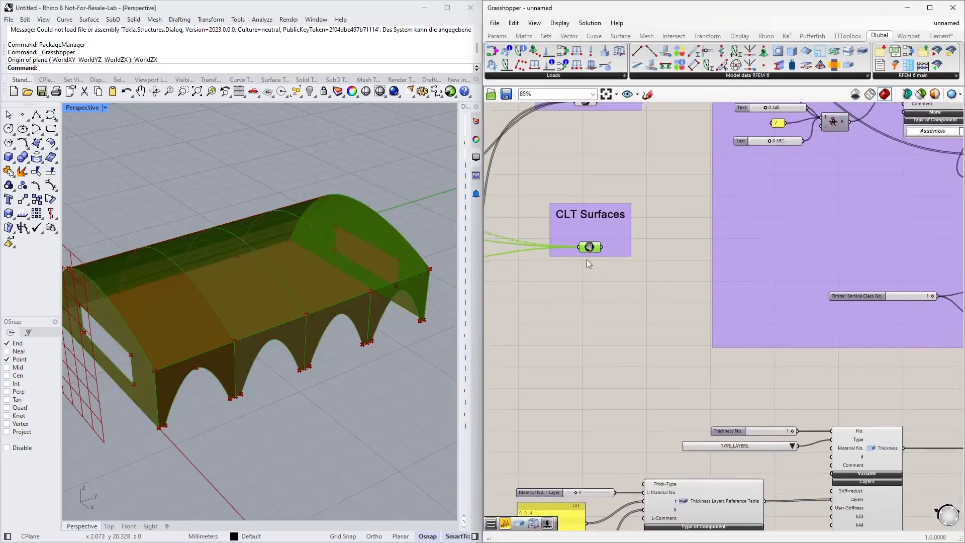
click(497, 36)
drag(623, 65, 668, 294)
scroll(611, 254, up, 5)
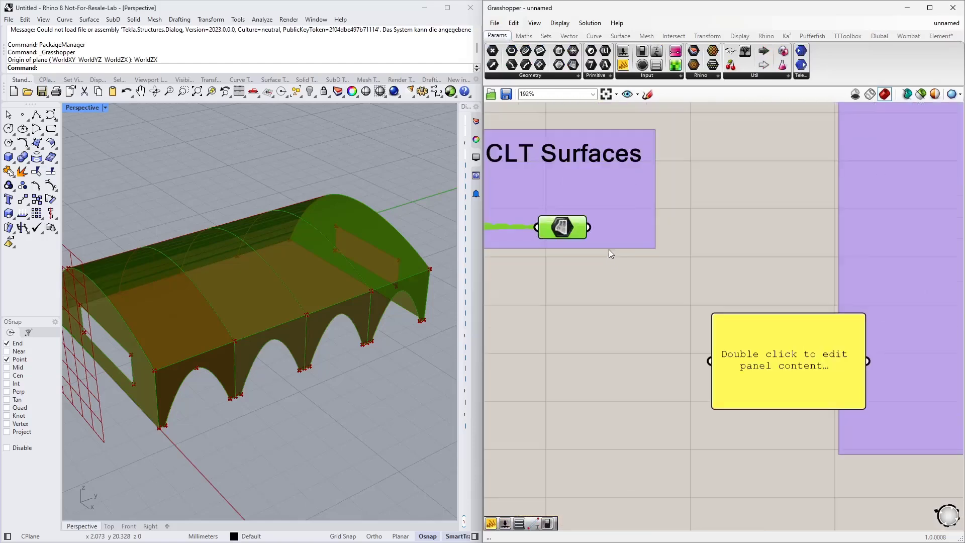
drag(589, 229, 709, 361)
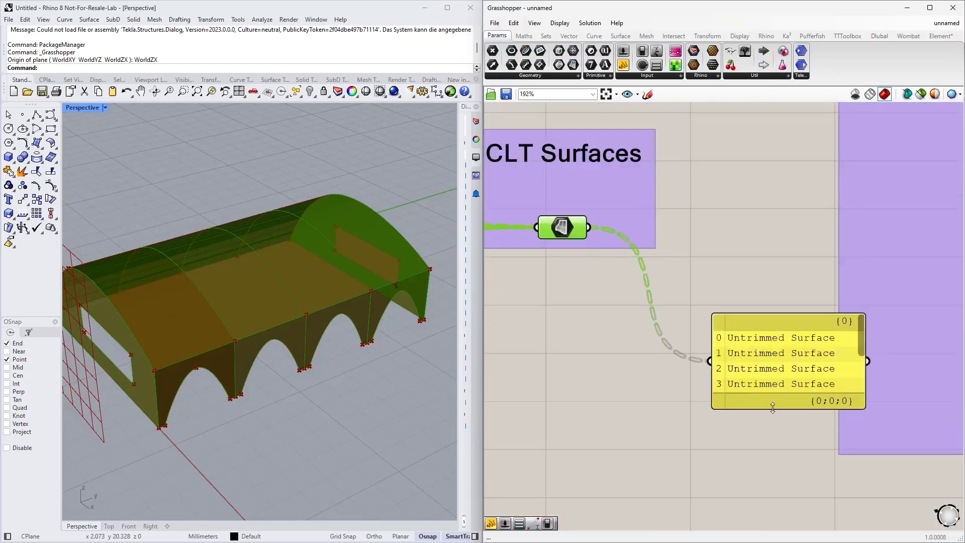
drag(772, 408, 720, 284)
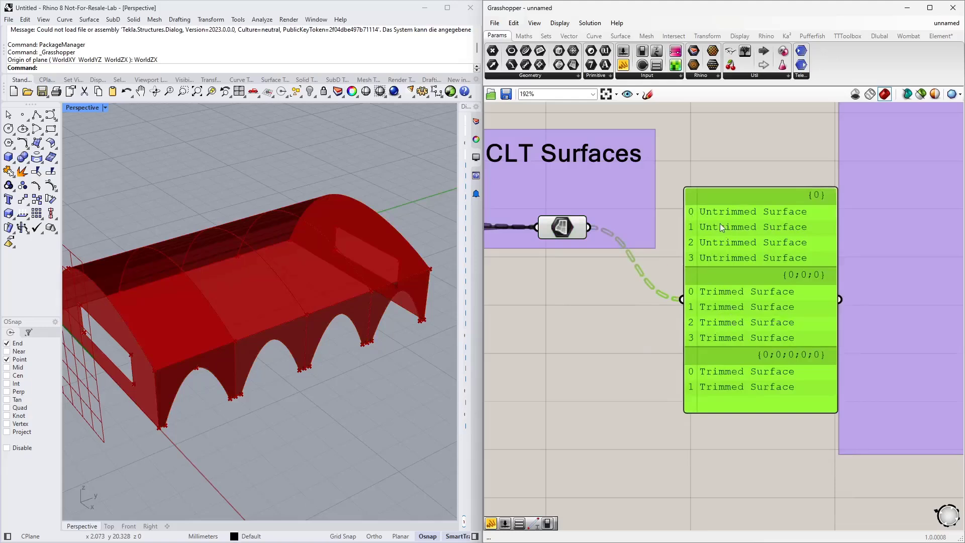
key(Delete)
Step: Add an Explode Tree component fed by the CLT Surfaces parameter and match its outputs to the incoming branches
double_click(634, 341)
text(explode tre)
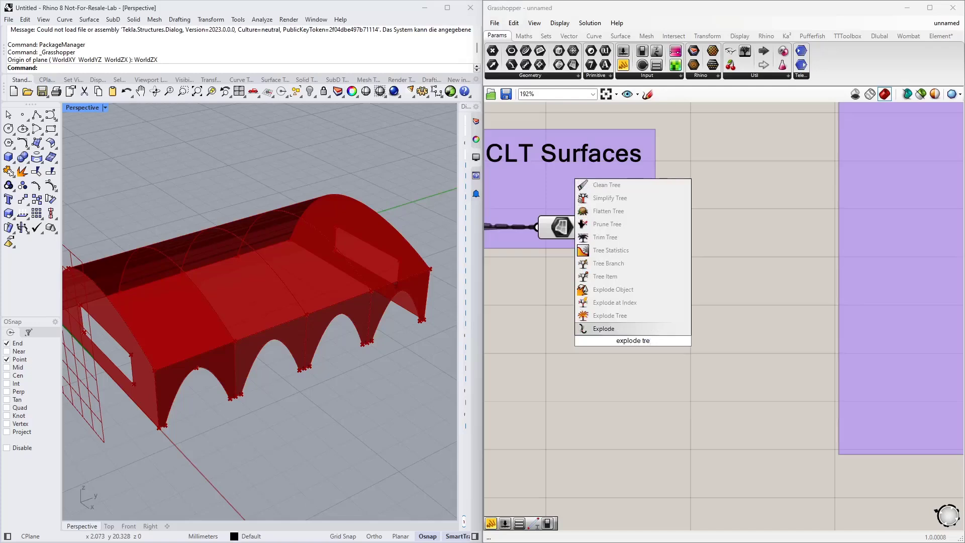
click(629, 316)
drag(587, 228, 600, 341)
scroll(633, 345, up, 5)
click(636, 375)
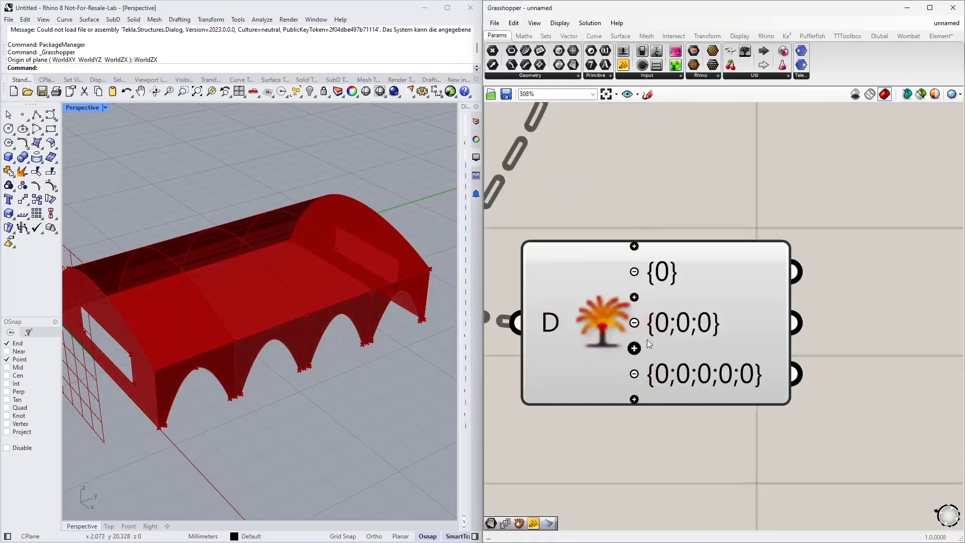
Step: Move the Explode Tree component below the layer panels and connect its {0} output to the Surface component's GH Surface input
scroll(654, 281, down, 8)
drag(654, 277, 643, 350)
right_drag(680, 327, 693, 183)
drag(655, 207, 533, 478)
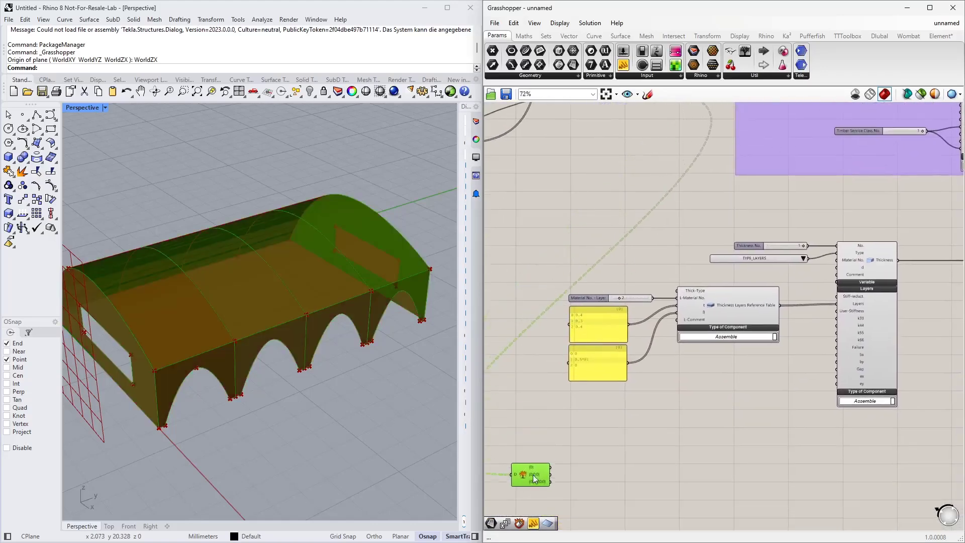
right_drag(663, 468, 605, 372)
scroll(605, 364, down, 1)
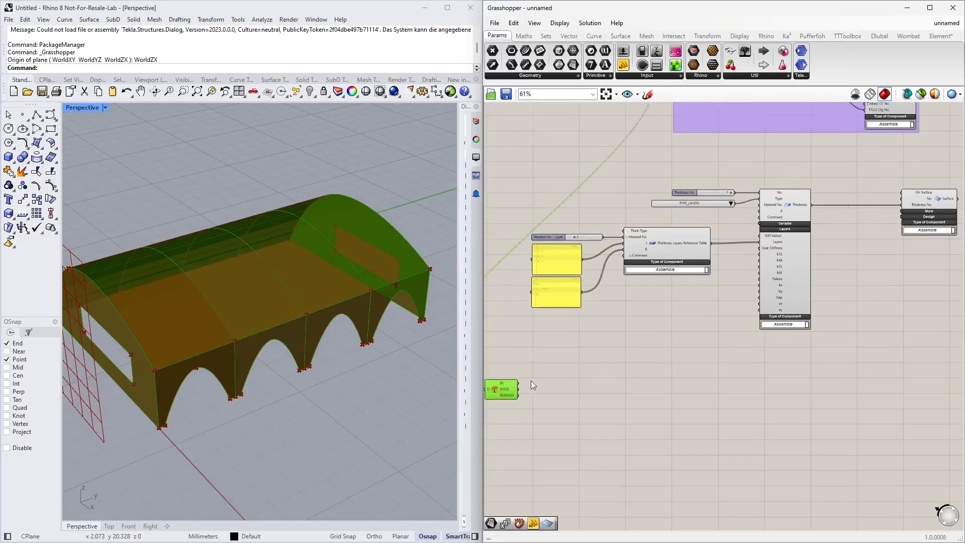
drag(519, 382, 905, 196)
click(943, 202)
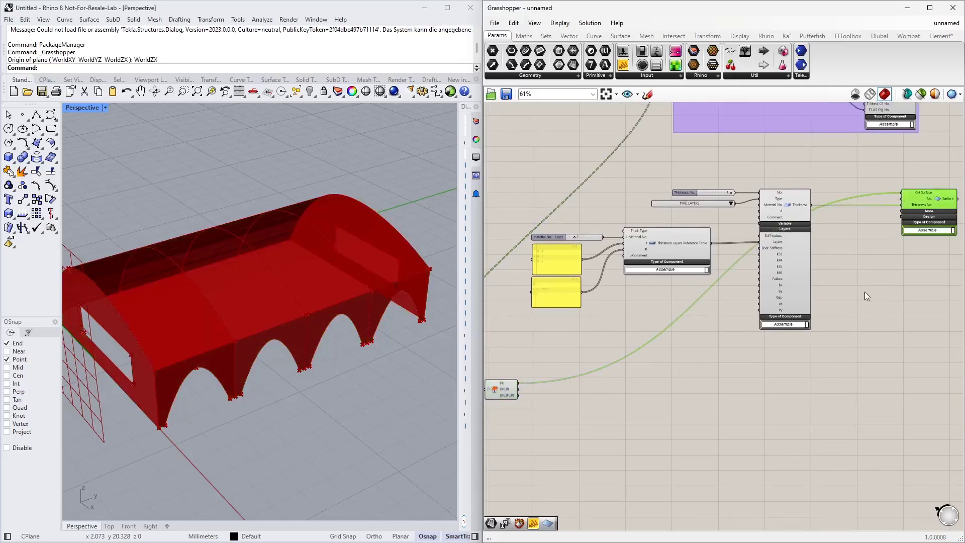
Step: Shift the Thickness component with its input components lower on the canvas, and move Explode Tree down below them
click(901, 284)
right_drag(900, 285, 807, 342)
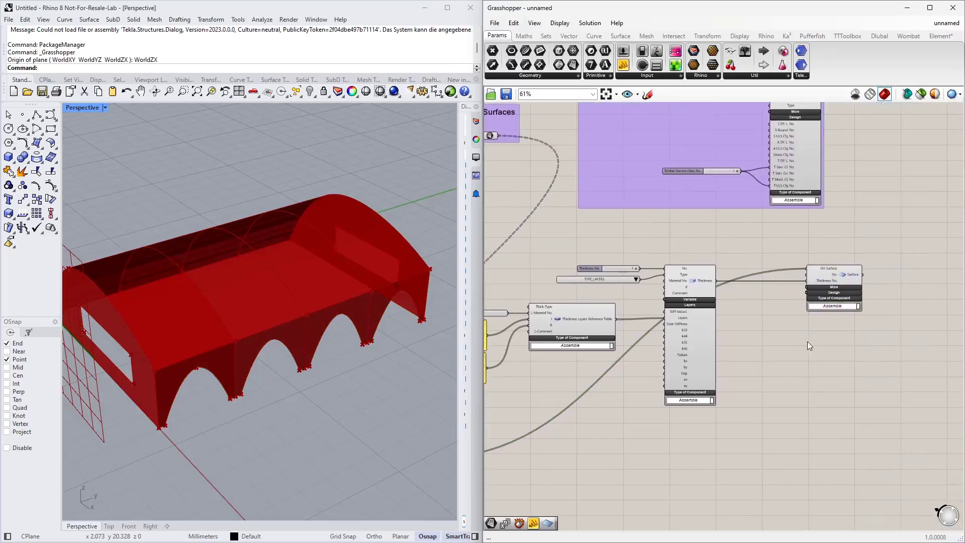
scroll(794, 341, down, 2)
drag(759, 388, 531, 261)
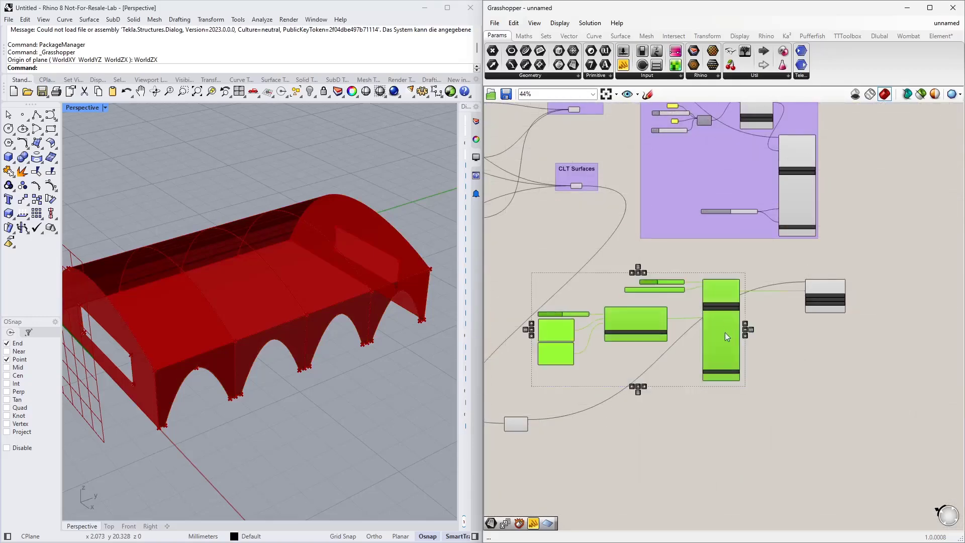
drag(725, 332, 734, 394)
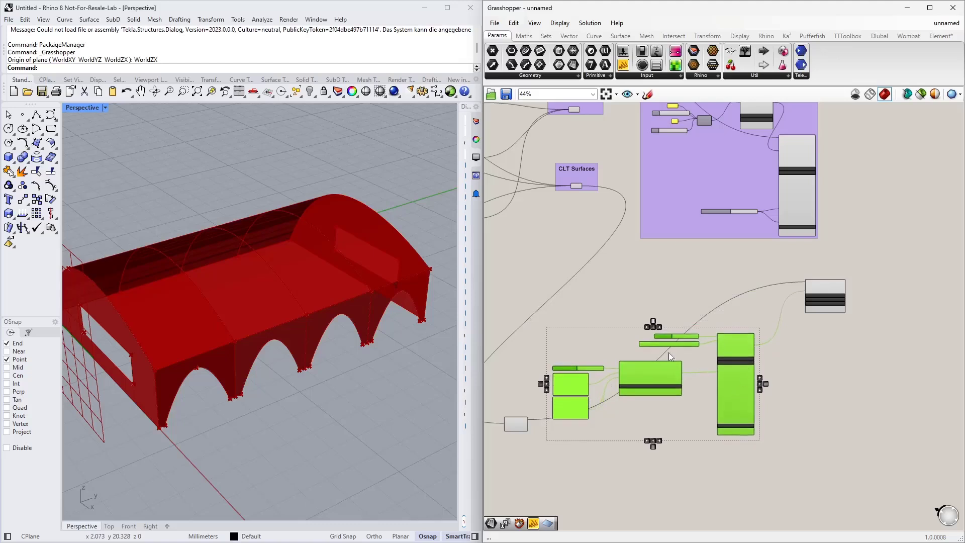
drag(521, 426, 505, 474)
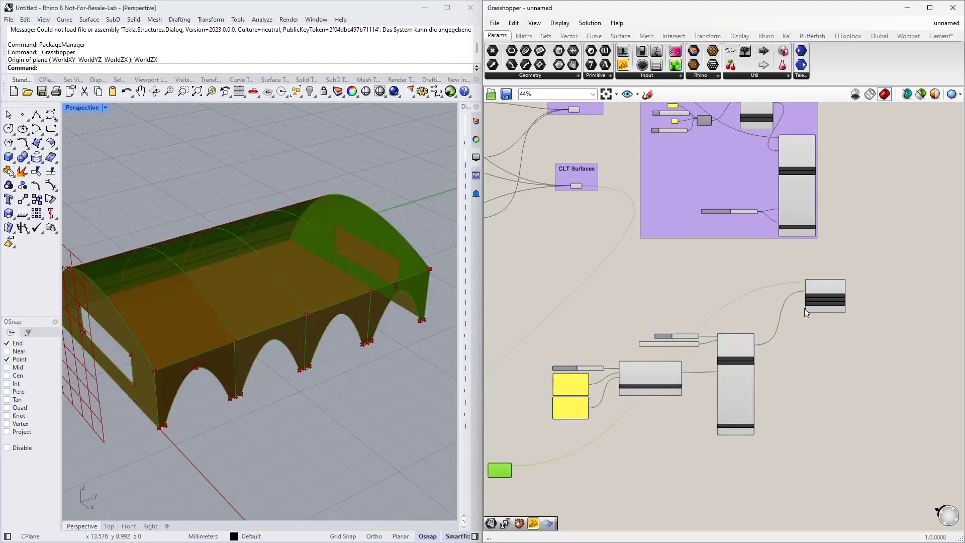
Step: Add a Series component above the Thickness component, set its start number, and place it closer to the Surface component
scroll(769, 302, up, 4)
double_click(643, 270)
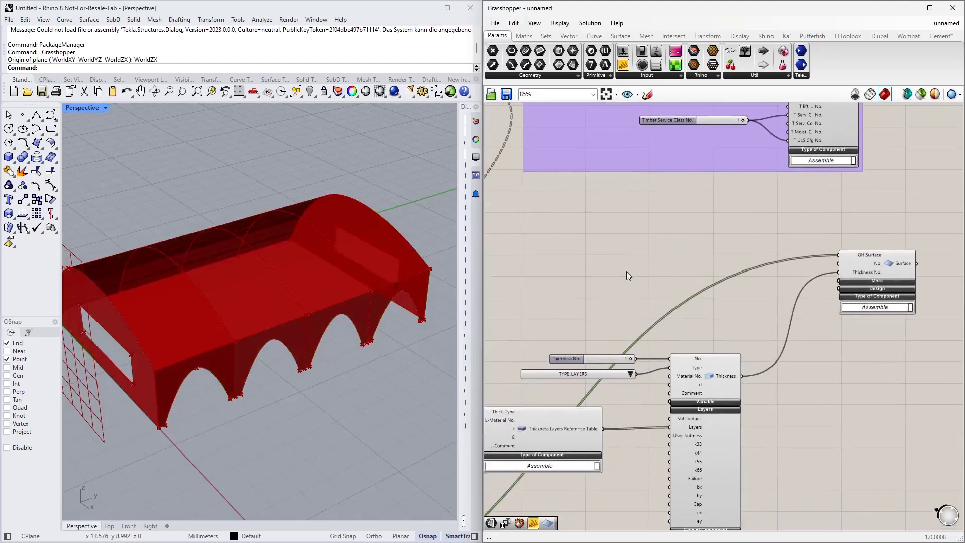
text(series)
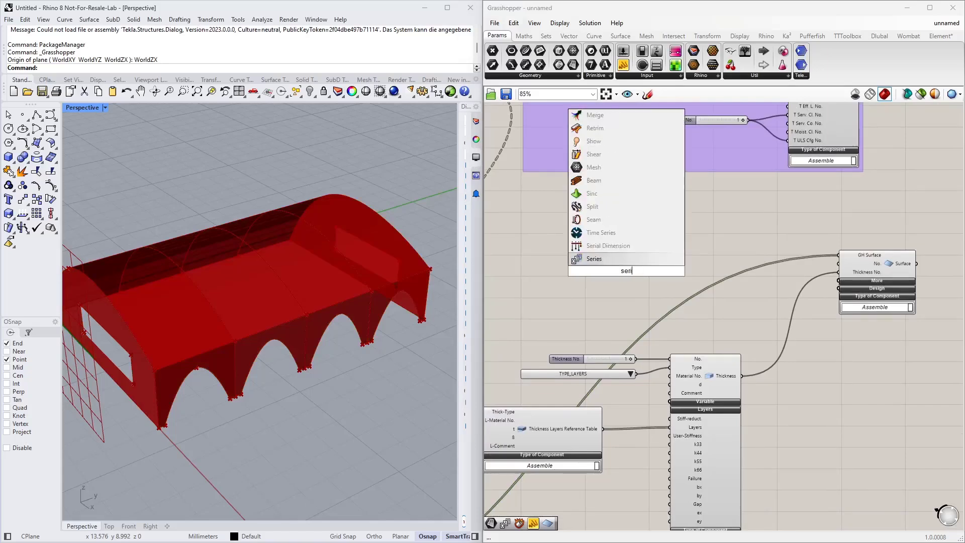
key(Return)
scroll(643, 273, up, 1)
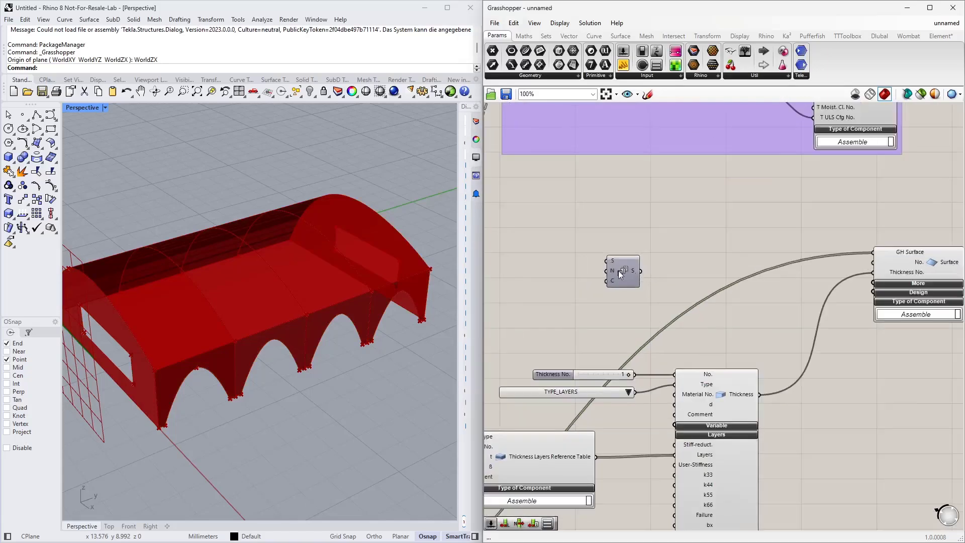
right_click(611, 259)
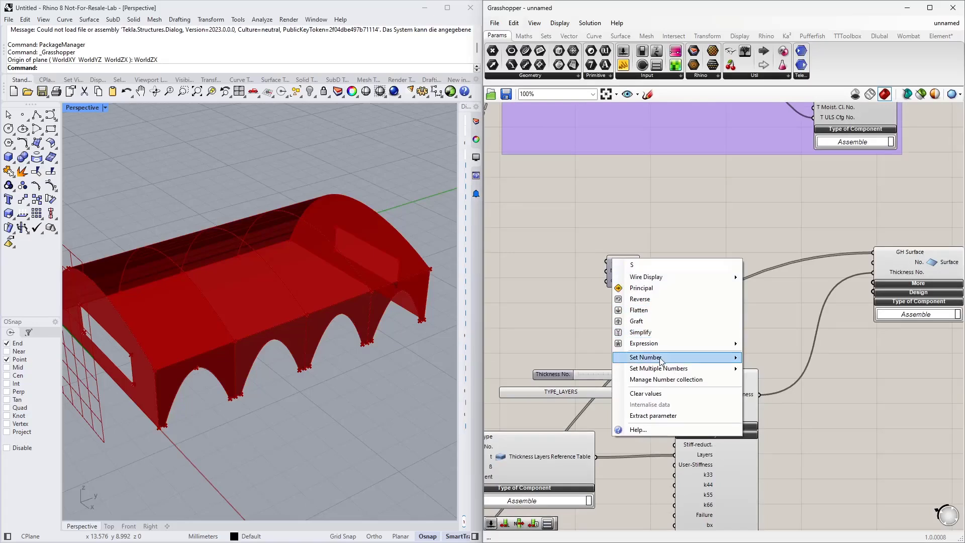
mouse_move(660, 358)
key(Return)
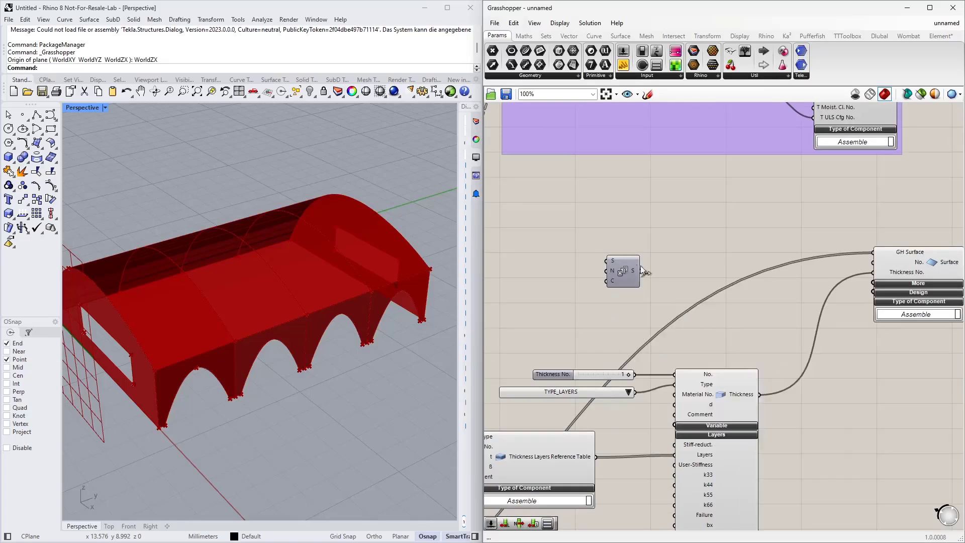
right_click(611, 260)
click(770, 361)
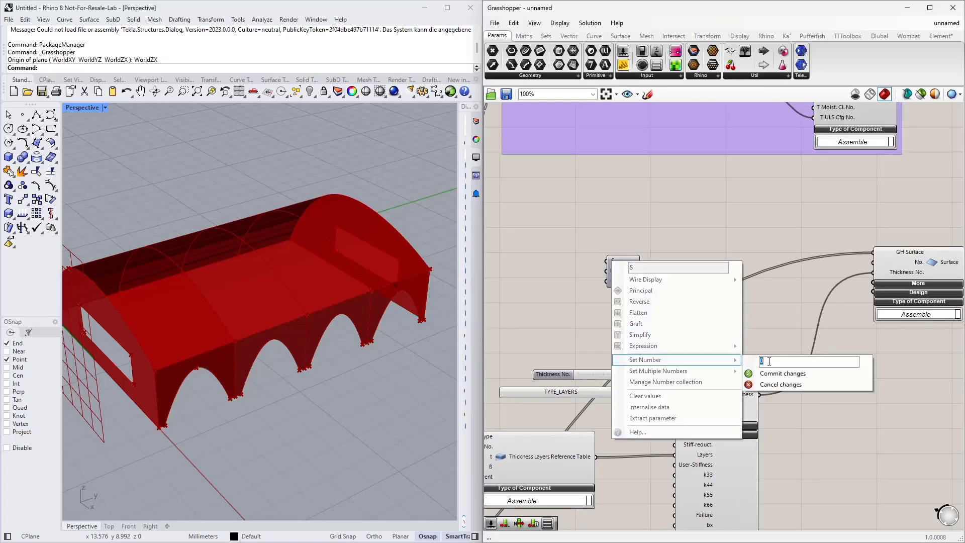
click(783, 373)
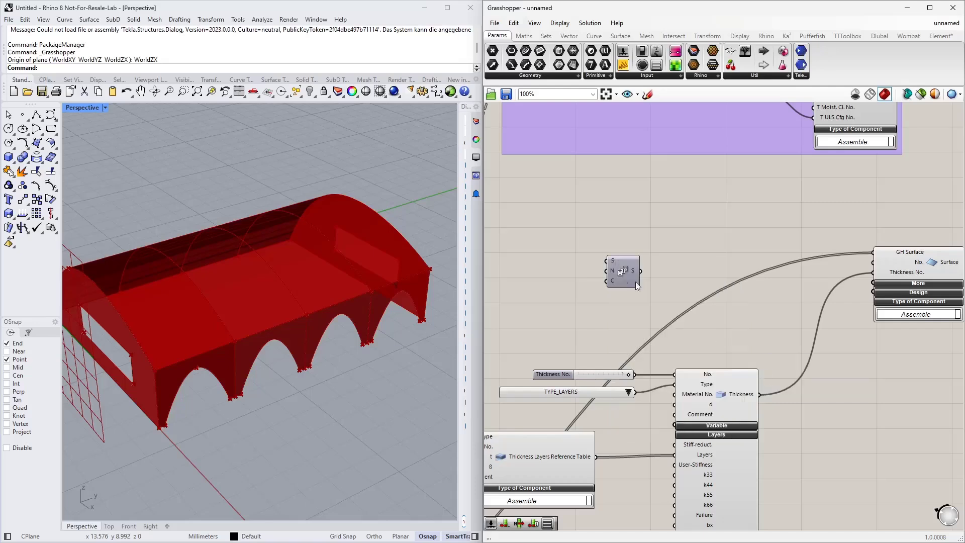
mouse_move(613, 272)
drag(625, 275, 719, 251)
Step: Examine the items of Explode Tree's {0} output in a temporary panel, then remove the panel
right_drag(667, 273, 725, 240)
right_drag(582, 270, 718, 226)
scroll(718, 236, down, 2)
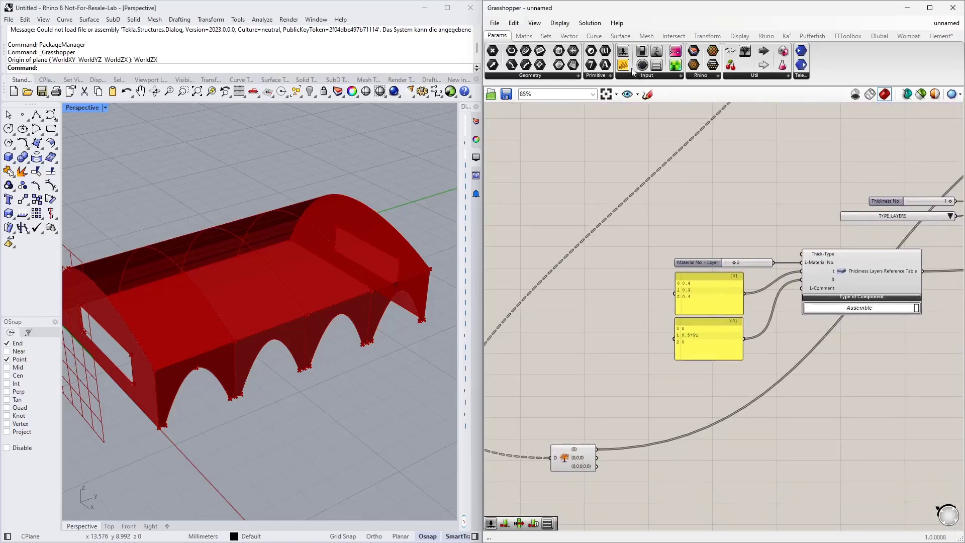
drag(622, 65, 623, 462)
scroll(643, 453, up, 4)
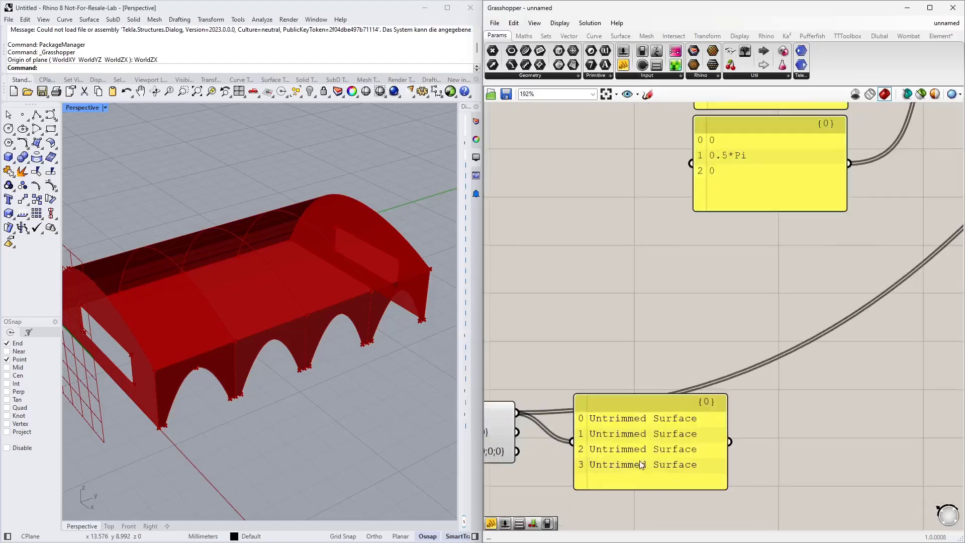
click(678, 448)
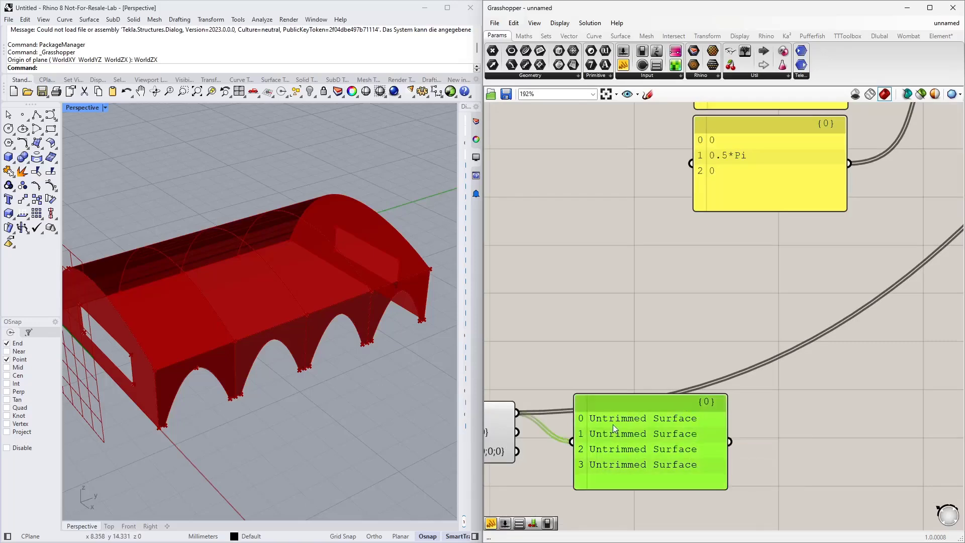
scroll(597, 447, down, 5)
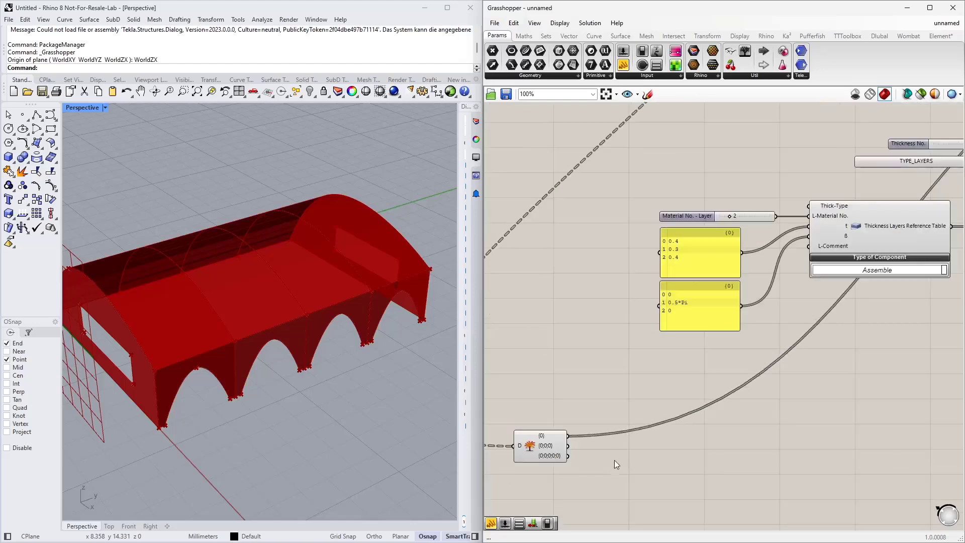
Step: Add a List Length component above Explode Tree and connect the {0} output to its list input
double_click(579, 420)
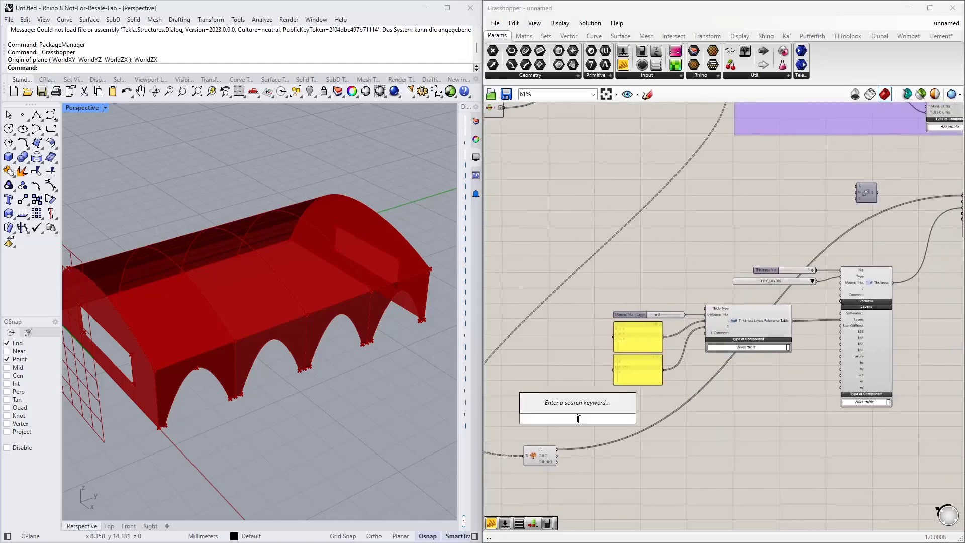
text(list length)
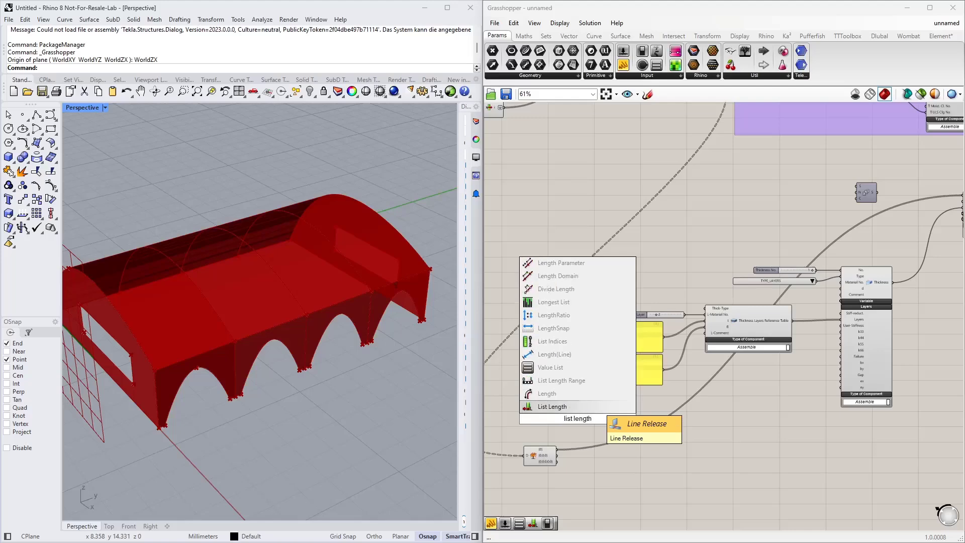
key(Return)
scroll(563, 432, up, 3)
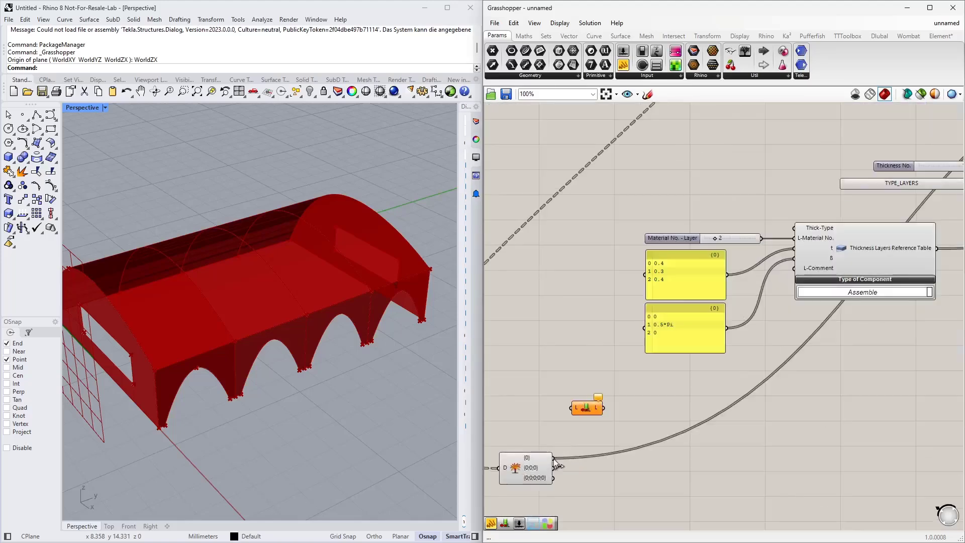
drag(553, 458, 572, 408)
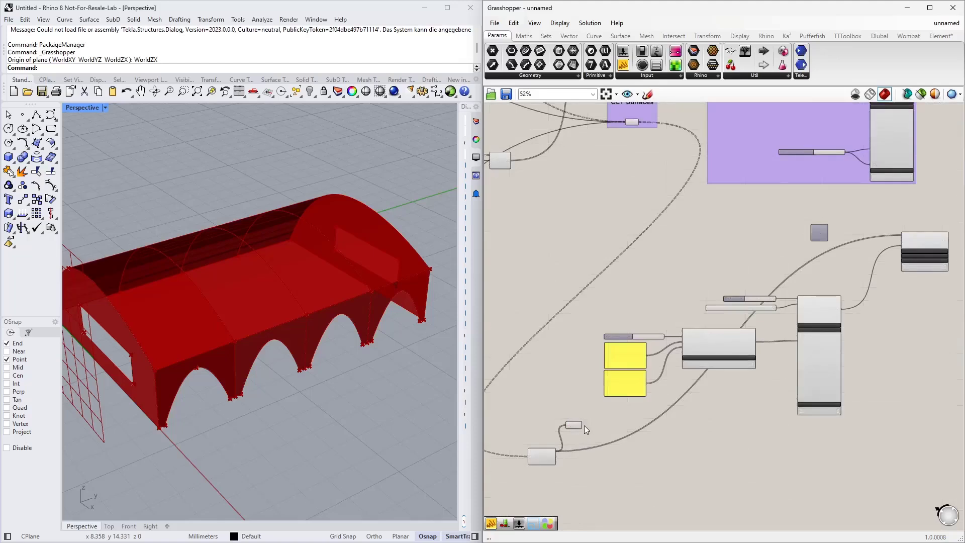
Step: Connect the List Length output to the Series component's count input (C) and move List Length beside Series
drag(582, 425, 814, 232)
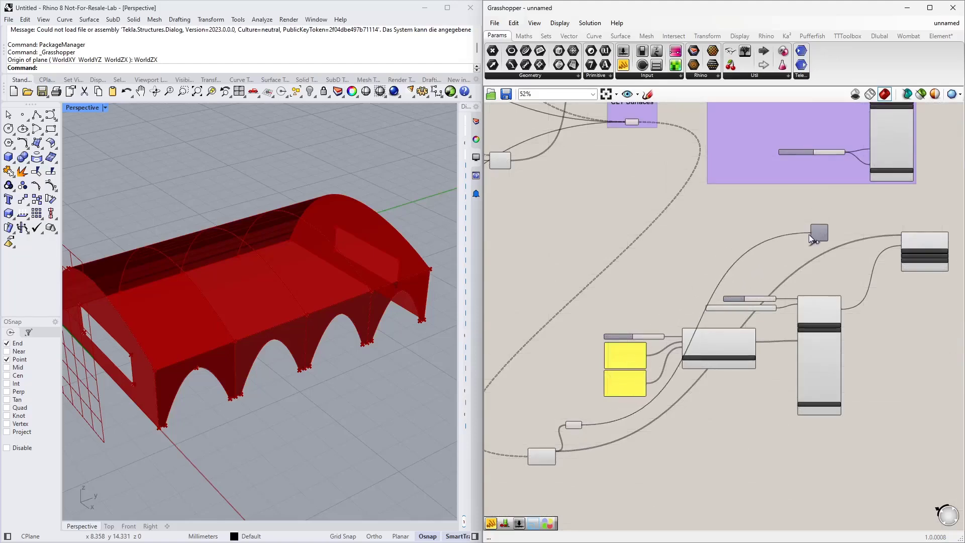
drag(577, 423, 766, 238)
scroll(797, 239, up, 3)
scroll(824, 238, up, 2)
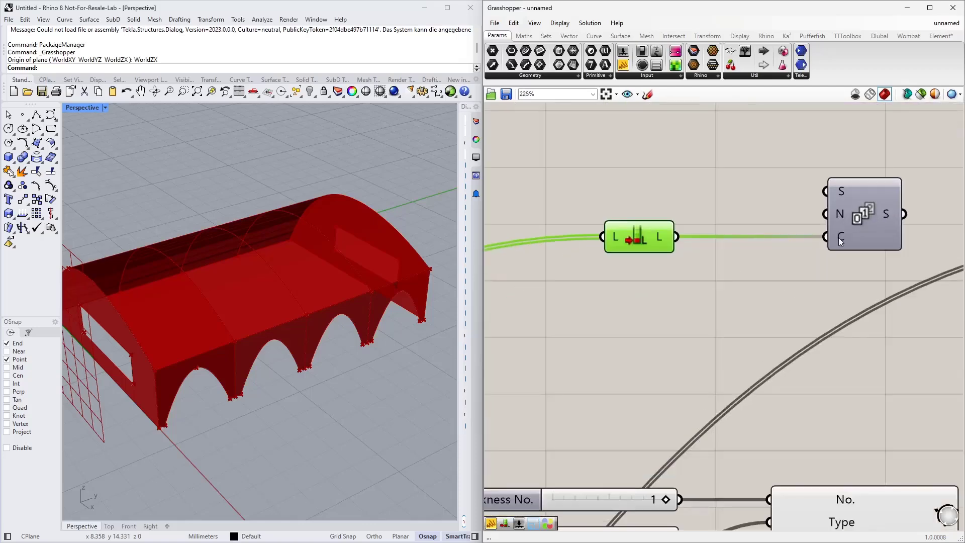
Step: Connect the Series output to the Surface component's No. input
right_drag(863, 245, 568, 289)
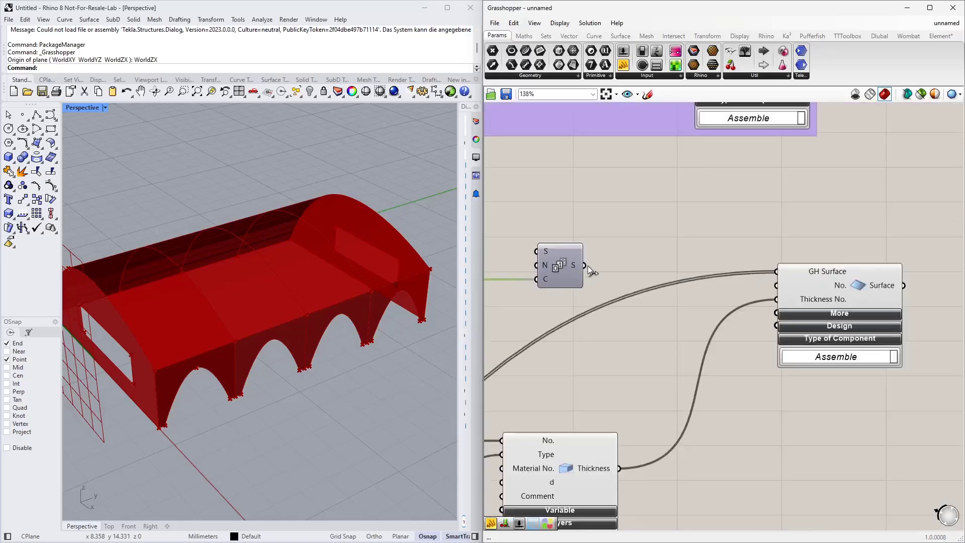
mouse_move(573, 265)
drag(586, 265, 765, 302)
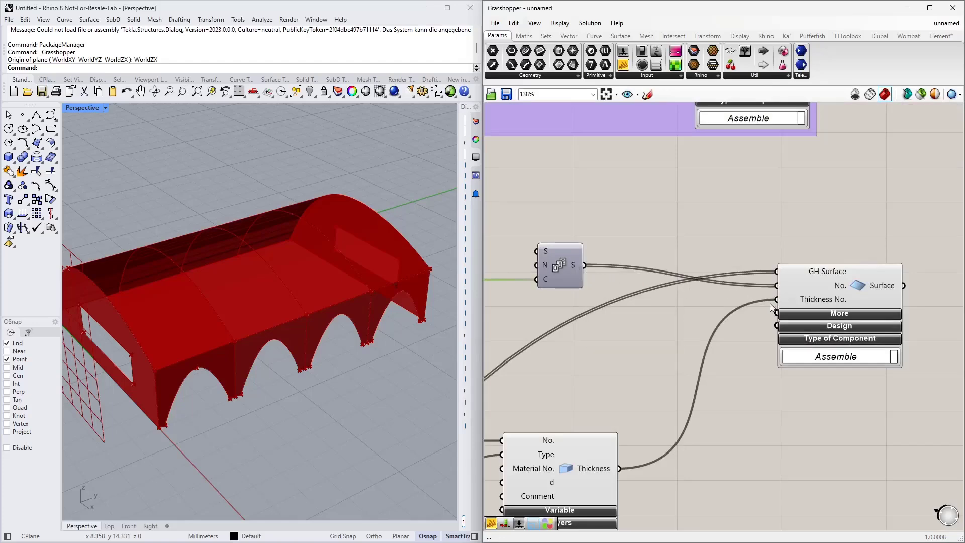
scroll(813, 361, down, 5)
right_drag(770, 393, 816, 242)
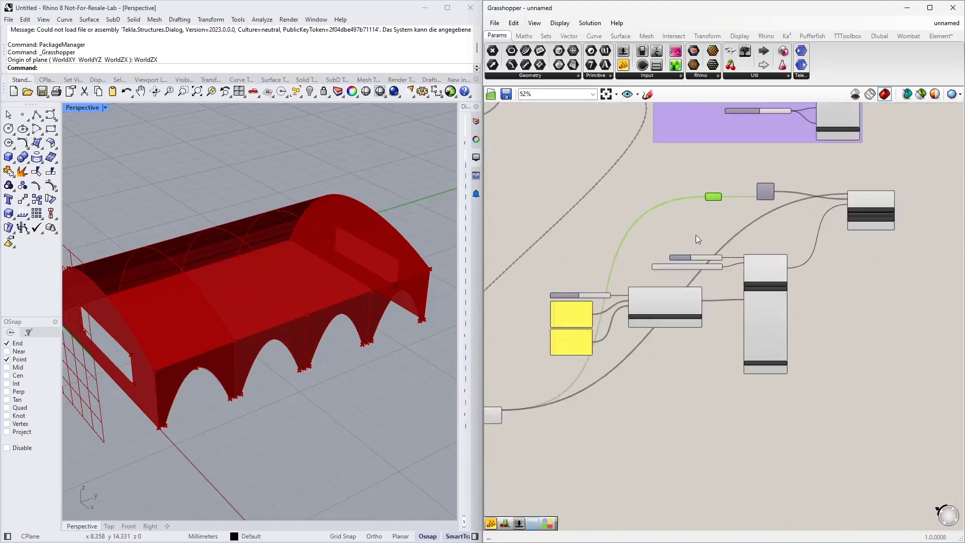
scroll(724, 241, up, 2)
scroll(742, 278, down, 1)
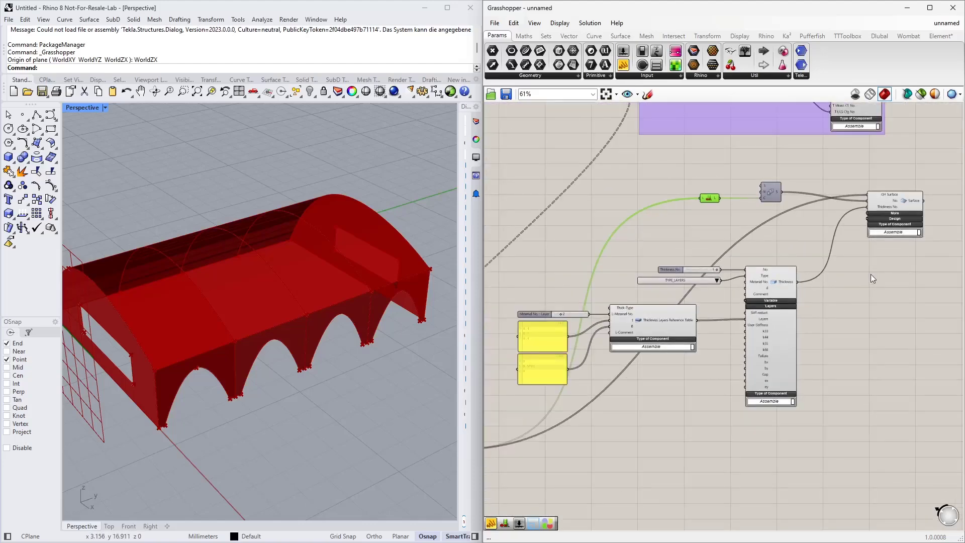
Step: Duplicate the Surface component together with the layered Thickness setup and its inputs, placing the copy below the originals
mouse_move(280, 312)
right_down()
mouse_move(322, 292)
mouse_move(282, 310)
right_up()
right_drag(822, 320, 875, 248)
click(870, 156)
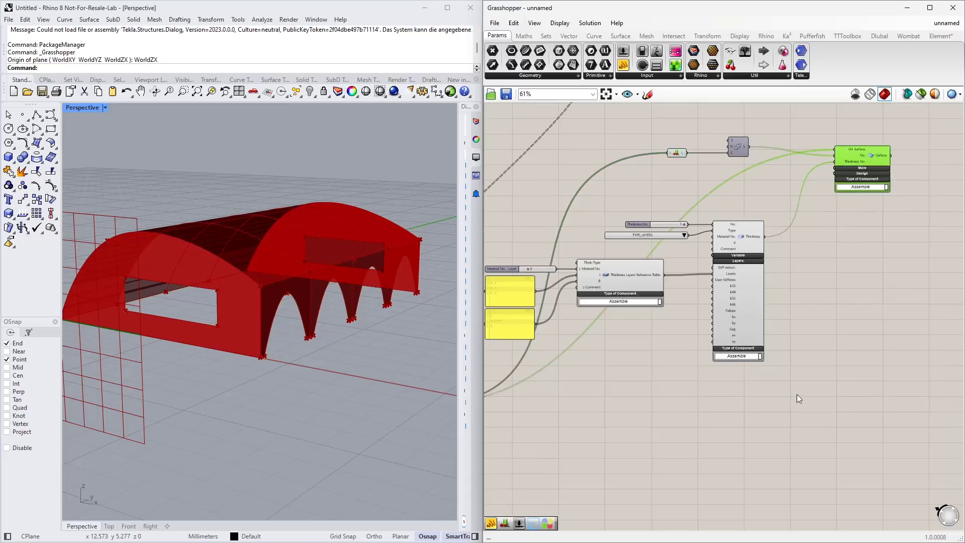
shift+drag(805, 394, 511, 216)
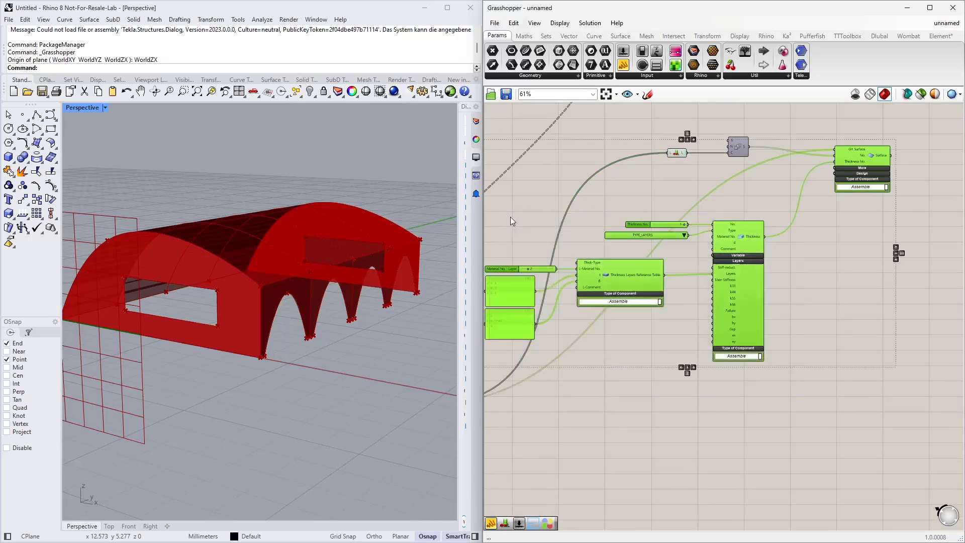
right_drag(684, 410, 684, 332)
alt+drag(732, 242, 734, 441)
click(678, 333)
right_drag(677, 334, 769, 295)
Step: Add a Data parameter above the copied Thickness setup and connect Explode Tree's second and third outputs to it
double_click(777, 282)
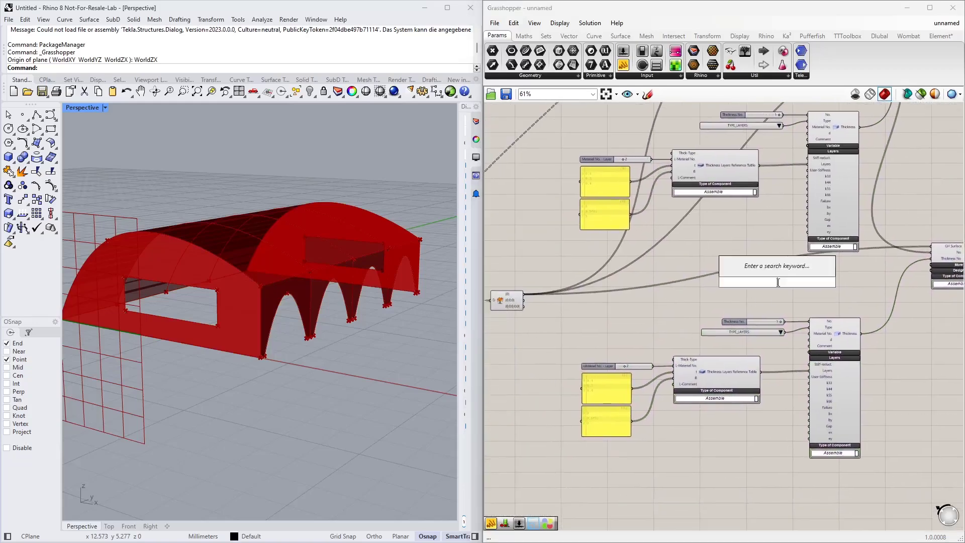
text(data)
key(Return)
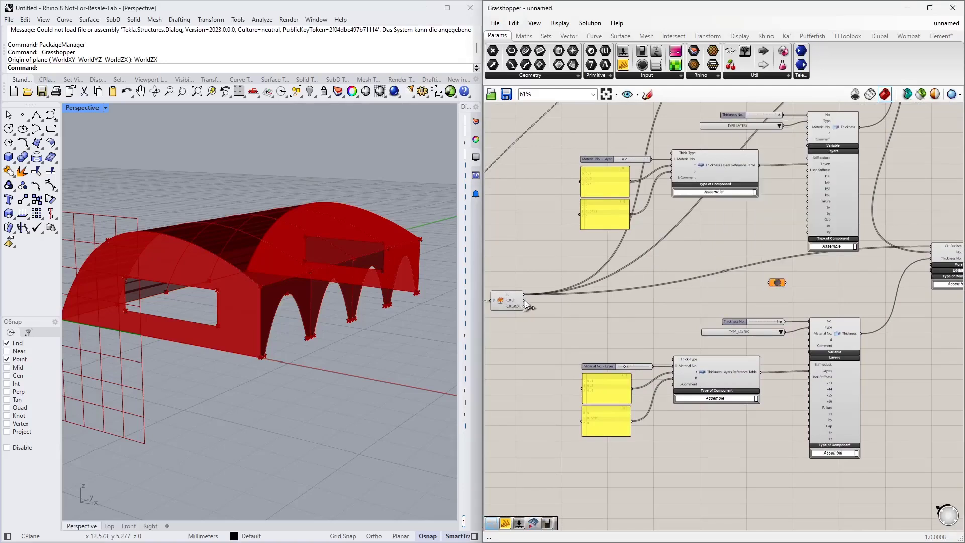
drag(524, 300, 766, 283)
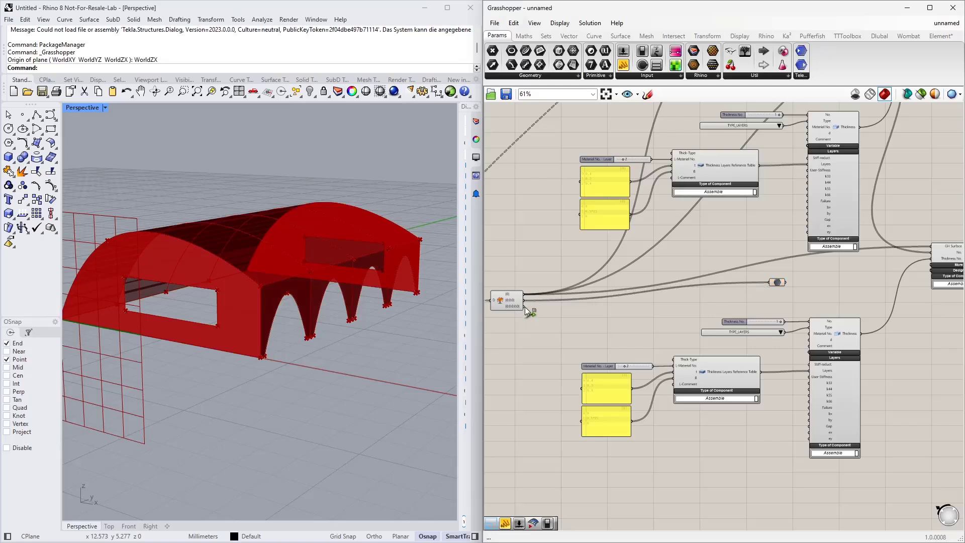
shift+drag(525, 306, 771, 280)
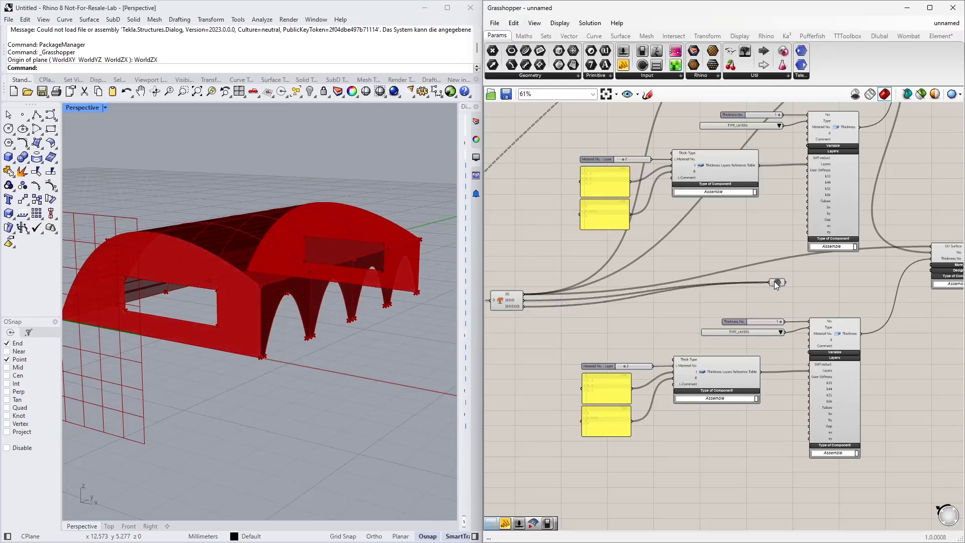
Step: Connect the Data parameter to the copied Surface component's GH Surface input and shift the parameter slightly closer to it
click(774, 281)
right_drag(797, 280, 699, 290)
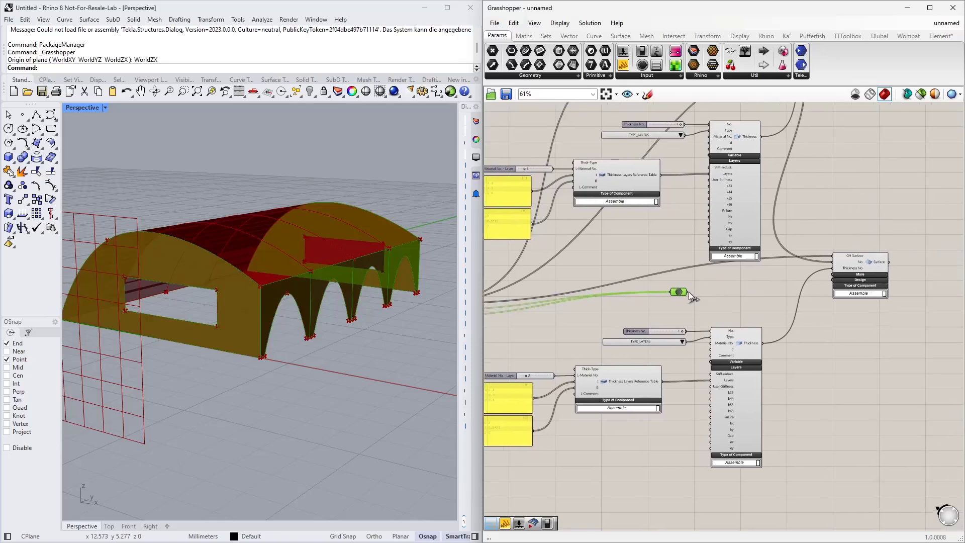
drag(687, 291, 833, 257)
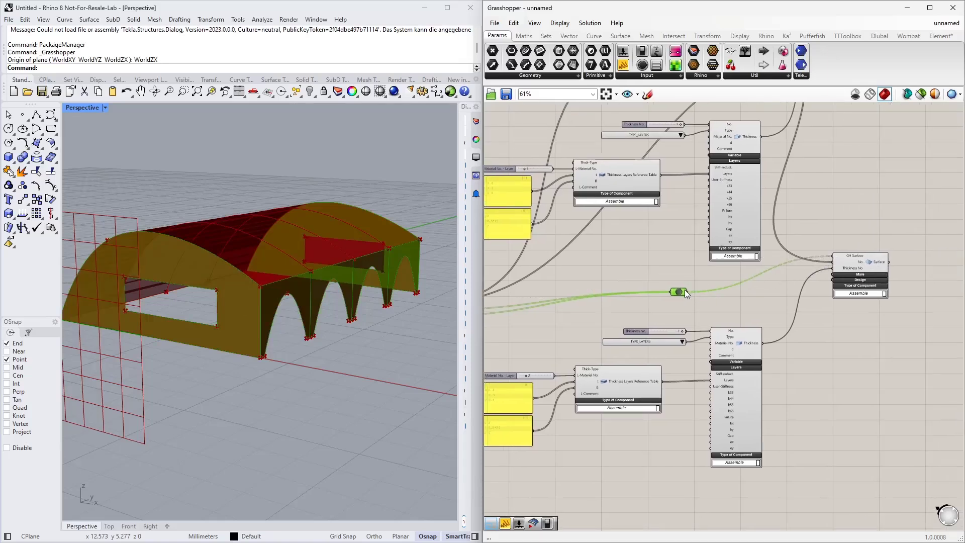
drag(681, 291, 698, 278)
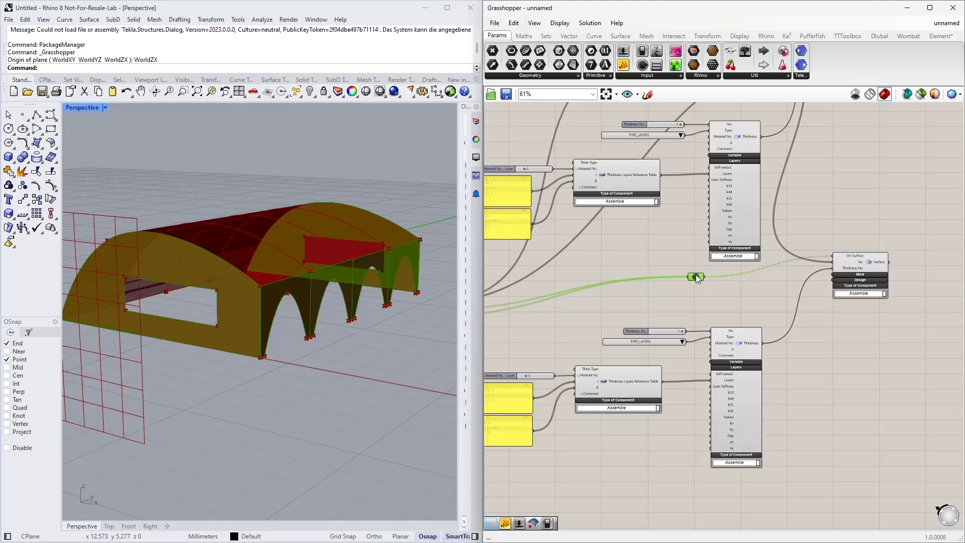
Step: Extend the copied layer thickness panel to five layers: 0.4, 0.3, 0.4, 0.3 and 0.4
right_drag(697, 278, 750, 238)
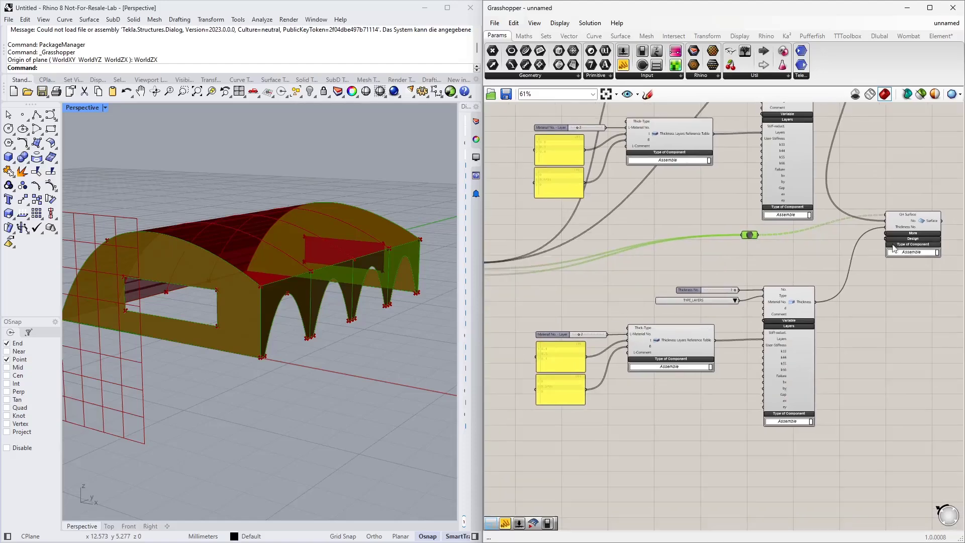
scroll(586, 315, up, 3)
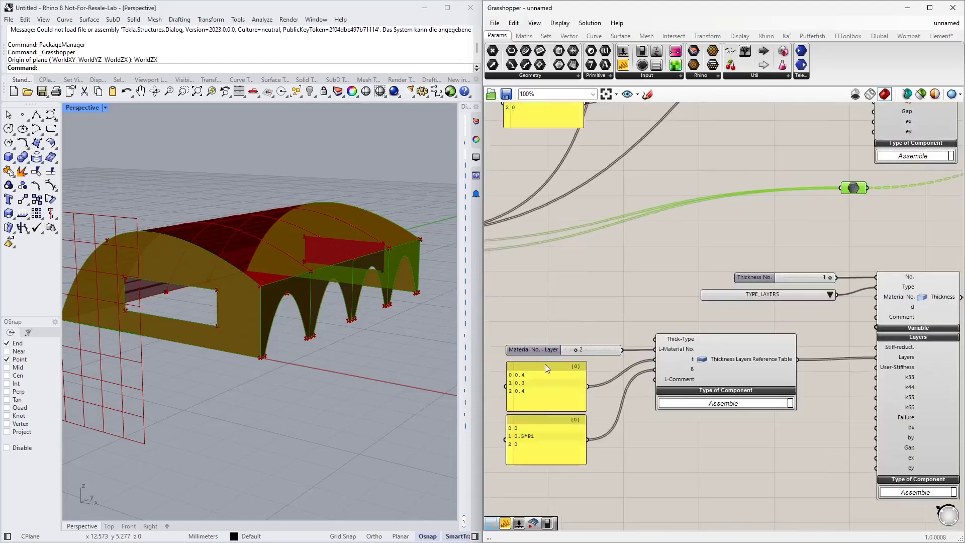
right_drag(545, 364, 592, 291)
scroll(592, 292, up, 1)
right_drag(689, 366, 724, 374)
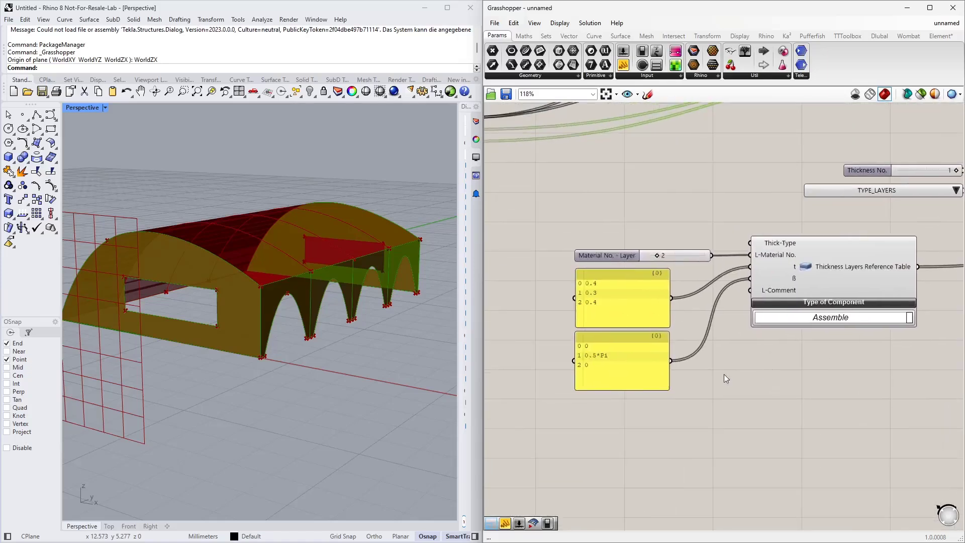
double_click(611, 300)
drag(626, 292, 607, 284)
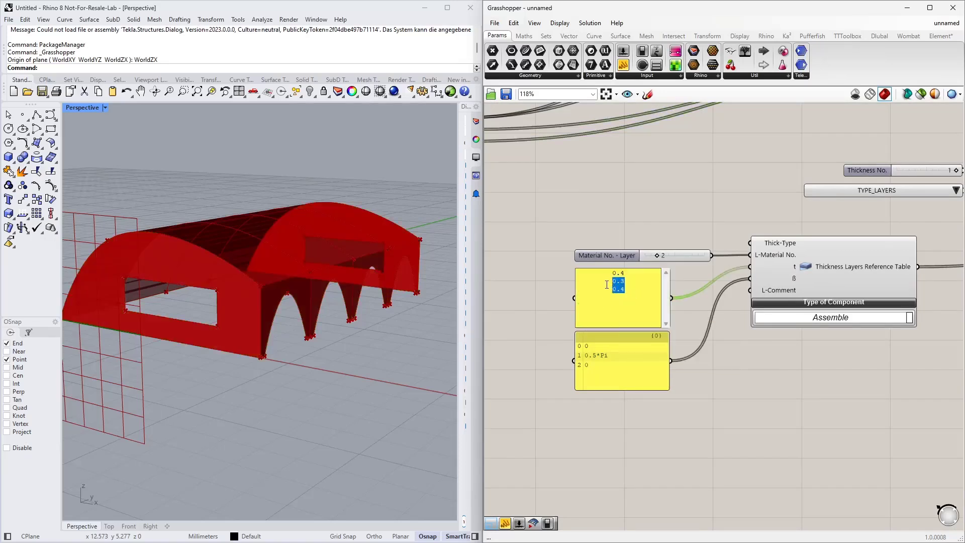
key(ctrl+c)
click(640, 305)
key(Return)
key(ctrl+v)
click(678, 315)
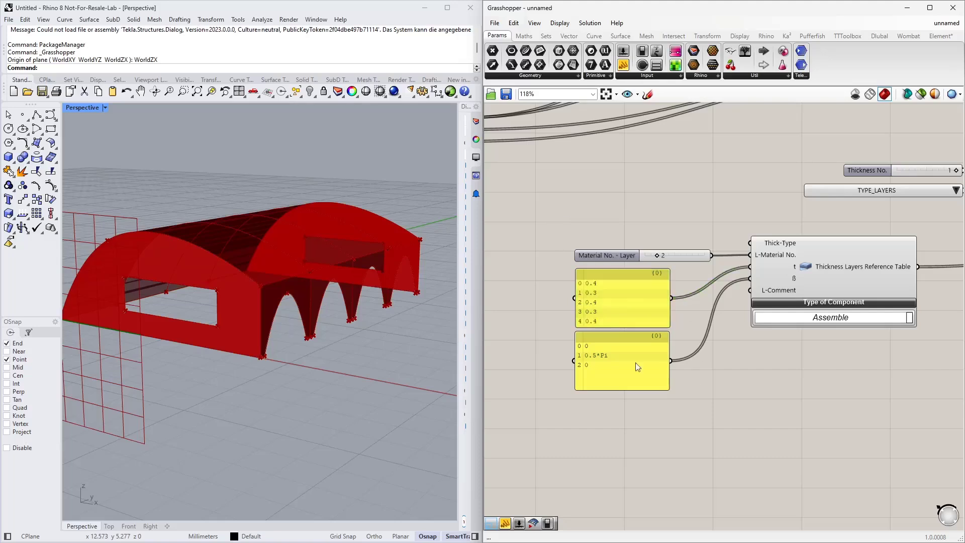
Step: Extend the copied layer angle panel to five values by repeating the 0.5*Pi and 0 lines at its end
double_click(600, 361)
drag(628, 356, 601, 348)
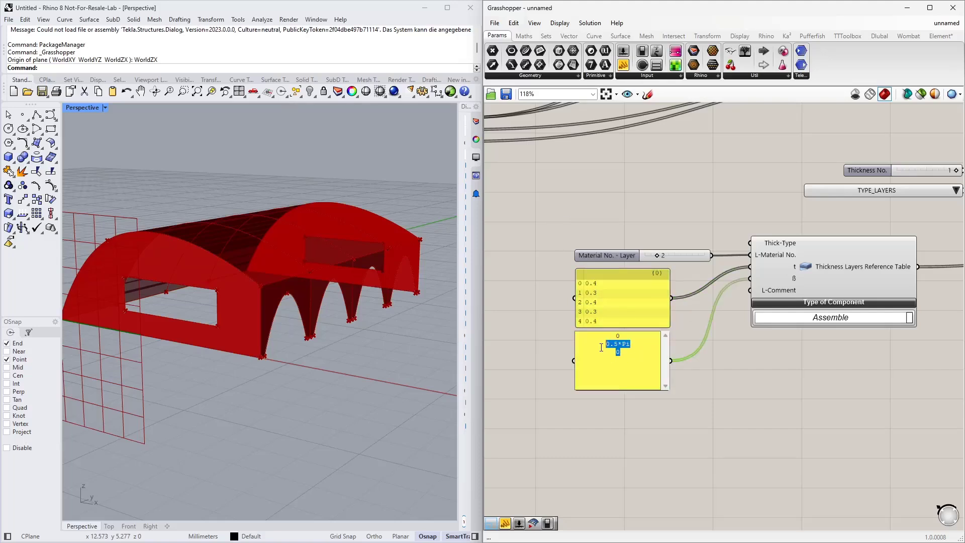
click(629, 360)
key(Return)
key(ctrl+v)
click(714, 375)
scroll(715, 375, down, 3)
right_drag(642, 395, 560, 470)
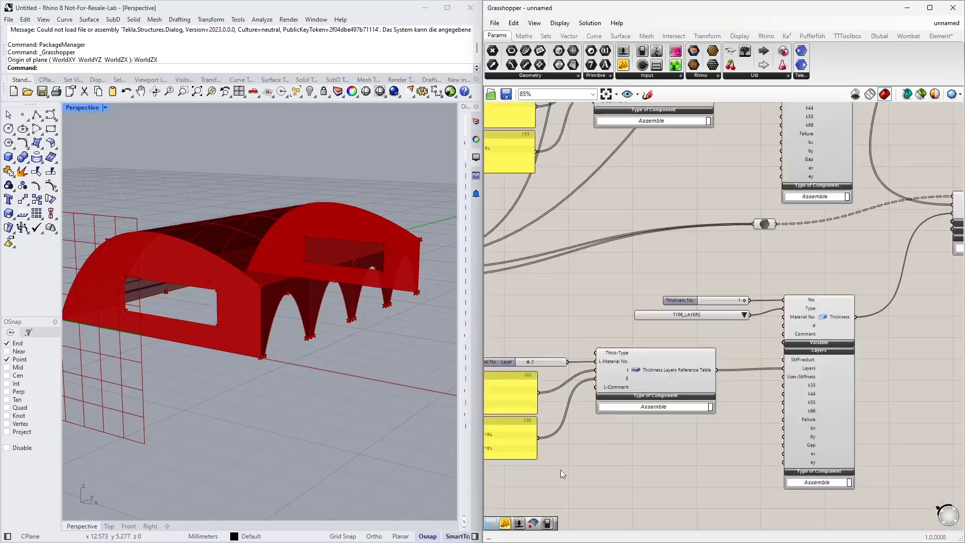
Step: Replace the copied Thickness component's number slider with a new slider set to 2, connected to its No. input
click(730, 303)
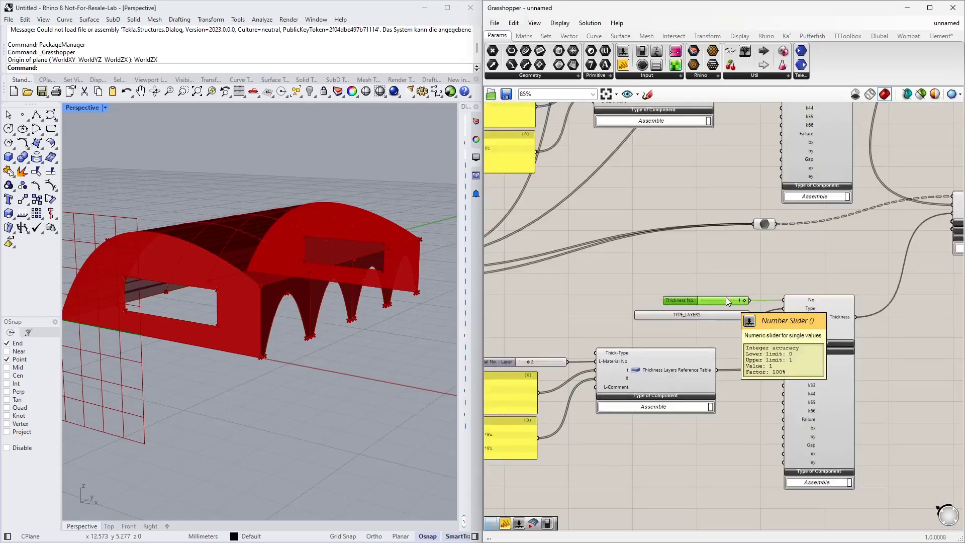
key(Delete)
double_click(714, 296)
text(2)
key(Return)
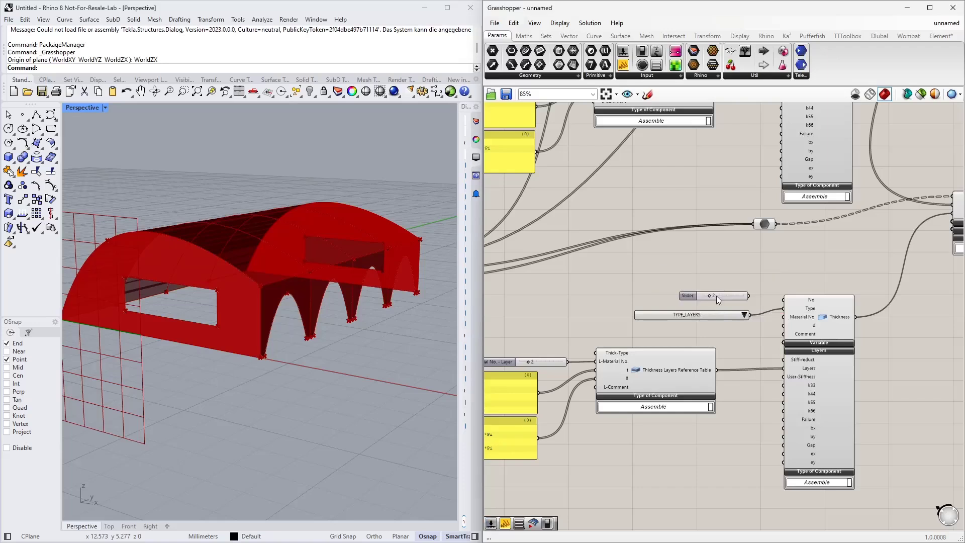
drag(749, 296, 783, 300)
right_drag(797, 270, 702, 270)
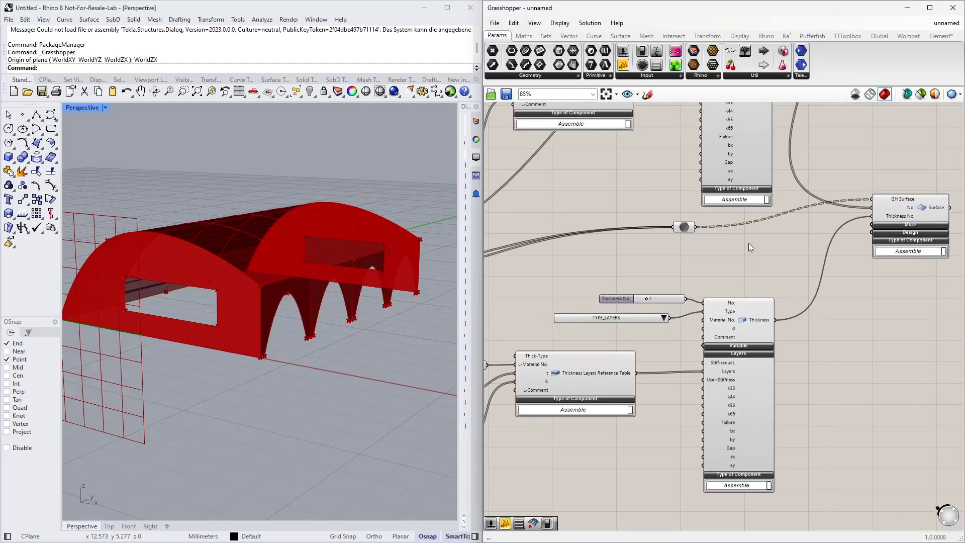
Step: Move the copied Thickness setup with its inputs further down to make room beneath the Data parameter
right_drag(749, 243, 667, 265)
scroll(751, 387, down, 5)
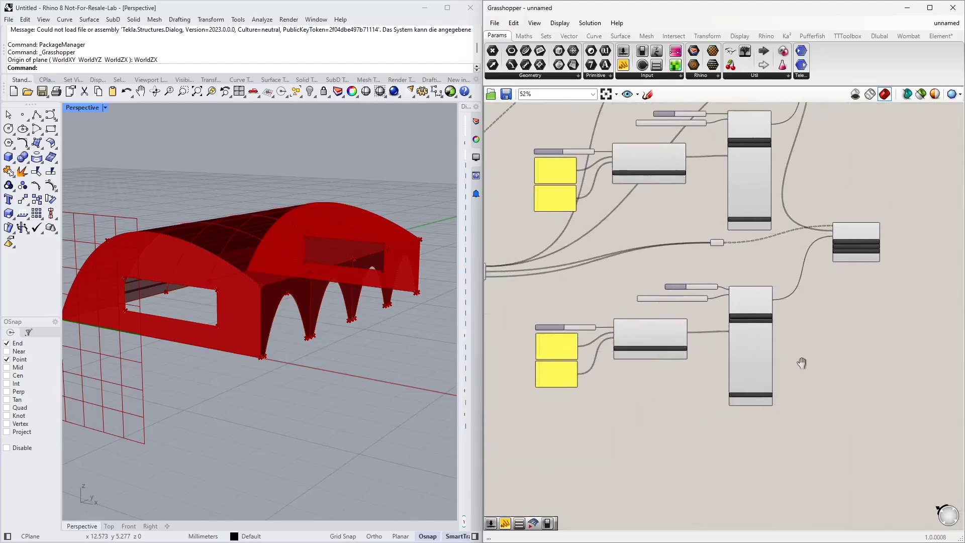
drag(821, 408, 599, 304)
drag(768, 338, 765, 373)
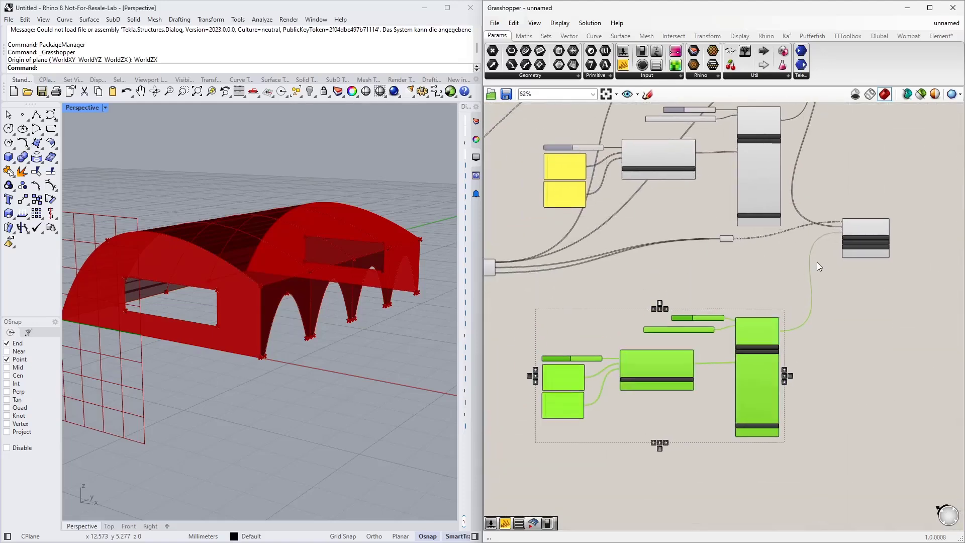
click(835, 246)
scroll(775, 234, up, 4)
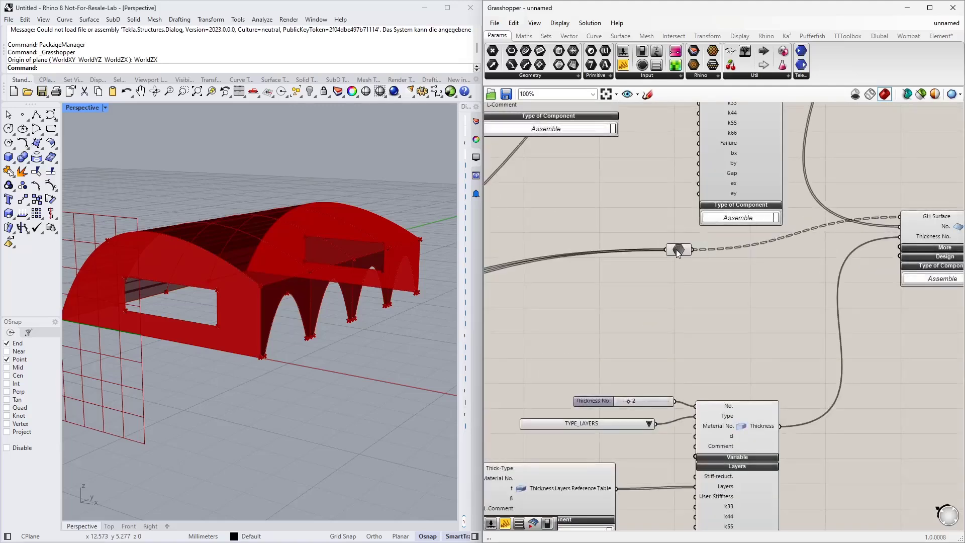
Step: Add a Series component just below the geometry data parameter that feeds the lower Surface component
click(694, 241)
right_drag(758, 270, 729, 303)
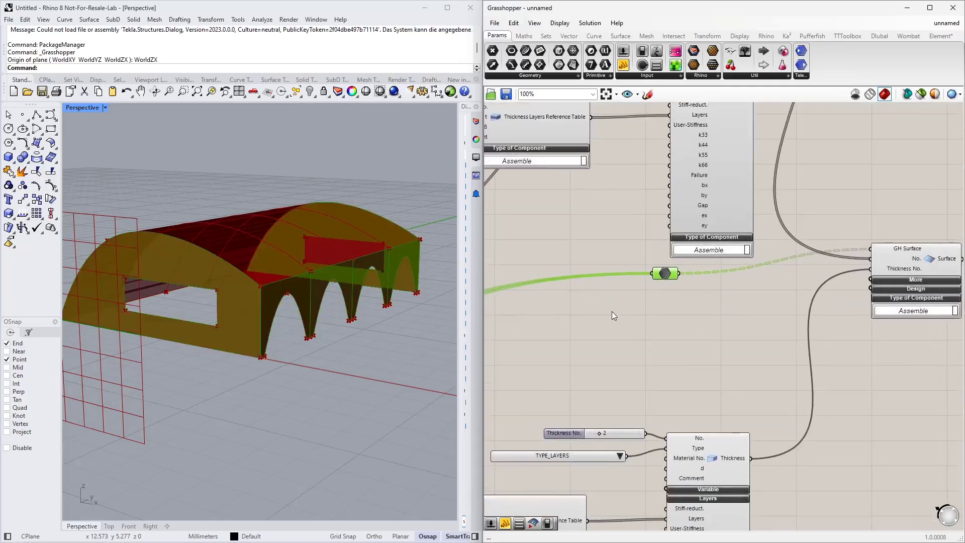
double_click(608, 315)
text(series)
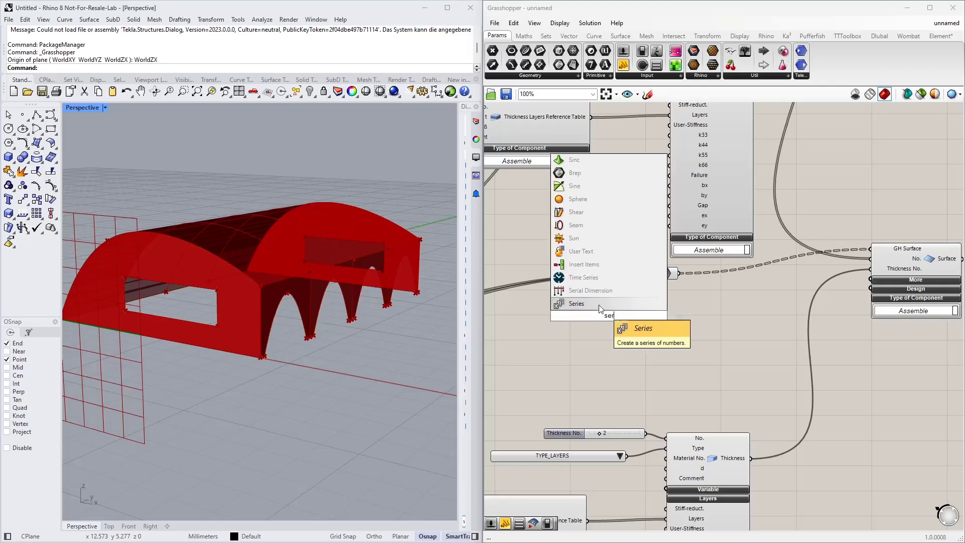
key(Return)
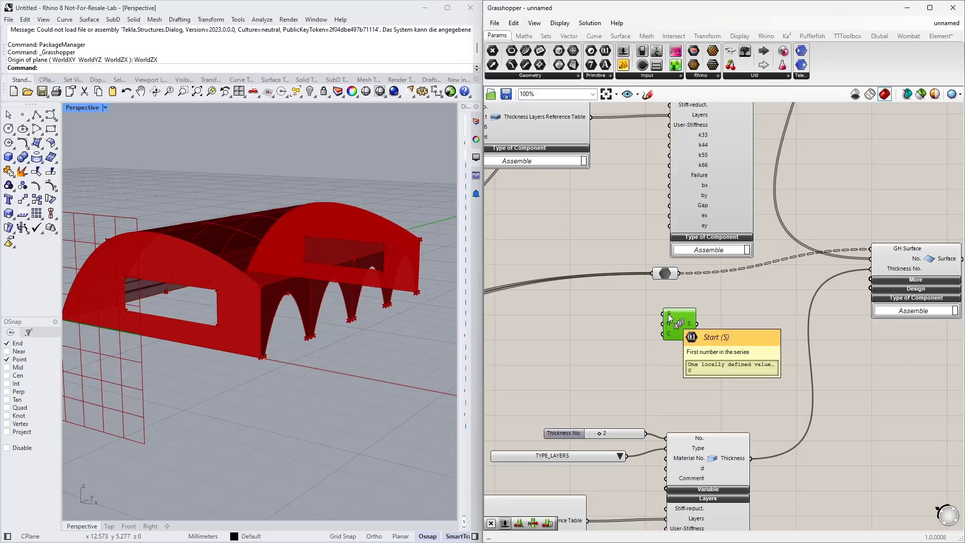
Step: Add a List Item component near the upper Series component and feed that Series output into its list input
right_drag(623, 308, 620, 399)
mouse_move(717, 146)
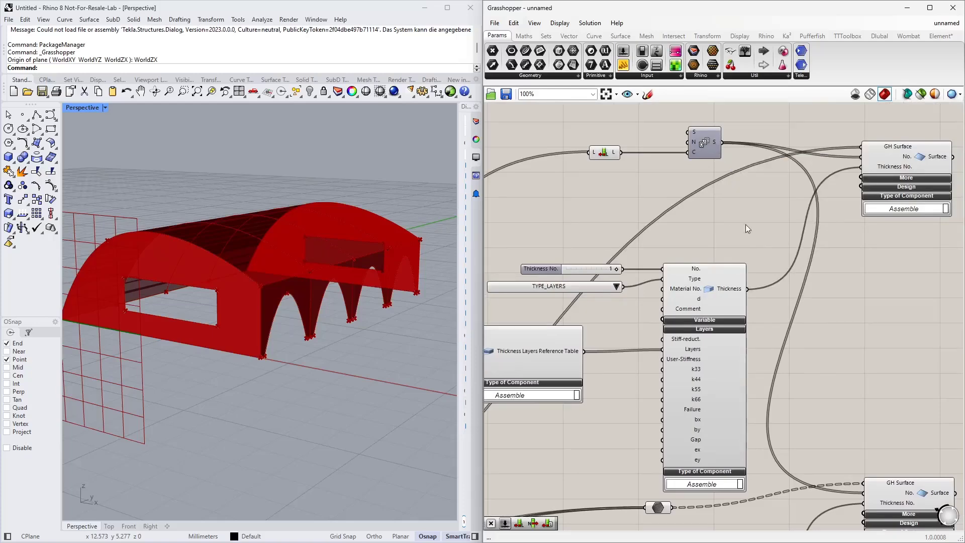
right_drag(754, 243, 792, 115)
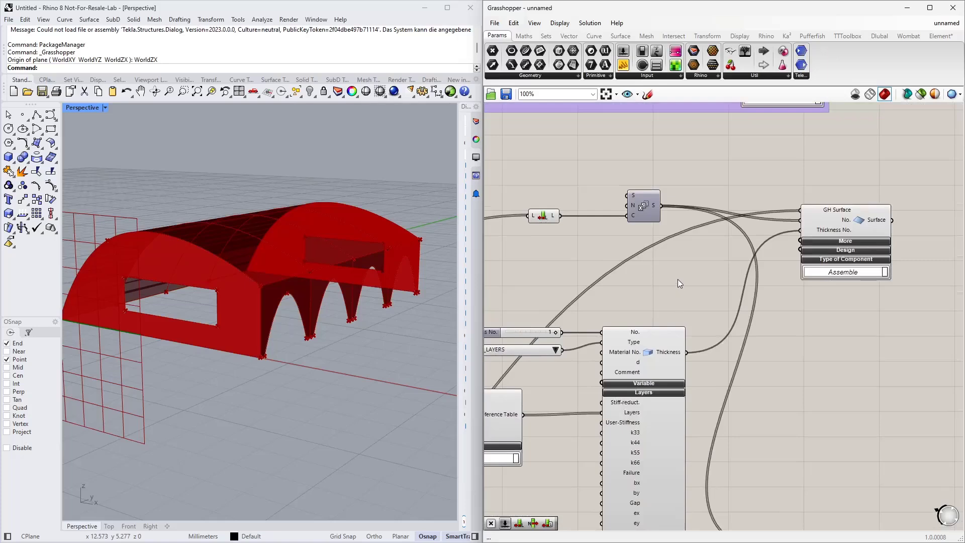
double_click(678, 279)
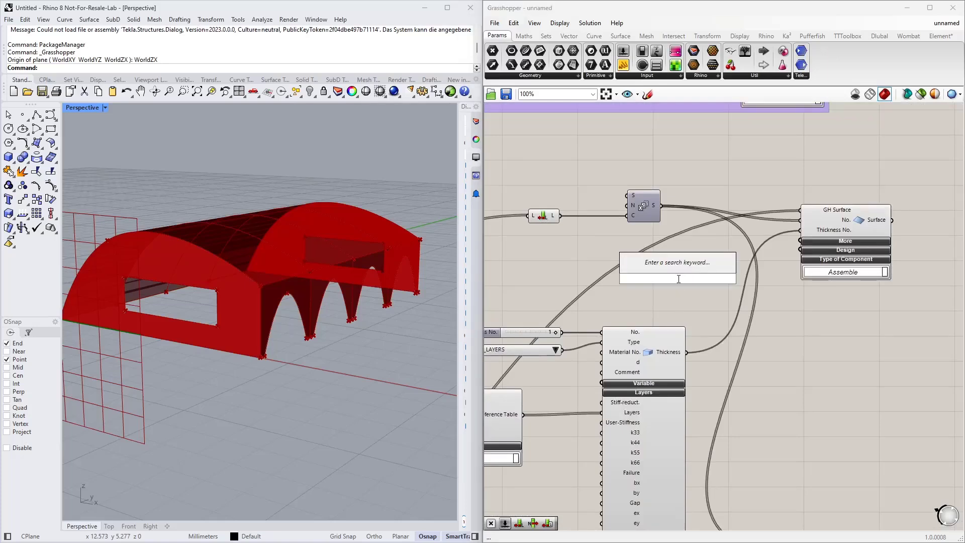
text(list ite)
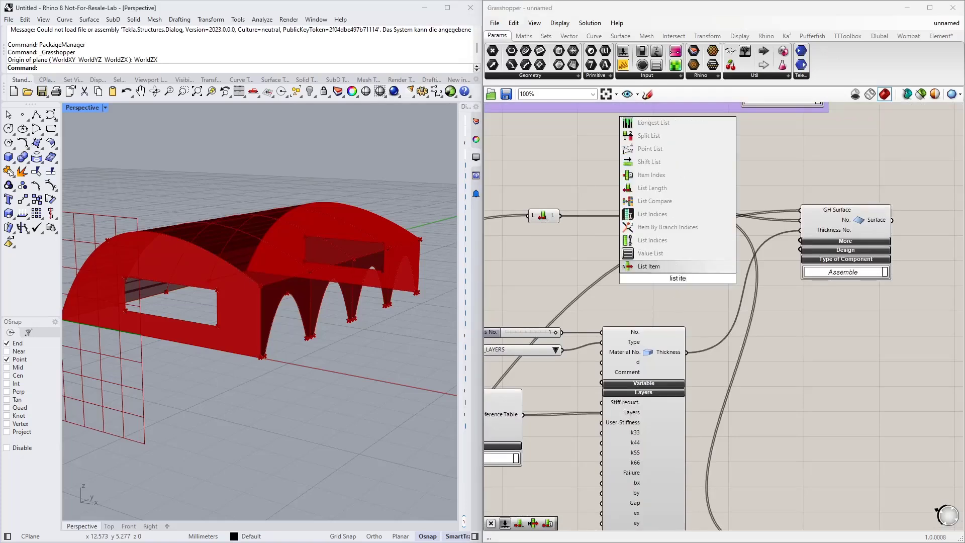
key(Return)
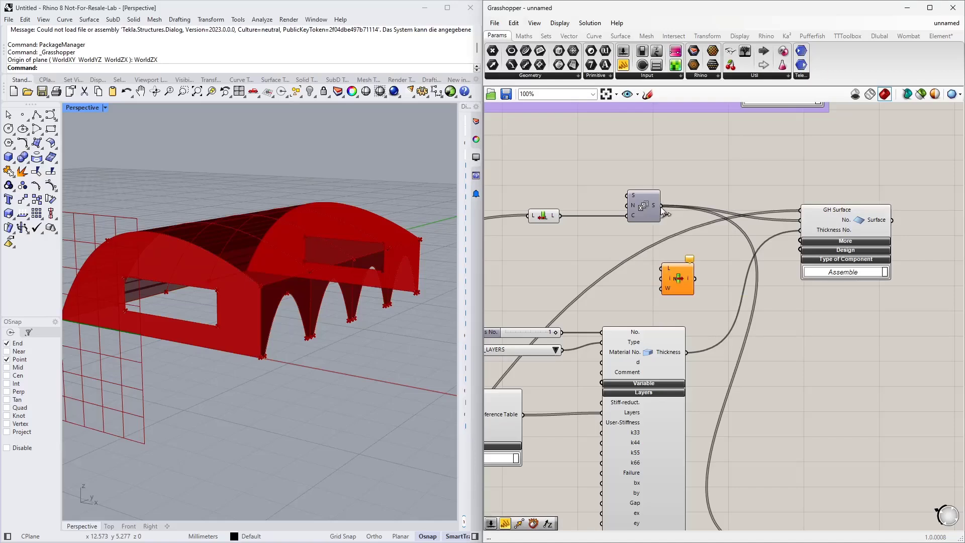
drag(662, 207, 662, 268)
Step: Create a panel containing -1 and connect it to the List Item's index input
double_click(527, 265)
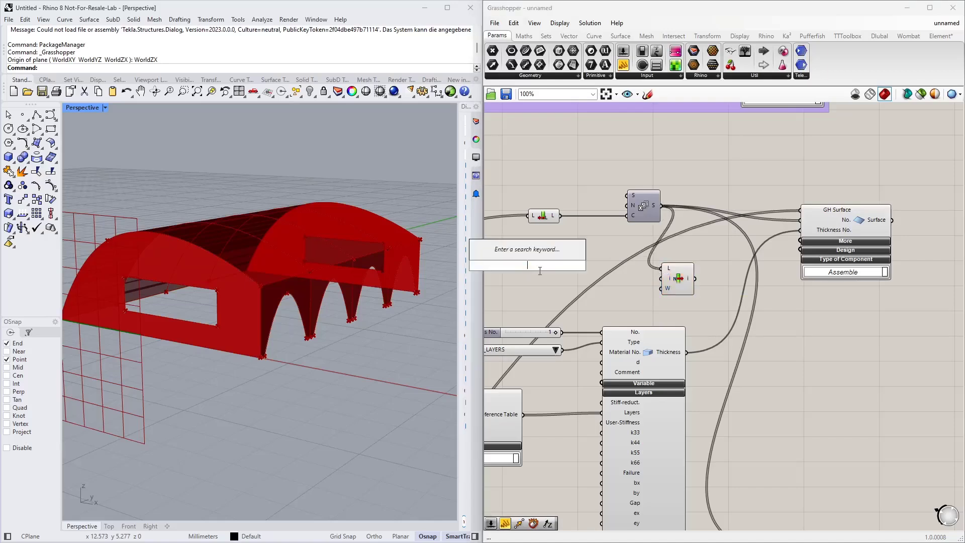
text(-14)
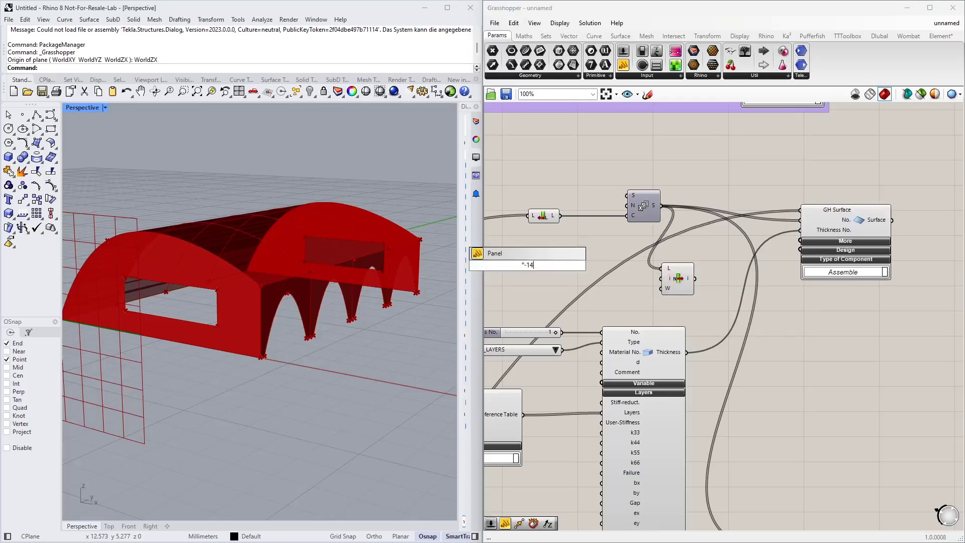
key(Return)
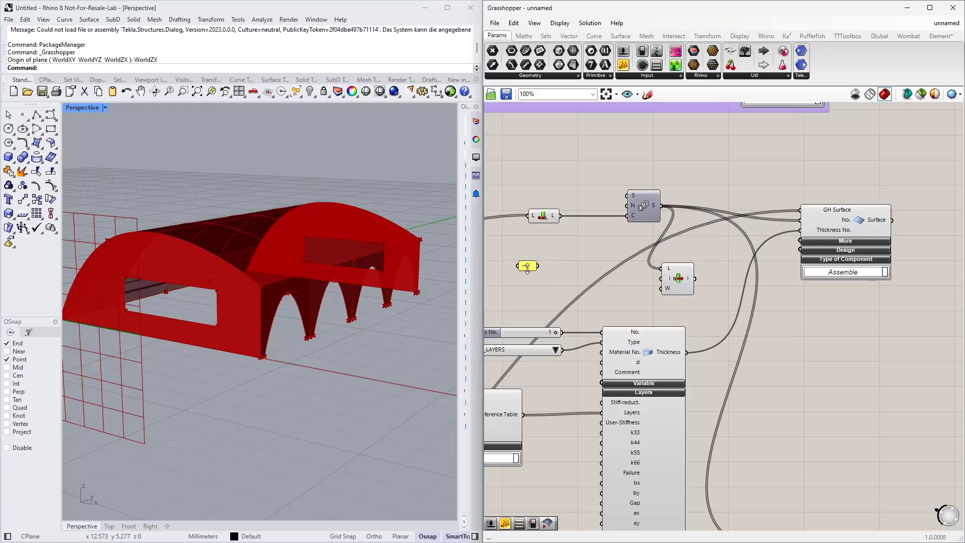
drag(527, 266, 661, 279)
scroll(661, 281, up, 4)
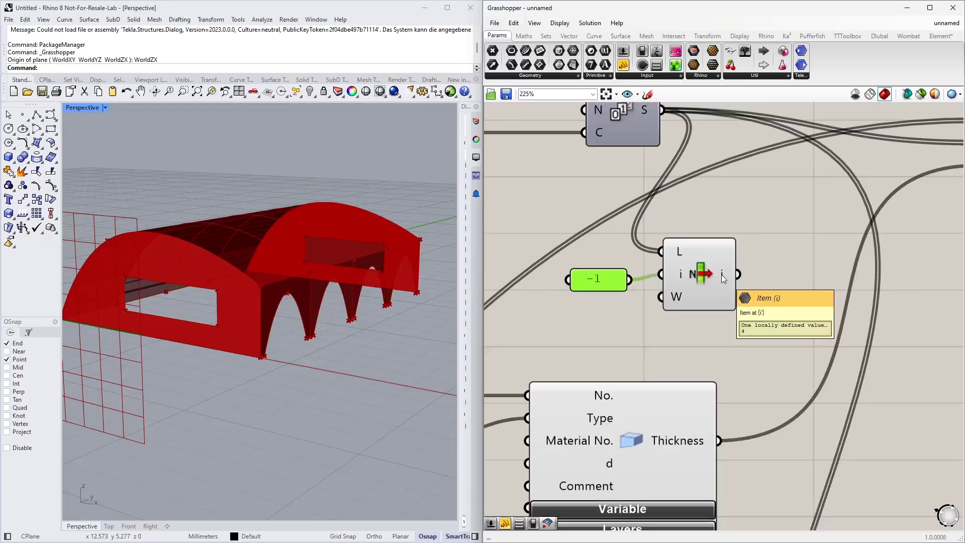
Step: Move the List Item and its -1 panel down beside the new, unconnected Series component
scroll(723, 271, down, 5)
scroll(739, 261, down, 3)
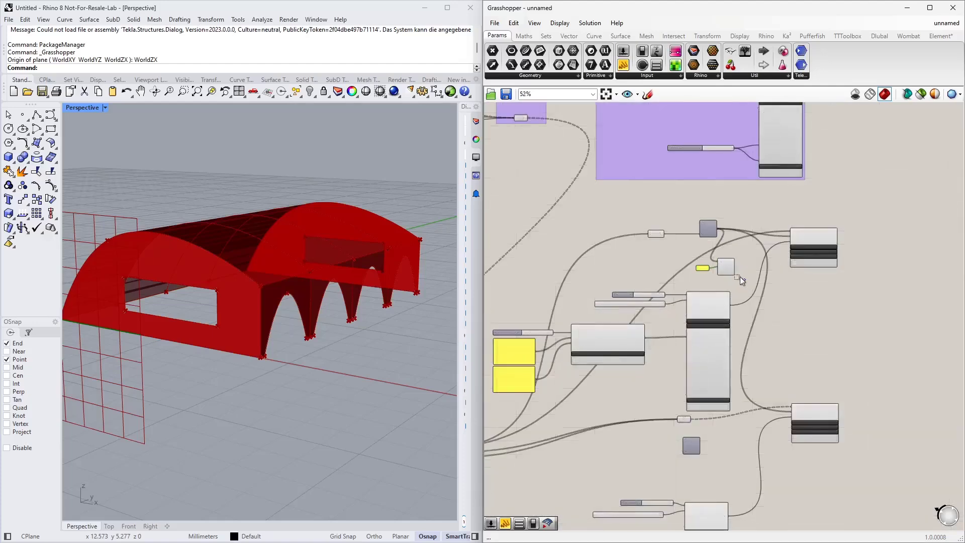
drag(746, 282, 622, 442)
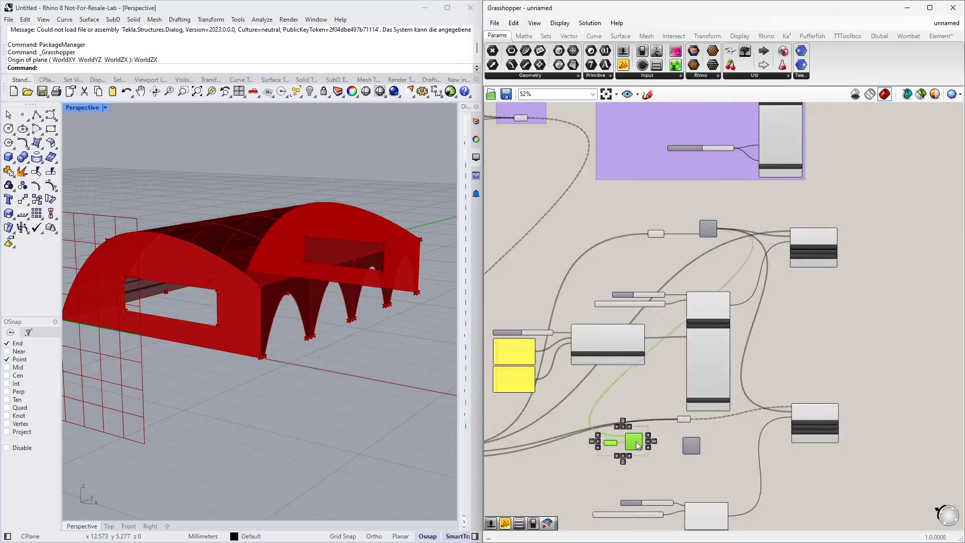
right_drag(622, 442, 630, 374)
Step: Add an Addition component that adds 1 to the List Item output, and connect its result to the new Series' start input
scroll(665, 375, up, 5)
double_click(665, 385)
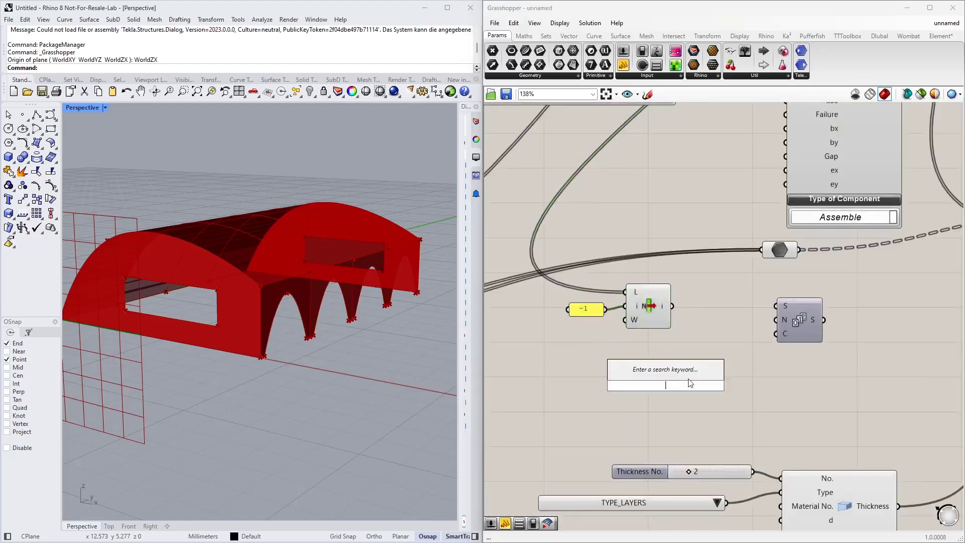
text(+1)
key(Return)
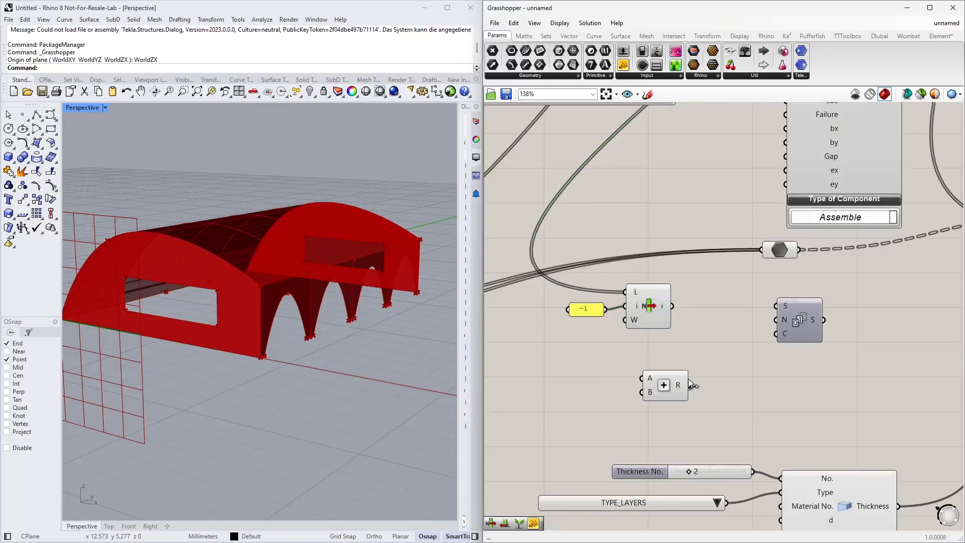
drag(666, 392, 775, 308)
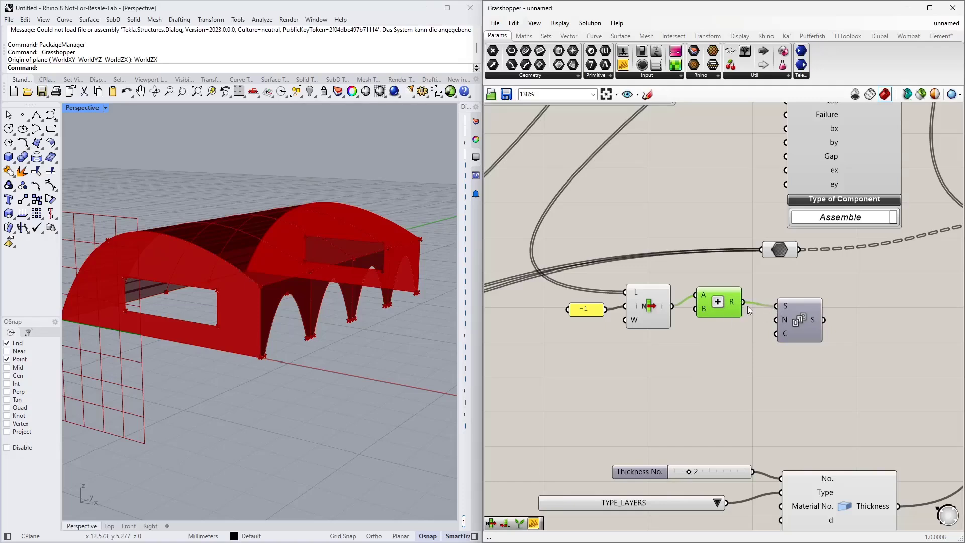
drag(720, 310, 717, 321)
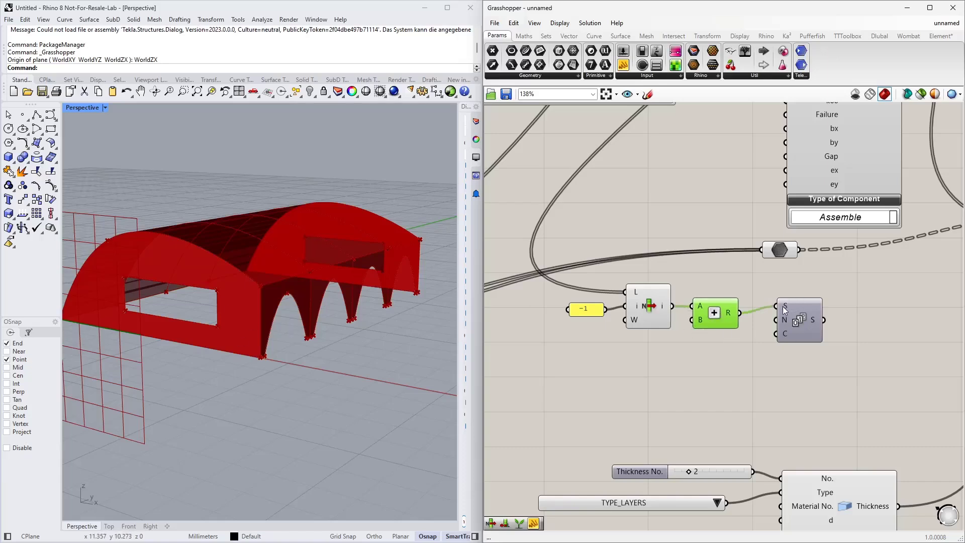
Step: Attach a panel to the lower Surface's geometry data parameter and examine its list structure
scroll(773, 335, down, 2)
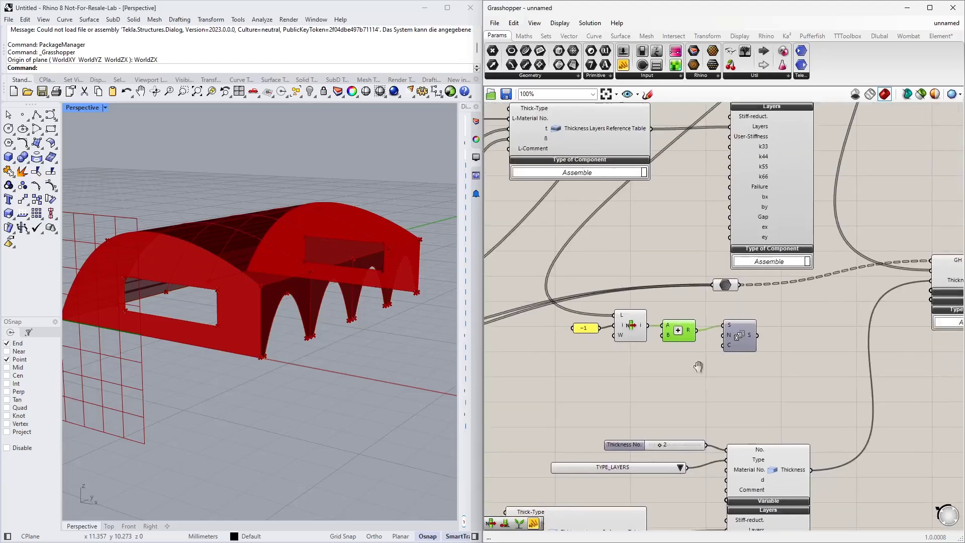
right_drag(696, 366, 671, 361)
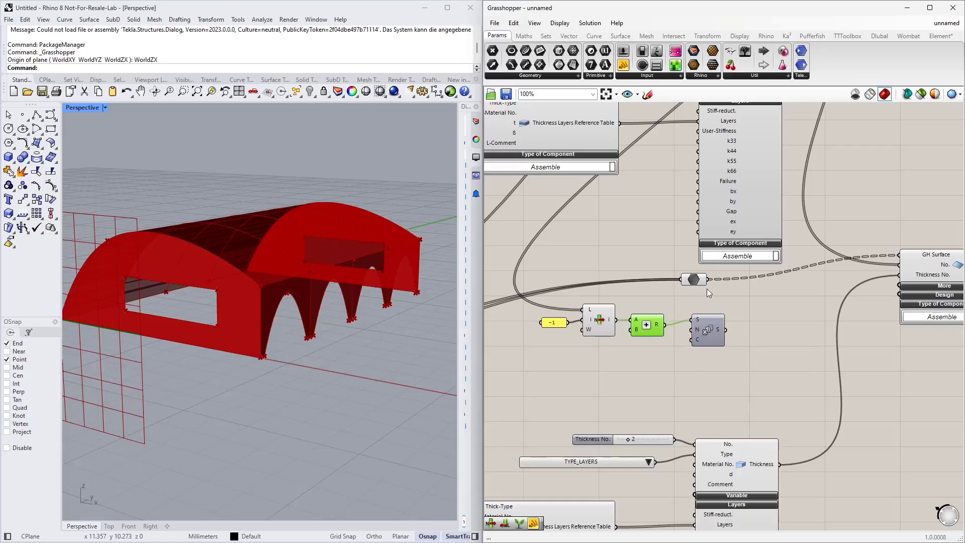
click(694, 279)
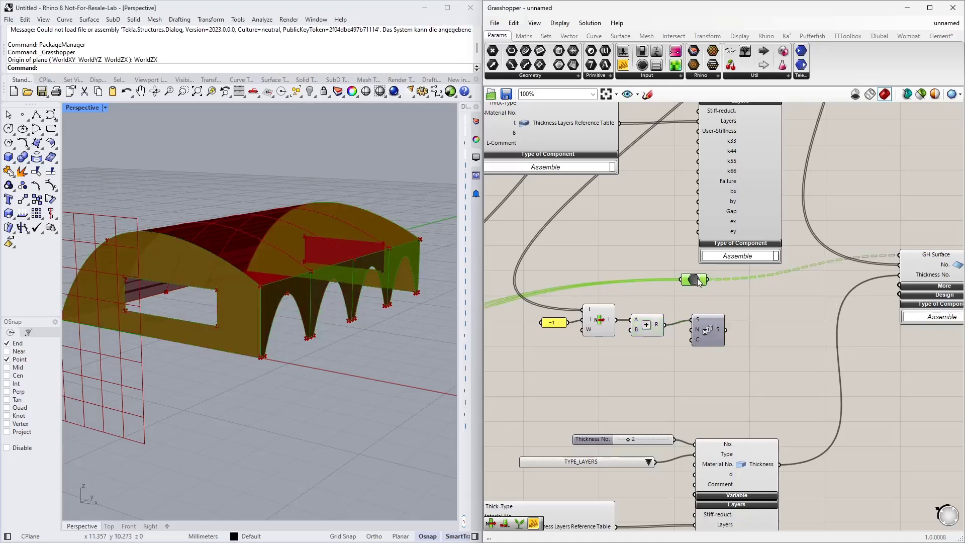
drag(624, 63, 791, 306)
drag(708, 279, 729, 293)
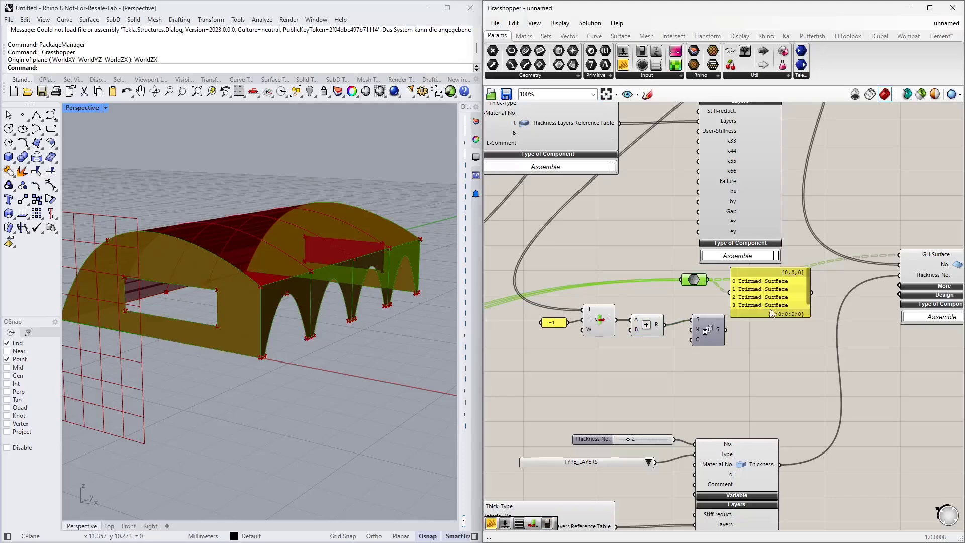
click(761, 309)
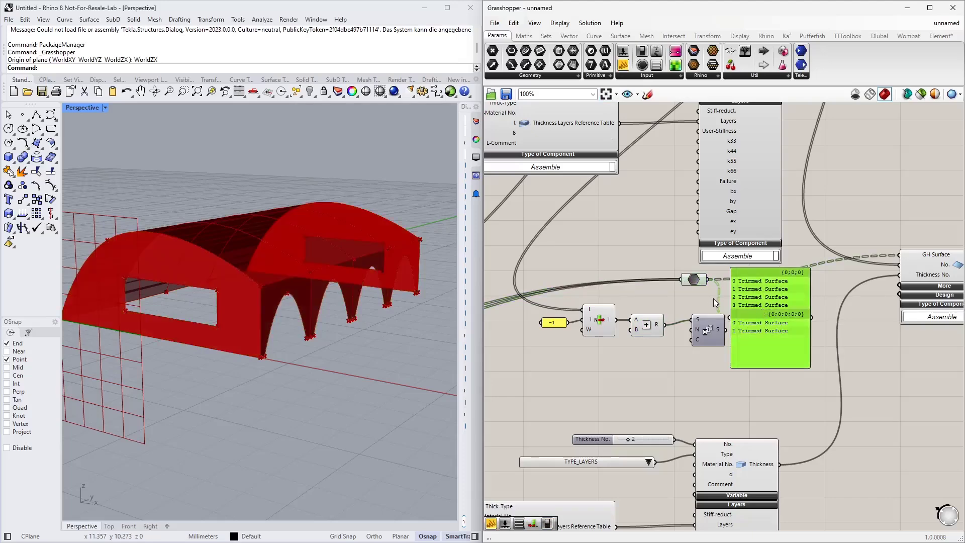
Step: Flatten the geometry data parameter feeding the lower Surface component and delete the inspection panel
scroll(713, 297, up, 3)
right_click(693, 261)
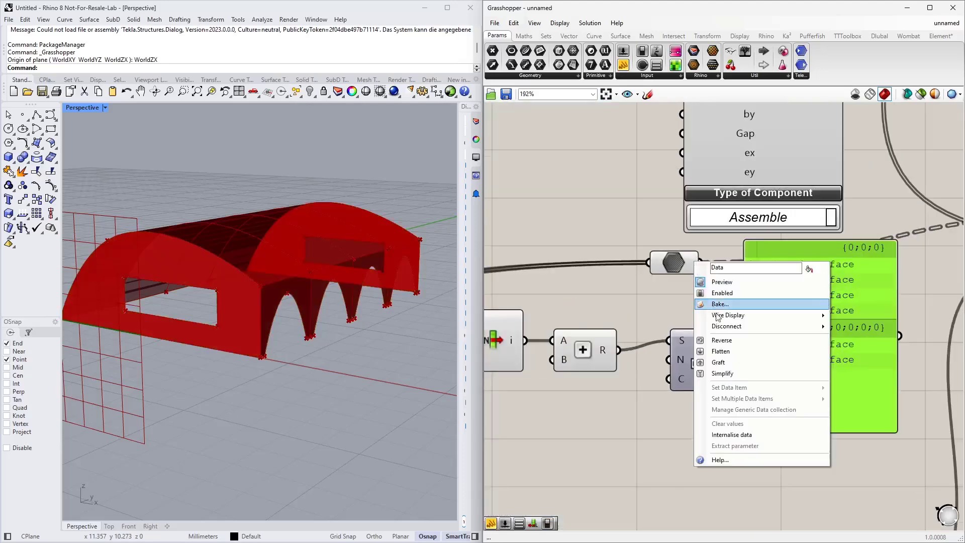
click(724, 349)
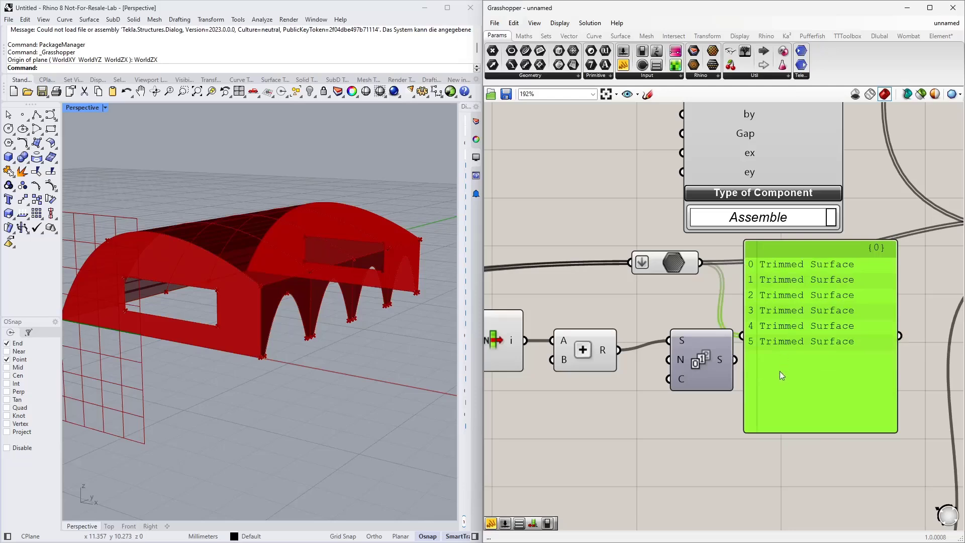
key(Delete)
Step: Add a List Length component, feed it the flattened geometry data, and connect its output to the new Series' count input
right_drag(696, 426, 777, 348)
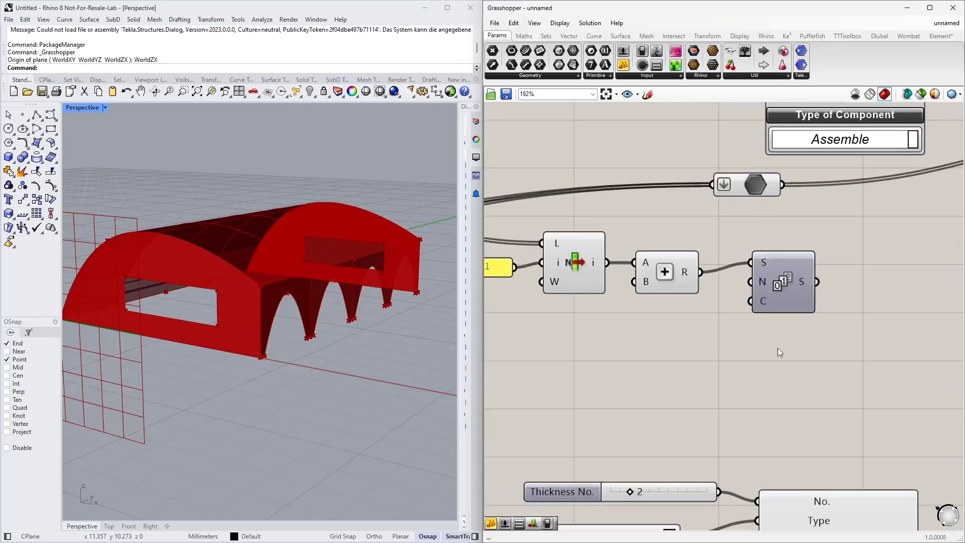
double_click(702, 375)
text(ln)
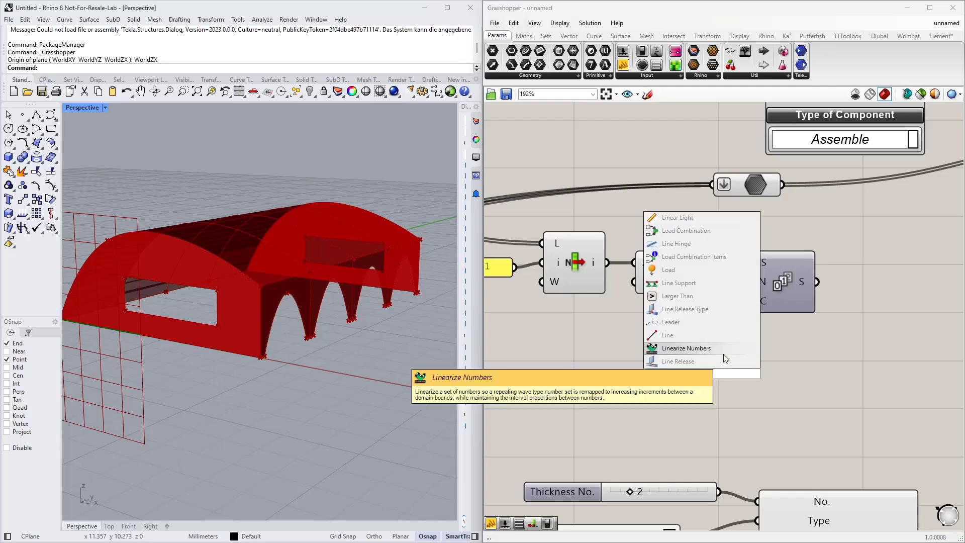
text(egth list)
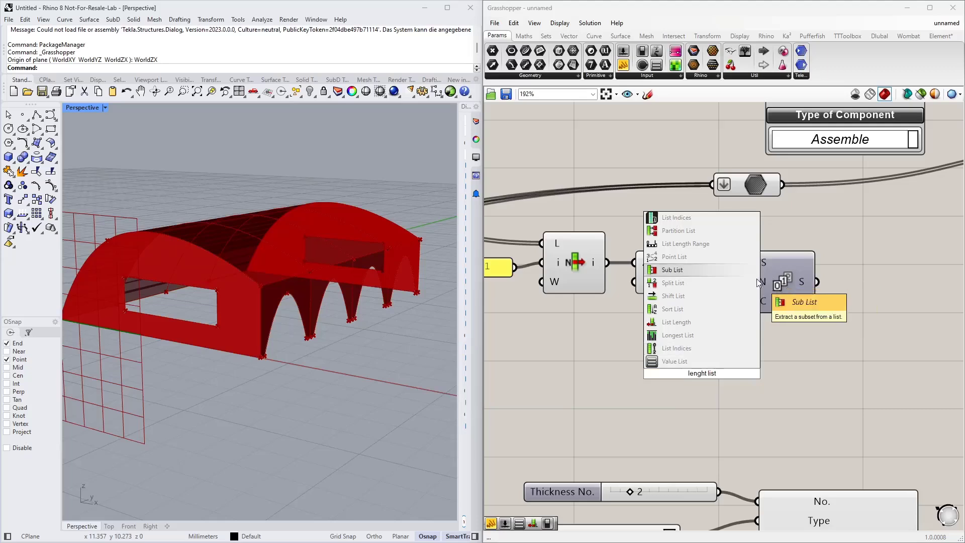
click(678, 322)
drag(781, 185, 592, 342)
drag(655, 343, 750, 302)
Step: Connect the new Series output to the lower Surface component's No. input, replacing the existing connection
right_drag(765, 327, 666, 349)
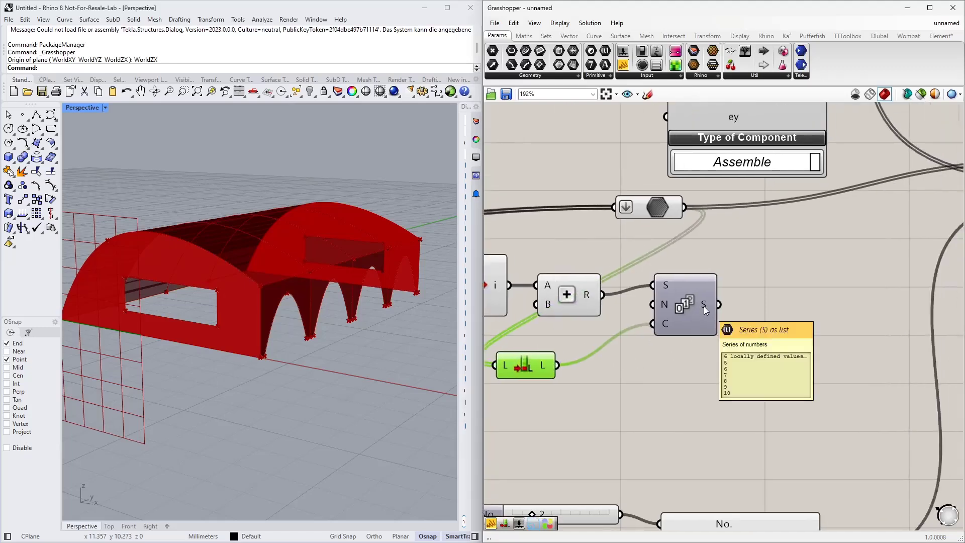
scroll(720, 312, down, 3)
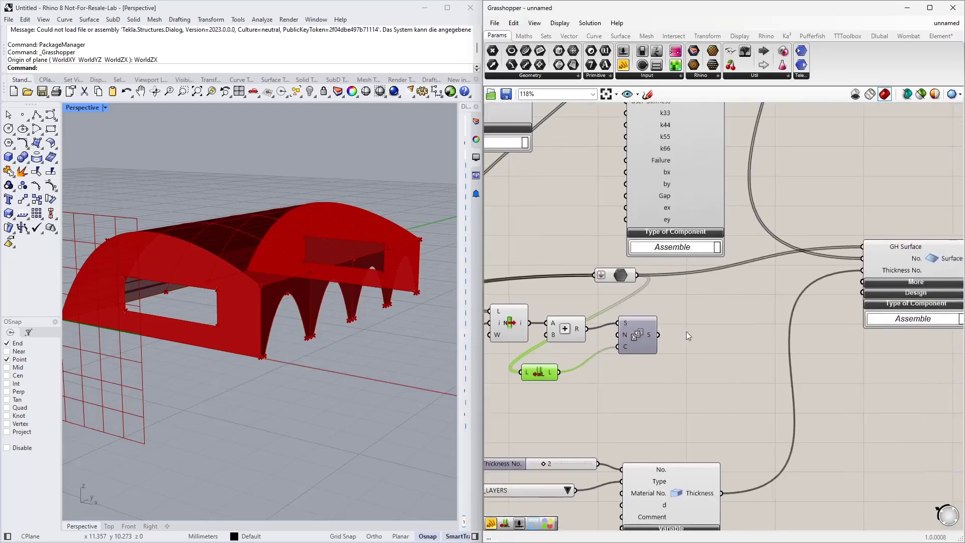
drag(662, 334, 873, 255)
mouse_move(880, 258)
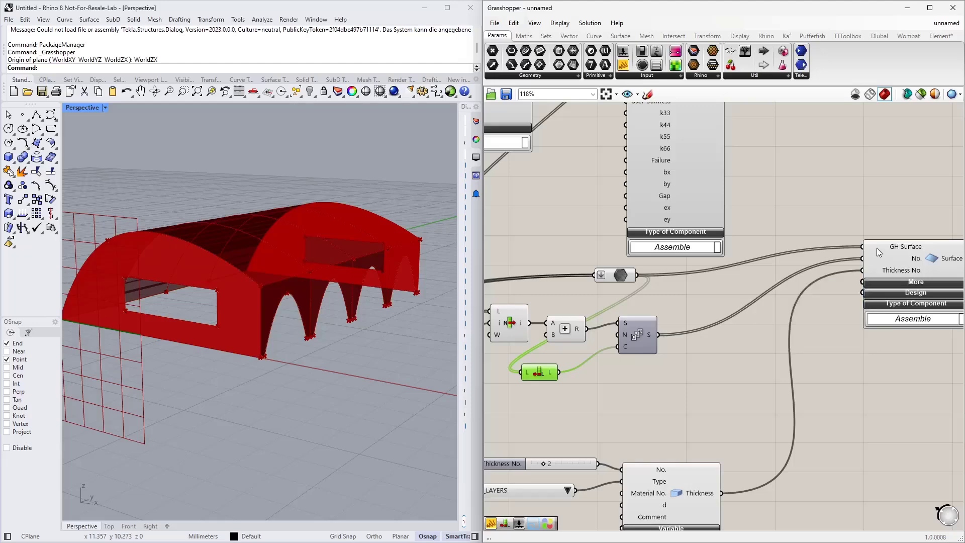
Step: Expand the More inputs of the lower Surface component and move it farther from the Thickness component
scroll(735, 330, down, 3)
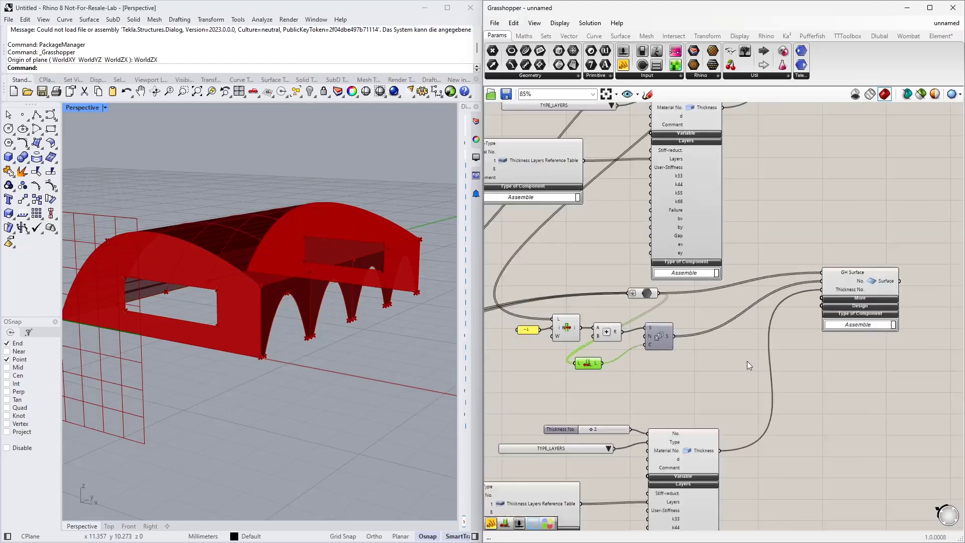
scroll(717, 379, up, 1)
click(764, 285)
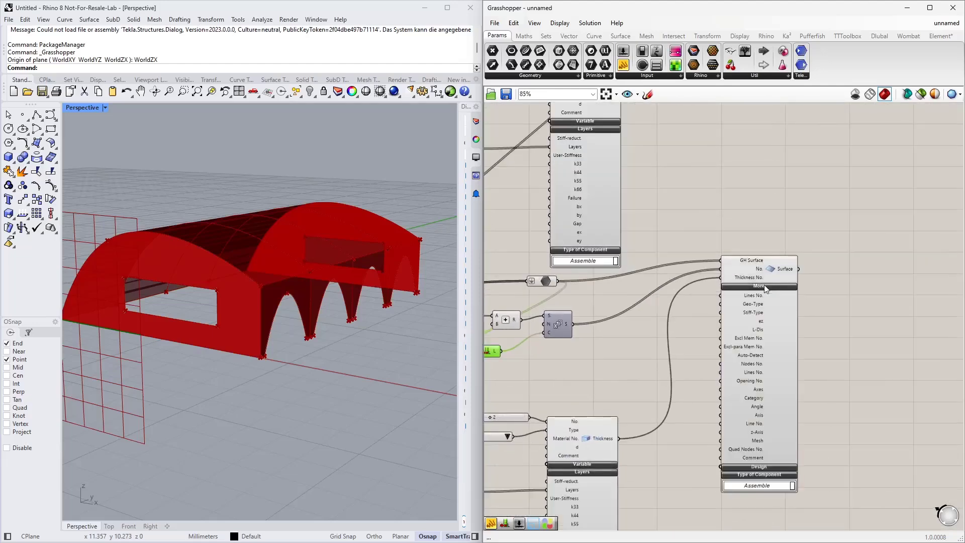
drag(770, 270, 840, 278)
right_drag(719, 392, 787, 293)
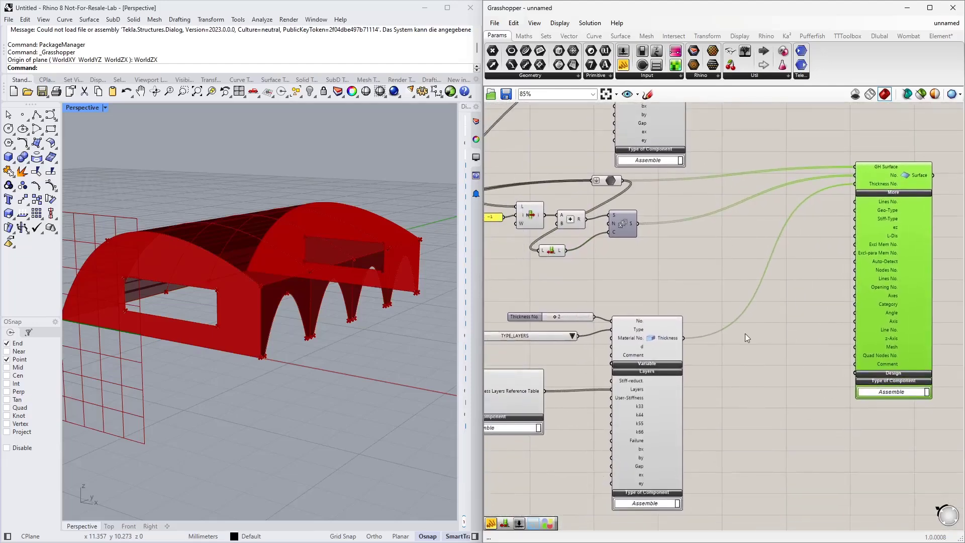
right_drag(764, 338, 680, 354)
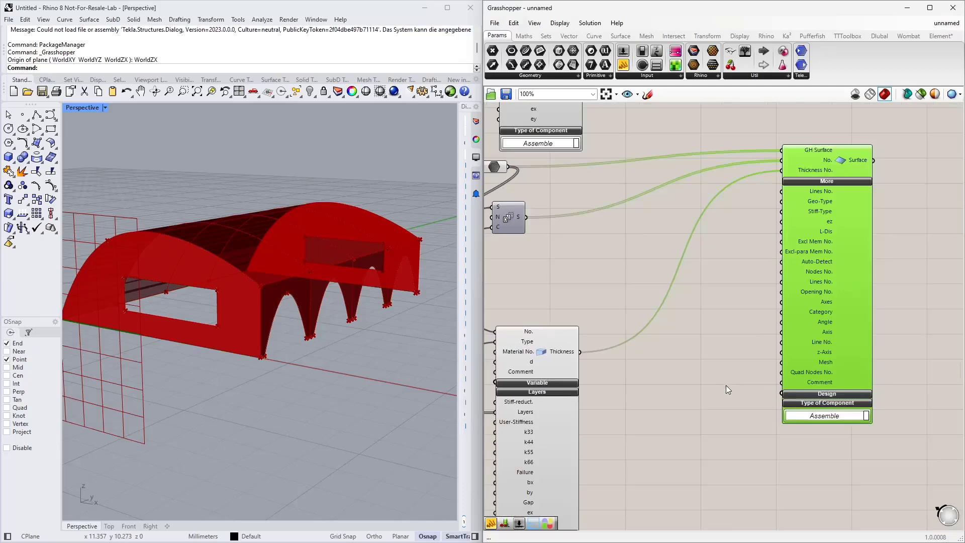
Step: Move the lower Surface component farther from the Thickness component and inspect the narrow wall feet between the arches in the Rhino model
drag(815, 319, 875, 316)
click(716, 358)
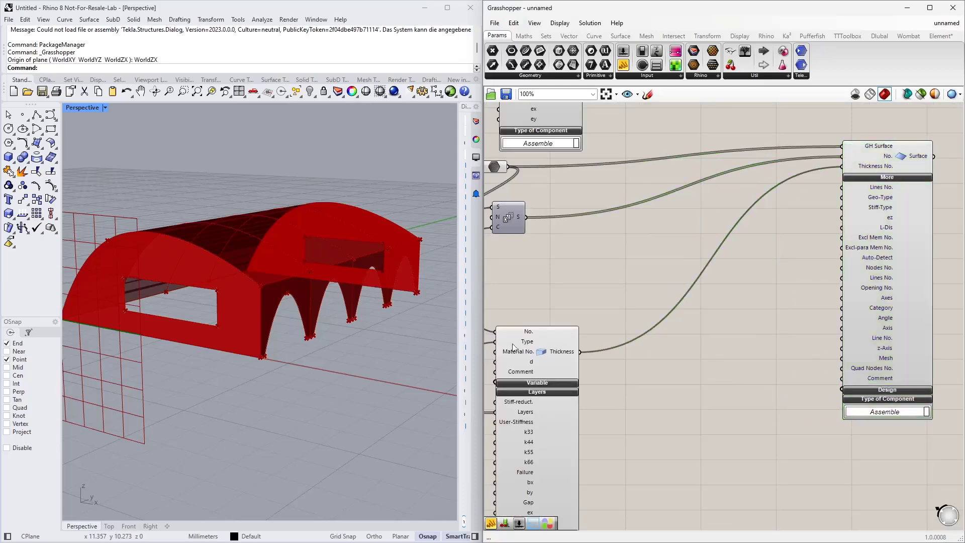
scroll(381, 320, up, 5)
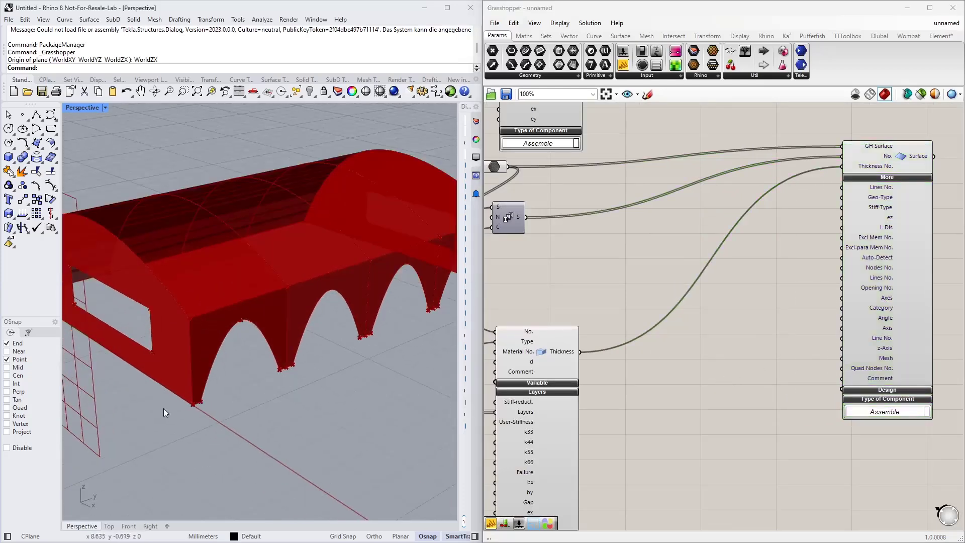
scroll(164, 408, up, 3)
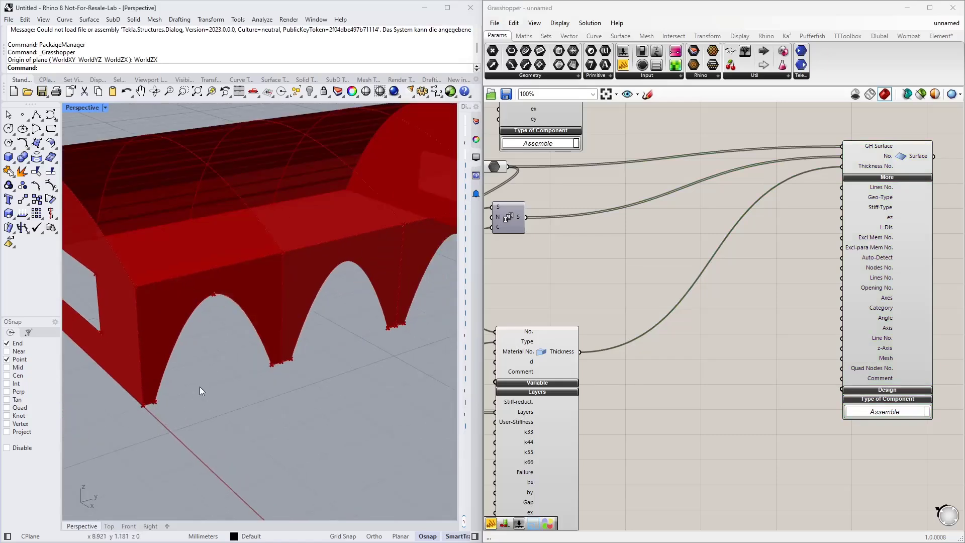
scroll(135, 414, up, 4)
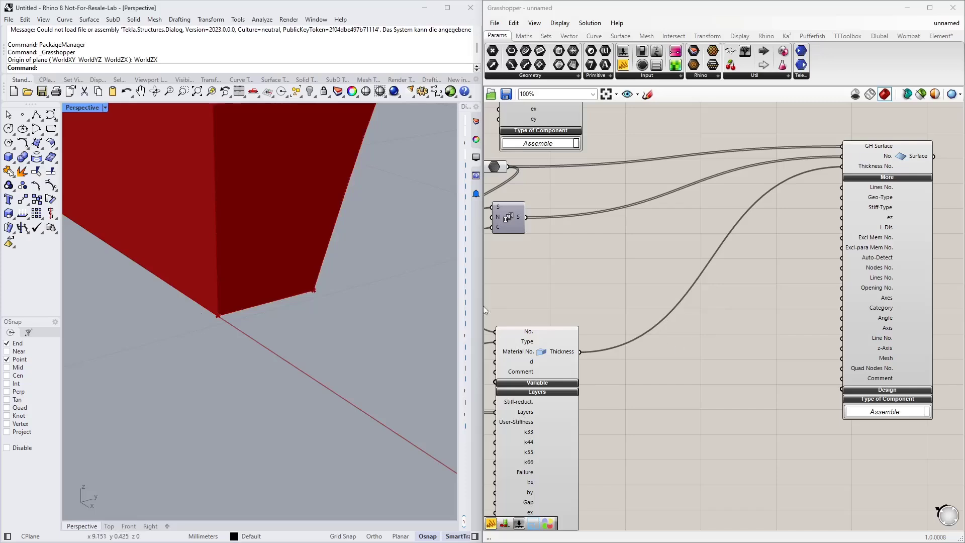
scroll(219, 317, down, 5)
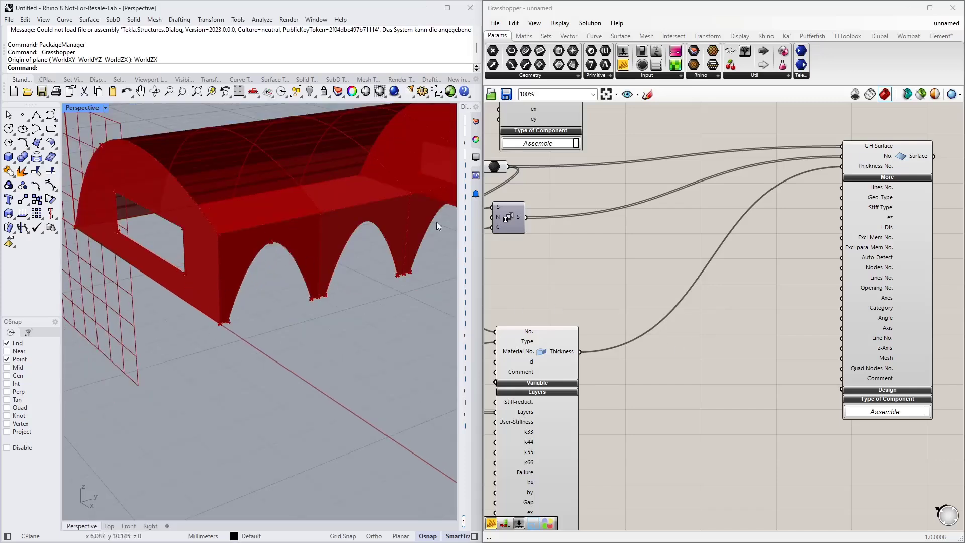
scroll(227, 324, up, 2)
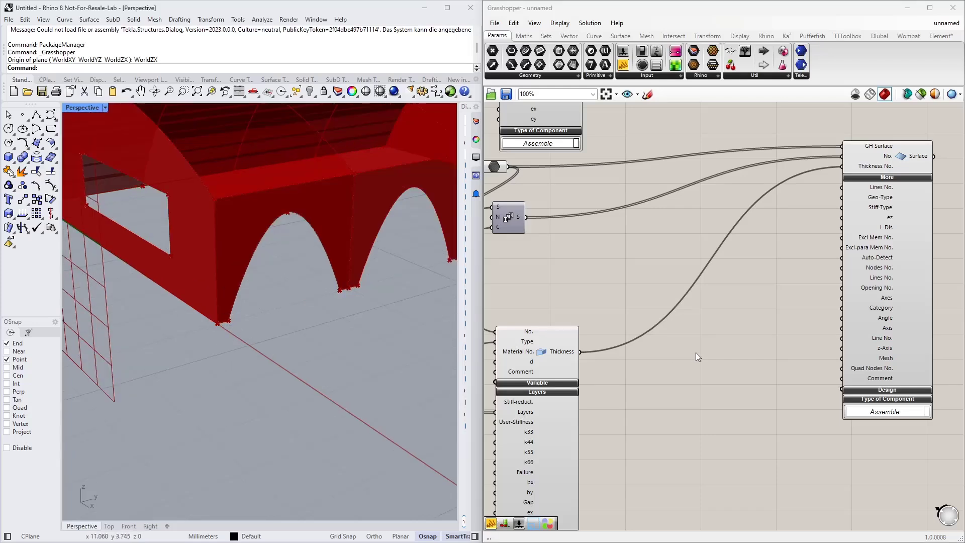
Step: Add a Dlubal Surface Mesh Refinement component between the lower Thickness and Surface components
click(879, 37)
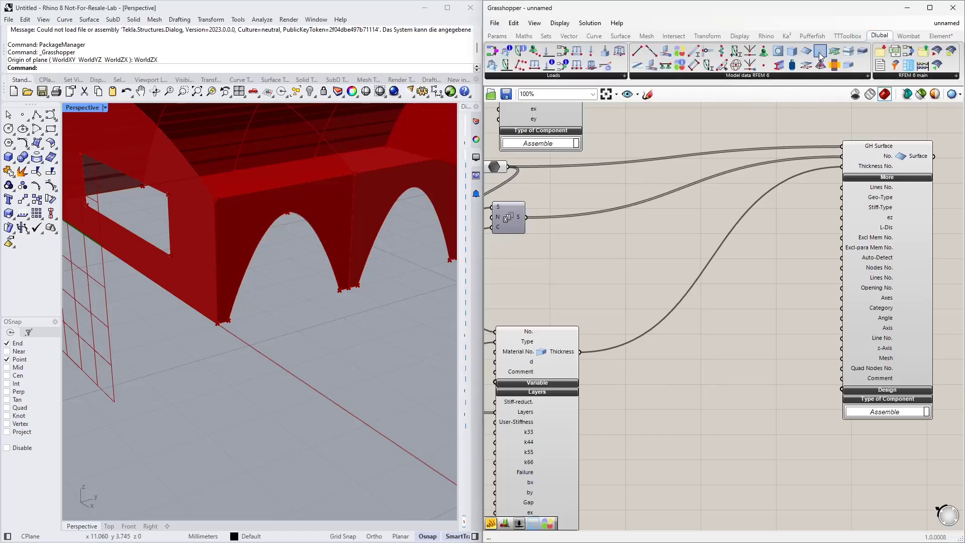
drag(821, 54, 702, 359)
scroll(683, 394, up, 3)
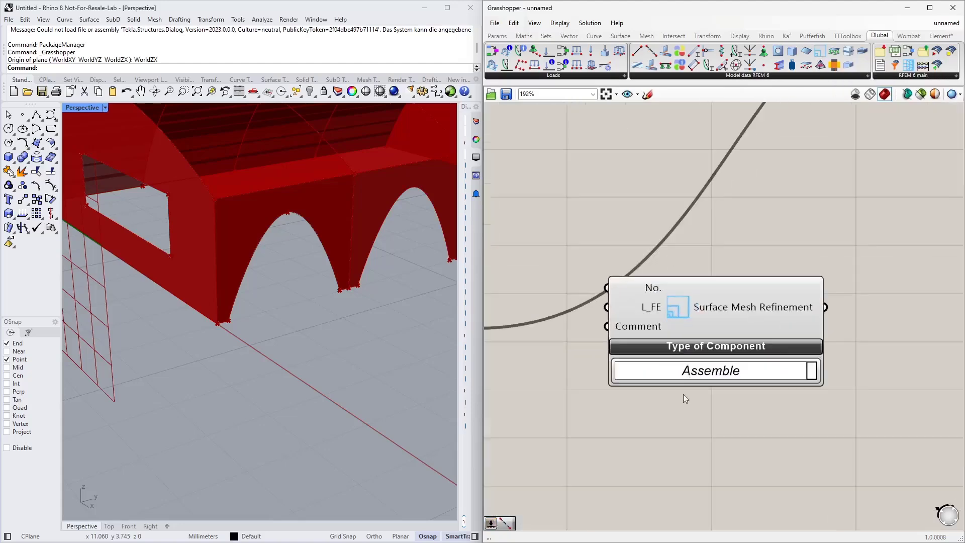
drag(715, 276, 697, 366)
click(623, 283)
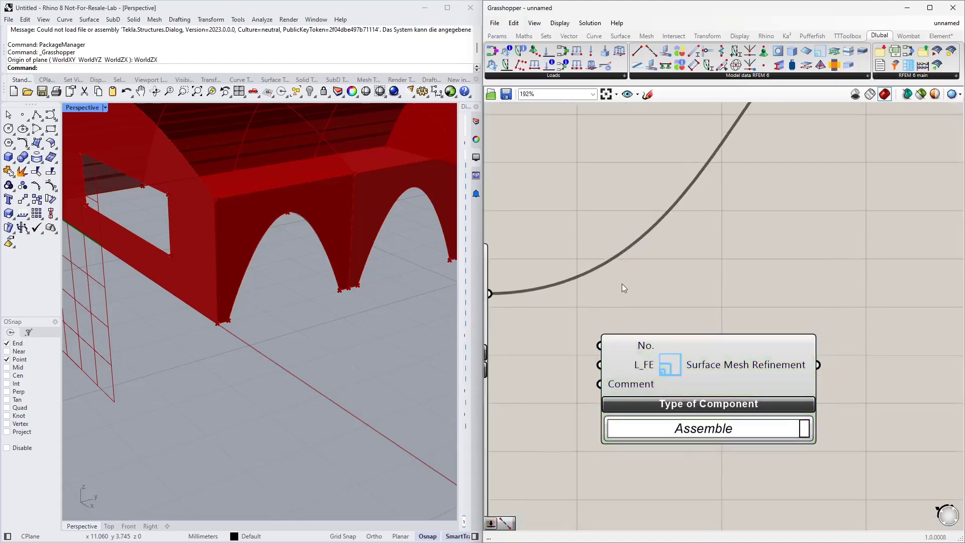
Step: Add a number slider set to 1 and connect it to the No. input of the Surface Mesh Refinement component
key(ctrl+v)
drag(624, 279, 624, 281)
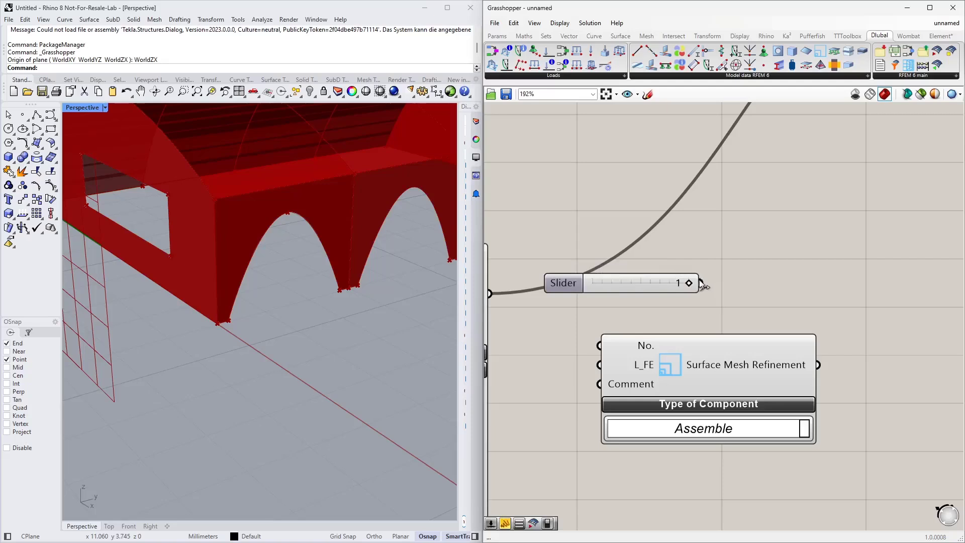
drag(703, 281, 600, 345)
drag(701, 348, 698, 387)
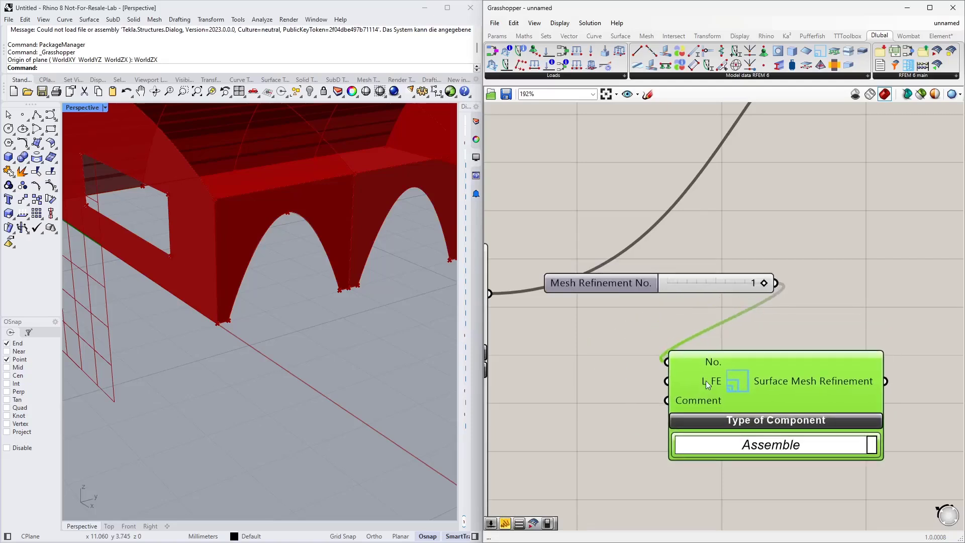
Step: Feed the refinement's L_FE input from a new slider set to 0.1 and connect its output to the lower Surface component's Mesh input
double_click(560, 348)
text(0.1)
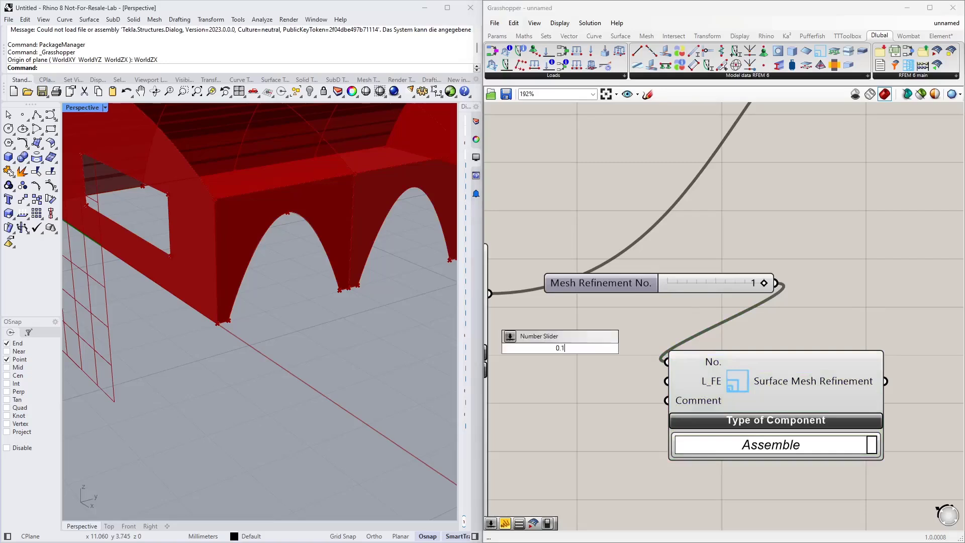
key(Return)
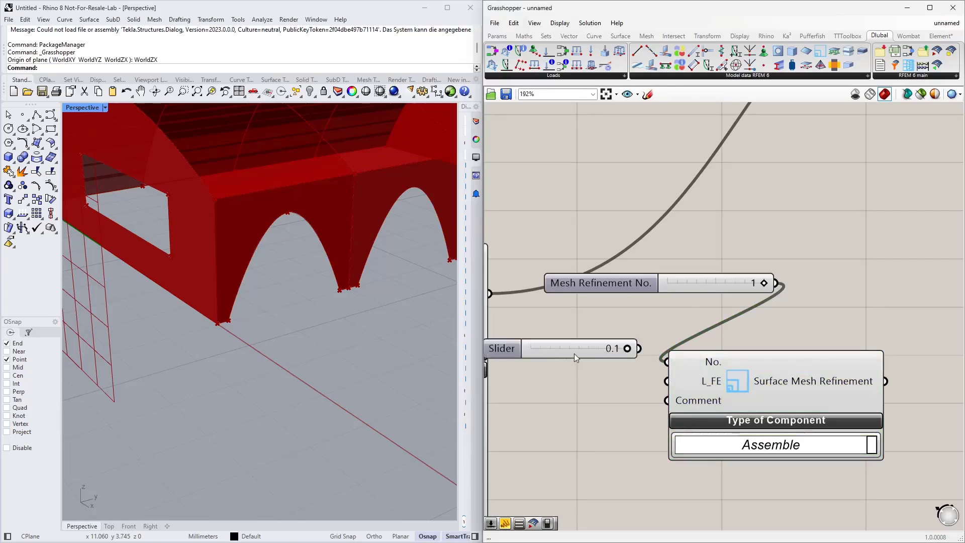
drag(574, 354, 733, 319)
scroll(601, 384, down, 5)
scroll(667, 368, up, 3)
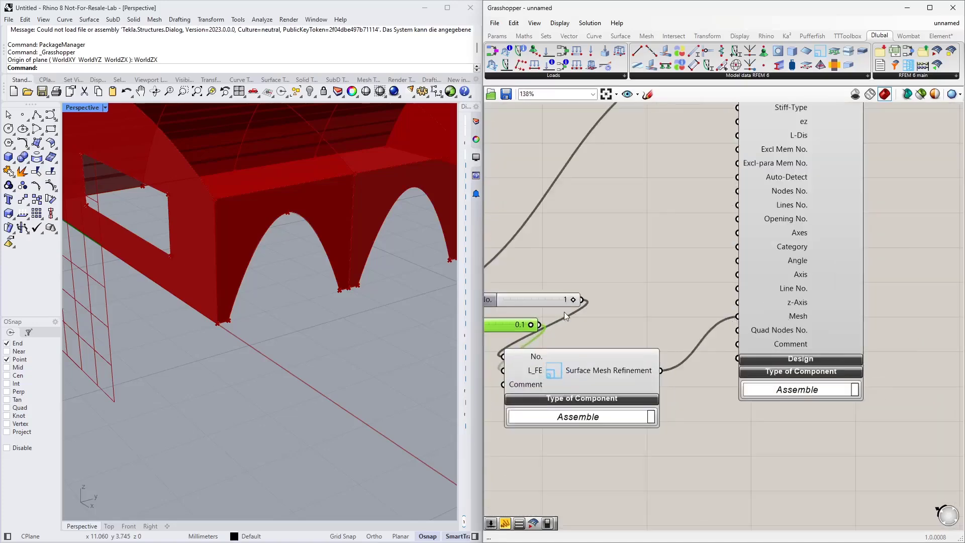
Step: Expand the Design inputs of the upper Surface component and move it farther from the upper Thickness component
scroll(566, 316, down, 4)
right_drag(674, 256, 715, 442)
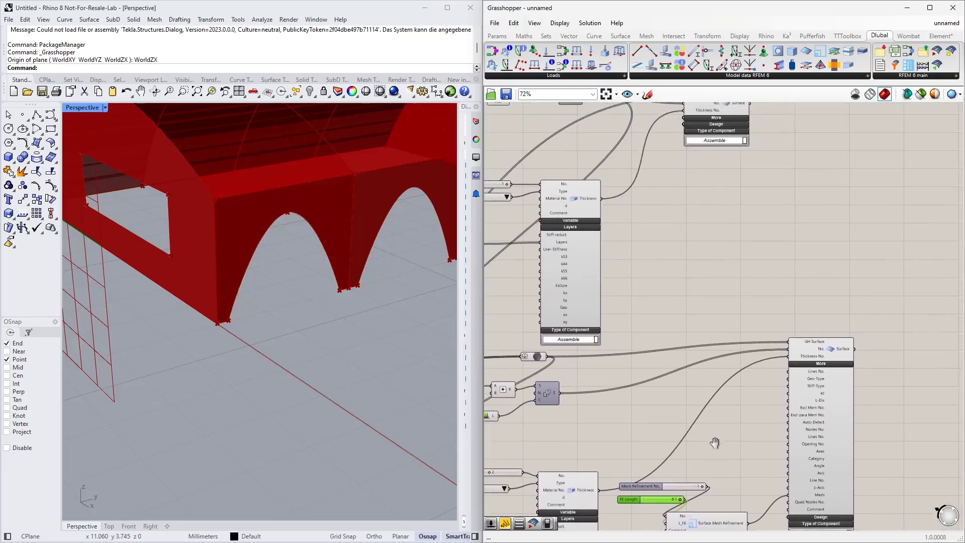
right_drag(735, 189, 752, 313)
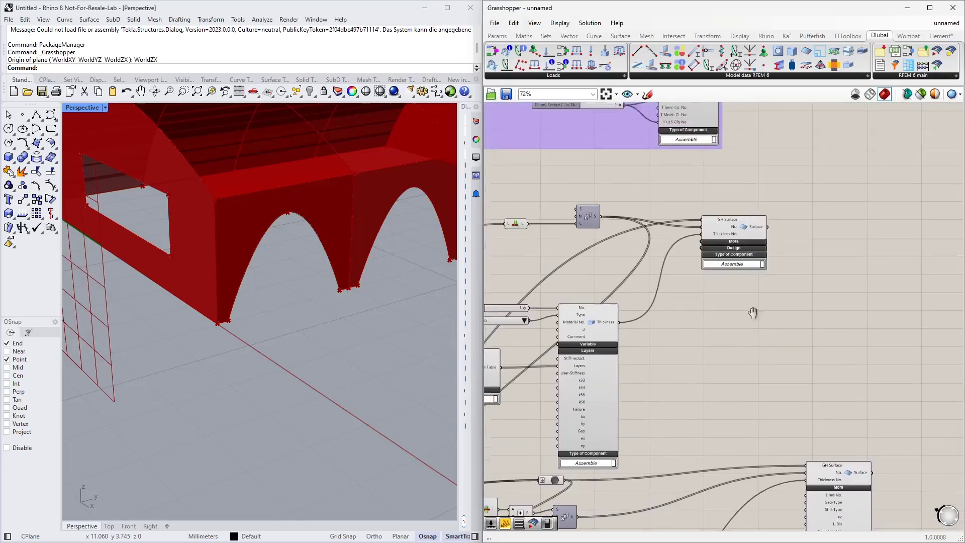
scroll(734, 222, up, 3)
drag(737, 252, 768, 234)
click(773, 268)
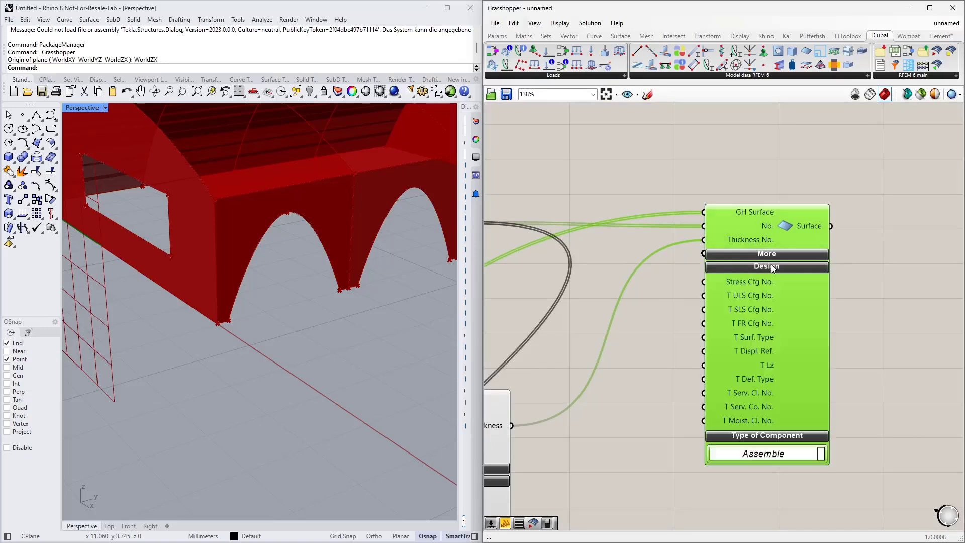
right_drag(665, 386, 654, 303)
drag(774, 249, 841, 235)
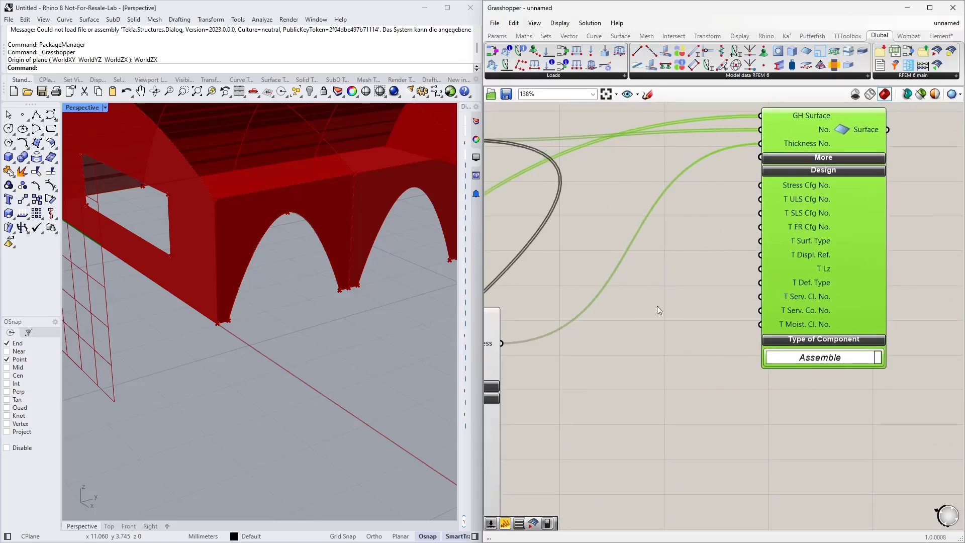
Step: Add a number slider set to 1 and connect it to the upper Surface component's T Serv. Cl. No. and T ULS Cfg No. inputs
click(643, 334)
double_click(643, 334)
text(slider)
key(Return)
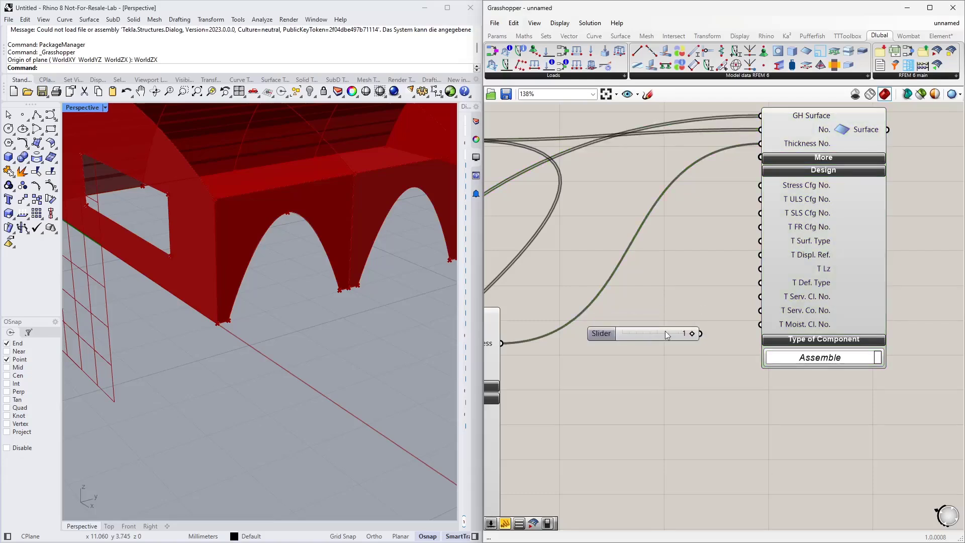
drag(702, 334, 749, 296)
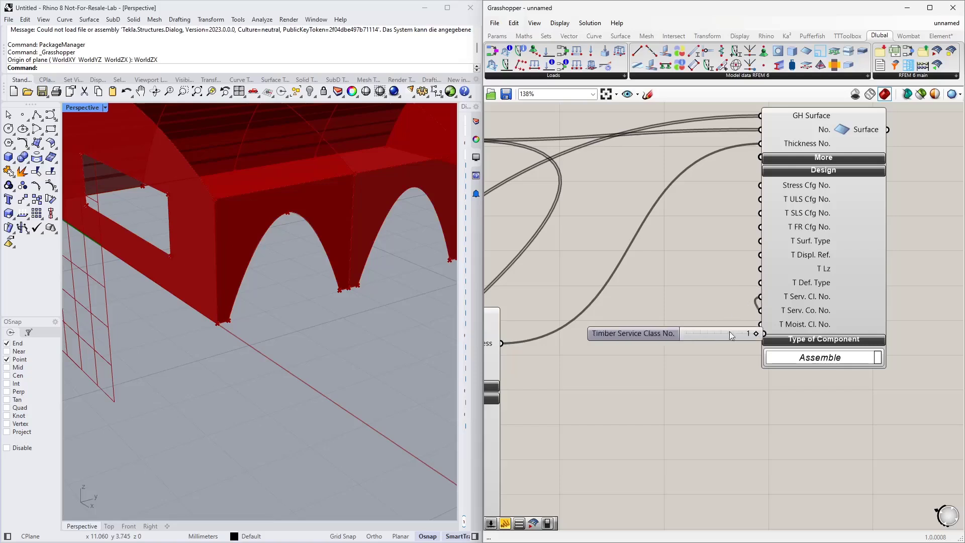
drag(729, 331, 758, 199)
drag(679, 293, 678, 261)
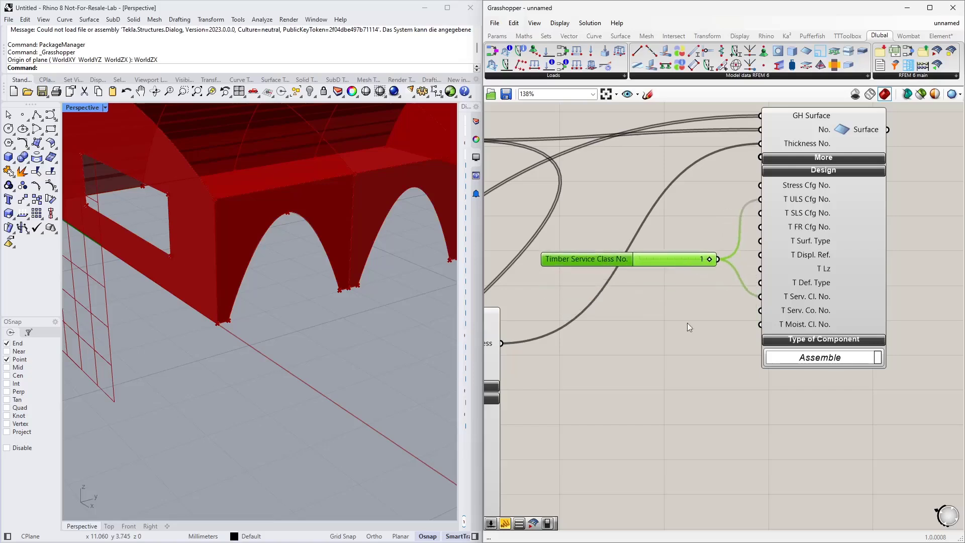
Step: Expand the lower Surface component's Design inputs and feed T ULS Cfg No. and T Serv. Cl. No. from a new slider set to 1
right_drag(687, 322, 677, 258)
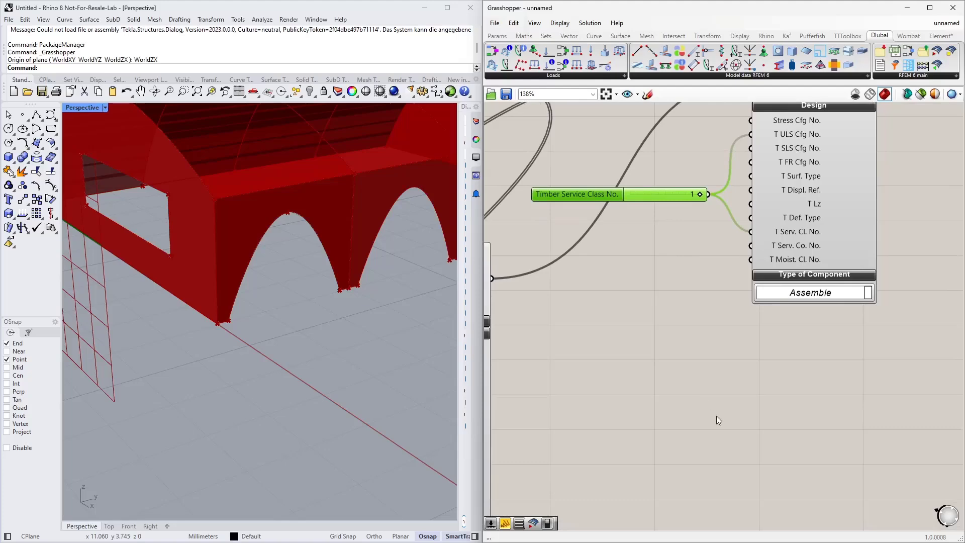
right_drag(716, 415, 696, 221)
right_drag(714, 386, 710, 345)
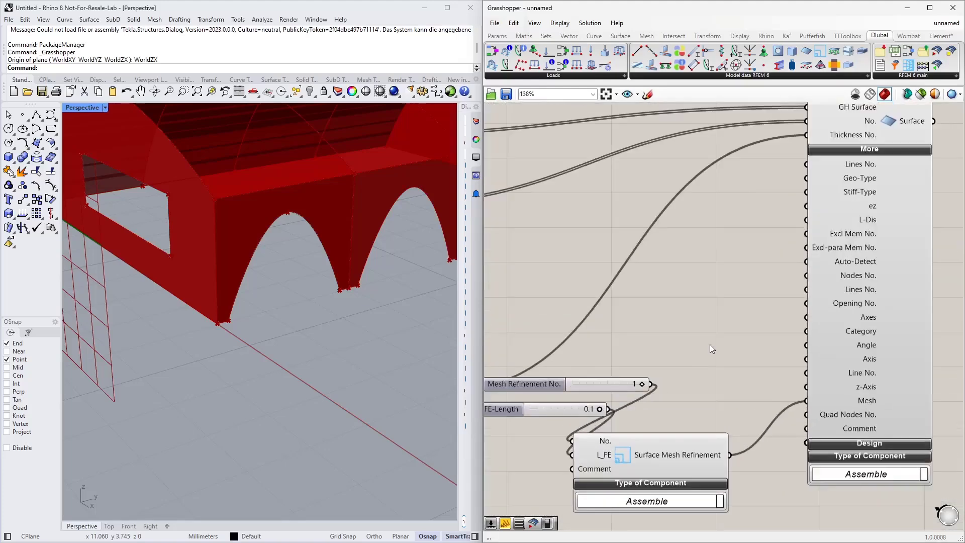
double_click(710, 345)
text(1)
key(Return)
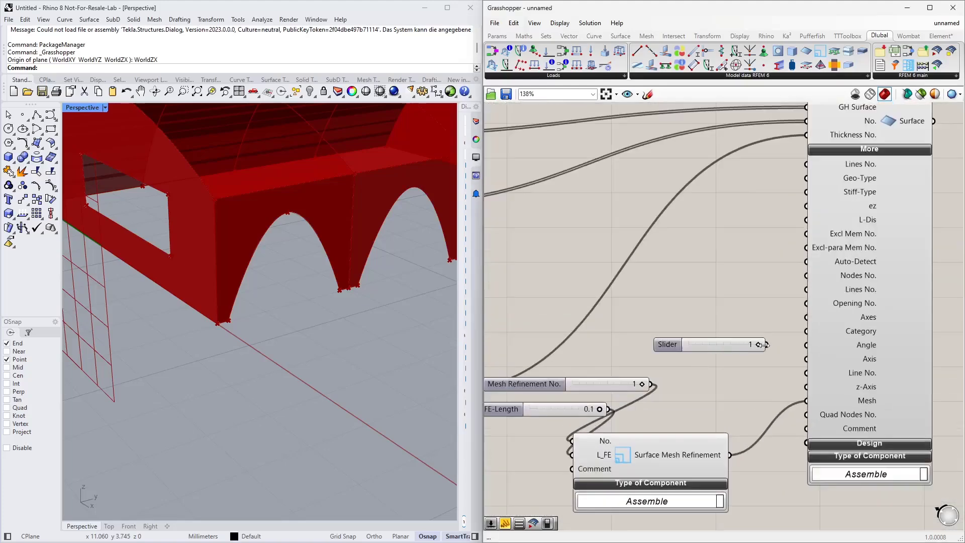
click(857, 443)
right_drag(730, 351, 667, 162)
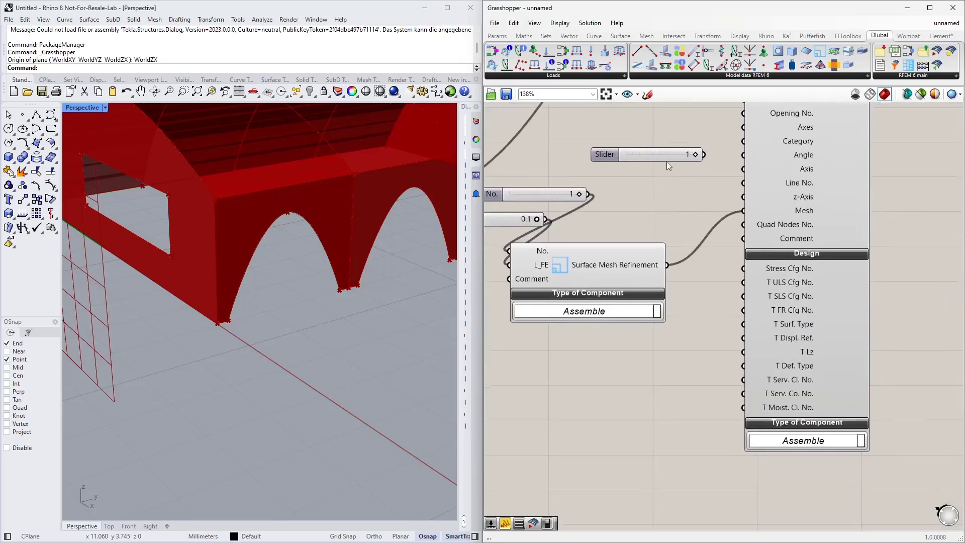
drag(667, 161, 743, 282)
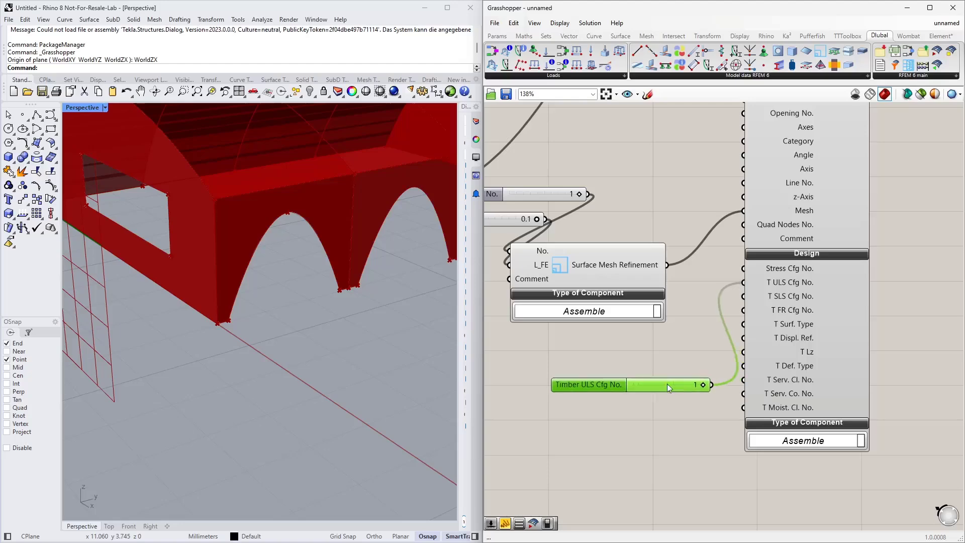
drag(667, 384, 743, 380)
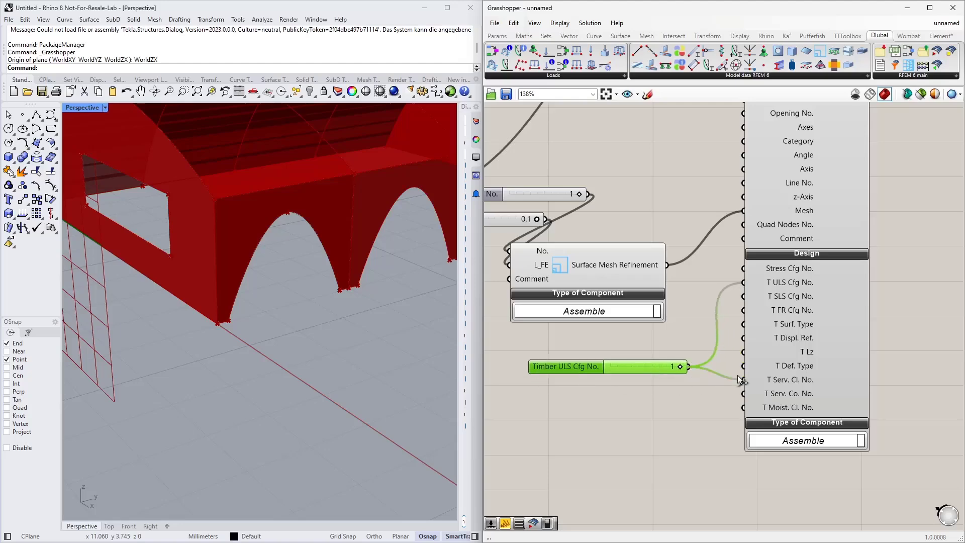
Step: Group all components of the upper and lower surface definitions together
scroll(679, 408, down, 10)
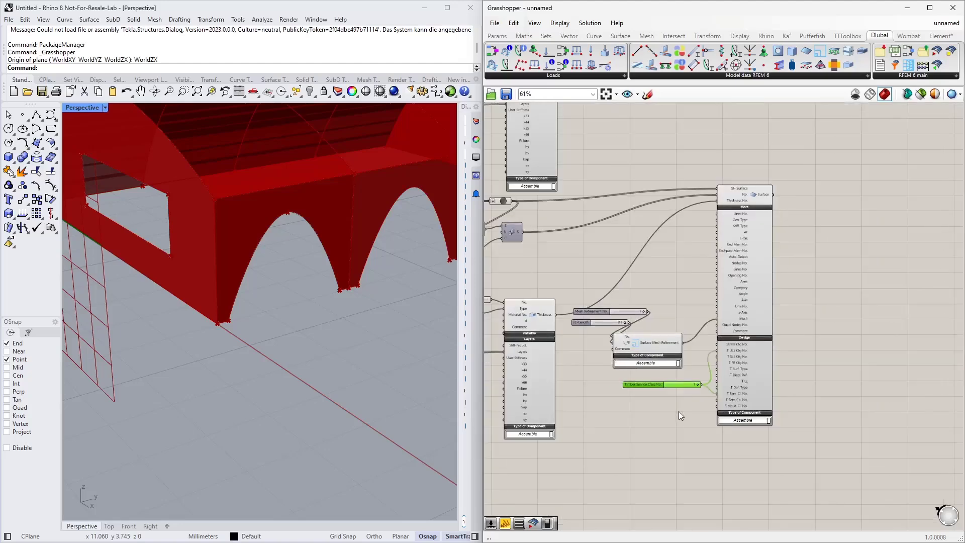
scroll(674, 392, down, 1)
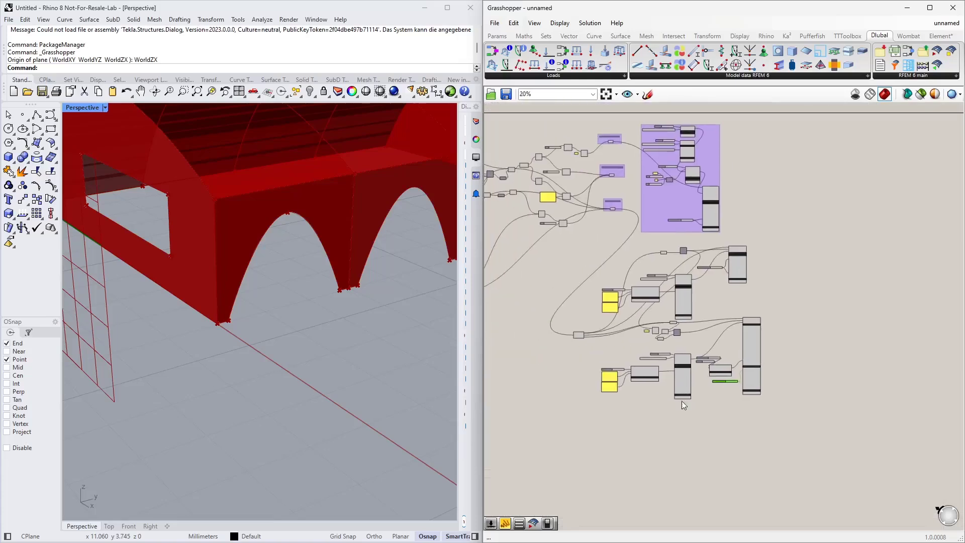
drag(799, 434, 594, 239)
right_click(631, 249)
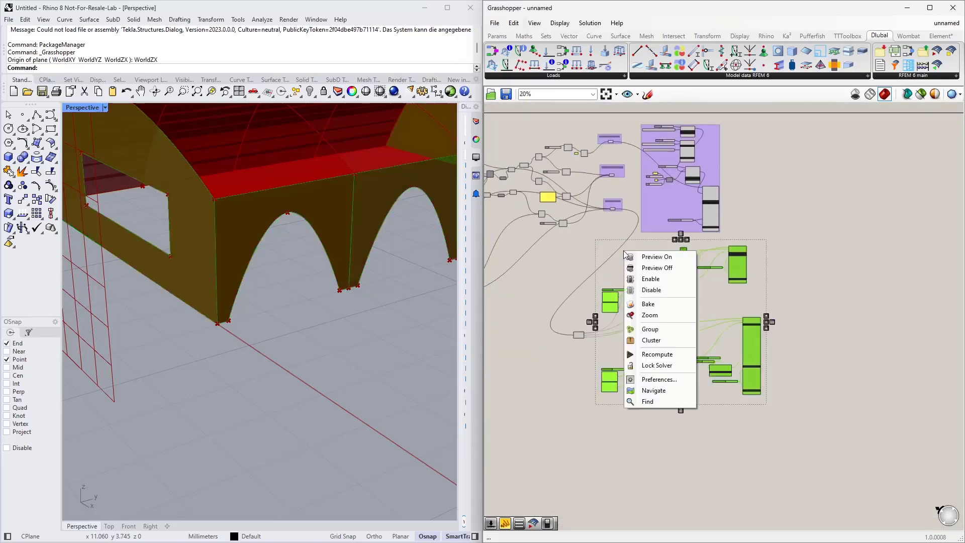
click(656, 329)
click(766, 312)
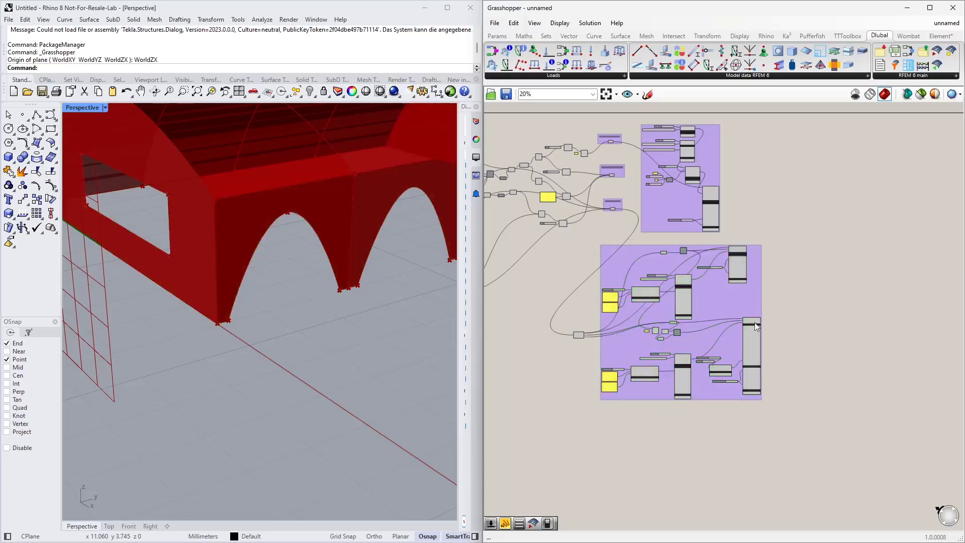
Step: Move the component that feeds geometry into the surface group farther away from the group's edge
drag(573, 333, 557, 322)
scroll(632, 377, up, 2)
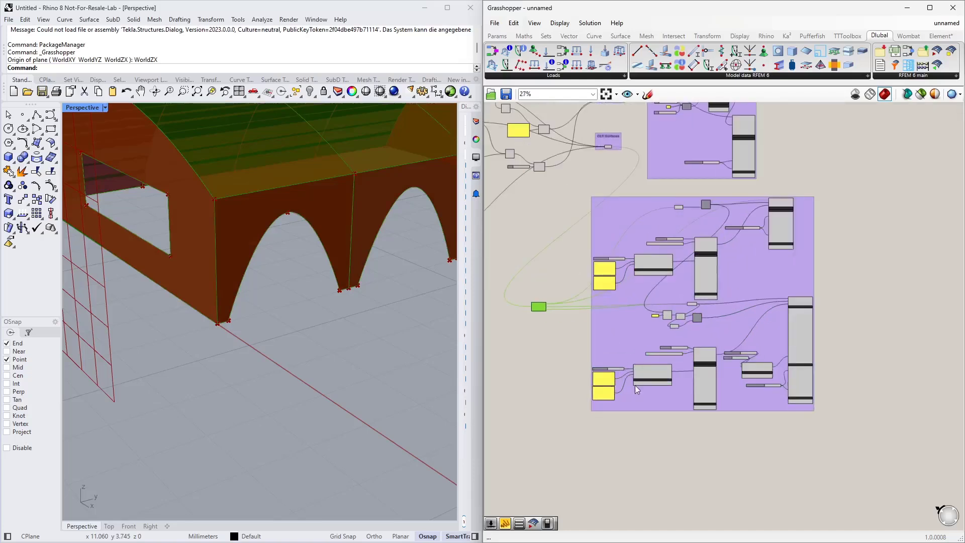
click(654, 425)
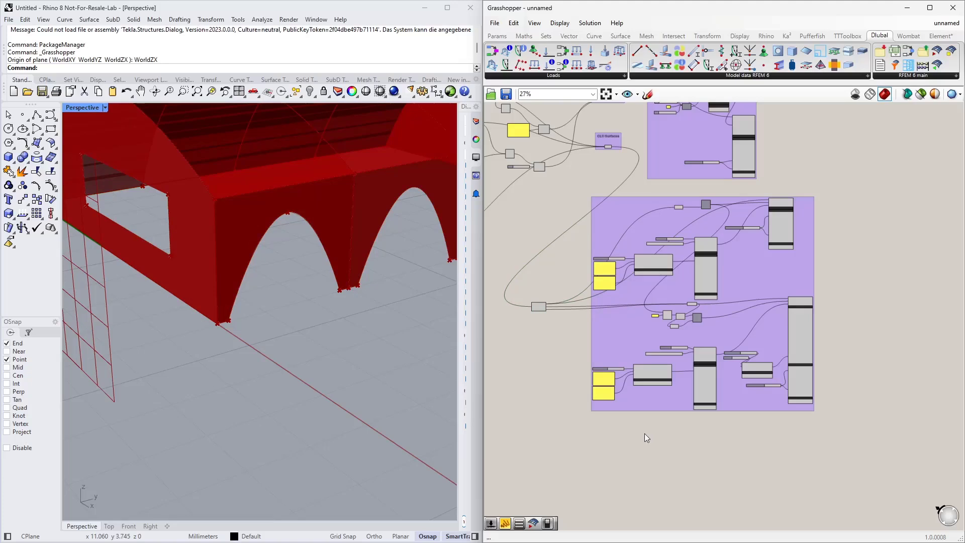
Step: Switch to the RFEM reference model and open line hinge 1 from the line types
scroll(644, 434, up, 5)
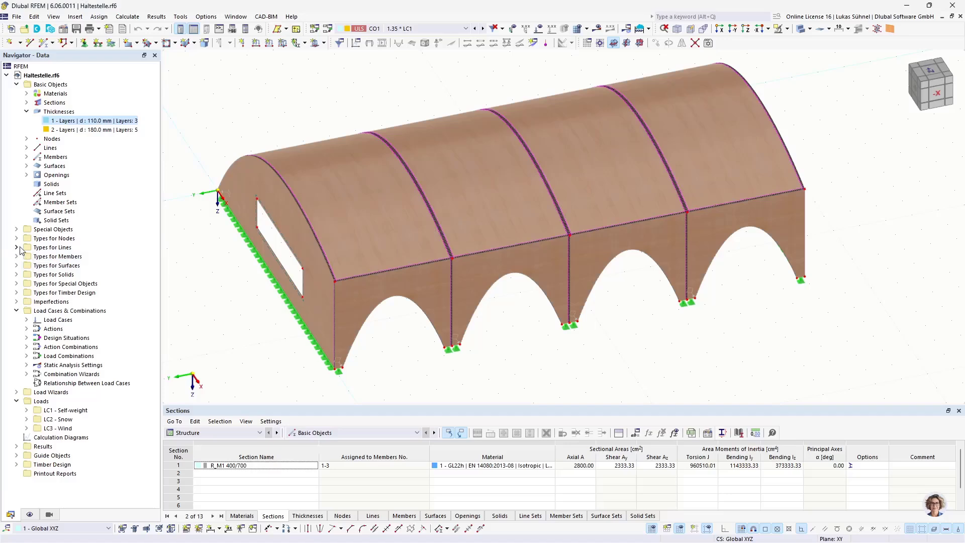
scroll(314, 328, up, 5)
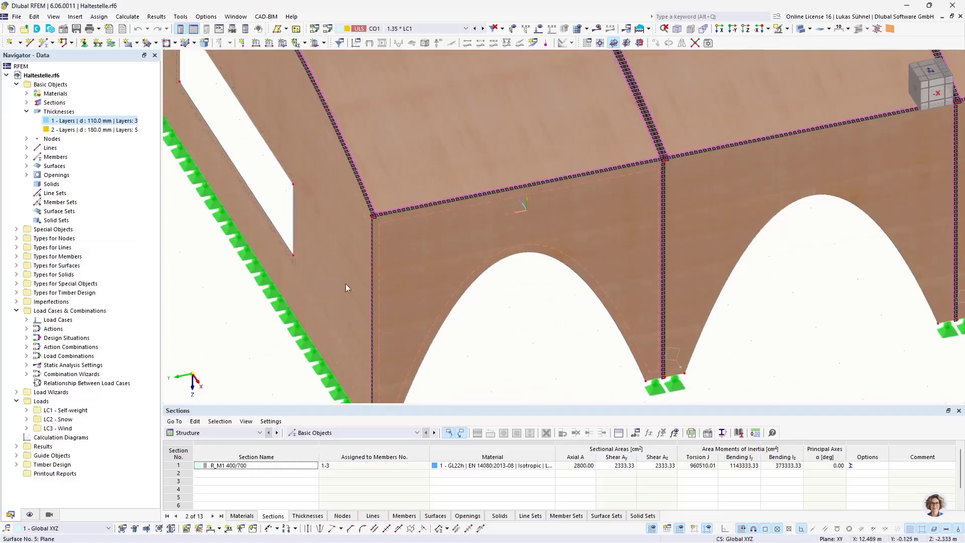
click(272, 307)
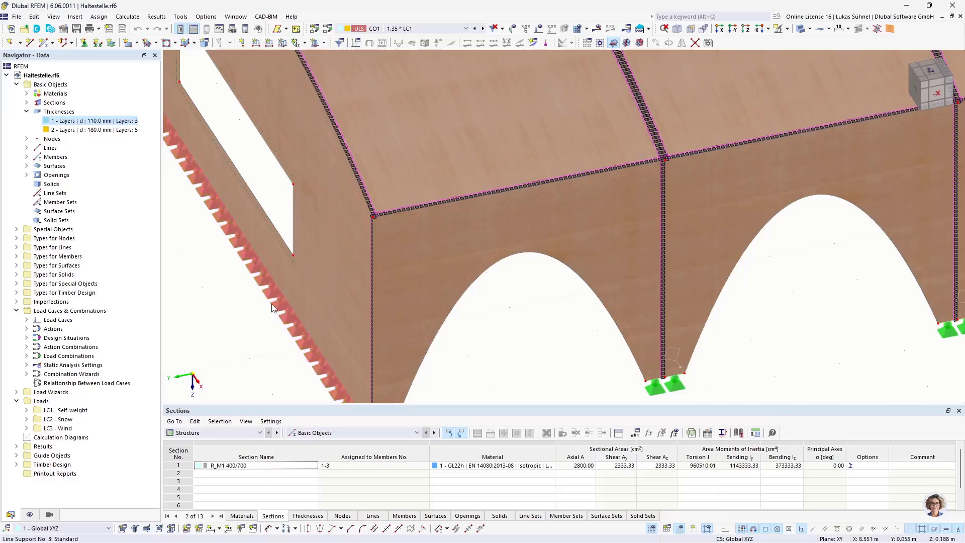
click(17, 248)
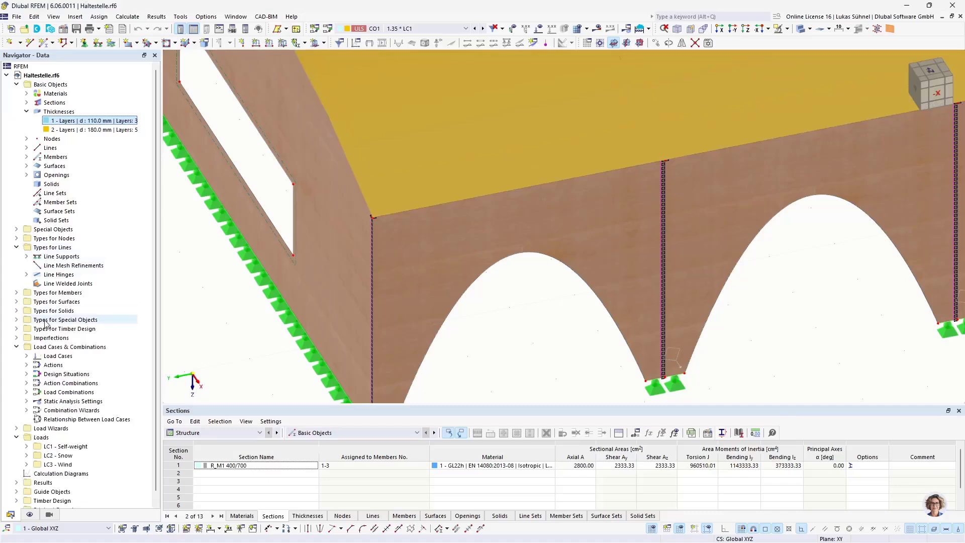
click(26, 275)
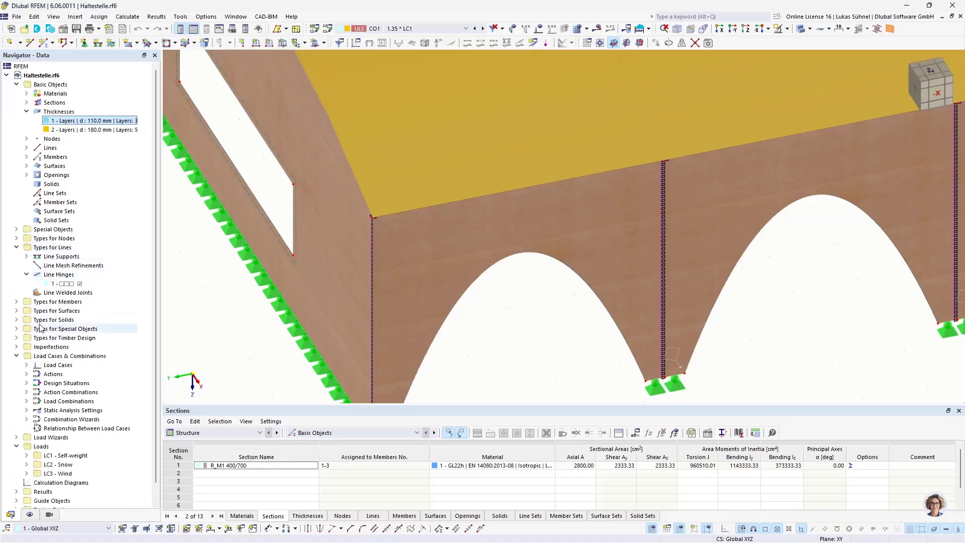
click(70, 285)
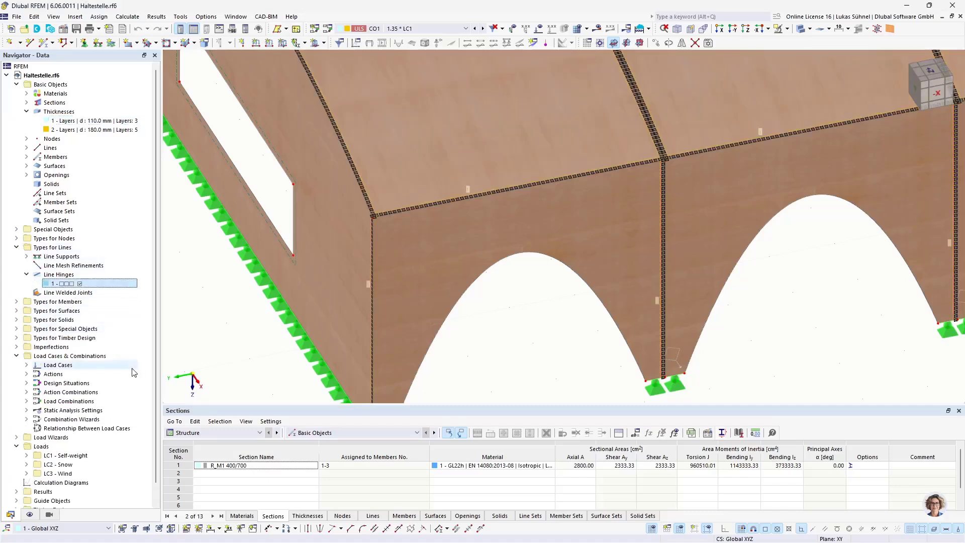
double_click(88, 286)
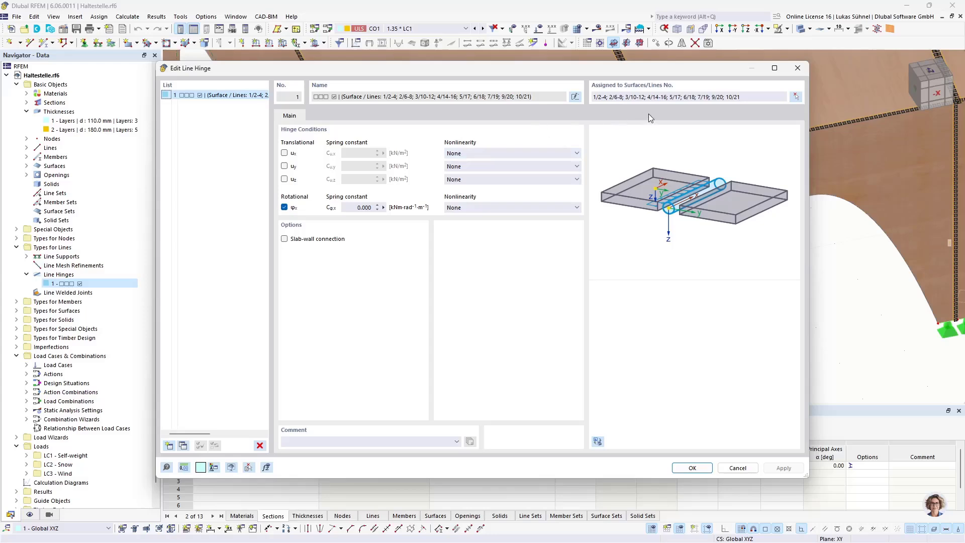
Step: Examine the hinge's assigned surface and line numbers, moving the dialog aside to compare them with the model's edges
drag(742, 97, 579, 98)
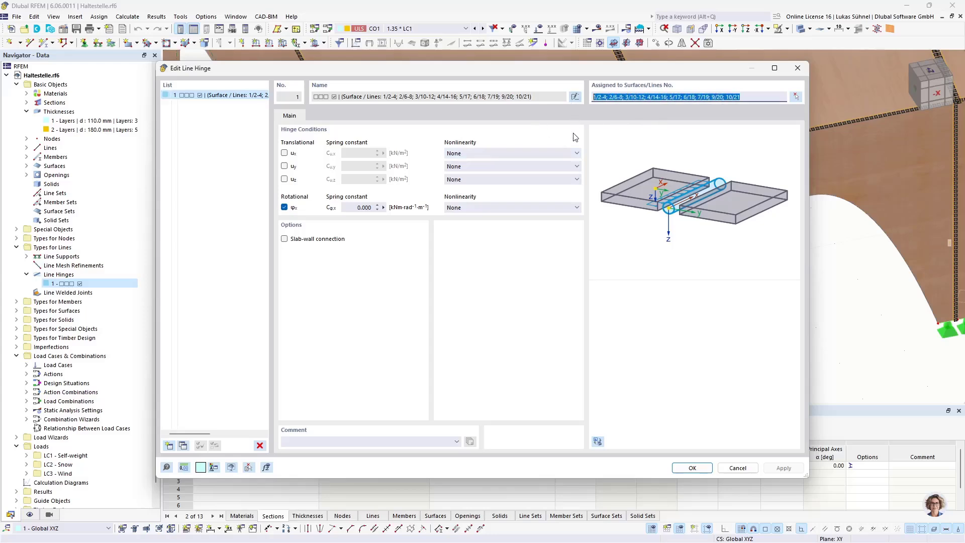
click(645, 97)
drag(606, 68, 586, 109)
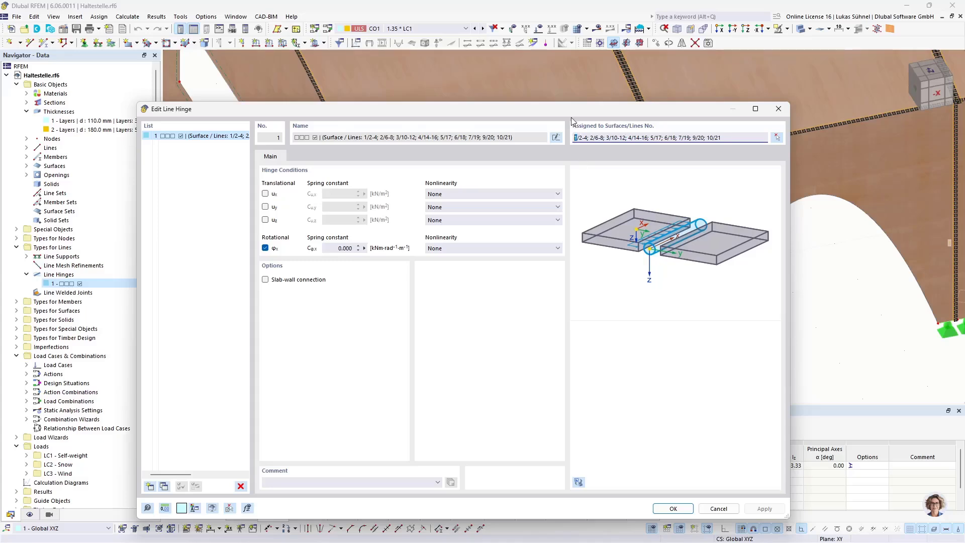
drag(570, 114, 554, 232)
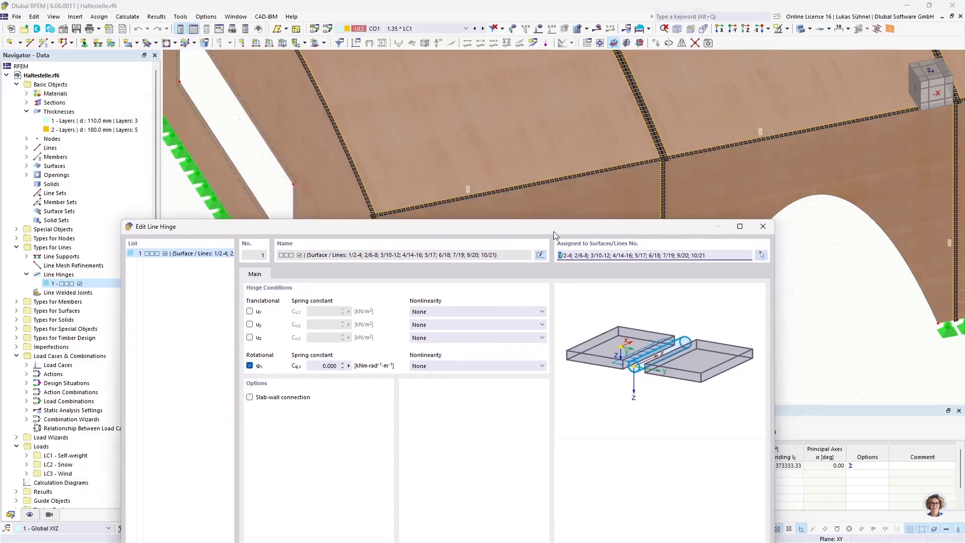
click(565, 256)
double_click(567, 256)
click(577, 256)
drag(626, 256, 593, 255)
click(591, 256)
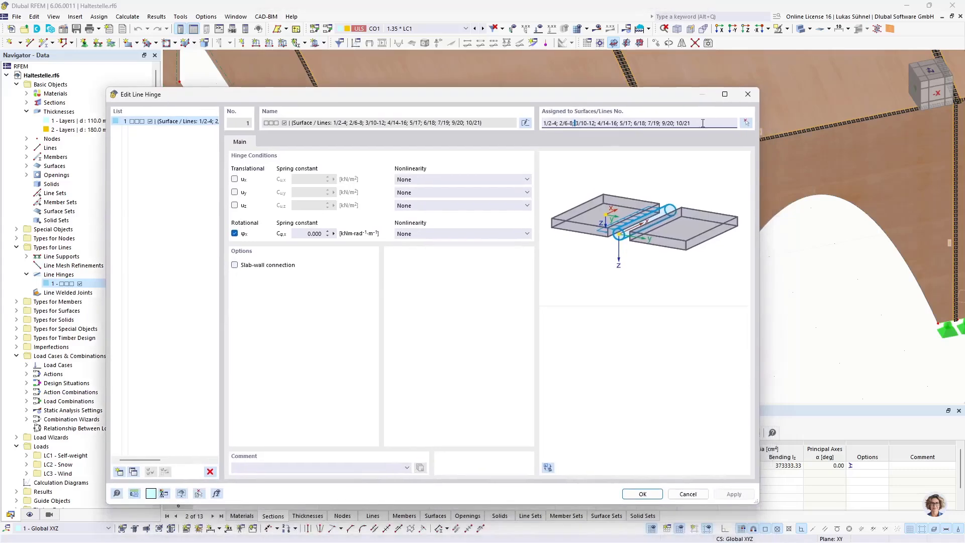
Step: Check how surface and line numbers are paired in the hinge's assignment text, close the dialog, and return to Grasshopper
drag(703, 123, 470, 128)
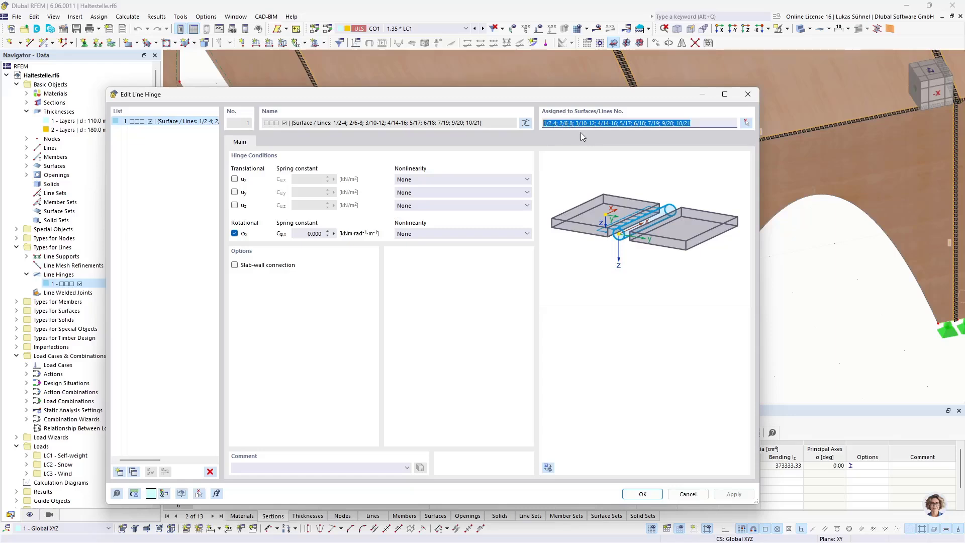
click(549, 122)
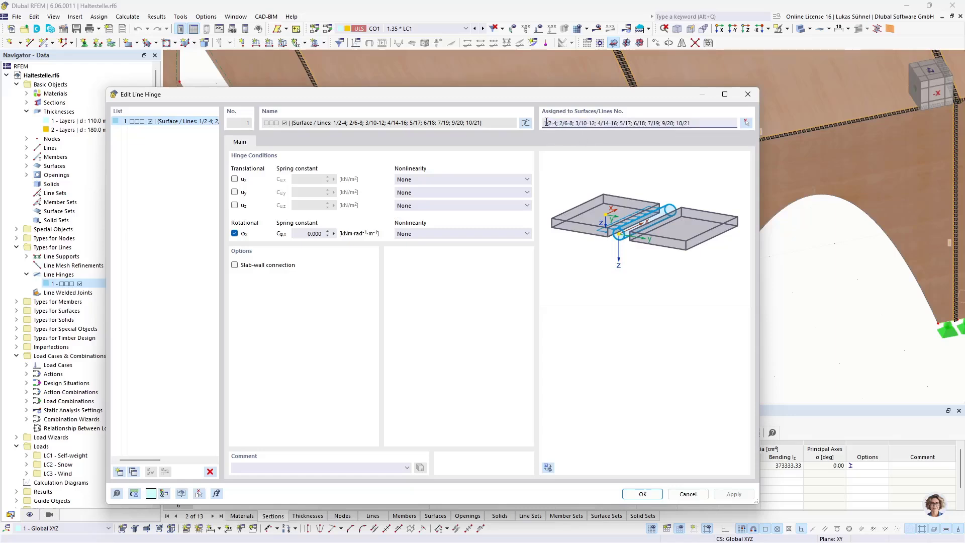
key(shift+Right)
key(Right)
key(Right)
key(shift+Right)
key(shift+Right)
click(746, 94)
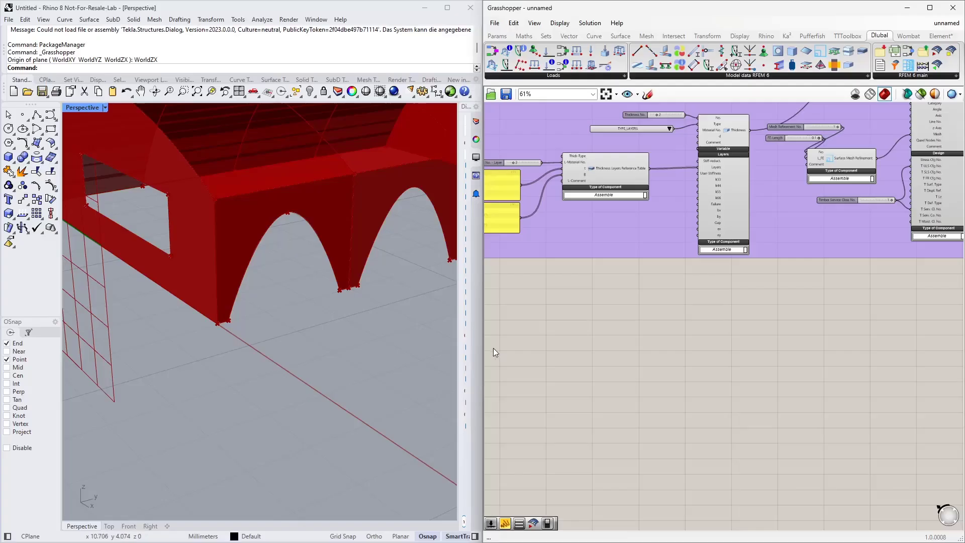
Step: Inspect the Surface components' inputs in the grouped definition and view the whole hall in the Rhino viewport
scroll(554, 330, down, 5)
right_drag(724, 318, 822, 291)
scroll(793, 216, up, 6)
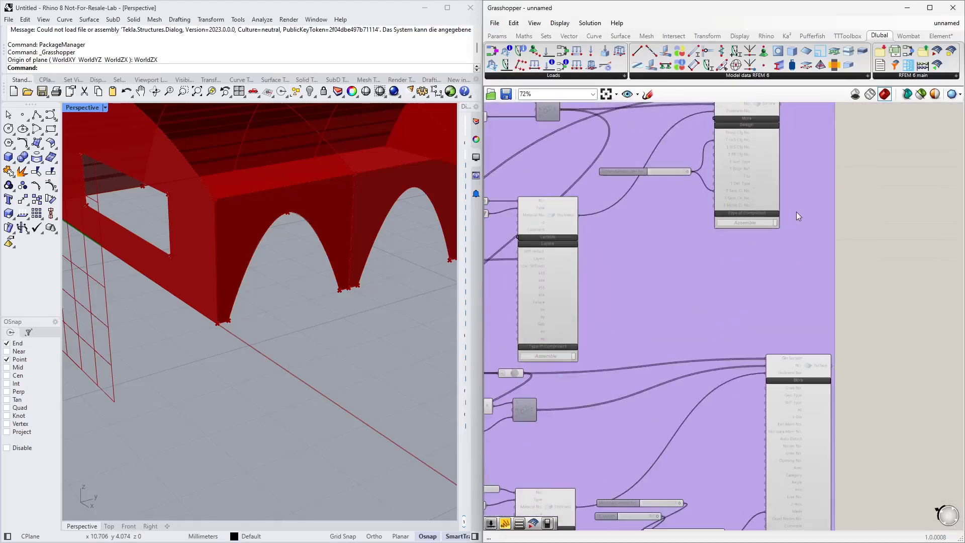
right_drag(791, 218, 790, 338)
scroll(742, 234, up, 4)
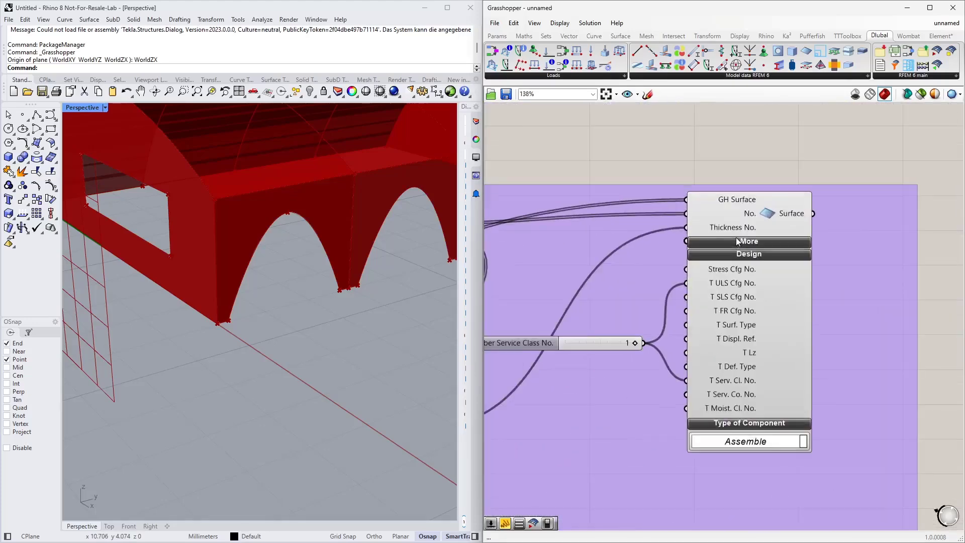
scroll(751, 218, down, 6)
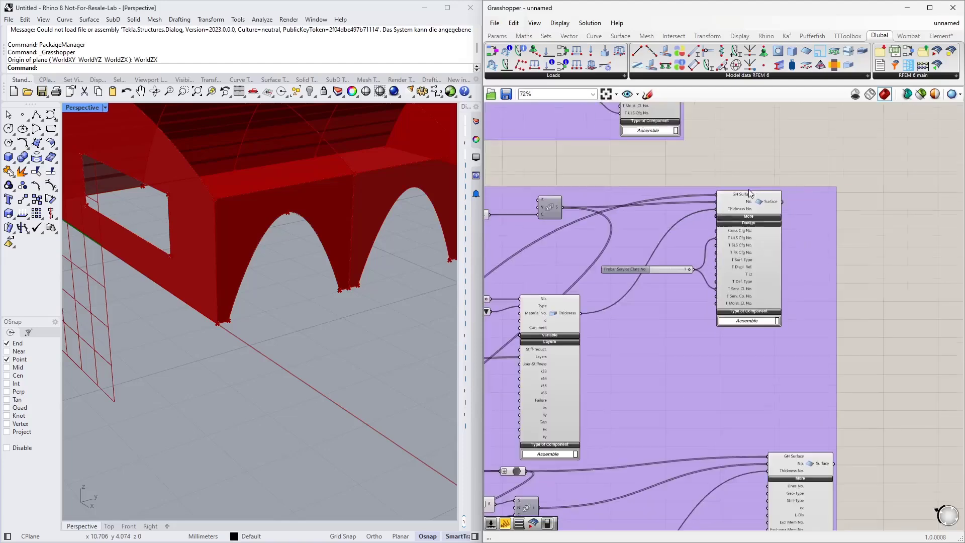
scroll(717, 328, up, 3)
scroll(789, 206, down, 3)
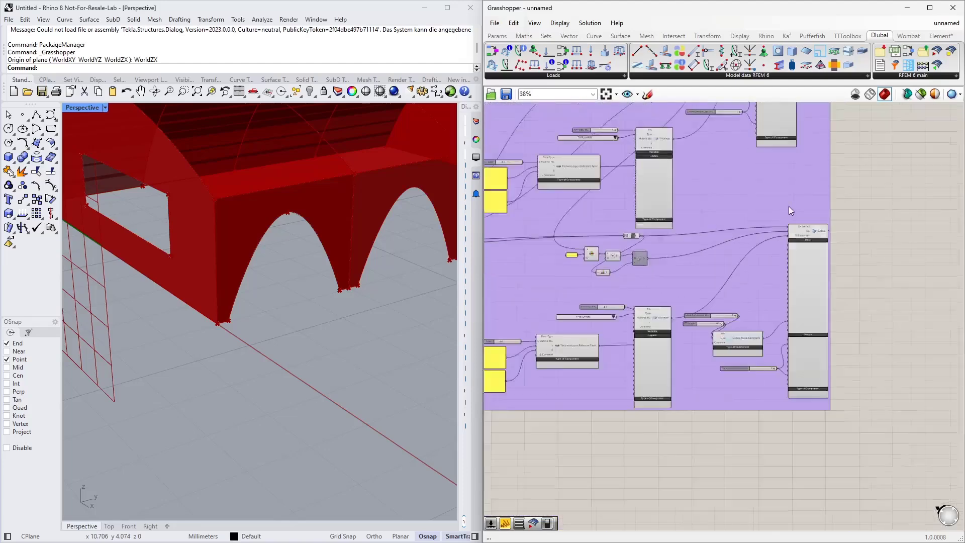
scroll(239, 321, down, 5)
right_drag(222, 295, 264, 297)
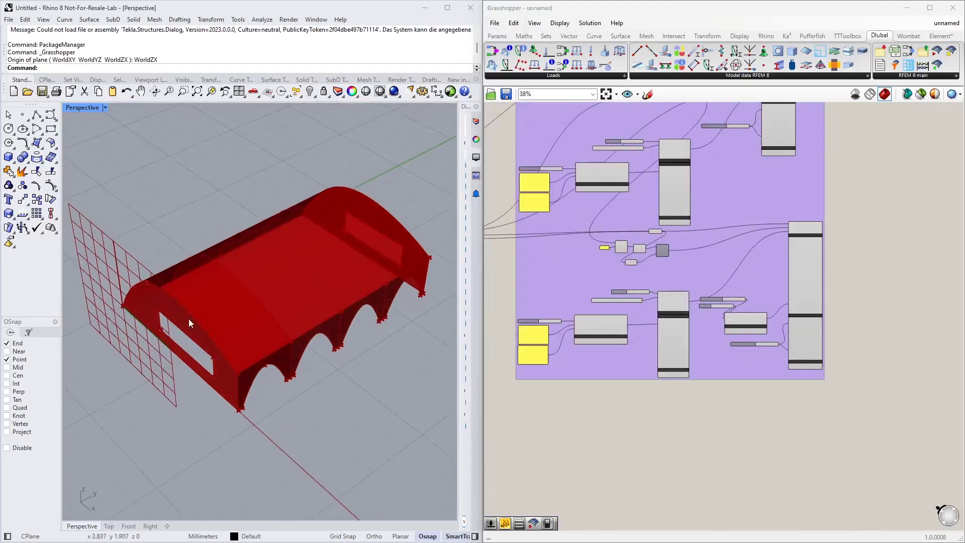
scroll(565, 430, up, 5)
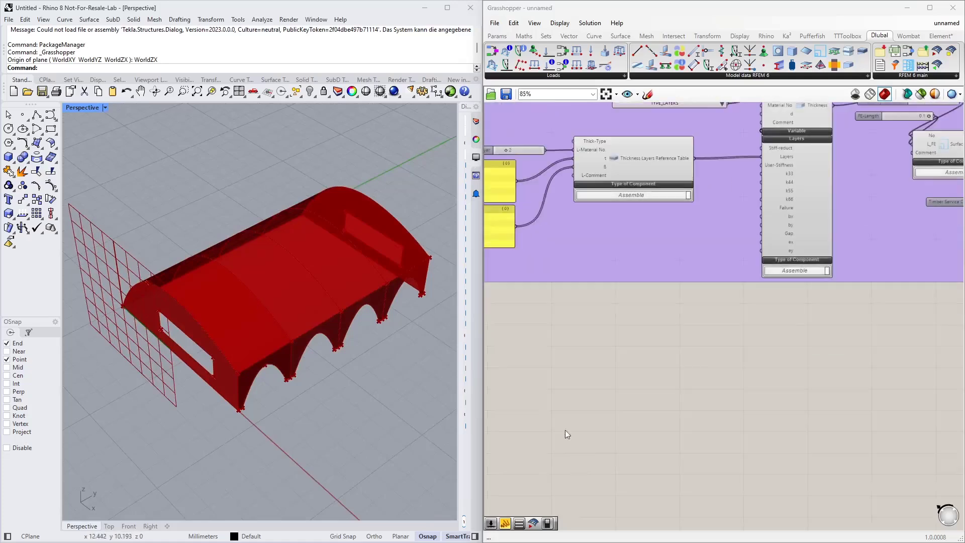
Step: Place a Dlubal RFEM Line component on the empty canvas below the surface group
double_click(621, 307)
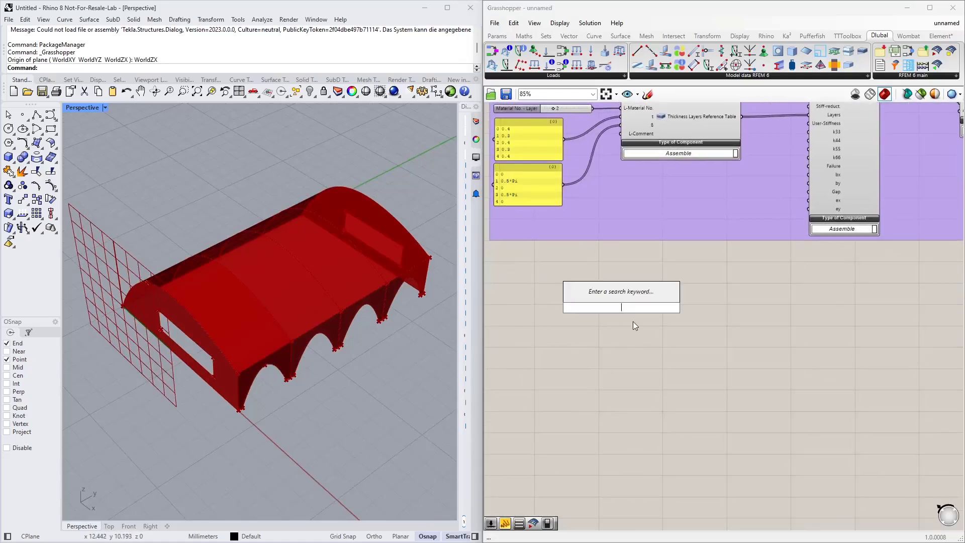
text(line)
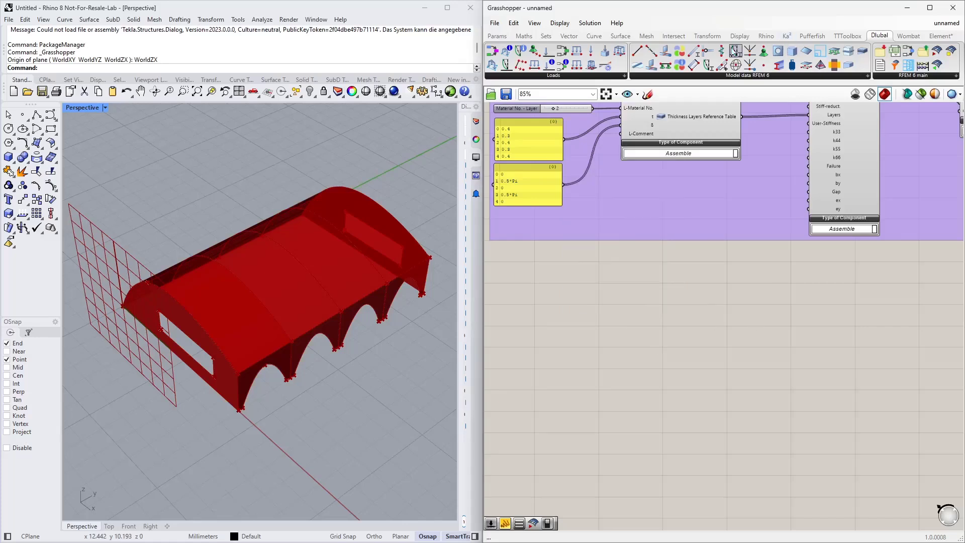
drag(637, 51, 665, 312)
scroll(565, 319, up, 3)
drag(704, 287, 723, 322)
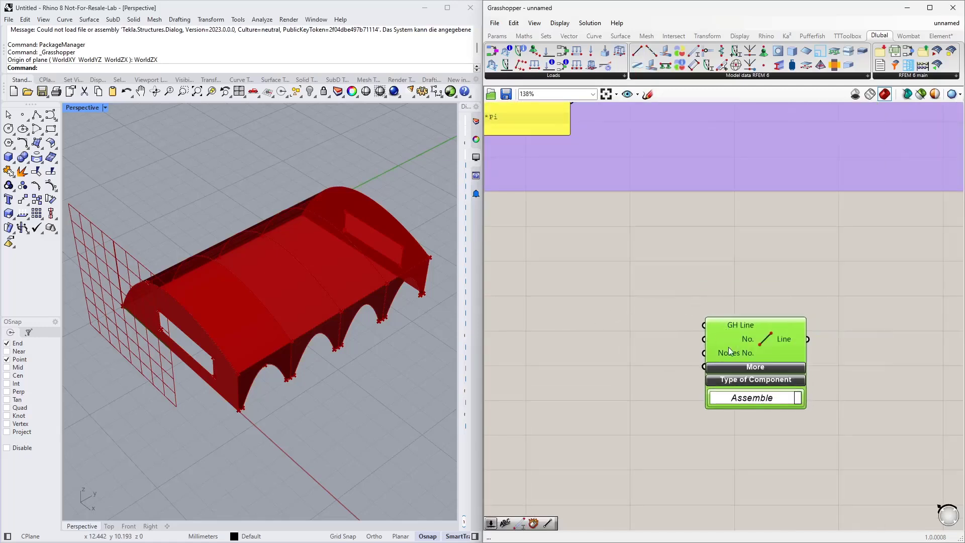
Step: Move the Explode Tree component that feeds the surface group down beside the new Line component
scroll(732, 342, down, 3)
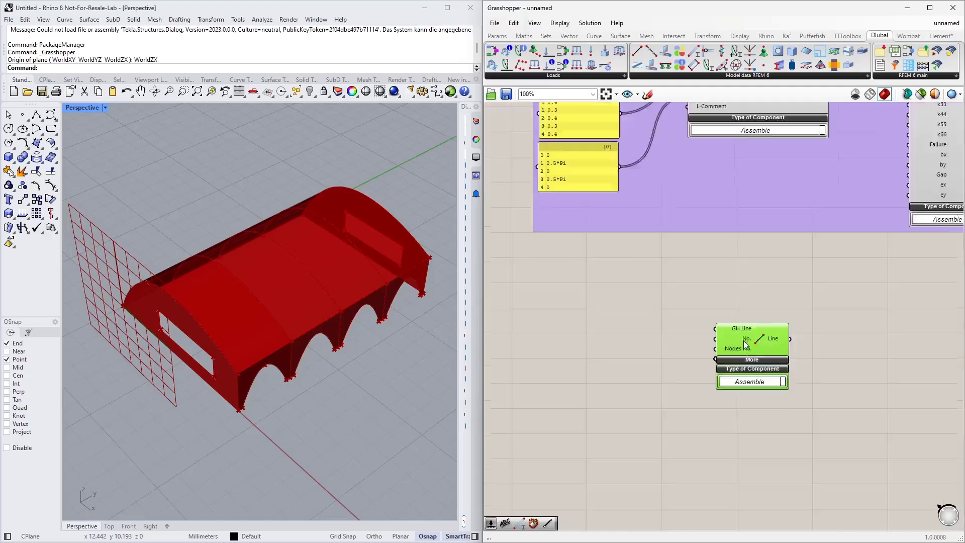
right_drag(621, 316, 708, 362)
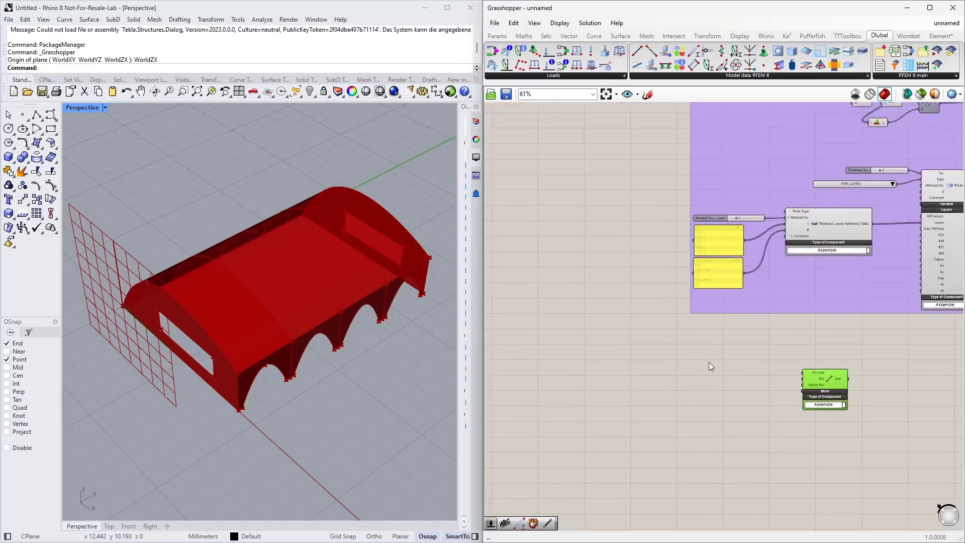
scroll(679, 336, down, 1)
drag(583, 141, 613, 379)
scroll(720, 391, up, 4)
click(709, 353)
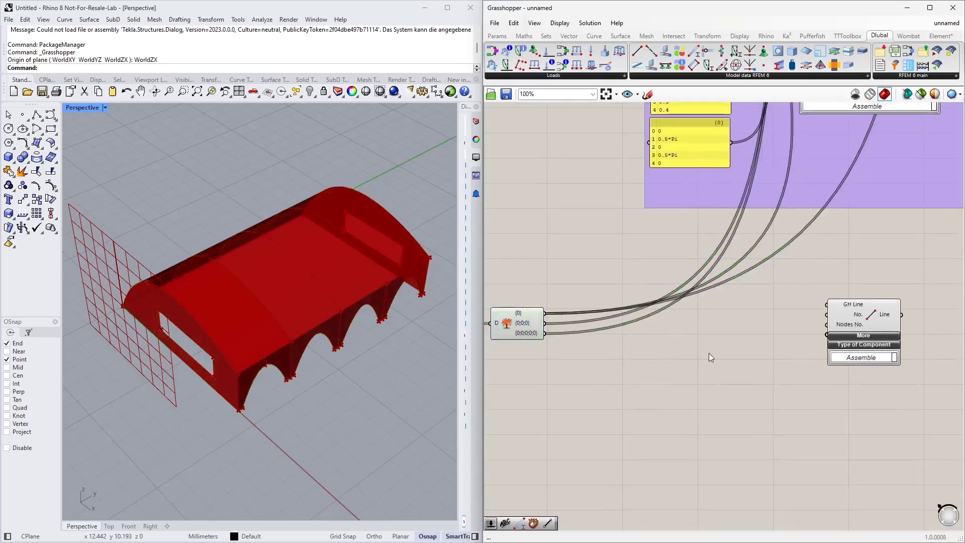
Step: Add a Deconstruct Brep component and feed its B input from the Explode Tree's {0} branch
right_drag(331, 274, 262, 292)
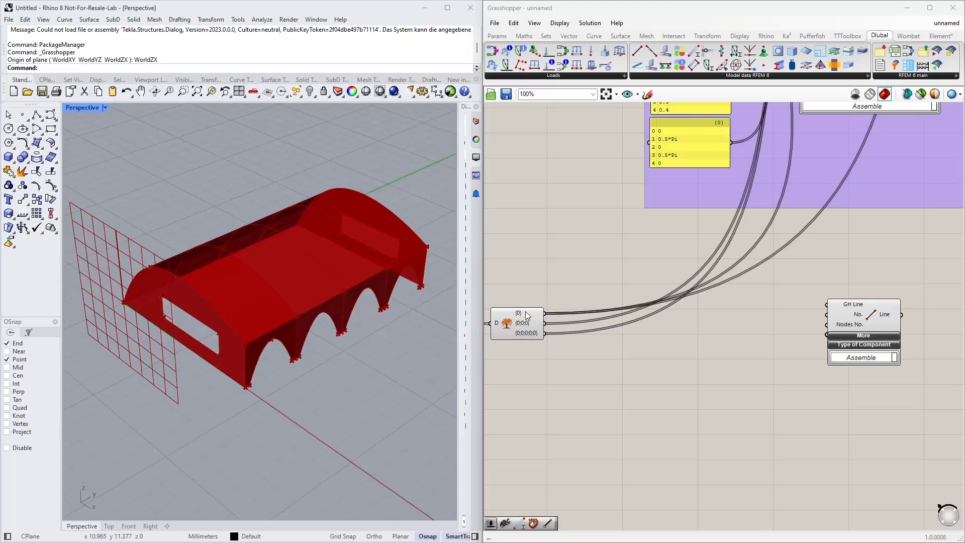
double_click(590, 377)
text(de)
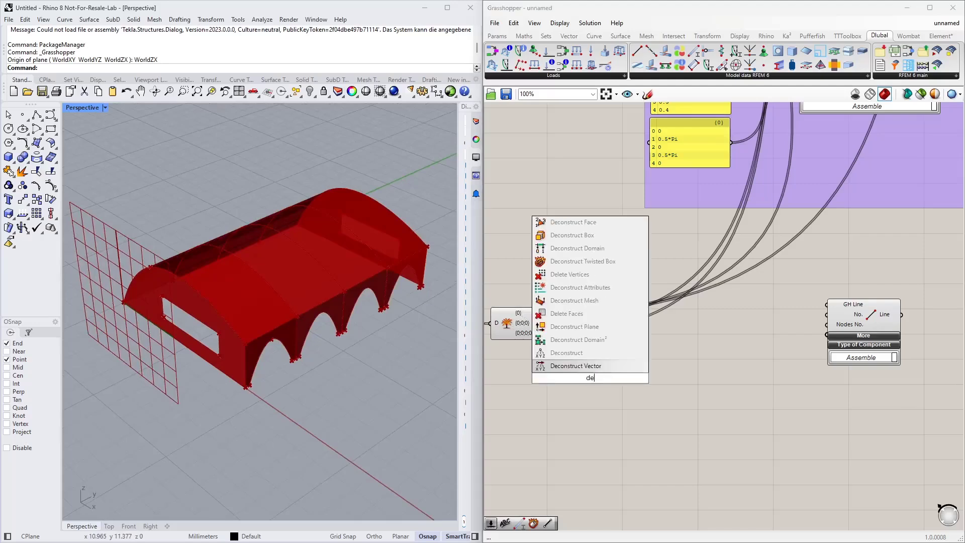
text(c bre)
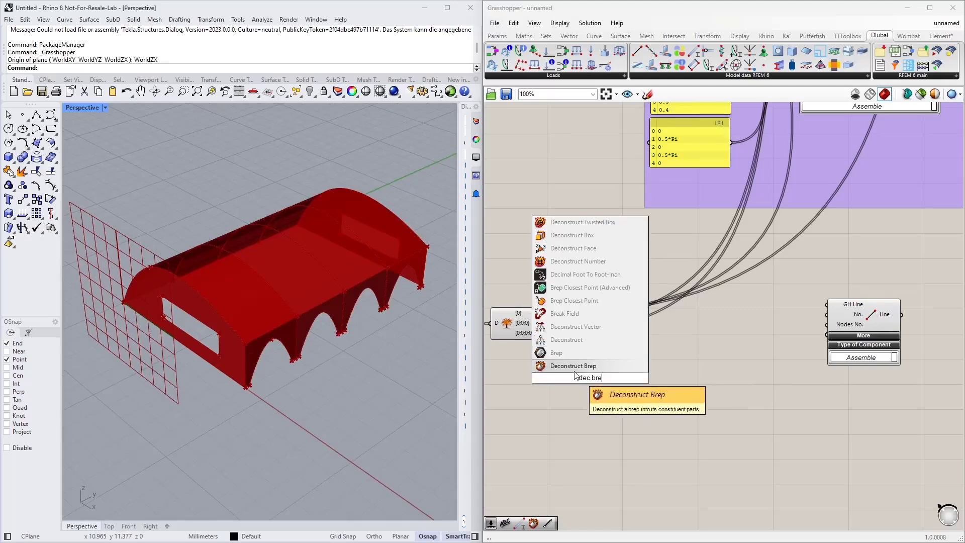
click(577, 366)
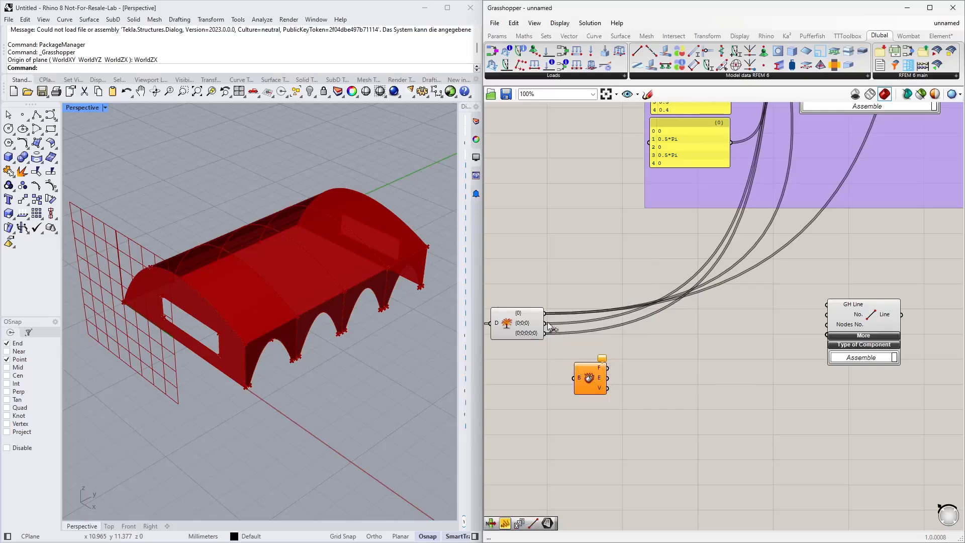
drag(551, 322, 575, 377)
drag(589, 378, 625, 364)
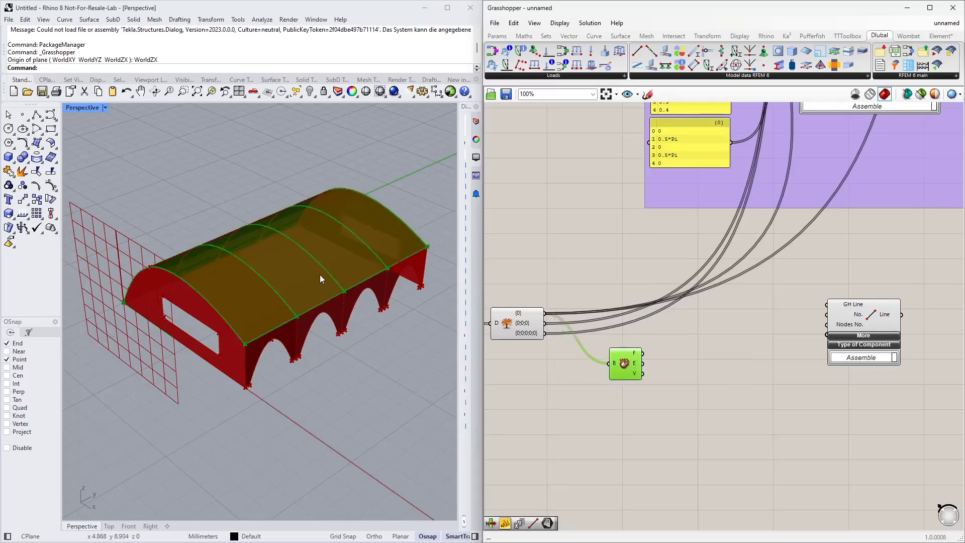
Step: Connect the Deconstruct Brep's edges output to the Line component's GH Line input
scroll(631, 364, up, 2)
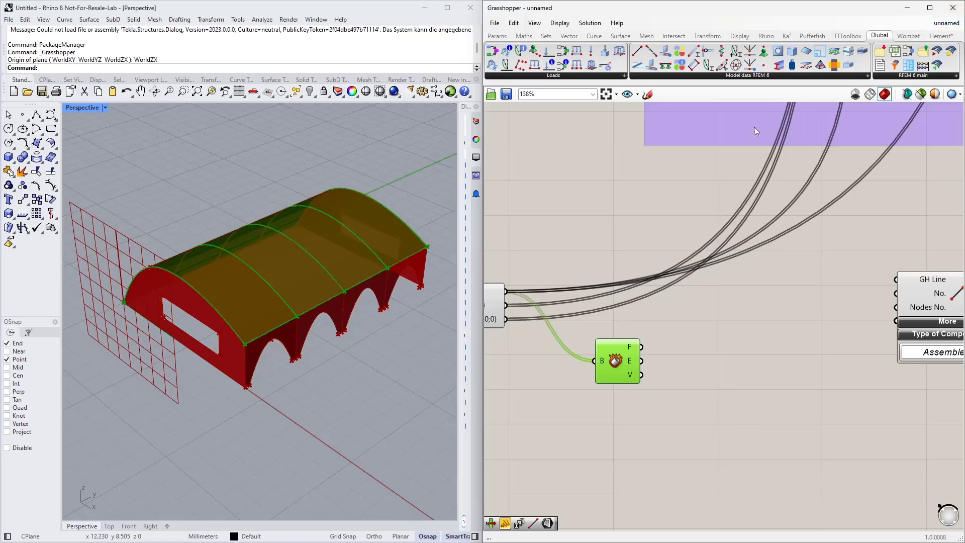
scroll(641, 334, up, 1)
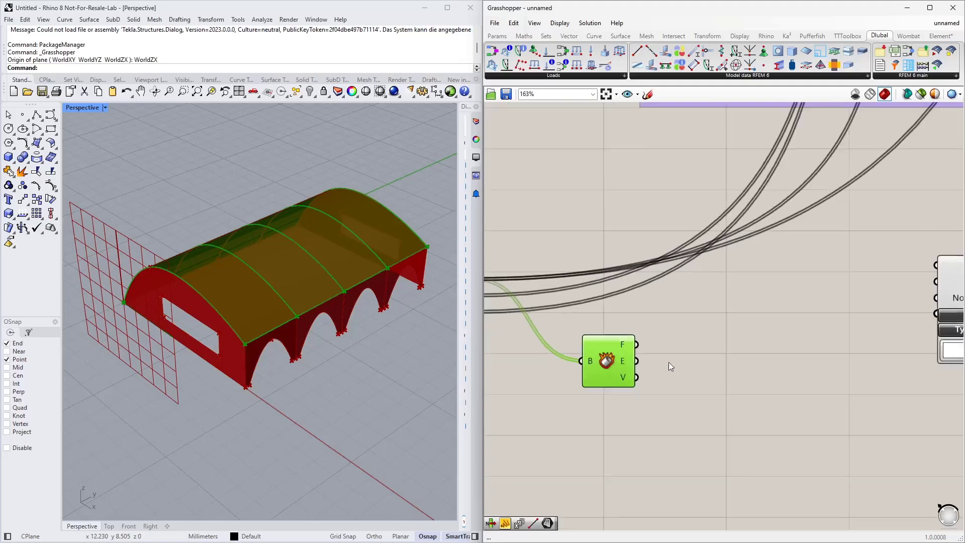
right_drag(669, 362, 637, 345)
scroll(637, 345, down, 1)
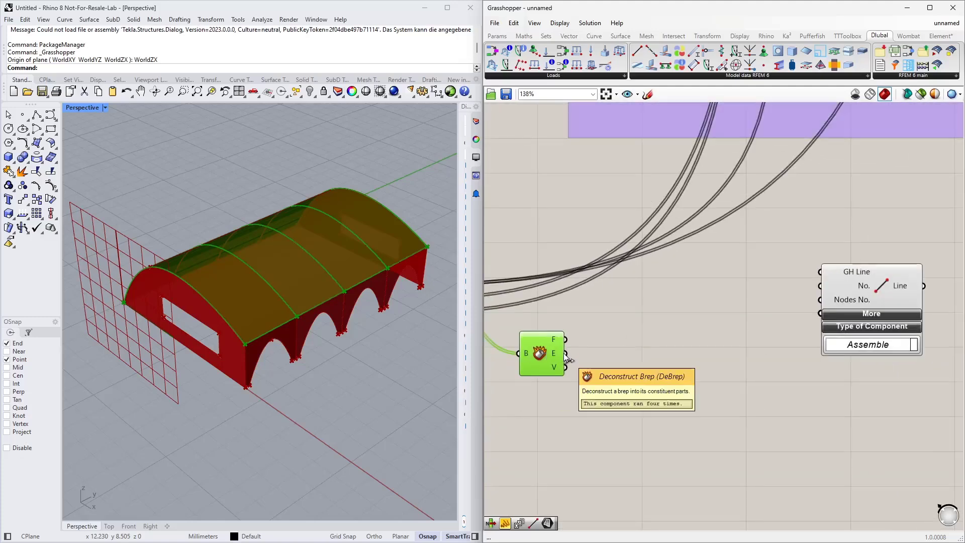
drag(566, 354, 820, 272)
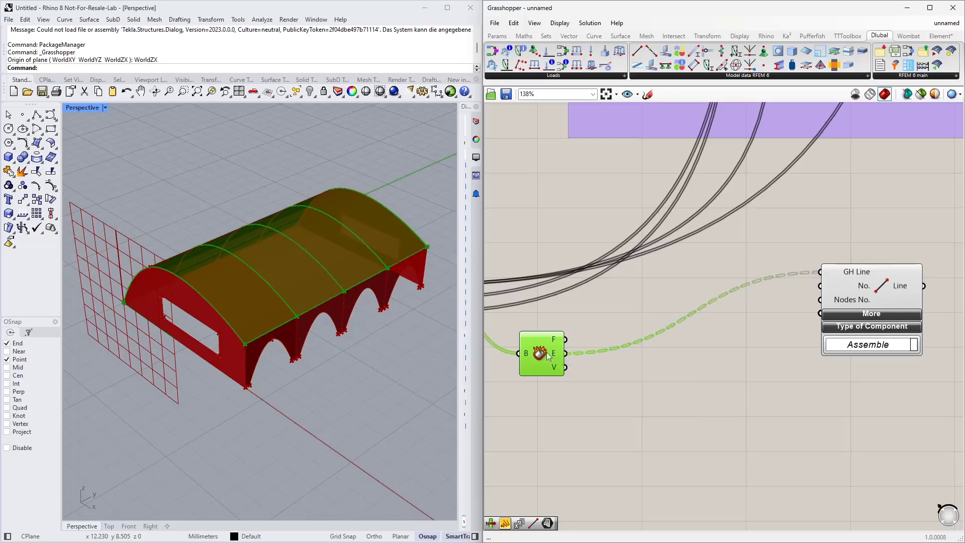
Step: Move the Deconstruct Brep component up near the Explode Tree outputs and add a Series component below it
drag(542, 359, 557, 321)
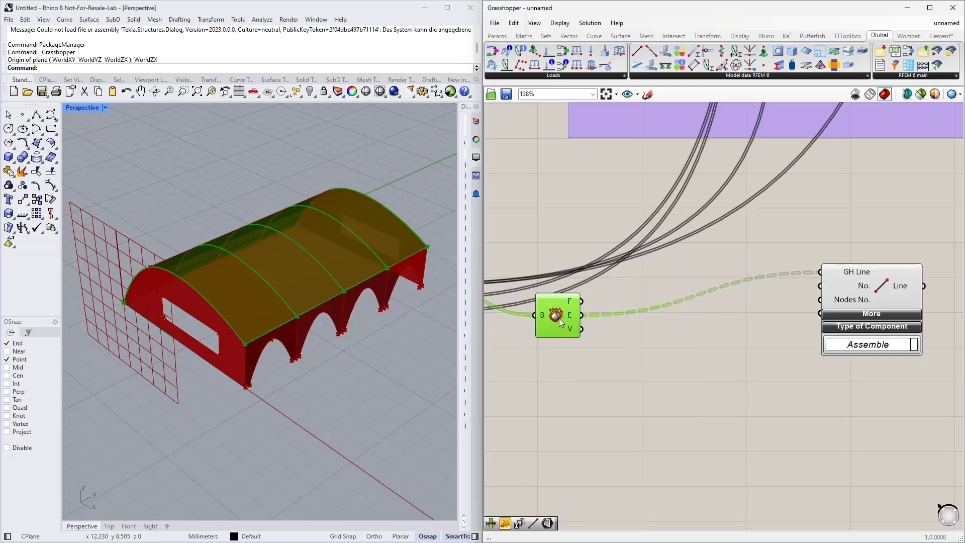
right_drag(598, 372, 695, 295)
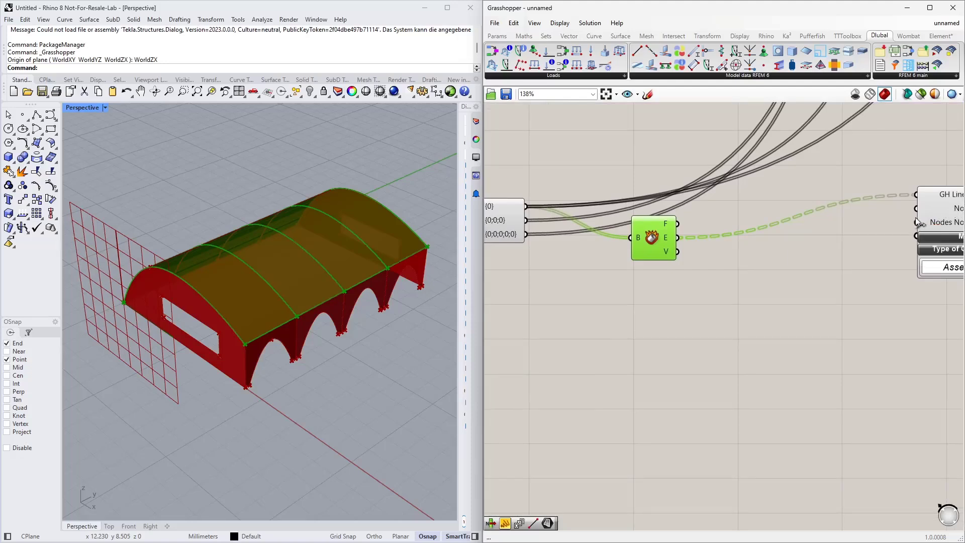
right_drag(691, 300, 666, 296)
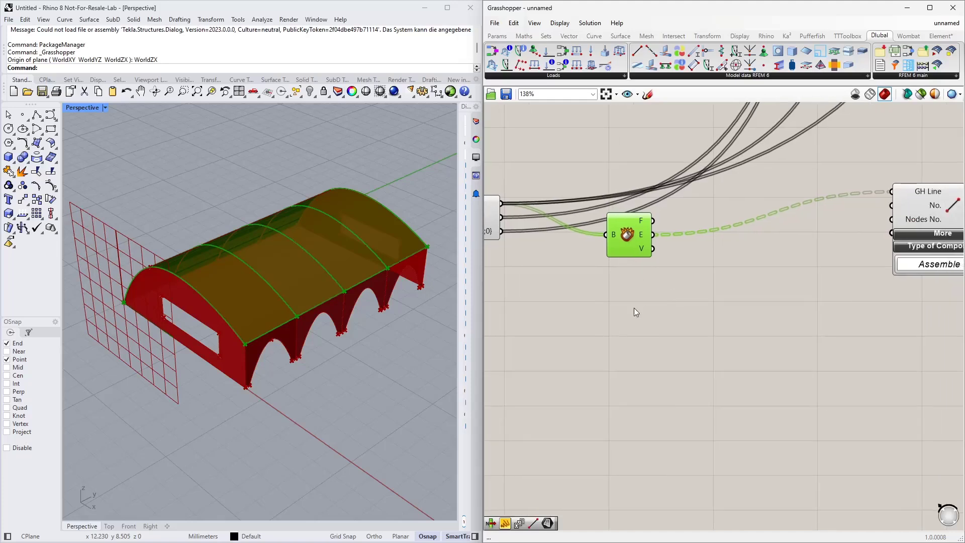
double_click(626, 331)
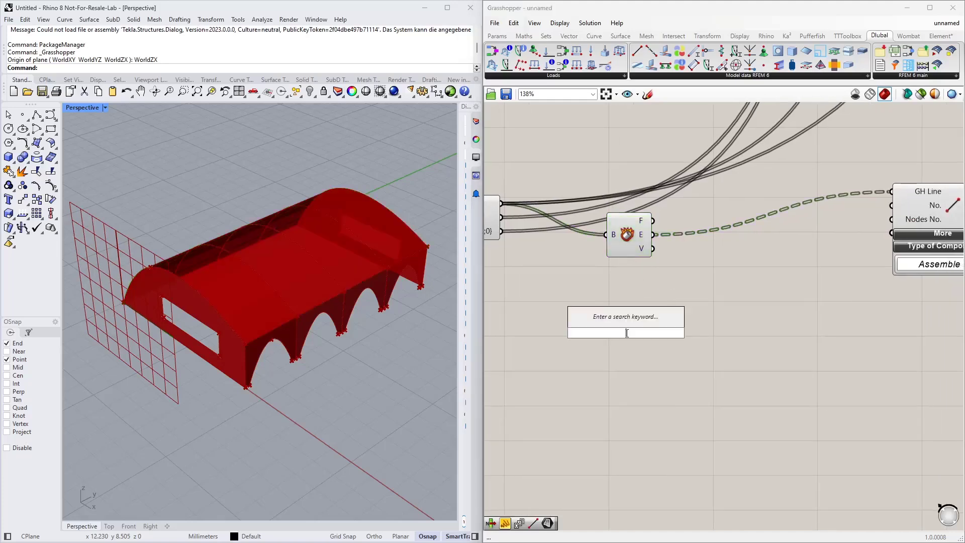
text(seri)
click(612, 313)
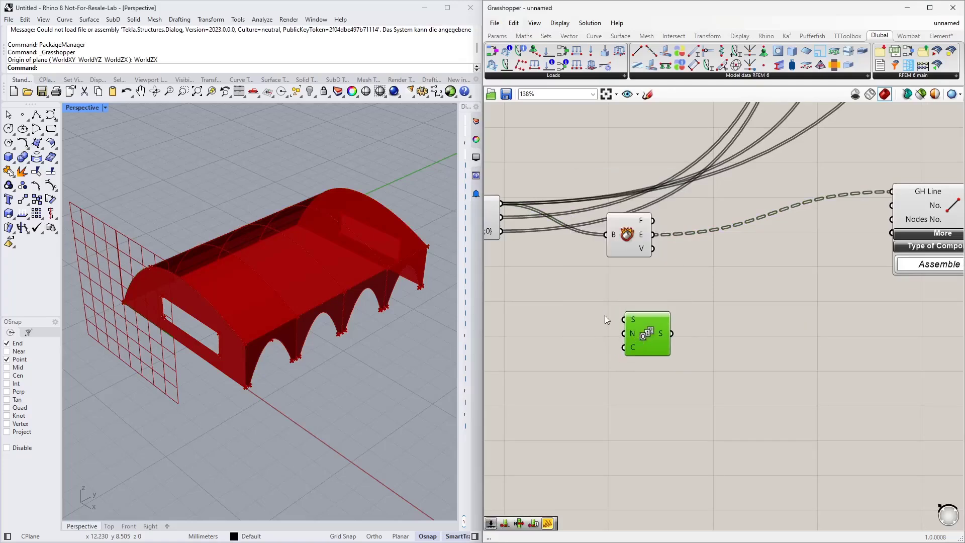
Step: Set the Series component's start number to 1 and move the component up closer to Deconstruct Brep
right_drag(558, 322, 586, 323)
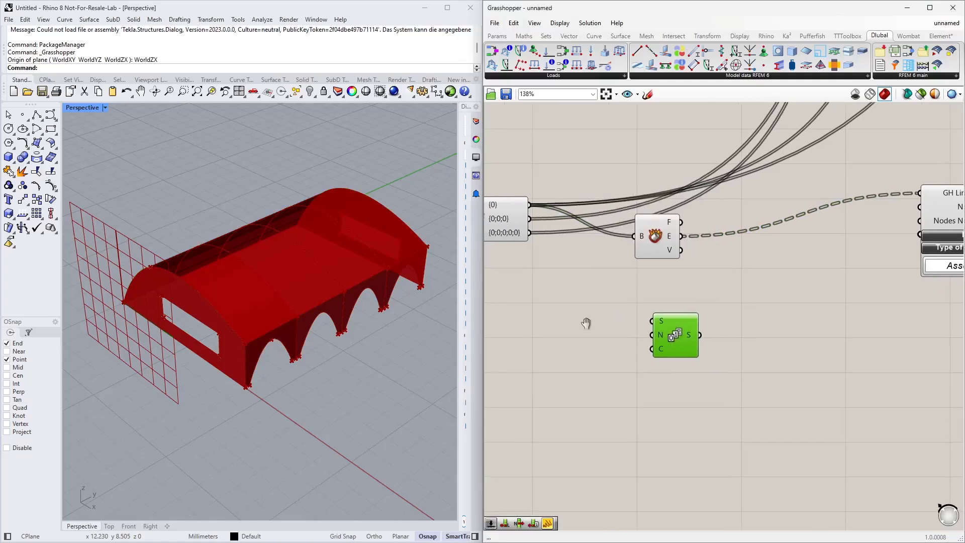
right_click(664, 322)
mouse_move(704, 420)
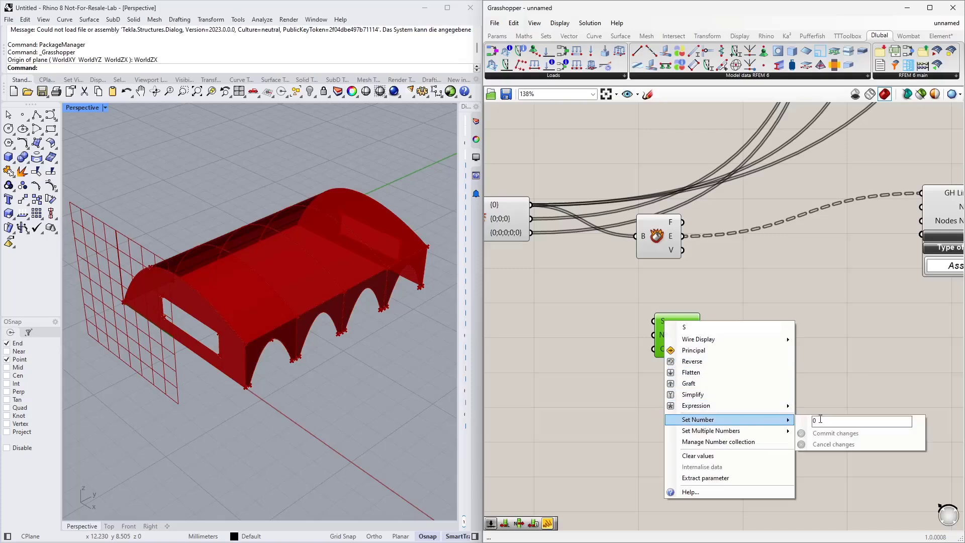
click(824, 434)
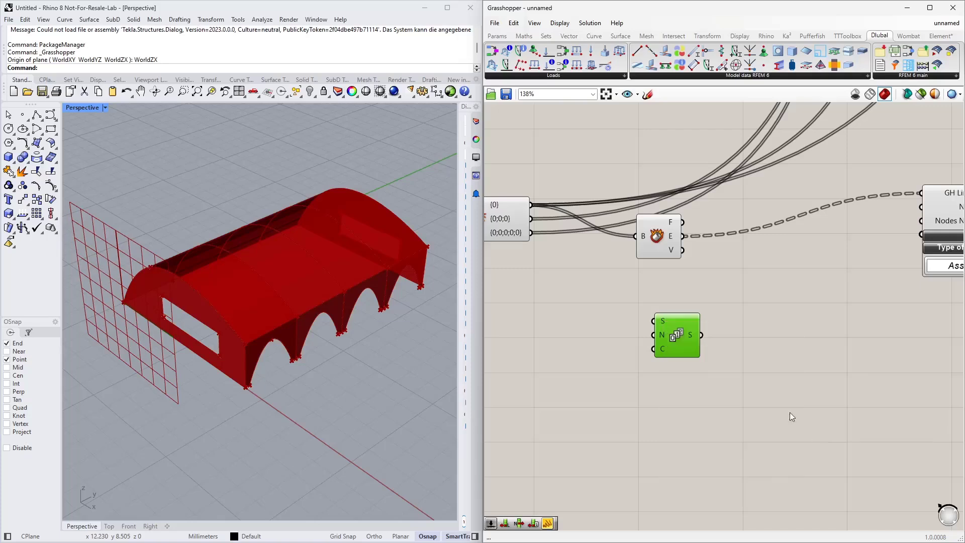
drag(688, 345, 686, 324)
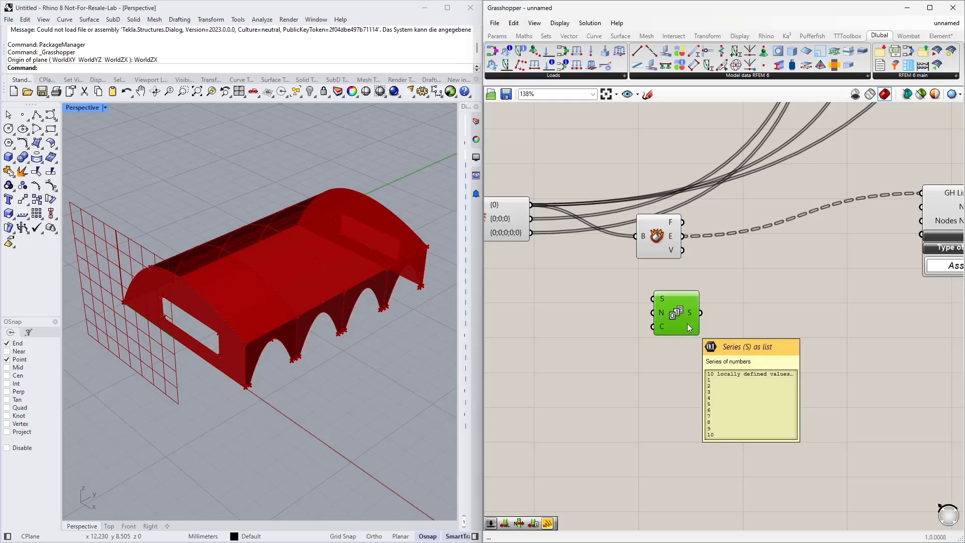
click(602, 322)
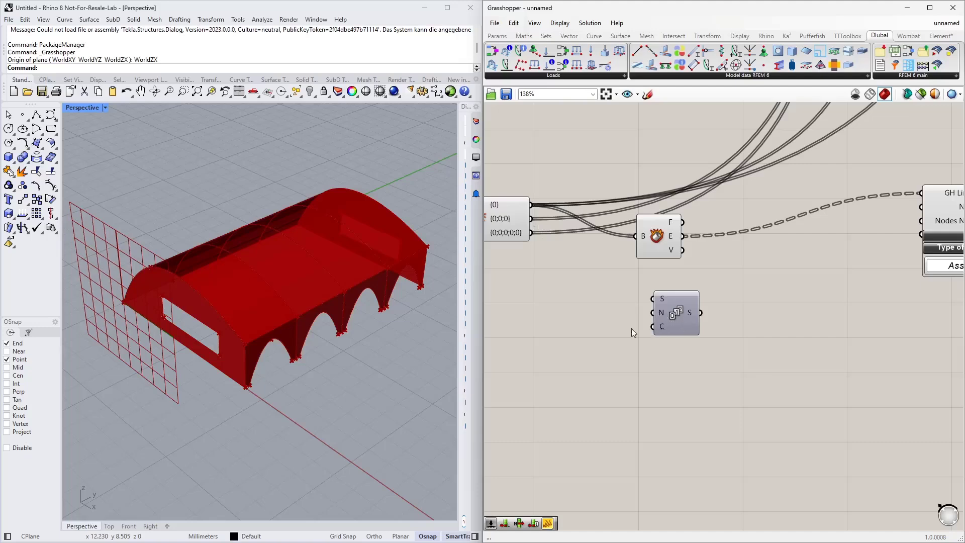
Step: Add a panel, connect it to the Deconstruct Brep's edges output and enlarge it to list all edge curves
mouse_move(505, 208)
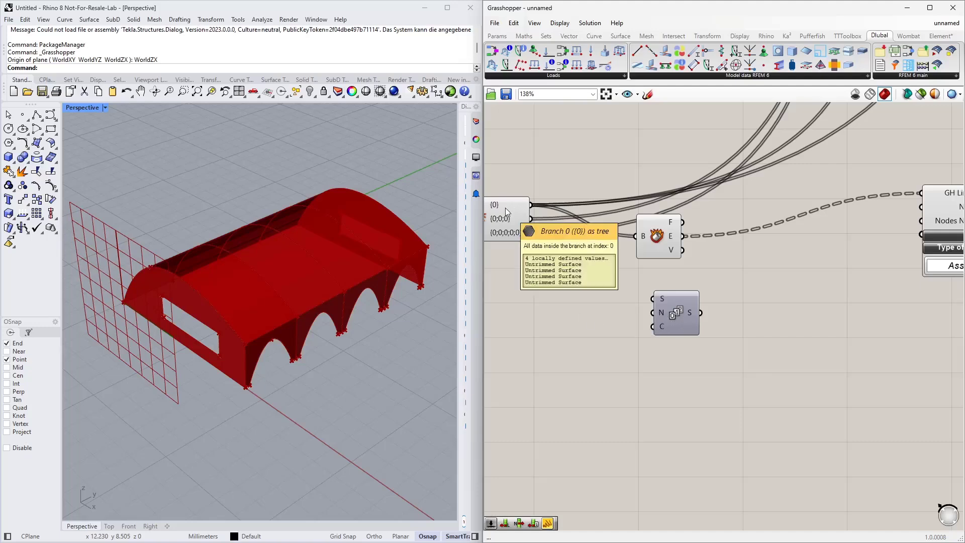
mouse_move(674, 238)
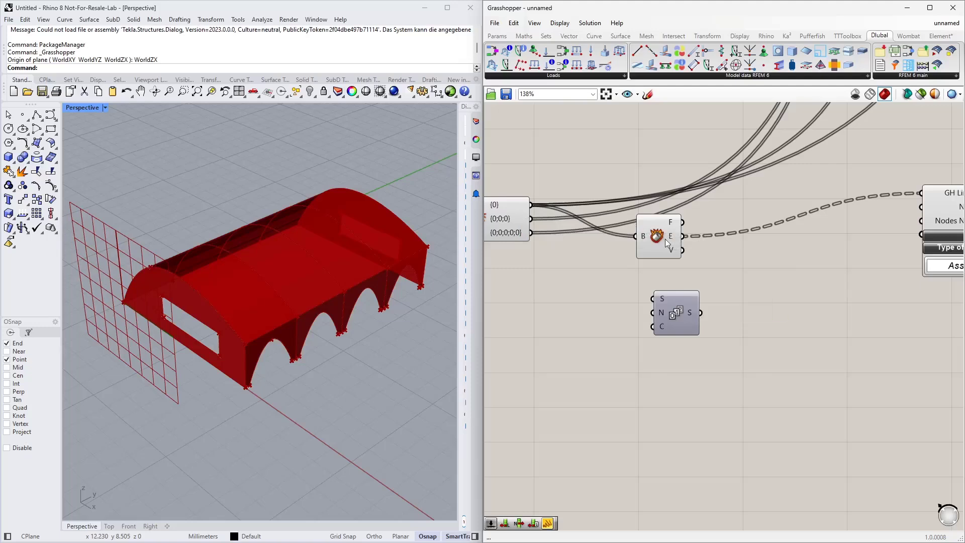
click(497, 36)
drag(623, 65, 789, 264)
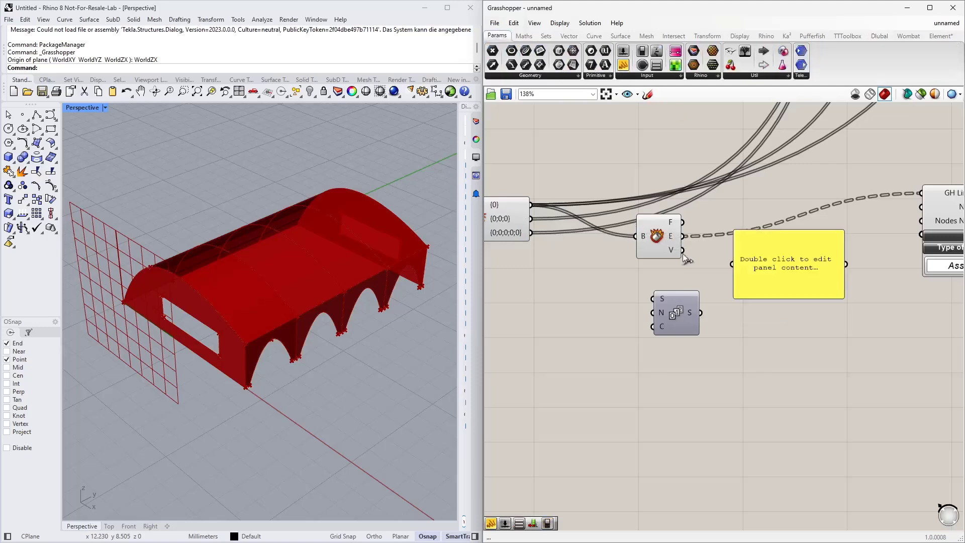
drag(685, 235, 796, 488)
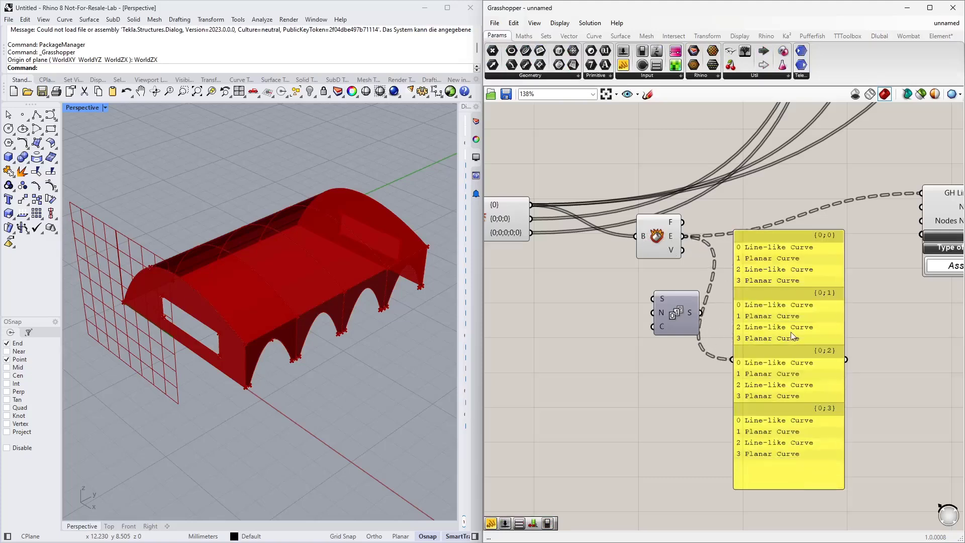
drag(791, 336, 790, 336)
Step: Add a List Length component beside Series, feed it the Deconstruct Brep's edges and flatten its list input
double_click(535, 313)
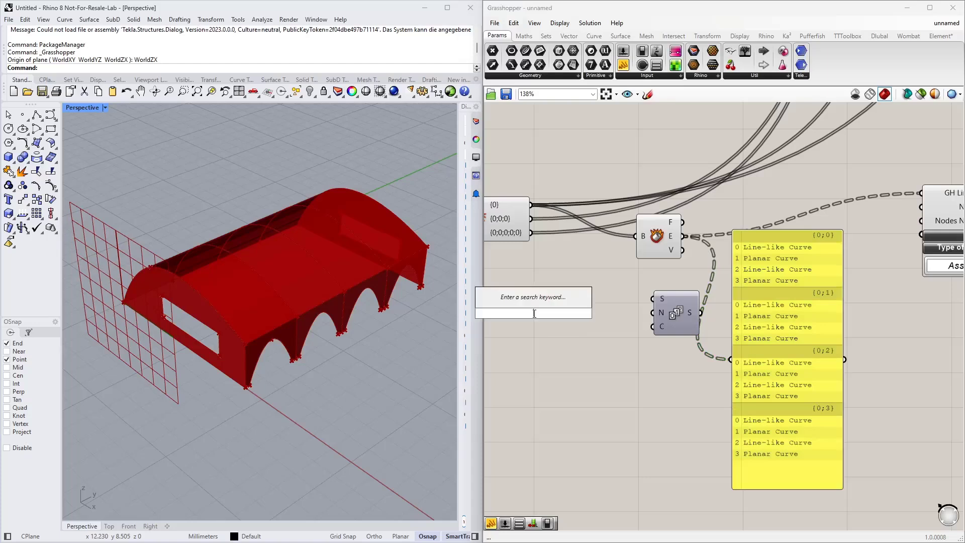
text(list le)
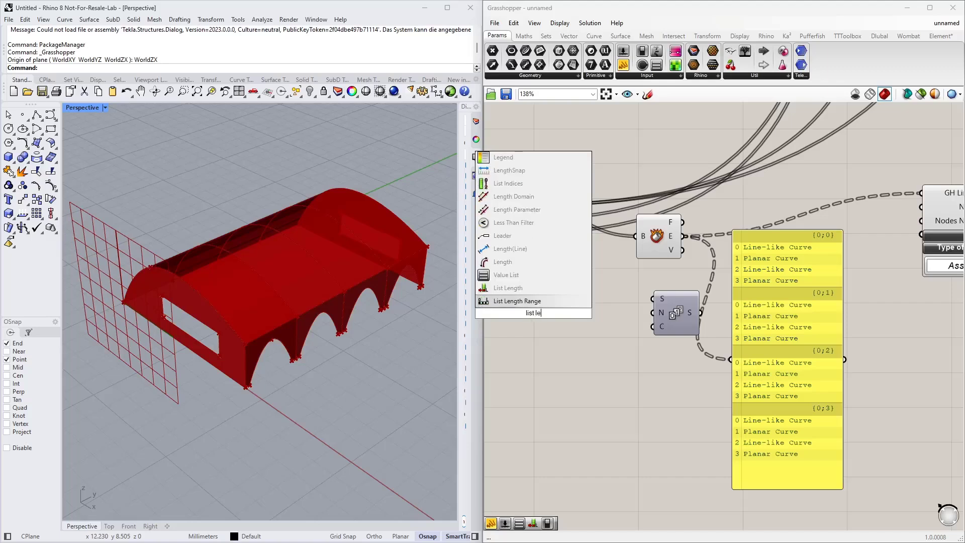
click(524, 285)
drag(523, 319, 551, 324)
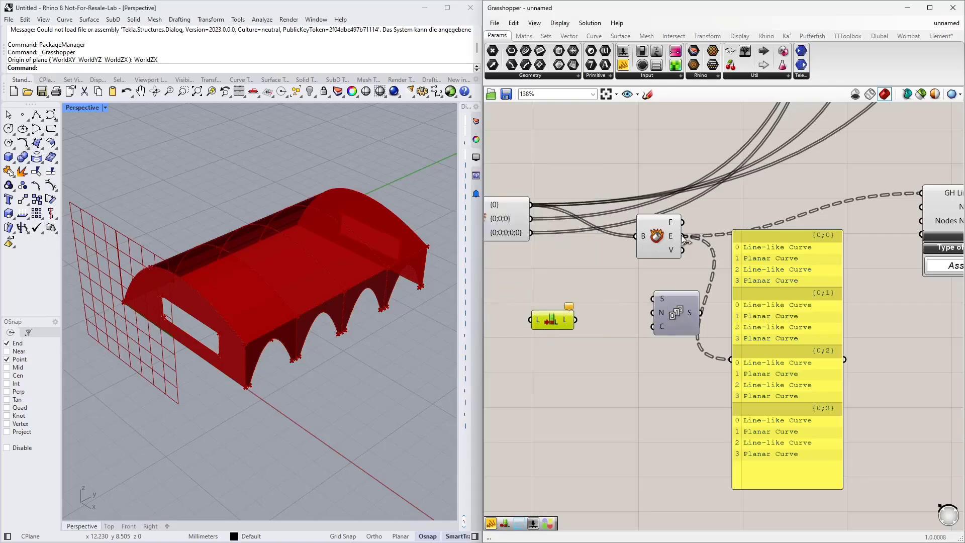
drag(684, 235, 531, 319)
right_click(539, 321)
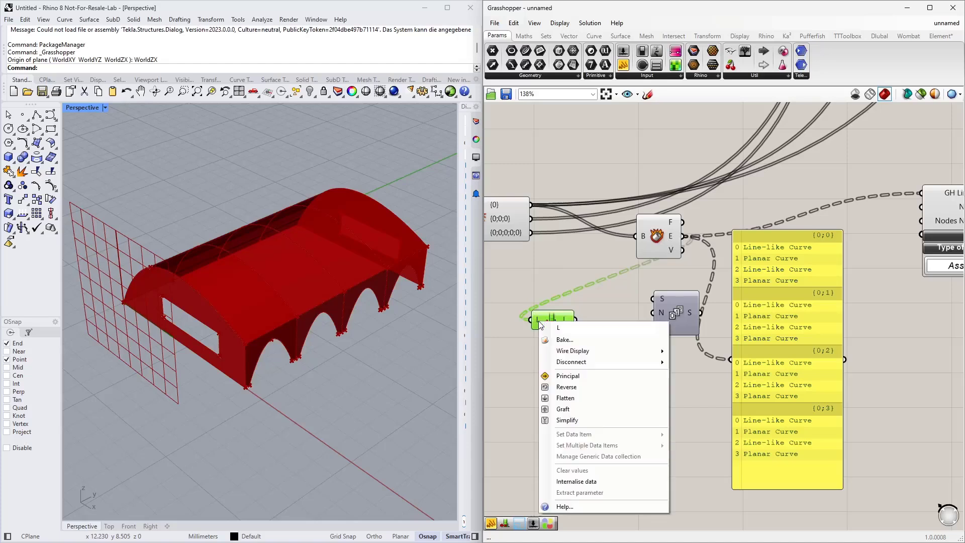
click(561, 399)
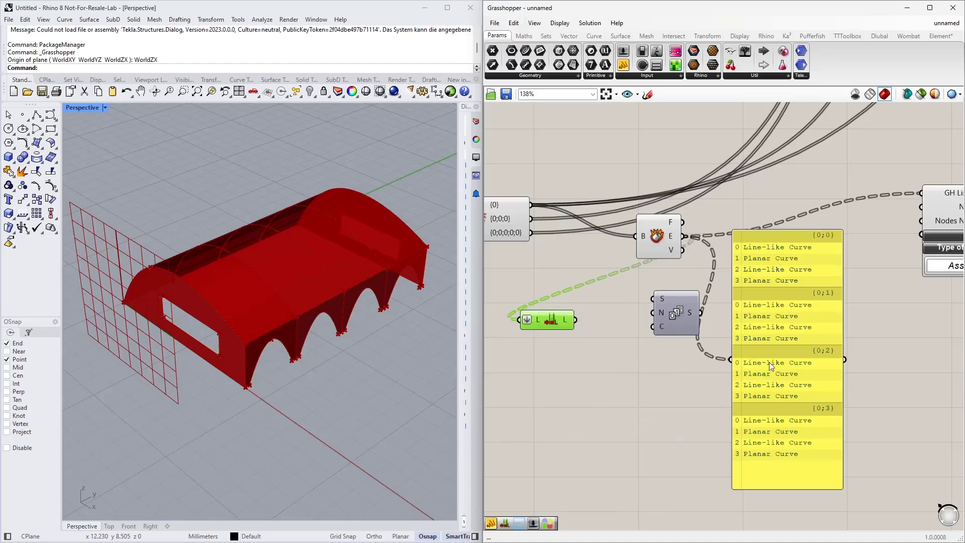
Step: Delete the edge panel and connect the List Length output to the Series count input
click(779, 286)
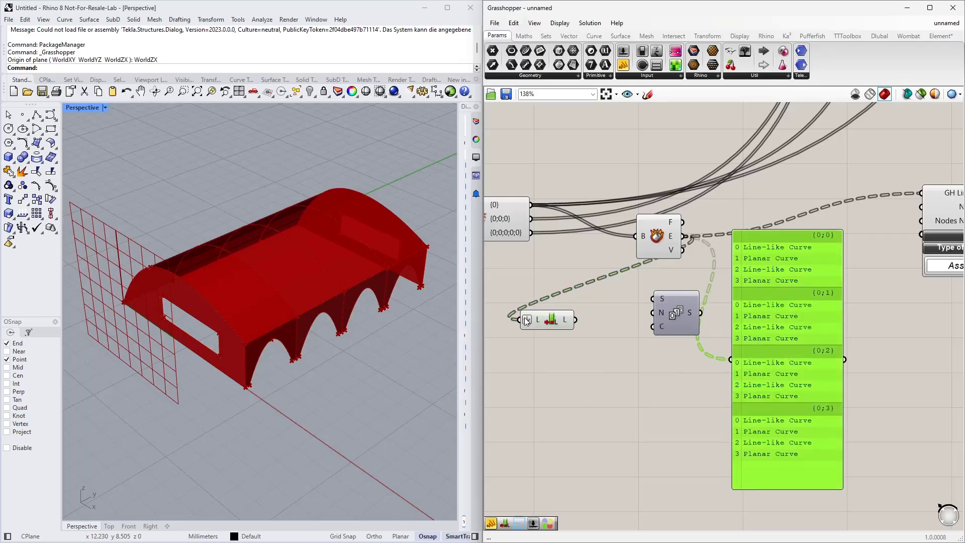
key(Delete)
mouse_move(567, 325)
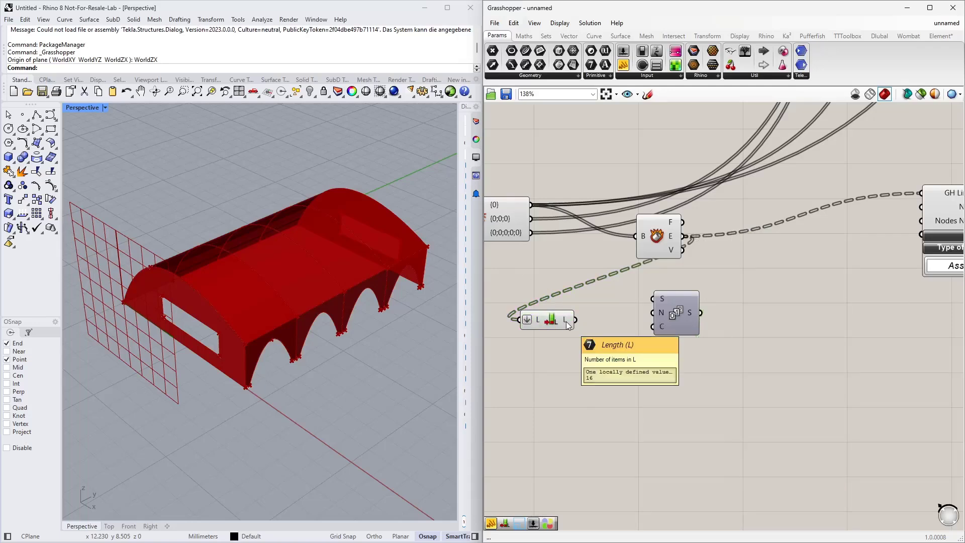
drag(567, 326, 612, 324)
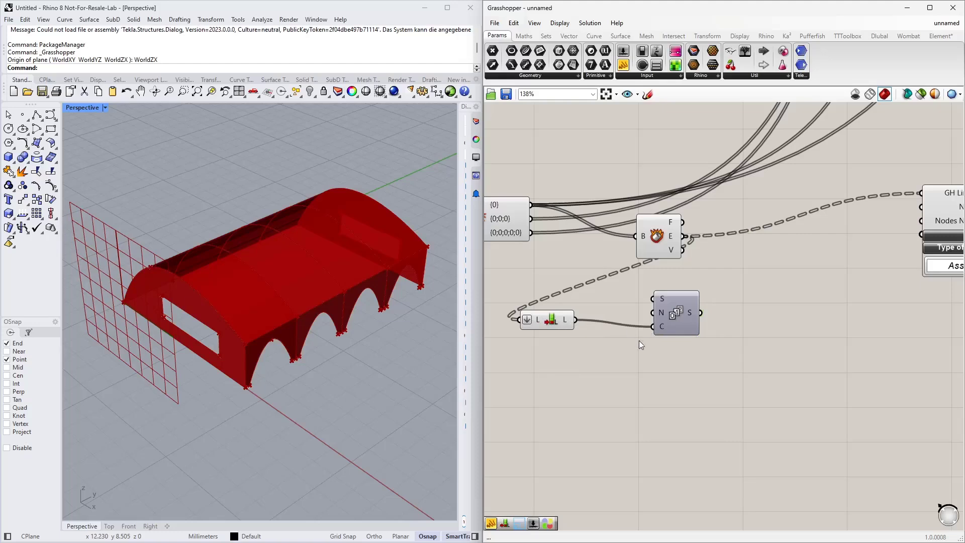
mouse_move(691, 314)
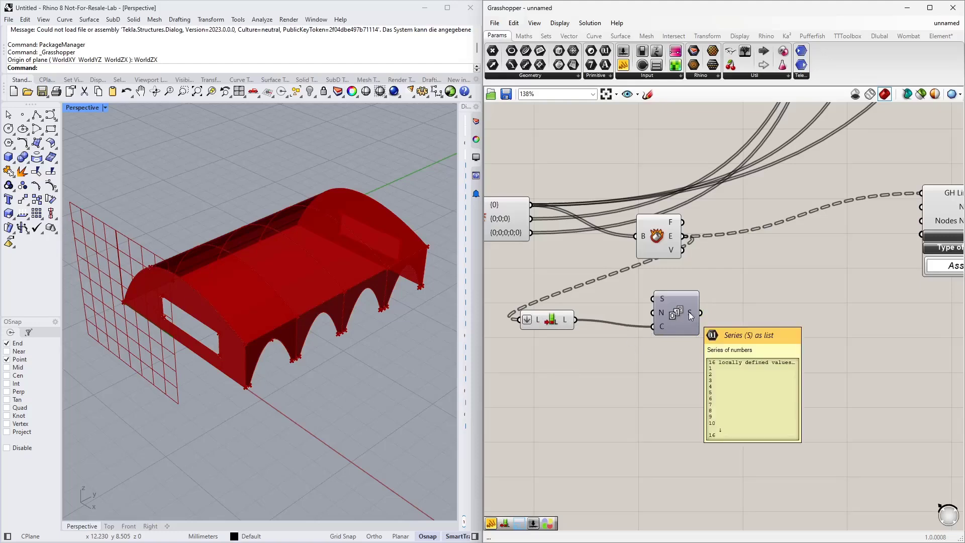
Step: Connect the Series output to the Line component's No. input
right_drag(719, 303, 591, 331)
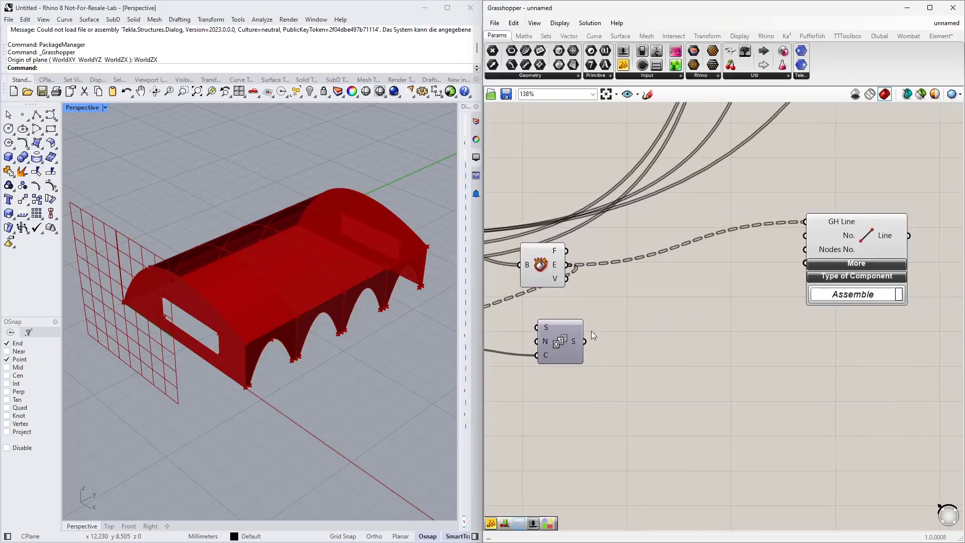
drag(586, 342, 805, 250)
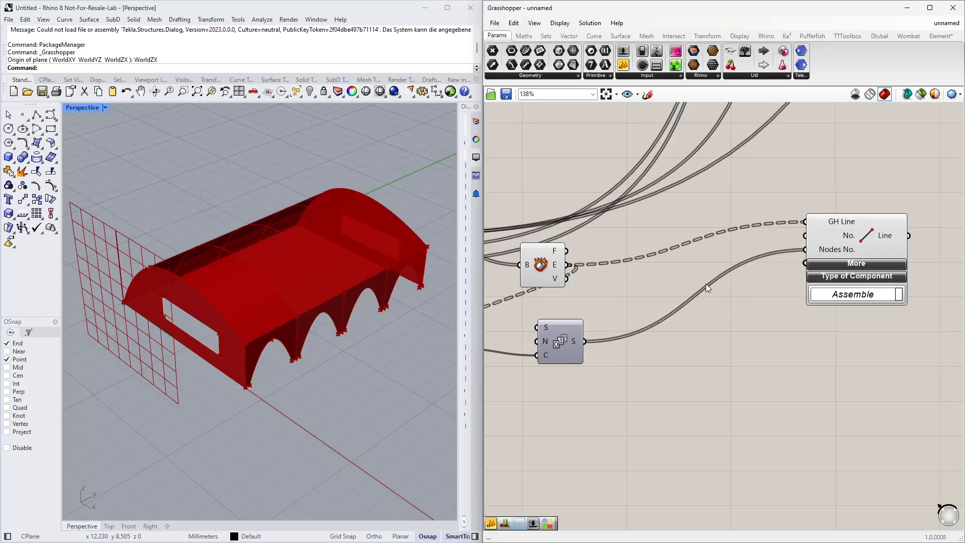
key(ctrl+z)
drag(582, 342, 804, 235)
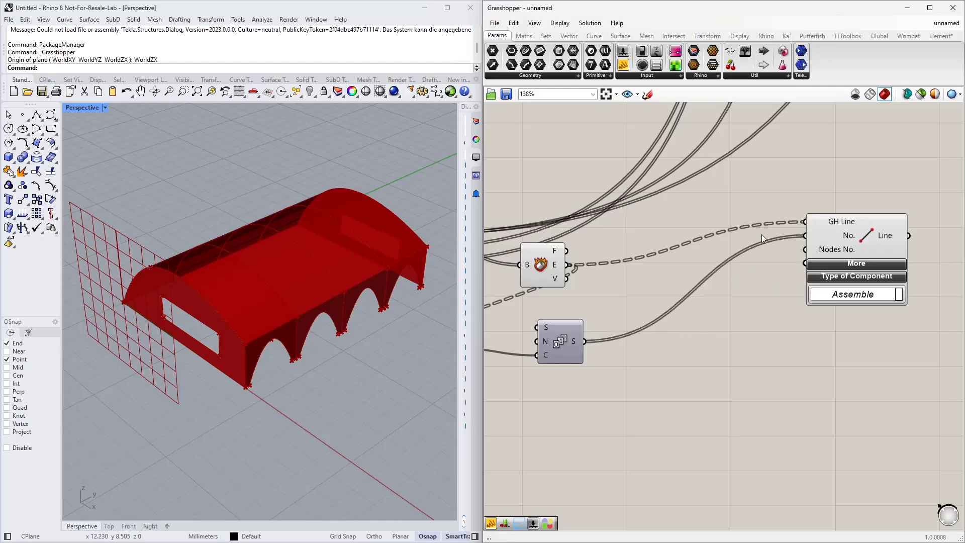
Step: Flatten the Line component's GH Line input and move the component level with Deconstruct Brep
scroll(761, 234, up, 3)
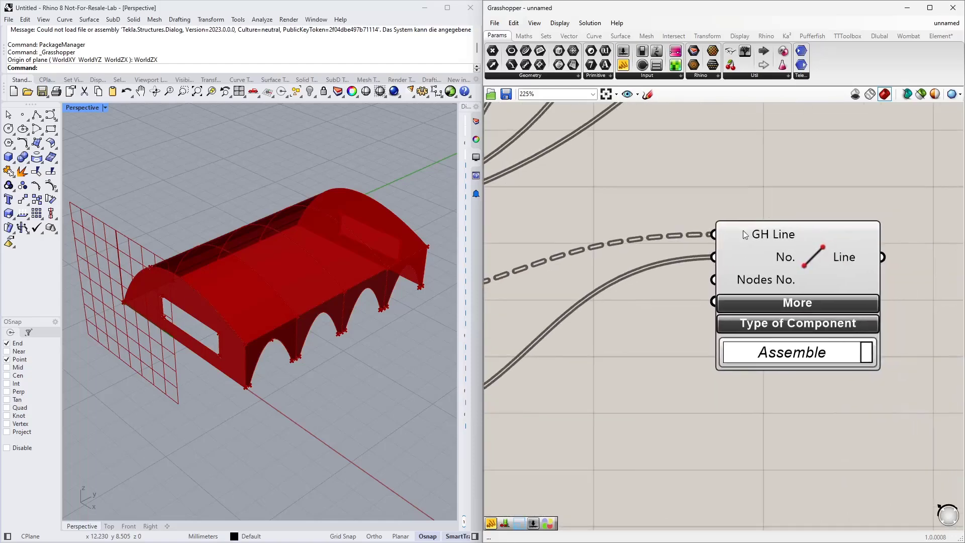
mouse_move(745, 235)
right_click(726, 233)
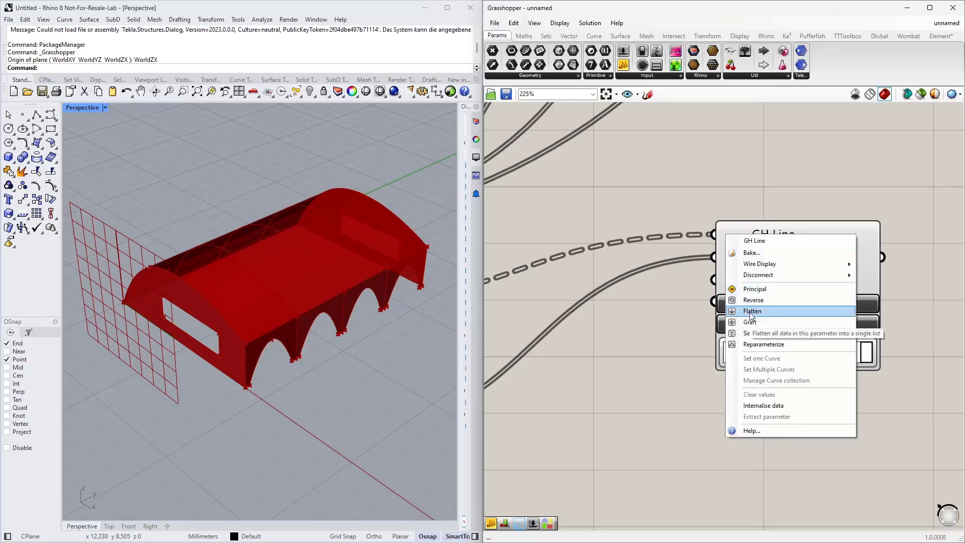
click(754, 310)
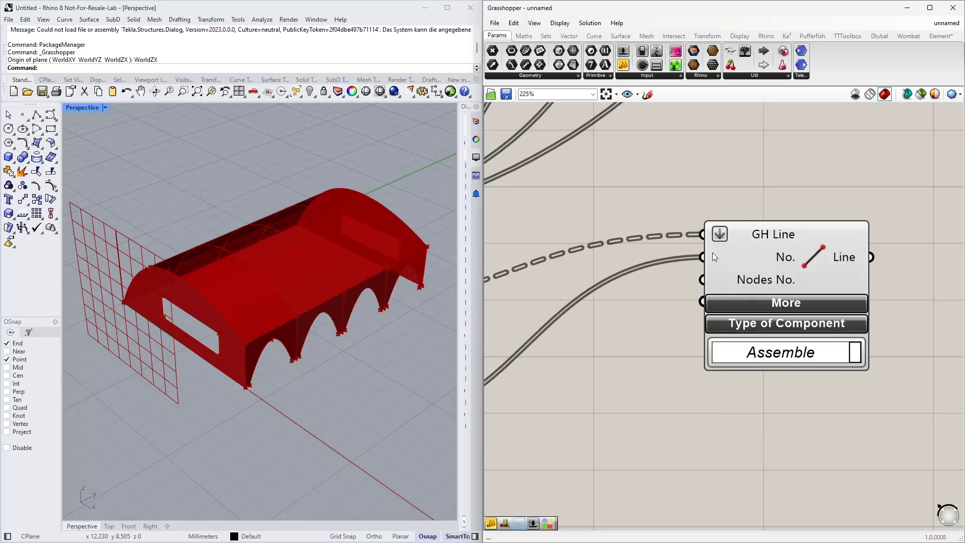
scroll(830, 271, down, 5)
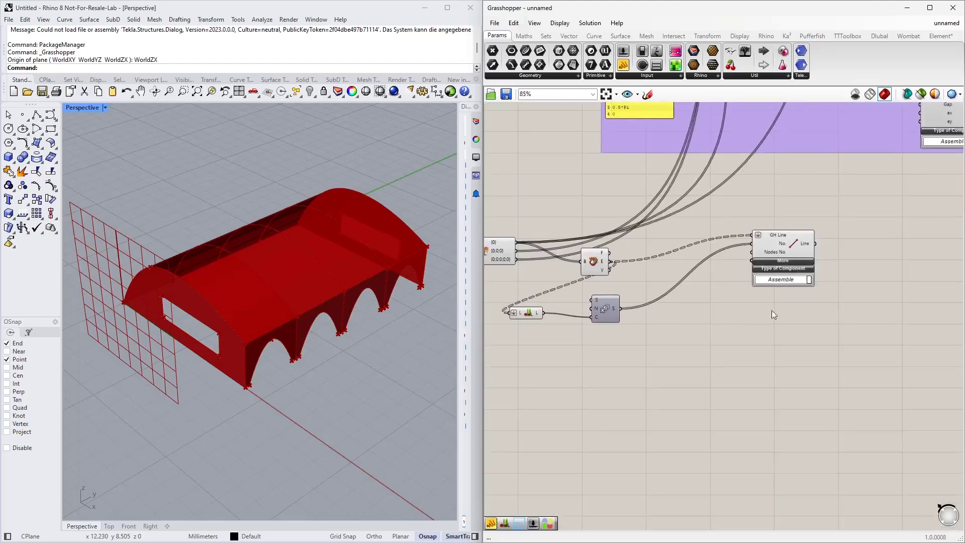
drag(760, 233, 756, 256)
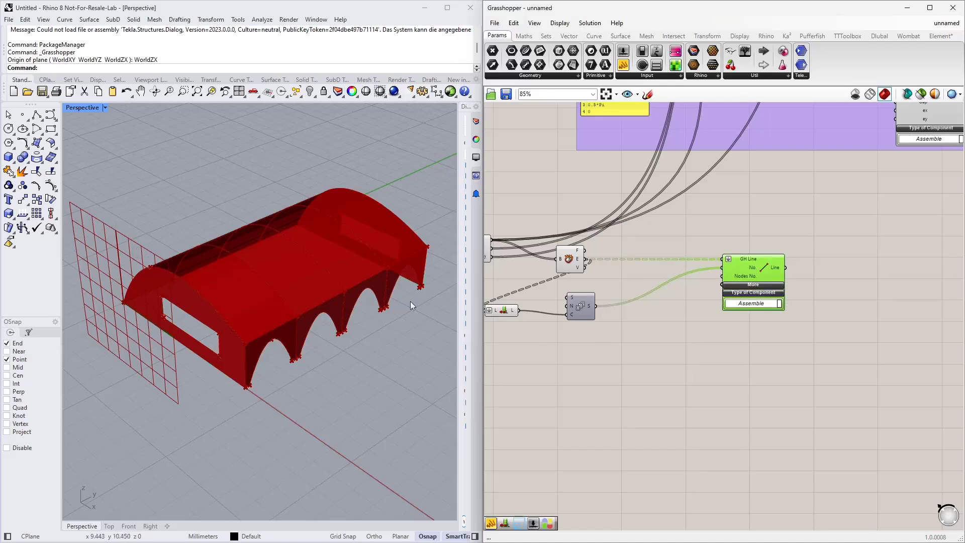
Step: Add a Number parameter to the canvas below the edge Series component
right_drag(737, 376, 702, 315)
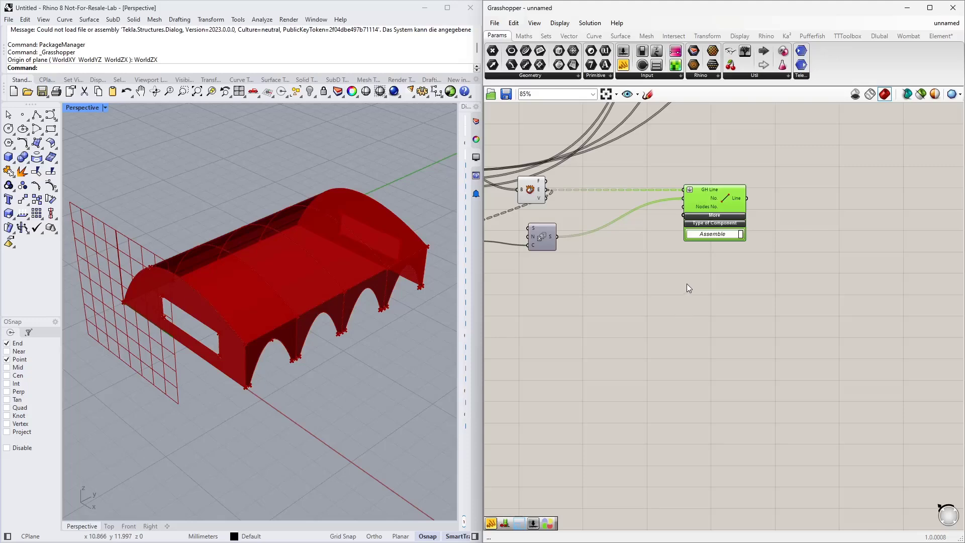
right_drag(611, 259, 674, 263)
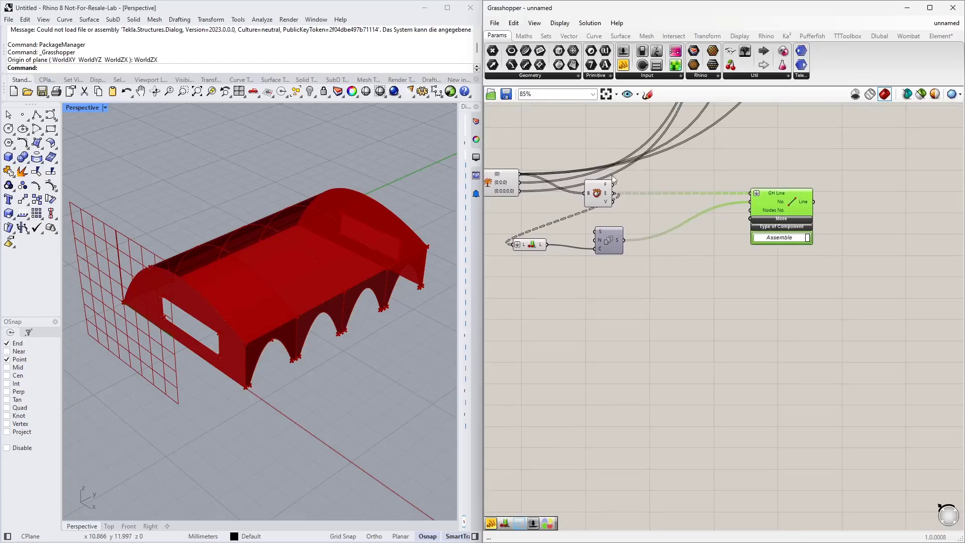
right_drag(630, 285, 617, 312)
double_click(619, 313)
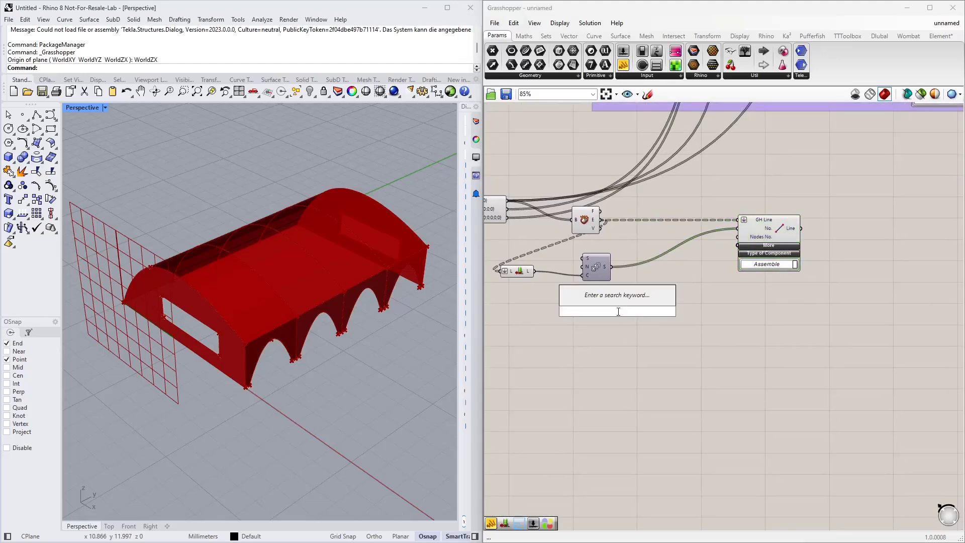
text(nu)
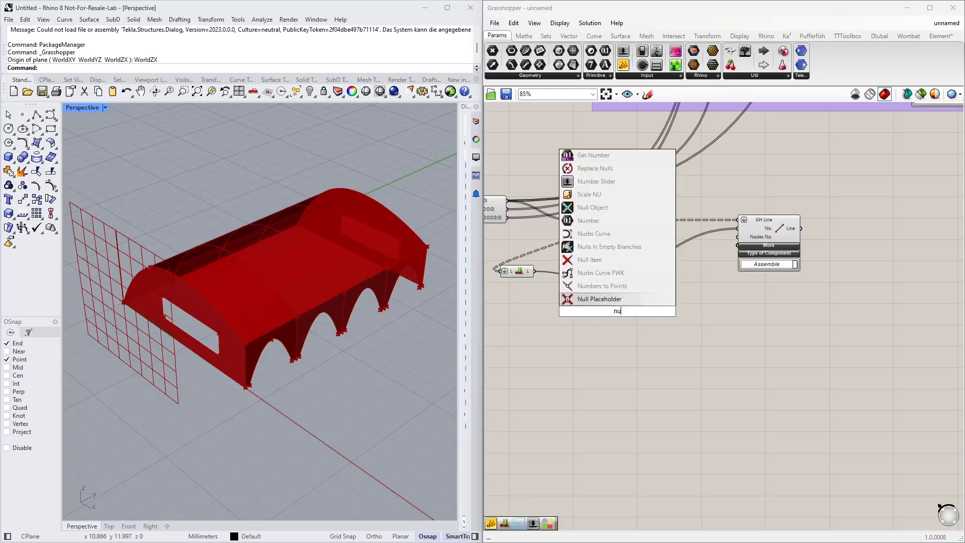
text(m)
key(Return)
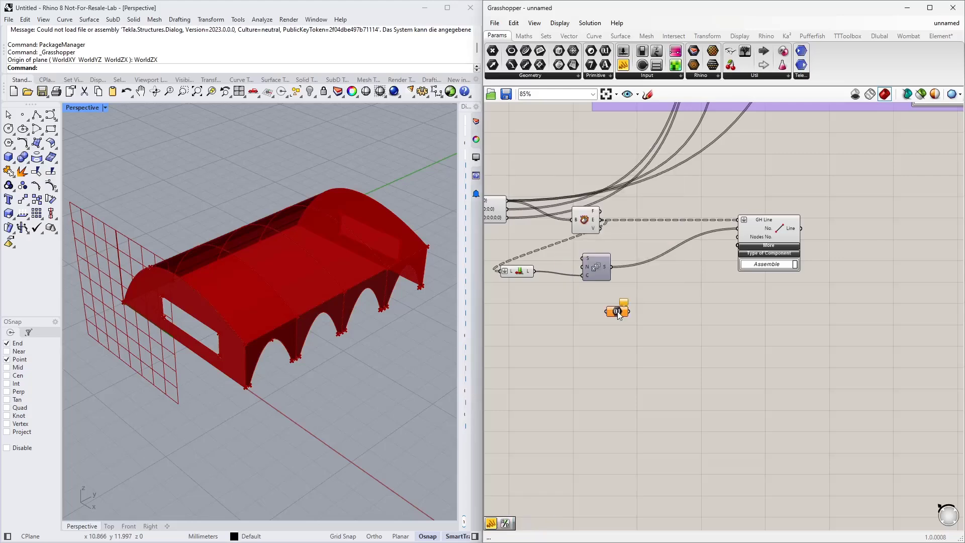
Step: Connect the surface-number Series output in the upper purple group to the new Number parameter
scroll(647, 364, down, 3)
scroll(822, 297, up, 6)
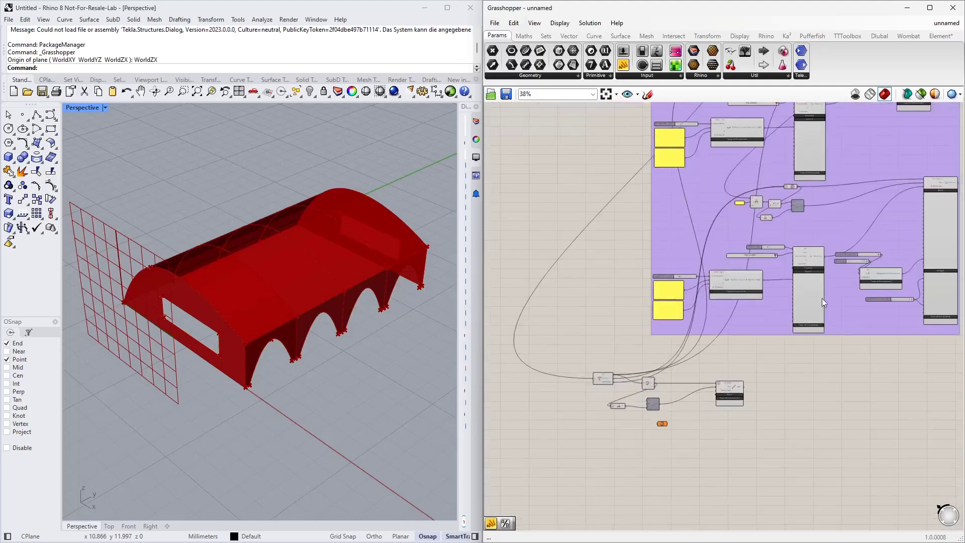
scroll(668, 191, up, 4)
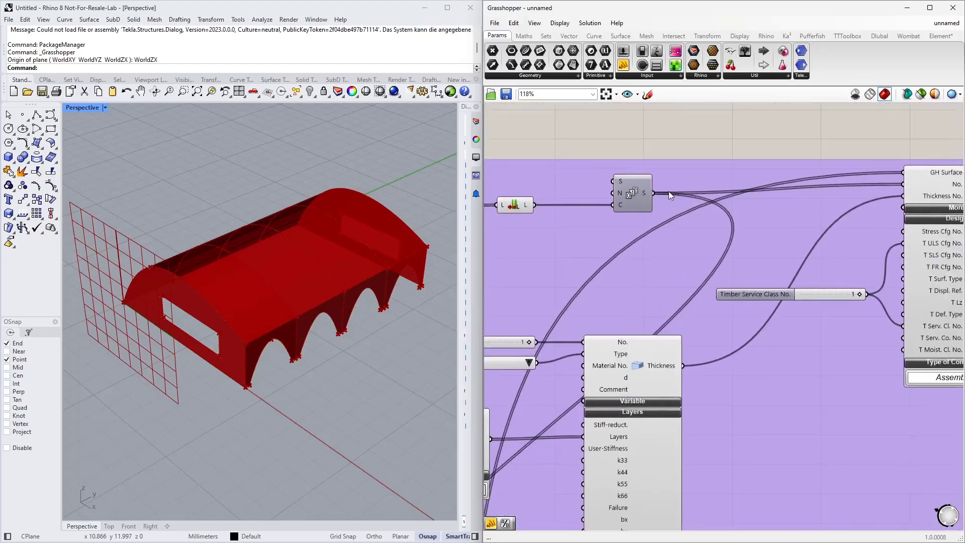
mouse_move(624, 191)
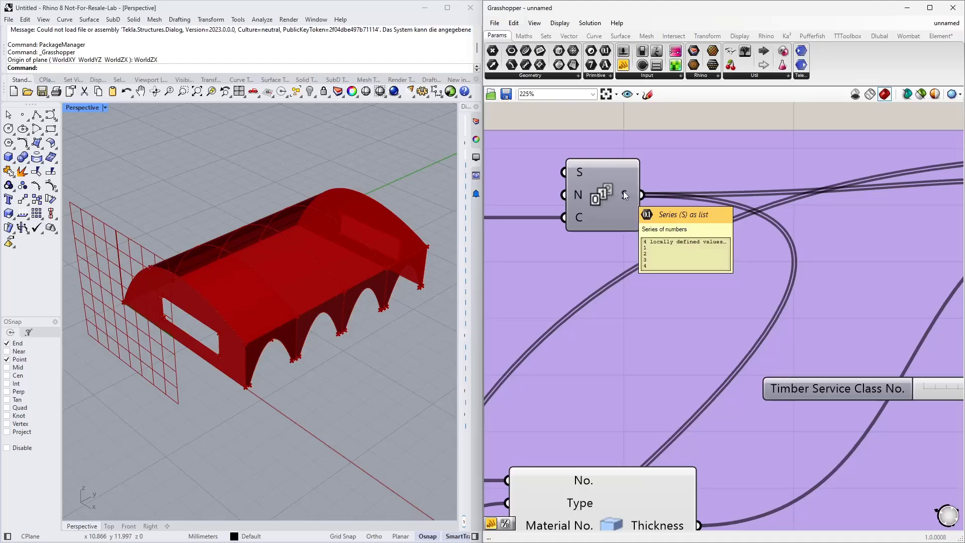
scroll(624, 191, down, 10)
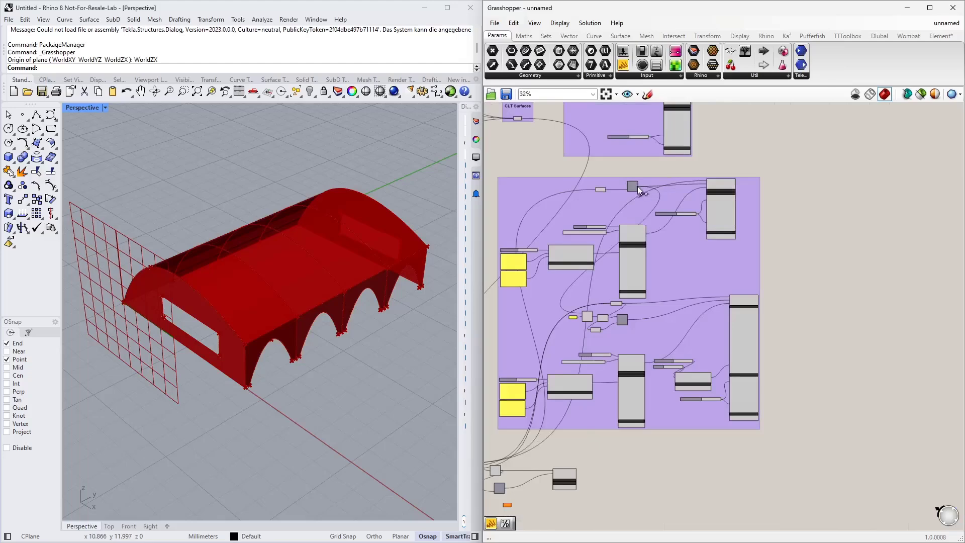
drag(638, 186, 503, 505)
scroll(517, 505, up, 10)
right_drag(554, 414, 575, 381)
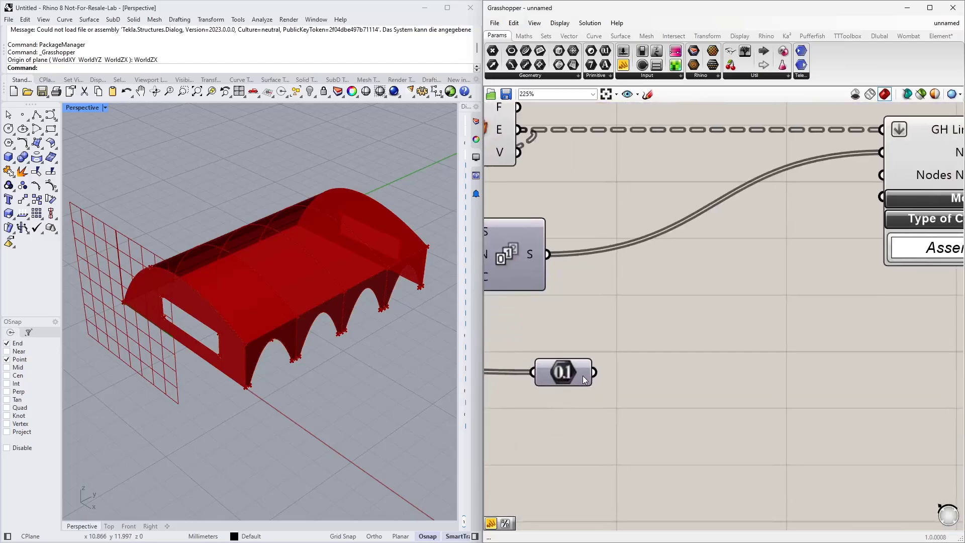
mouse_move(583, 375)
scroll(583, 375, down, 3)
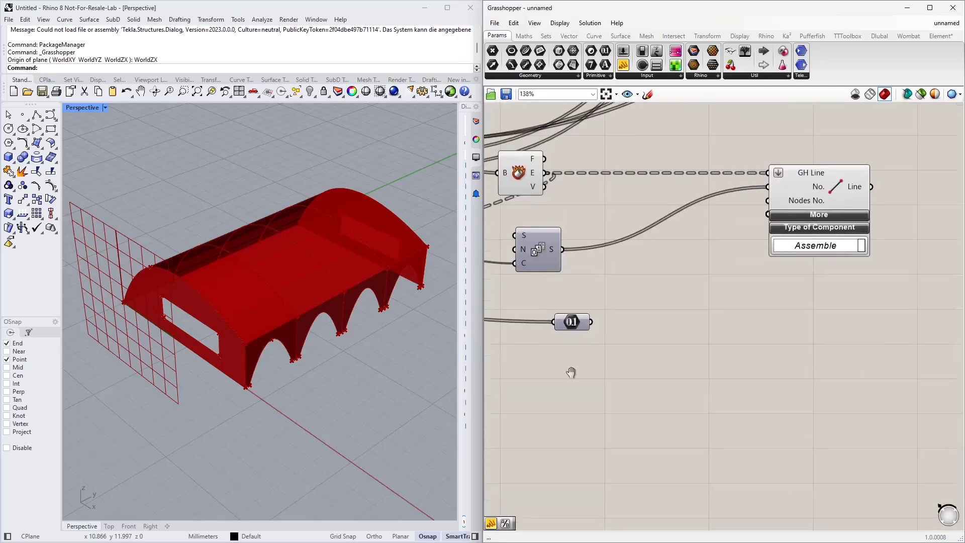
Step: Add a panel below the Number parameter and connect the Number output to it
drag(623, 64, 647, 216)
drag(574, 312, 564, 355)
drag(648, 216, 651, 353)
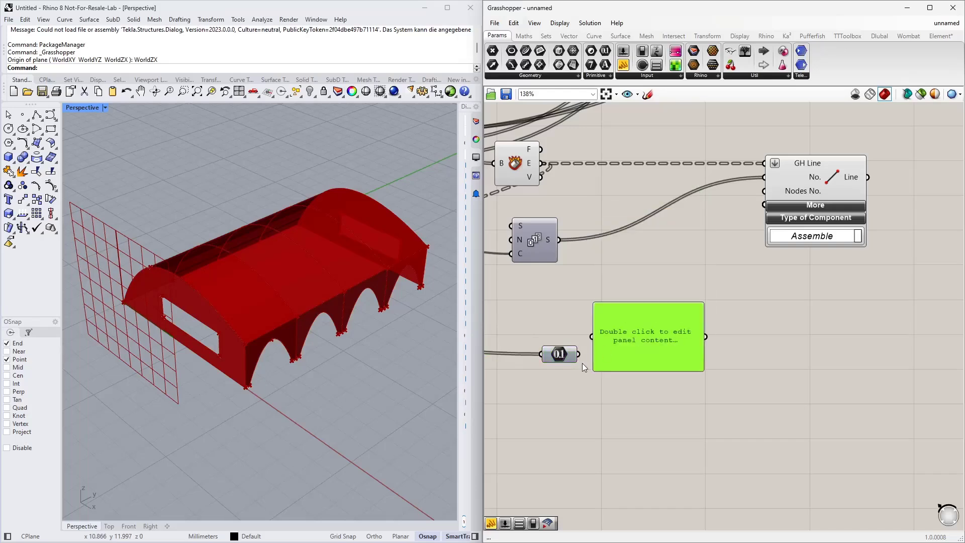
drag(578, 354, 673, 446)
right_drag(673, 437, 692, 455)
Step: Copy the panel, feed it the edge Series output, and enlarge it beside the Series component to show all edge numbers
alt+drag(708, 484, 712, 312)
drag(578, 259, 653, 301)
drag(711, 340, 713, 497)
drag(719, 376, 705, 240)
click(766, 354)
scroll(767, 370, down, 3)
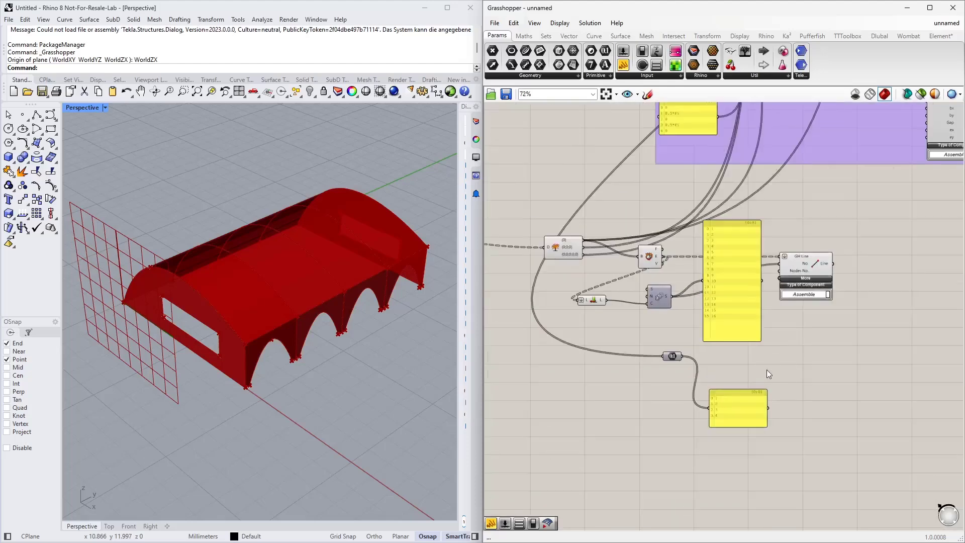
Step: Graft the Number parameter, then enlarge its panel to show every branch and move it below the parameter
drag(639, 282, 630, 294)
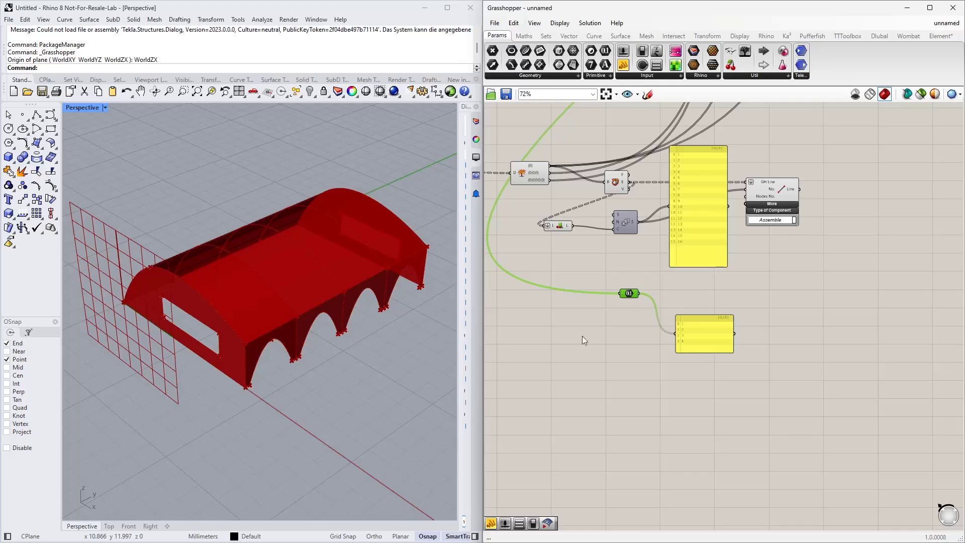
scroll(684, 237, up, 3)
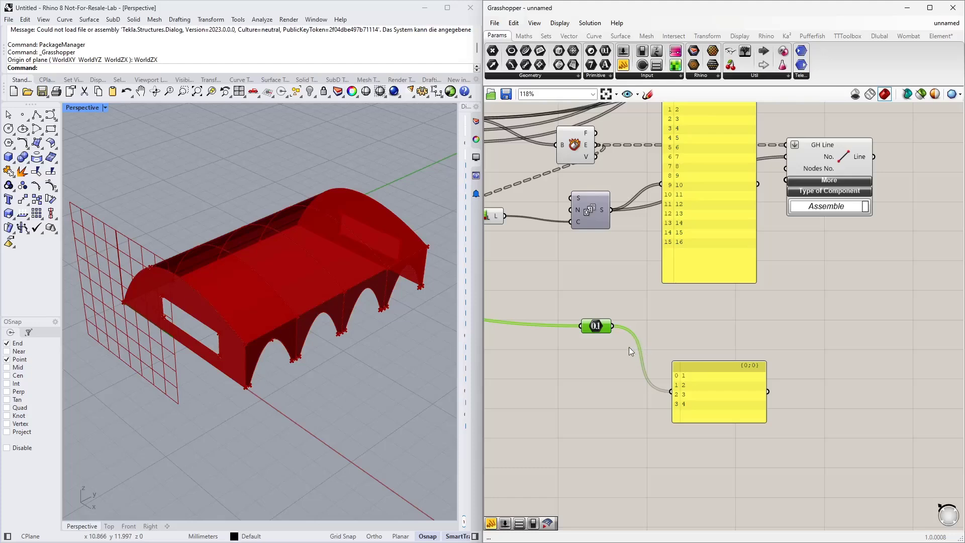
right_click(607, 328)
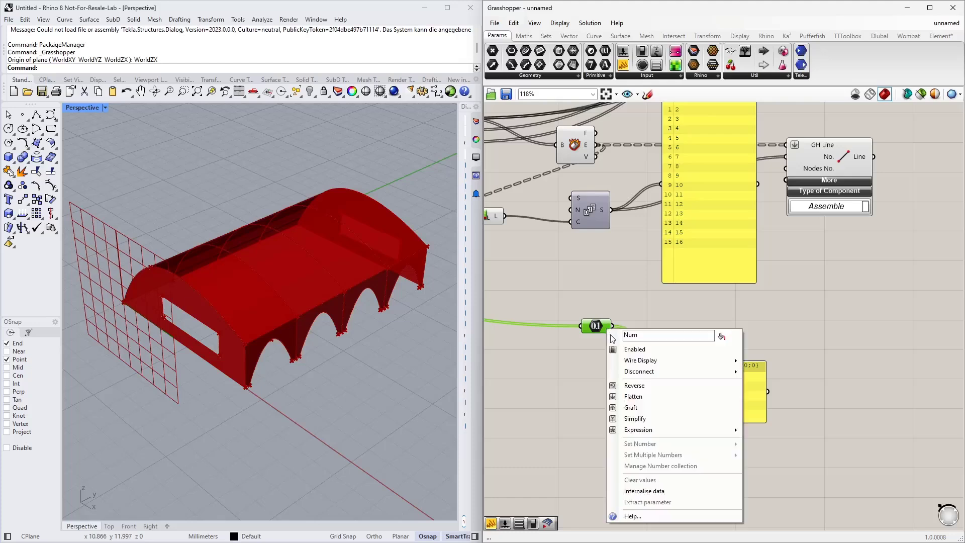
click(635, 405)
drag(715, 422, 721, 467)
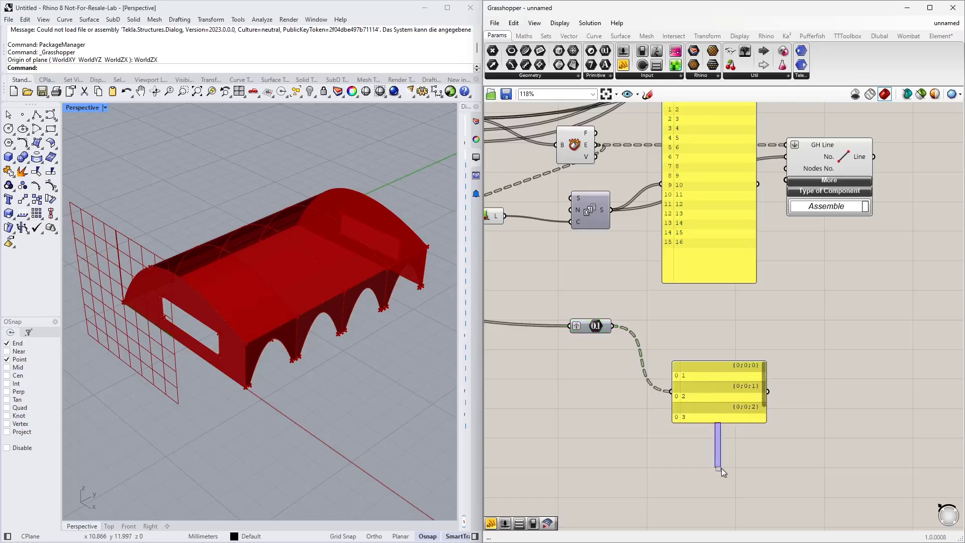
drag(706, 424, 709, 466)
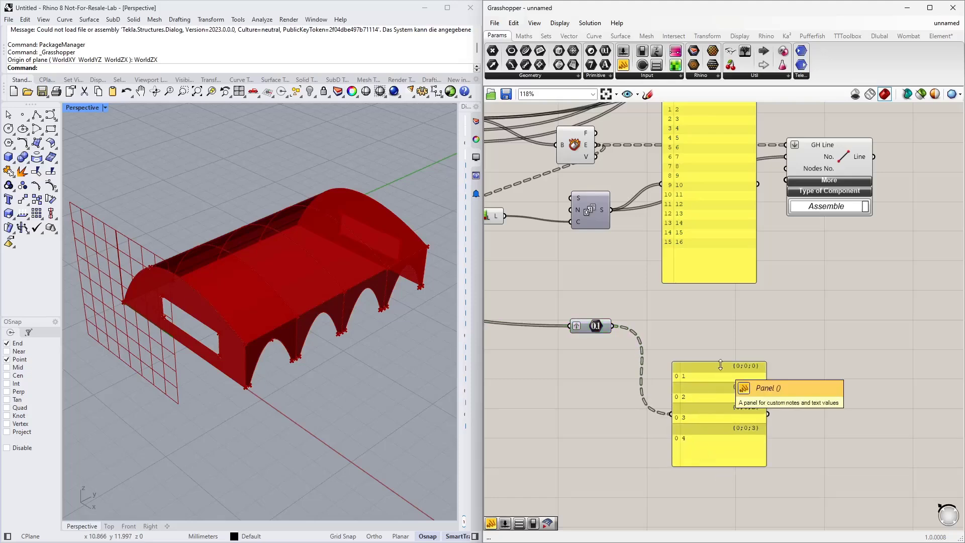
drag(721, 424, 678, 441)
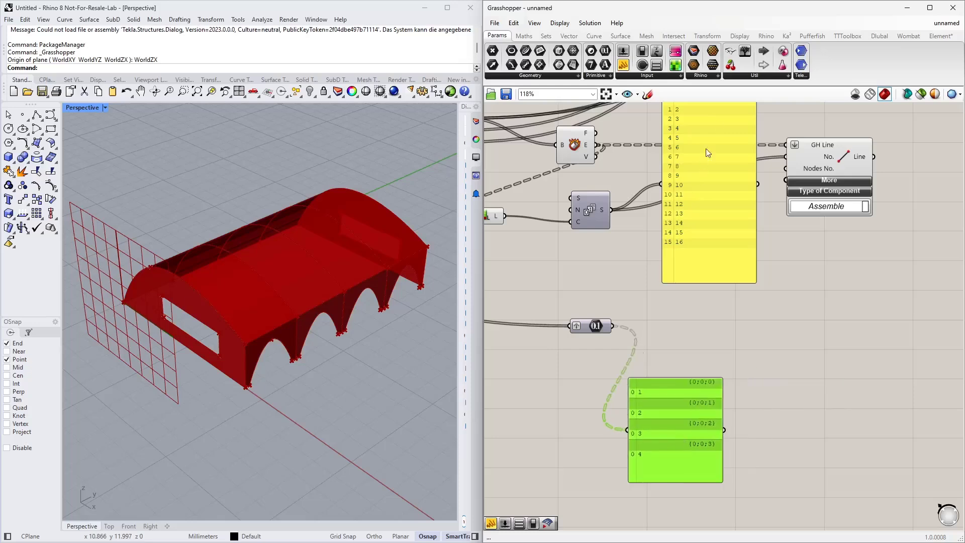
Step: Inspect the grafted Number data's tree structure in a temporary Param Viewer, then delete the viewer
click(768, 336)
drag(613, 326, 707, 335)
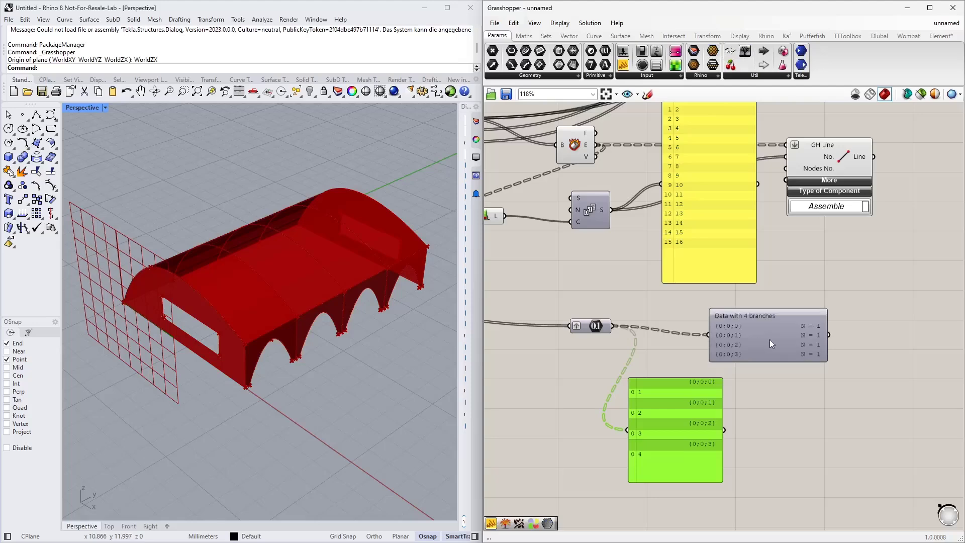
click(770, 340)
double_click(768, 341)
scroll(773, 330, up, 4)
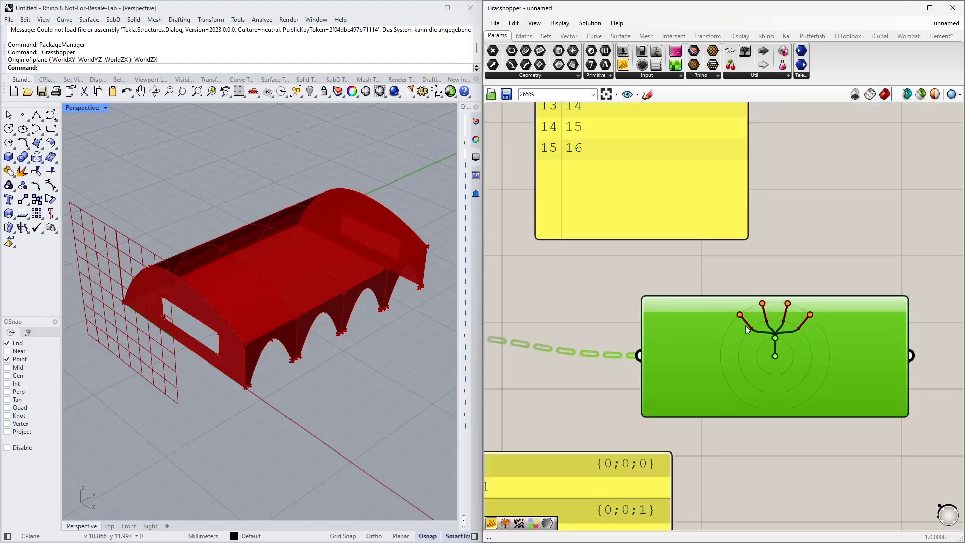
key(Delete)
scroll(765, 343, down, 5)
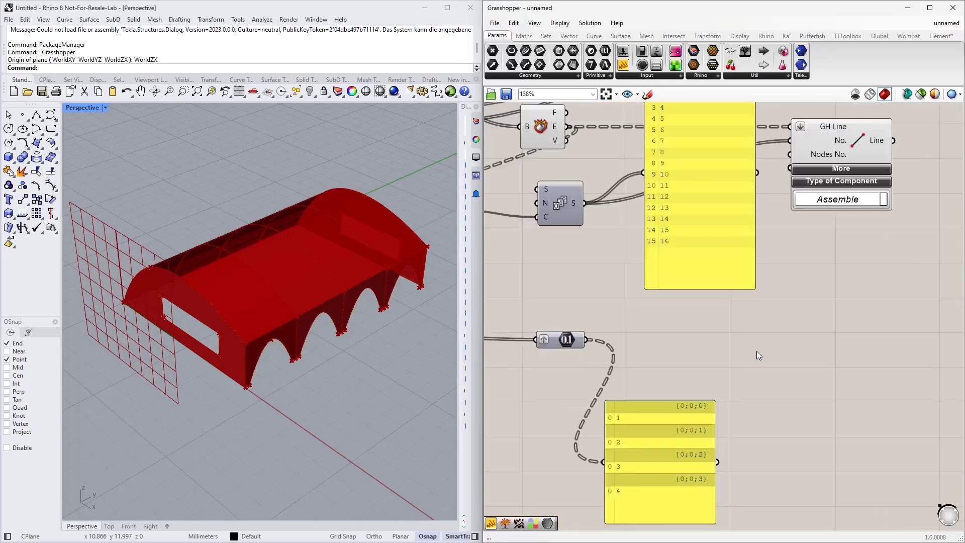
Step: Check the Deconstruct Brep's edge branches in the edge-number panel, then delete that panel
drag(686, 217, 697, 259)
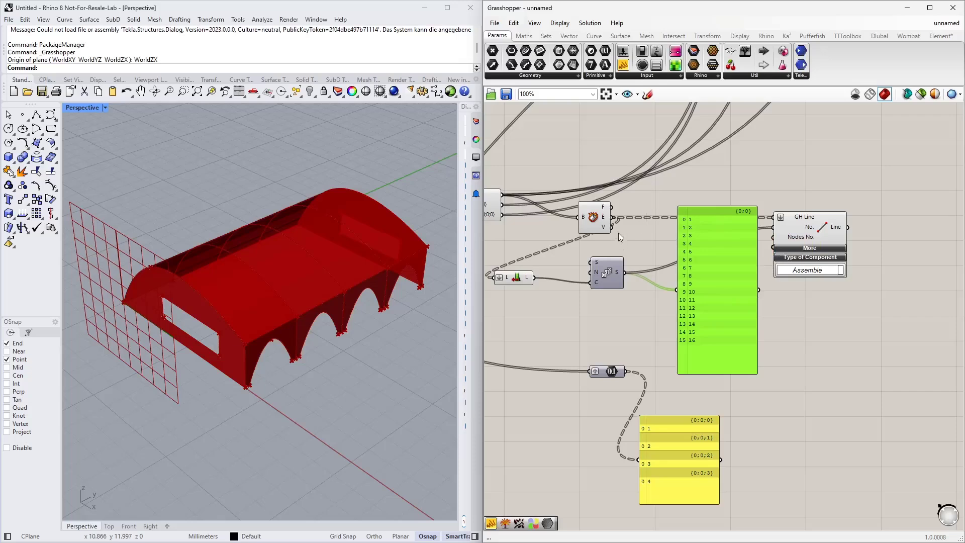
drag(628, 245, 677, 289)
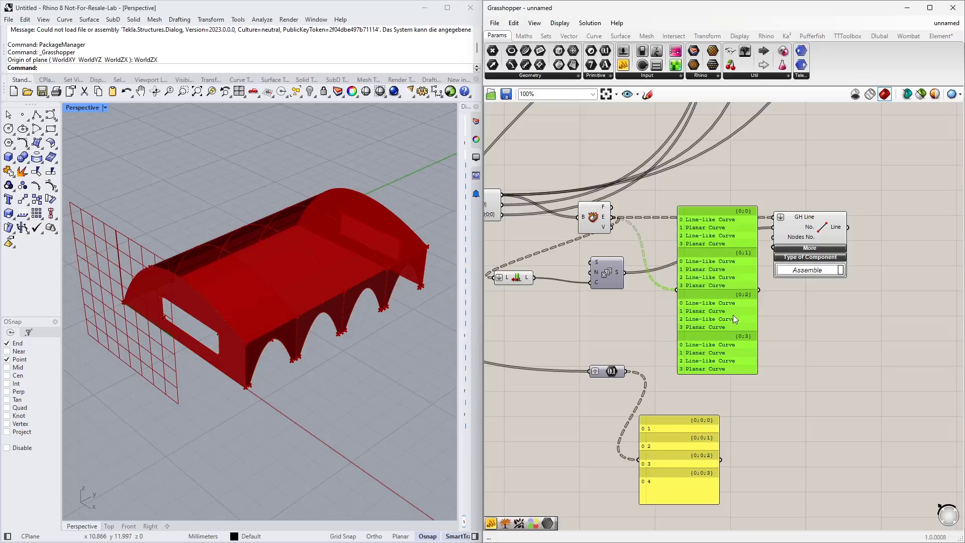
key(Delete)
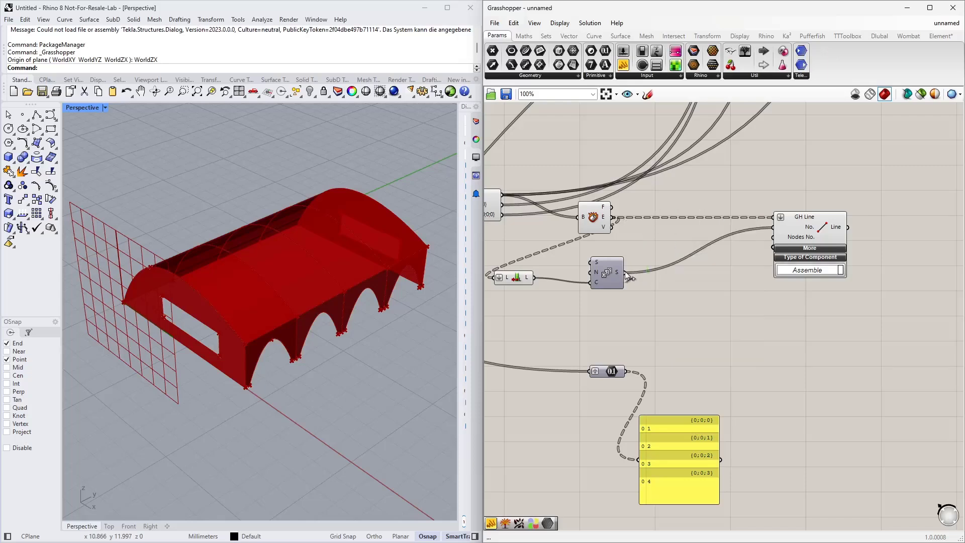
right_drag(647, 324, 700, 304)
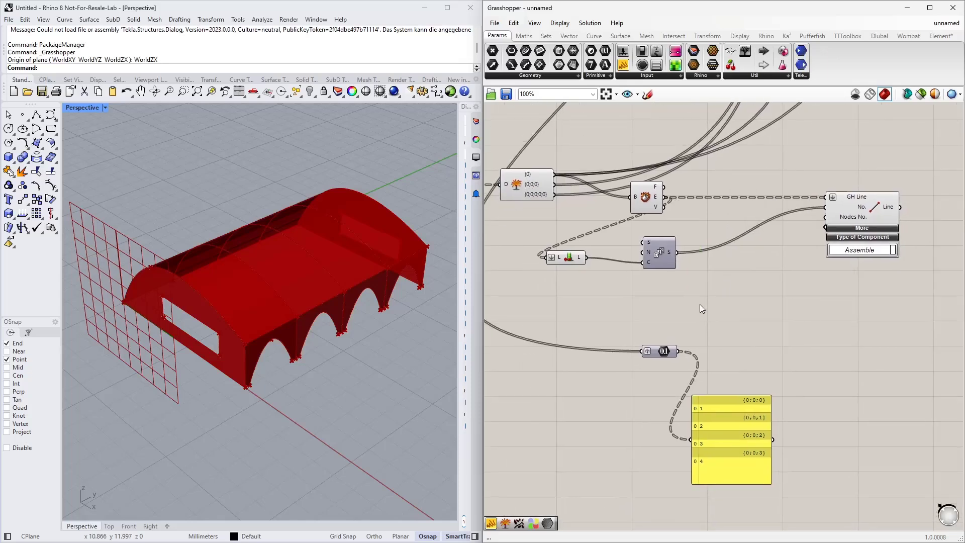
double_click(699, 306)
text(des)
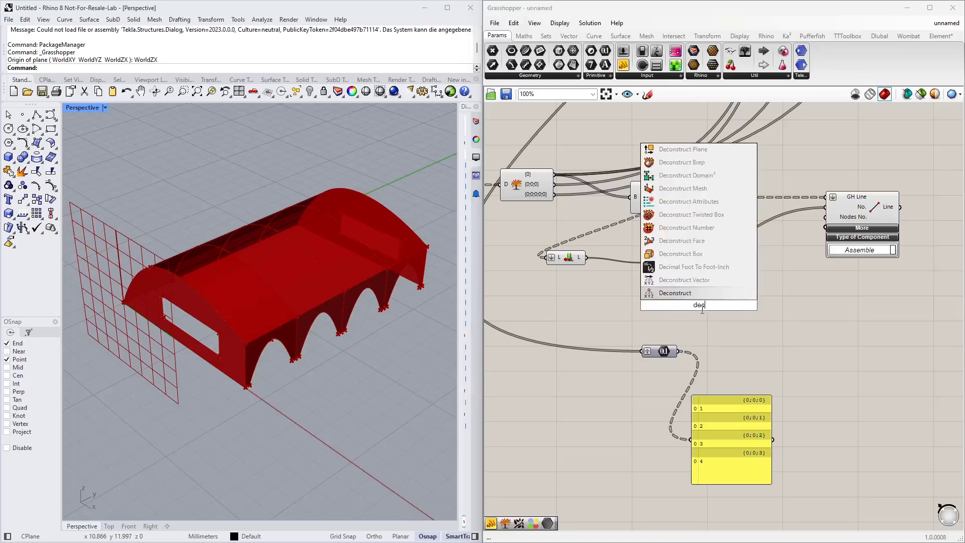
text( path)
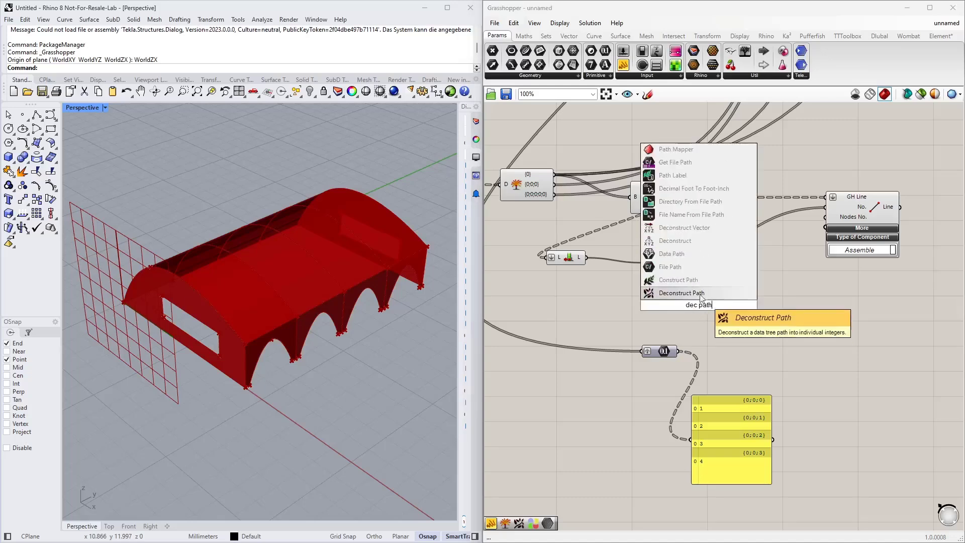
click(696, 282)
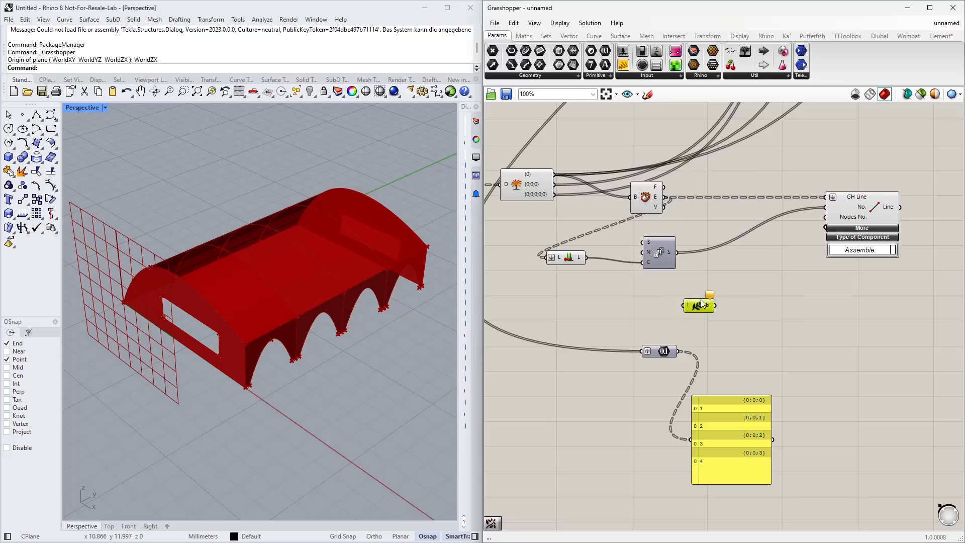
key(Delete)
Step: Add a Deconstruct Path component below Series and connect the Deconstruct Brep's edges output to its branch input
double_click(701, 300)
text(dec p)
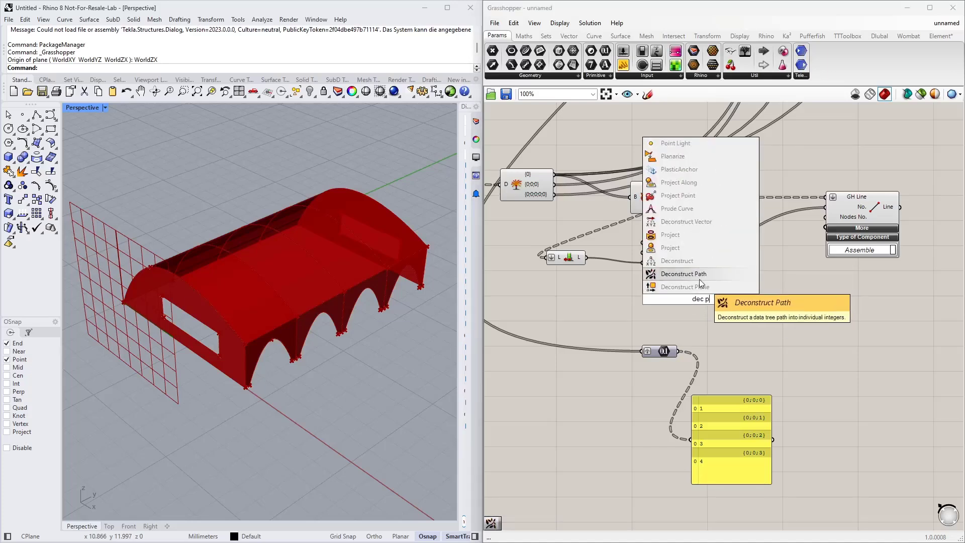
click(699, 281)
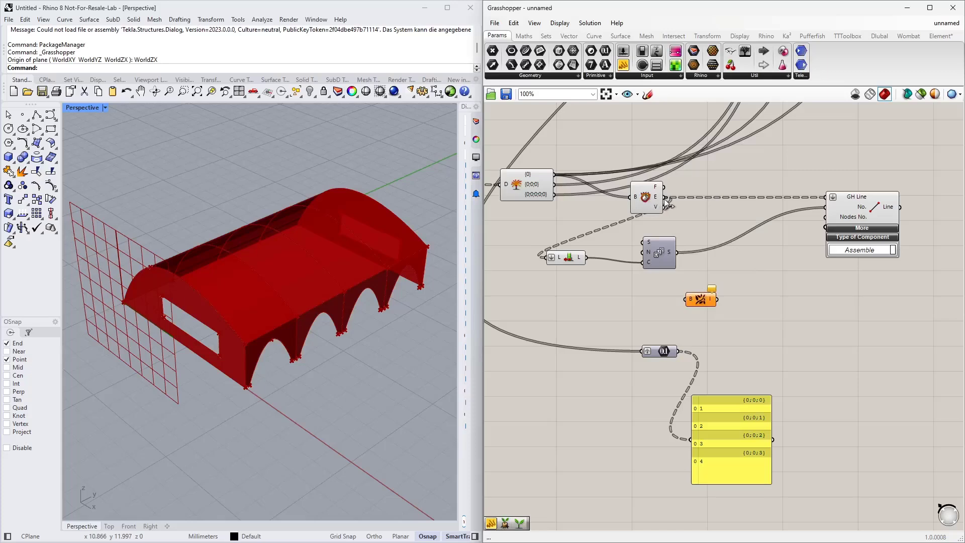
drag(666, 200, 688, 299)
Step: Move the Number parameter level with its panel and place Deconstruct Path between it and the Series component
right_drag(699, 320, 712, 296)
drag(676, 328, 648, 410)
click(707, 281)
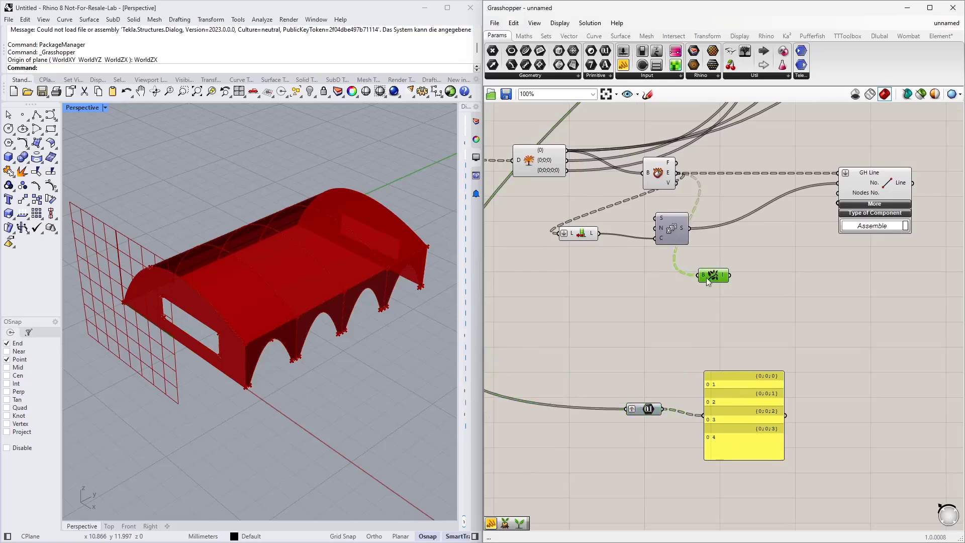
drag(708, 282, 647, 325)
Step: Add an Unflatten Tree component between the edge Series and the Number panel
double_click(700, 303)
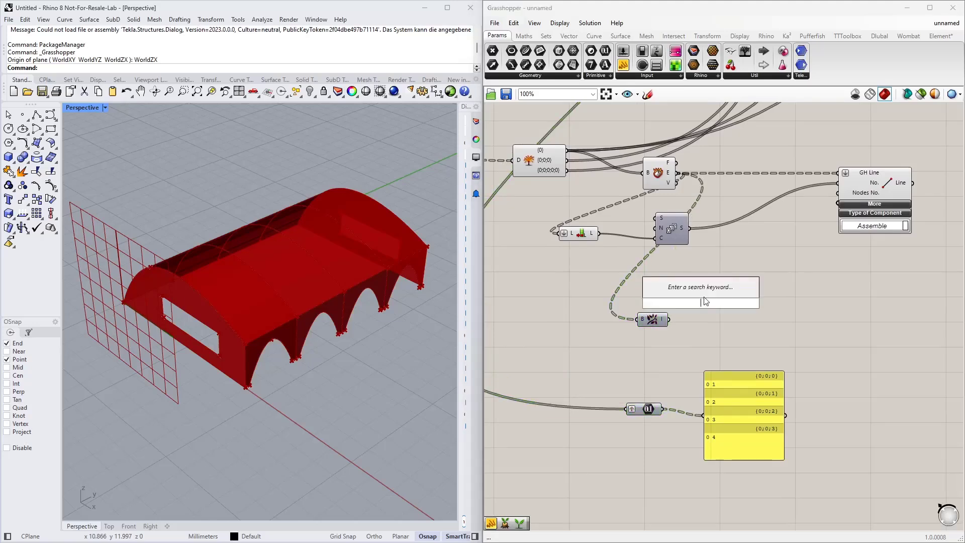
text(unfl)
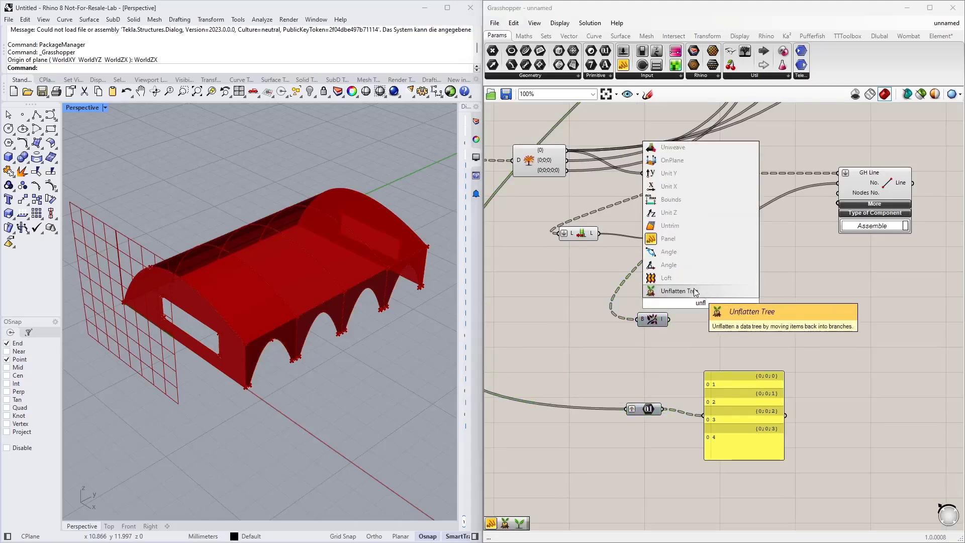
click(695, 292)
drag(712, 298, 710, 297)
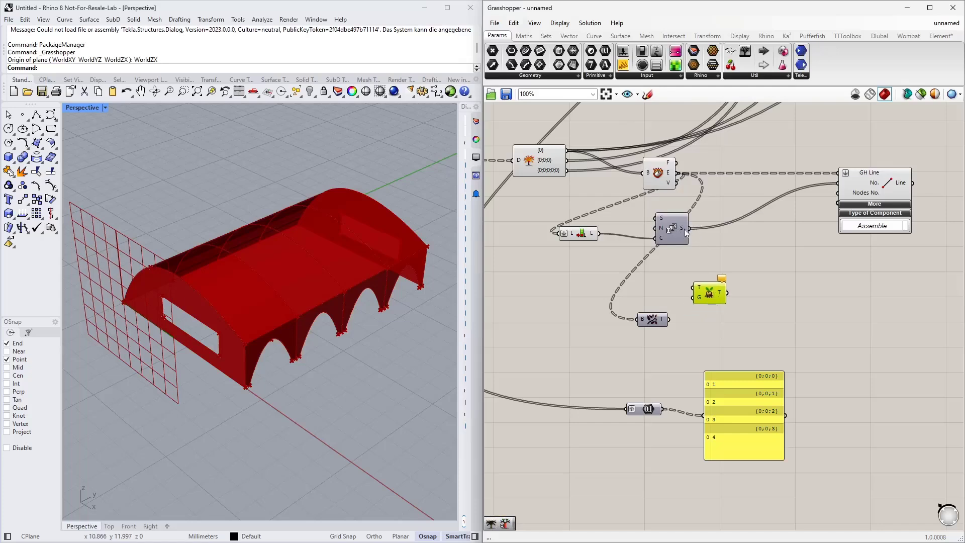
Step: Connect the Series output to Unflatten Tree's tree input and the Deconstruct Path indices to its guide input
drag(689, 228, 694, 287)
drag(670, 320, 687, 301)
click(692, 312)
right_drag(752, 310, 712, 309)
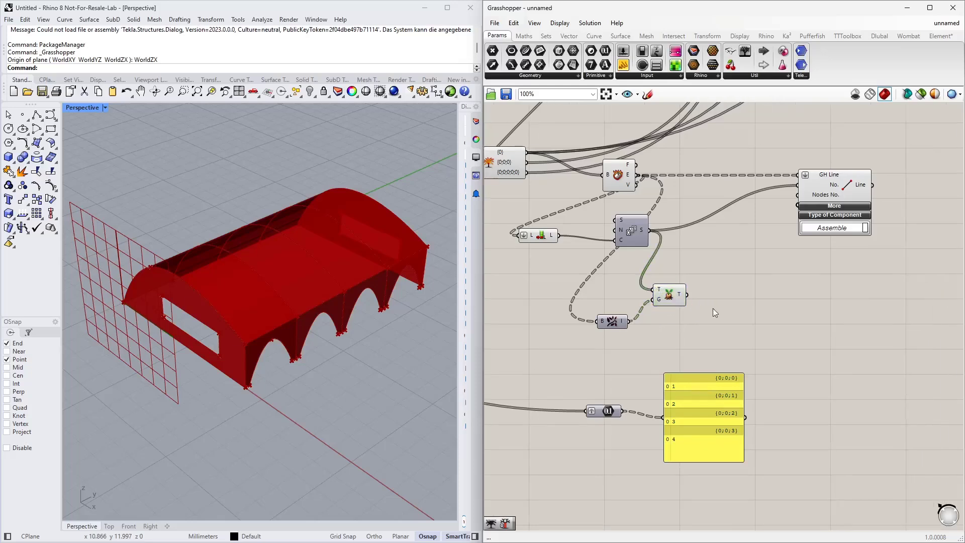
Step: Add a Trim Tree component beside Unflatten Tree and connect the unflattened tree to its tree input
double_click(738, 306)
text(tr)
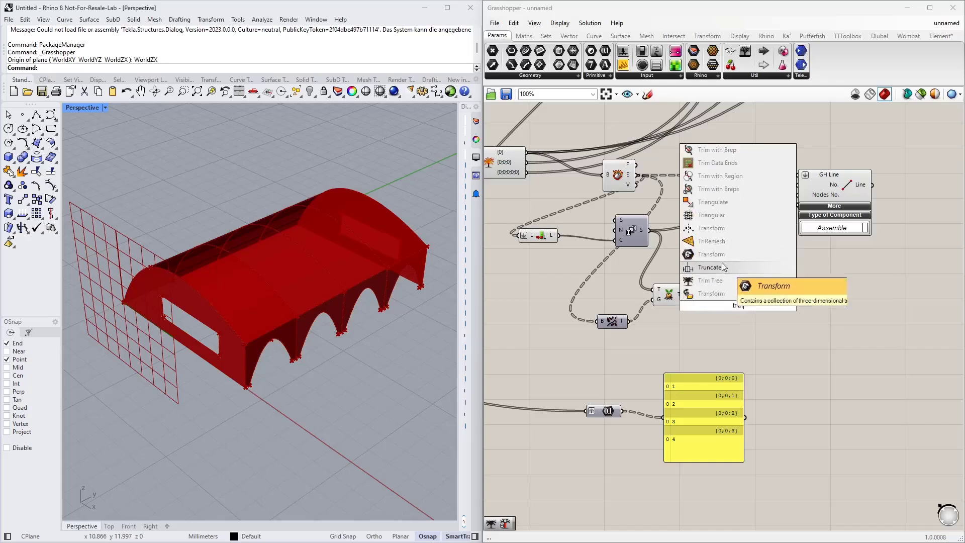
click(707, 293)
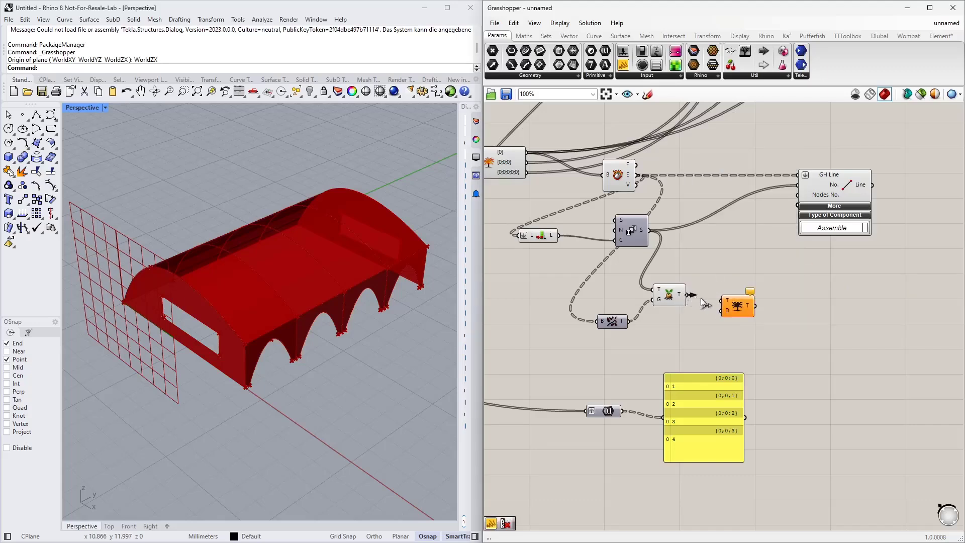
drag(701, 298, 731, 301)
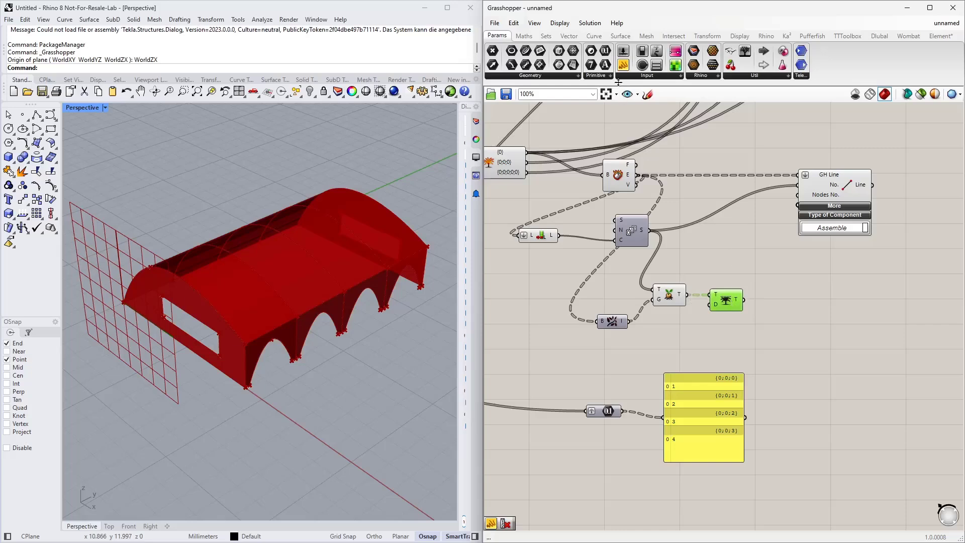
Step: Add a panel for the Trim Tree output, enlarge it to read every branch, and move it above the surface-number panel
drag(623, 64, 803, 322)
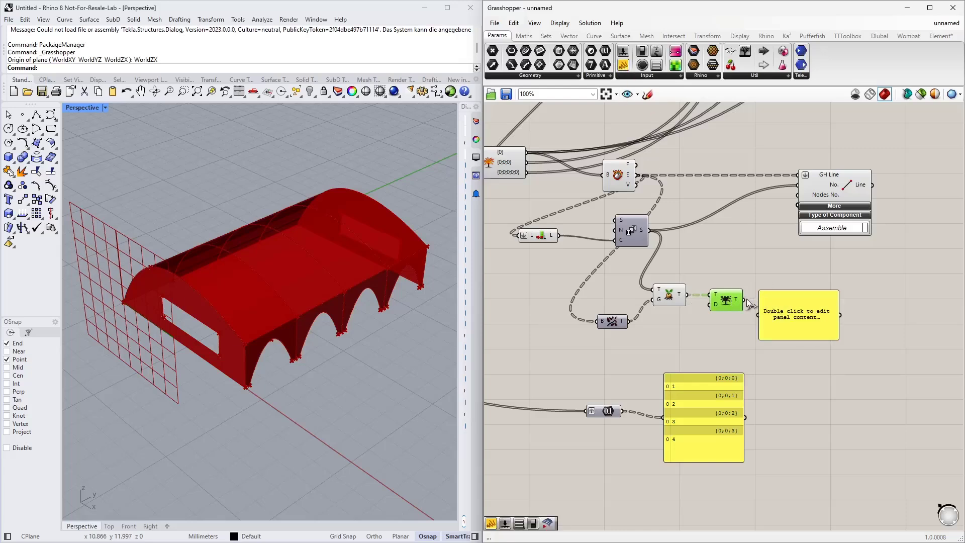
drag(745, 301, 758, 315)
drag(820, 340, 817, 470)
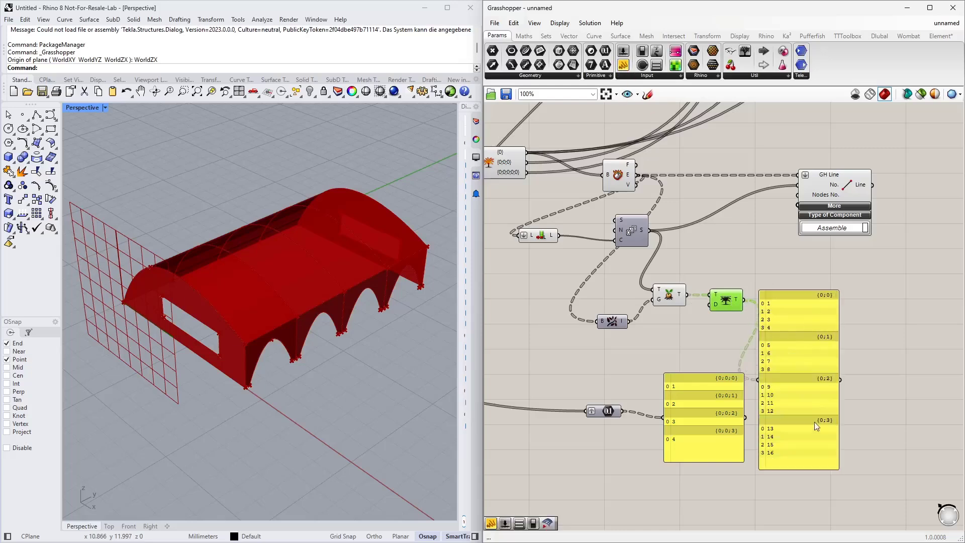
drag(816, 426, 797, 274)
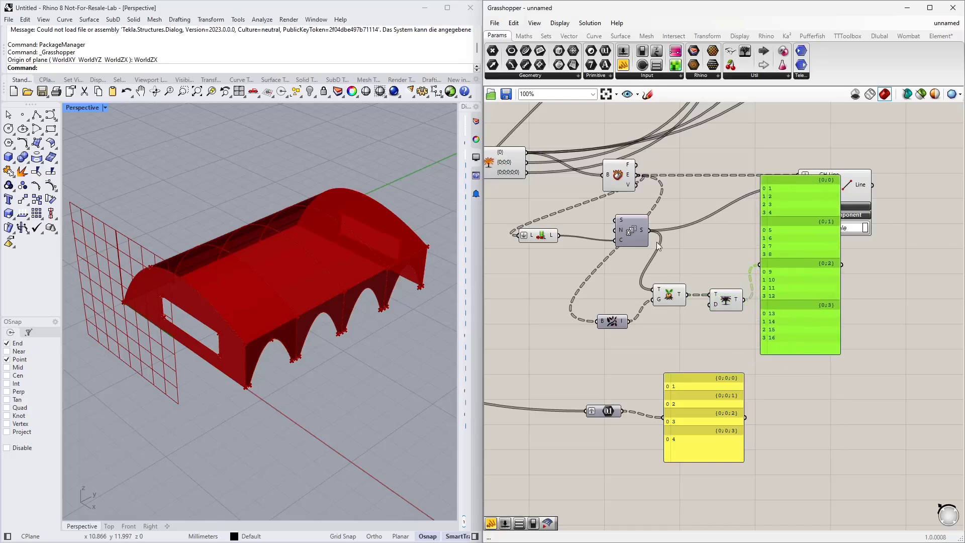
Step: Compare the trimmed edge-number branches with the Series output, the surface numbers and the hall model, then delete the Trim Tree panel
drag(650, 230, 759, 264)
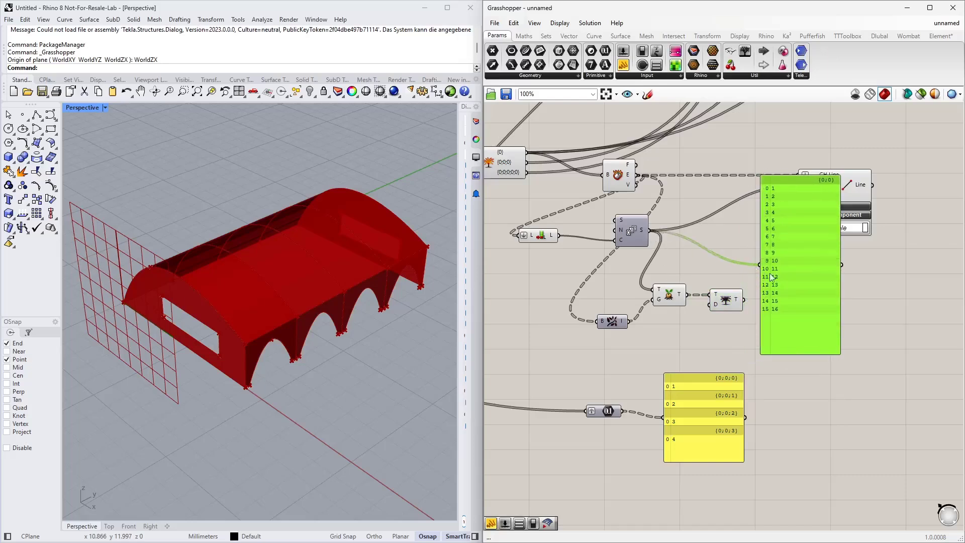
drag(744, 300, 759, 265)
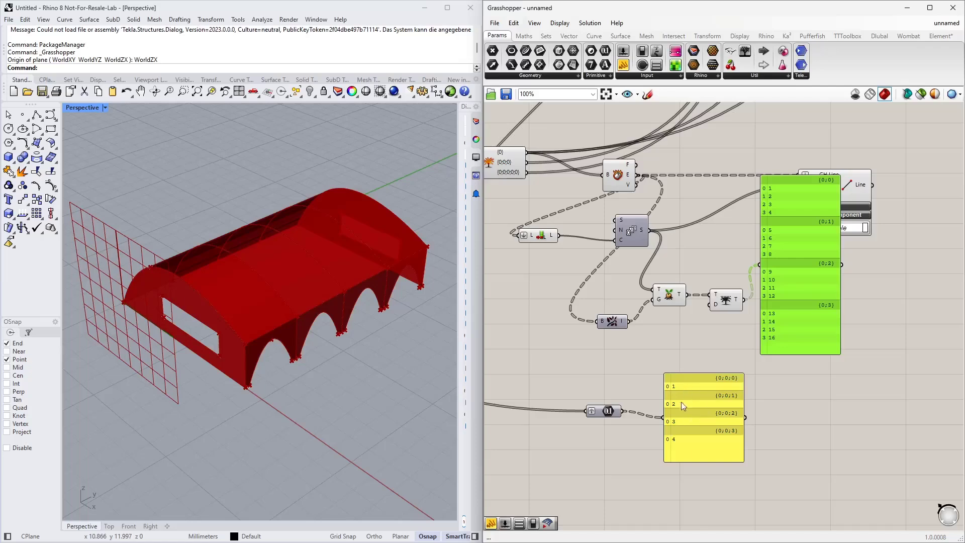
drag(714, 389, 714, 421)
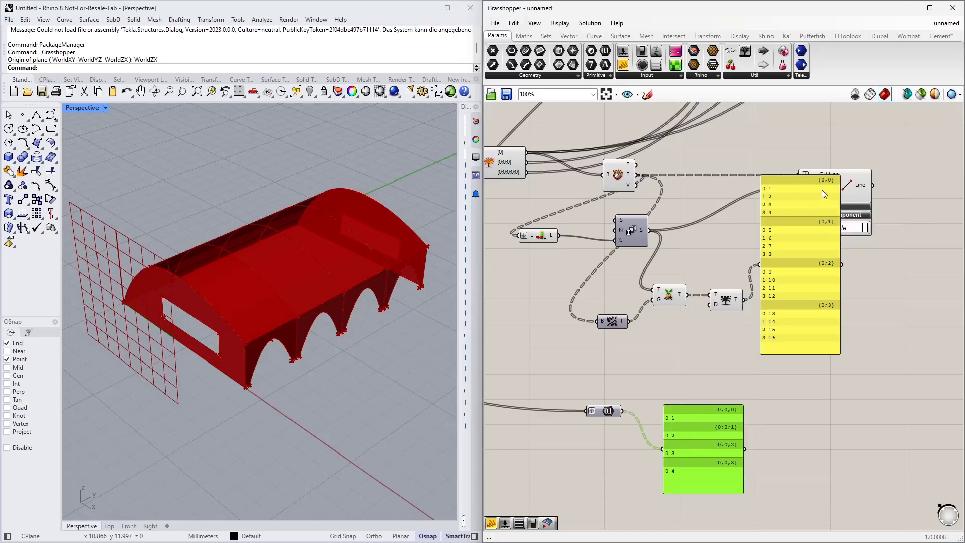
click(806, 291)
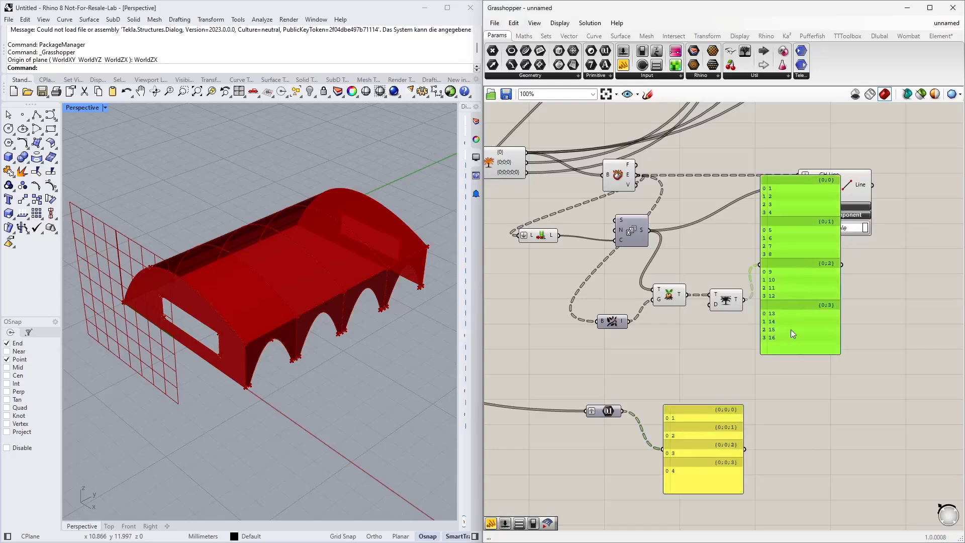
right_drag(816, 419, 710, 410)
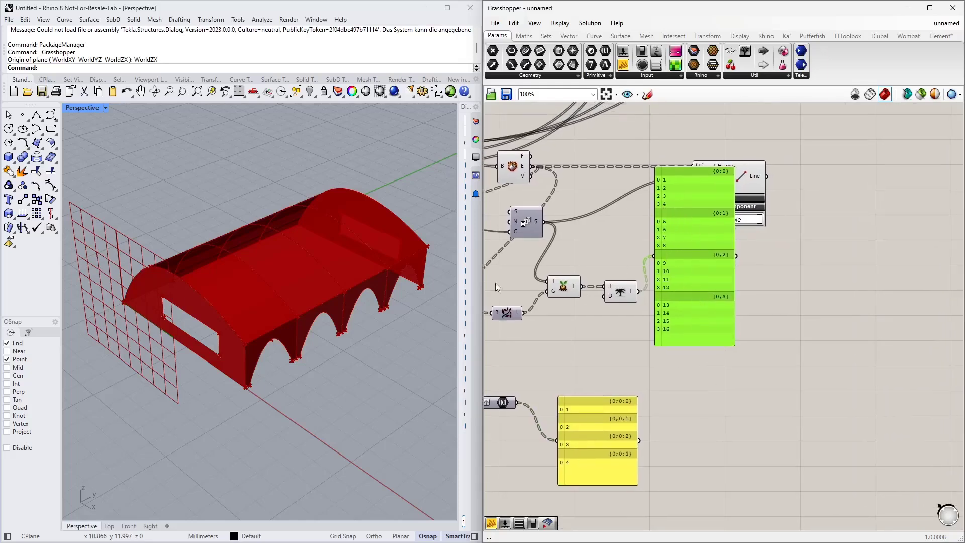
right_drag(191, 303, 351, 326)
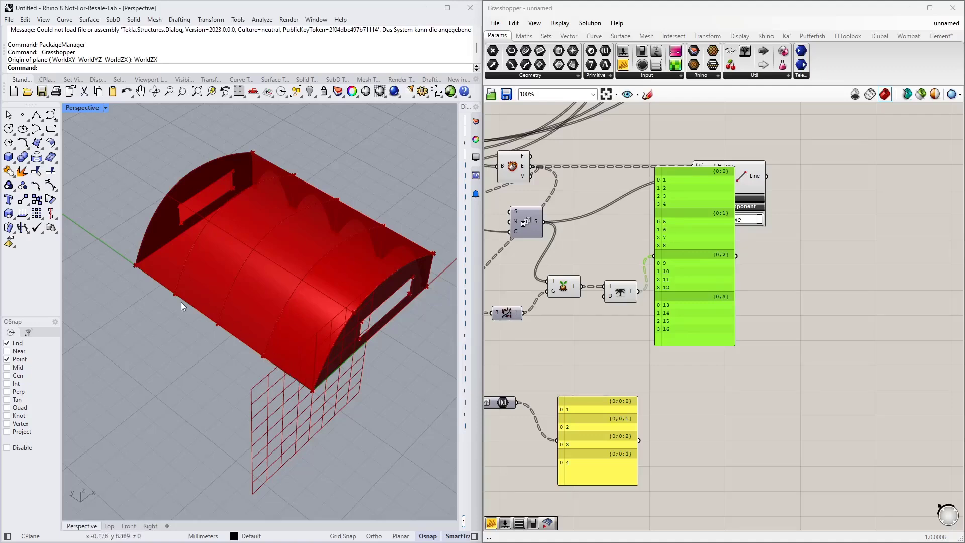
click(696, 255)
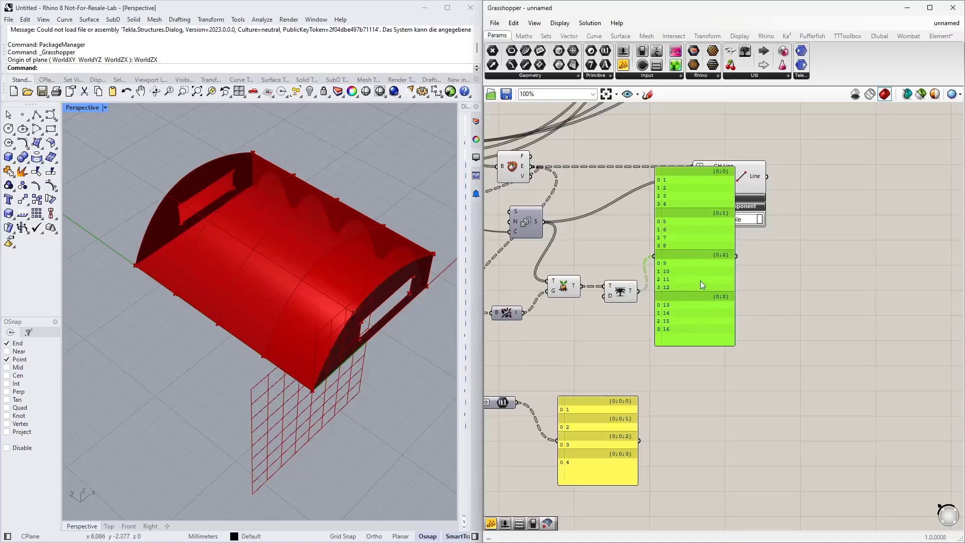
key(Delete)
Step: Add a Cull Index component and connect the Trim Tree output to its list input
double_click(703, 300)
text(cu)
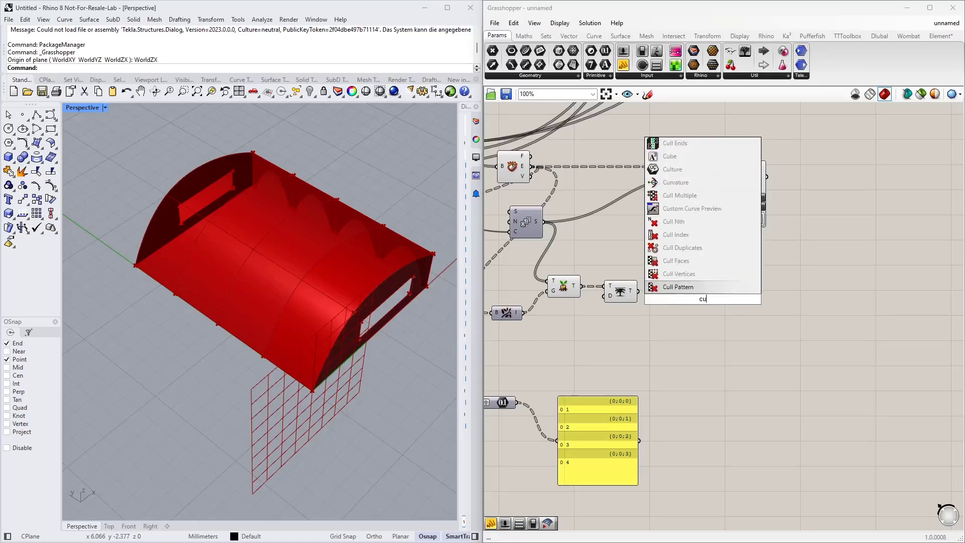
text(ll index)
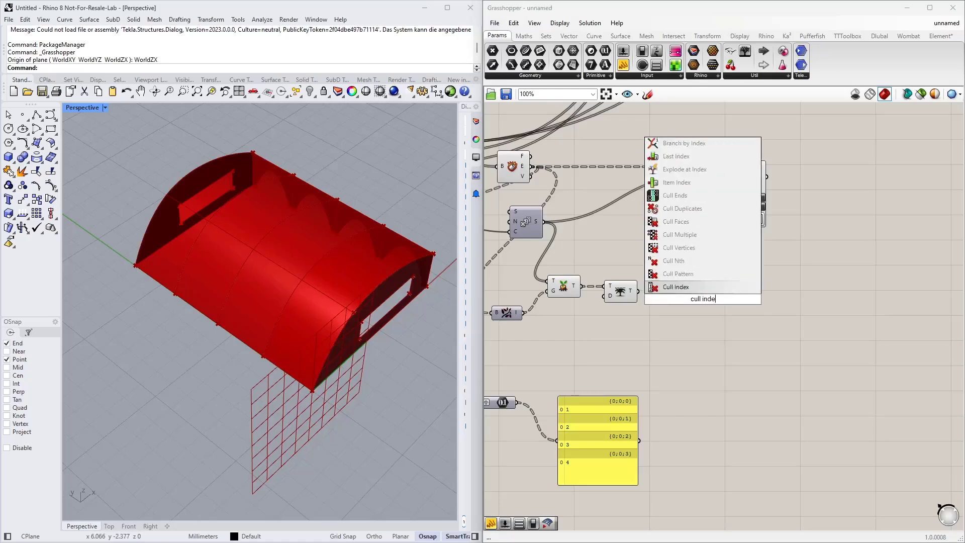
key(Return)
drag(635, 293, 706, 311)
Step: Add a number slider at 0 and connect it to the indices input of Cull Index
double_click(634, 328)
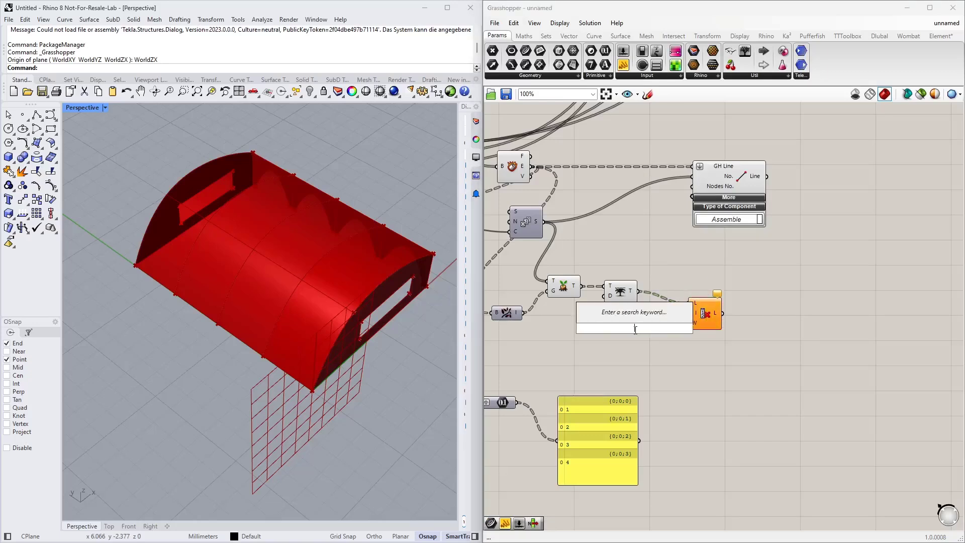
text(slider)
key(Return)
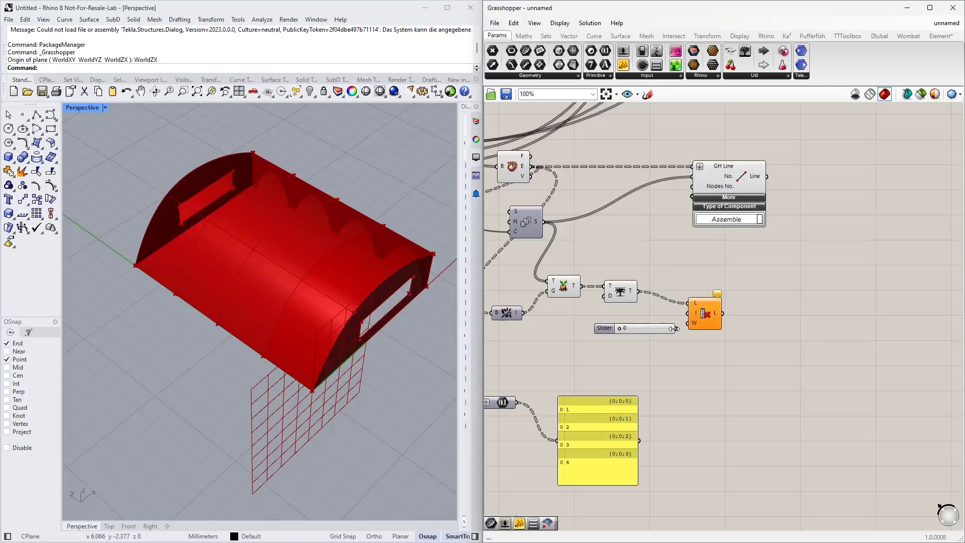
drag(676, 328, 689, 313)
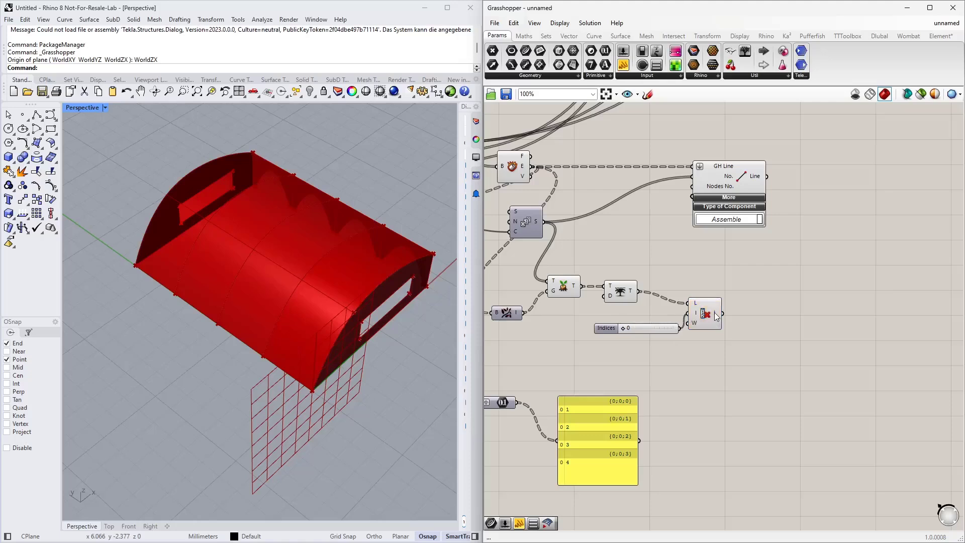
click(718, 318)
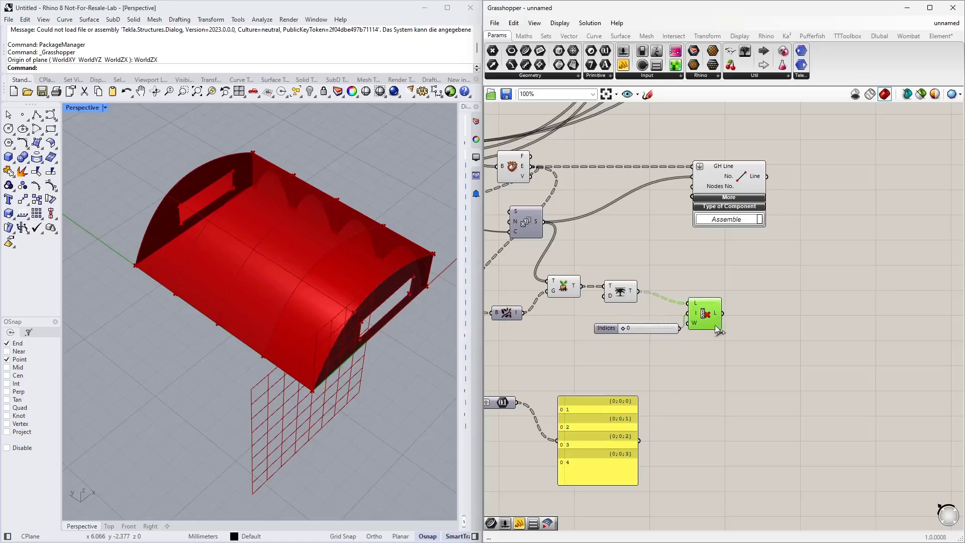
Step: Check the Cull Index output in the enlarged panel, then delete that panel
drag(722, 313, 808, 337)
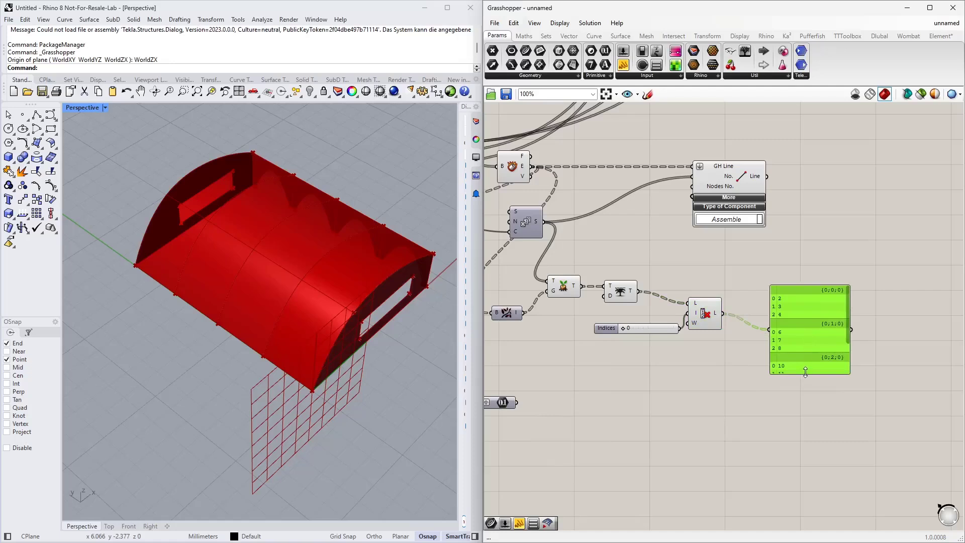
drag(808, 374, 807, 436)
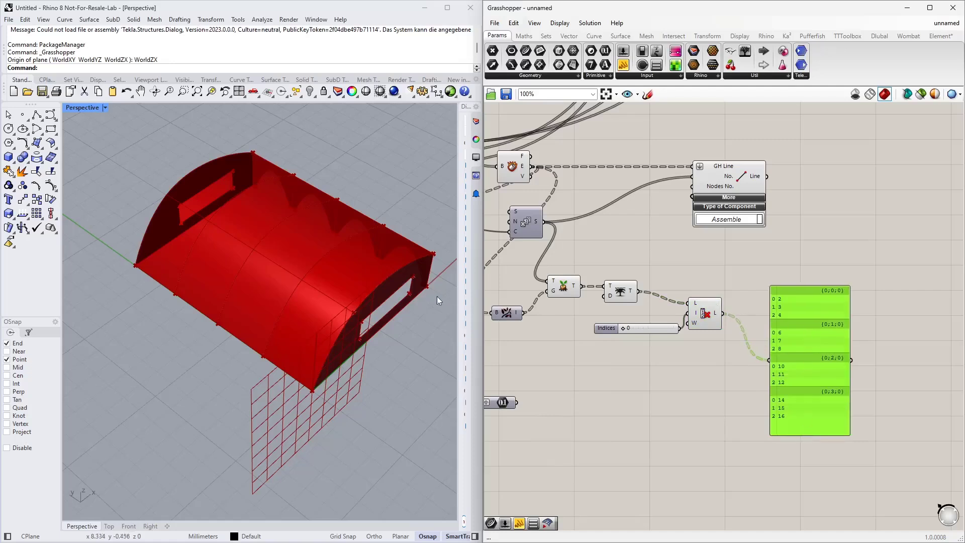
key(Delete)
Step: Move the surface Number parameter across to sit beneath the Indices slider
right_drag(668, 362, 728, 320)
drag(560, 347, 689, 346)
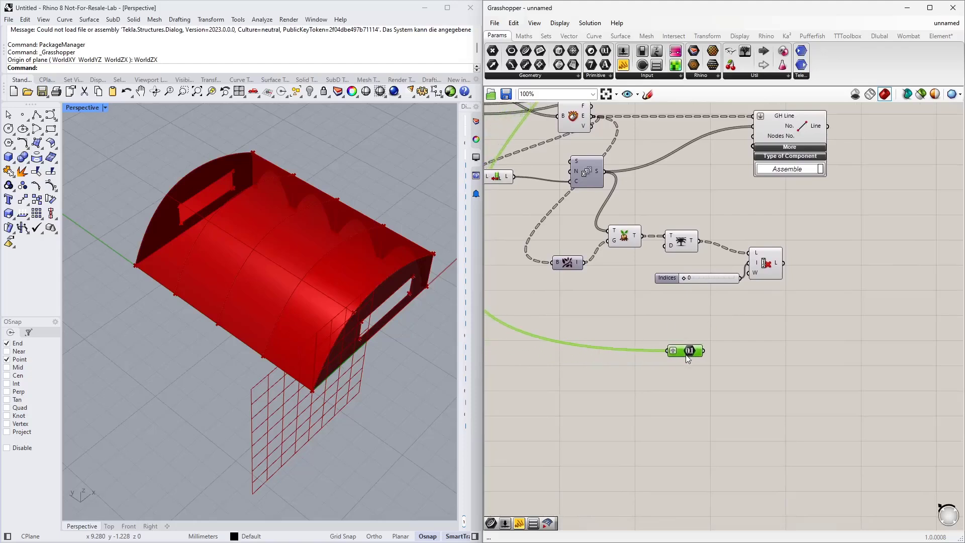
right_drag(799, 337, 651, 351)
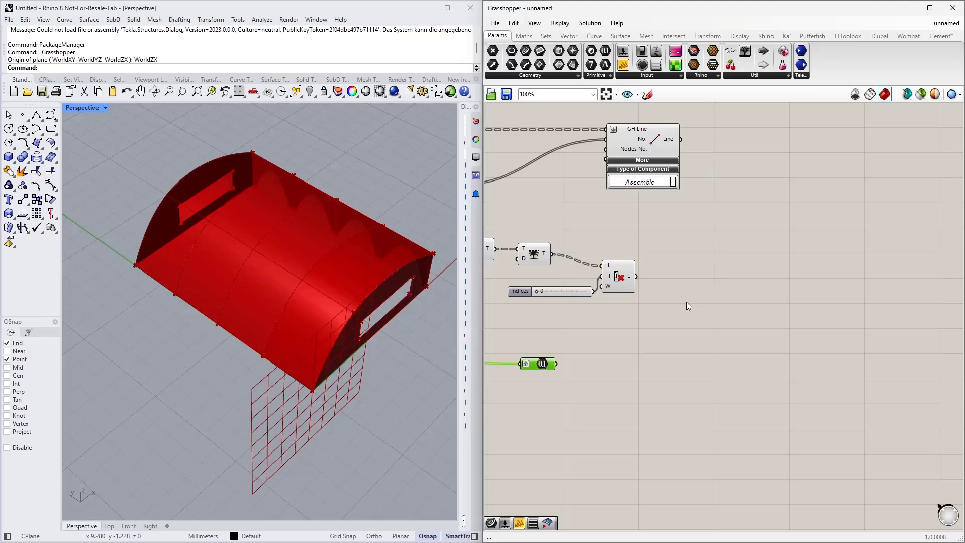
Step: Add a Text Join component to the canvas below Cull Index
double_click(681, 322)
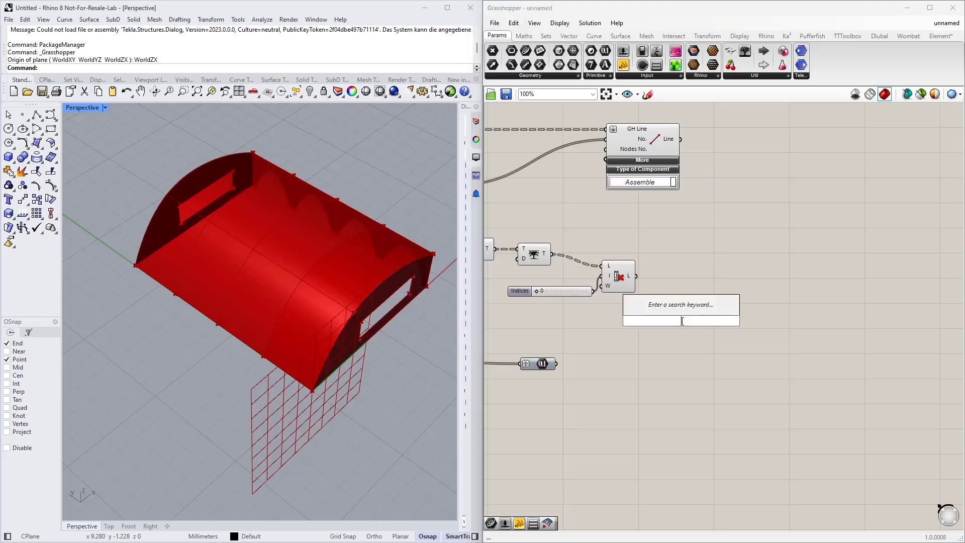
text(text jo)
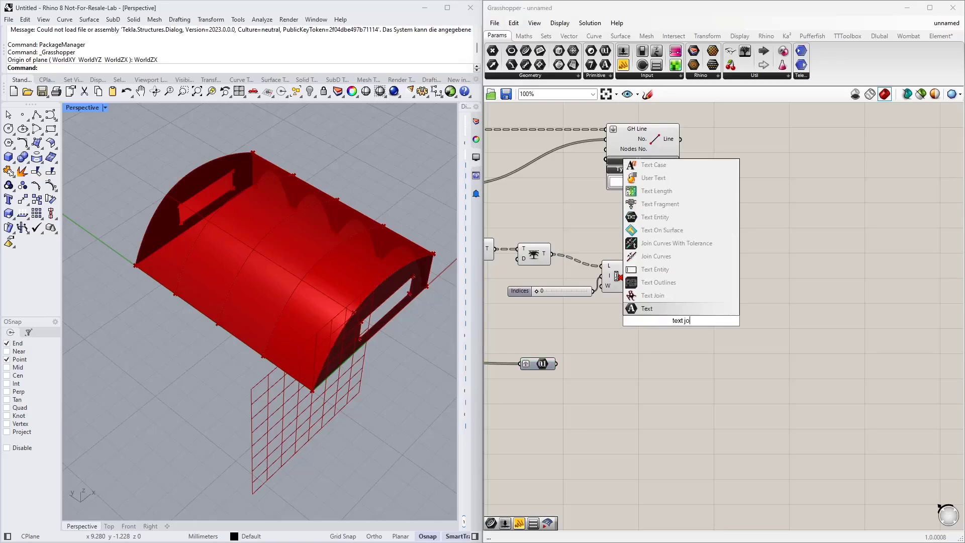
click(644, 297)
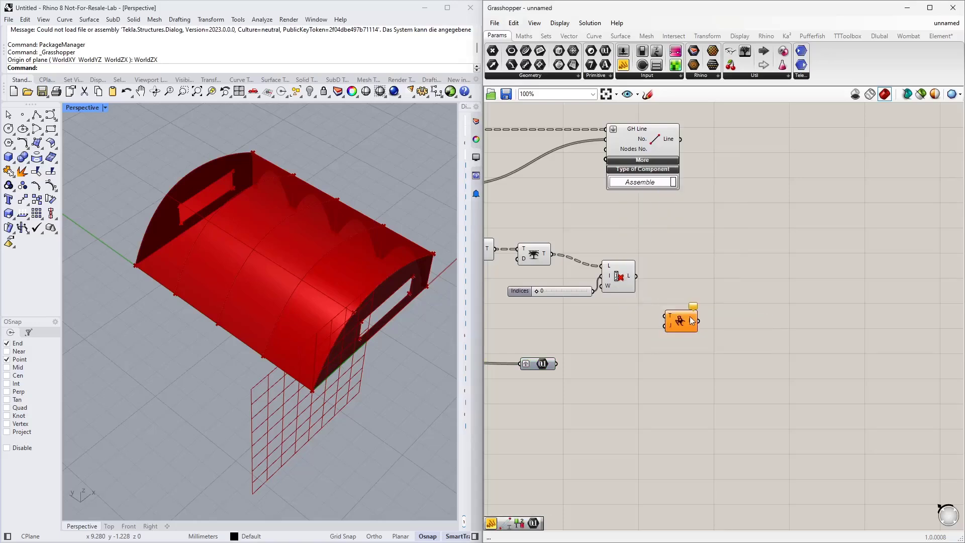
Step: Add a panel showing the Cull Index output, enlarge it and place it beside the GH Line component
drag(622, 50, 664, 232)
drag(637, 276, 624, 232)
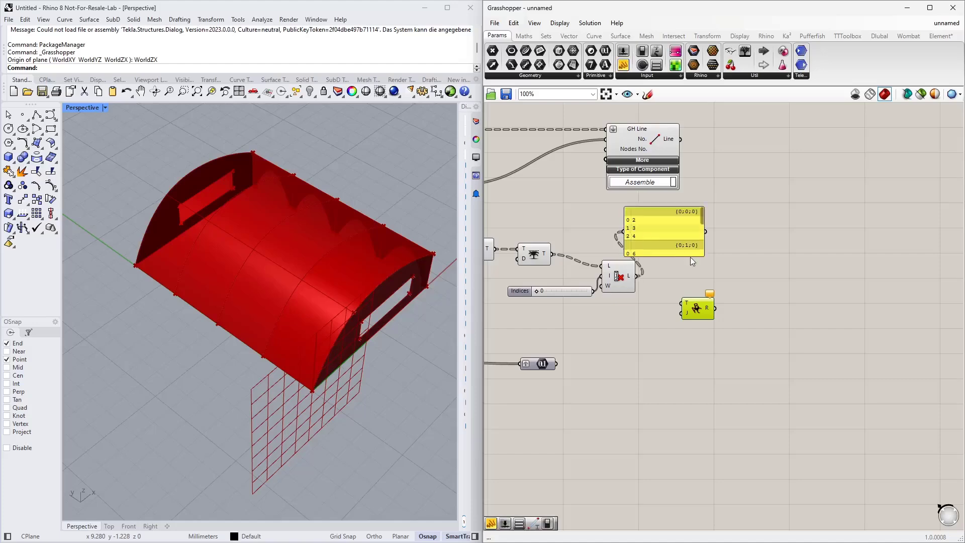
drag(690, 256, 689, 159)
scroll(685, 173, up, 3)
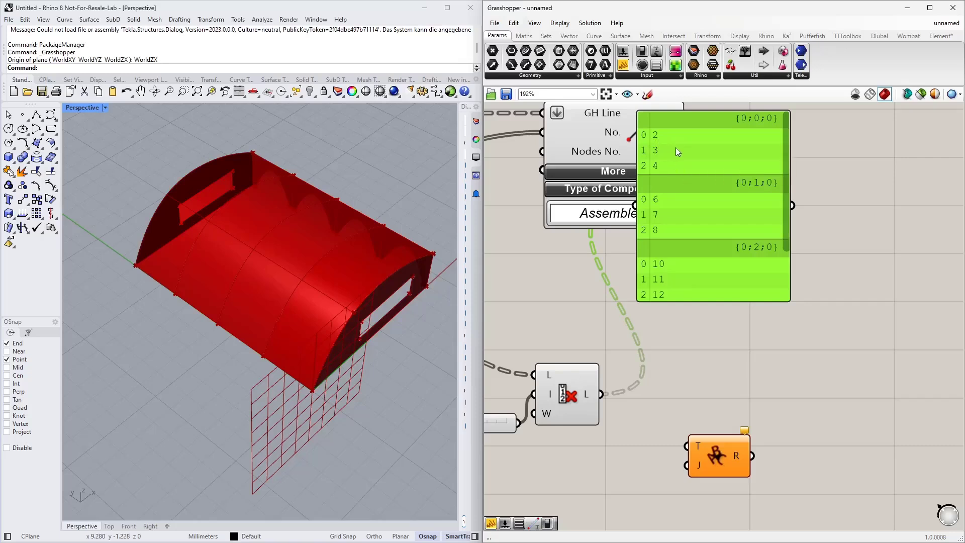
Step: Connect the Cull Index output to Text Join's text input and a new panel containing "," to its join input
right_drag(677, 390, 689, 324)
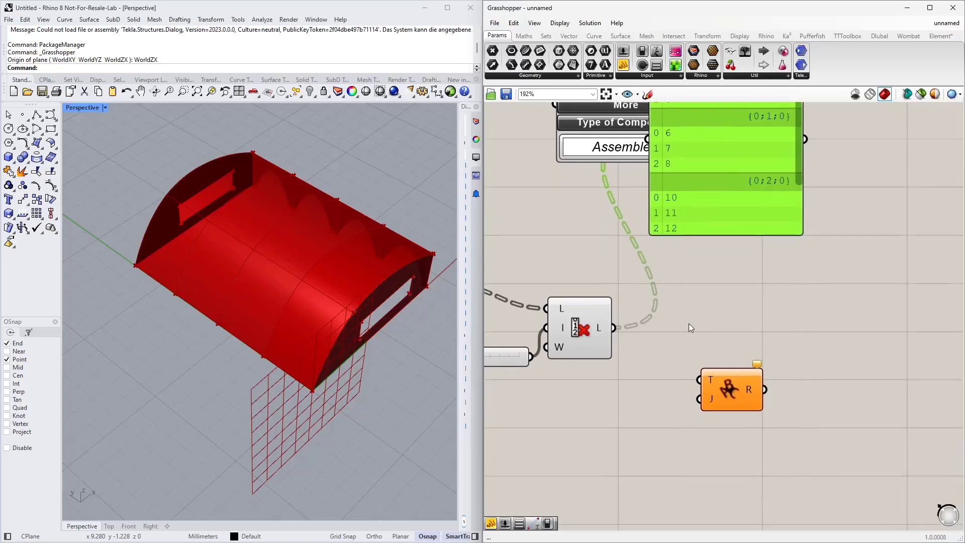
drag(616, 329, 698, 380)
double_click(646, 400)
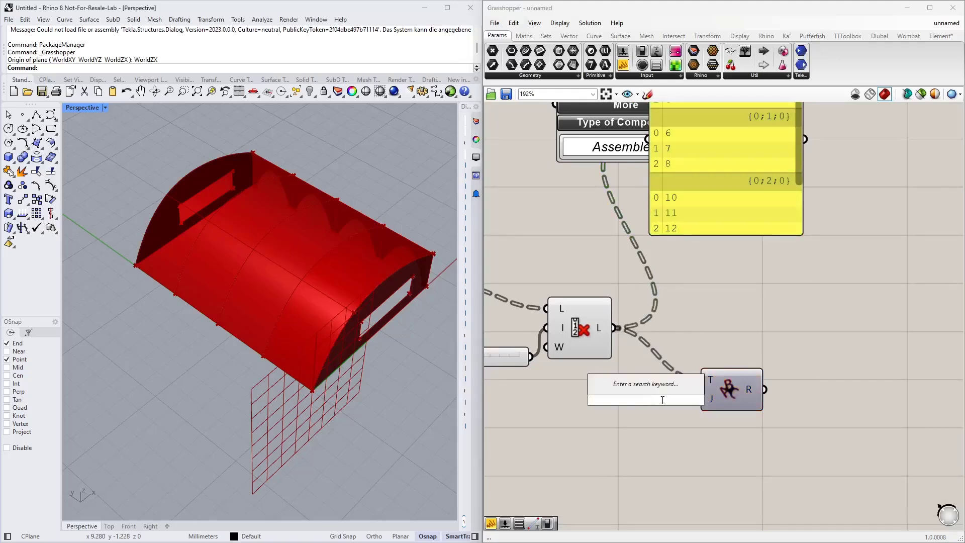
text(")
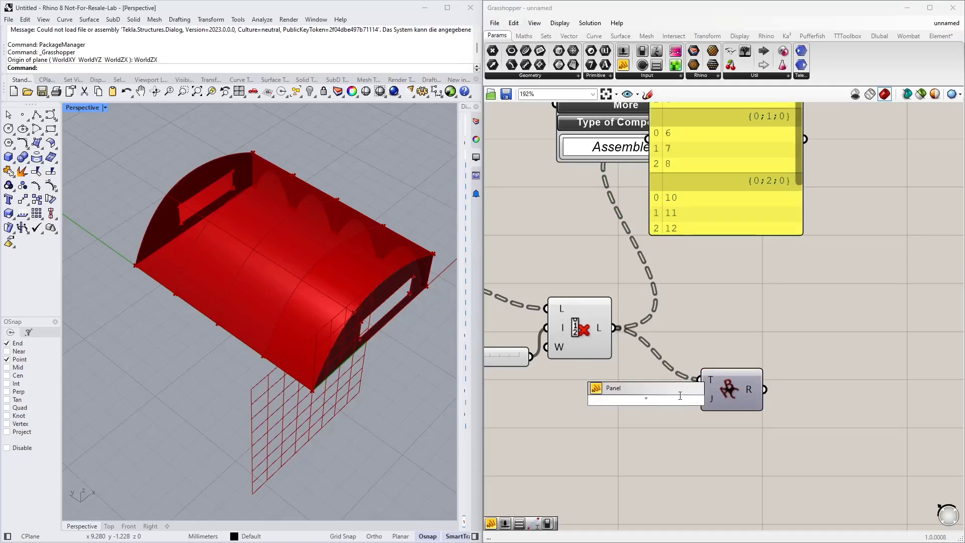
text(,)
key(Return)
drag(654, 403, 699, 399)
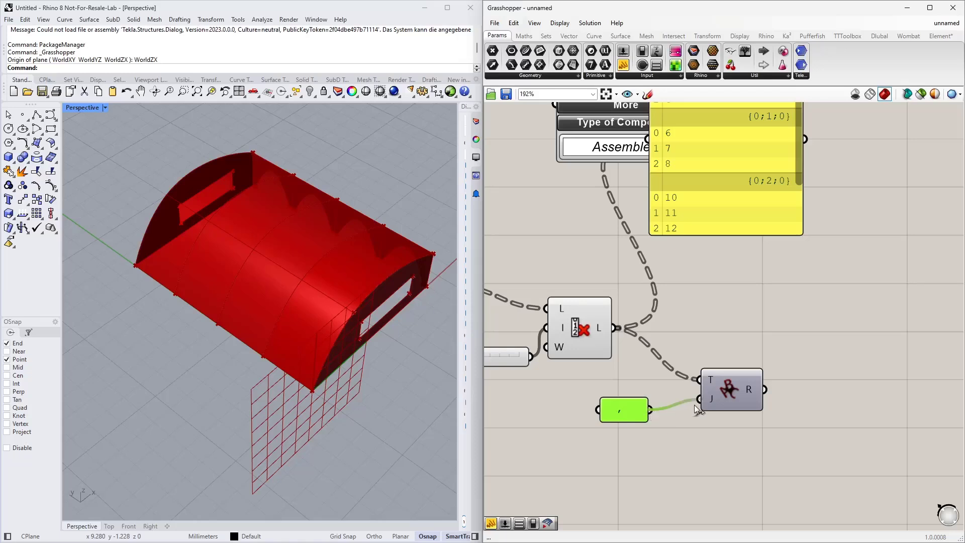
Step: Rewire the large output panel to the Text Join result and move it clear of the GH Line component
scroll(672, 298, down, 2)
right_drag(694, 291, 655, 304)
drag(705, 222, 744, 239)
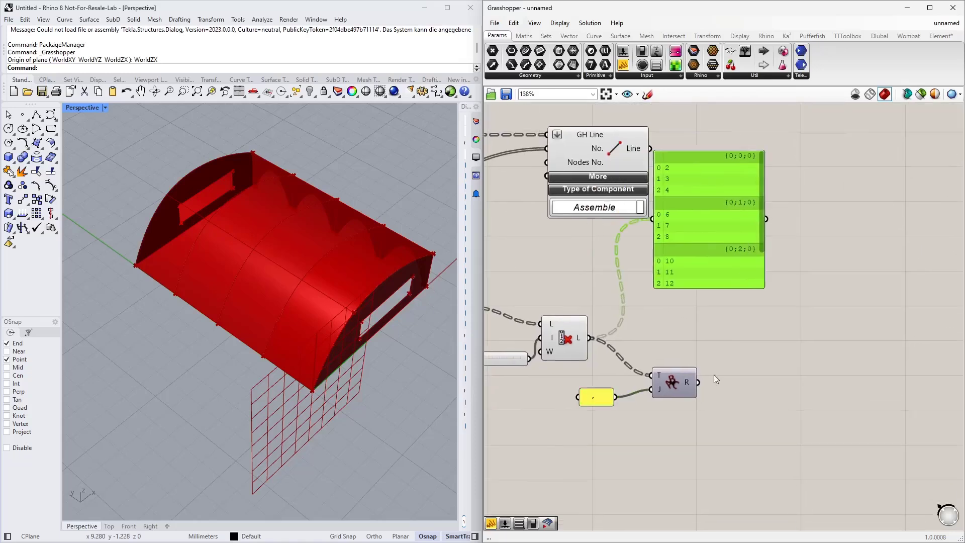
drag(700, 381, 652, 219)
drag(726, 252, 778, 297)
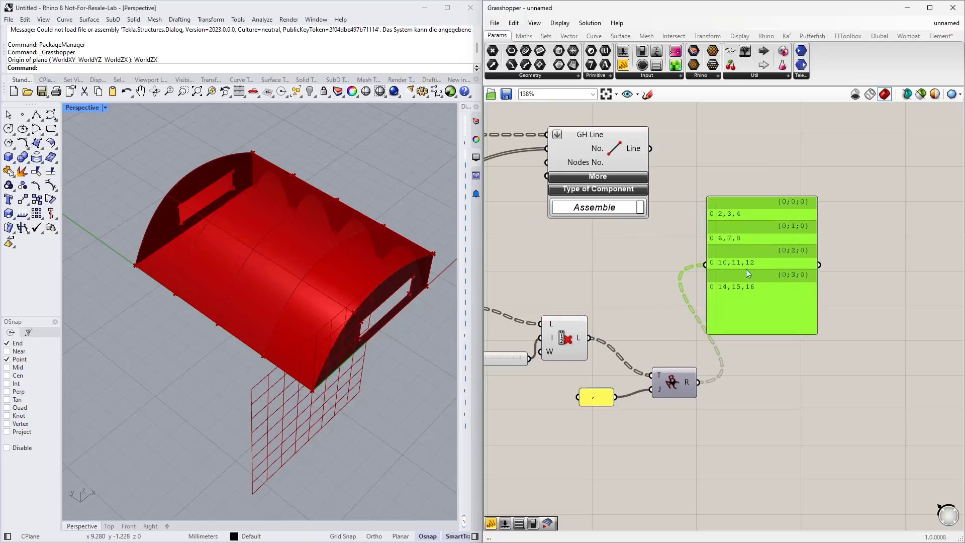
Step: Duplicate the Text Join component together with its comma panel just below the original pair
drag(746, 269, 761, 238)
scroll(745, 421, down, 2)
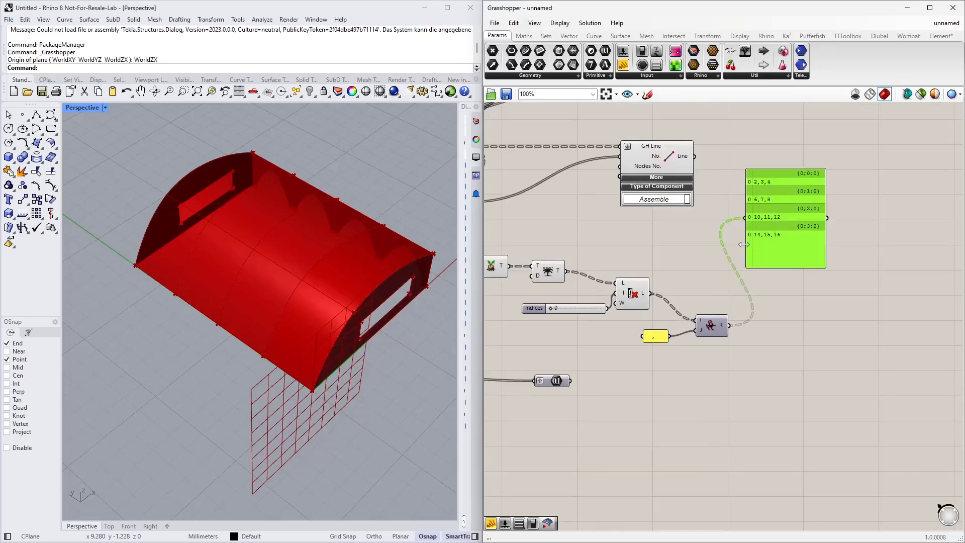
double_click(656, 385)
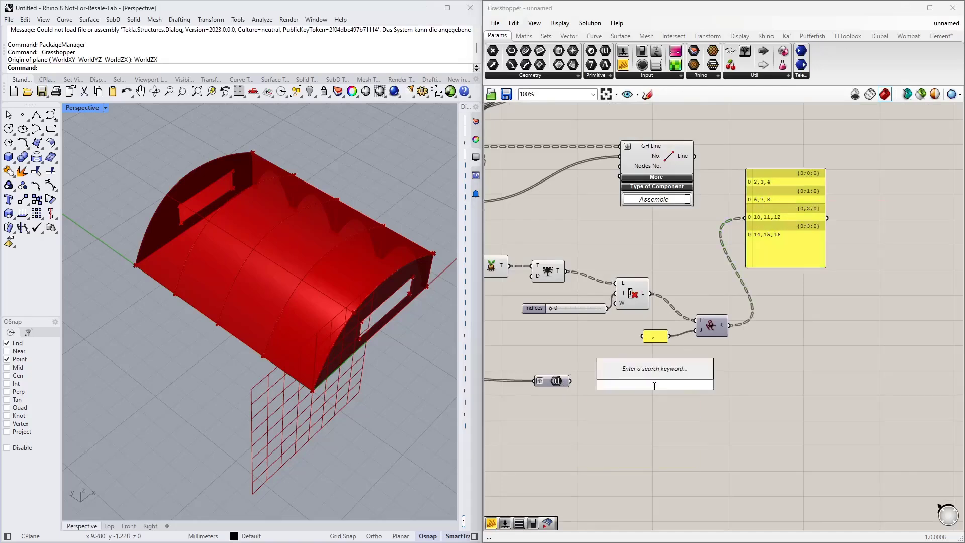
key(Escape)
mouse_move(737, 378)
mouse_down()
mouse_move(662, 317)
mouse_move(756, 376)
mouse_up()
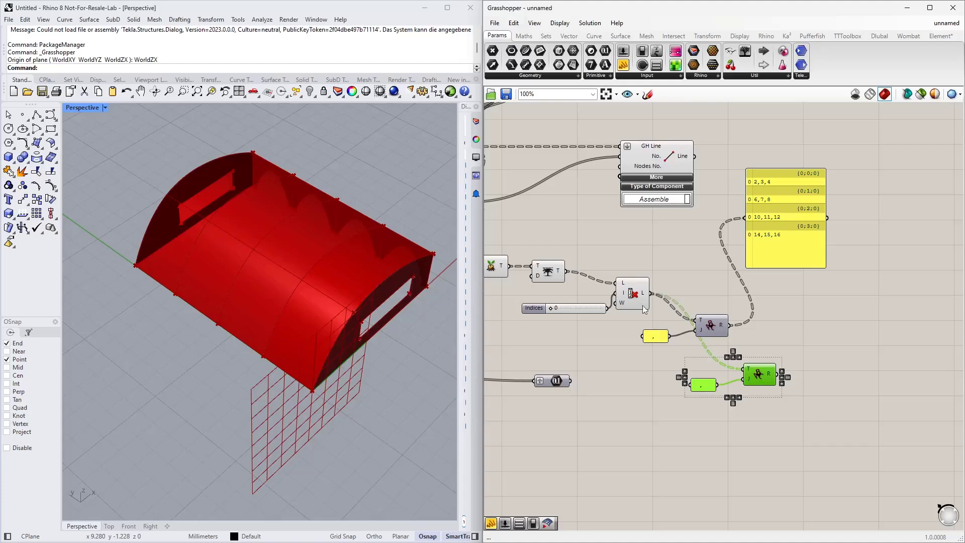
Step: Wire the grafted number parameter and the first Text Join result into the second Text Join's text input, and show the parameter in the output panel
drag(780, 207, 591, 455)
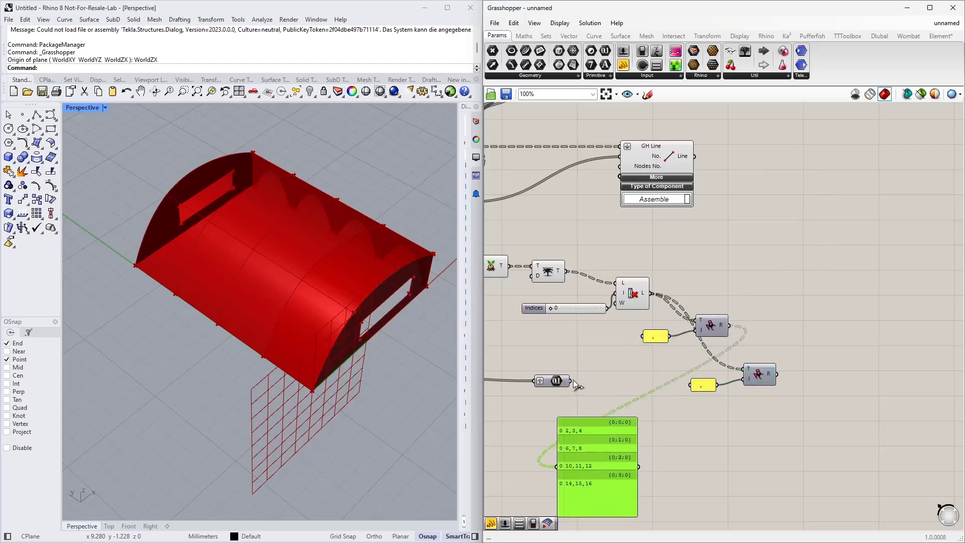
drag(574, 381, 556, 466)
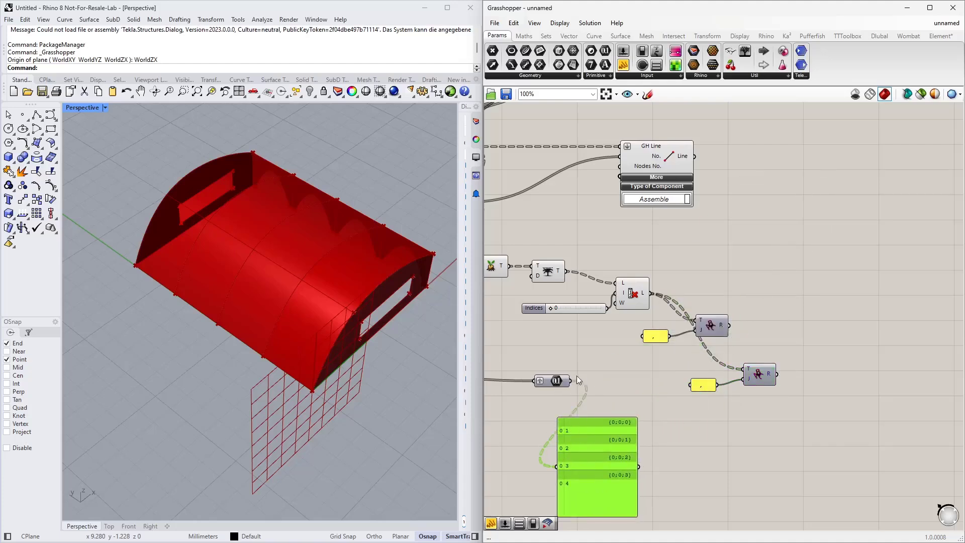
drag(573, 380, 743, 370)
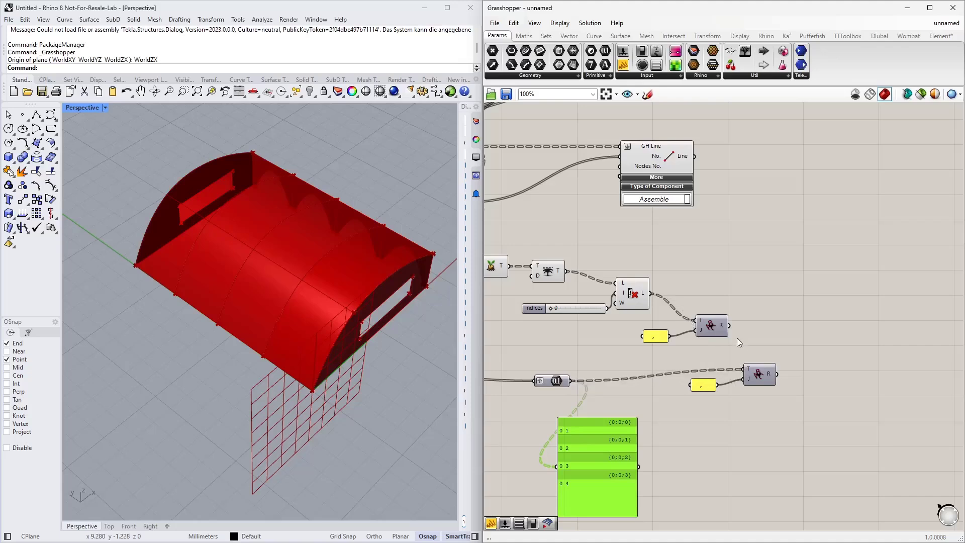
drag(730, 325, 743, 370)
drag(600, 473, 843, 420)
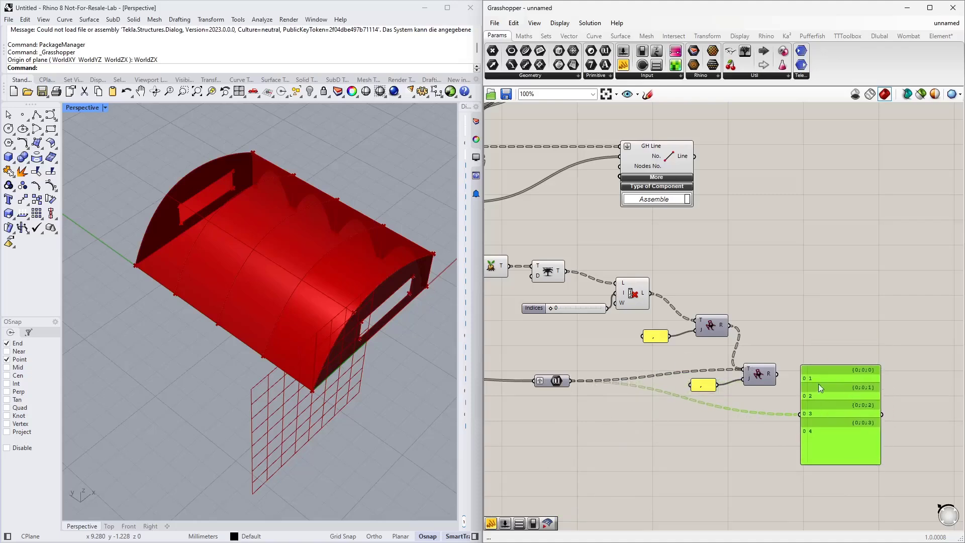
Step: Simplify the first Text Join's result output and the grafted number parameter
middle_click(719, 325)
right_click(722, 324)
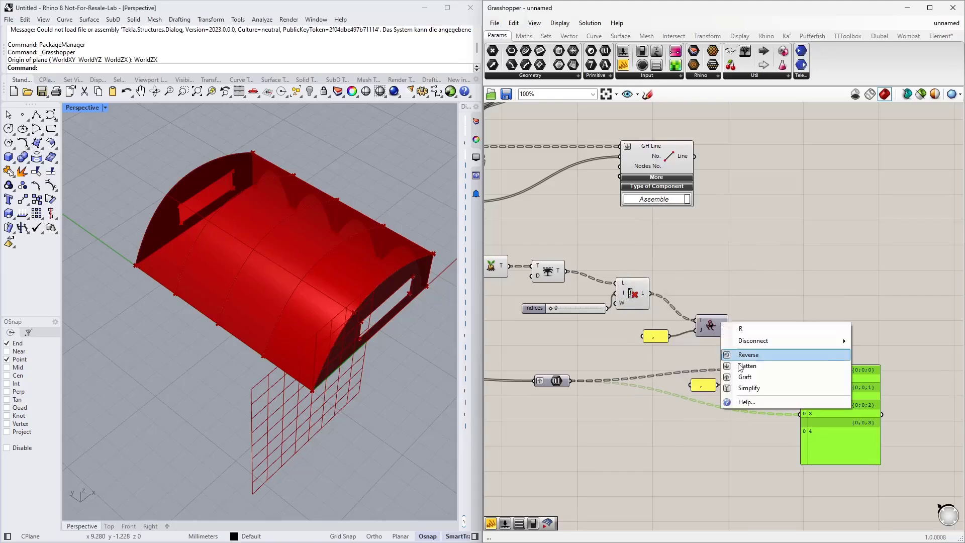
click(747, 388)
right_click(571, 382)
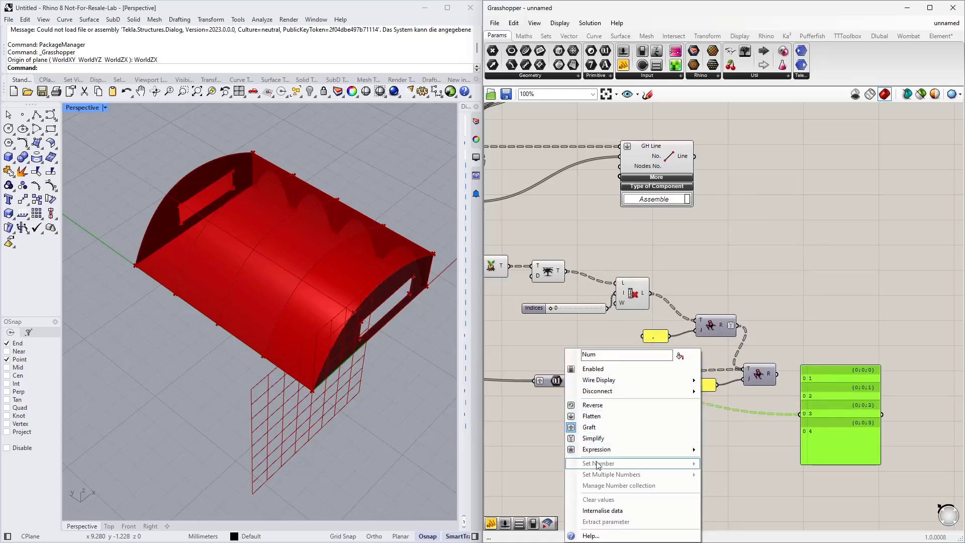
click(596, 438)
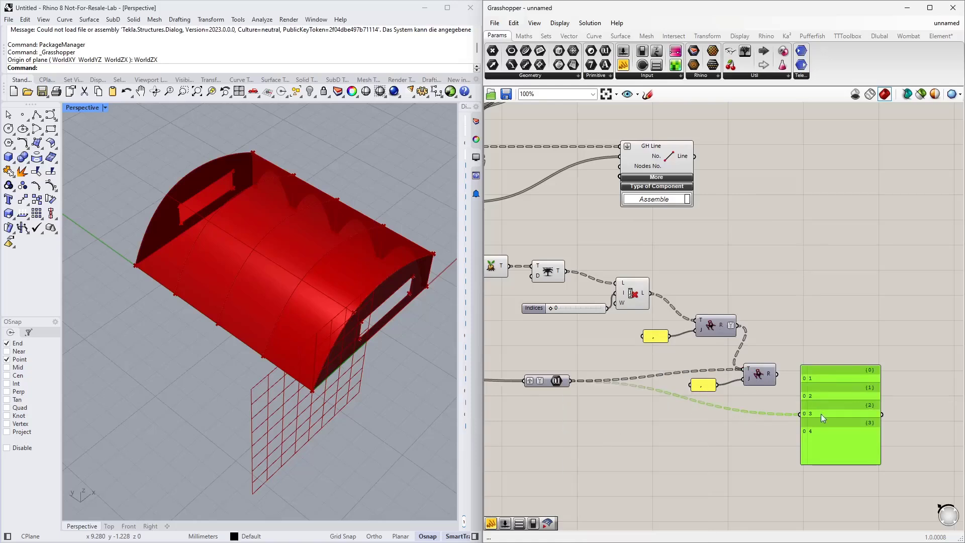
Step: Rewire the output panel to the second Text Join result and set that component's join text to "/"
drag(778, 375, 825, 304)
scroll(825, 303, up, 3)
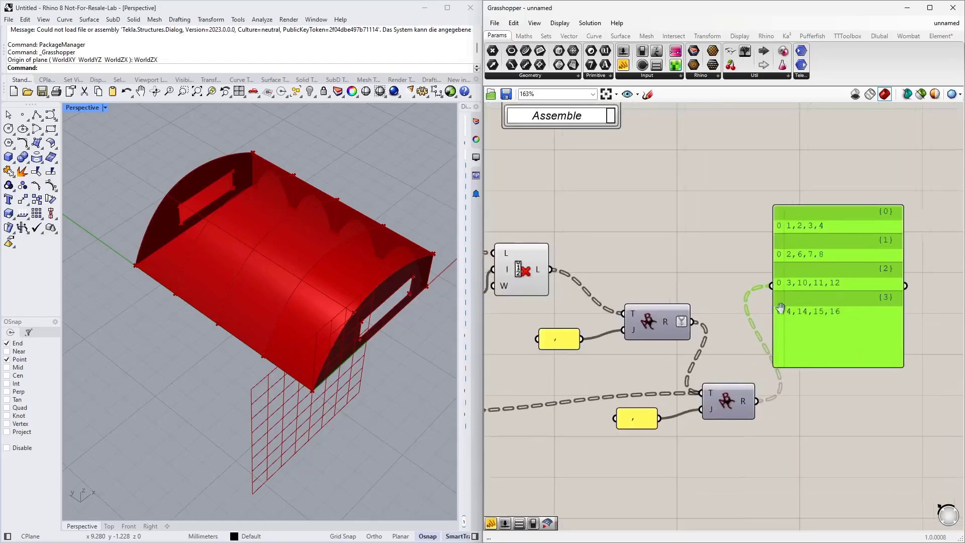
double_click(615, 411)
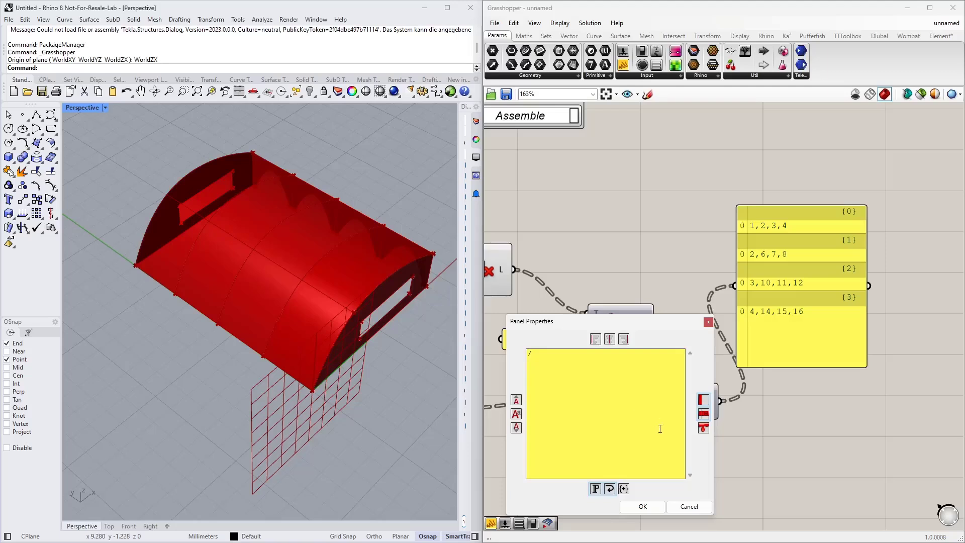
click(642, 506)
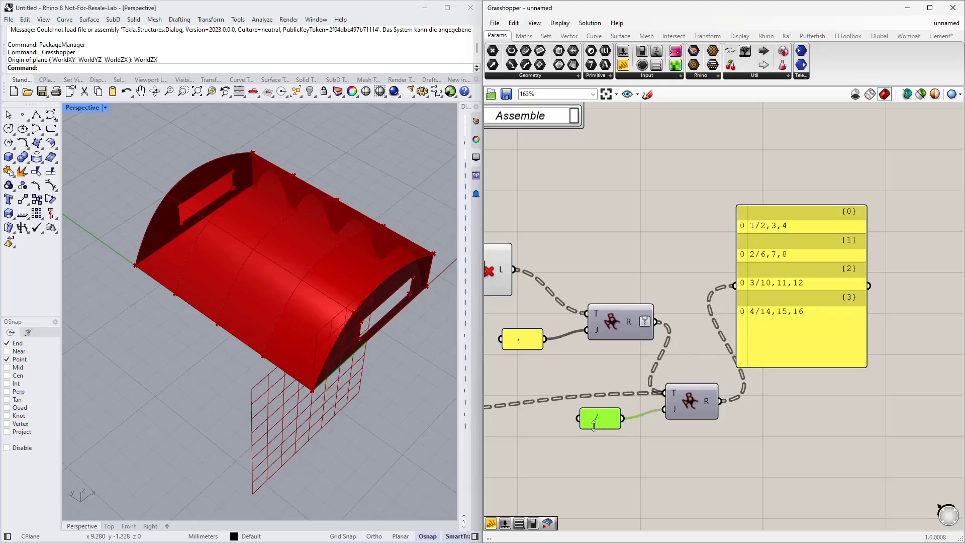
drag(799, 305, 844, 319)
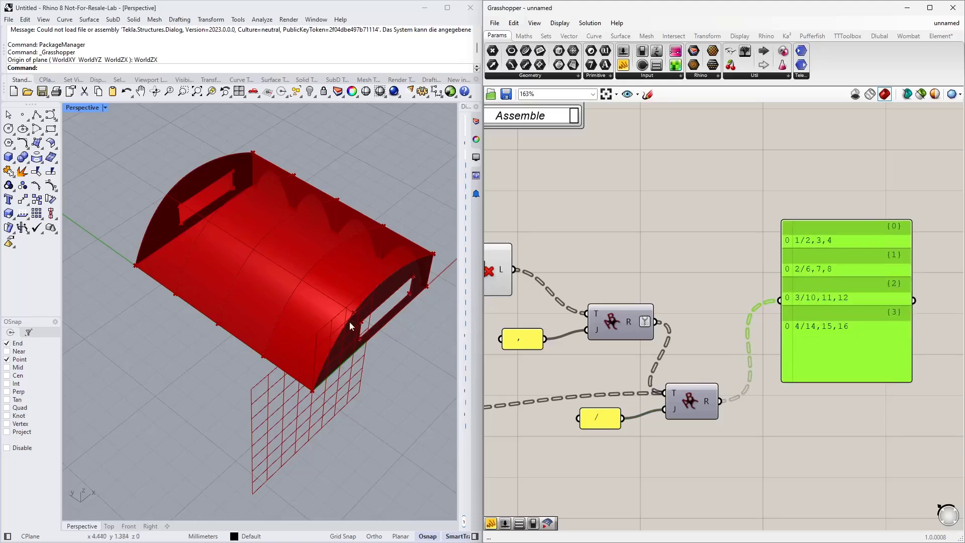
Step: Switch to RFEM and open line hinge 1 to examine how its assigned surface and line numbers are written
key(alt+Tab)
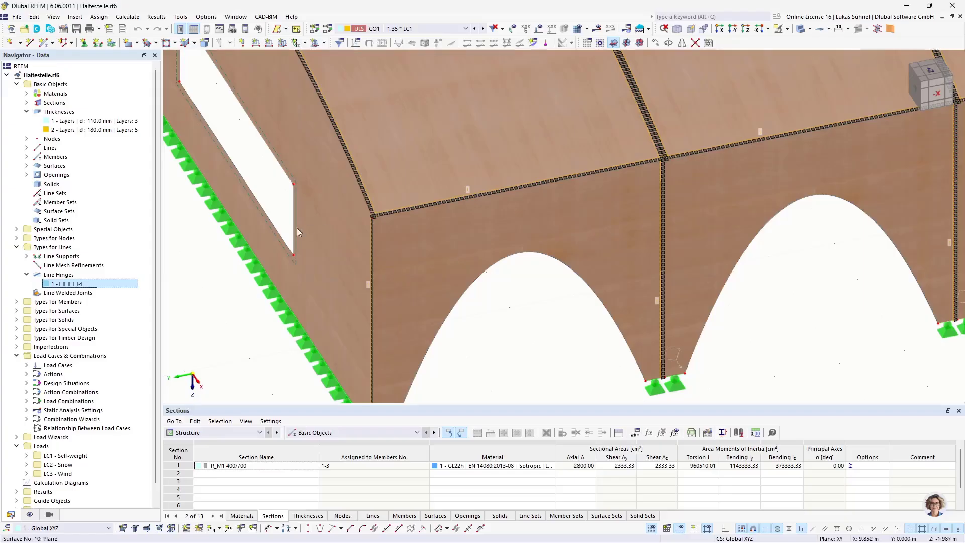
double_click(83, 284)
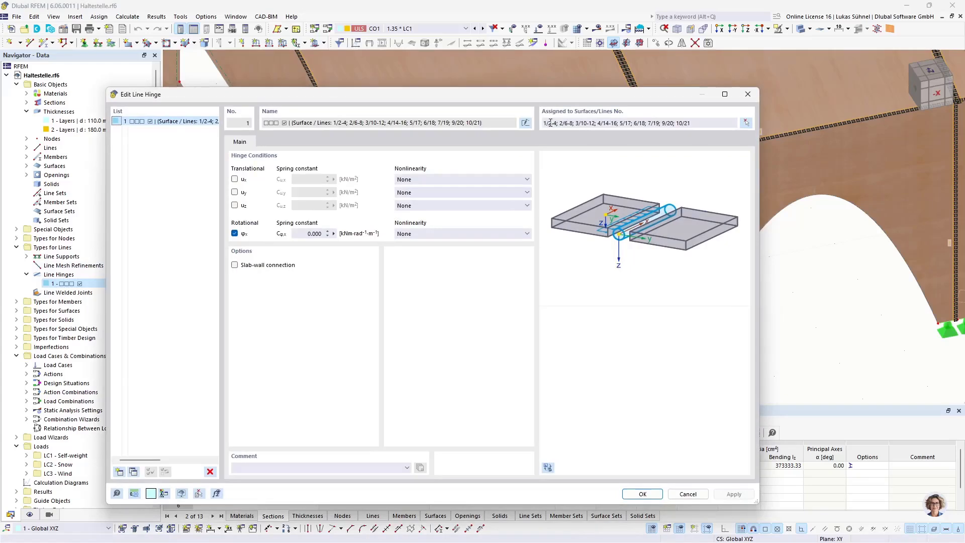
click(553, 122)
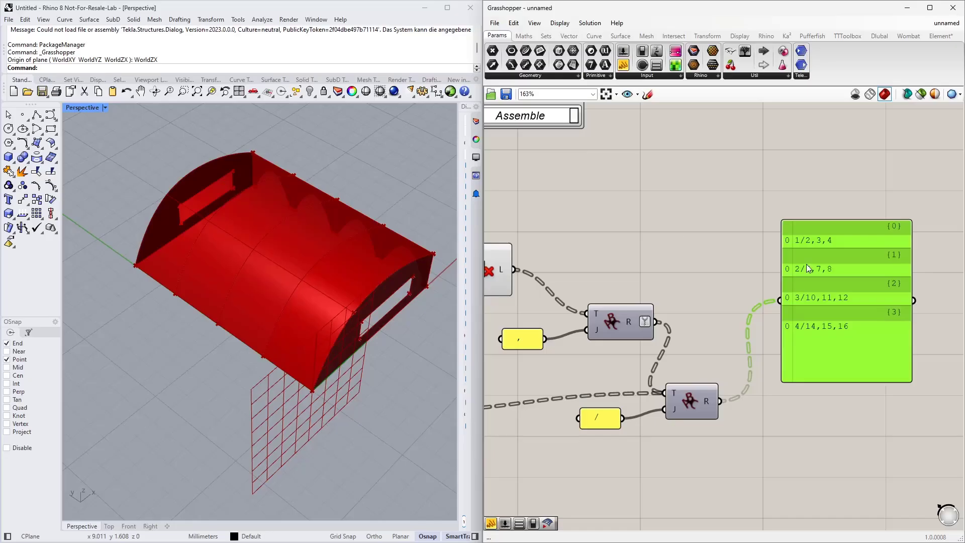
Step: Back in Grasshopper, reposition the output panel and duplicate the second Text Join with its "/" panel beside the original
right_drag(742, 289, 711, 261)
scroll(710, 262, down, 1)
right_drag(764, 341, 727, 314)
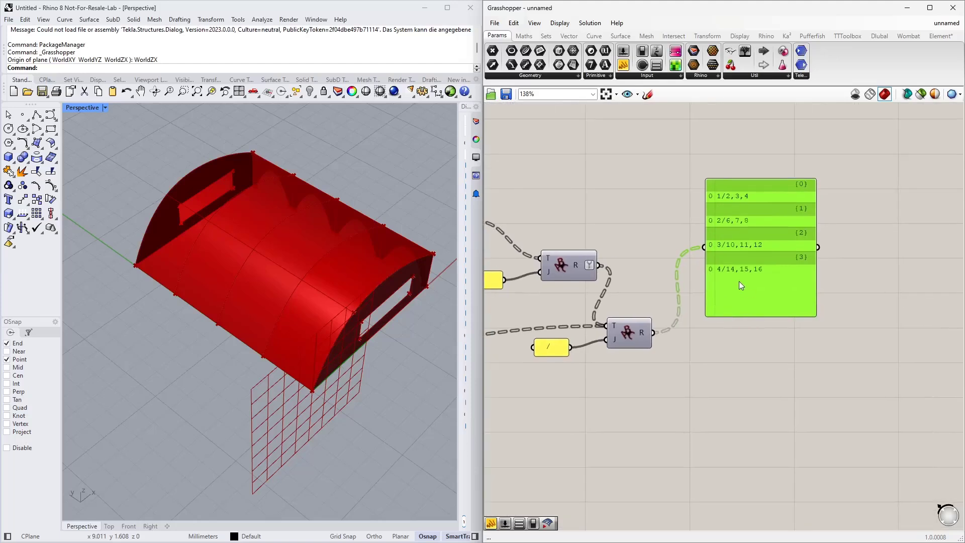
drag(739, 283, 732, 209)
right_drag(712, 204, 727, 265)
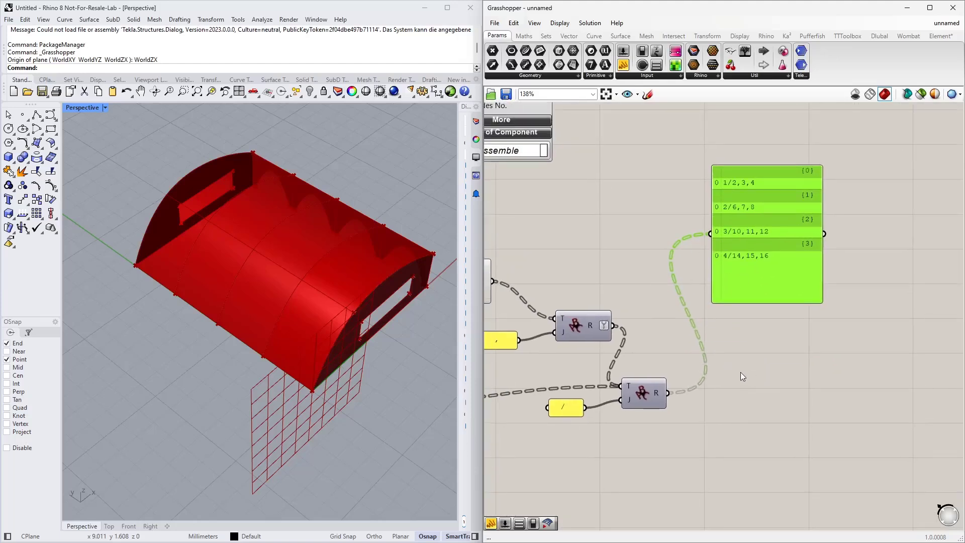
right_drag(740, 372, 757, 342)
drag(711, 432, 712, 396)
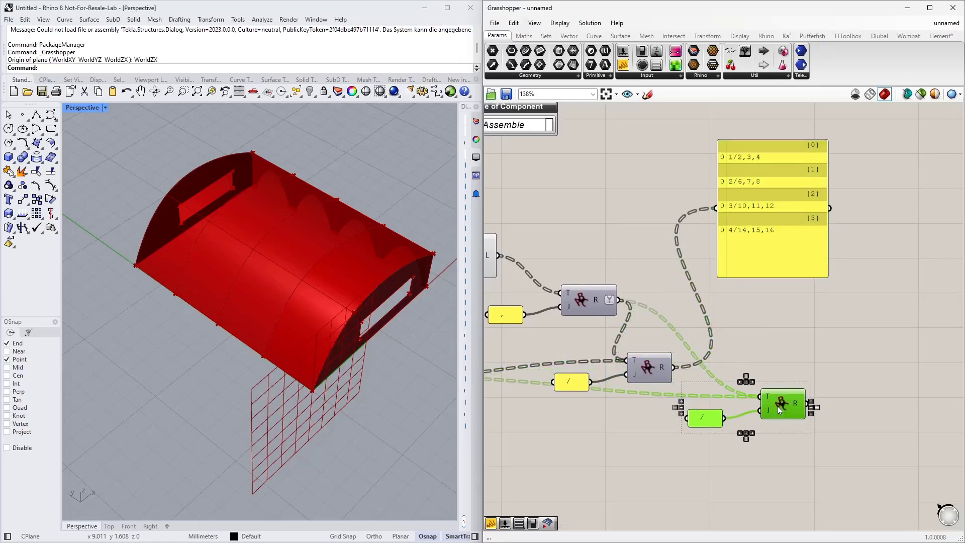
Step: Flatten the second Text Join's output as the only text source of the third Text Join, with "; " as its join text
click(693, 357)
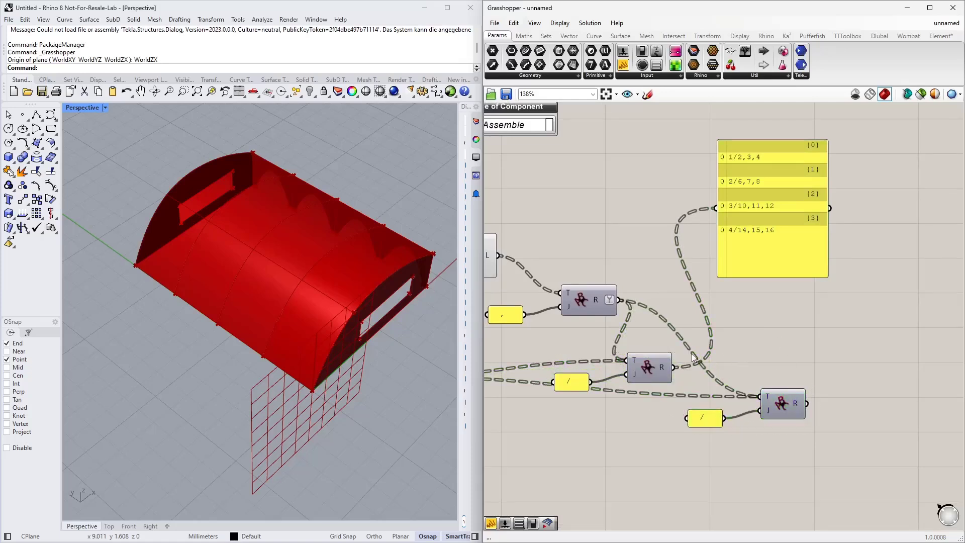
right_click(661, 367)
click(680, 412)
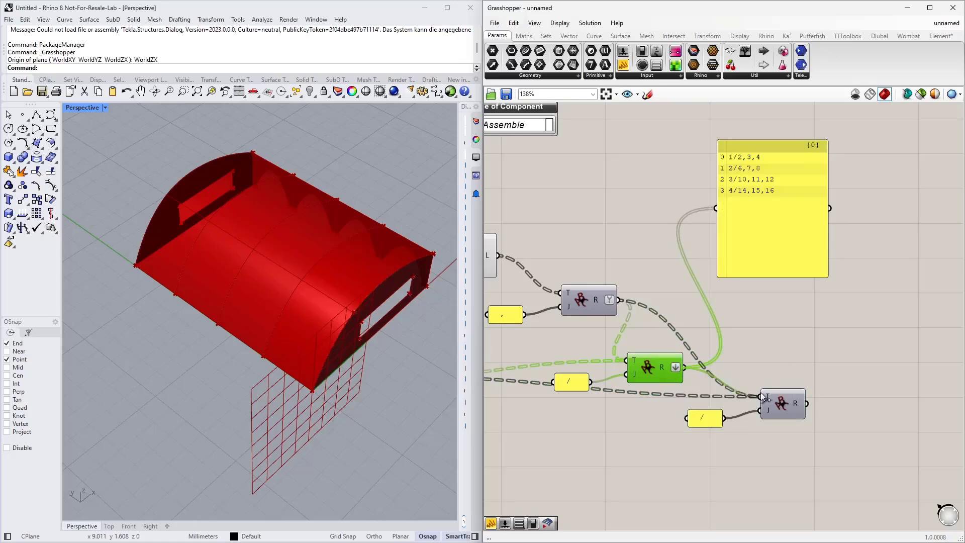
double_click(705, 418)
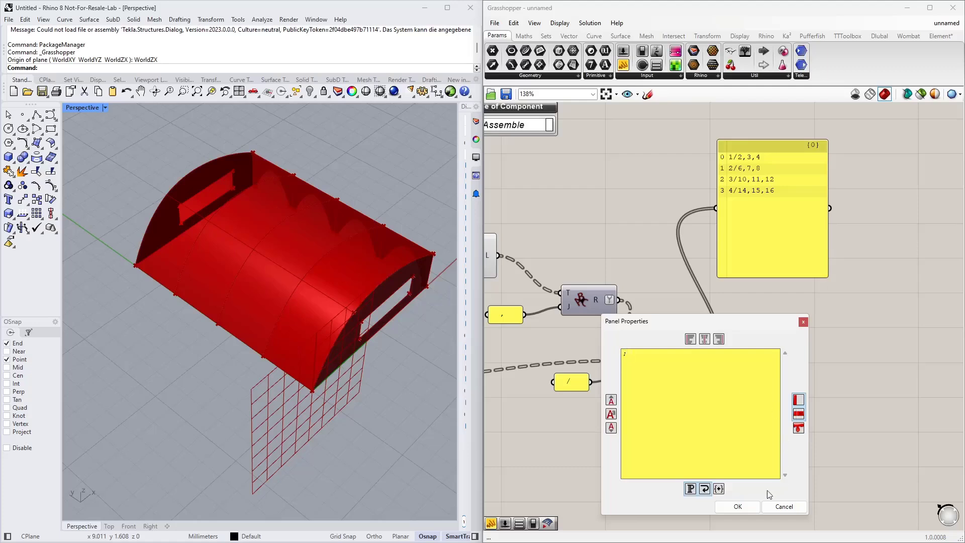
click(749, 508)
Step: Rewire the output panel to the third Text Join result and widen it to show the text on one line
drag(807, 403, 716, 207)
drag(823, 274, 929, 176)
right_drag(895, 198, 810, 232)
drag(762, 203, 841, 317)
right_drag(841, 316, 716, 307)
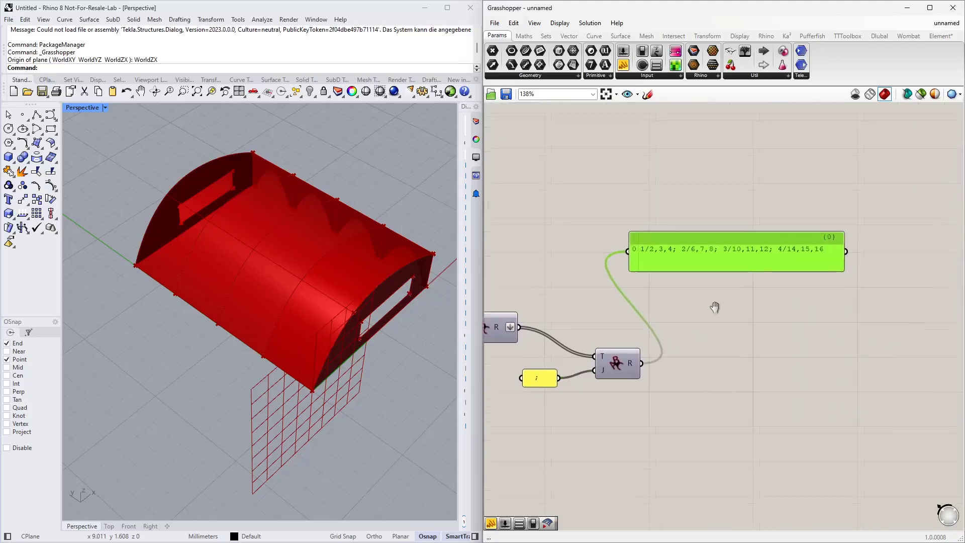
scroll(657, 247, up, 3)
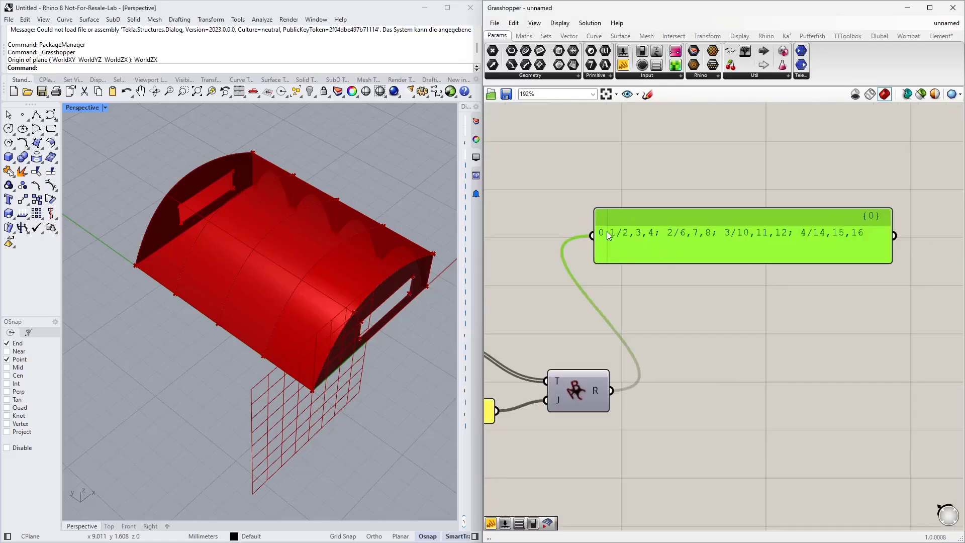
Step: Delete the output panel and place a Dlubal Line Hinge component beside the third Text Join
scroll(695, 310, down, 6)
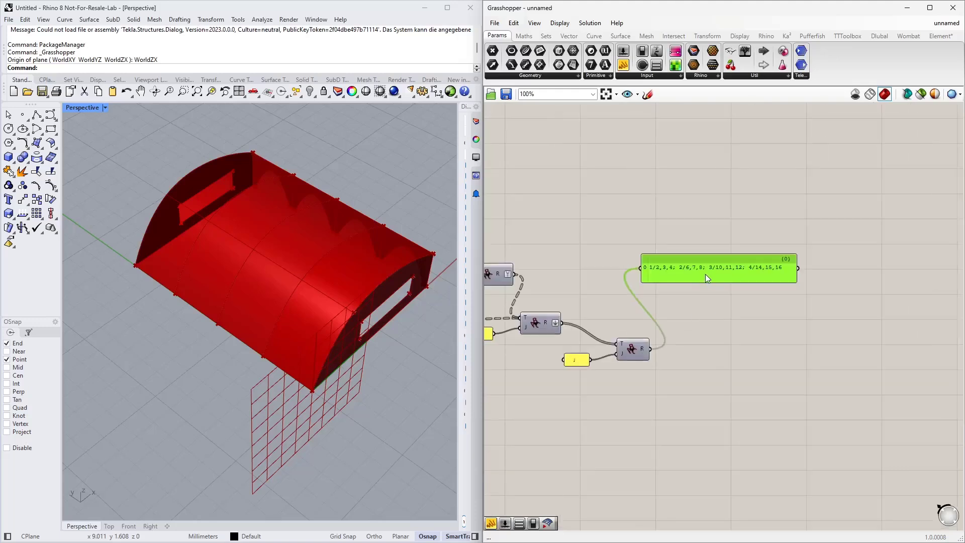
key(Delete)
right_drag(622, 295, 726, 332)
scroll(726, 332, down, 2)
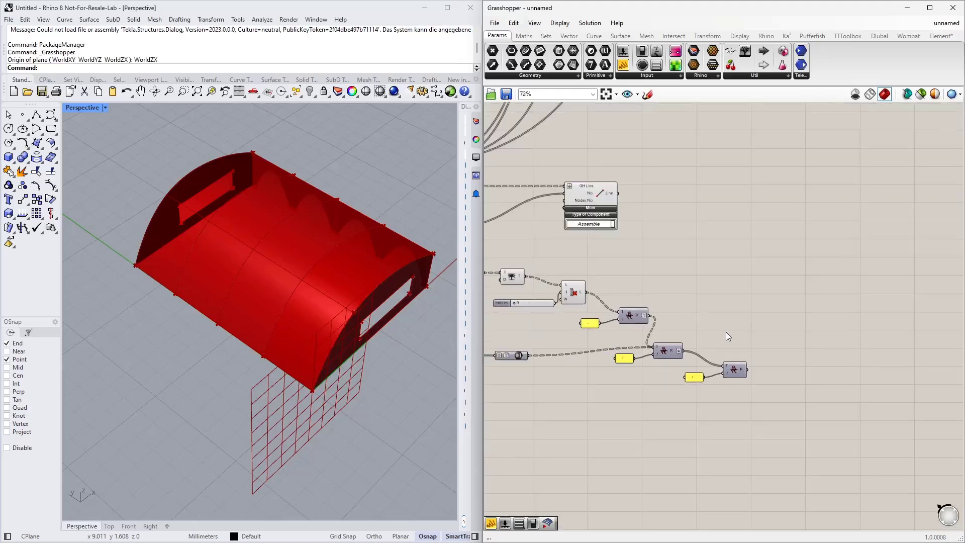
click(880, 36)
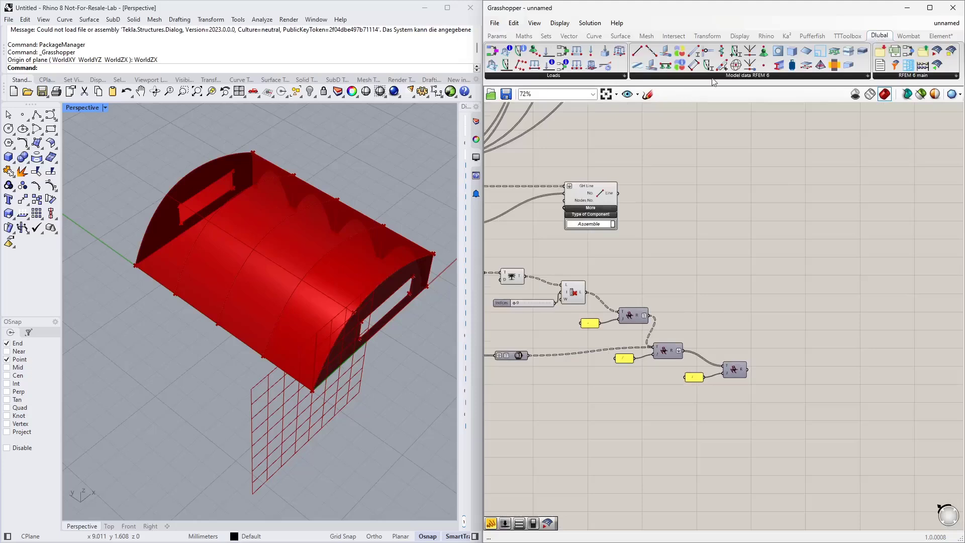
drag(638, 64, 800, 314)
scroll(713, 336, up, 2)
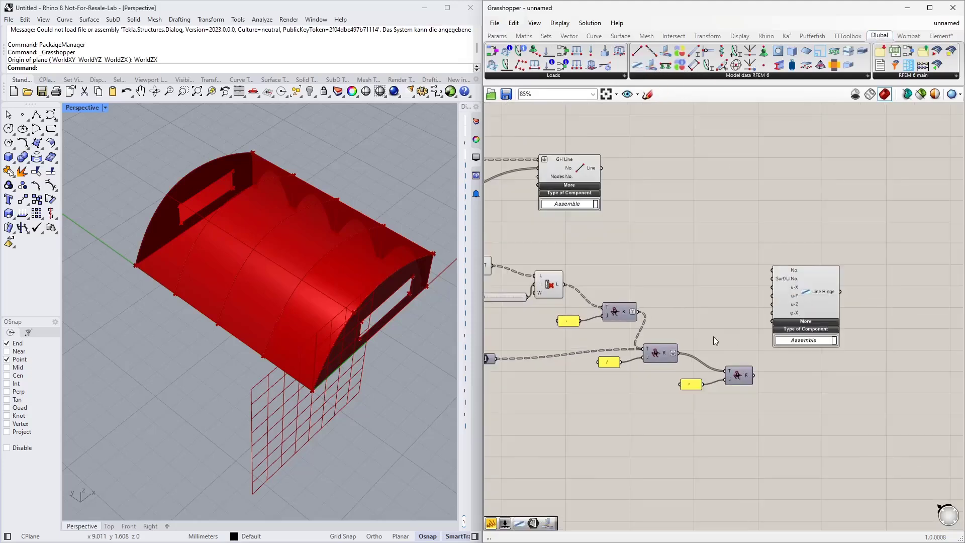
Step: Connect a new number slider set to 1 to the Line Hinge's No. input and the third Text Join result to its Surf/Li No. input
double_click(695, 266)
text(1)
key(Return)
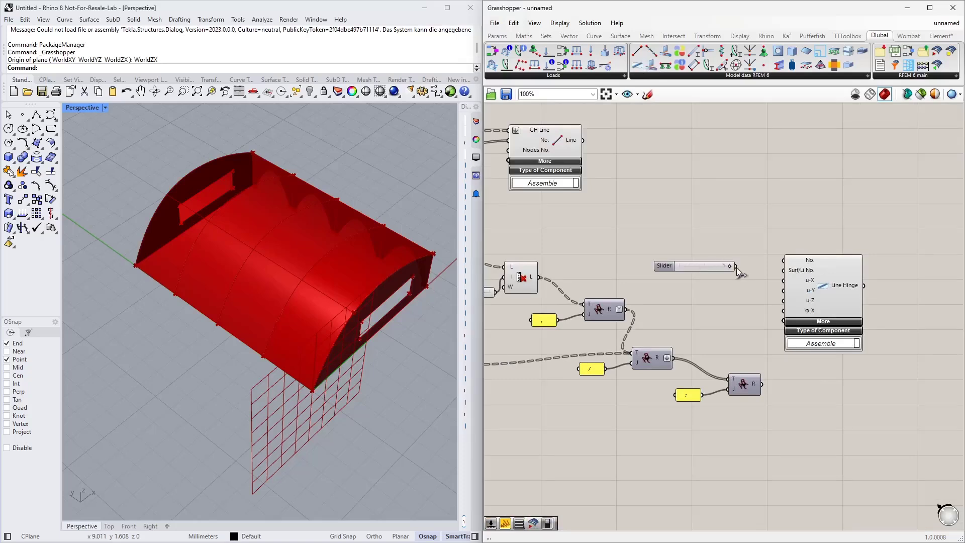
drag(735, 266, 785, 261)
drag(709, 269, 720, 249)
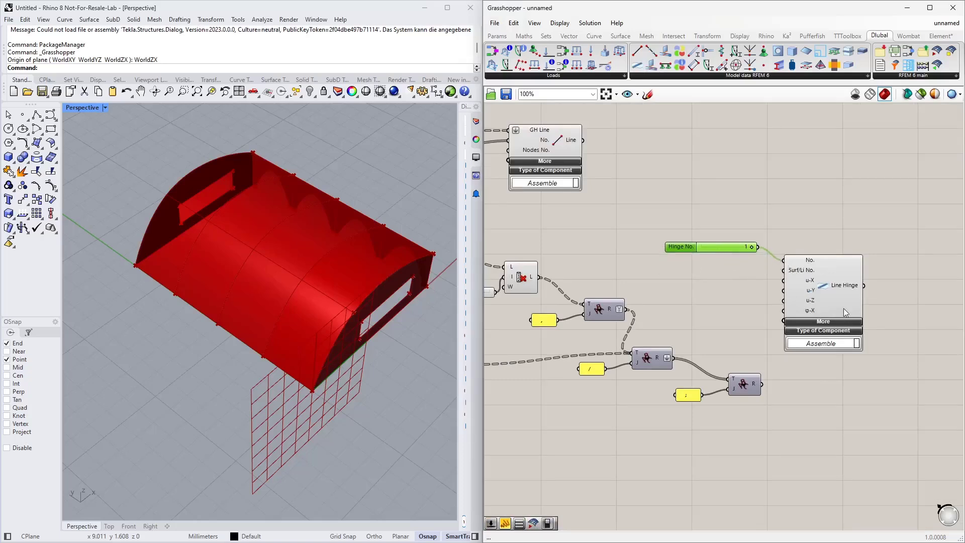
drag(810, 285, 839, 301)
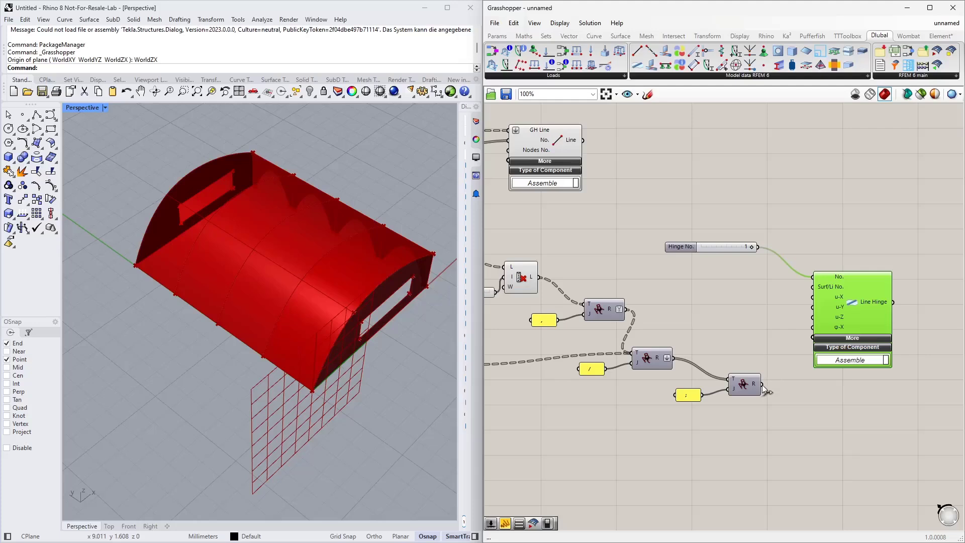
drag(762, 384, 813, 287)
Step: Add a panel containing "inf" to the canvas between the Text Join components and the Line Hinge component
click(715, 311)
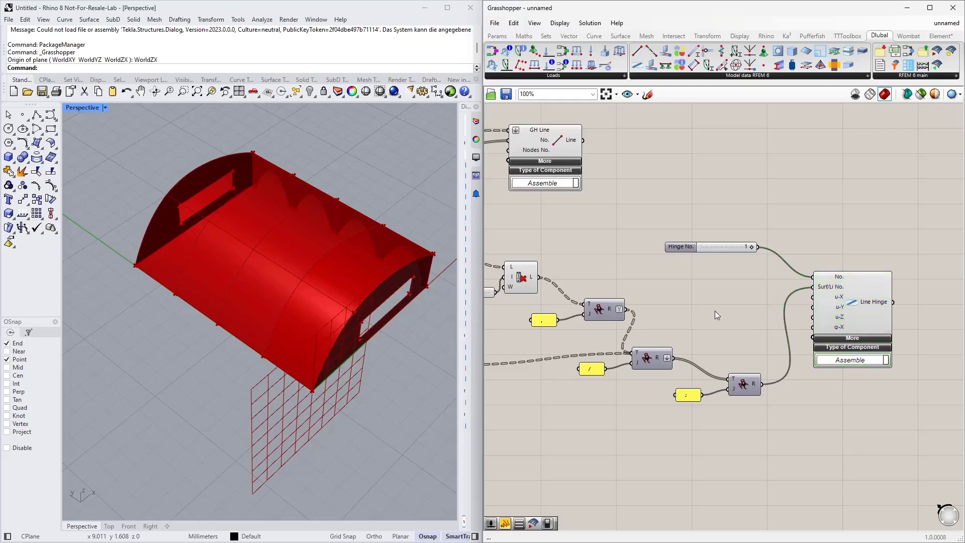
double_click(715, 311)
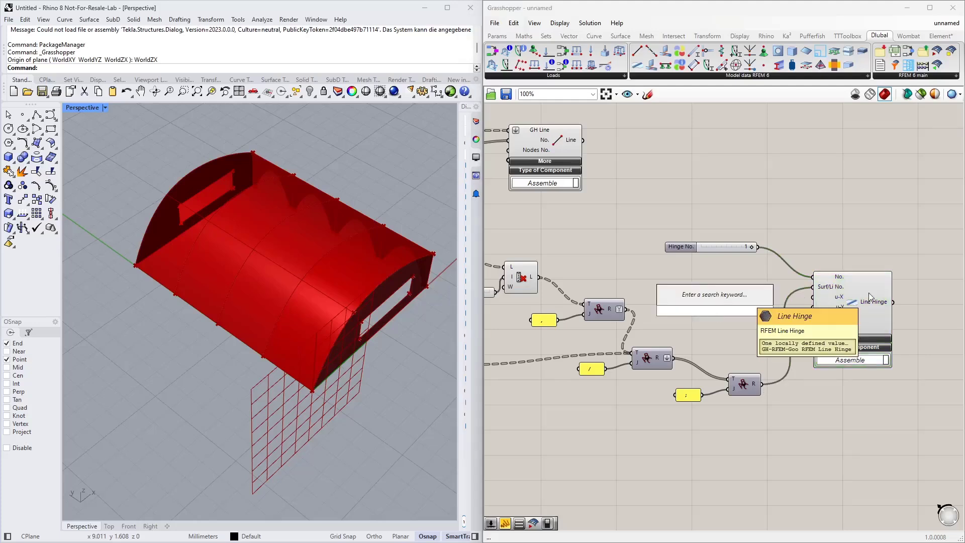
text("inf)
key(Return)
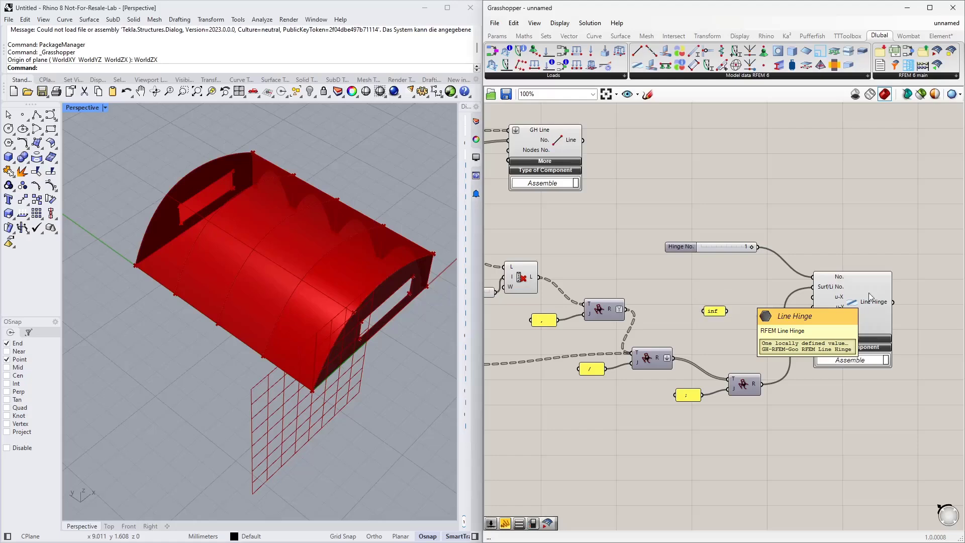
Step: Connect the "inf" panel to the Line Hinge's u-X, u-Y and u-Z inputs and place it closer to the component
scroll(744, 302, up, 3)
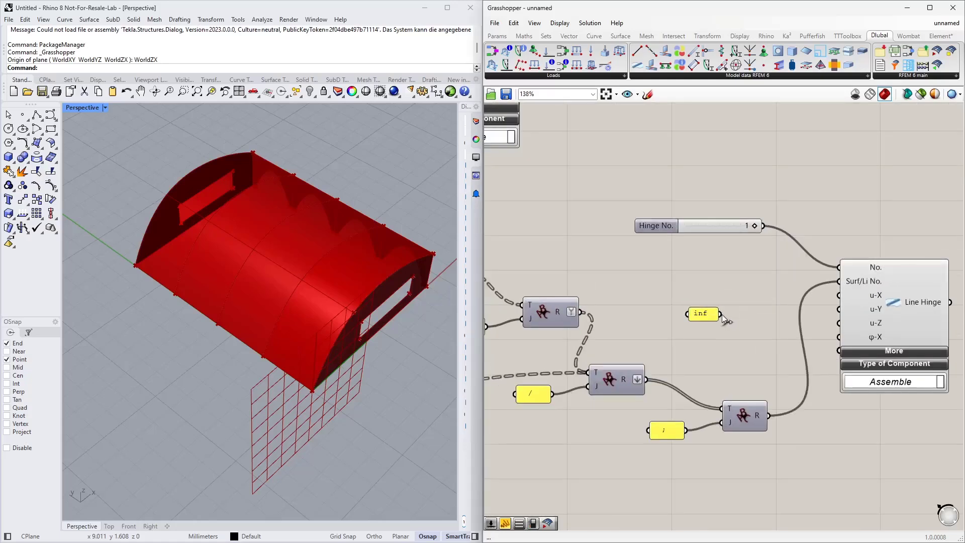
drag(722, 313, 839, 295)
drag(722, 315, 839, 309)
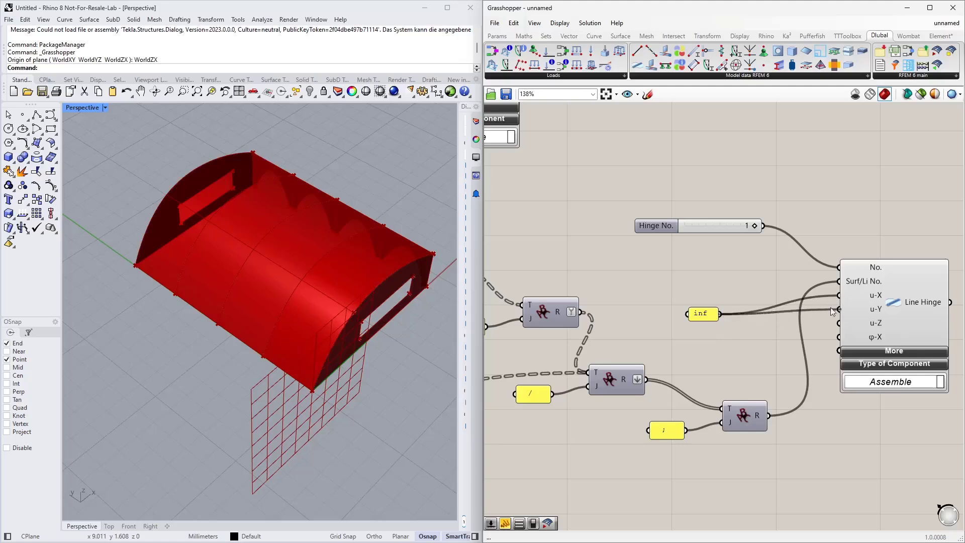
drag(722, 315, 839, 322)
drag(706, 316, 774, 315)
Step: Add a number slider set to 0 and connect it to the Line Hinge's φ-X input
double_click(738, 342)
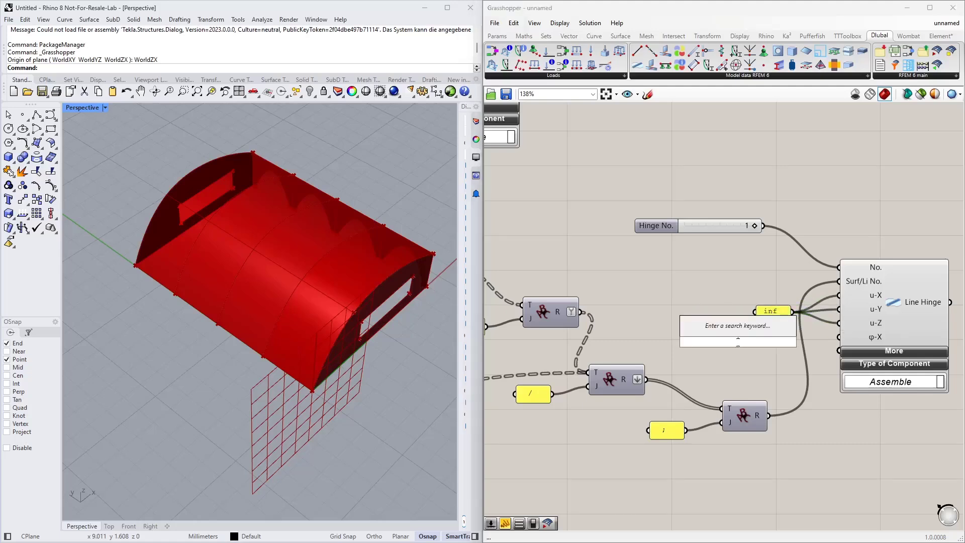
text(0)
key(Return)
drag(796, 342, 818, 340)
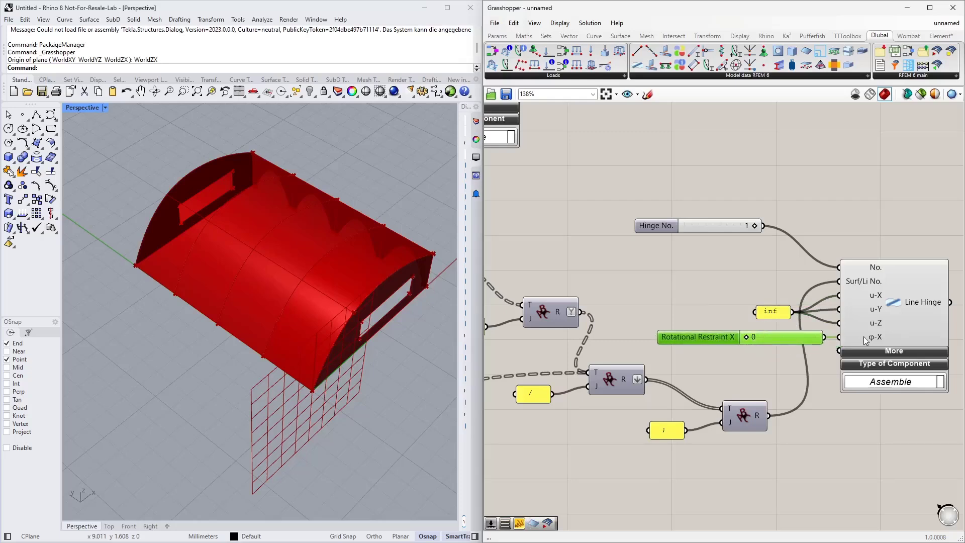
mouse_move(865, 341)
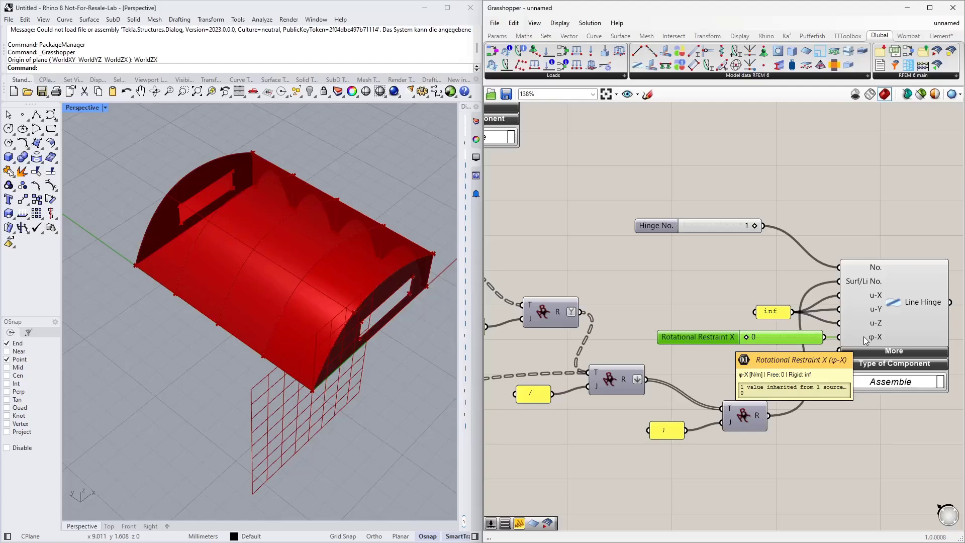
Step: Expand the Line Hinge's additional inputs to look at the nonlinearity options, and collapse them again
scroll(659, 309, down, 2)
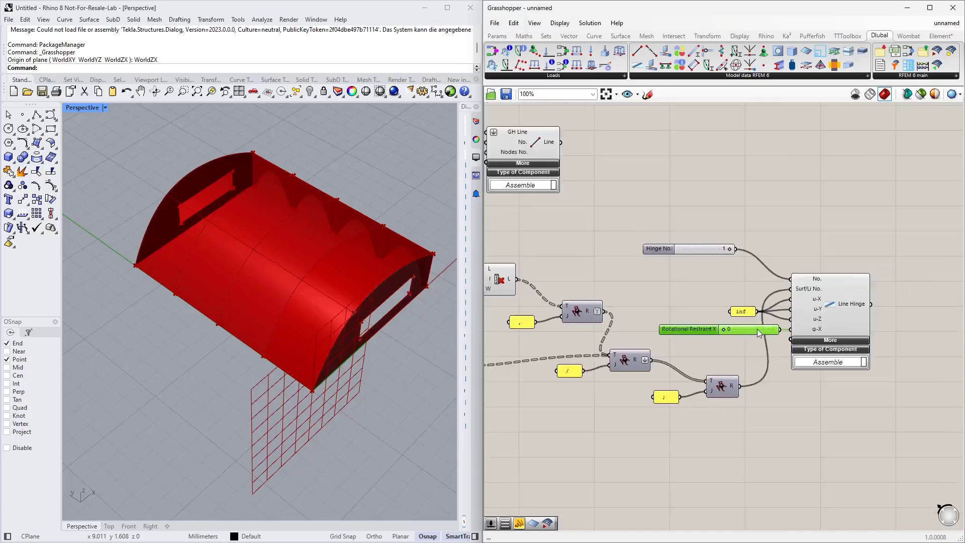
right_drag(734, 340, 673, 370)
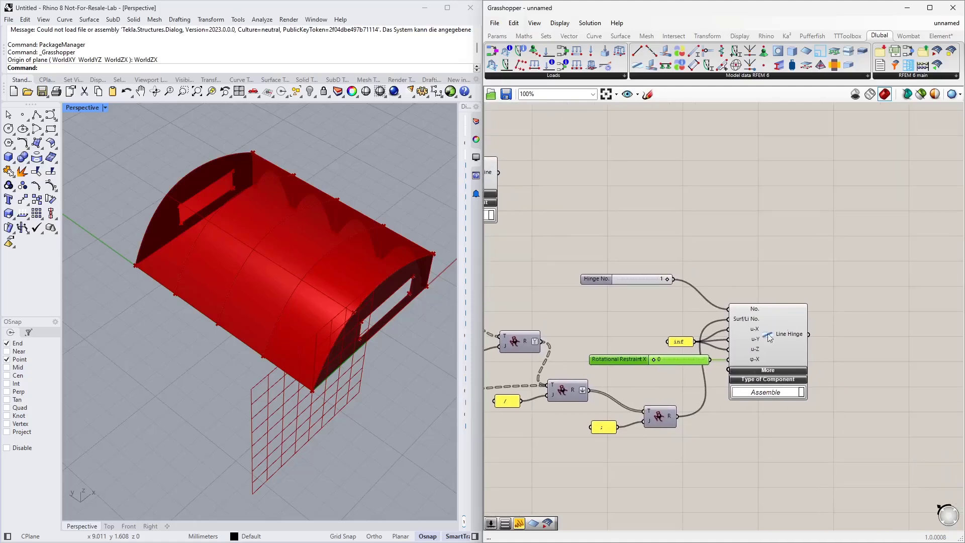
click(768, 371)
scroll(749, 426, up, 3)
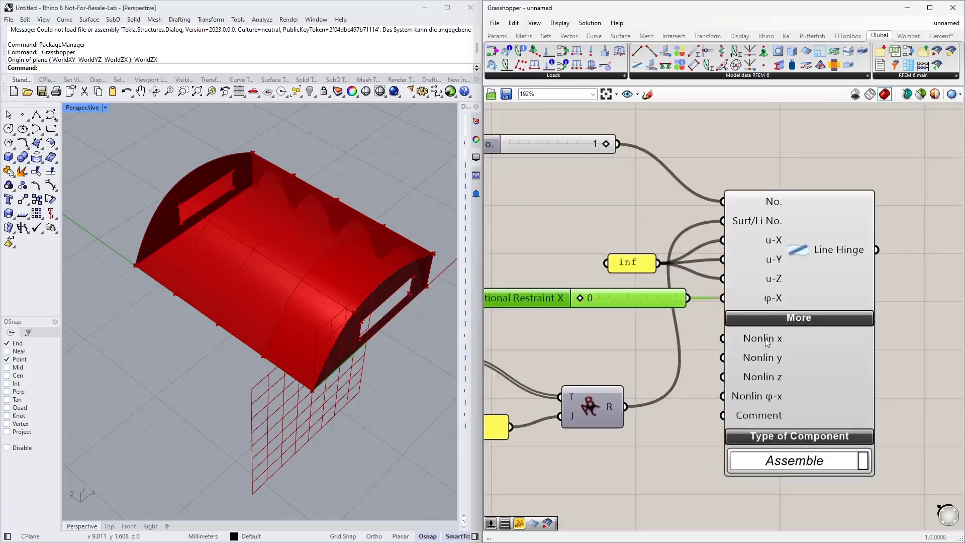
click(801, 322)
scroll(773, 393, down, 3)
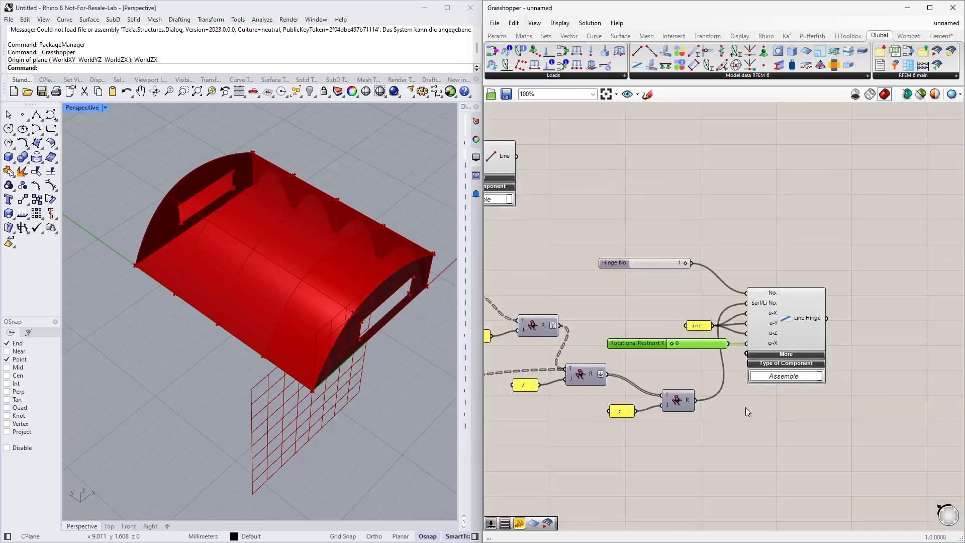
Step: Examine the line hinge definition together with the hall's edges and arched side openings in the Rhino viewport
scroll(746, 408, down, 4)
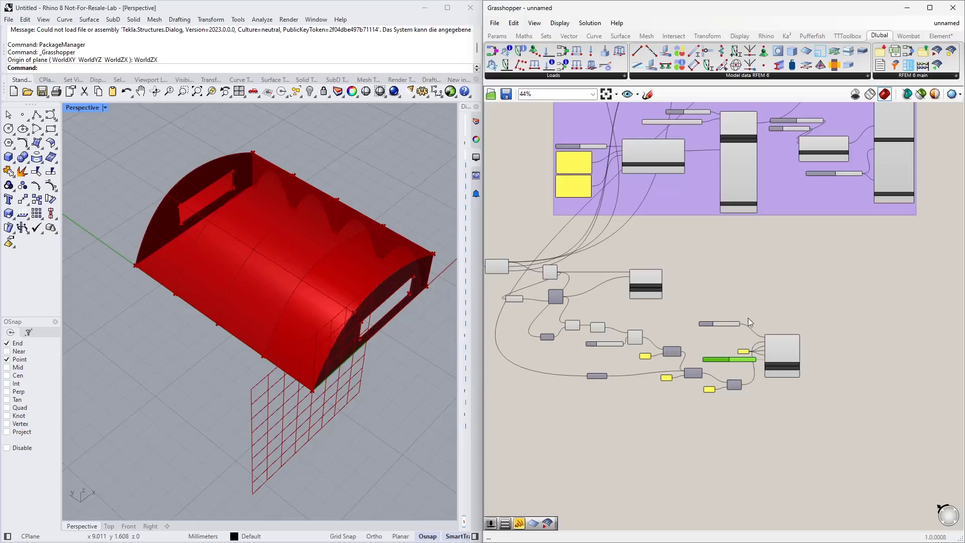
scroll(748, 317, up, 3)
right_drag(804, 272, 738, 301)
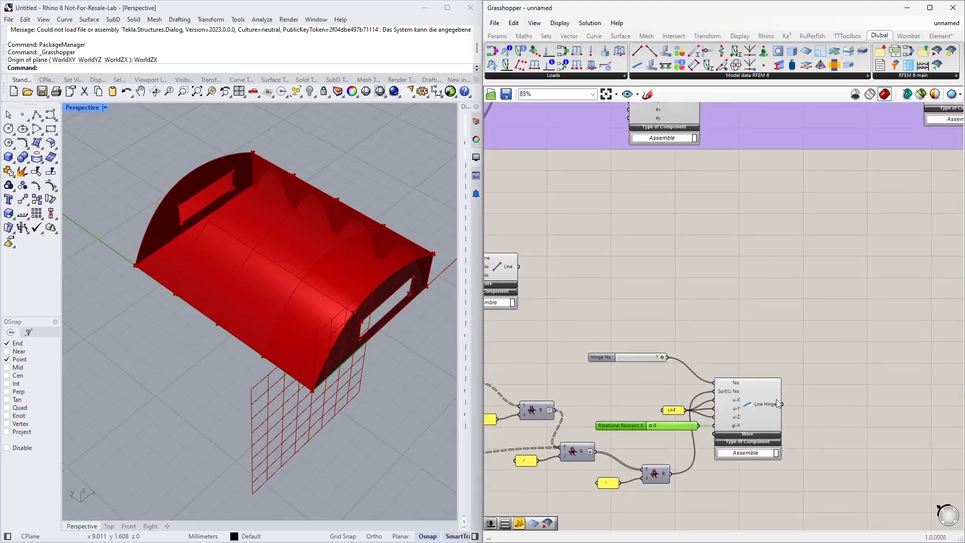
right_drag(761, 397, 753, 298)
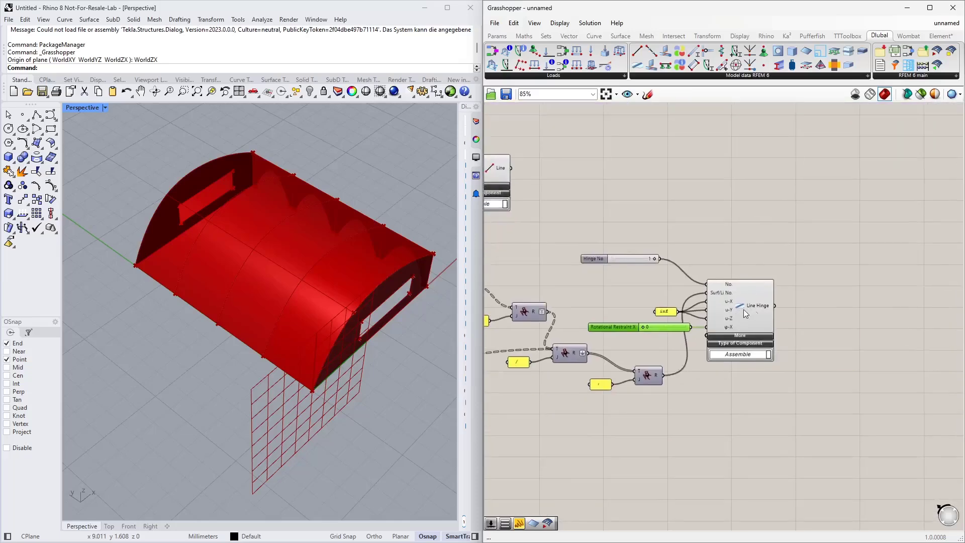
scroll(806, 309, down, 3)
right_drag(397, 317, 216, 276)
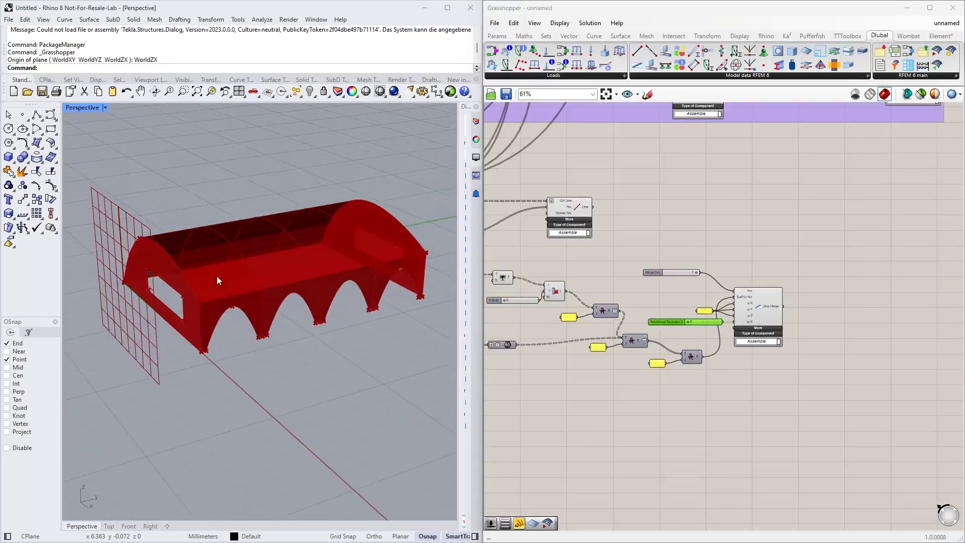
scroll(176, 329, up, 3)
right_drag(644, 403, 787, 394)
scroll(223, 310, up, 4)
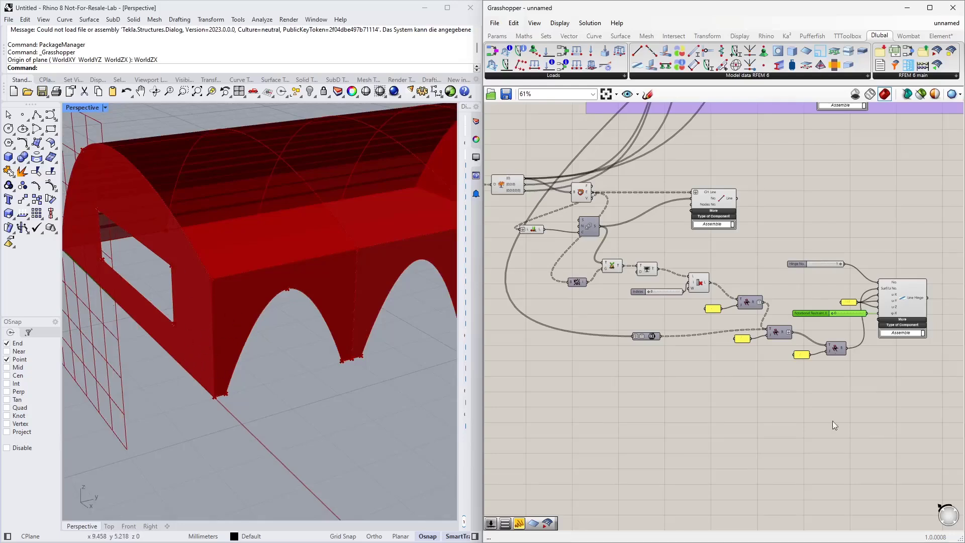
right_drag(832, 421, 771, 411)
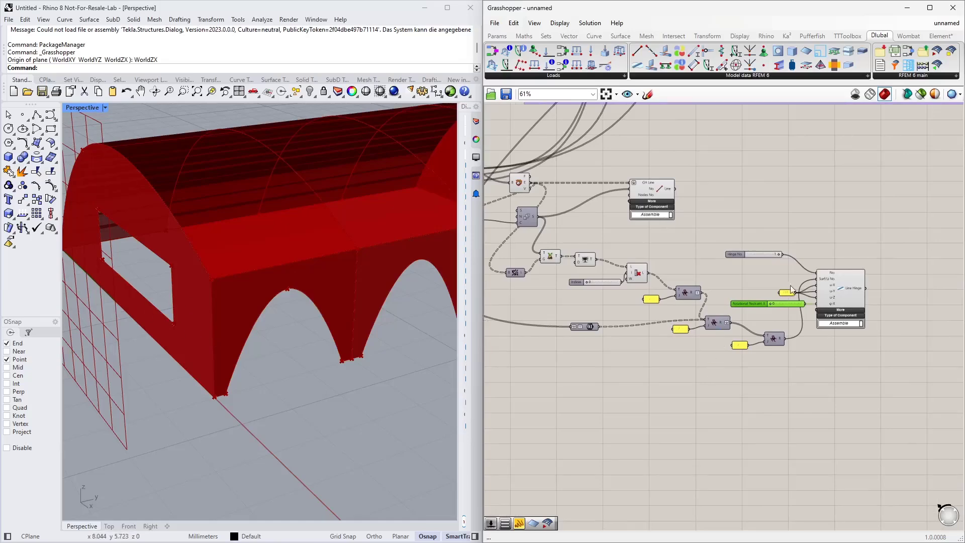
scroll(780, 320, up, 3)
scroll(742, 354, down, 3)
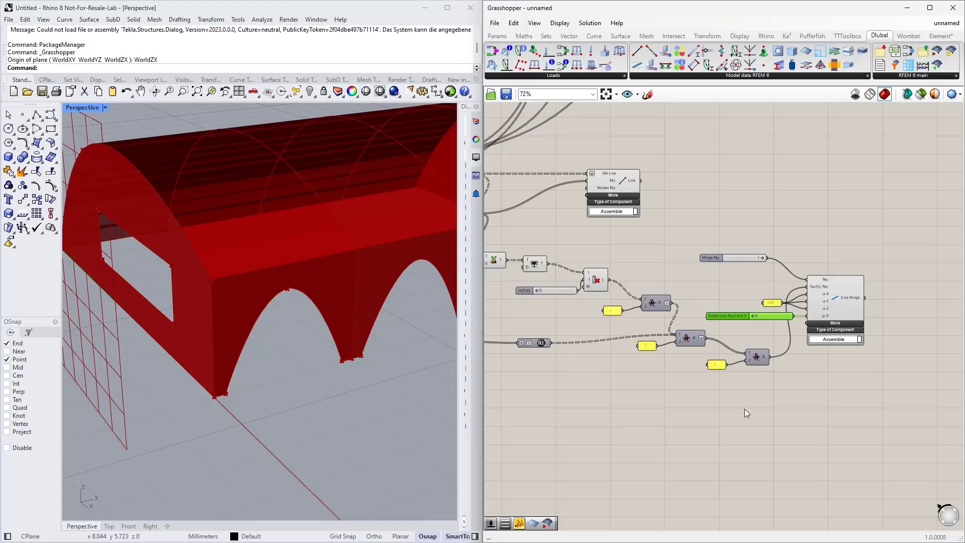
scroll(757, 403, down, 4)
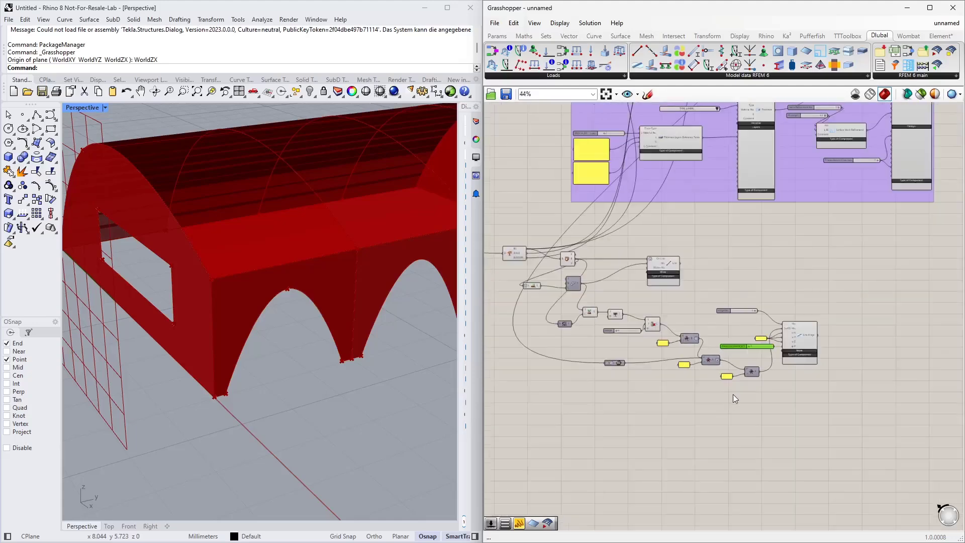
Step: Place the Dlubal RFEM export component in the empty area beside the component groups and expand its Additional inputs
right_drag(808, 291, 744, 348)
right_drag(747, 304, 719, 348)
right_drag(825, 222, 689, 410)
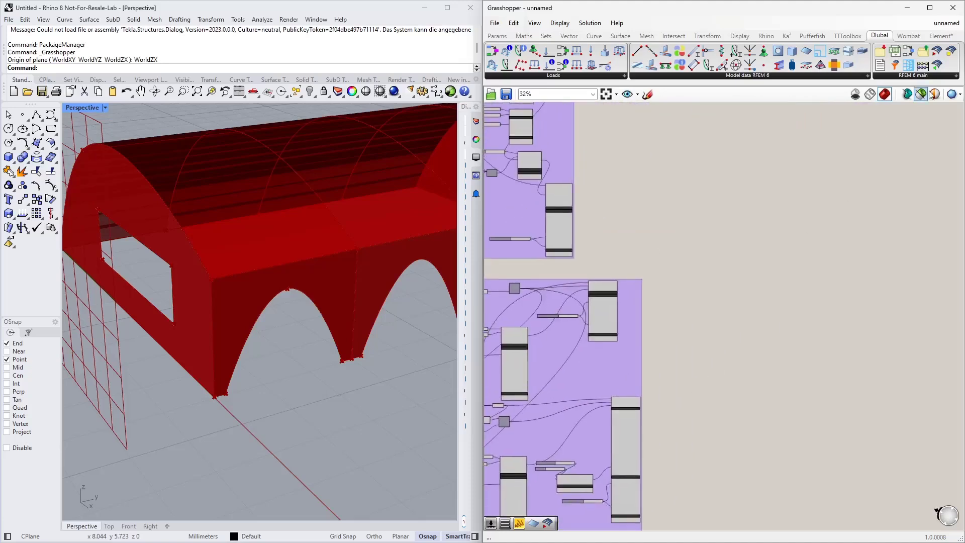
drag(936, 50, 853, 244)
drag(743, 233, 730, 187)
scroll(728, 183, up, 6)
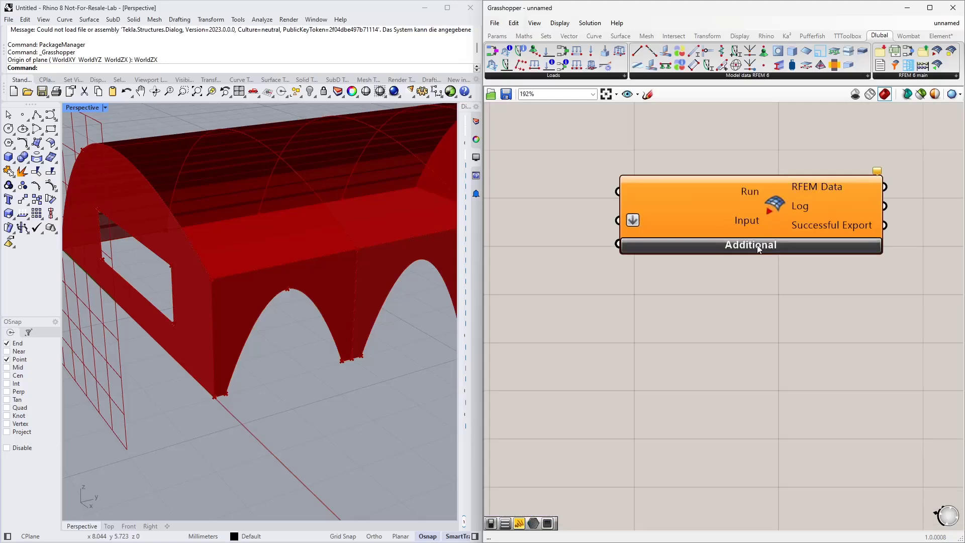
click(760, 246)
scroll(679, 212, down, 4)
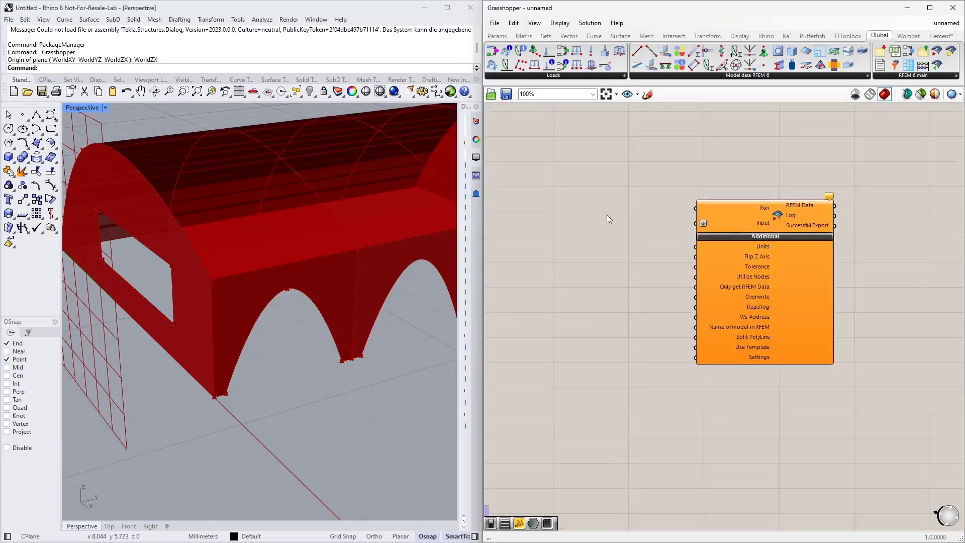
Step: Add a Boolean Toggle set to False, connect it to the export component's Run input and place it nearby
double_click(589, 228)
text(bool)
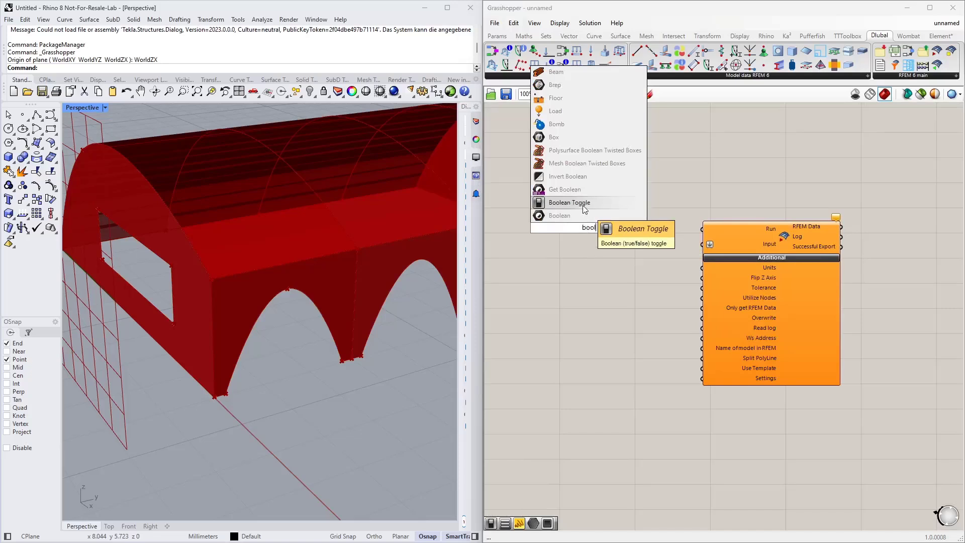
click(585, 206)
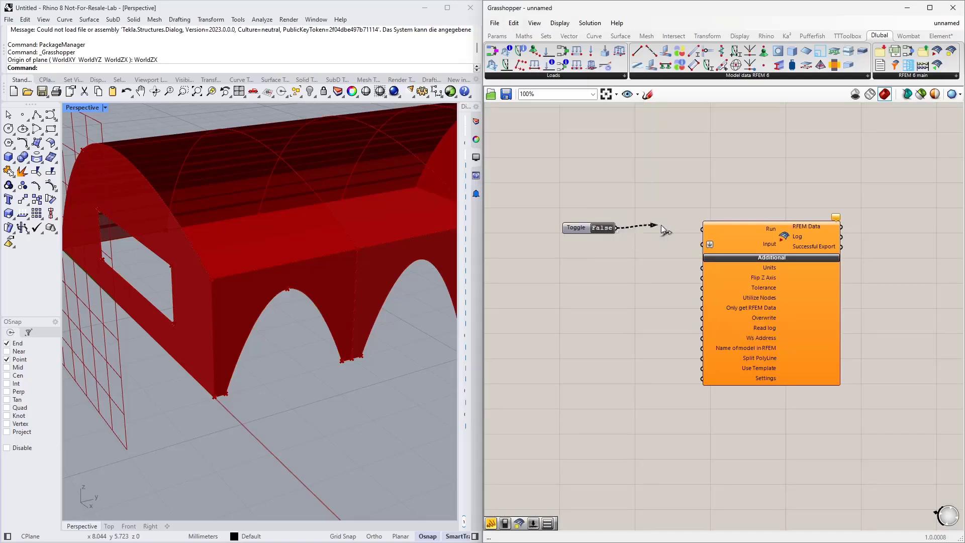
drag(661, 226, 768, 230)
drag(565, 227, 611, 213)
scroll(656, 215, up, 2)
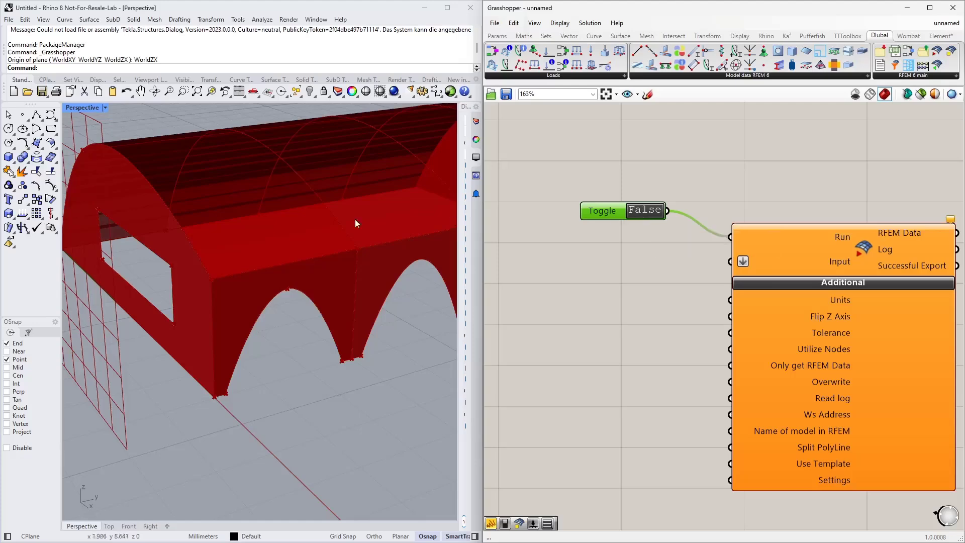
Step: Connect the outputs of both Material components together to the export component's Input
scroll(829, 278, down, 6)
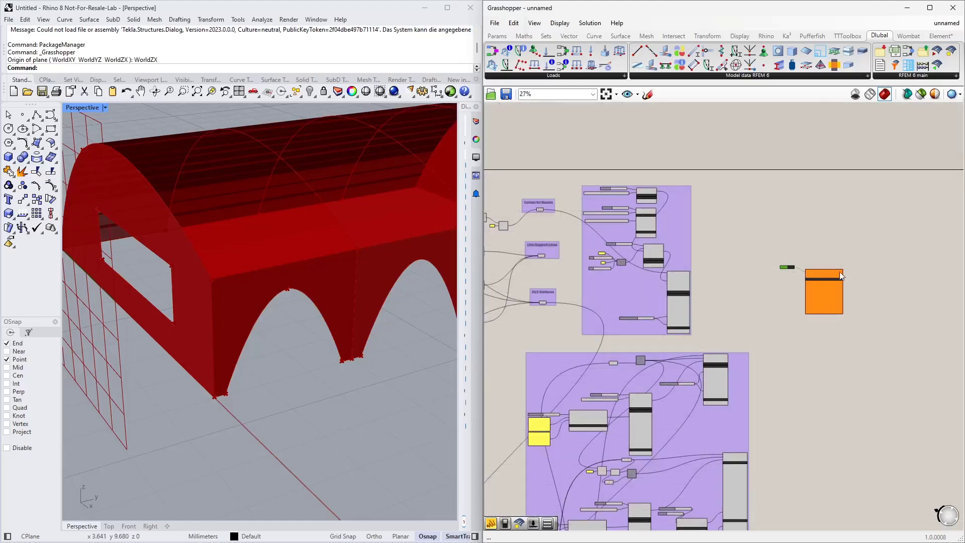
scroll(812, 294, up, 6)
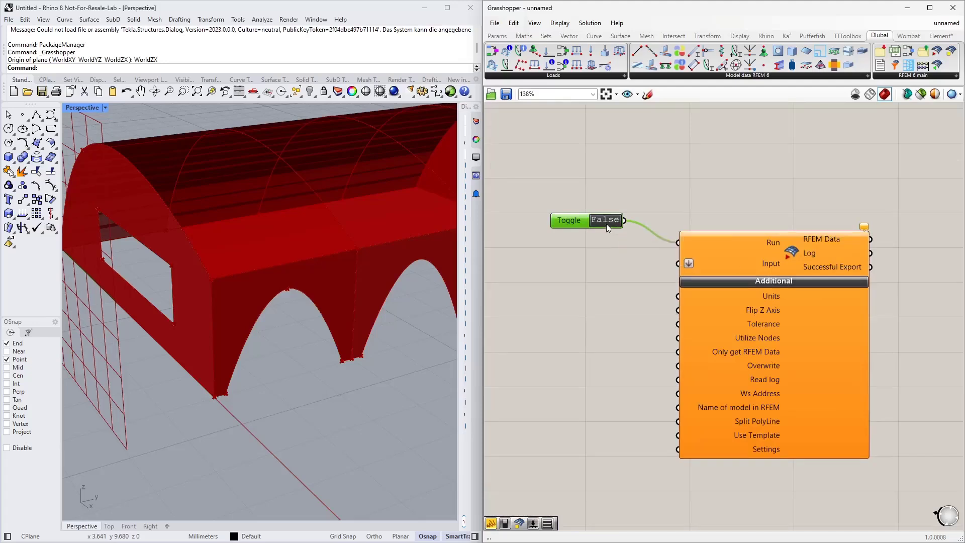
right_drag(609, 302, 637, 286)
scroll(764, 229, down, 5)
scroll(601, 244, up, 3)
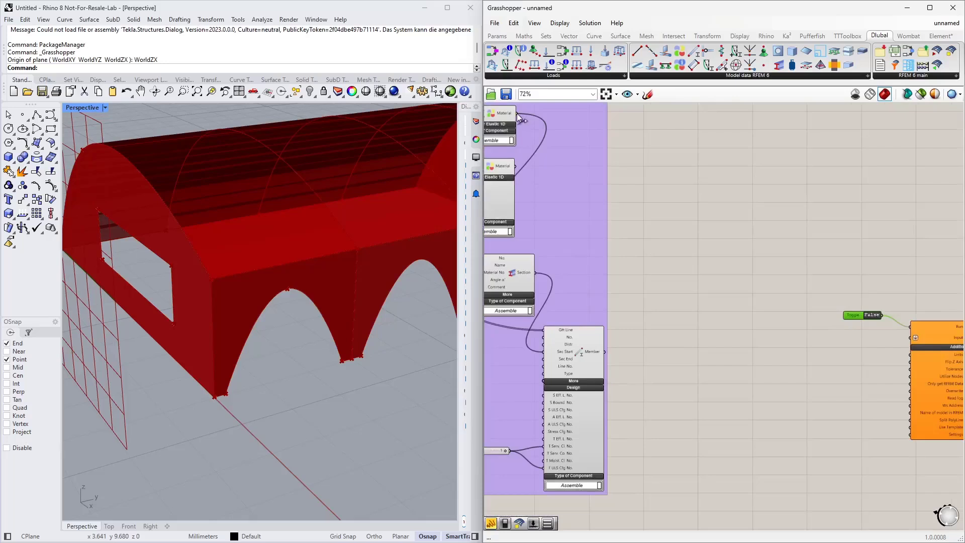
drag(517, 114, 910, 338)
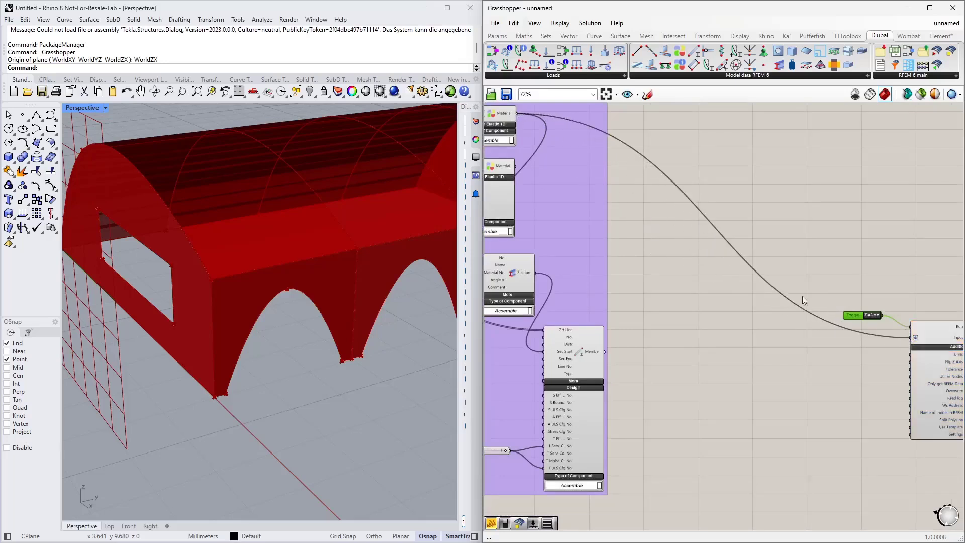
shift+drag(515, 167, 898, 336)
shift+drag(515, 167, 909, 338)
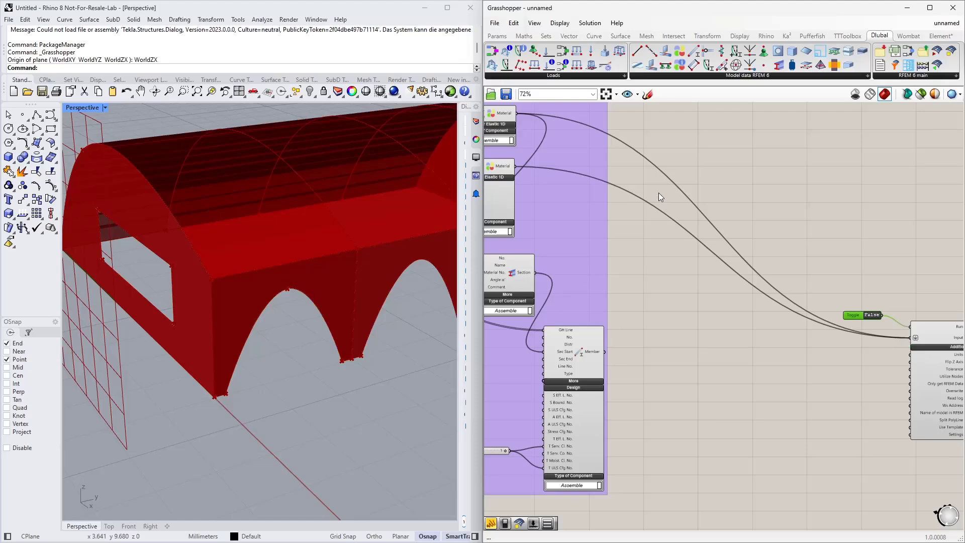
Step: Duplicate the Boolean Toggle, set the copy to True, connect it to the export component's Flip Z Axis input and align it
right_drag(864, 374, 679, 351)
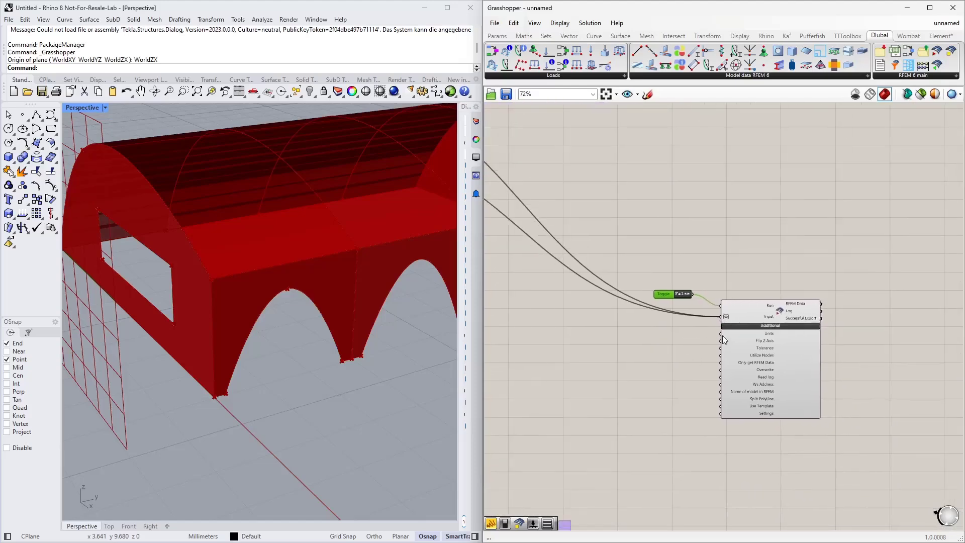
scroll(722, 336, up, 2)
scroll(713, 336, down, 1)
scroll(635, 385, up, 1)
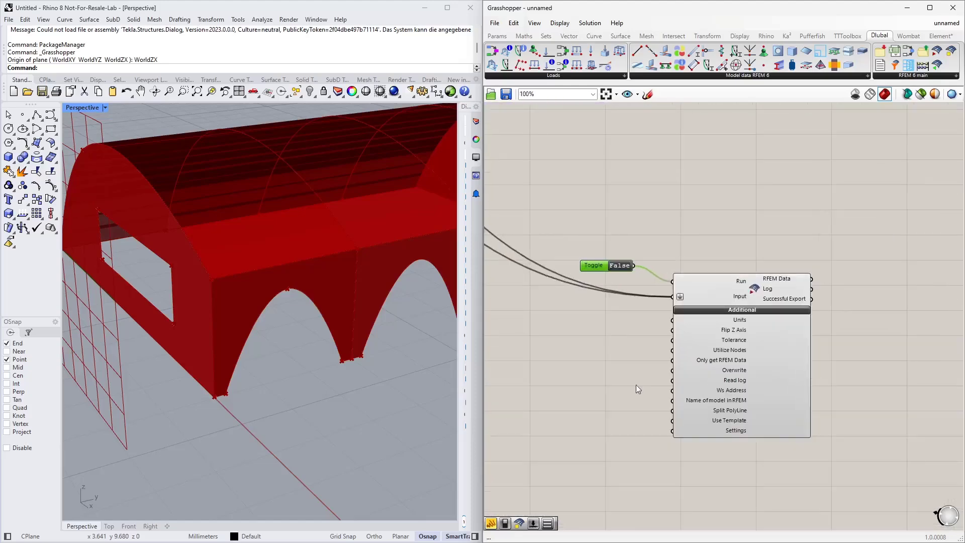
scroll(741, 343, up, 2)
scroll(741, 343, up, 2)
right_drag(604, 333, 668, 318)
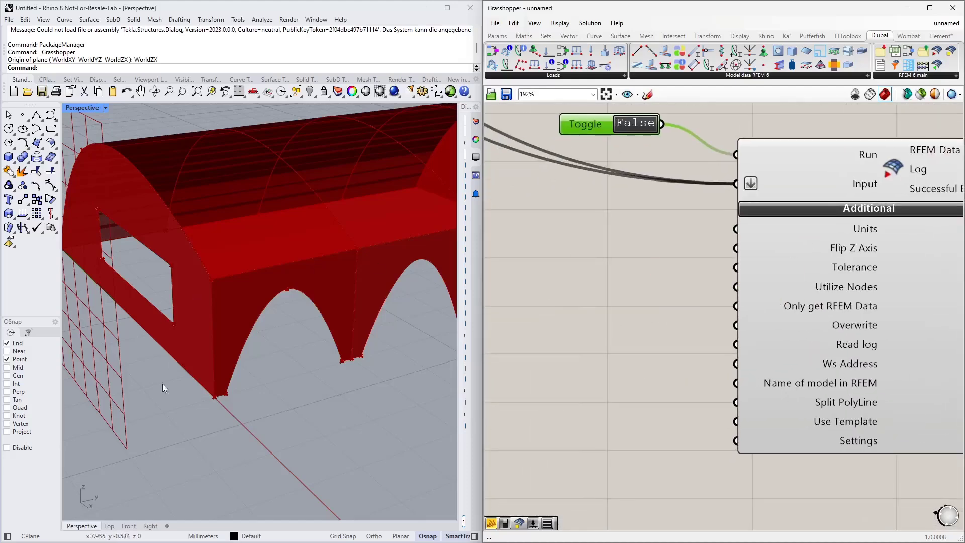
right_drag(162, 384, 200, 387)
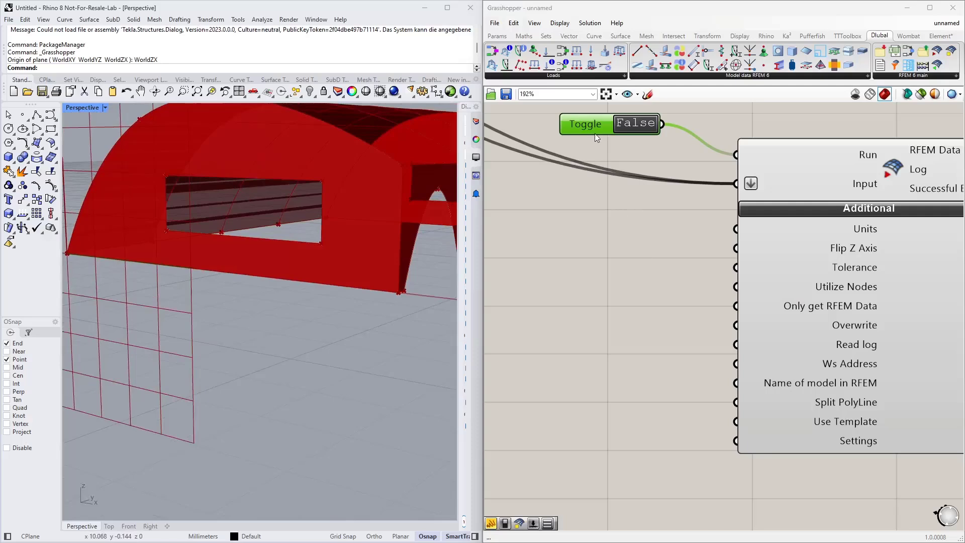
alt+drag(594, 125, 568, 254)
double_click(568, 254)
drag(648, 254, 735, 248)
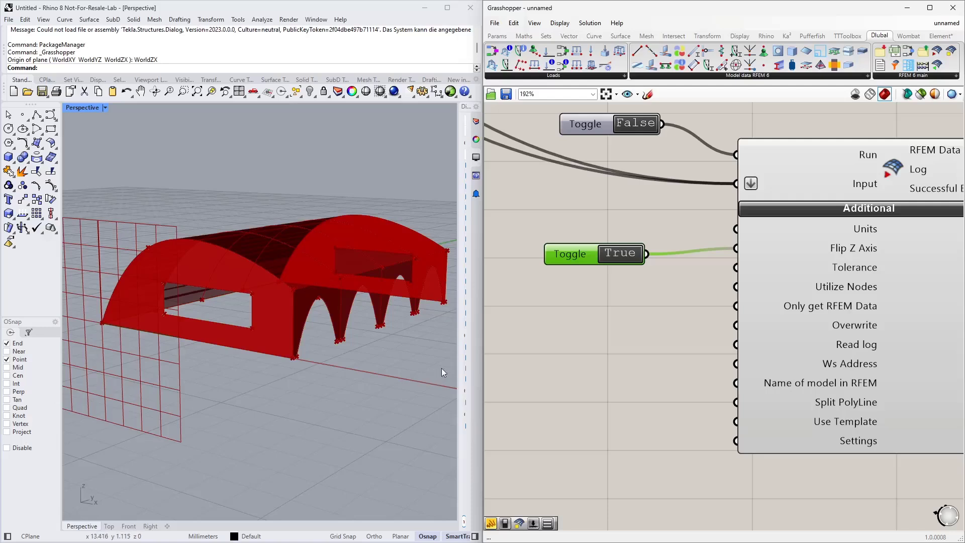
drag(578, 261, 599, 246)
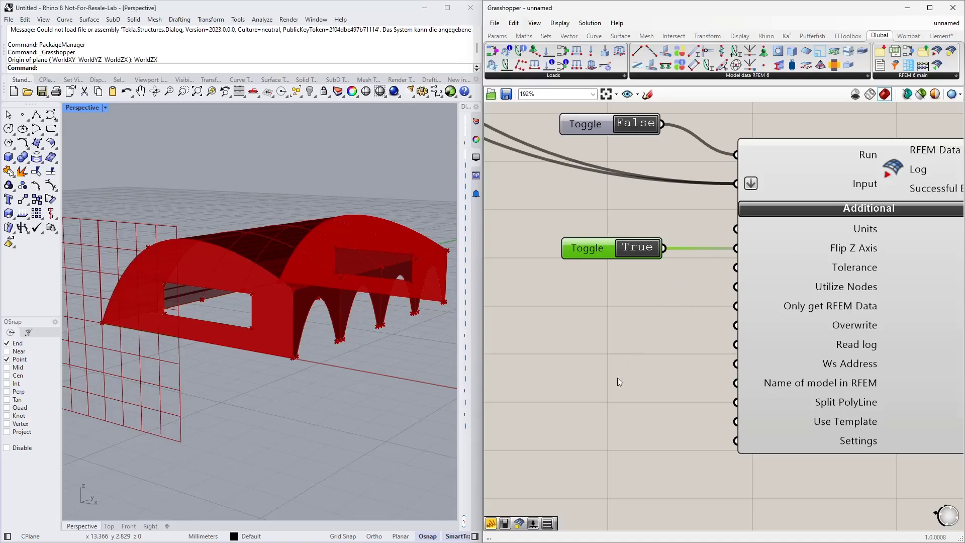
Step: Add a panel containing the text Example, connect it to the export component's Name of model in RFEM input and align it
double_click(597, 380)
text(Panel)
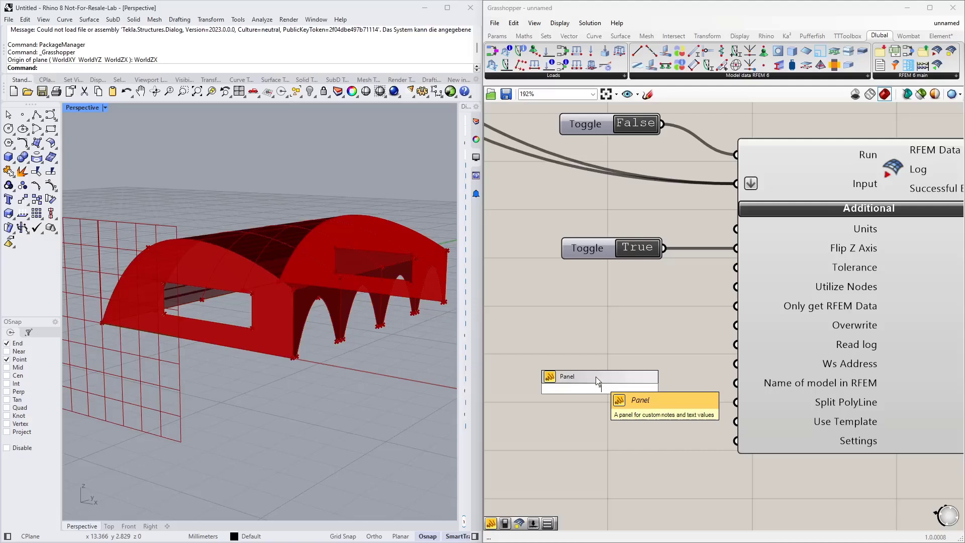
text("Example)
key(Return)
drag(629, 388, 727, 388)
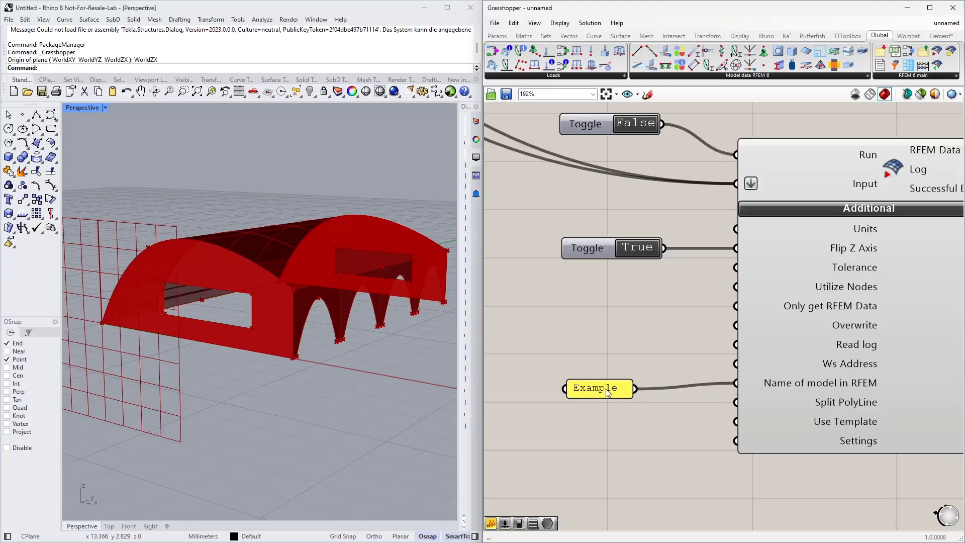
drag(605, 389, 606, 375)
Step: Examine the export component's Use Template input and the design number inputs of the Member component
right_drag(609, 428, 602, 366)
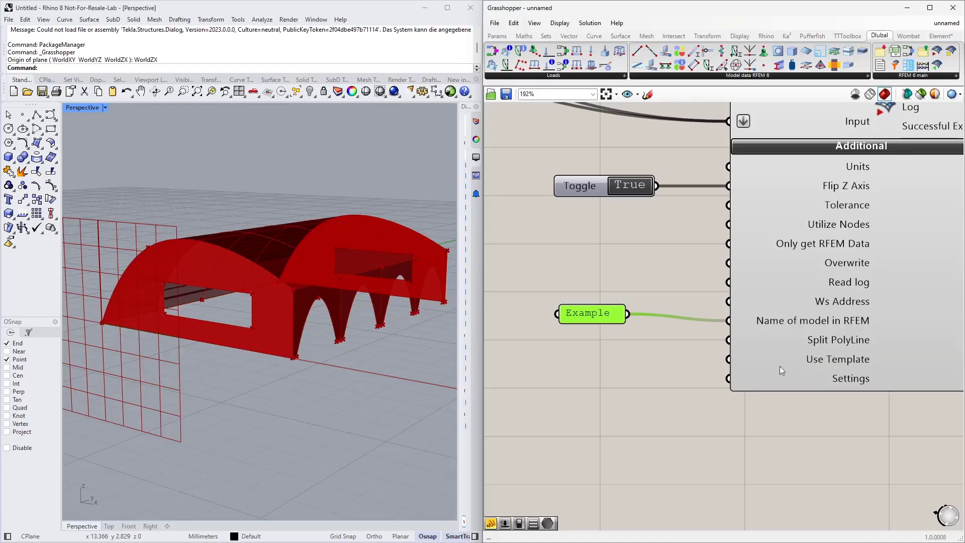
mouse_move(788, 360)
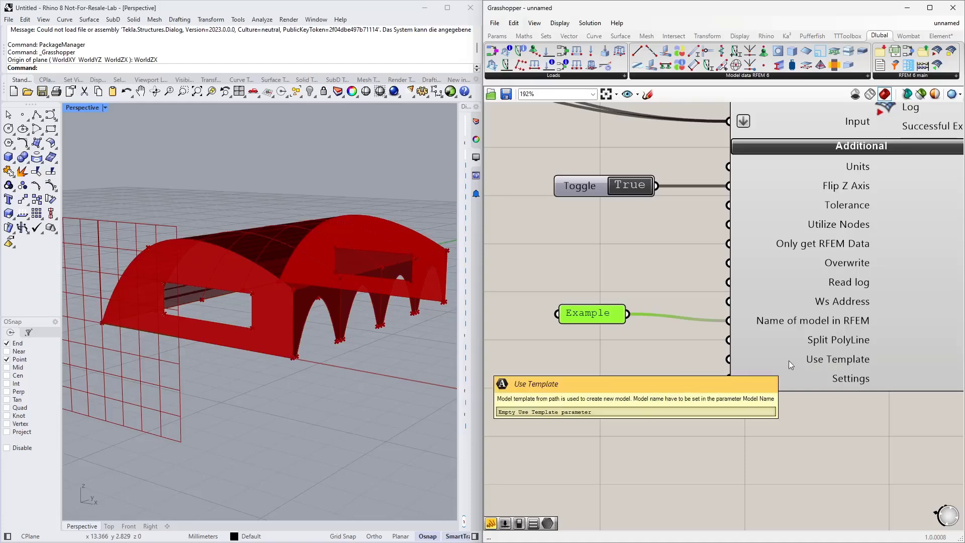
scroll(774, 364, down, 5)
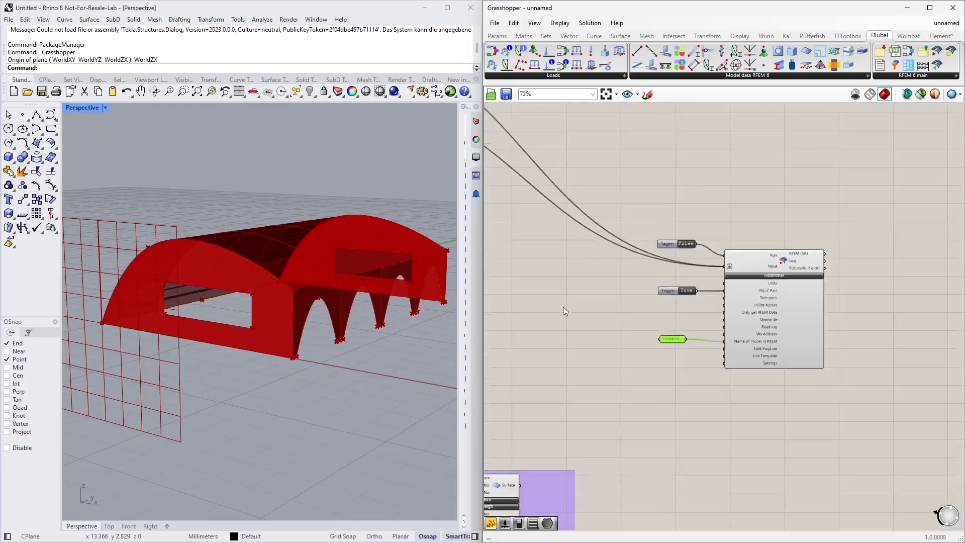
scroll(563, 307, down, 2)
right_drag(554, 319, 755, 396)
scroll(612, 457, up, 5)
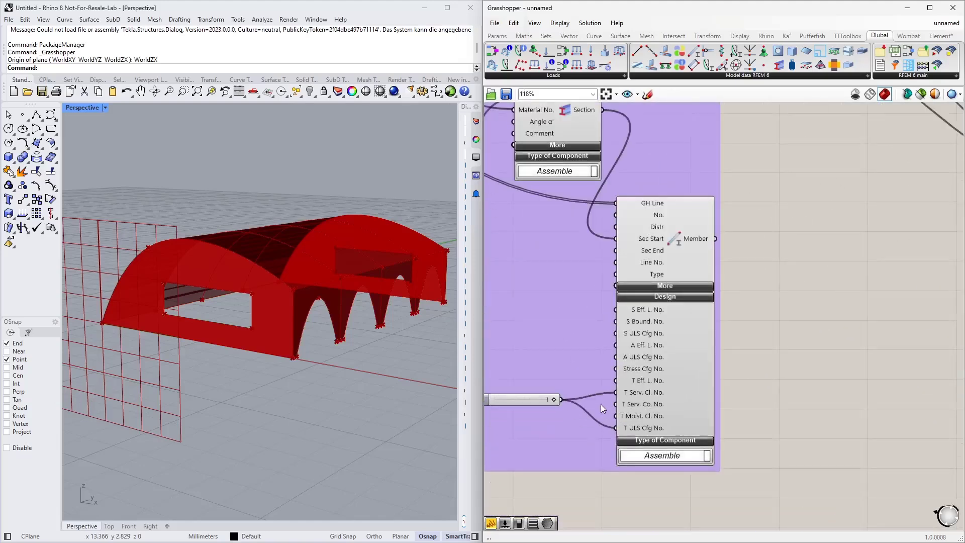
scroll(636, 349, down, 4)
right_drag(808, 333, 656, 329)
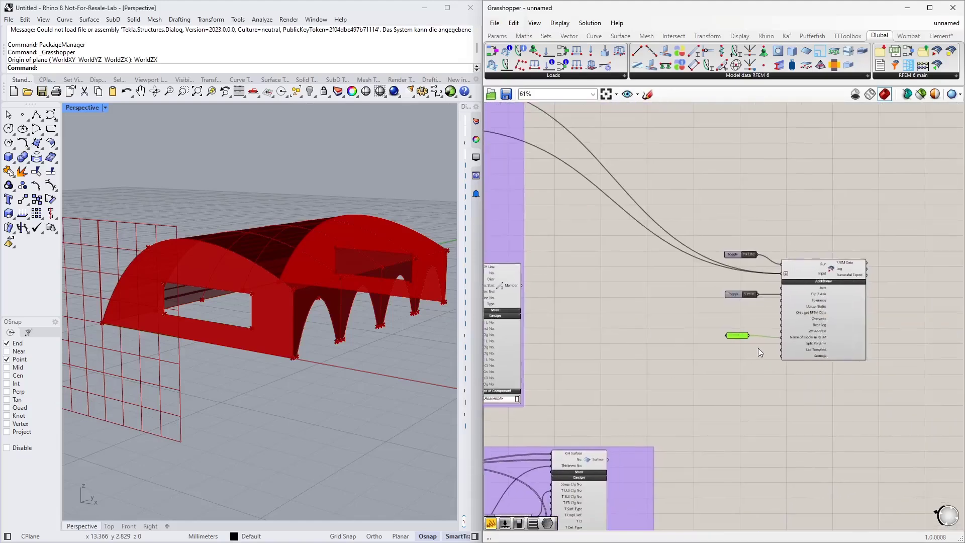
scroll(758, 348, up, 4)
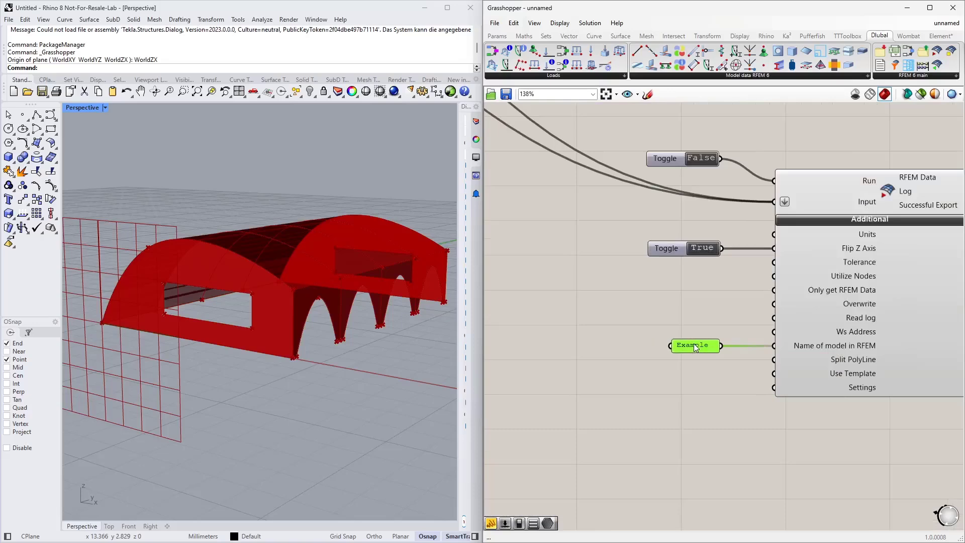
scroll(716, 372, up, 2)
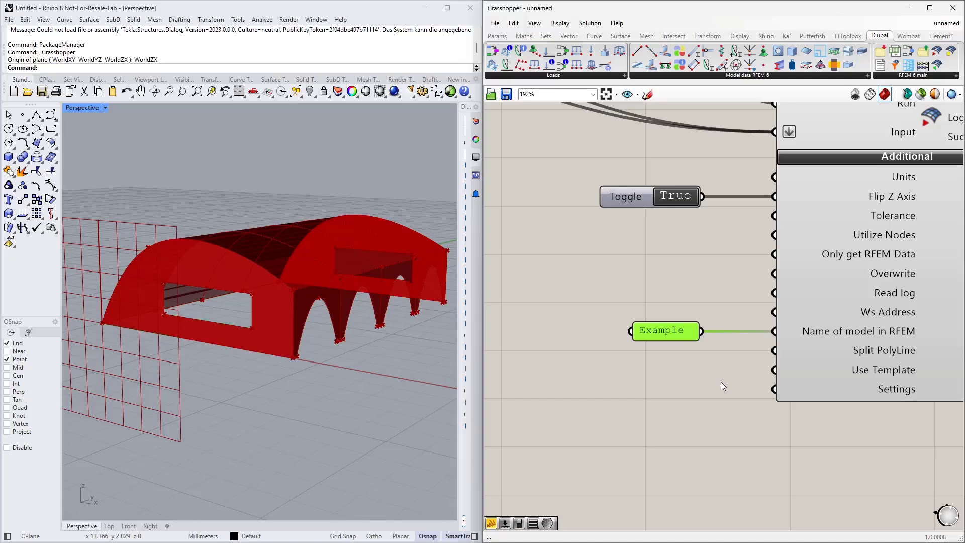
Step: Switch to RFEM, close the line hinge settings without changes and bring the whole hall model into view
key(alt+Tab)
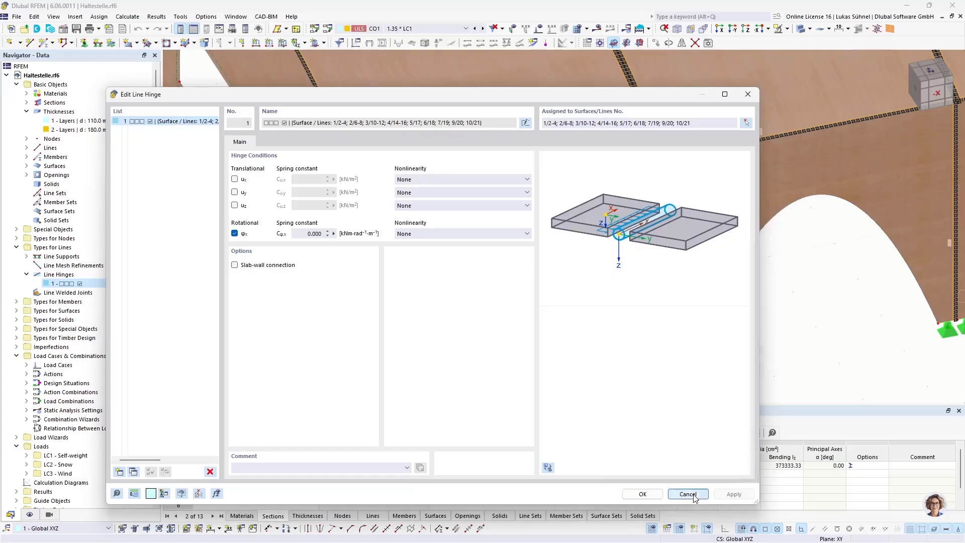
click(687, 494)
scroll(653, 301, down, 5)
scroll(544, 278, down, 5)
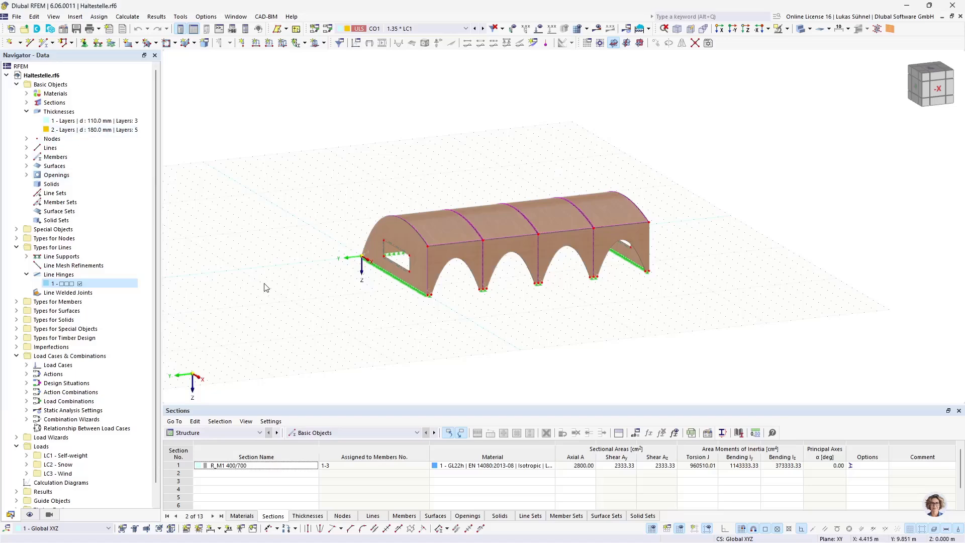
middle_drag(265, 221, 368, 209)
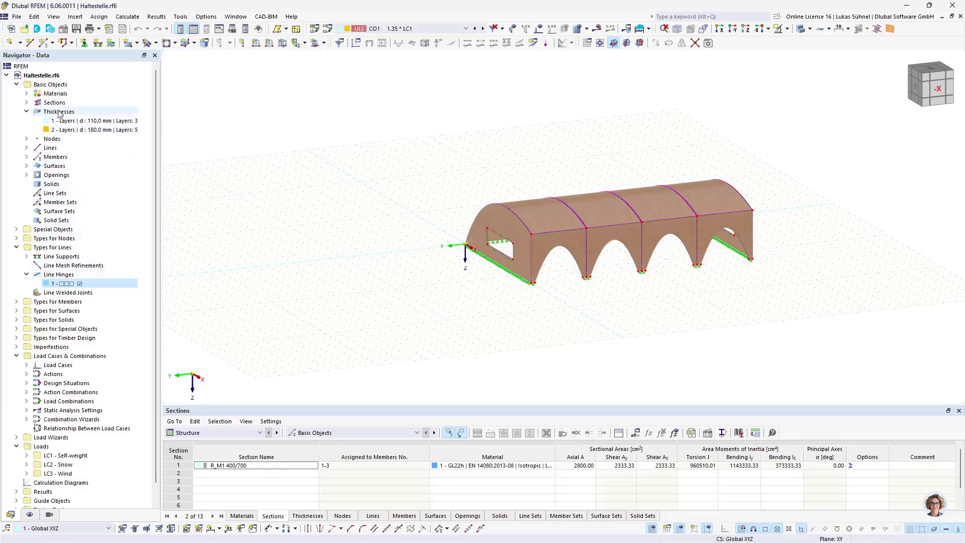
Step: Expand the Materials and Sections of the Haltestelle.rf6 model to review their entries
click(26, 93)
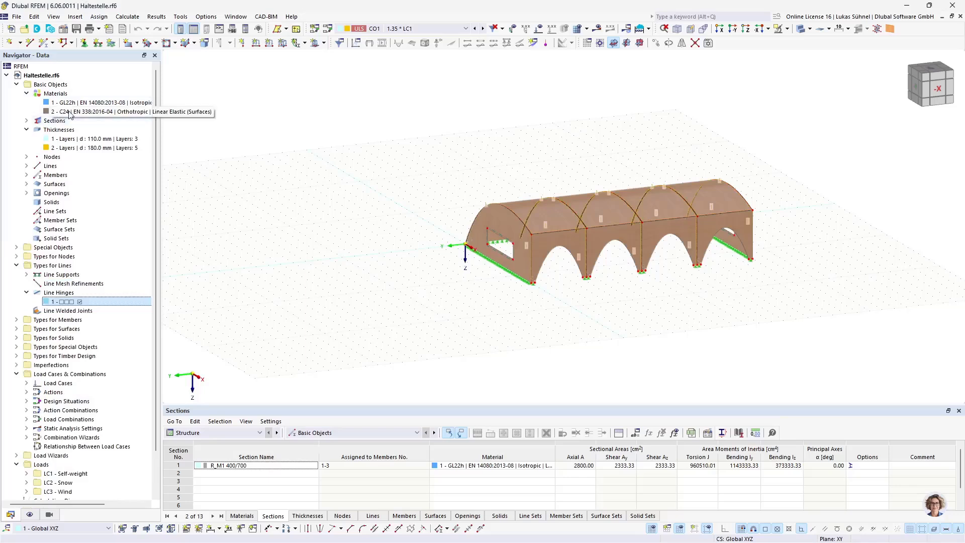
click(26, 121)
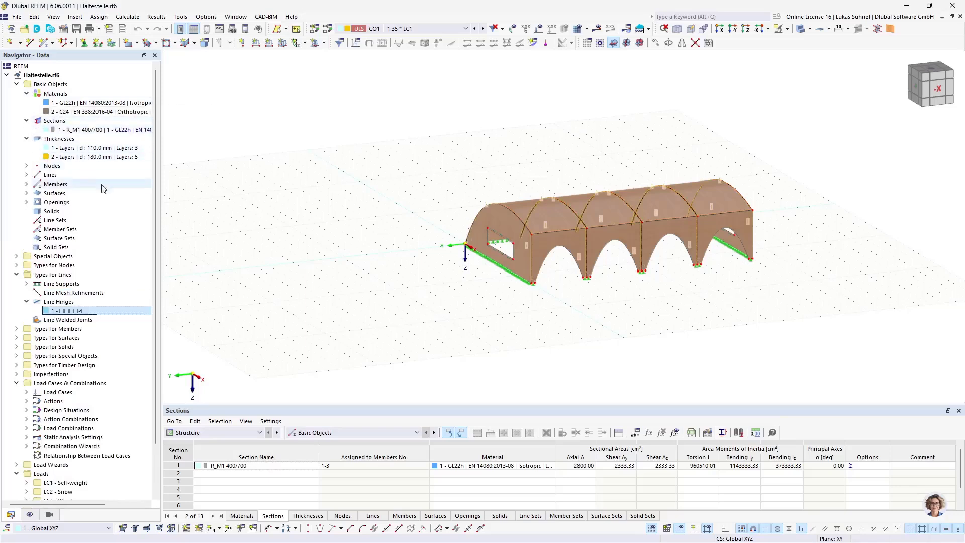
scroll(108, 213, down, 2)
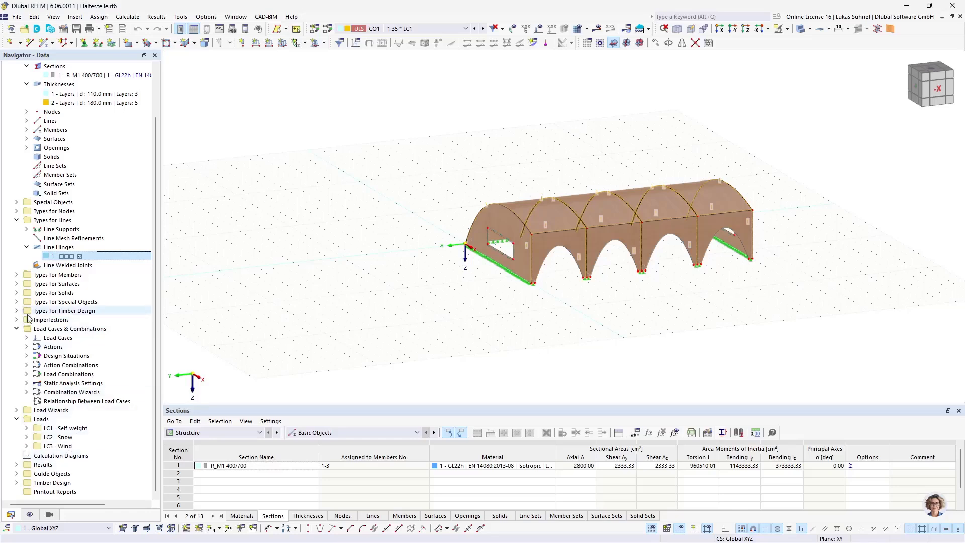
Step: Expand the Load Cases and the Service Classes under Types for Timber Design to review them
click(26, 338)
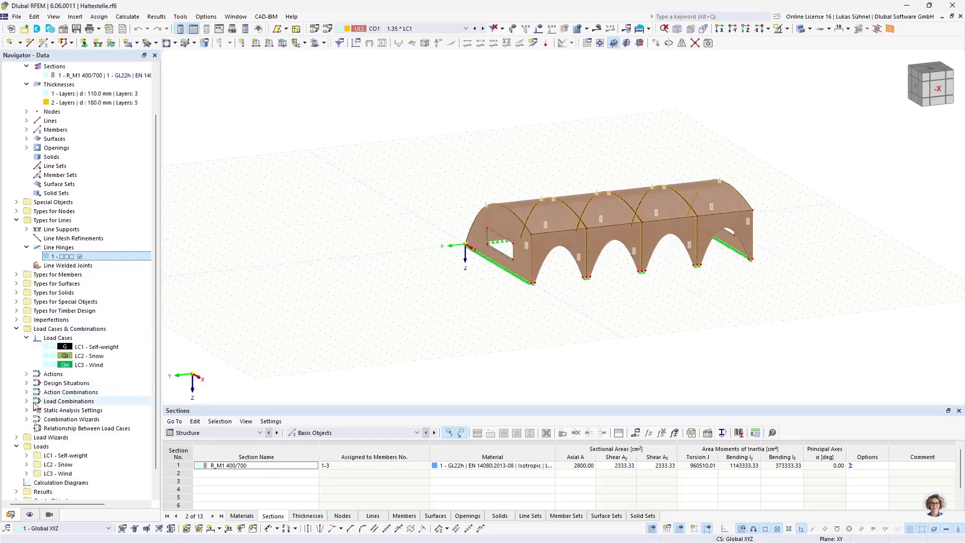
click(16, 311)
scroll(51, 326, up, 2)
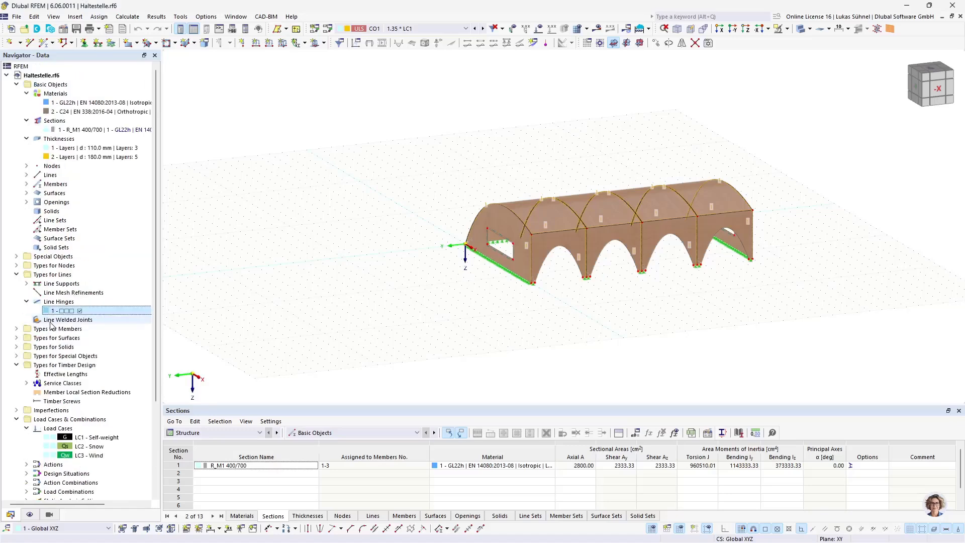
scroll(38, 319, down, 3)
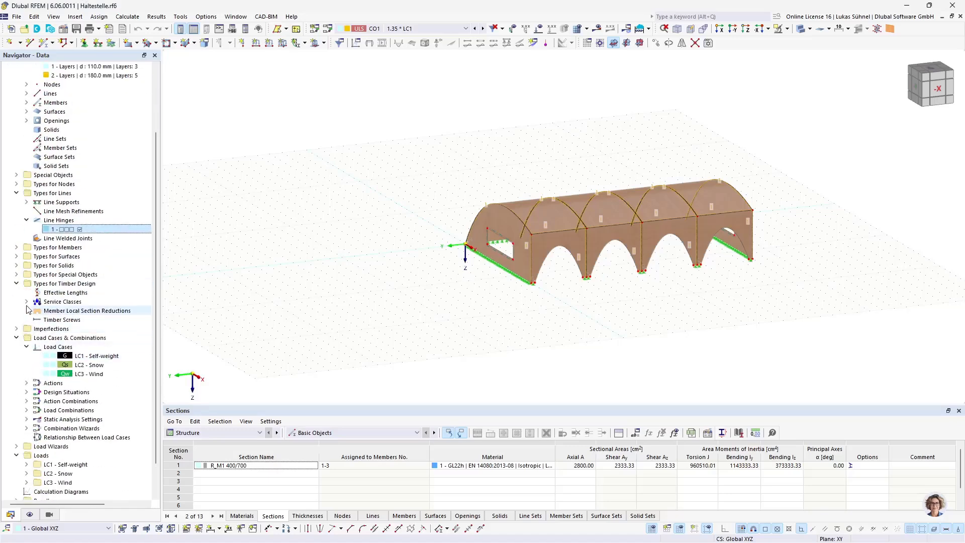
click(27, 302)
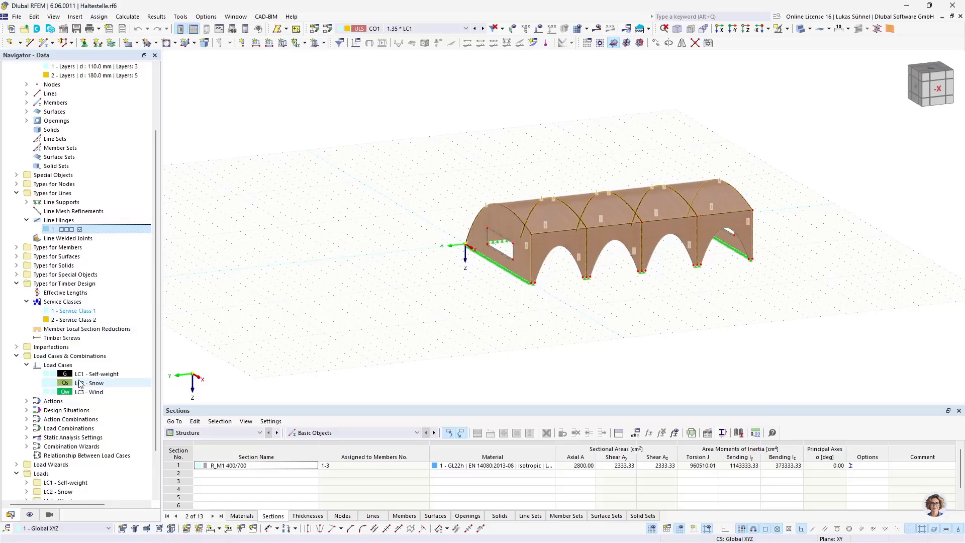
Step: Expand the Timber Design entry and its Ultimate Configurations to review the defined configurations
scroll(79, 383, down, 2)
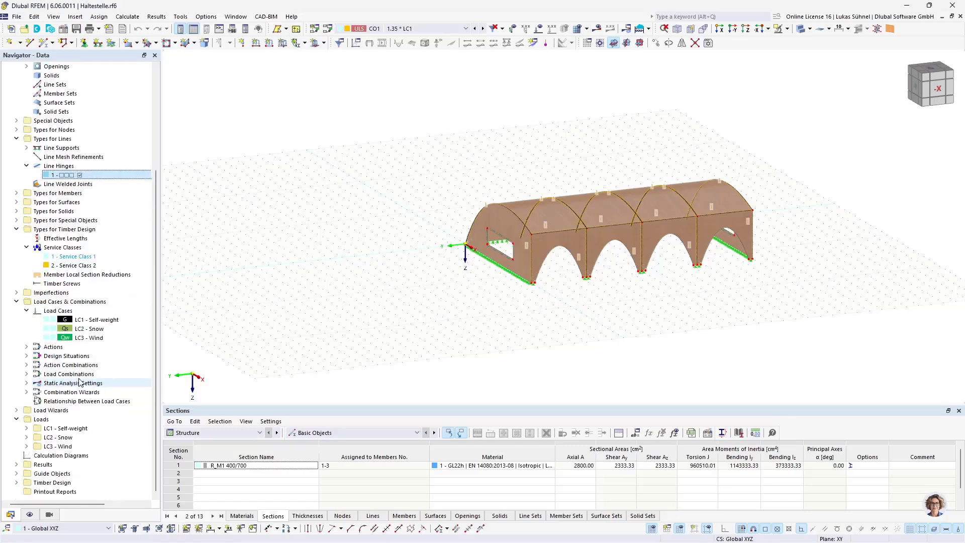
click(16, 483)
click(26, 465)
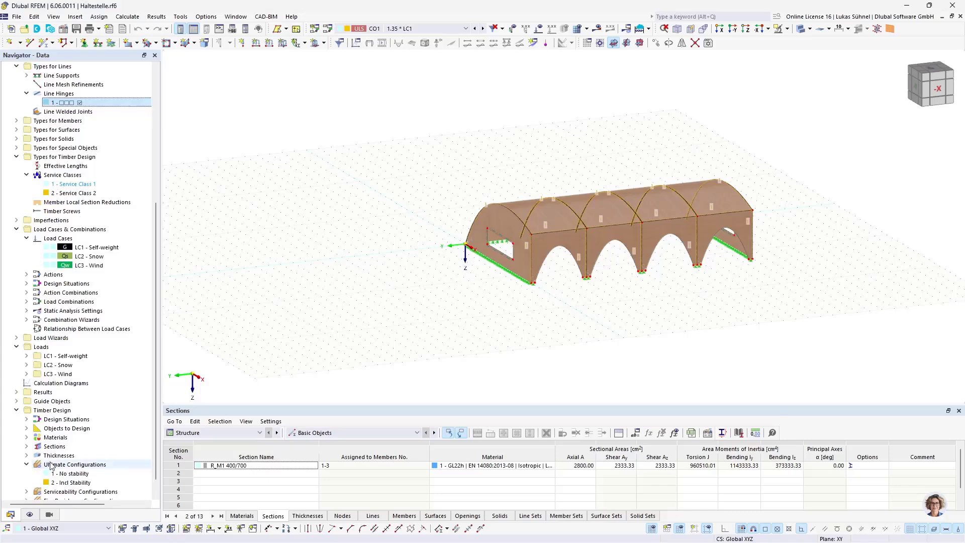
scroll(50, 465, down, 1)
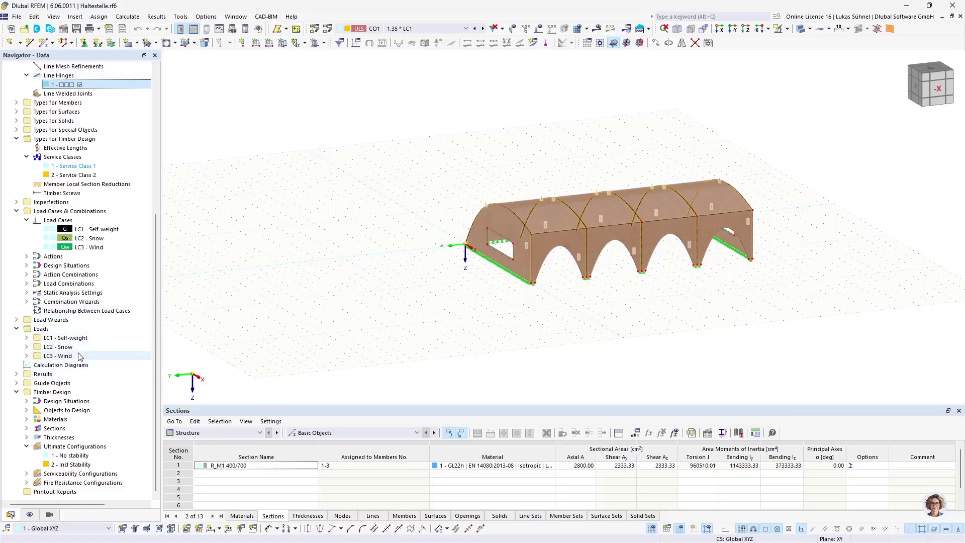
scroll(81, 281, up, 8)
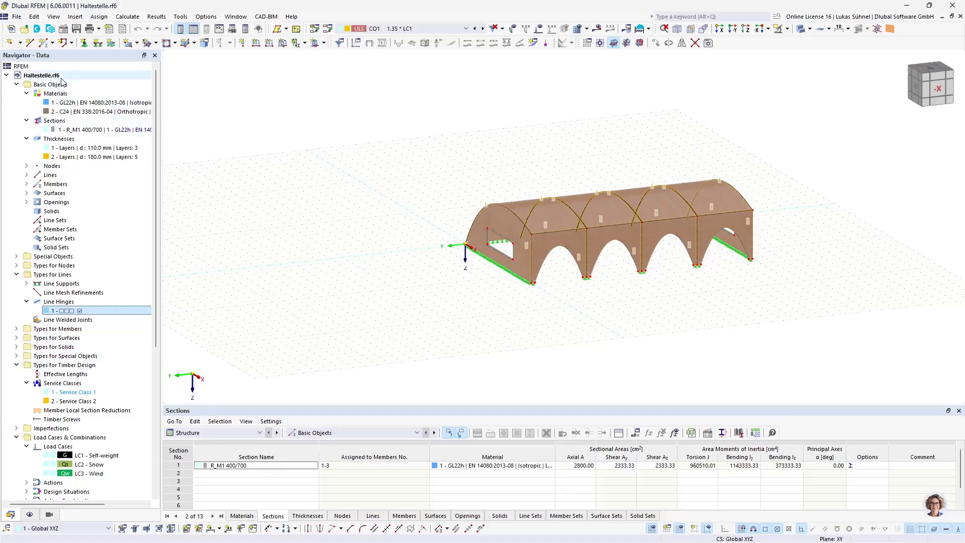
Step: Review the activated add-ons in the Haltestelle model's base data and close it without changes
right_click(41, 76)
click(86, 86)
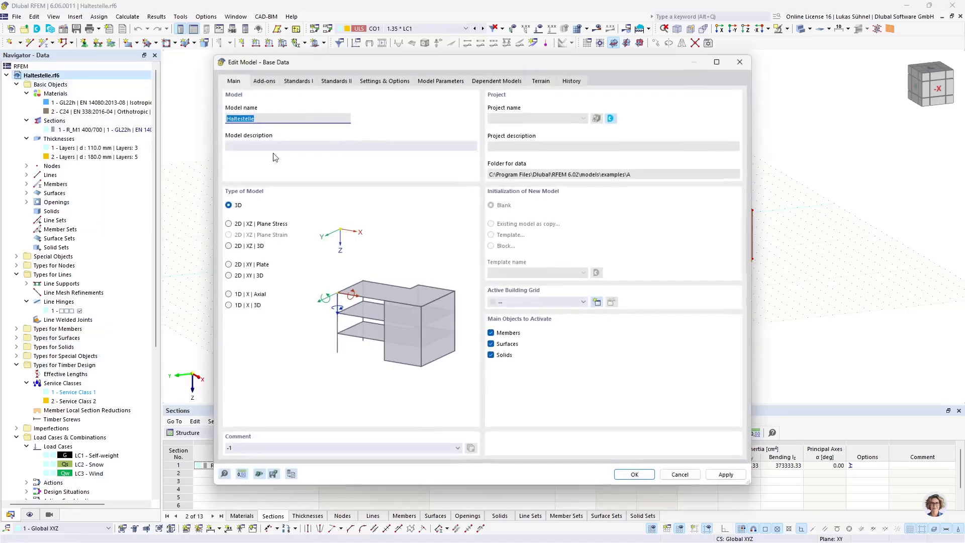
click(264, 81)
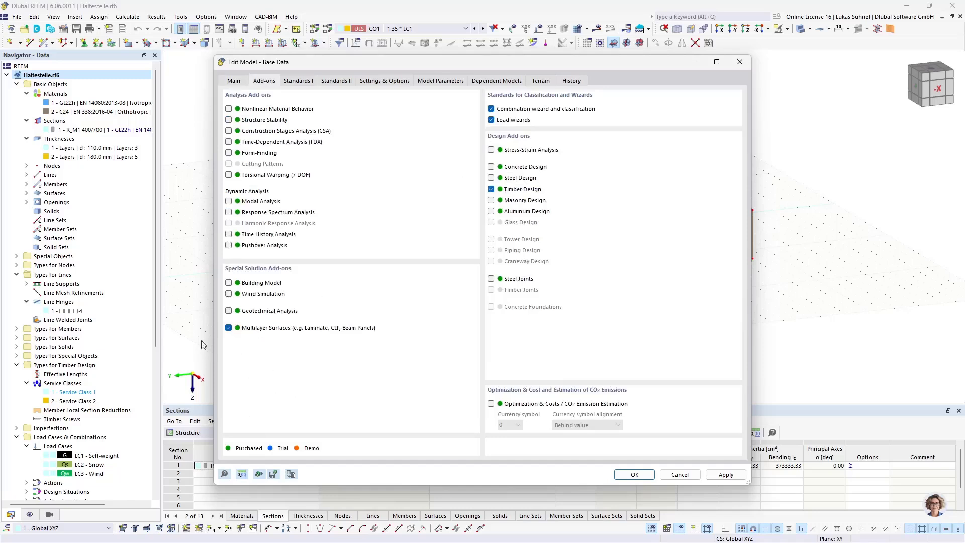
click(681, 475)
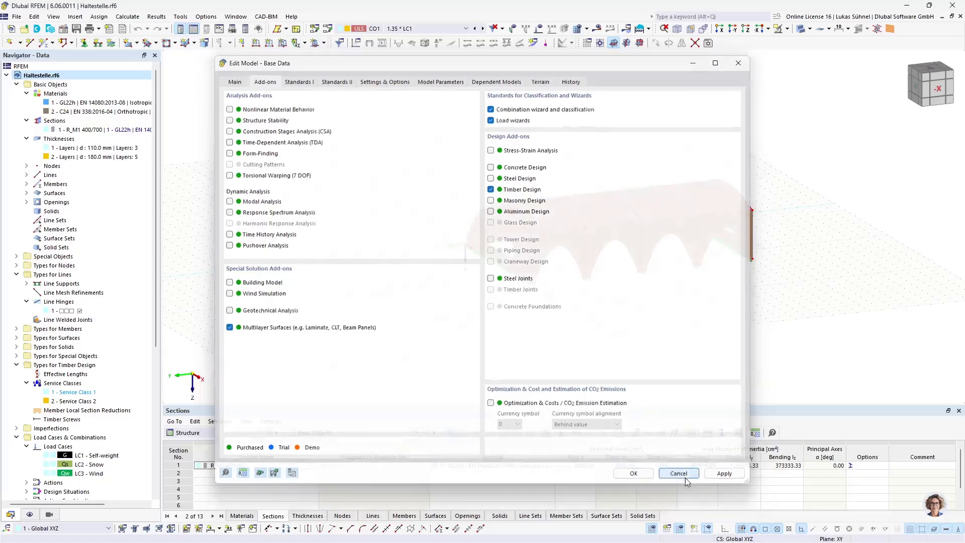
Step: Look up the Save as Template command and the company templates offered for initializing a new model, without creating one
click(16, 16)
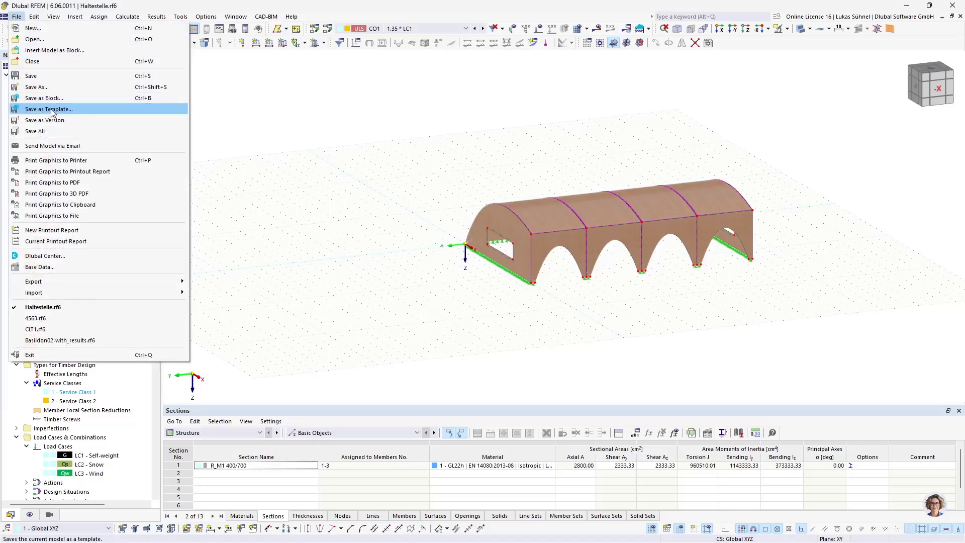
key(Escape)
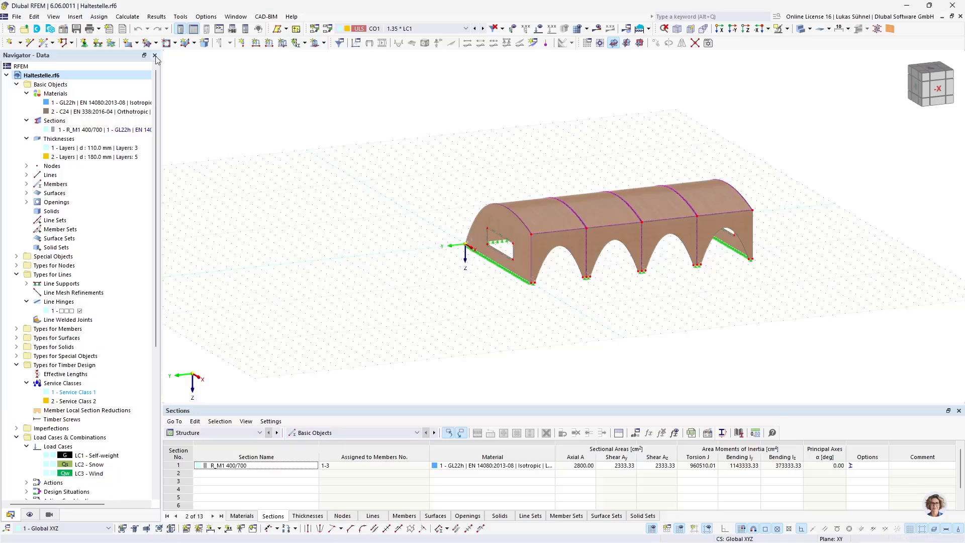
click(14, 31)
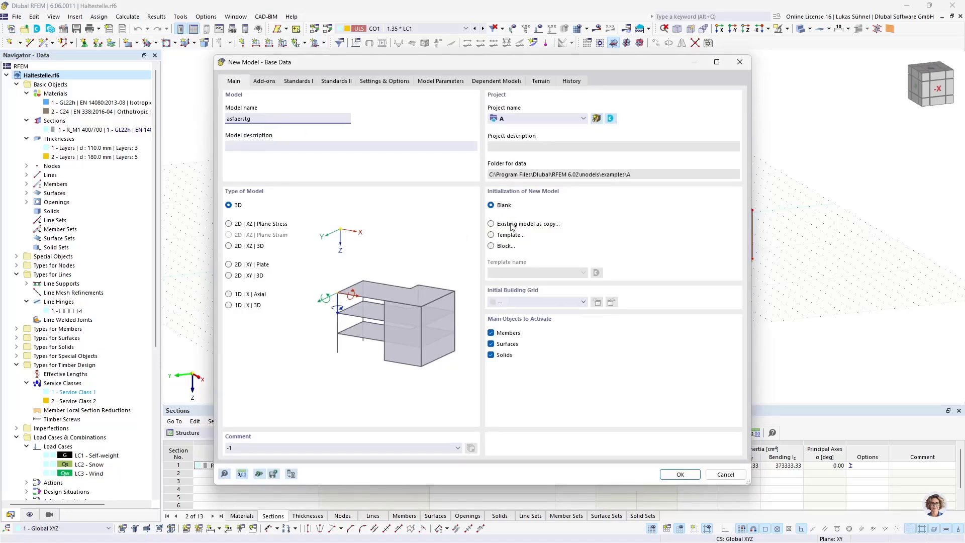
click(491, 234)
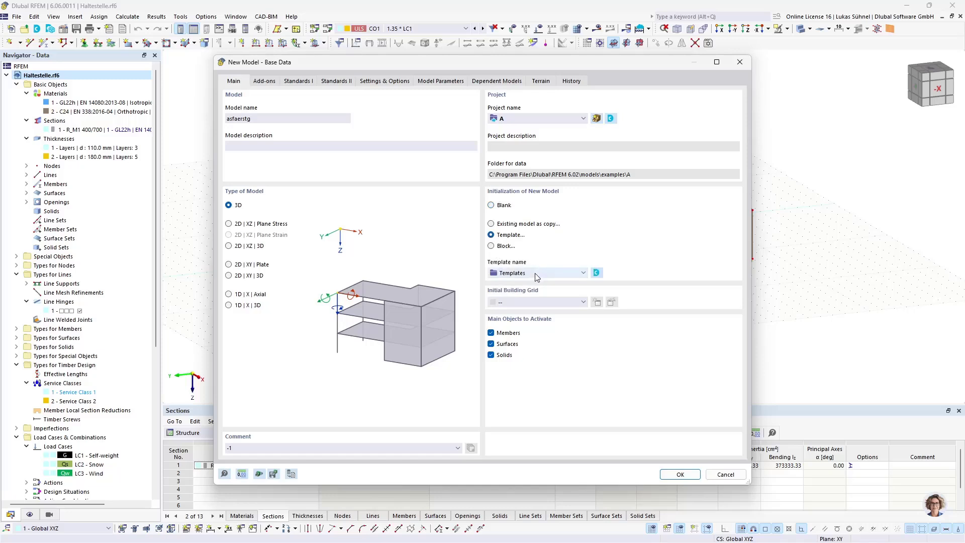
click(535, 273)
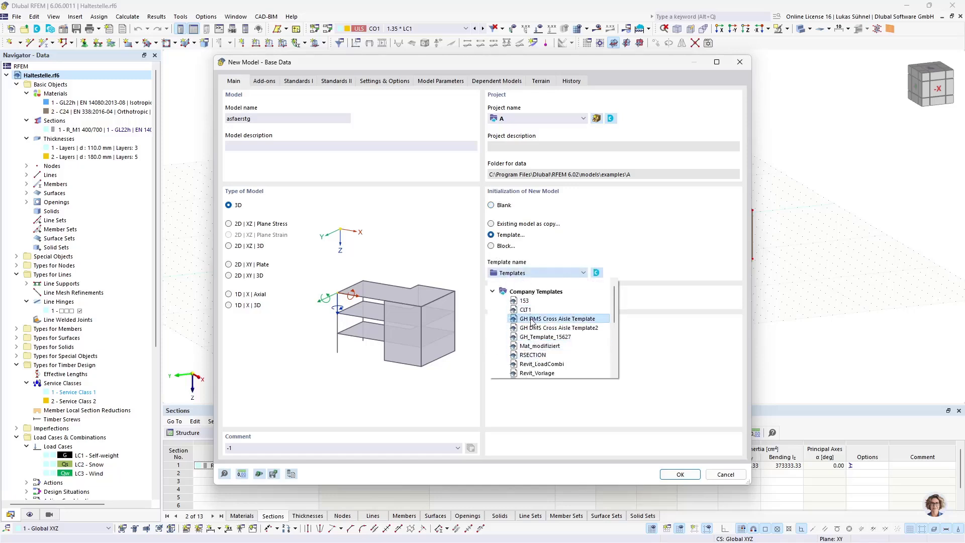
click(677, 301)
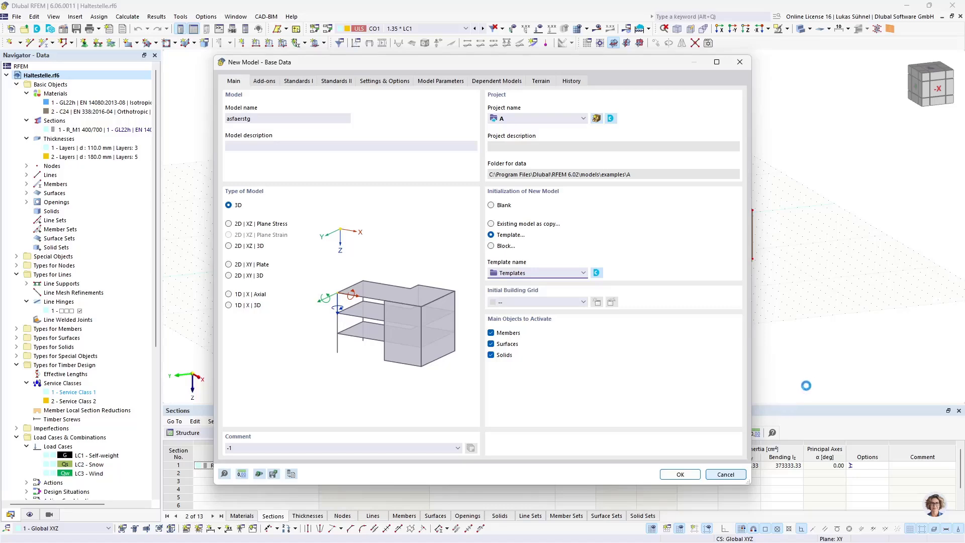
Step: Switch back to Grasshopper and bring the export component with its connected toggles and name panel into view
mouse_move(261, 536)
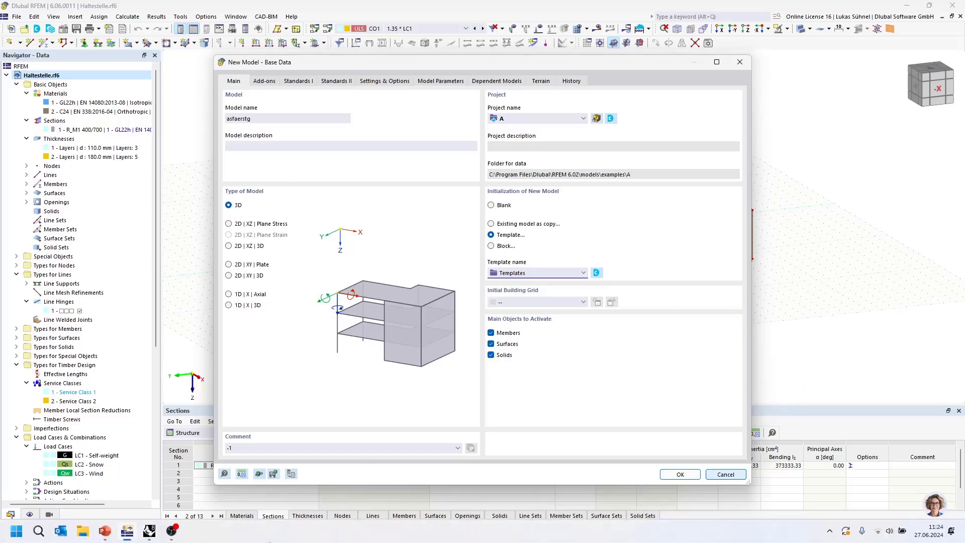
click(171, 532)
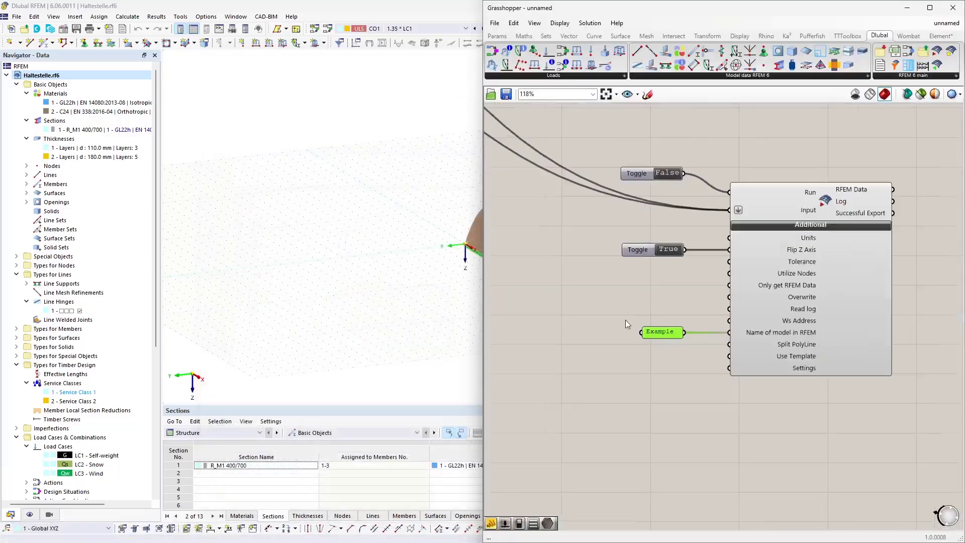
scroll(732, 318, up, 2)
scroll(761, 342, down, 2)
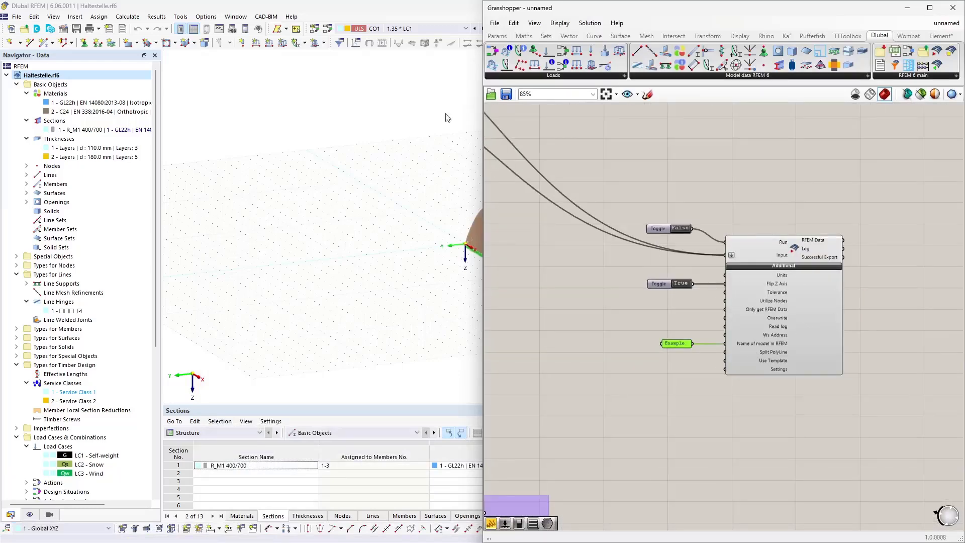
scroll(770, 348, down, 3)
scroll(707, 369, up, 6)
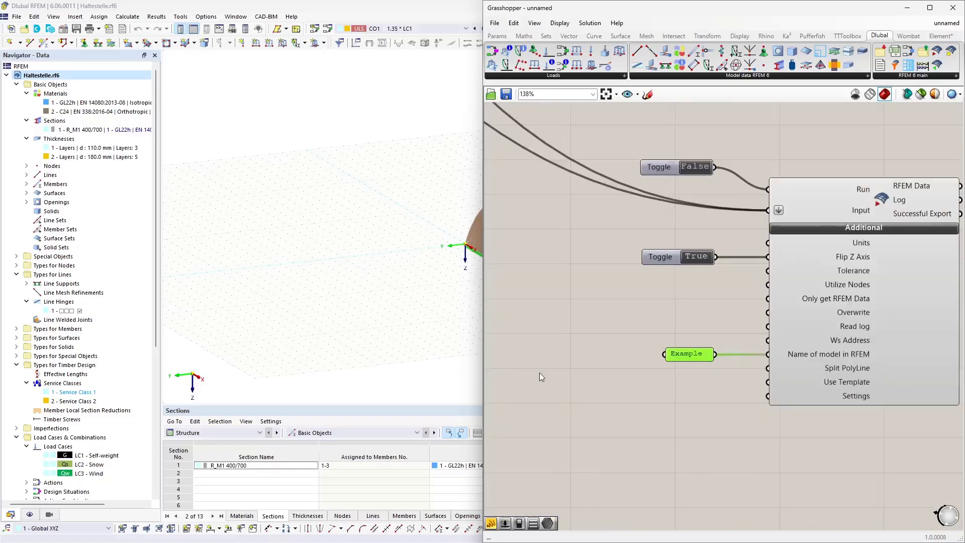
double_click(540, 373)
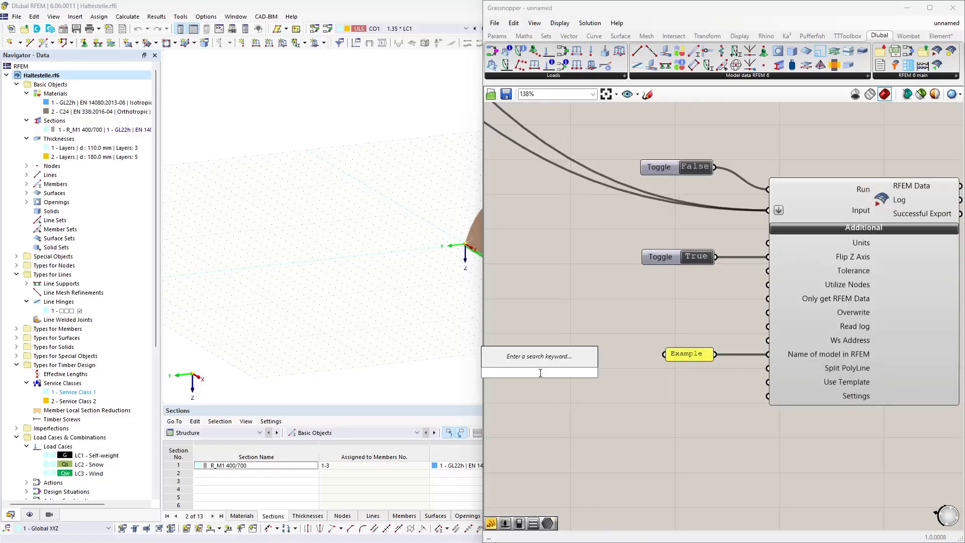
click(675, 413)
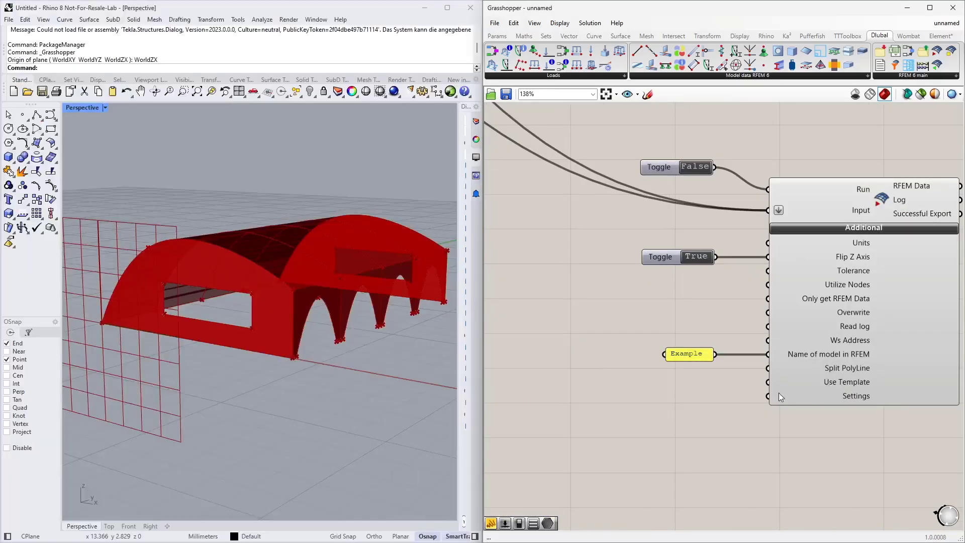
Step: In File Explorer, open C:\Program Files\Dlubal\RFEM 6.02\models\examples\Company Templates, find CLT1.ft6 and copy the folder path
mouse_move(120, 542)
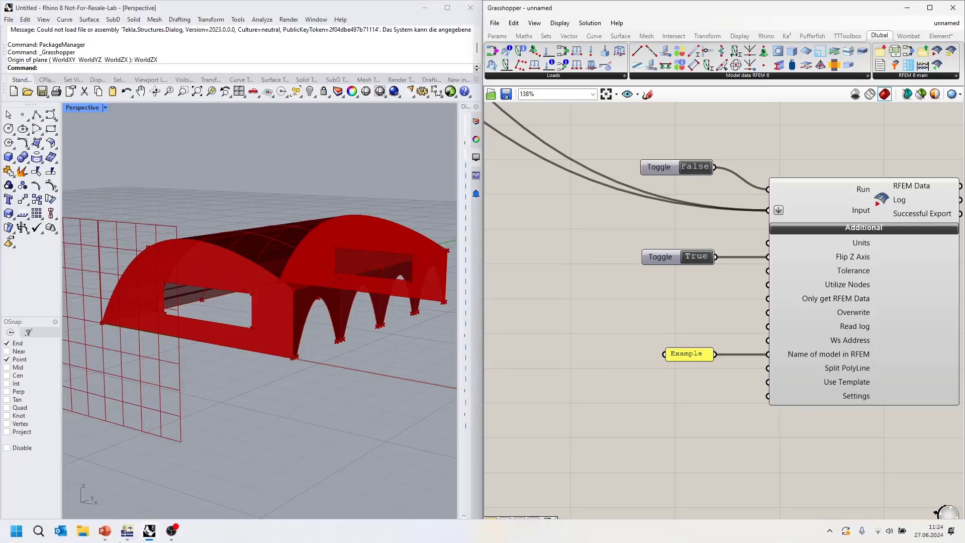
click(82, 534)
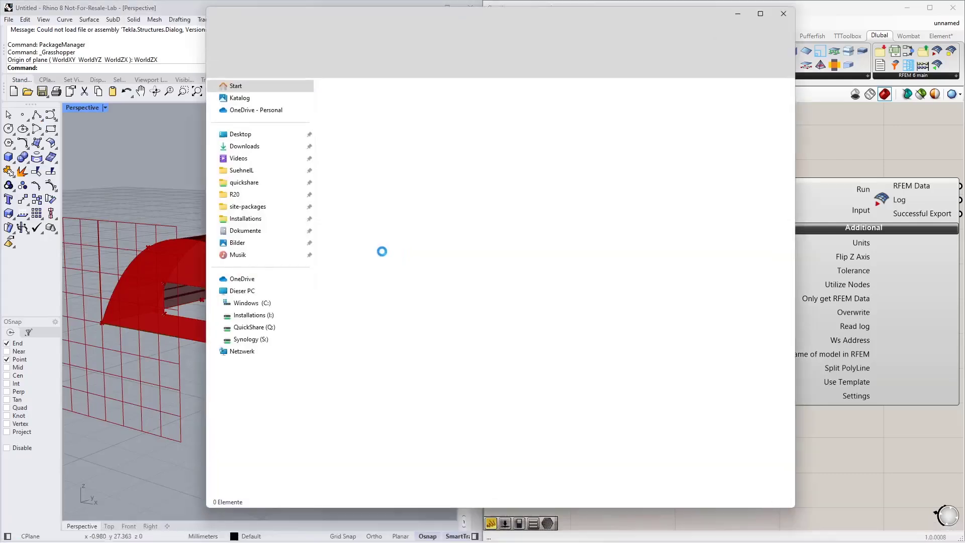
click(261, 303)
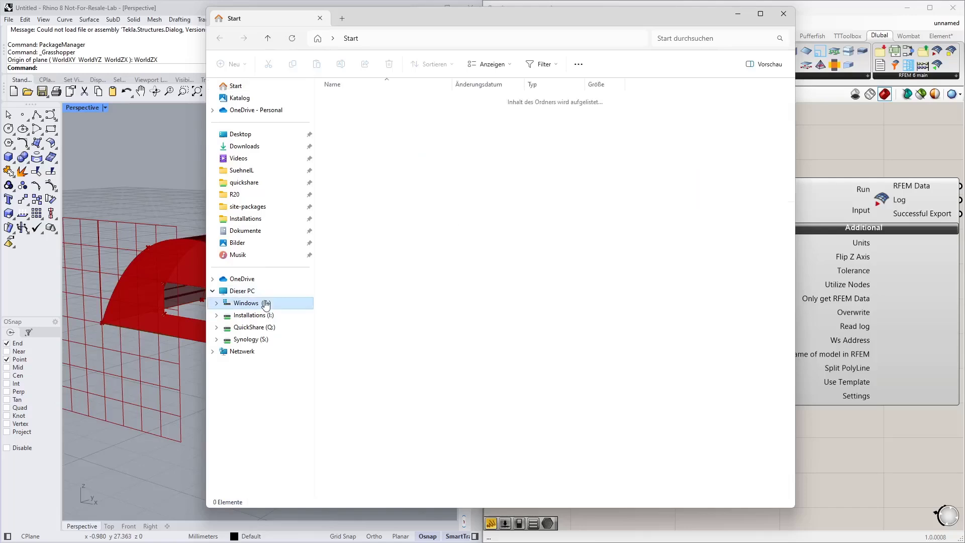
double_click(367, 173)
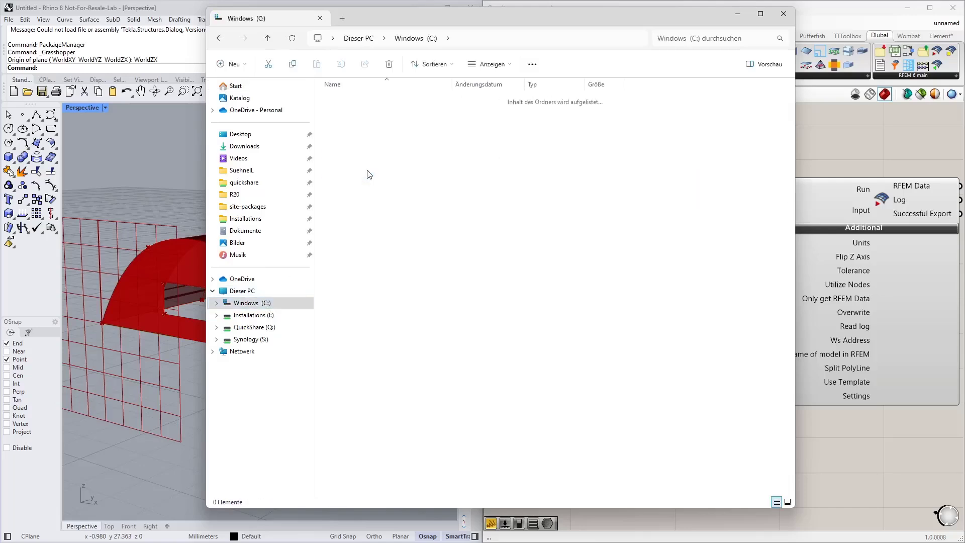
double_click(347, 215)
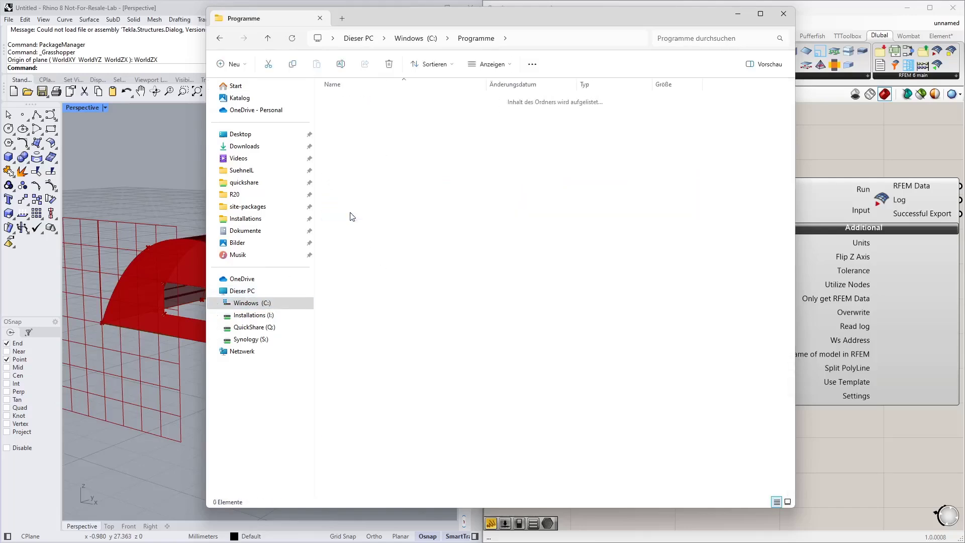
double_click(358, 152)
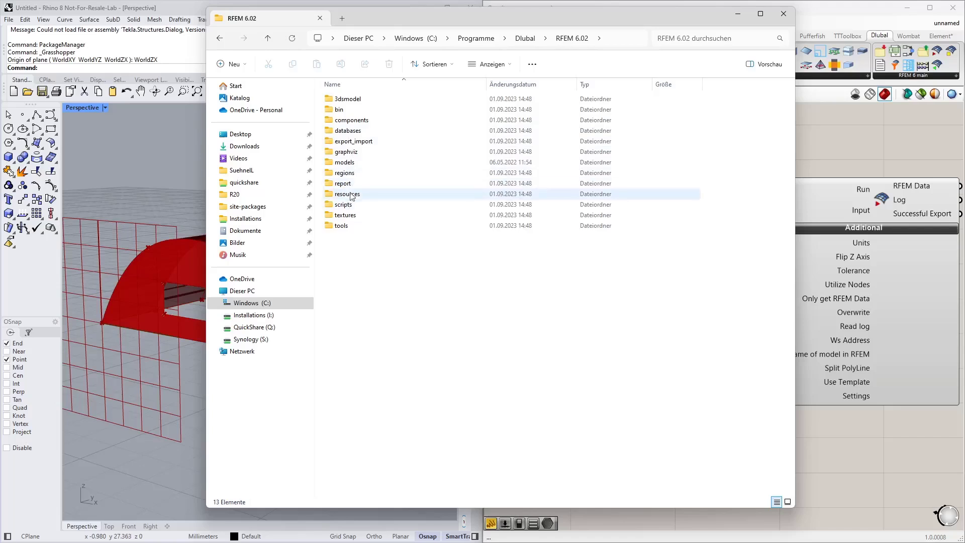
double_click(356, 162)
double_click(349, 102)
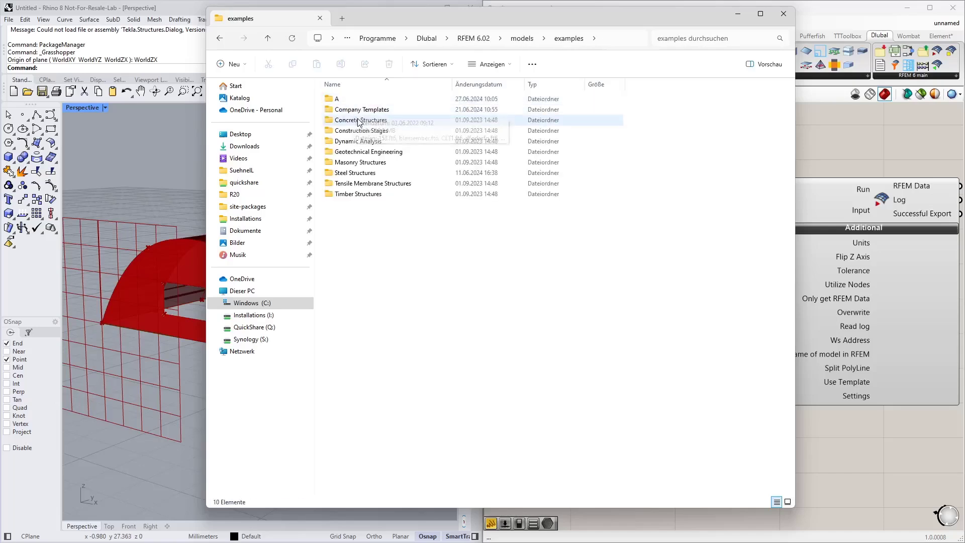
double_click(357, 109)
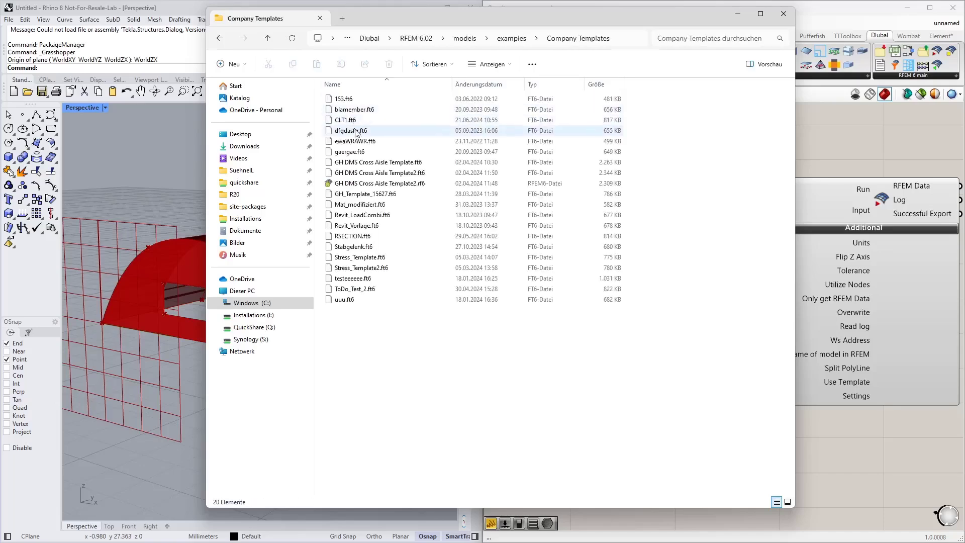
click(353, 121)
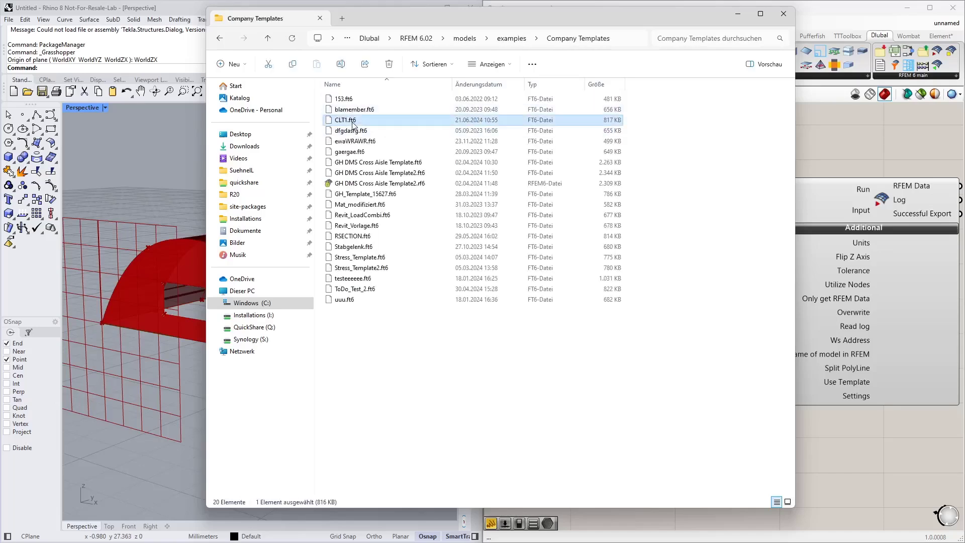
click(628, 40)
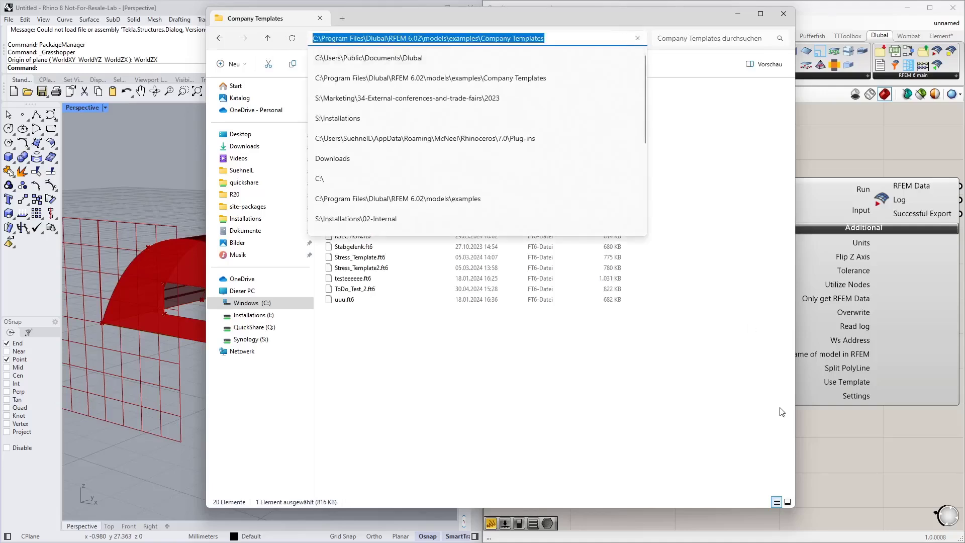
Step: Back in Grasshopper, add a panel containing C:\Program Files\Dlubal\RFEM 6.02\models\examples\Company Templates\CLT1.ft6 beneath the model name panel
click(846, 426)
double_click(631, 424)
text(")
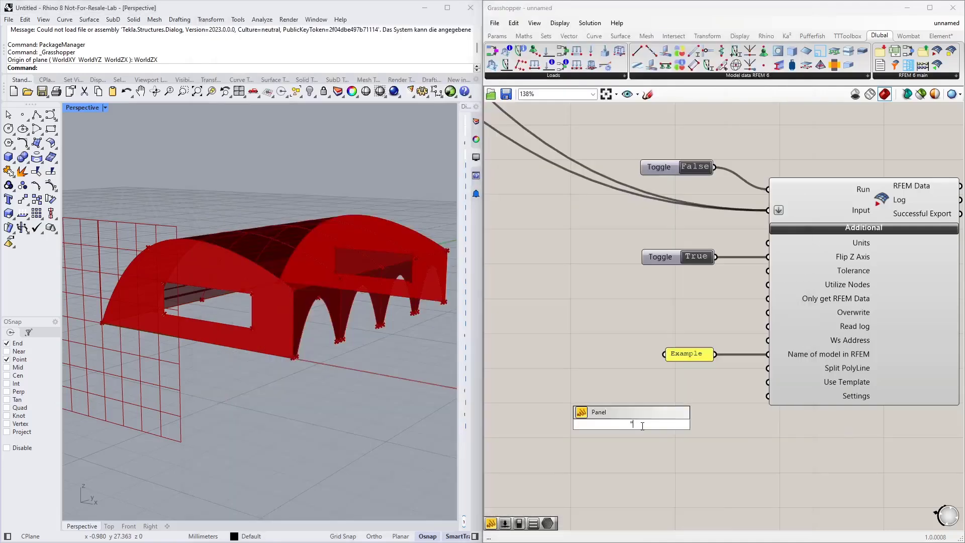
key(ctrl+v)
text(\CLT1.rf6)
key(Return)
scroll(732, 447, down, 3)
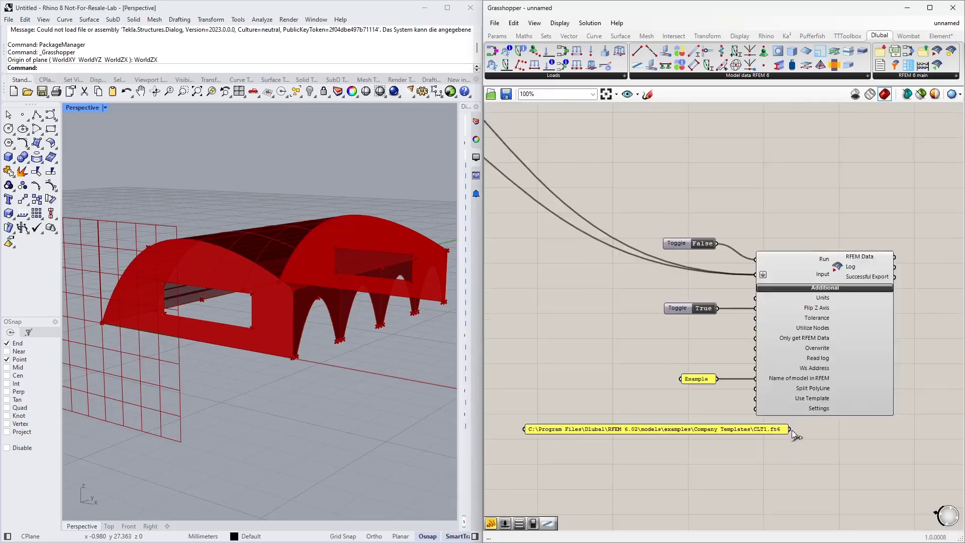
Step: Connect the template path panel to the export component's Use Template input
drag(792, 430, 672, 404)
scroll(706, 252, up, 5)
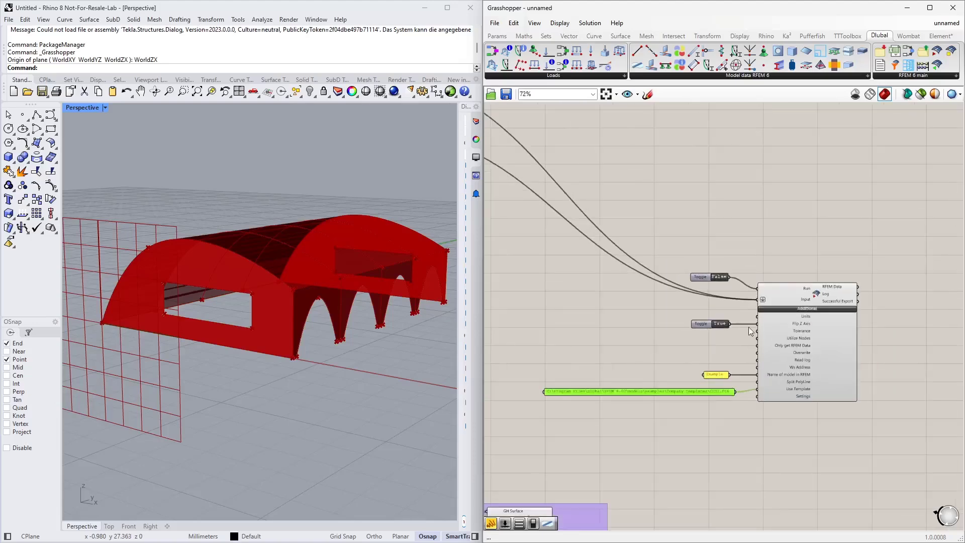
scroll(704, 255, down, 2)
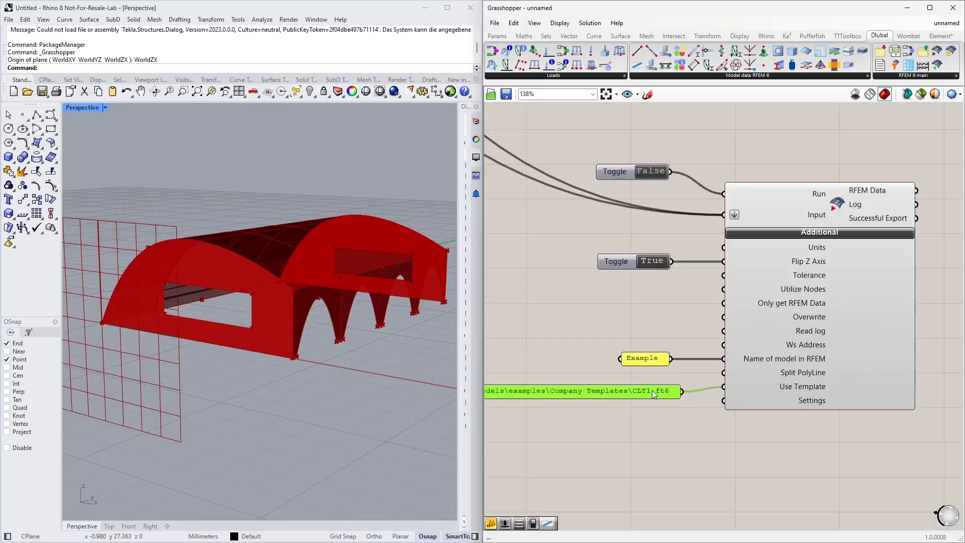
scroll(704, 388, down, 5)
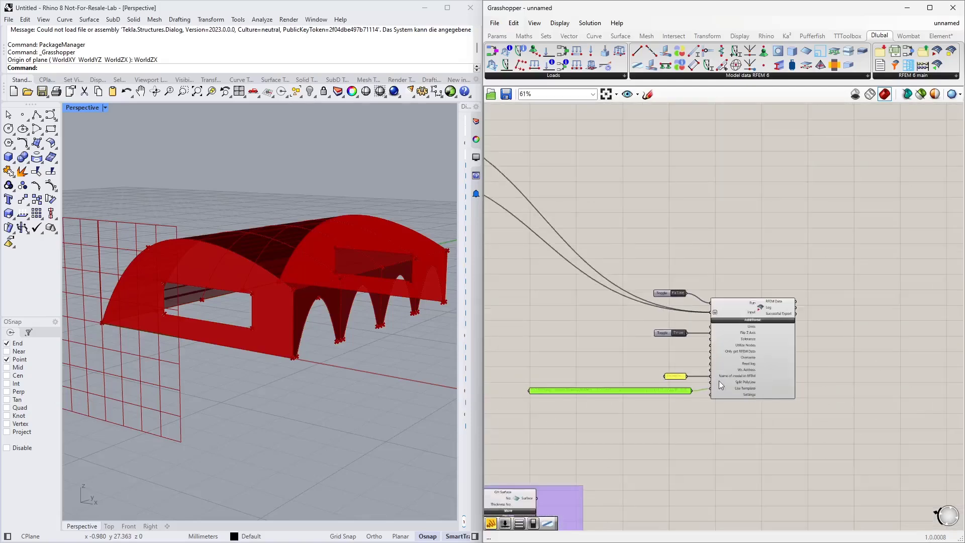
Step: Examine how the Timber Service Class No. slider feeds the surface component's T ULS Cfg No. and T Serv. Cl. No. inputs
scroll(750, 289, down, 4)
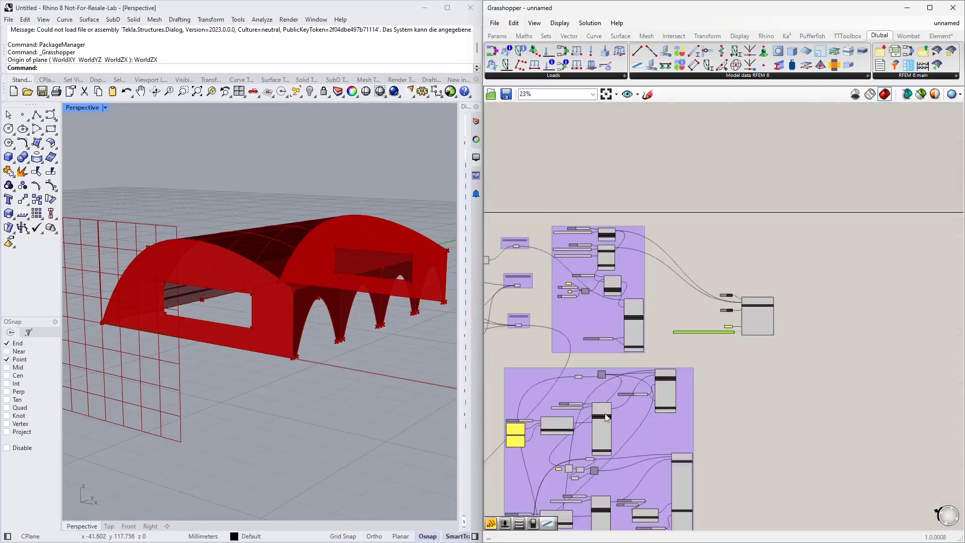
right_drag(731, 403, 756, 315)
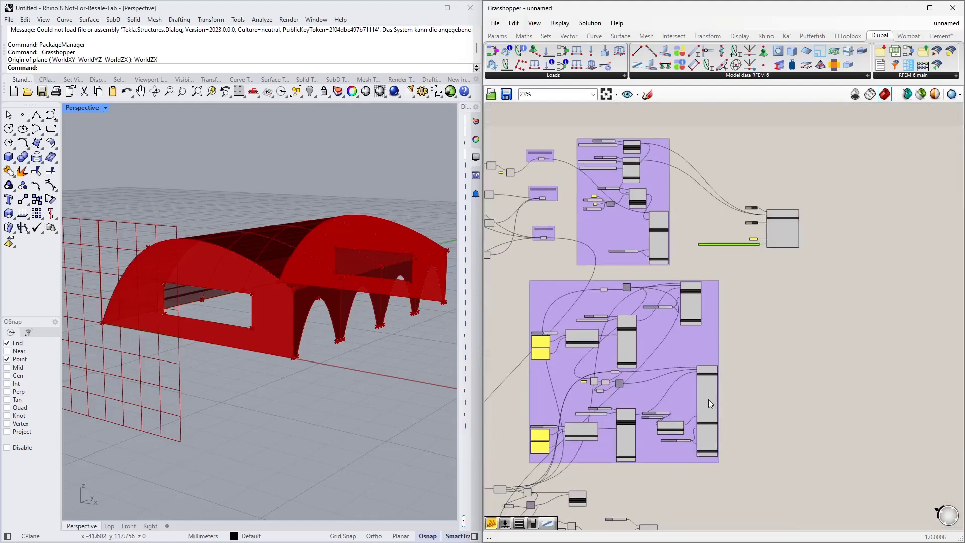
scroll(681, 422, up, 6)
right_drag(822, 253, 854, 423)
right_drag(852, 187, 854, 267)
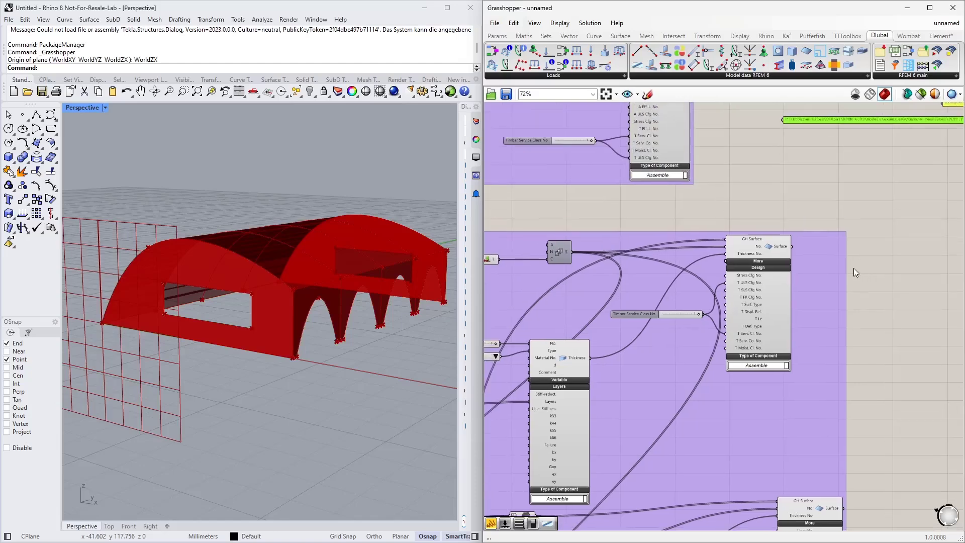
scroll(738, 294, up, 4)
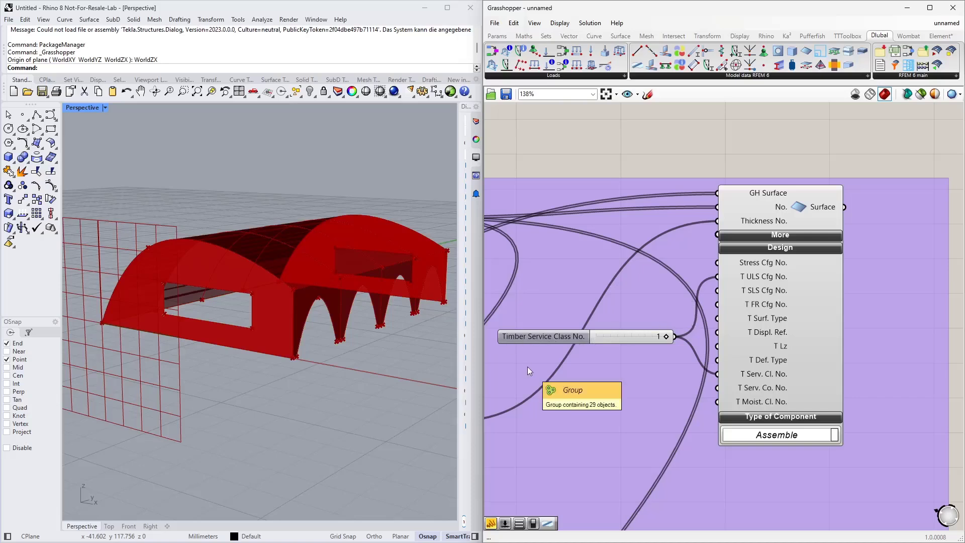
mouse_move(748, 281)
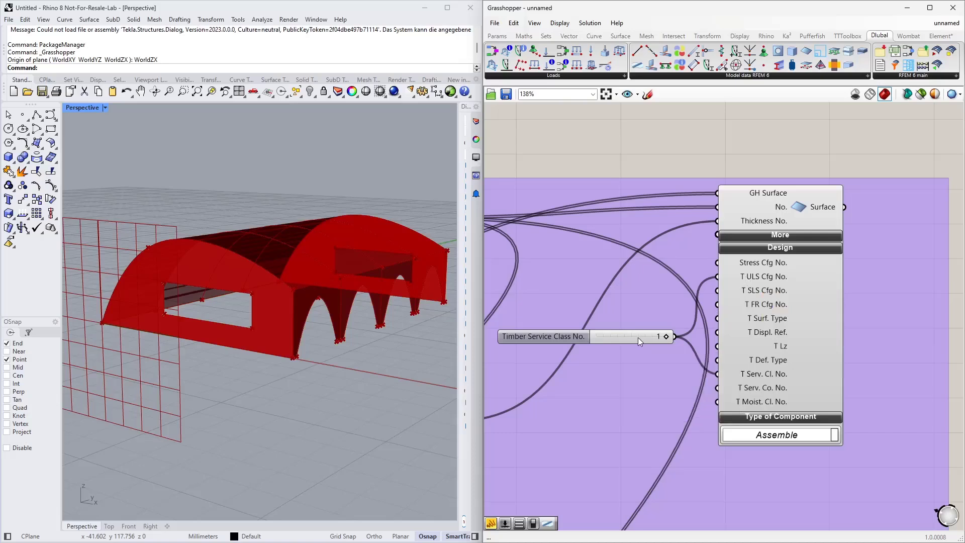
click(638, 336)
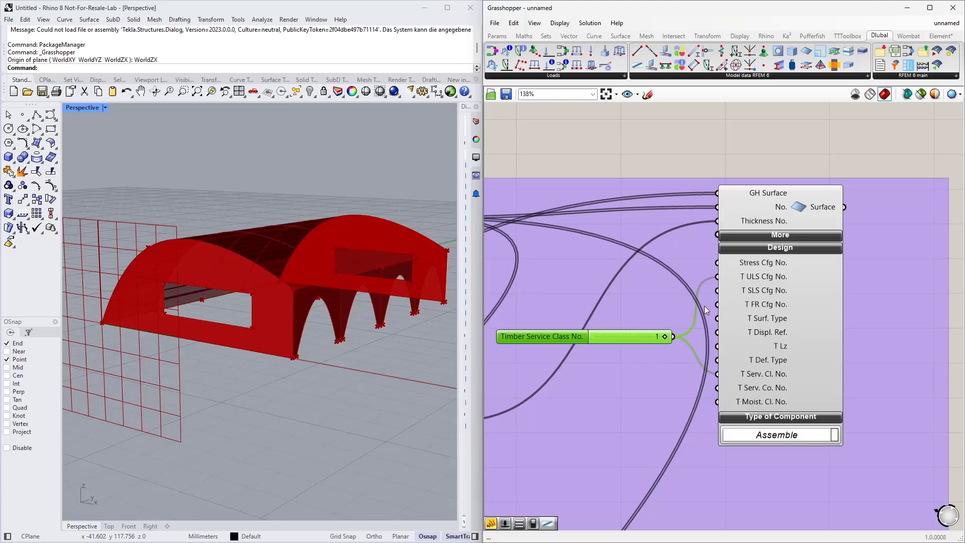
scroll(710, 372, down, 2)
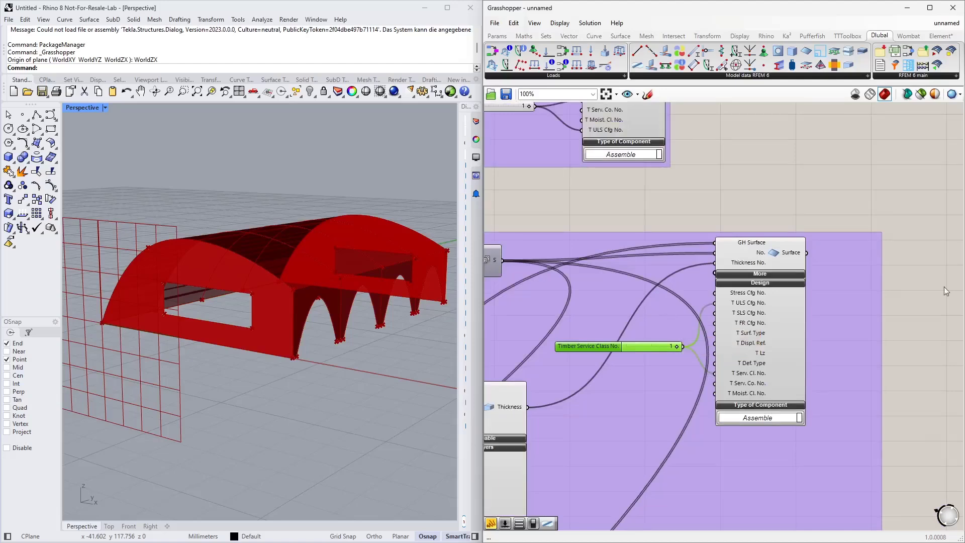
click(795, 203)
Step: Switch to the already open BSH_Struktur_EN definition and bring all of its component groups into view
scroll(724, 274, down, 3)
right_drag(728, 273, 600, 354)
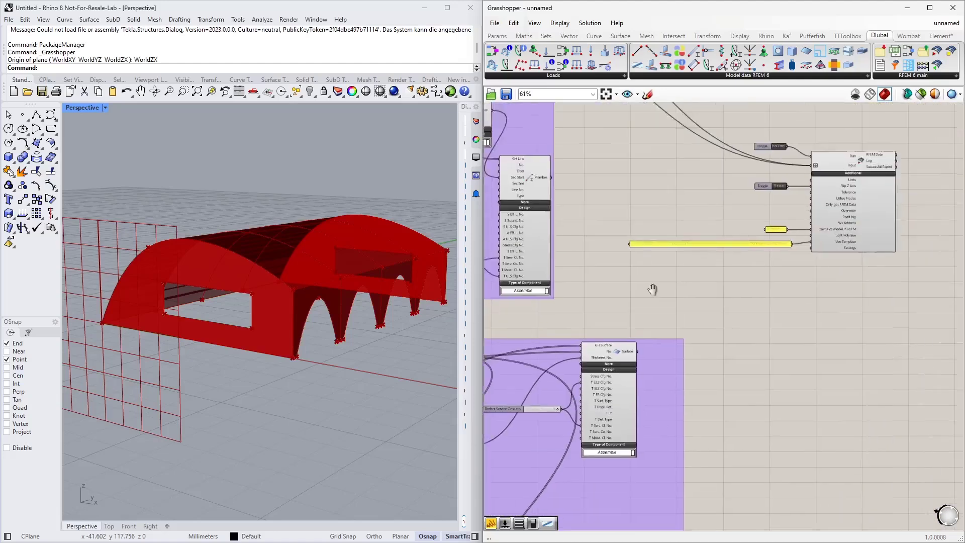
scroll(738, 234, up, 4)
scroll(743, 203, down, 4)
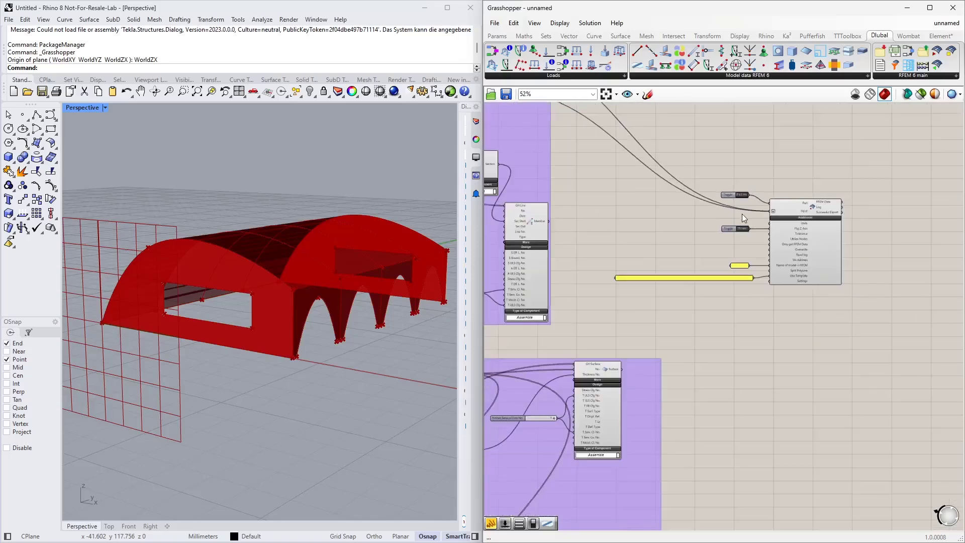
mouse_move(952, 24)
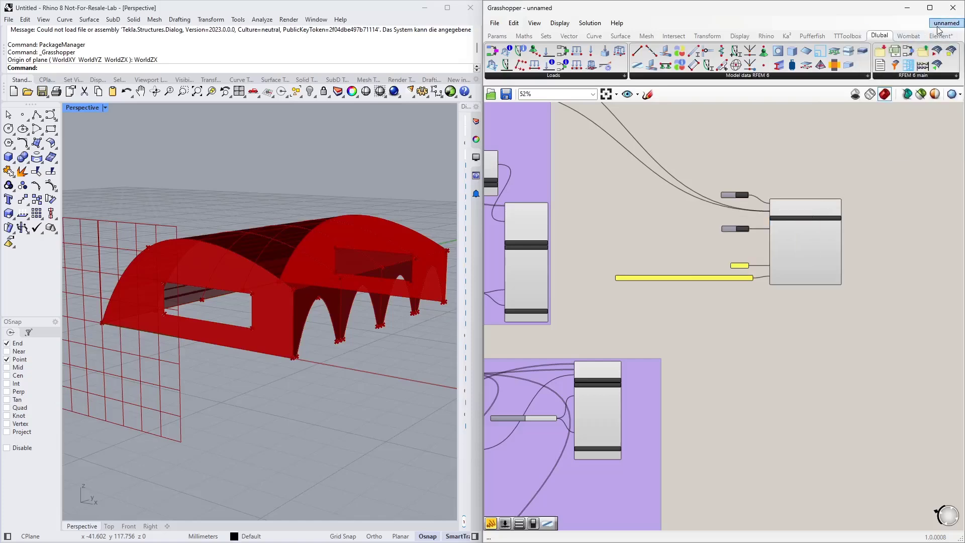
click(894, 150)
scroll(641, 295, down, 10)
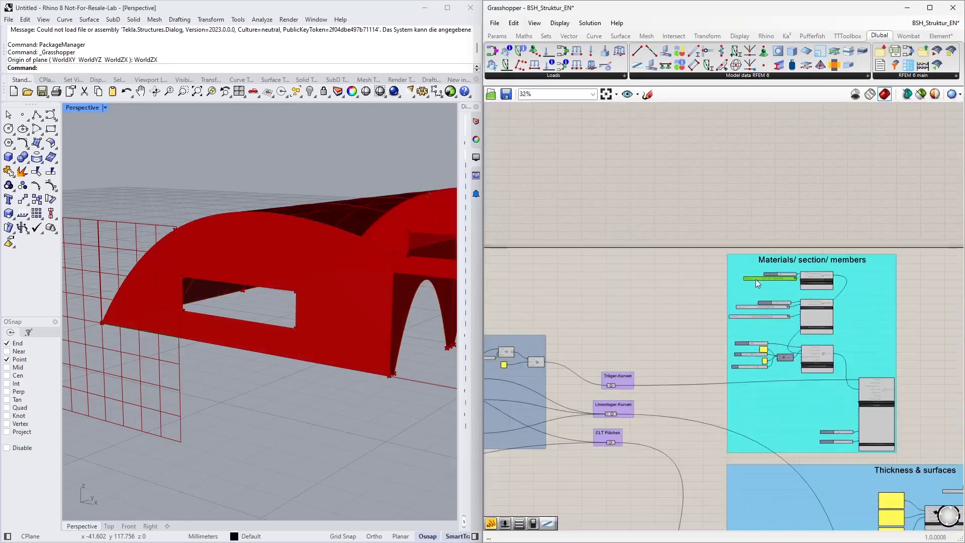
right_drag(665, 376, 674, 324)
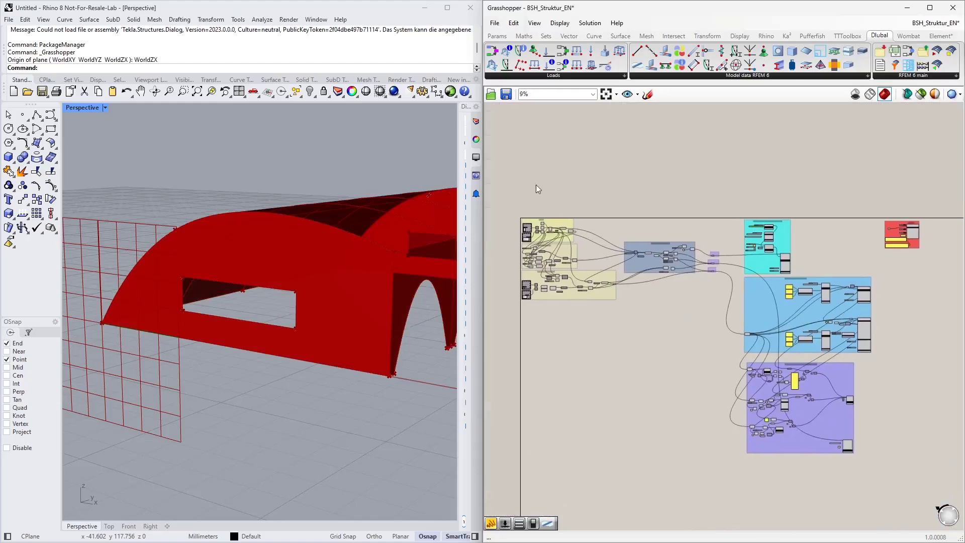
Step: Examine the component groups of the BSH_Struktur_EN definition, especially the thickness and surfaces group and the line hinges and supports group
drag(497, 180, 936, 394)
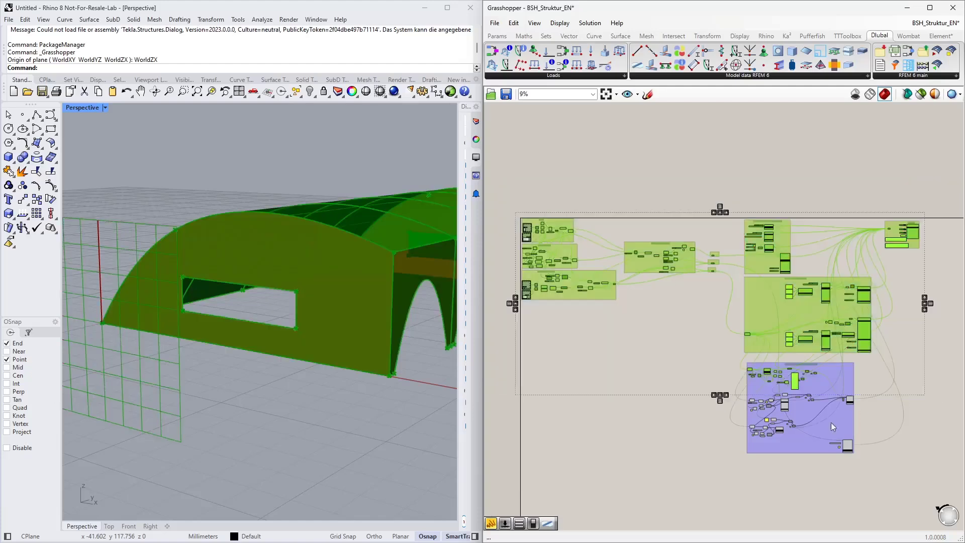
scroll(763, 424, up, 10)
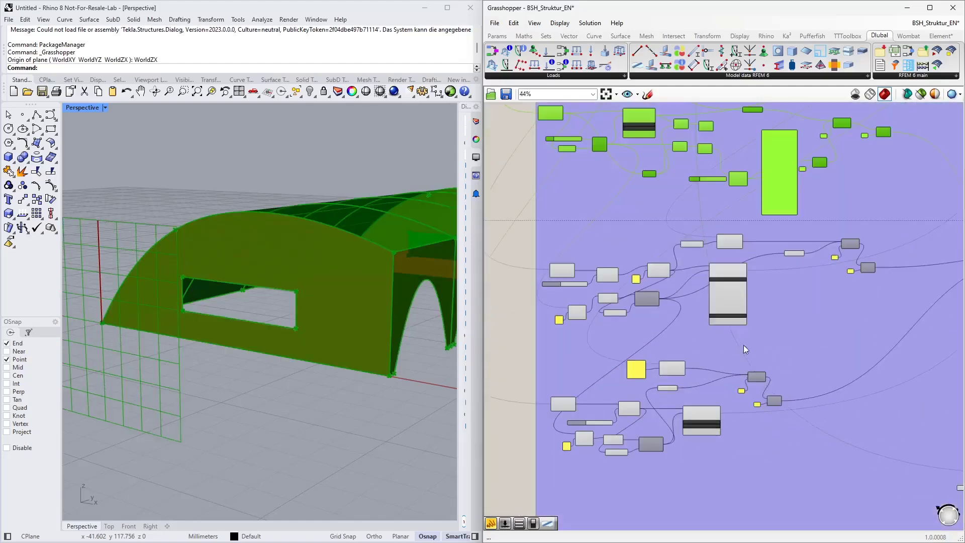
scroll(630, 354, down, 8)
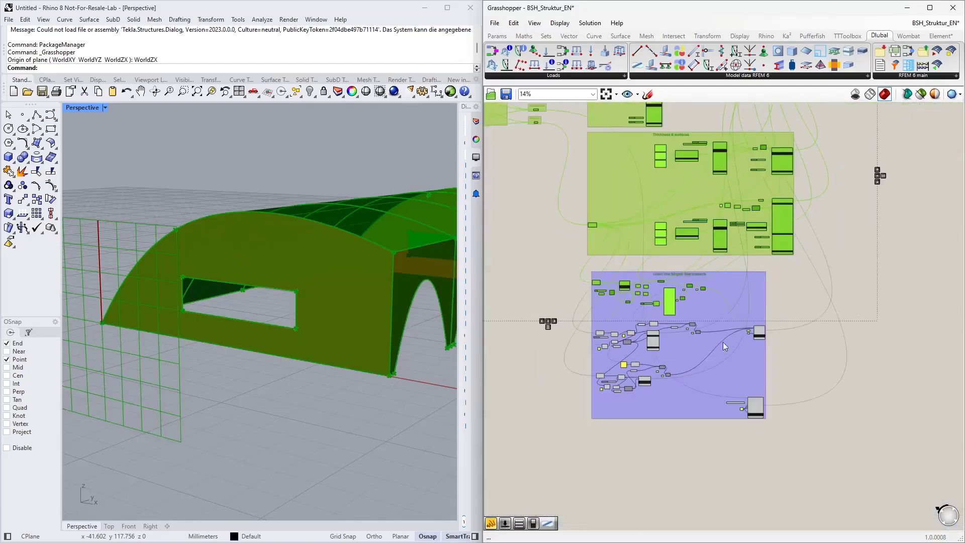
click(860, 297)
right_drag(850, 216, 803, 275)
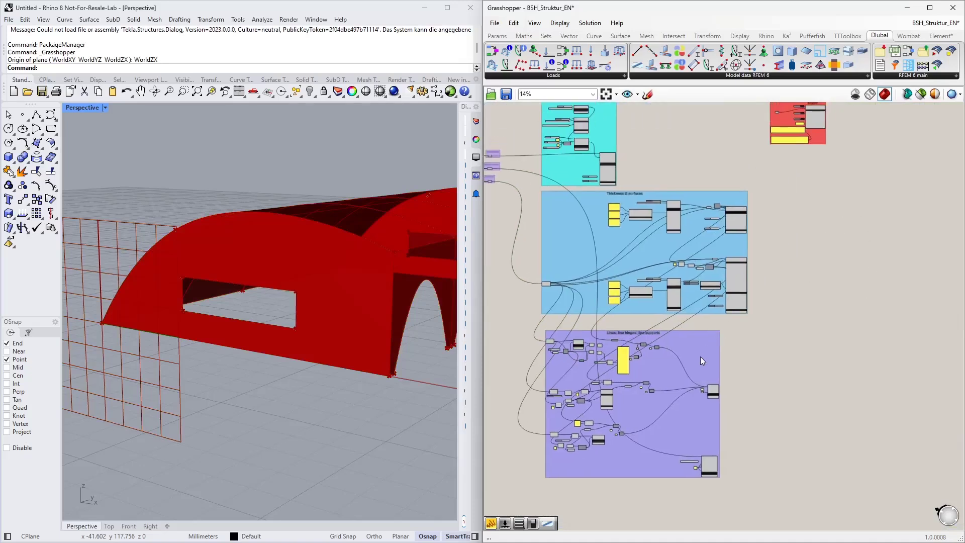
right_drag(702, 360, 678, 379)
right_drag(698, 324, 682, 392)
Step: Dock the Grasshopper window over the Rhino half of the screen to uncover the windows on the other half
drag(706, 10, 1, 201)
click(408, 155)
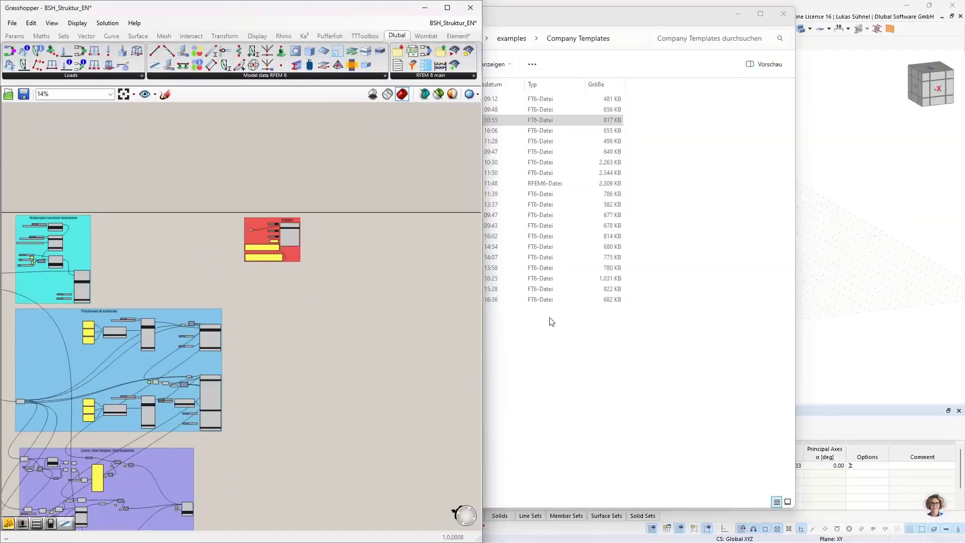
Step: Switch to RFEM and place its window in the free half of the screen beside Grasshopper
key(alt+Tab)
key(alt+Tab)
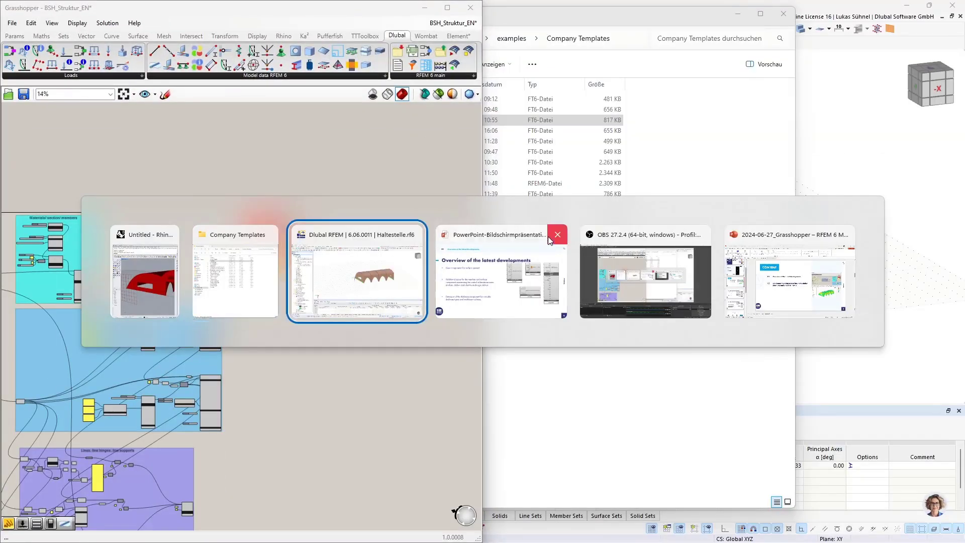
key(super+Down)
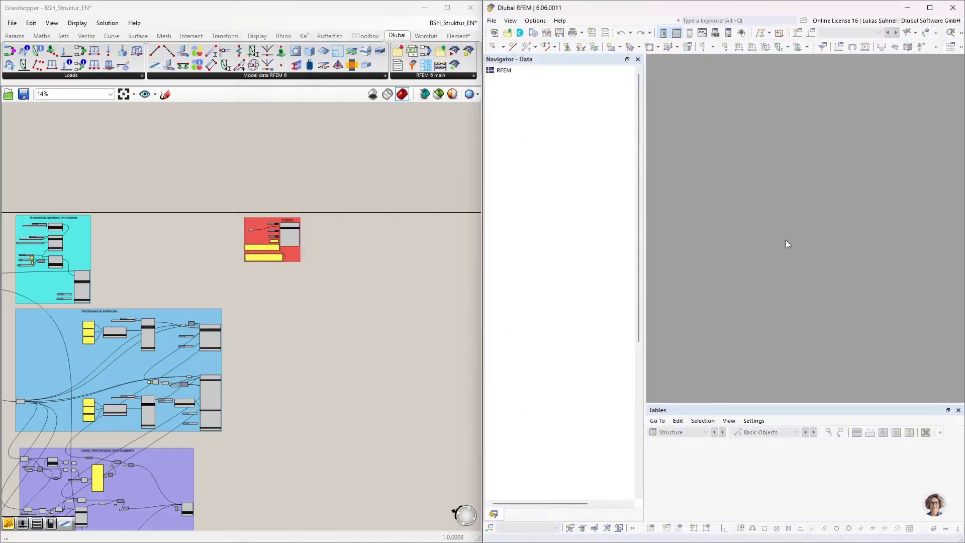
Step: Delete the CLT3.ft6 path panel in the Export group and move the CLT1.ft6 panel up beside the Use Template input
scroll(259, 237, up, 10)
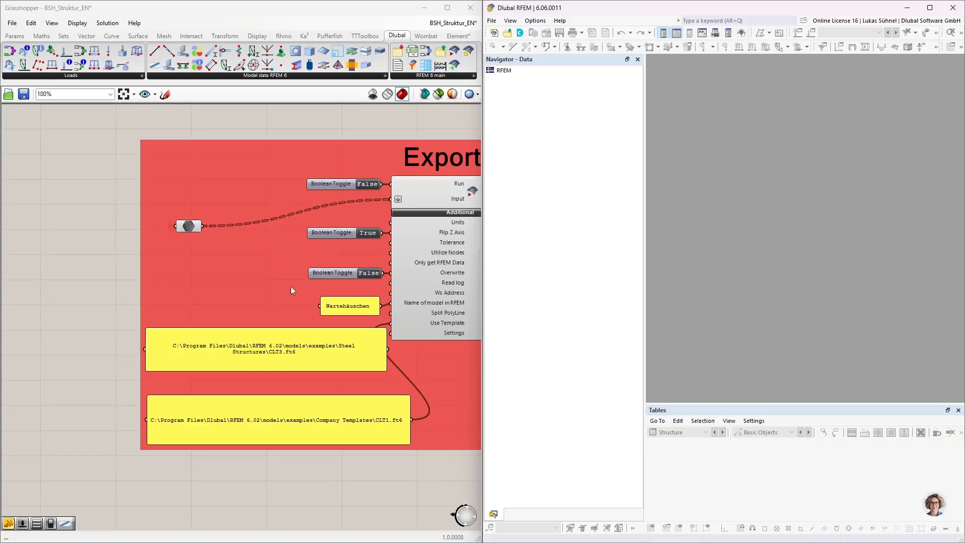
click(330, 358)
key(Delete)
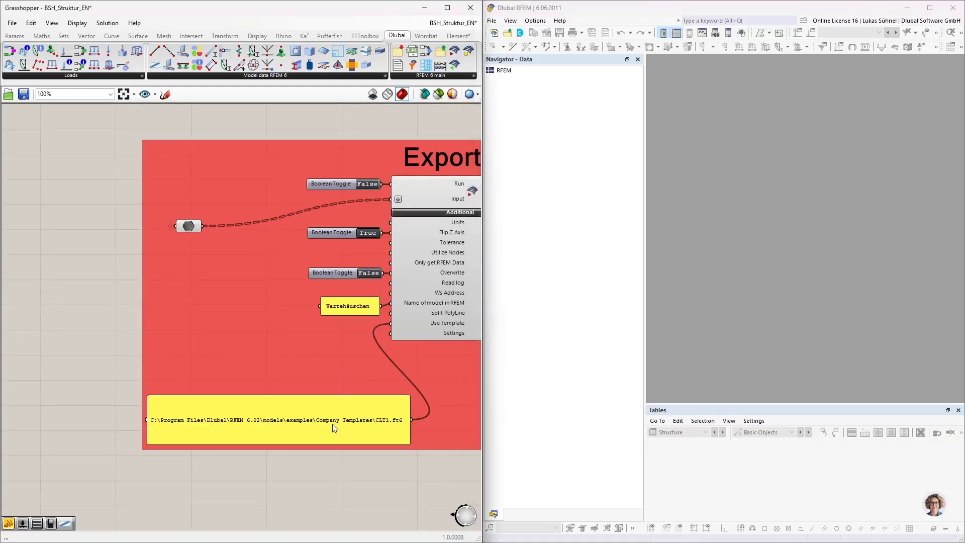
drag(332, 424, 285, 358)
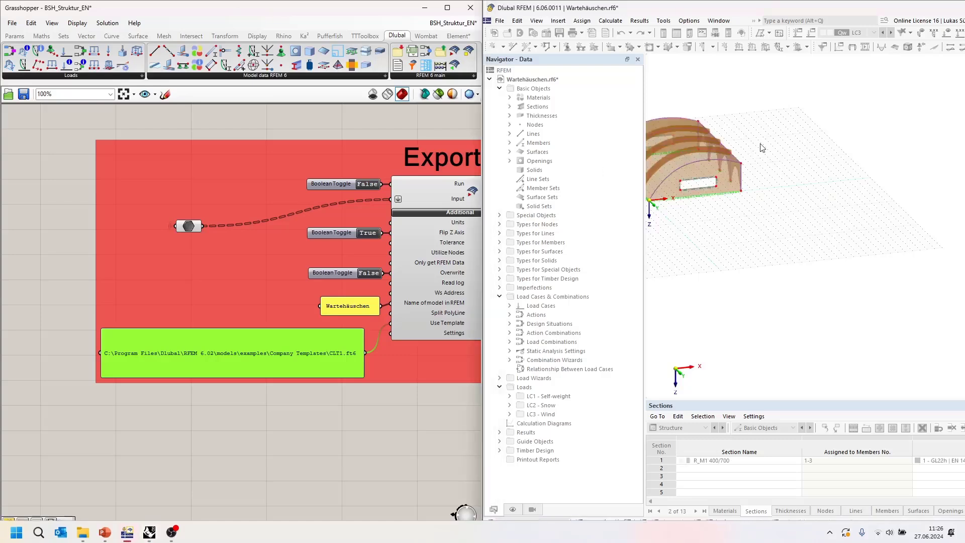
Step: Run the export of the Wartehäuschen model to RFEM and set the Run toggle back to False
double_click(369, 184)
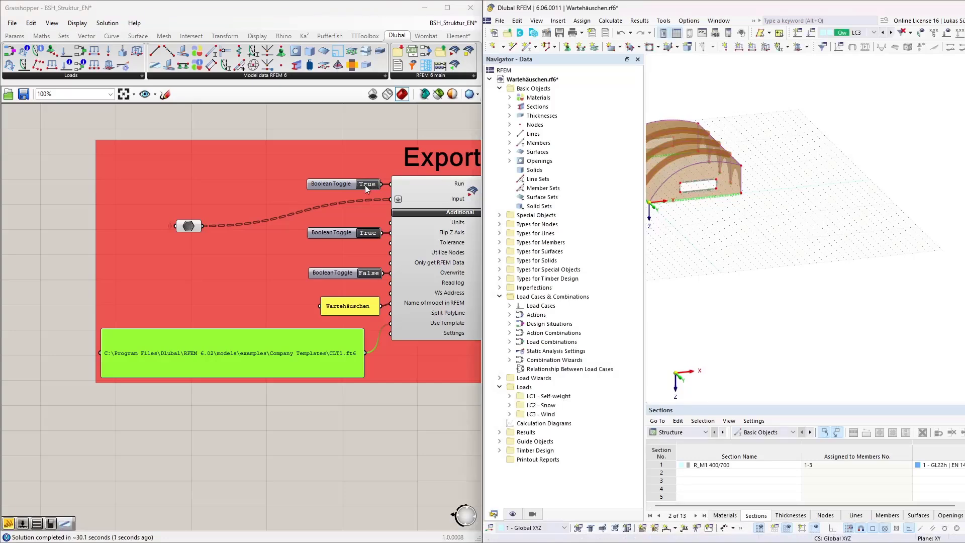
scroll(367, 184, up, 3)
scroll(322, 269, down, 3)
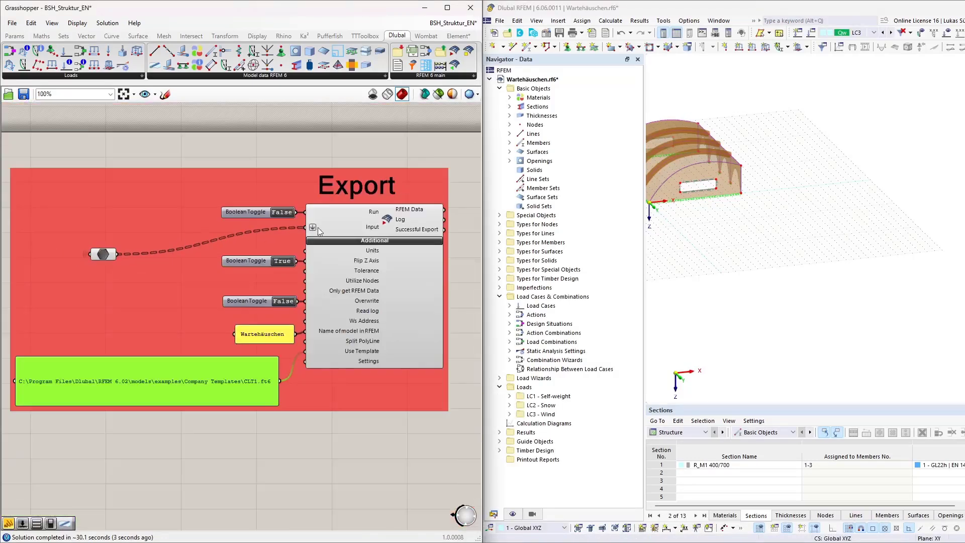
Step: Examine the exported hall in RFEM and the layer build-up of its 180 mm five-layer thickness
ctrl+middle_drag(792, 224, 711, 245)
scroll(711, 245, up, 5)
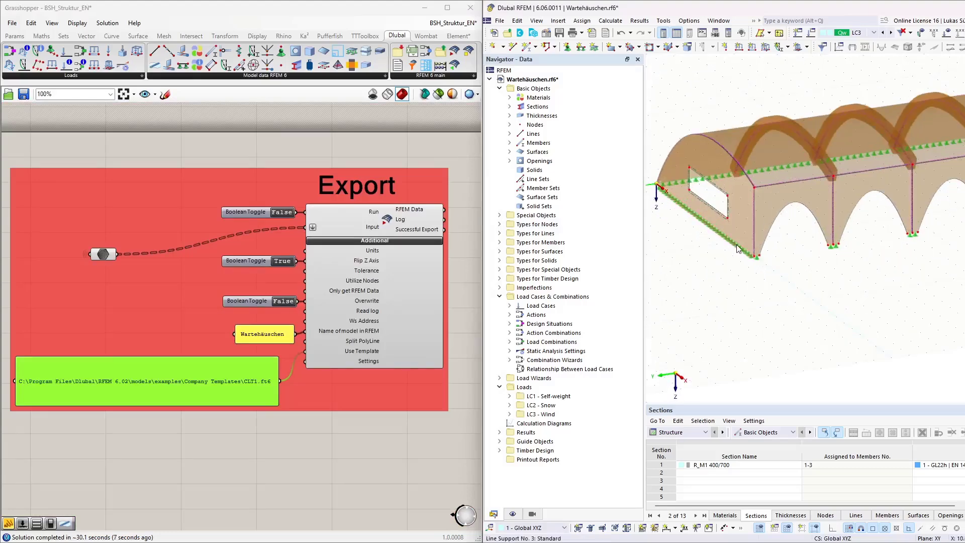
ctrl+middle_drag(811, 272, 805, 300)
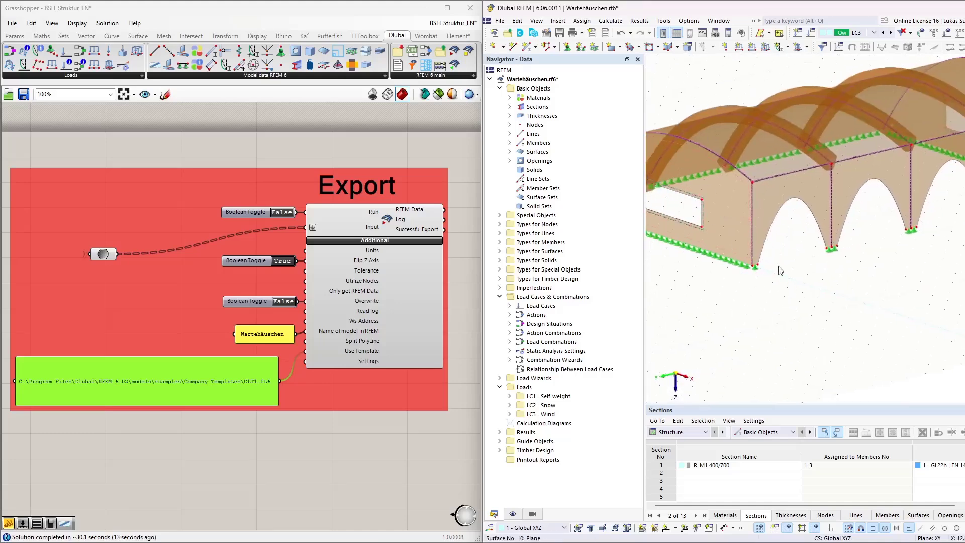
double_click(542, 116)
click(545, 133)
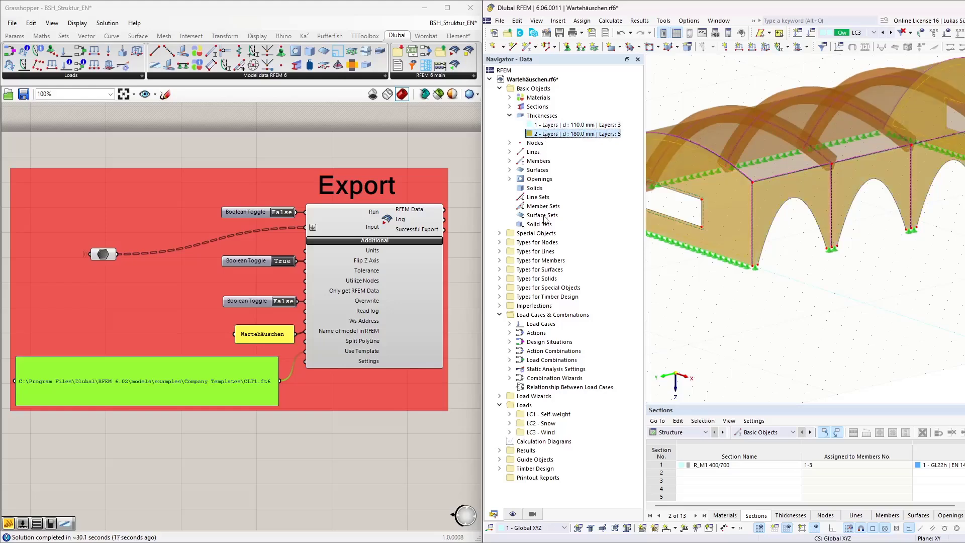
double_click(573, 133)
click(494, 105)
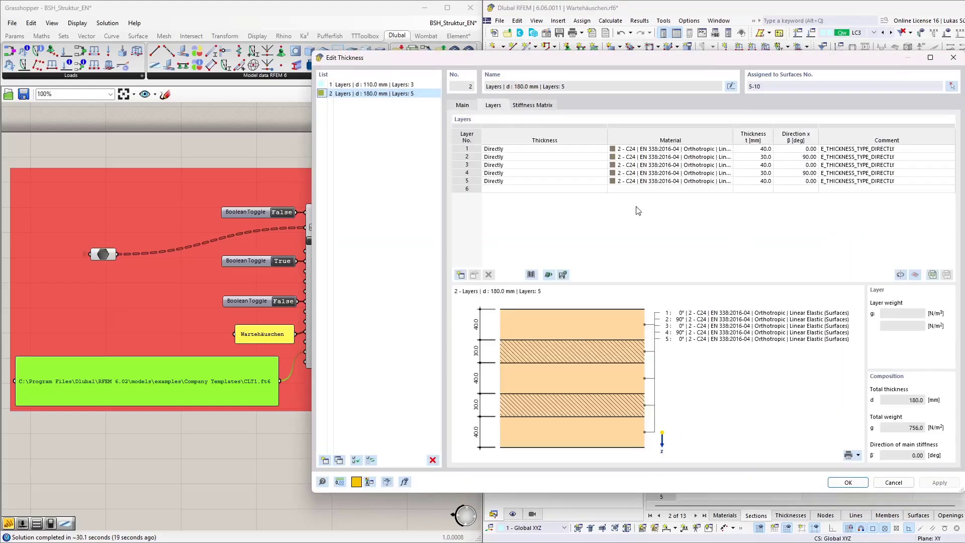
click(894, 483)
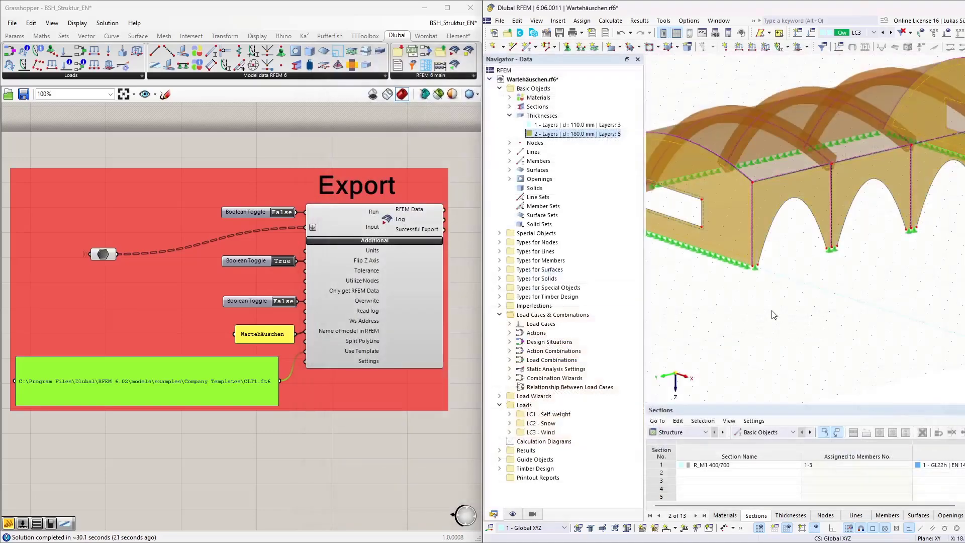
Step: Maximize the RFEM window and generate the finite element mesh of the hall
ctrl+middle_drag(819, 308, 783, 278)
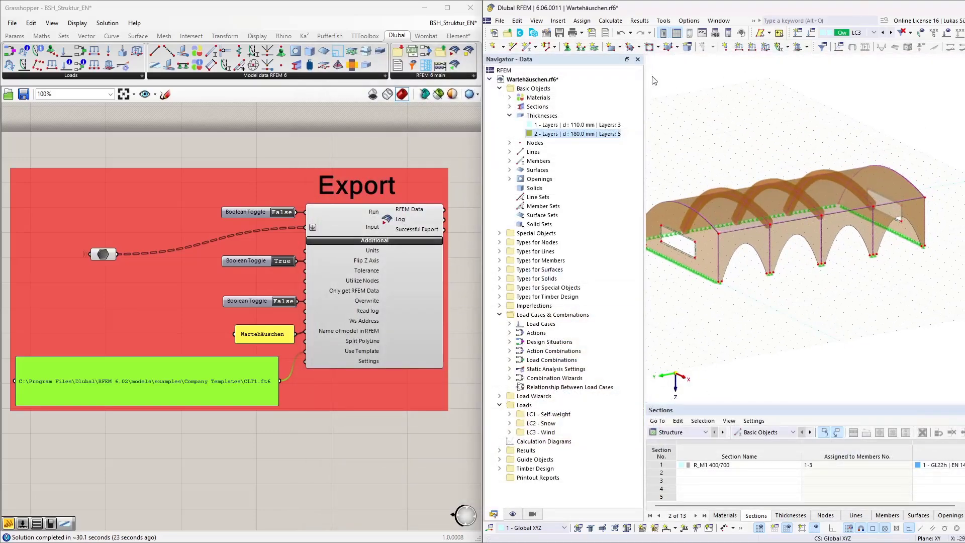
key(super+Up)
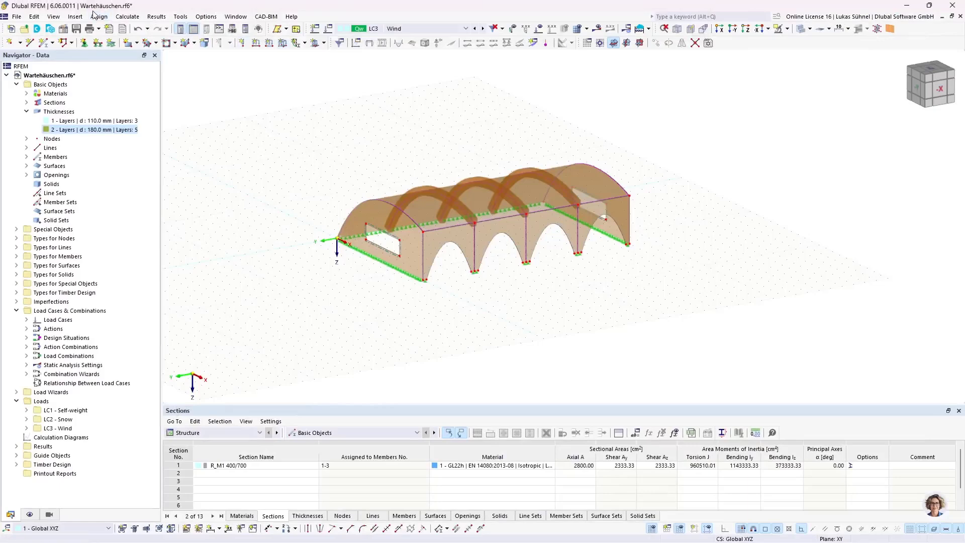
click(123, 19)
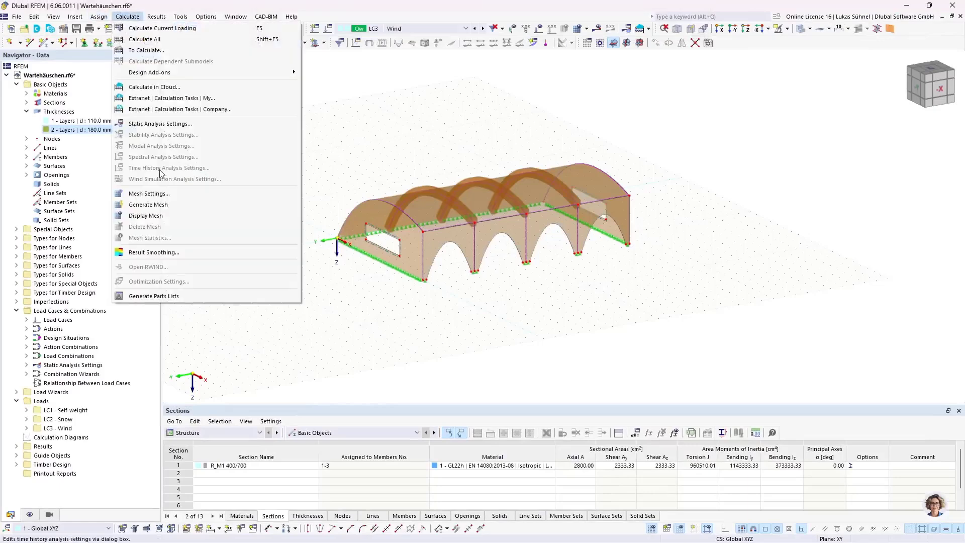
click(160, 208)
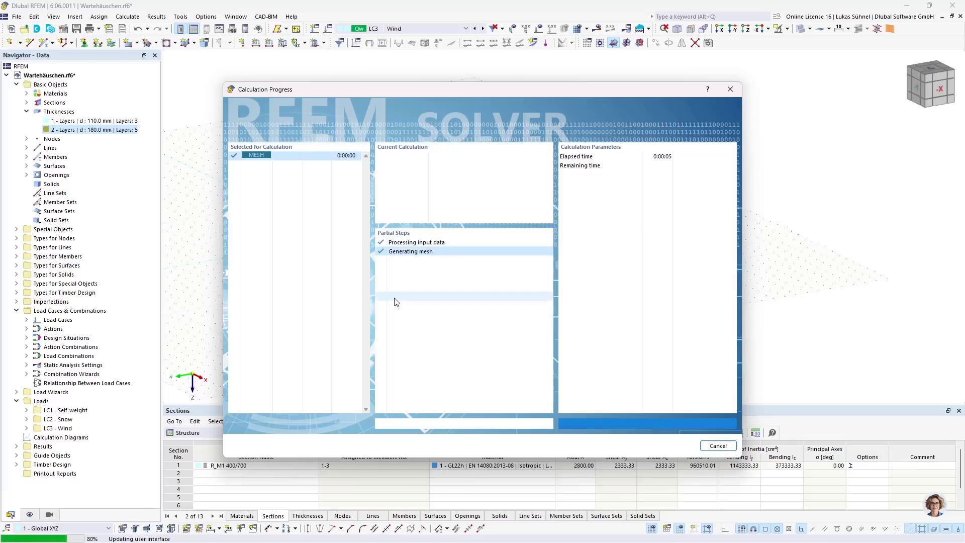
Step: Examine the mesh of the hall's walls and roof, especially at the line supports and the line hinges along the wall and roof edges
scroll(452, 277, up, 10)
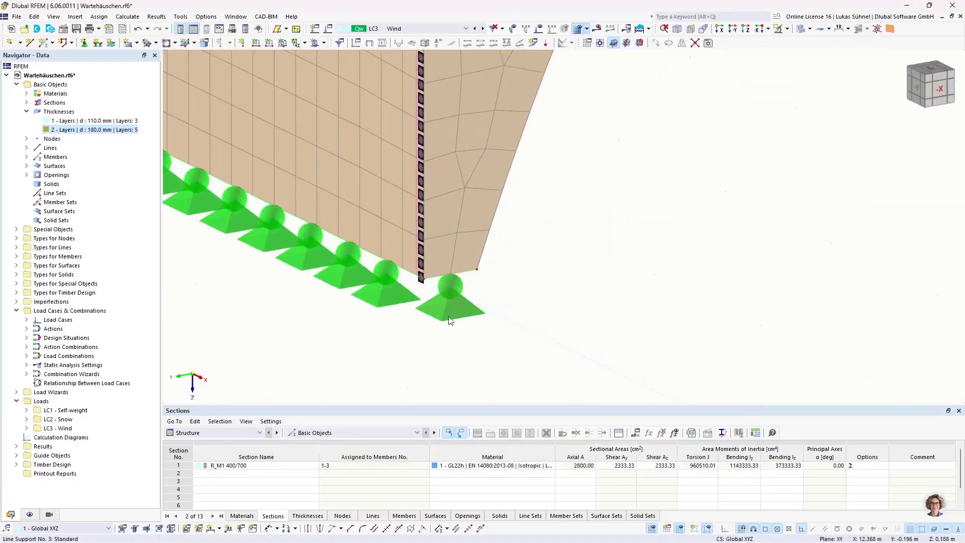
scroll(444, 356, down, 3)
scroll(443, 356, down, 6)
ctrl+middle_drag(344, 339, 331, 263)
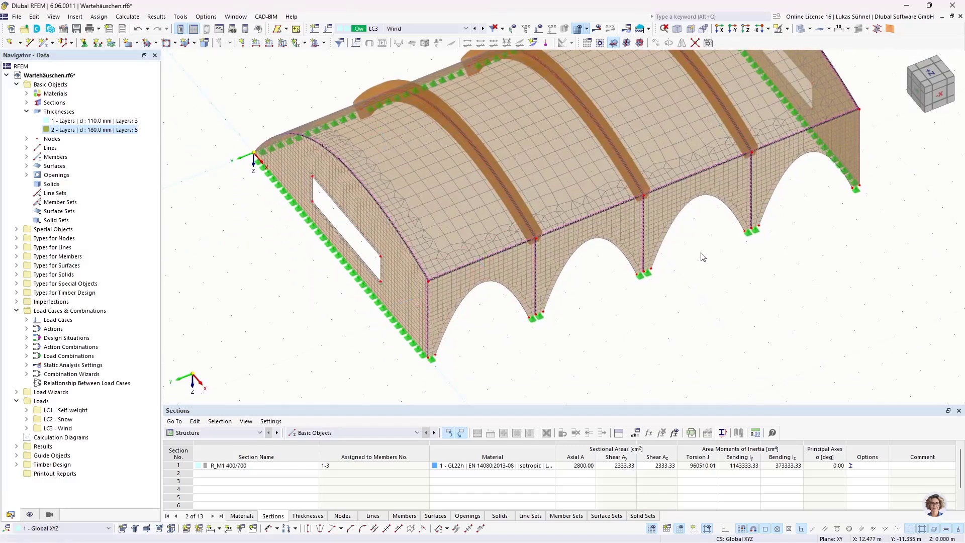
ctrl+middle_drag(621, 211, 666, 303)
ctrl+middle_drag(559, 324, 524, 297)
scroll(390, 224, up, 5)
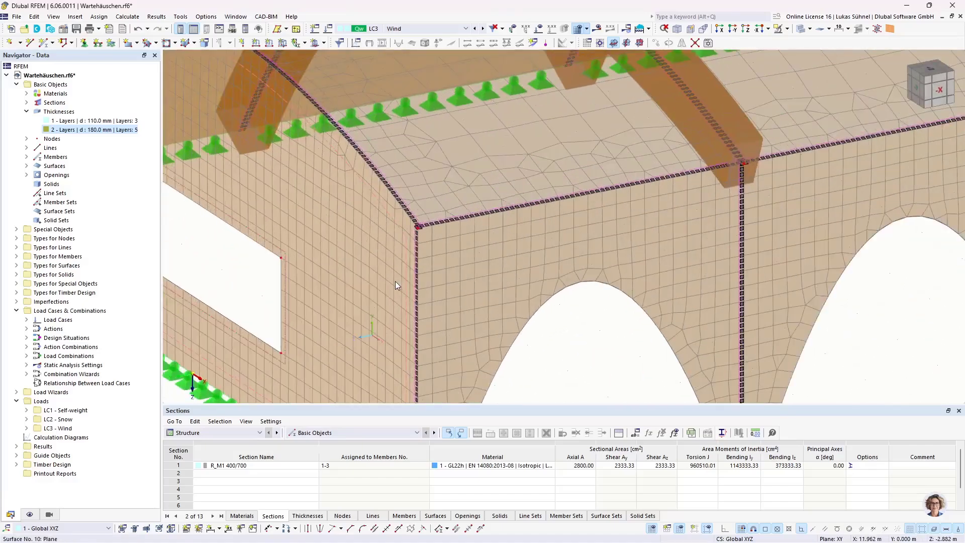
scroll(419, 201, up, 5)
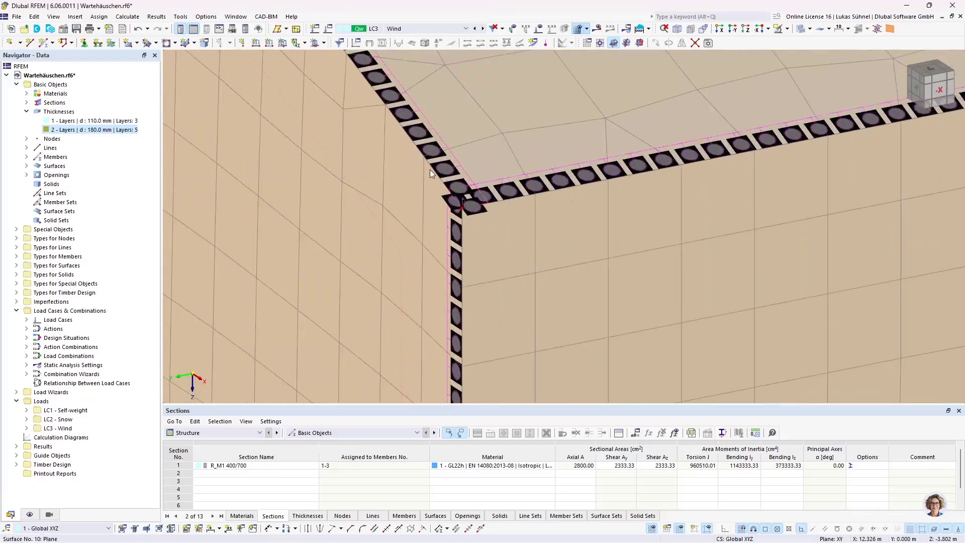
scroll(427, 173, down, 10)
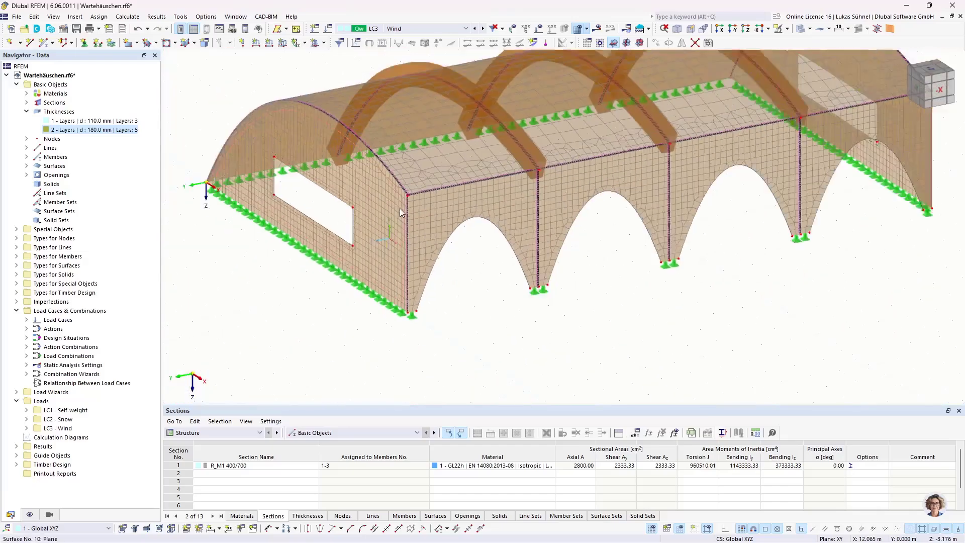
scroll(401, 215, down, 2)
ctrl+middle_drag(428, 249, 436, 303)
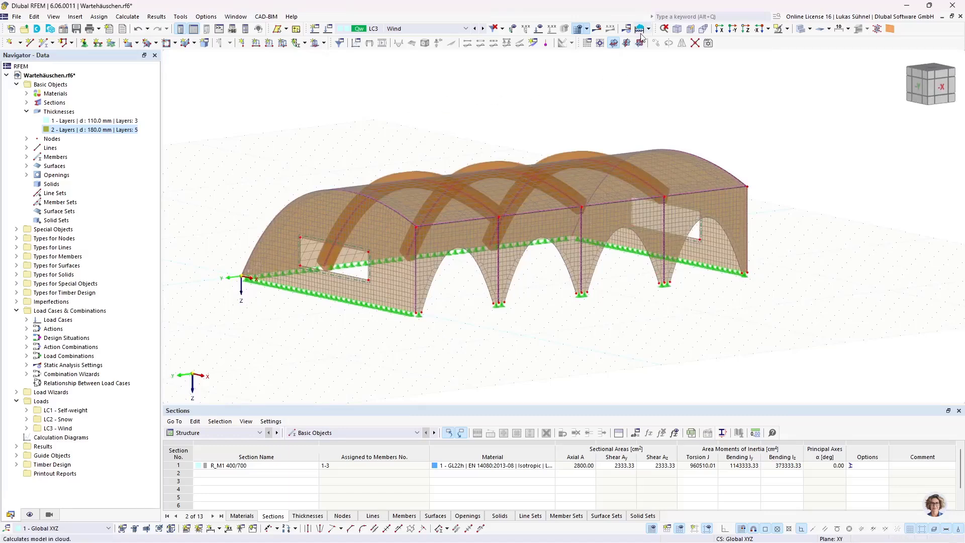
Step: Calculate load combination CO1 (1.35 * LC1) and show its global deformations on the hall
click(400, 29)
click(399, 69)
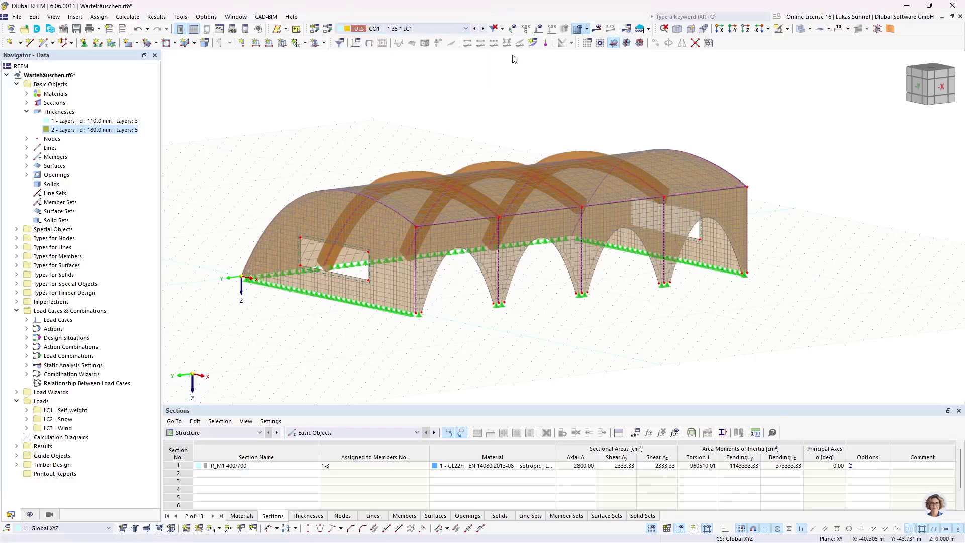
click(597, 28)
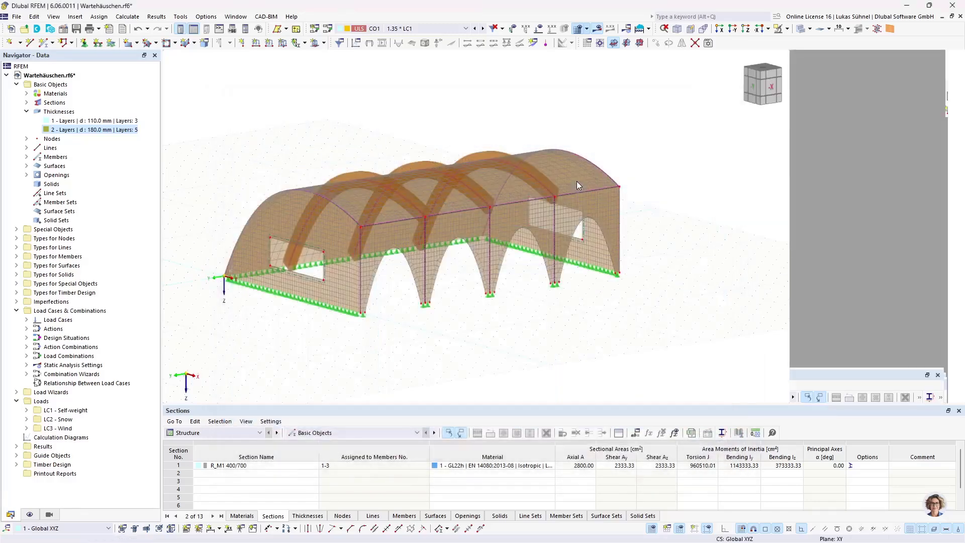
ctrl+middle_drag(310, 340, 344, 308)
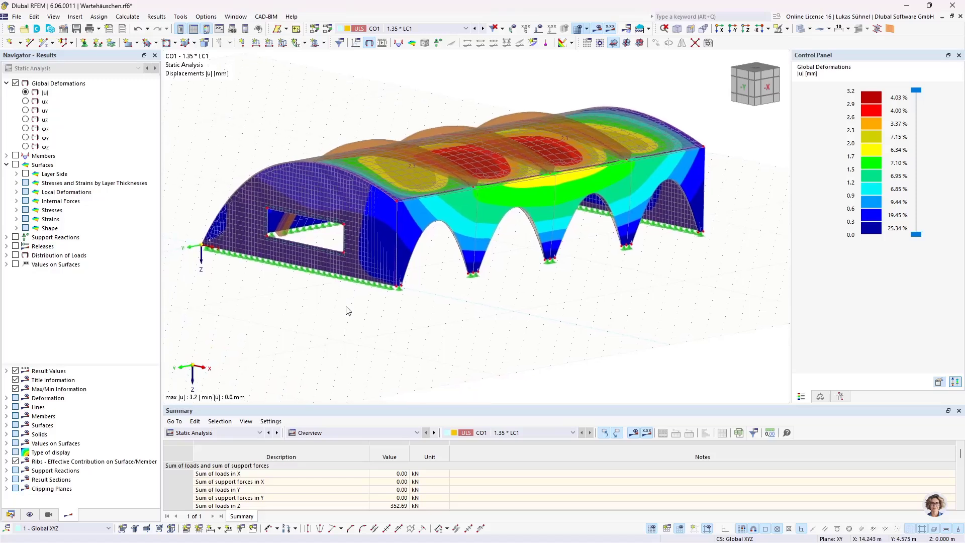